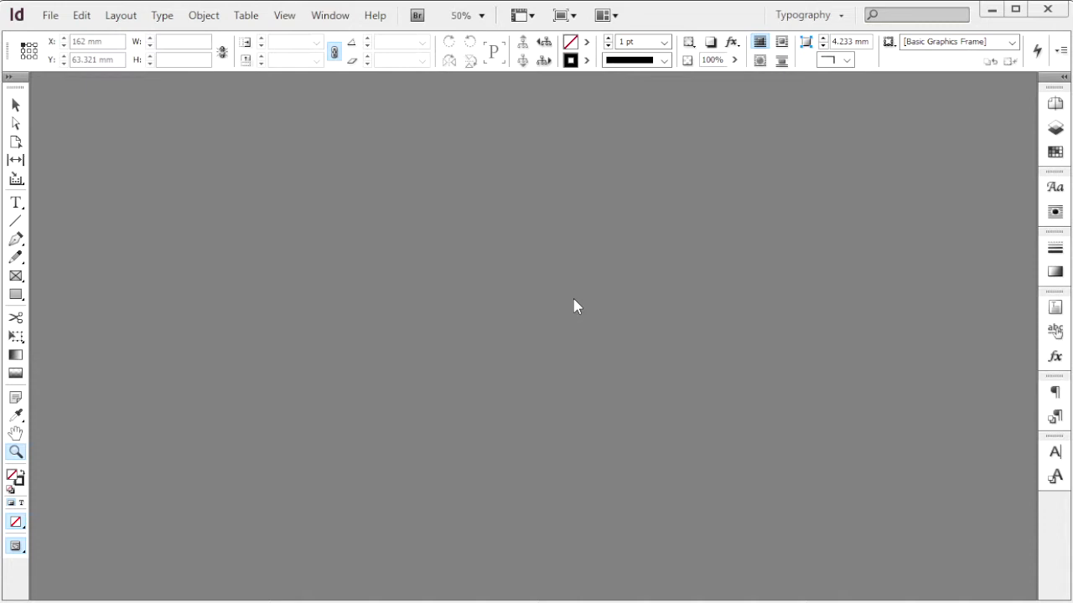
- Start a new print document with a custom page size of 323 mm wide by 470 mm high
key(ctrl+n)
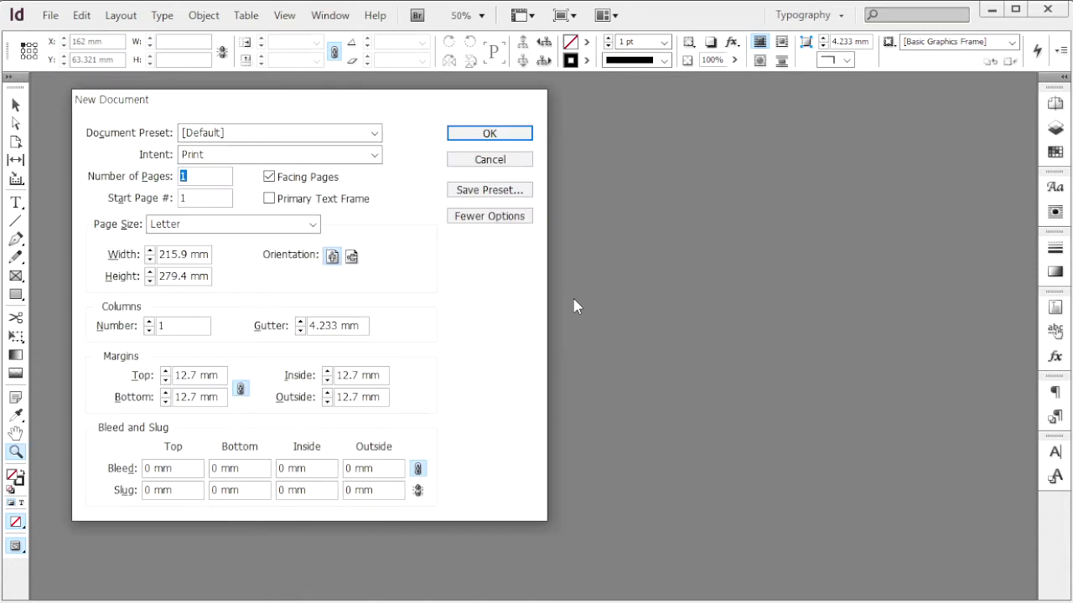
key(Tab)
key(Tab)
key(Tab)
key(Tab)
key(Tab)
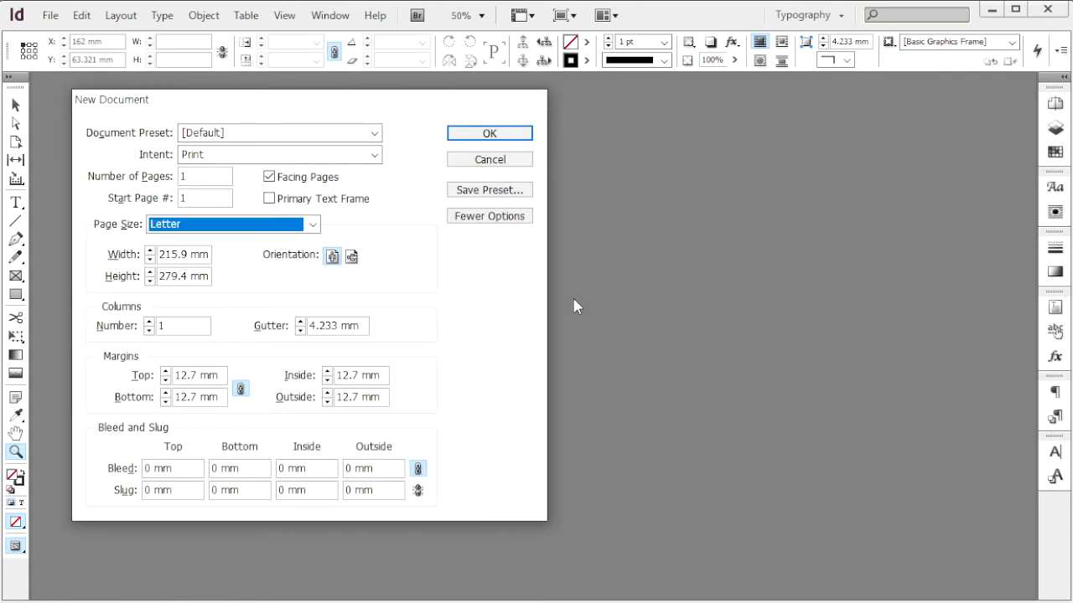
text(323)
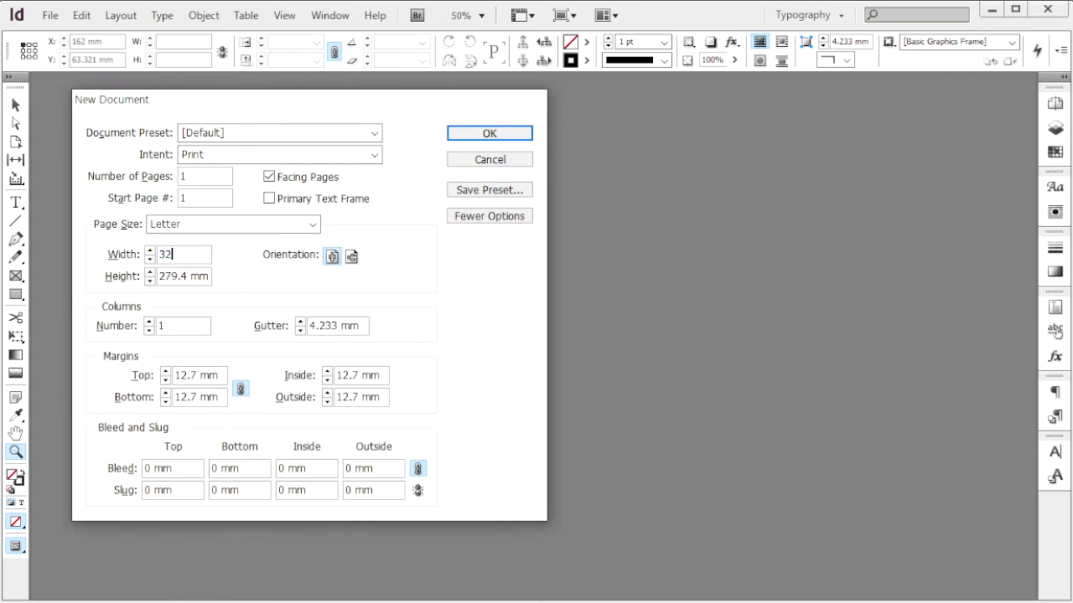
key(Tab)
text(4)
key(Tab)
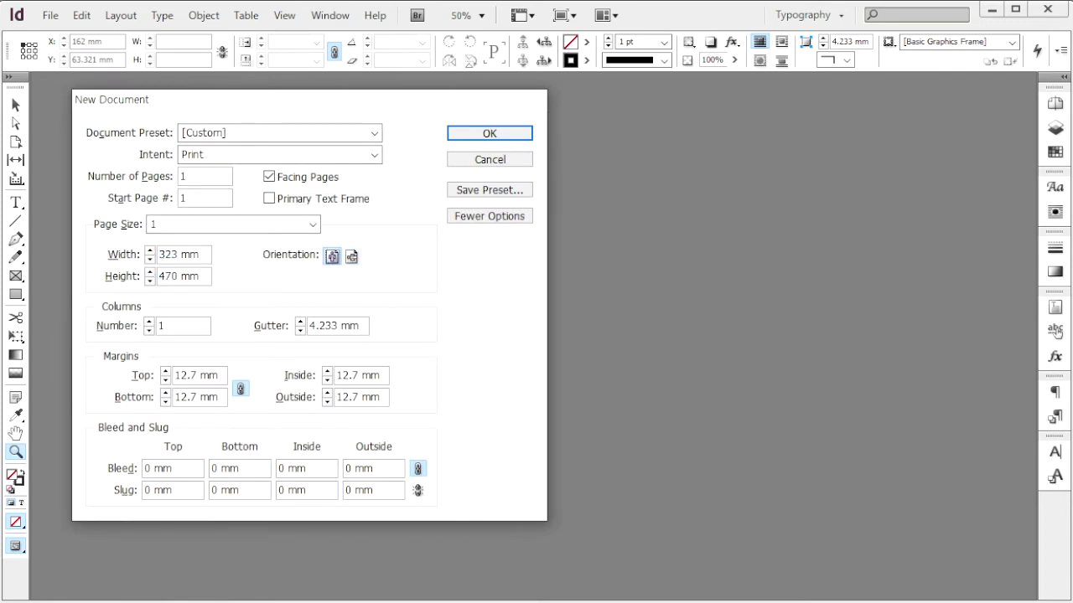
- Divide the new document's page into 4 columns with a 3 mm gutter
key(Tab)
key(Tab)
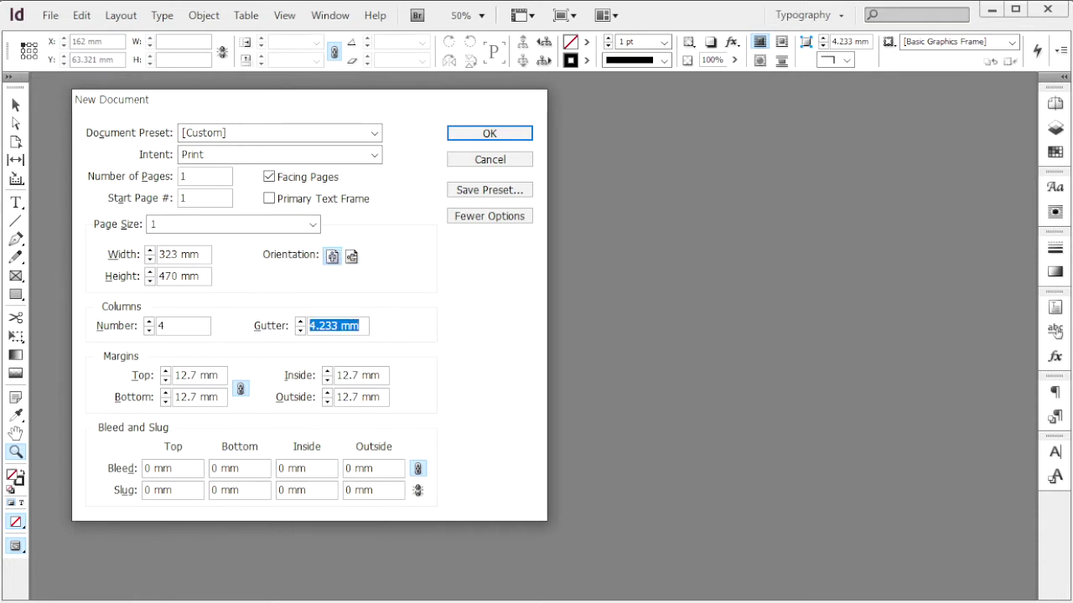
text(3)
key(Tab)
- Unlink the margins and set them to 30 mm top, 20 mm bottom, 15 mm inside and 15 mm outside
click(240, 388)
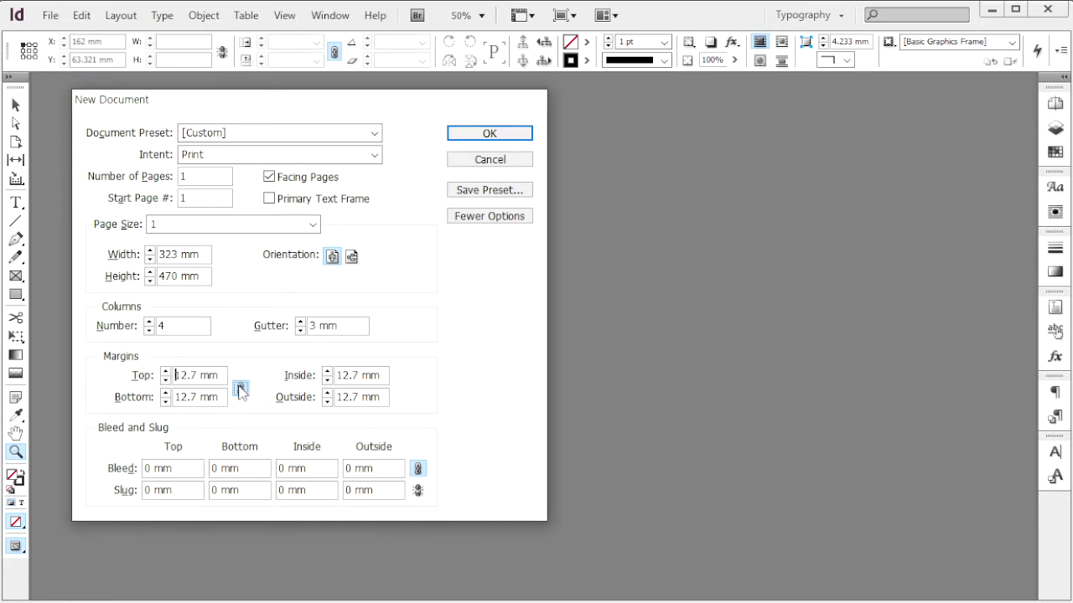
drag(217, 377, 152, 377)
text(30)
key(Tab)
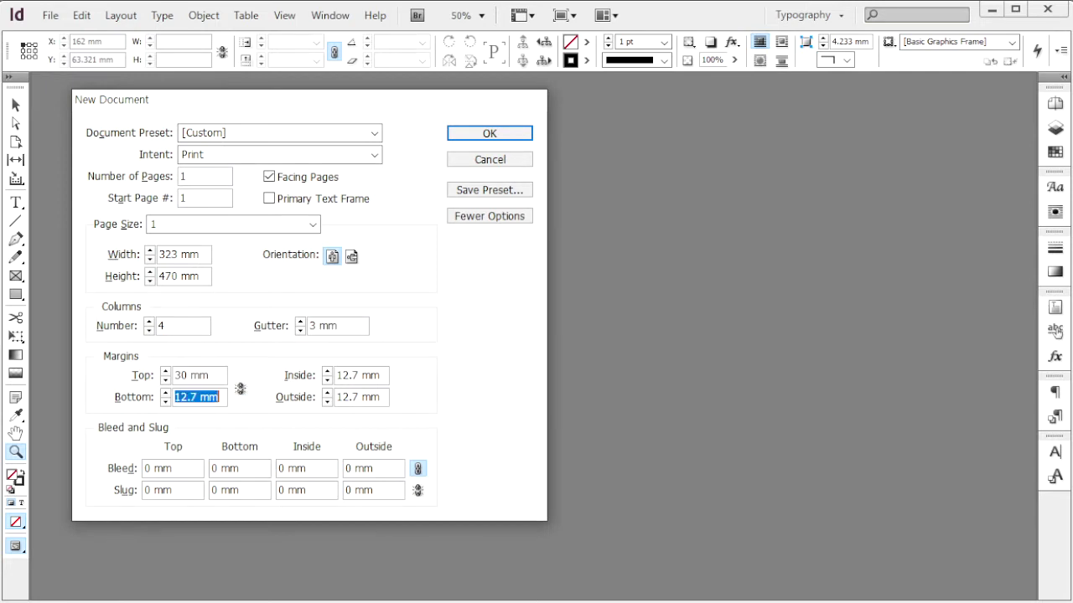
text(20)
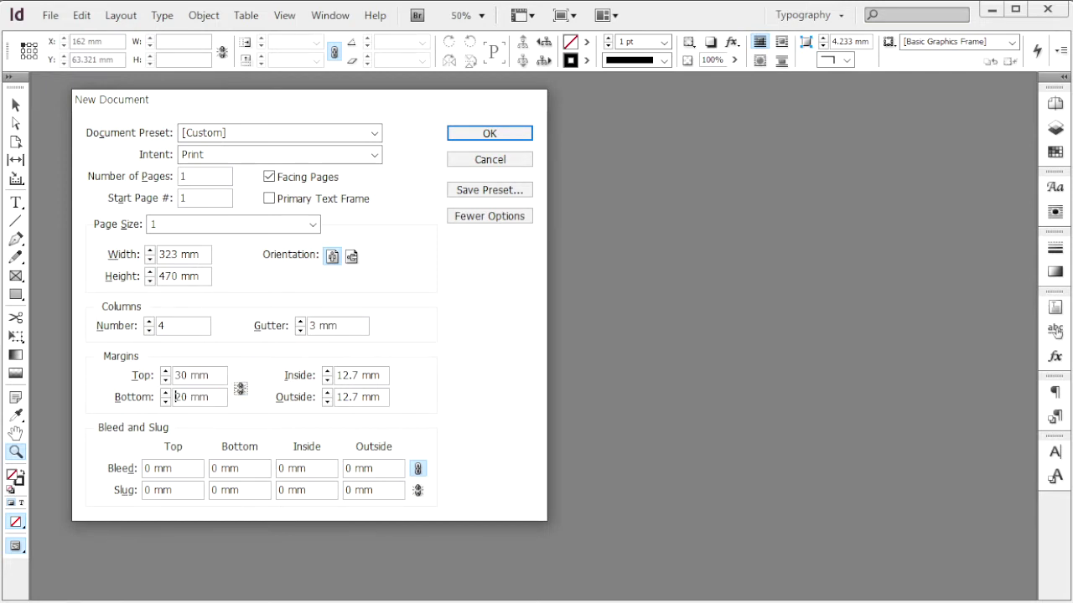
key(Tab)
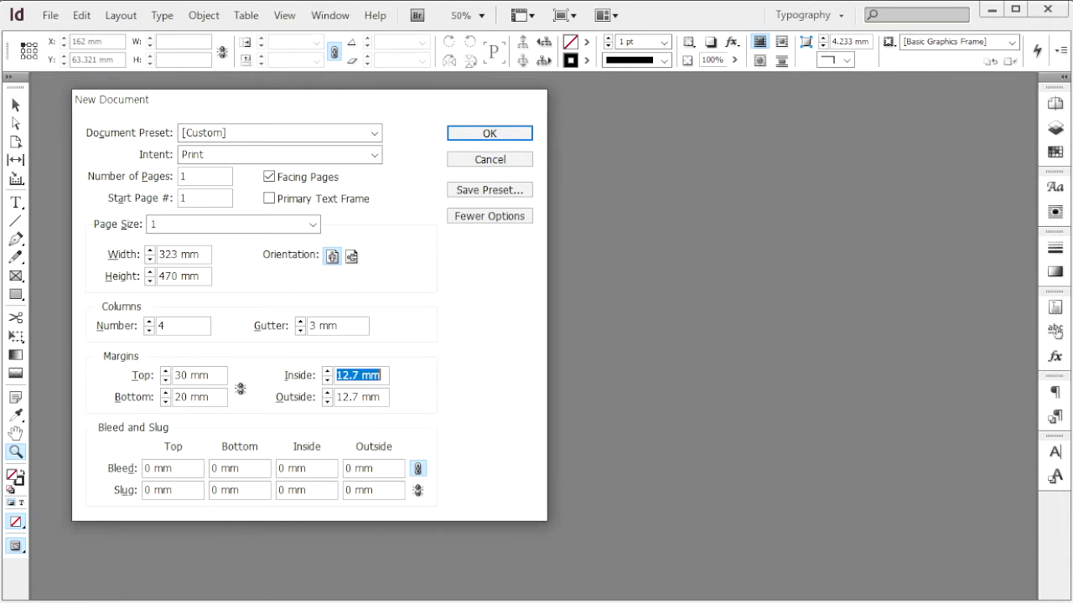
text(15)
key(Tab)
text(15)
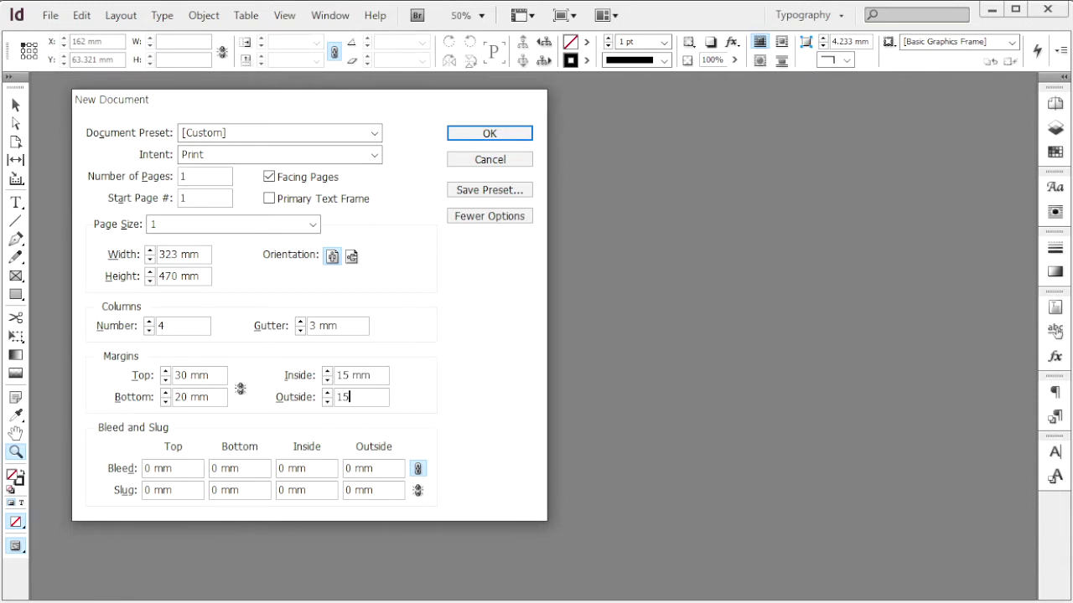
- Set the bleed to 3 mm on all sides and create the document
key(Tab)
text(3)
key(Tab)
key(Return)
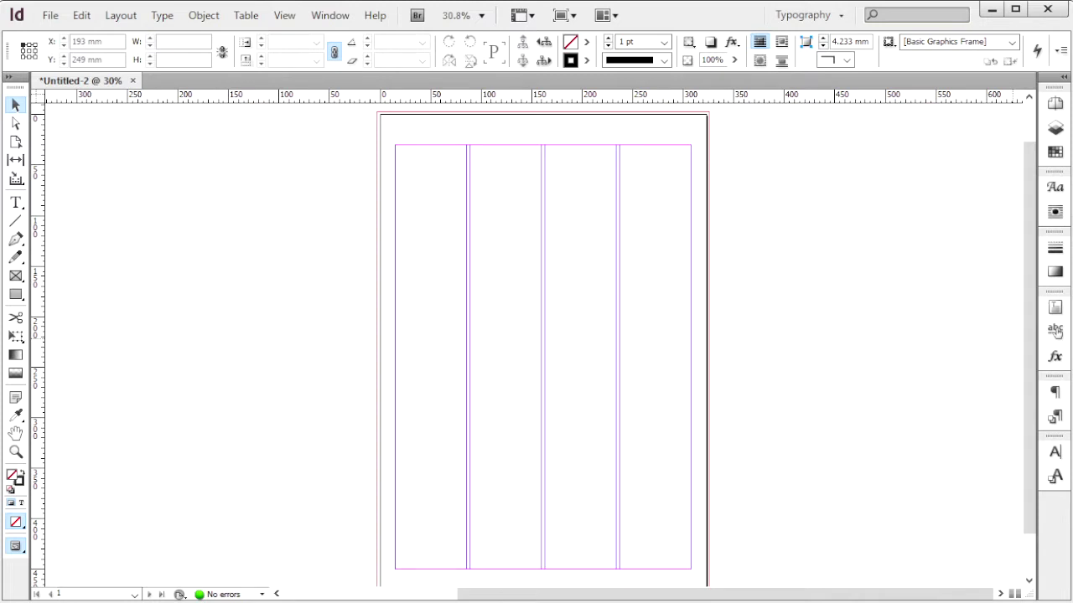
- Save the document in the GTO folder as 수험번호-성명-1 in InDesign CS6 format
key(ctrl+d)
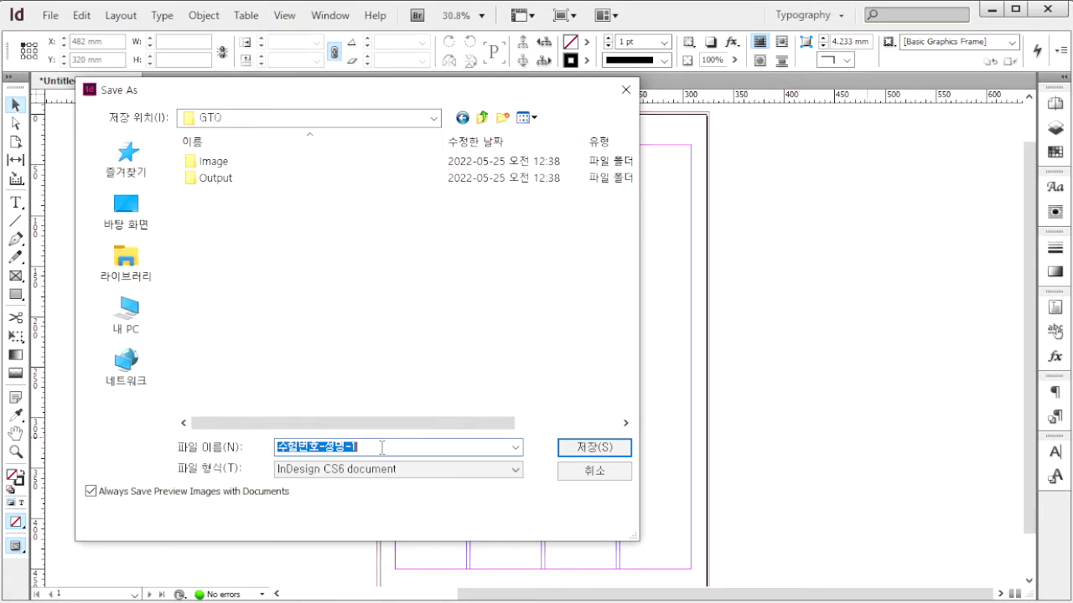
click(589, 455)
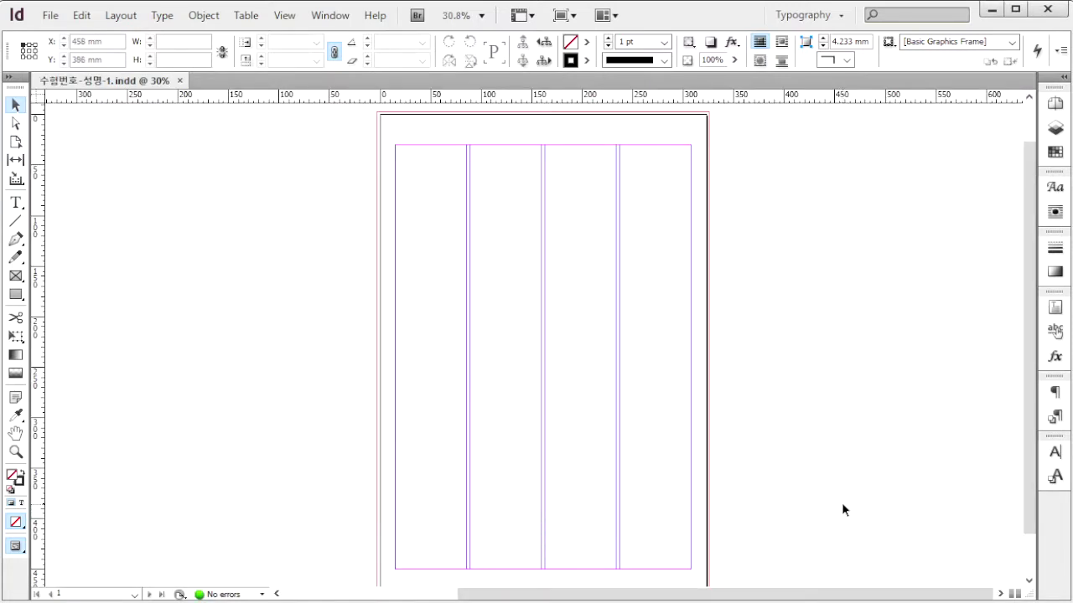
key(alt+Tab)
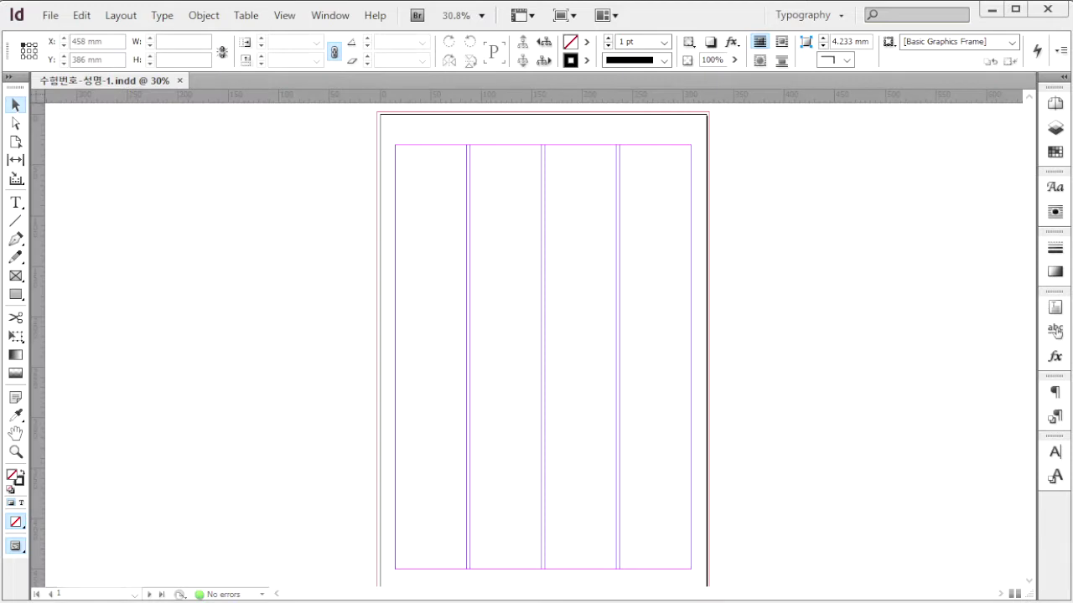
key(Return)
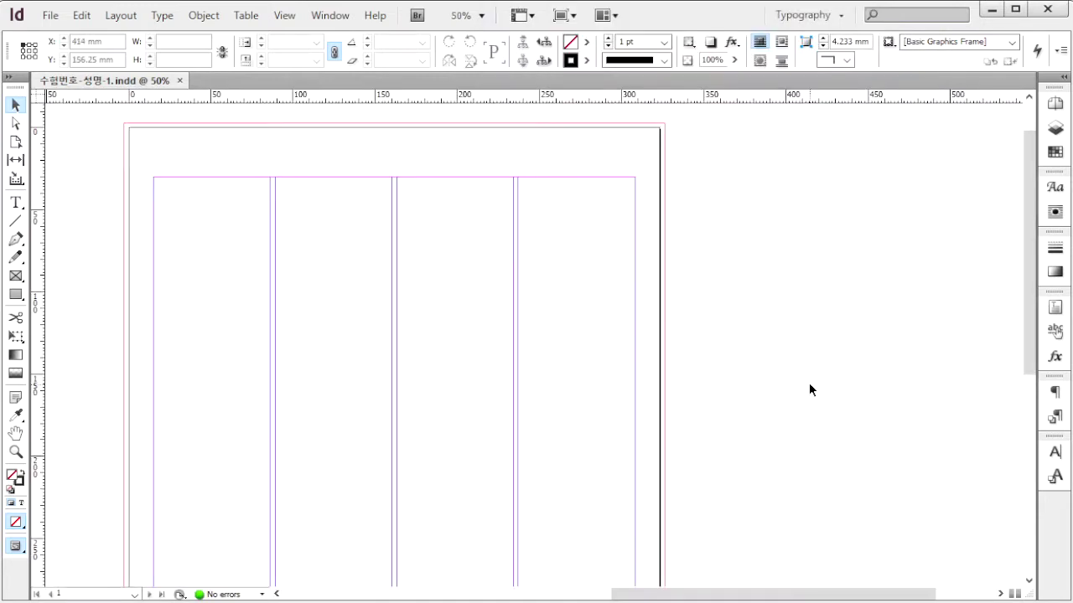
- Place the warning sign image 1급-1.ai near the page's top, across the first column gutter, about 46 by 39 mm
key(ctrl+d)
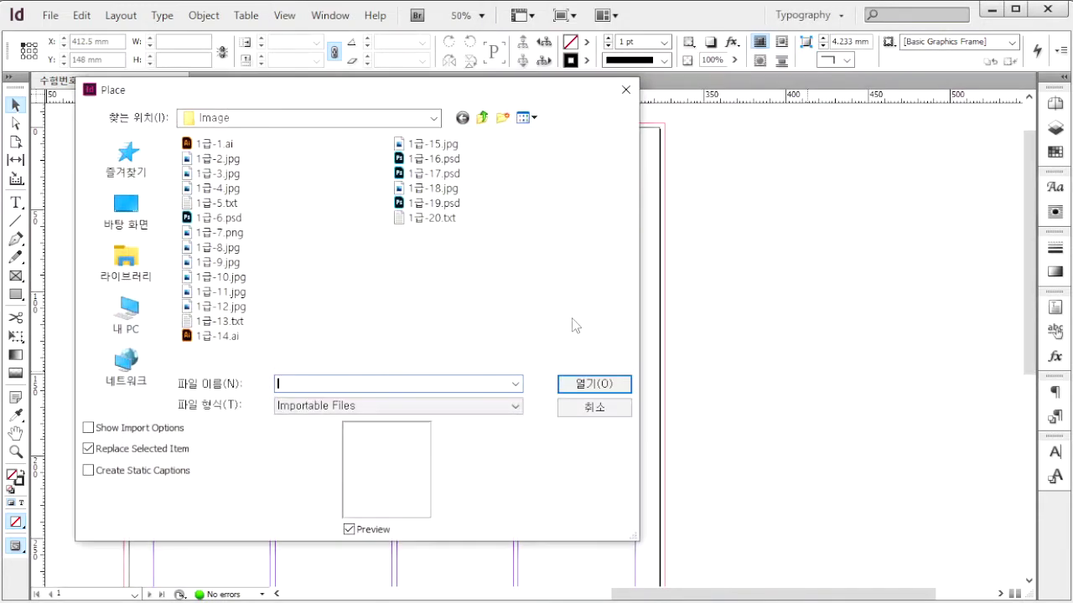
click(209, 146)
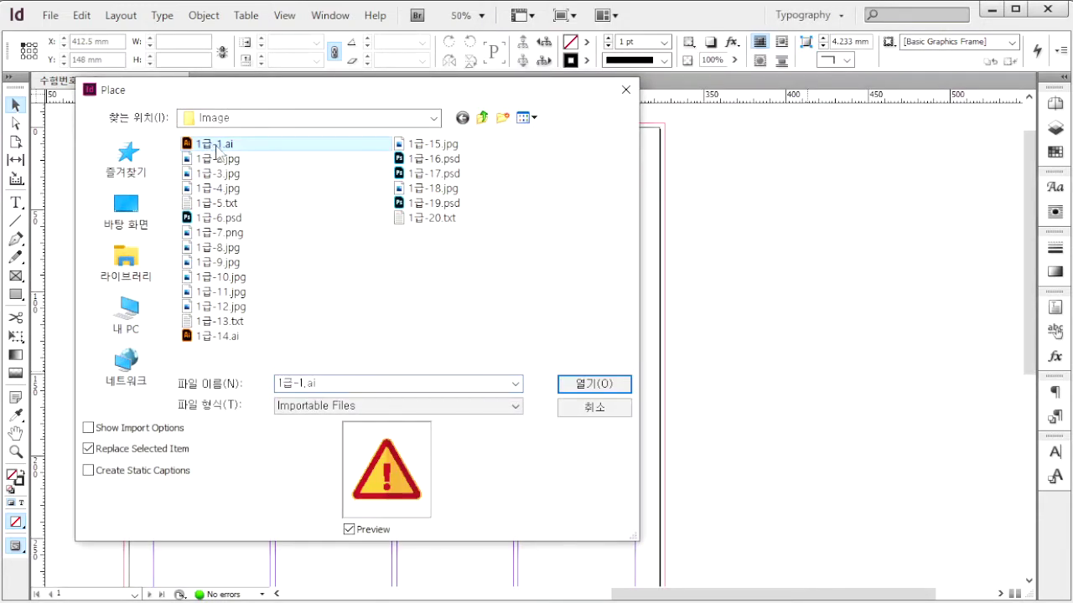
click(596, 387)
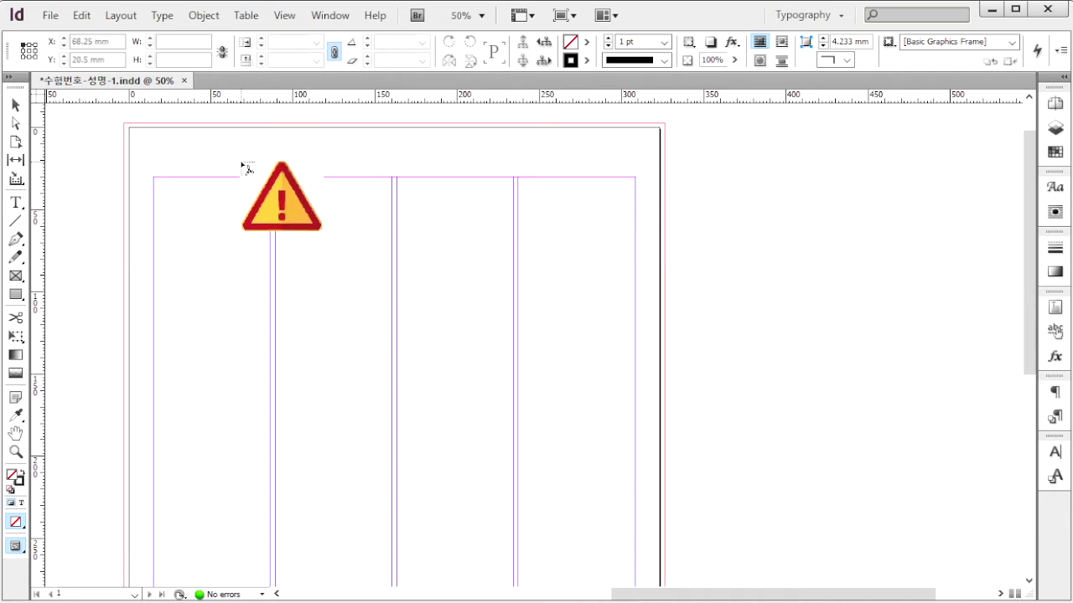
drag(223, 156, 300, 220)
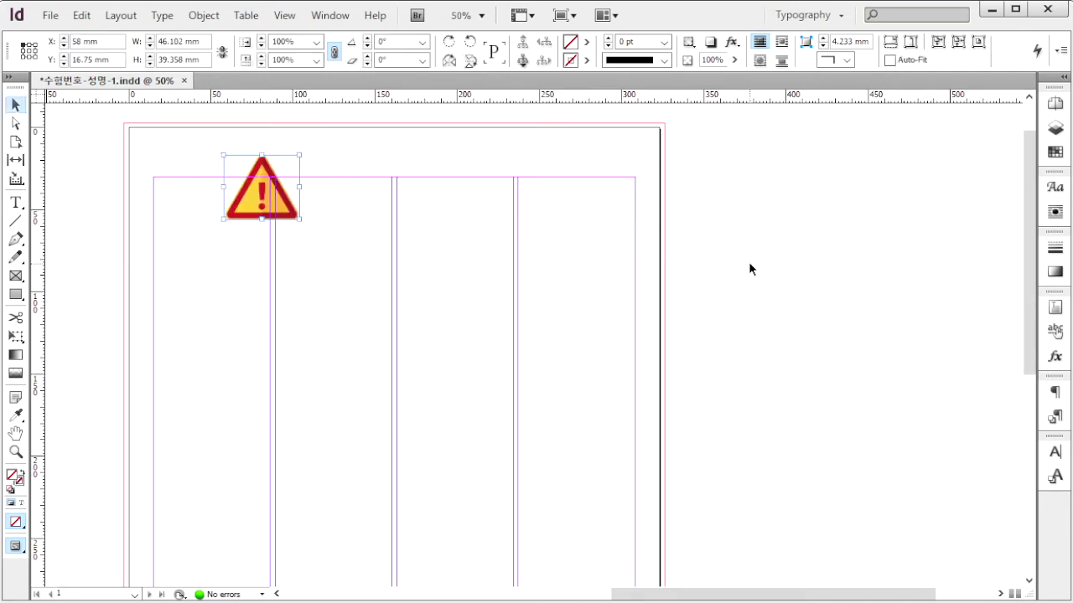
click(708, 224)
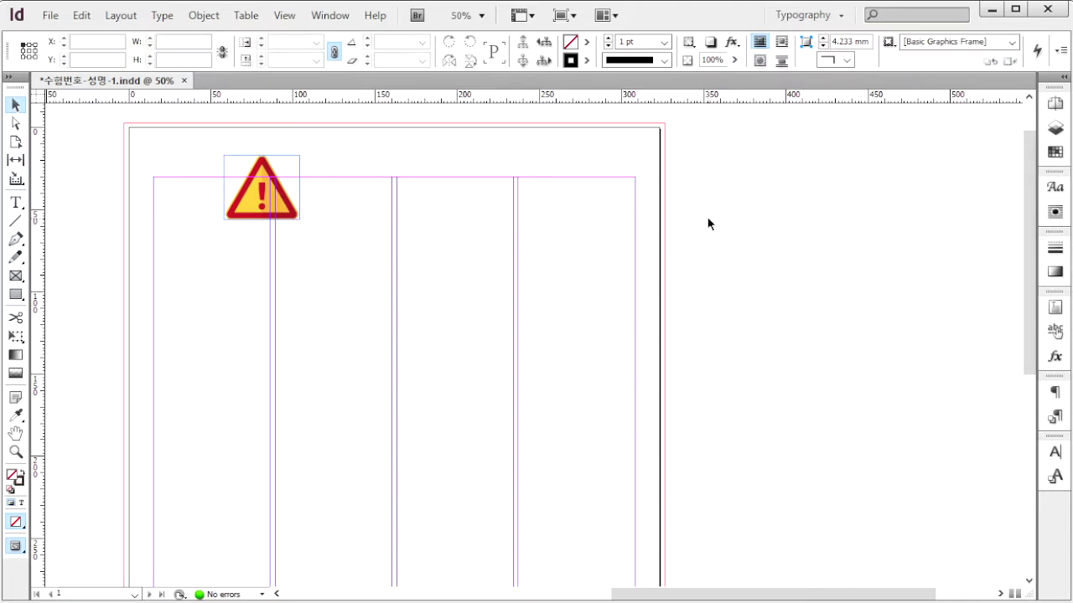
- Place the puppy image 1급-2.jpg in the page's lower-left area, as in the reference layout, about 113 by 171 mm
key(ctrl+d)
click(243, 159)
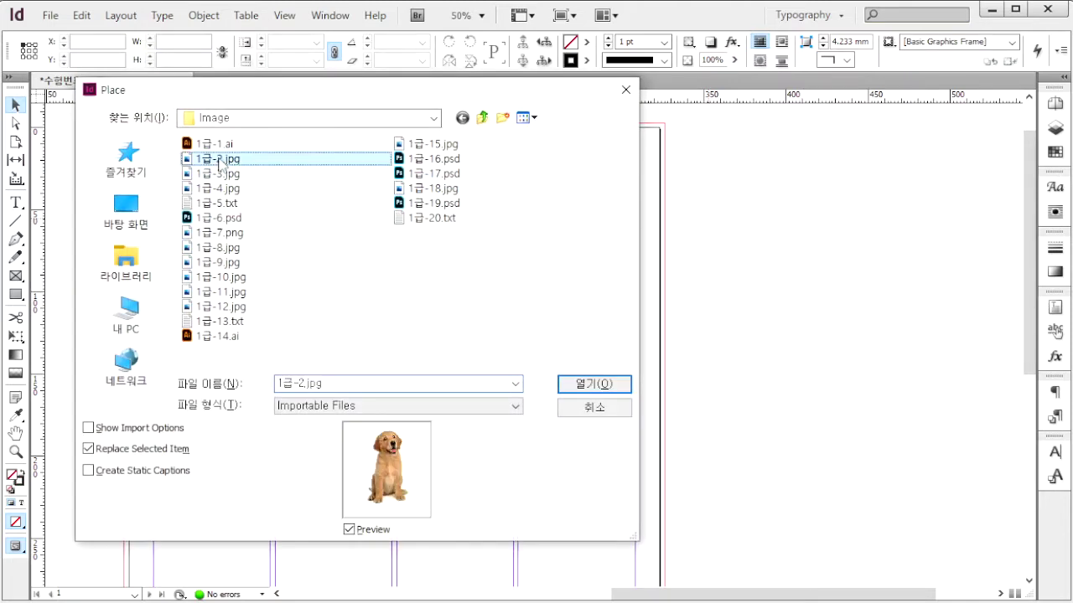
click(594, 384)
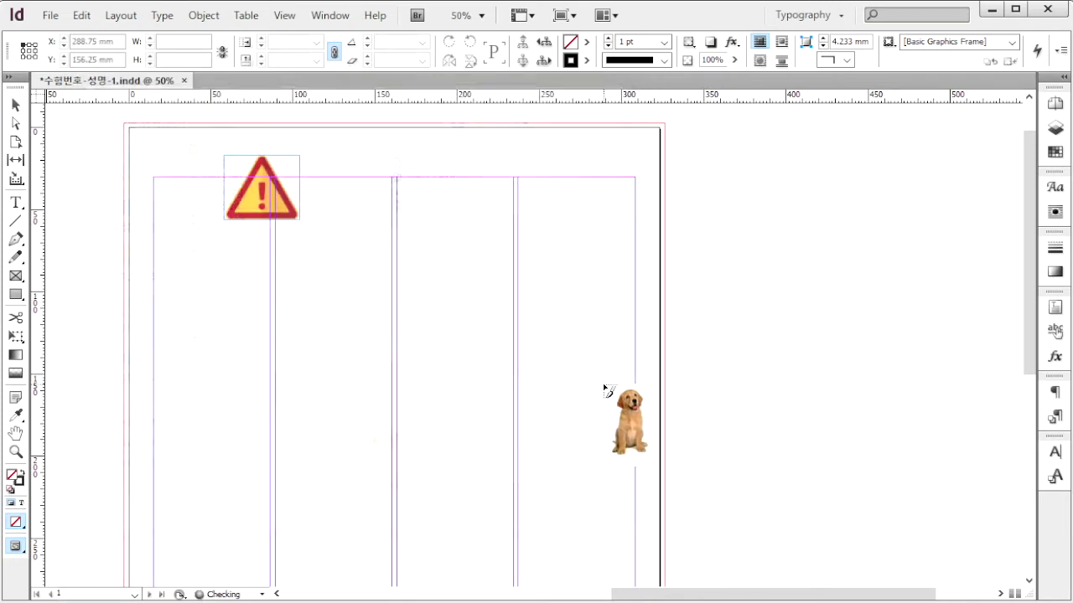
scroll(600, 352, down, 2)
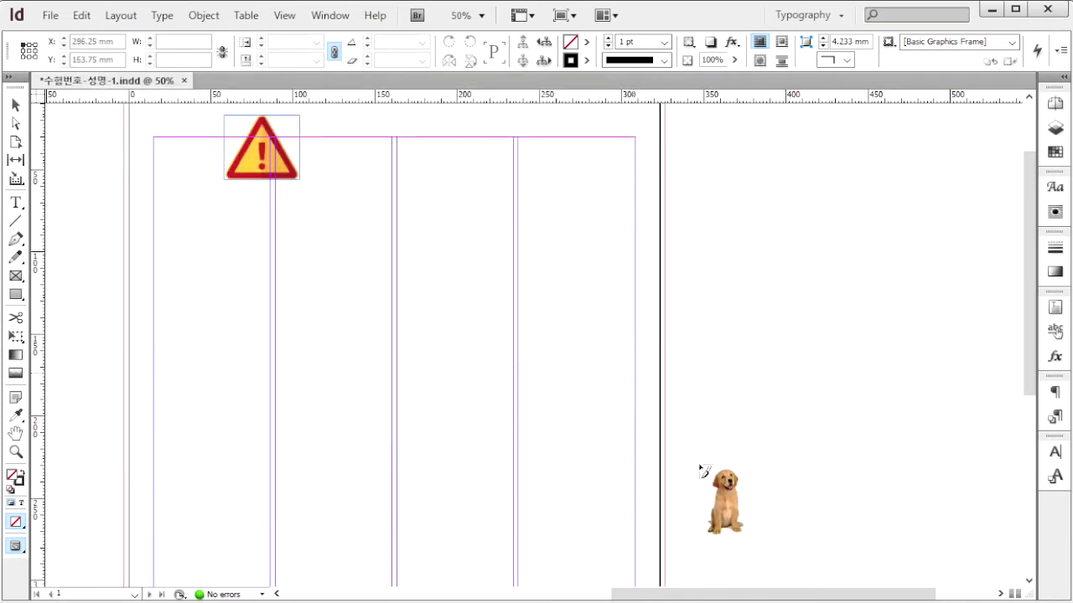
key(alt+Tab)
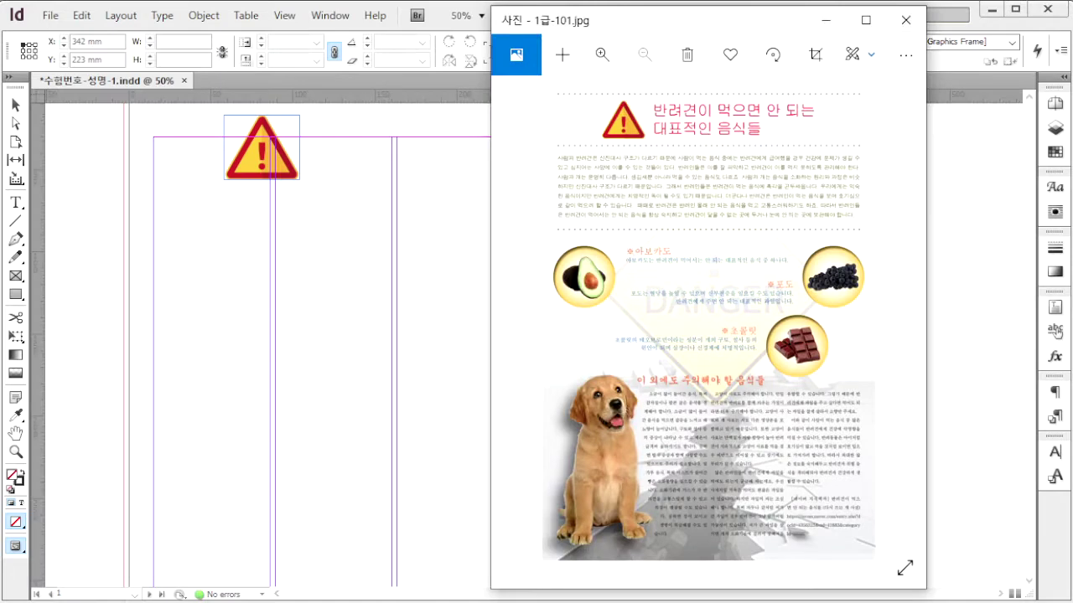
key(alt+Tab)
scroll(522, 344, down, 3)
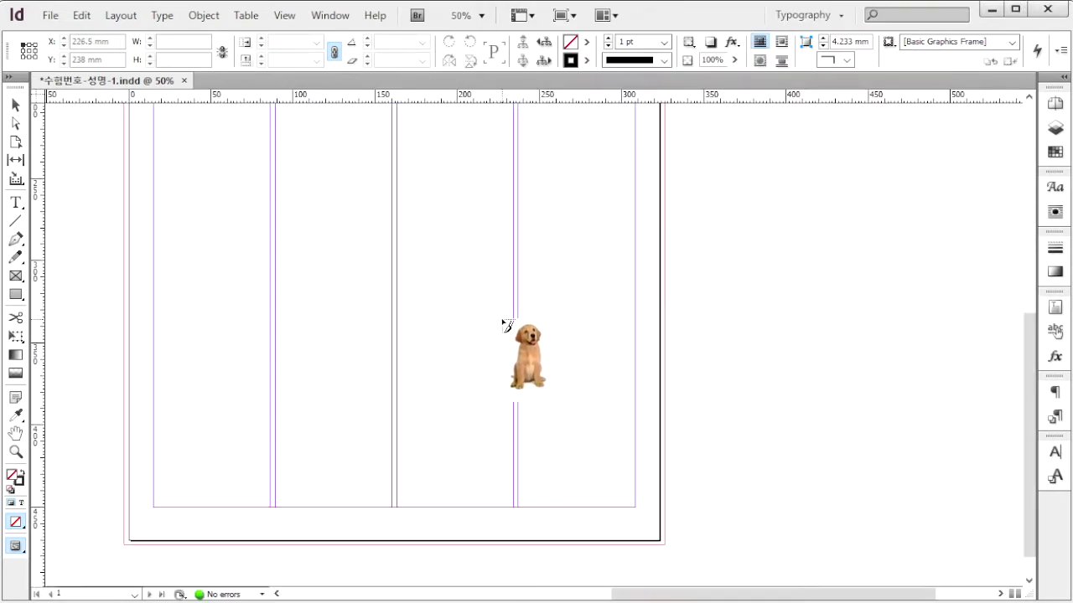
drag(146, 226, 252, 507)
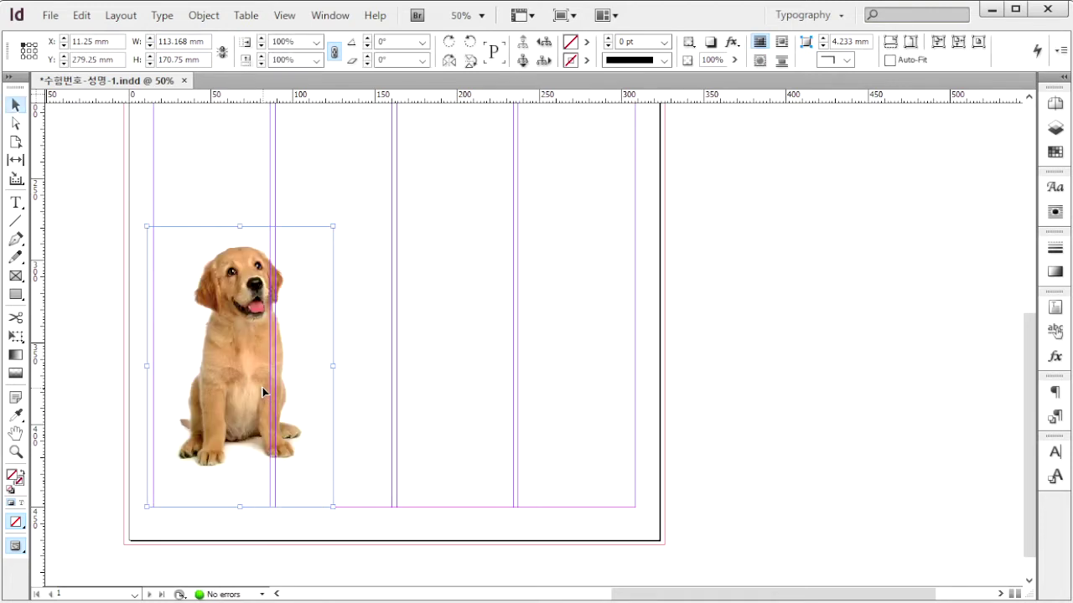
- Apply a clipping path of type Photoshop Path, using Path1, to the puppy image
click(213, 18)
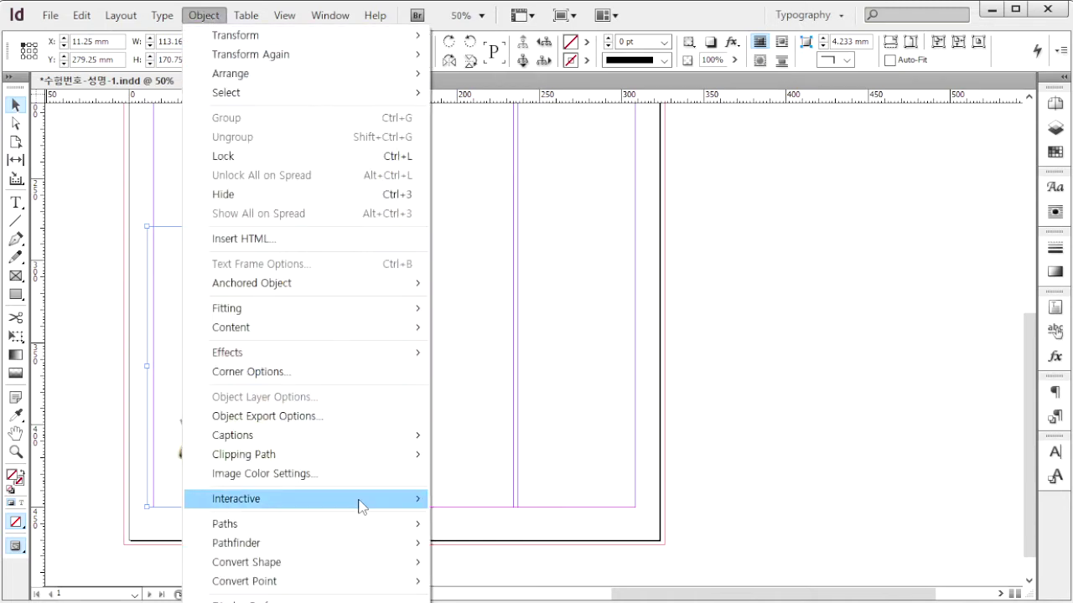
mouse_move(363, 455)
click(469, 455)
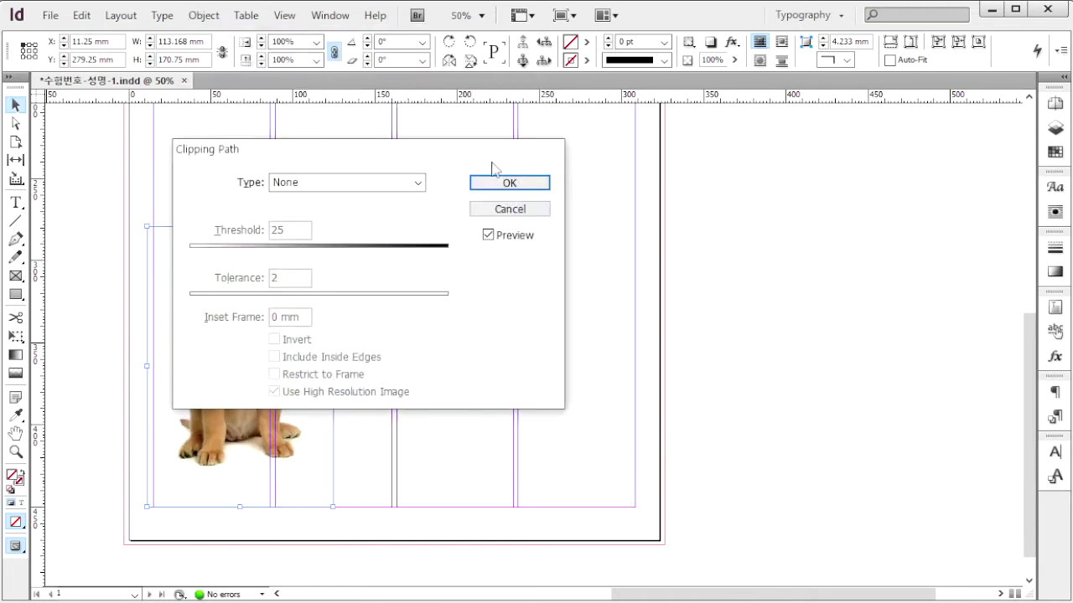
click(536, 187)
click(549, 249)
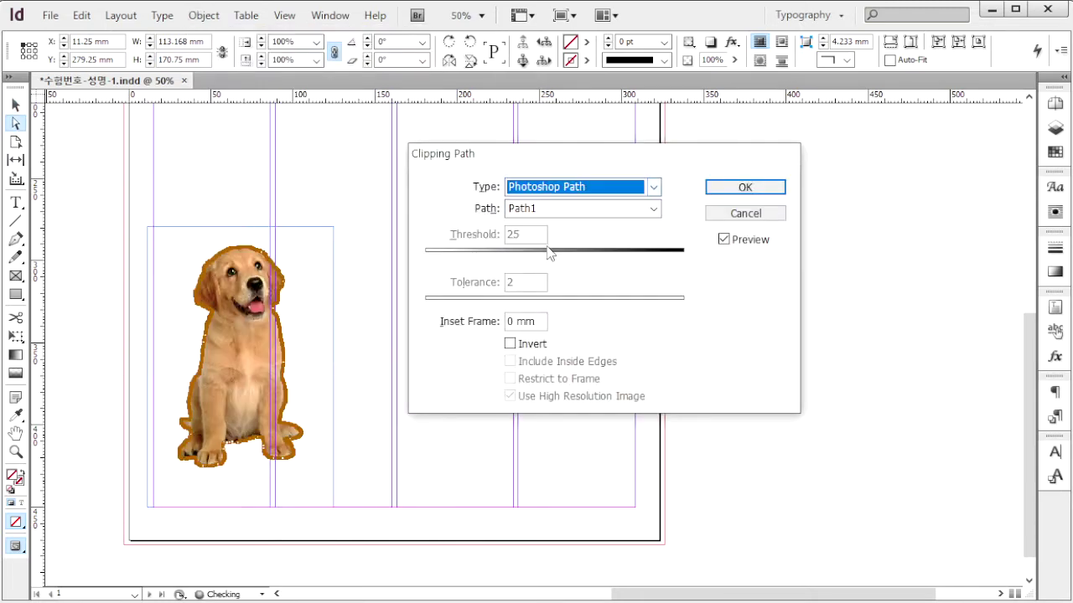
click(745, 188)
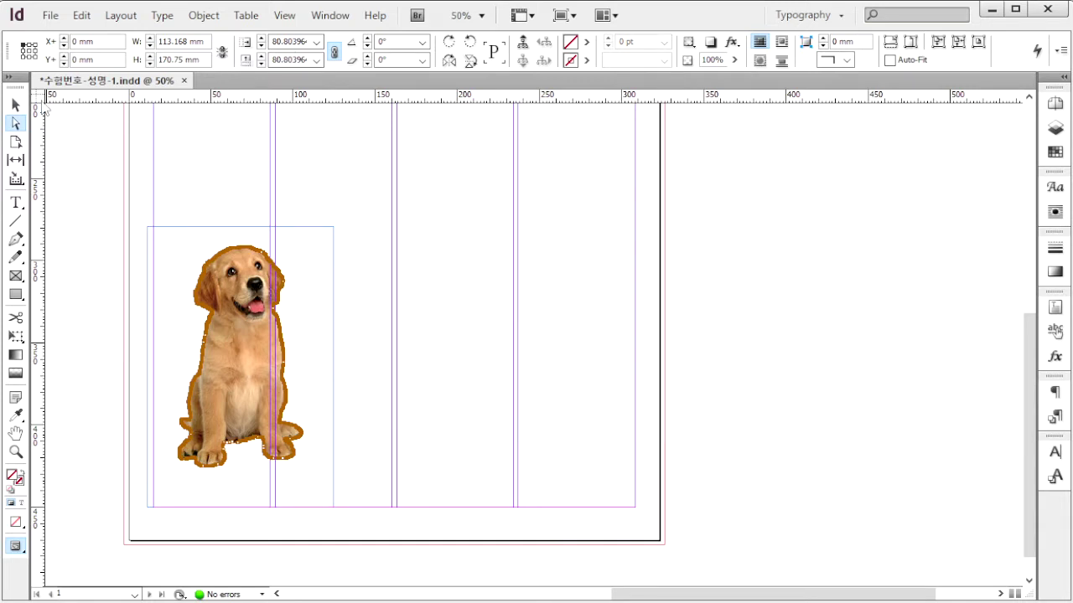
- Wrap text around the puppy's object shape with an 8 mm offset and the contour Same as Clipping
click(15, 104)
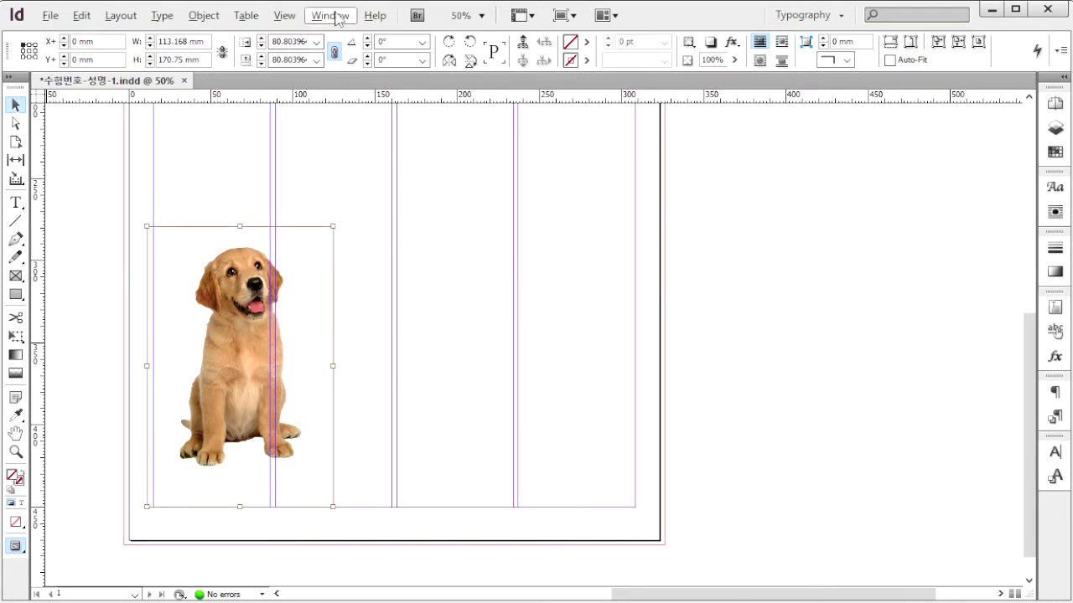
key(ctrl+alt+w)
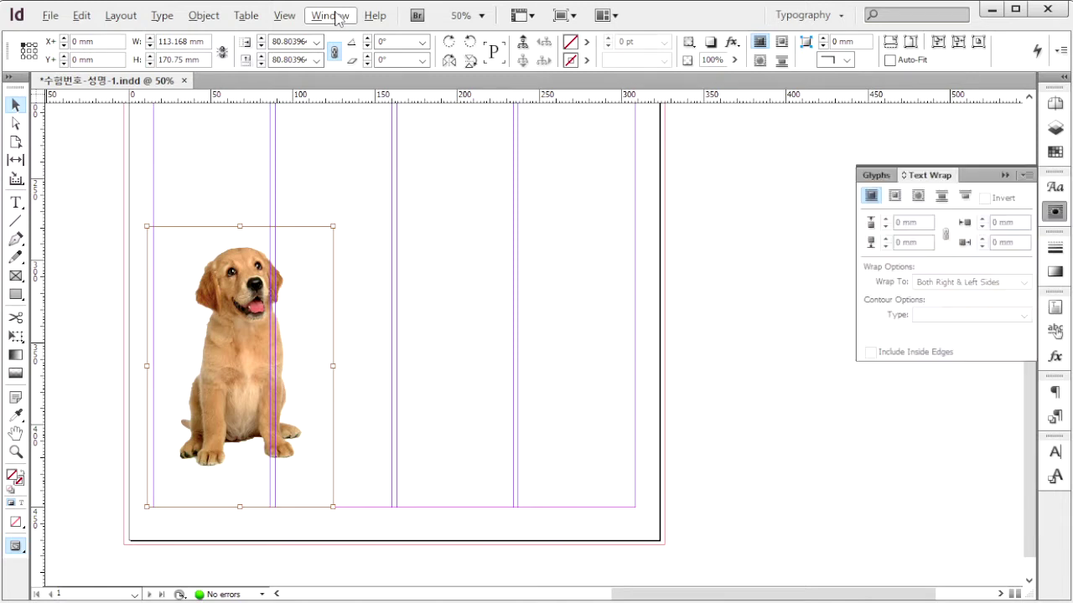
click(919, 196)
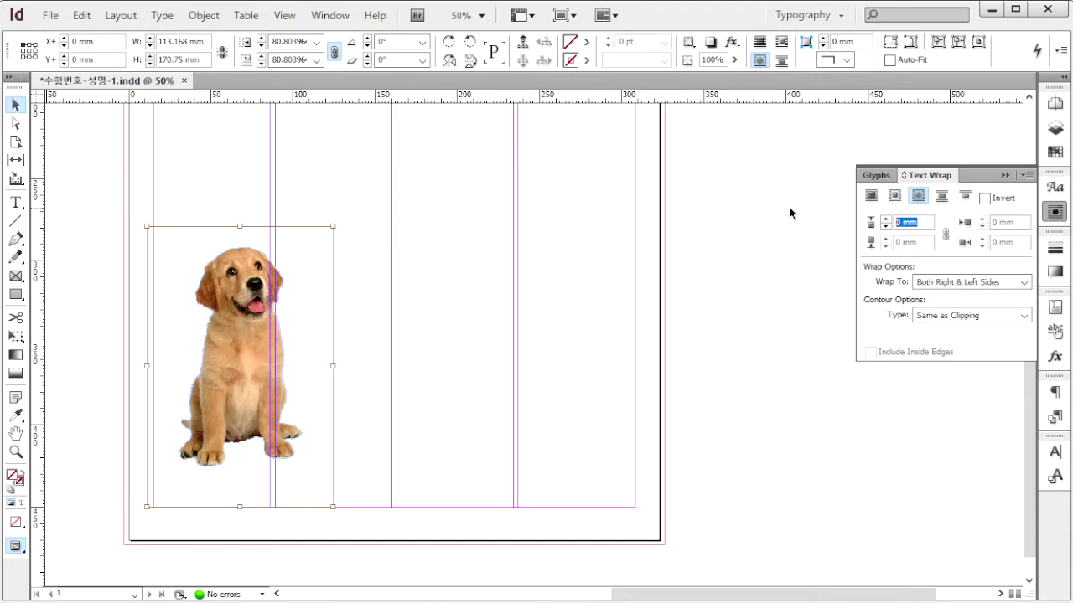
text(8)
scroll(205, 529, up, 2)
key(ctrl+shift+a)
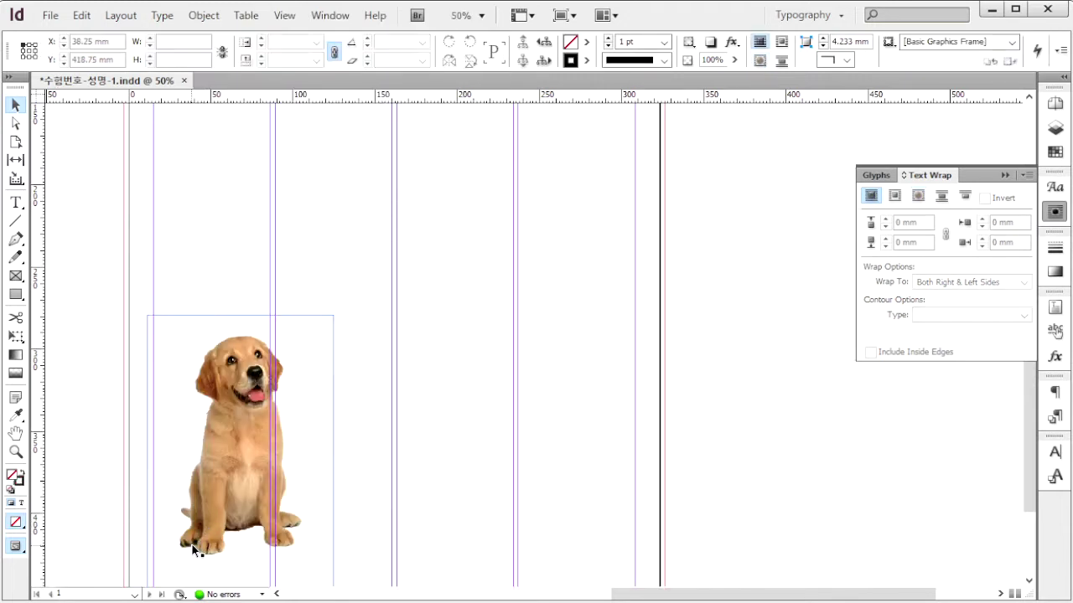
- Apply a soft drop shadow to the puppy image with 70% opacity and 12 mm distance, cast toward its lower left
click(205, 564)
right_click(206, 564)
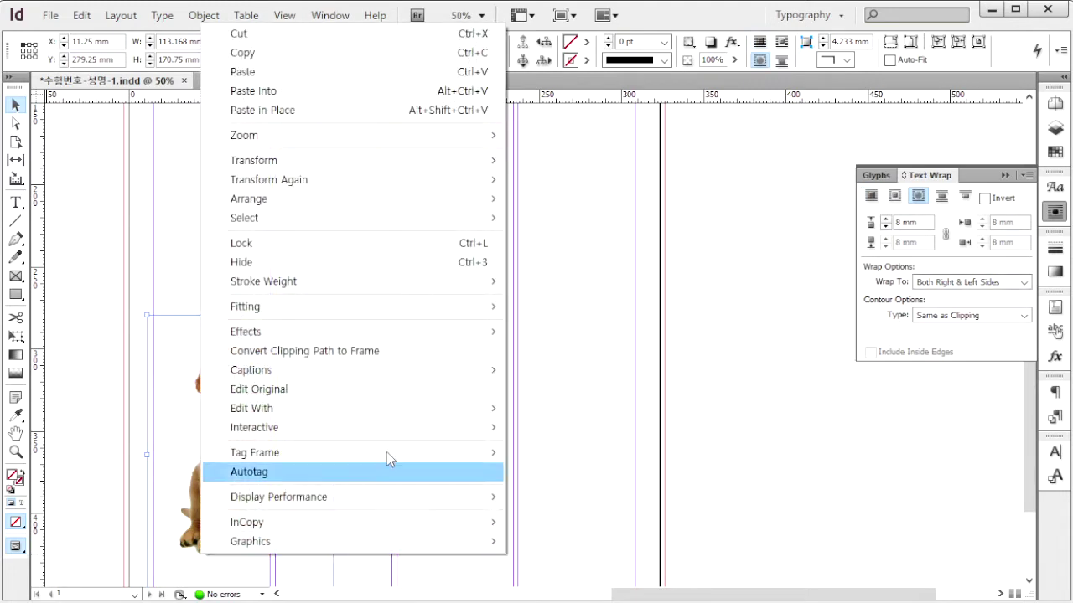
mouse_move(438, 335)
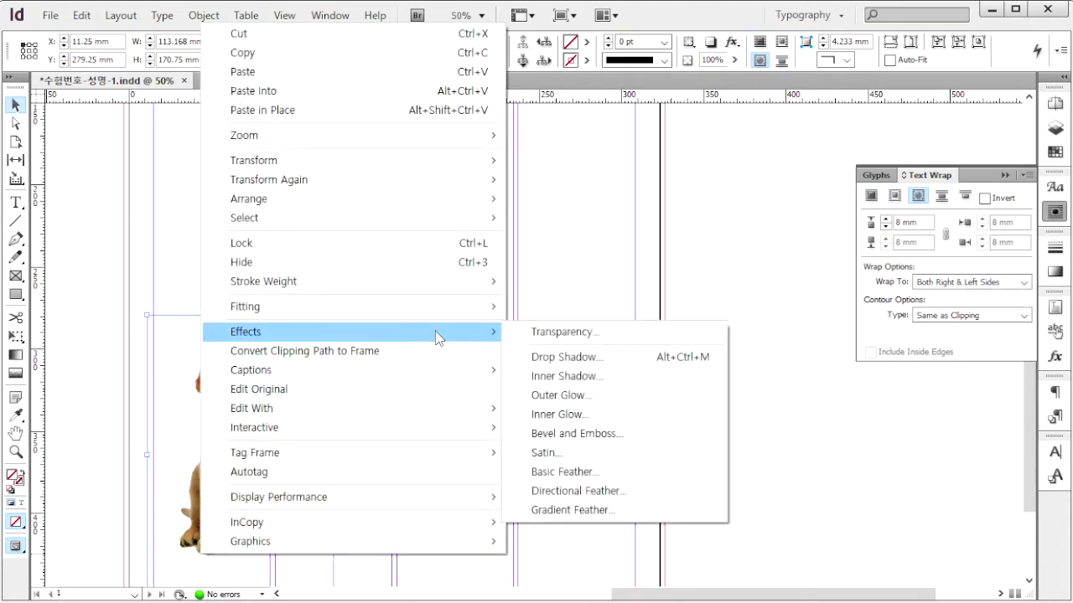
click(597, 359)
text(70)
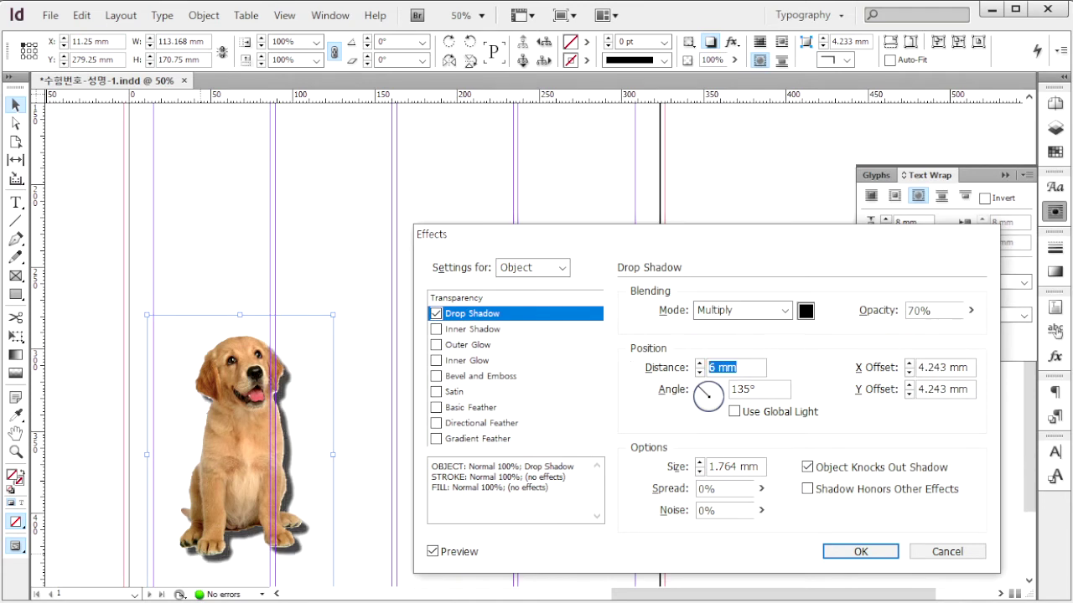
text(12)
click(714, 392)
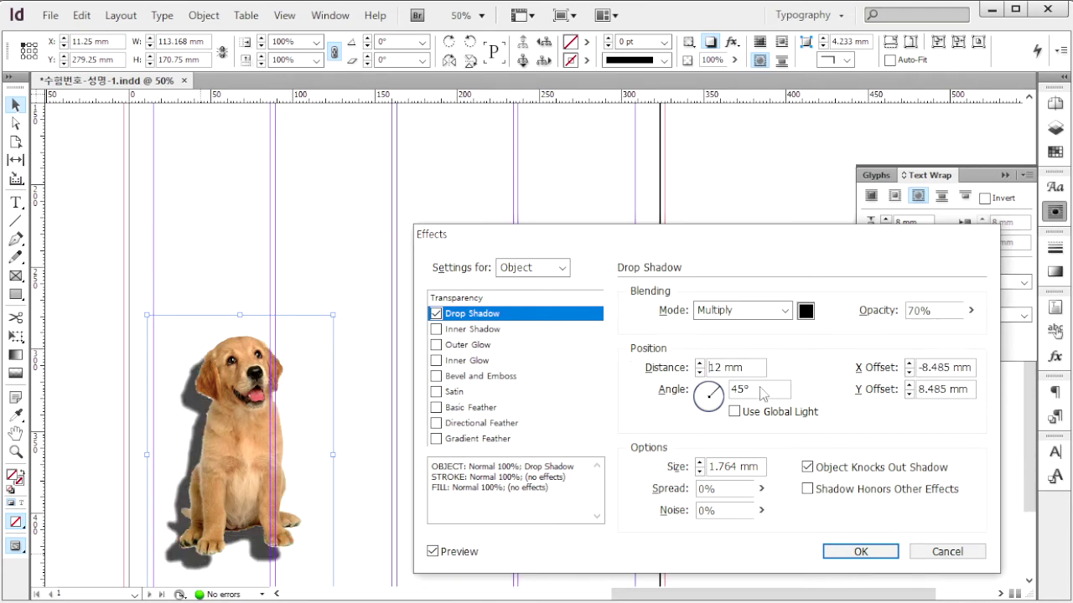
text(50)
key(Return)
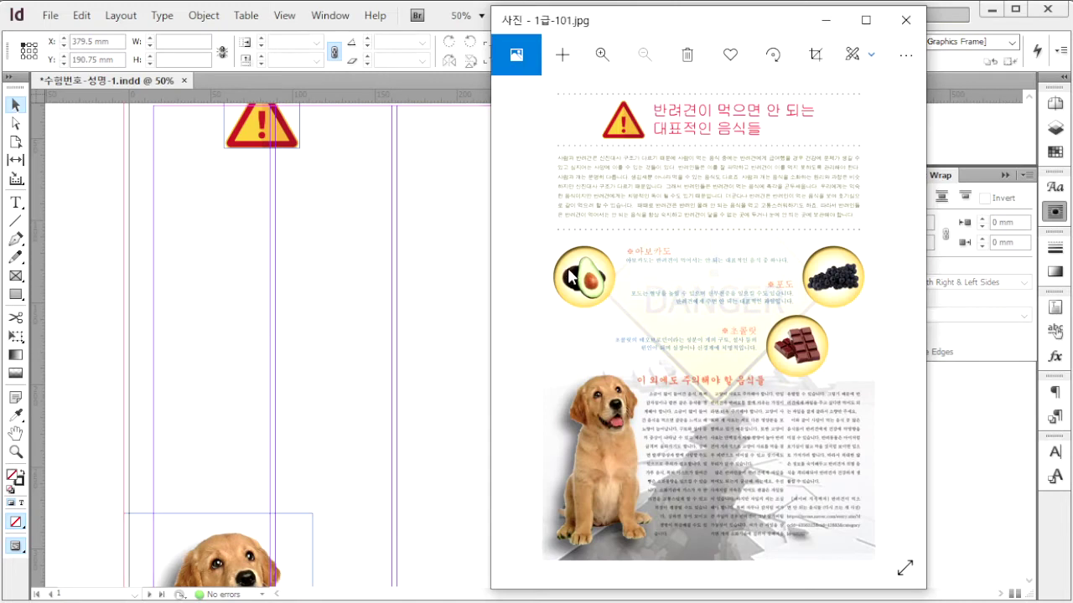
- Place the food image 1급-3.jpg below the warning sign, about 97 by 202 mm
click(257, 337)
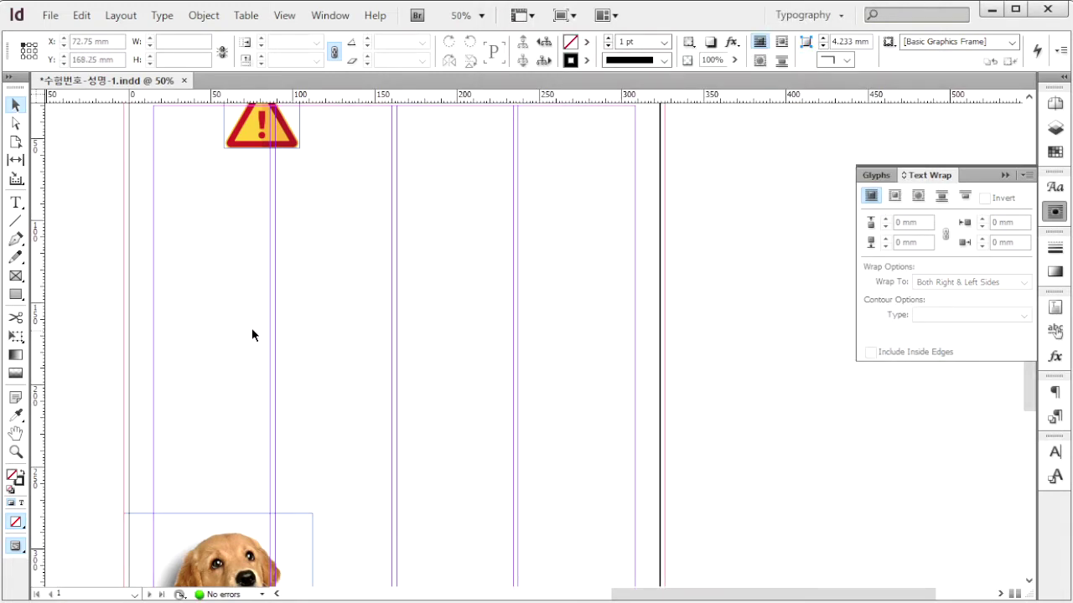
key(ctrl+d)
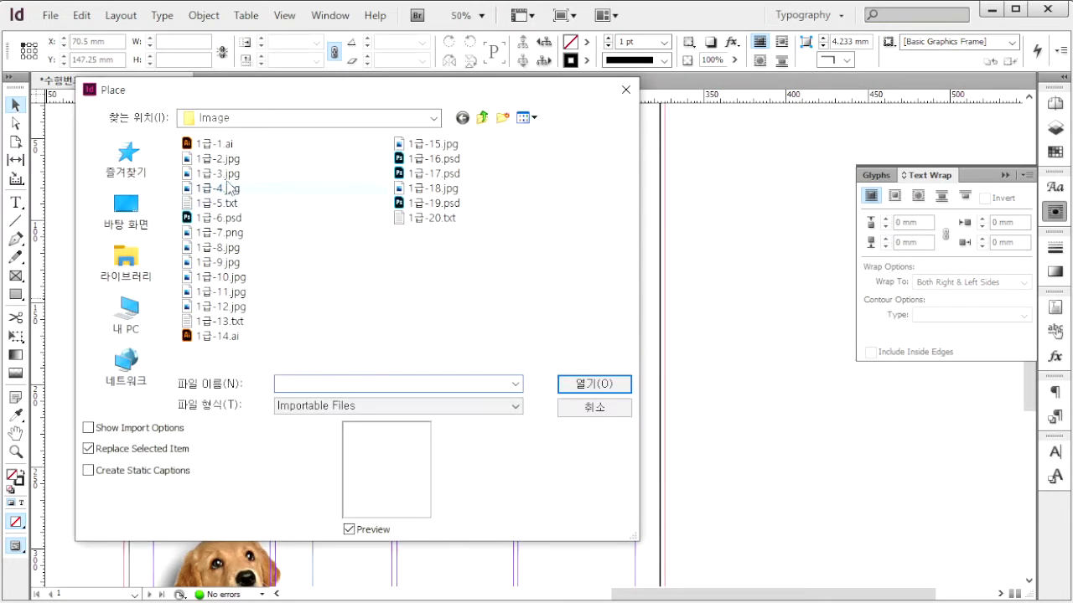
click(216, 174)
click(592, 387)
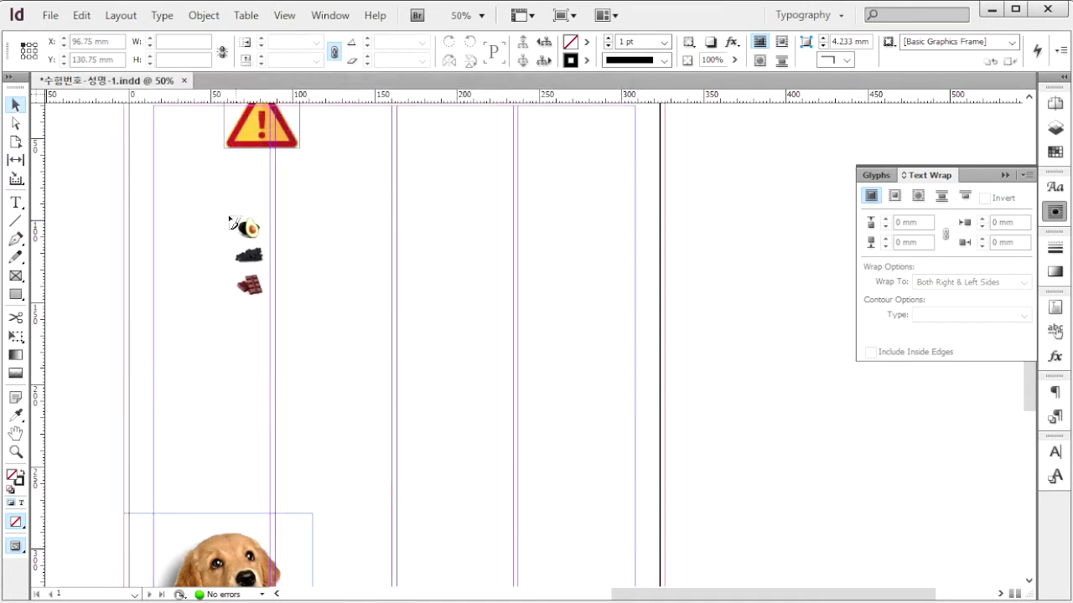
drag(168, 191, 464, 518)
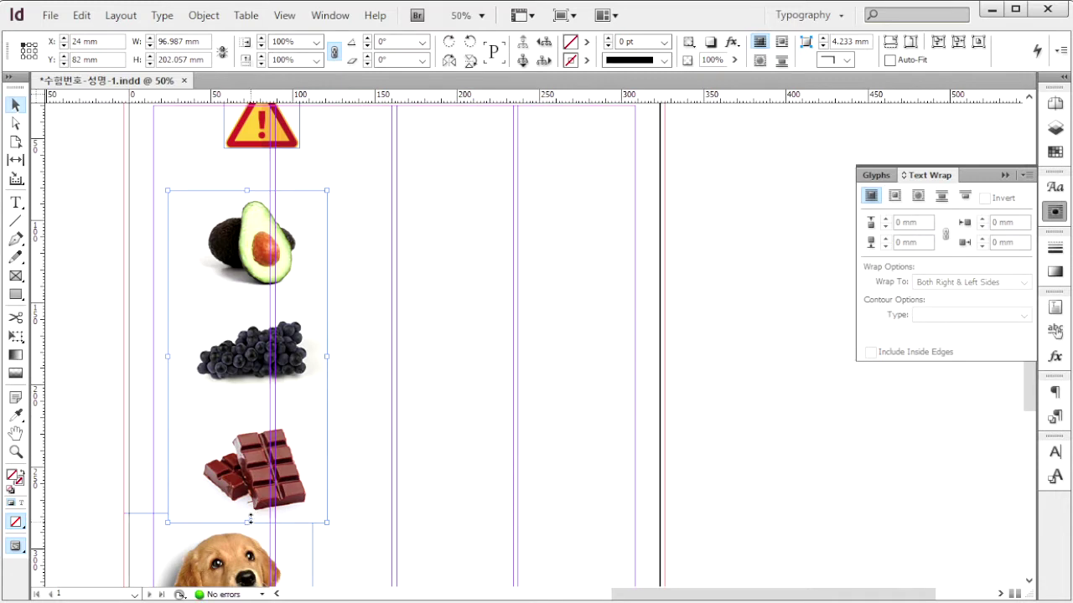
- Crop the food image's frame to the avocado, about 79 by 63 mm
drag(249, 522, 273, 295)
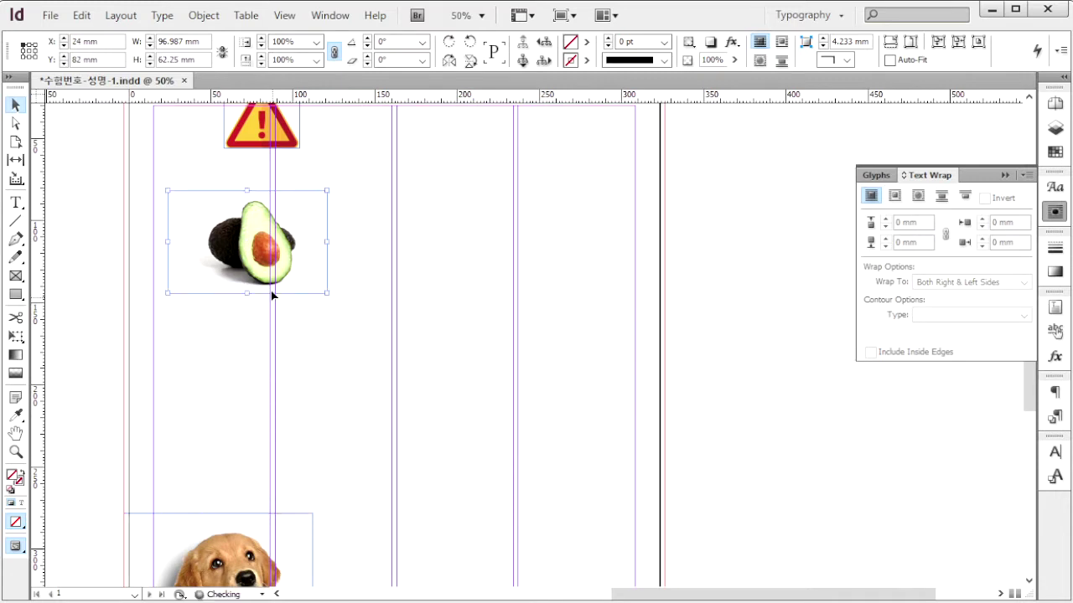
drag(167, 190, 180, 189)
drag(328, 241, 265, 251)
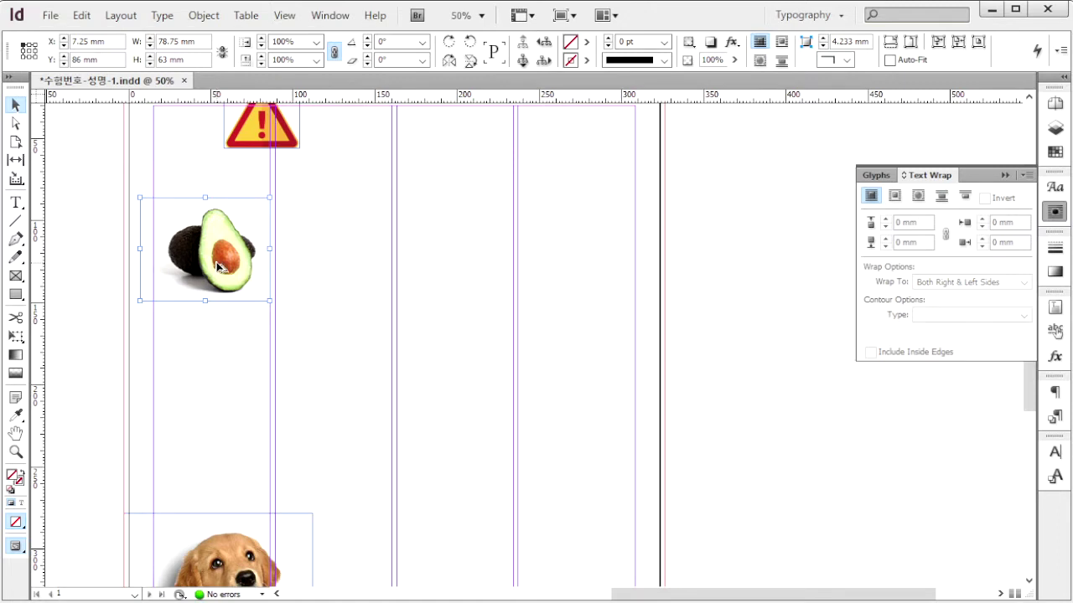
- Duplicate the avocado frame twice, near the page's right edge and lower across the third column gutter, as in the reference layout
drag(217, 264, 605, 291)
key(alt+Tab)
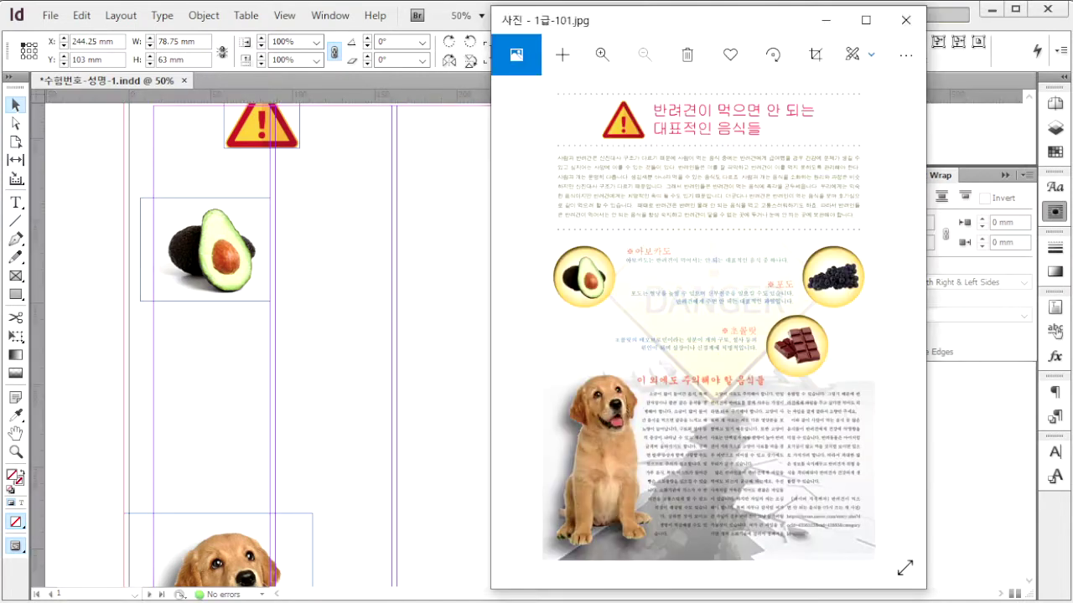
click(436, 528)
drag(612, 289, 518, 440)
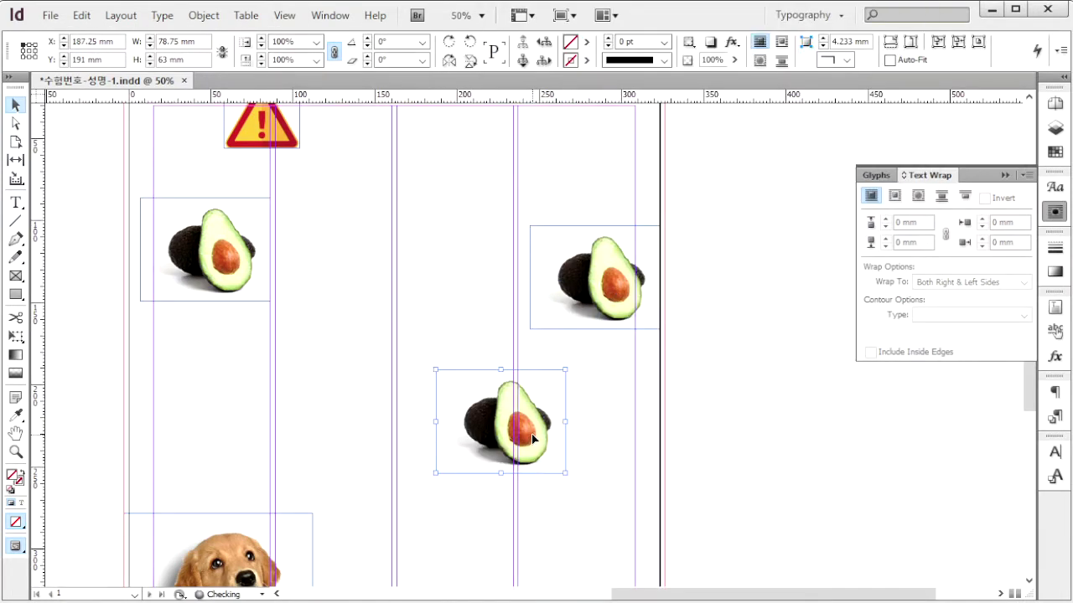
- Reposition the image inside the two copies to show the chocolate in the lower frame and the grapes in the right one
click(478, 454)
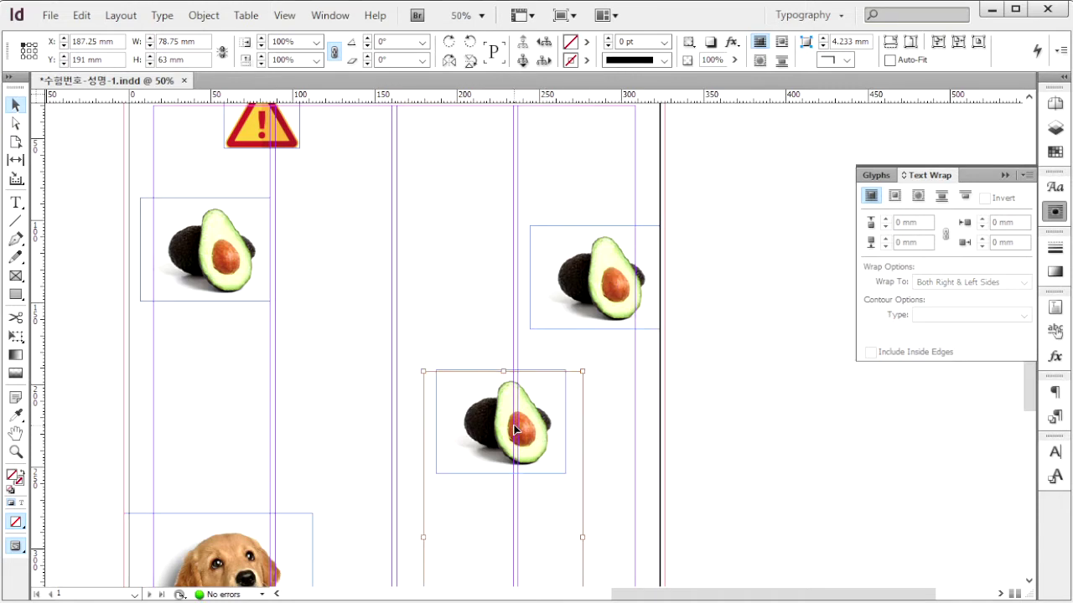
drag(482, 454, 508, 364)
drag(517, 444, 488, 419)
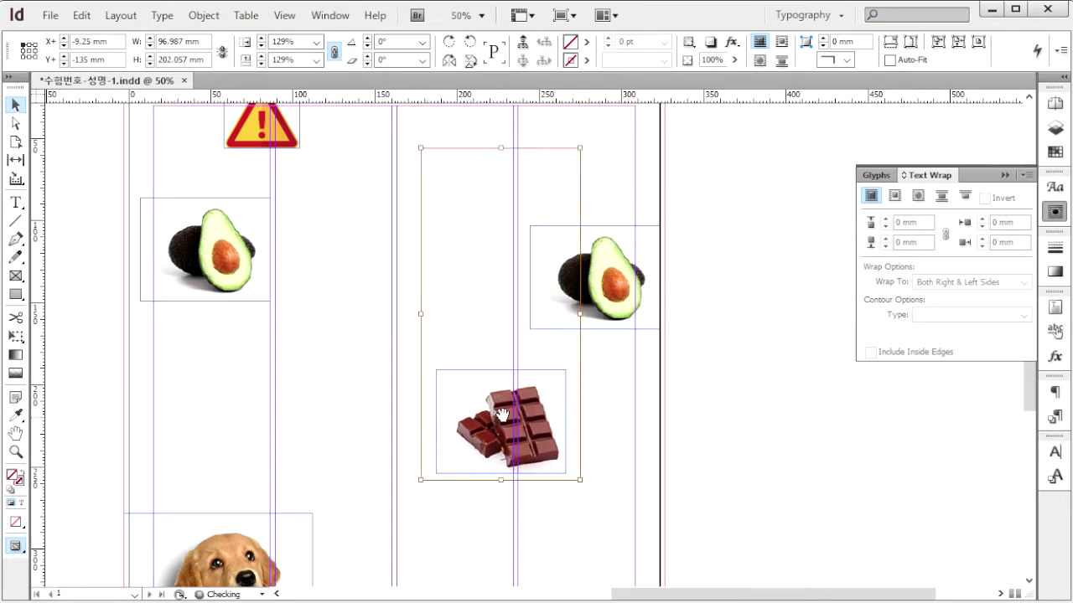
click(616, 280)
mouse_move(616, 279)
mouse_down()
mouse_move(607, 207)
mouse_move(620, 274)
mouse_up()
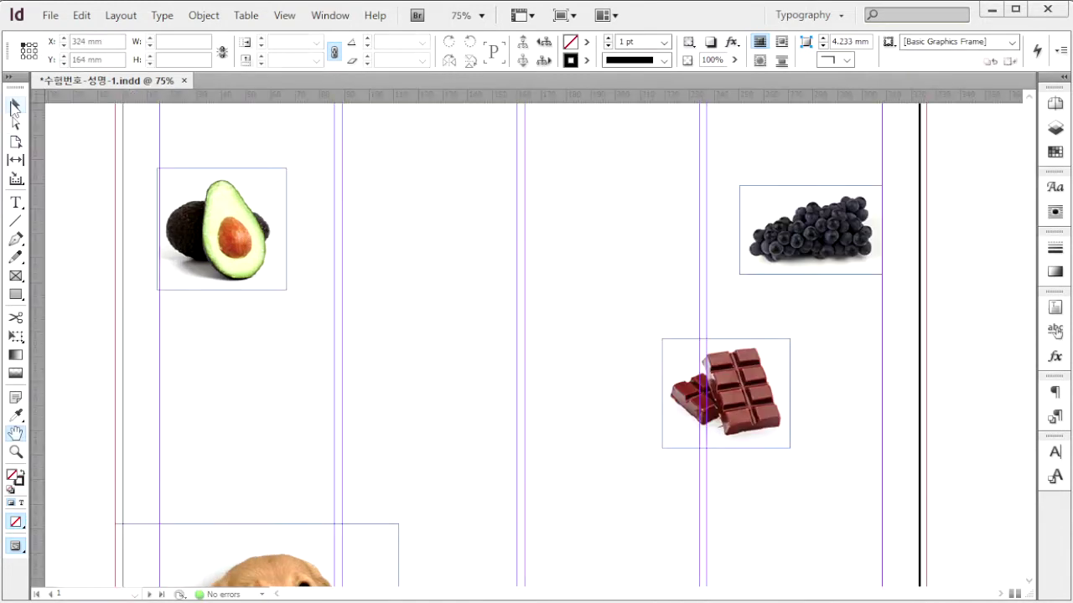
- Apply a clipping path of type Photoshop Path, using Path1, to the avocado image
click(225, 228)
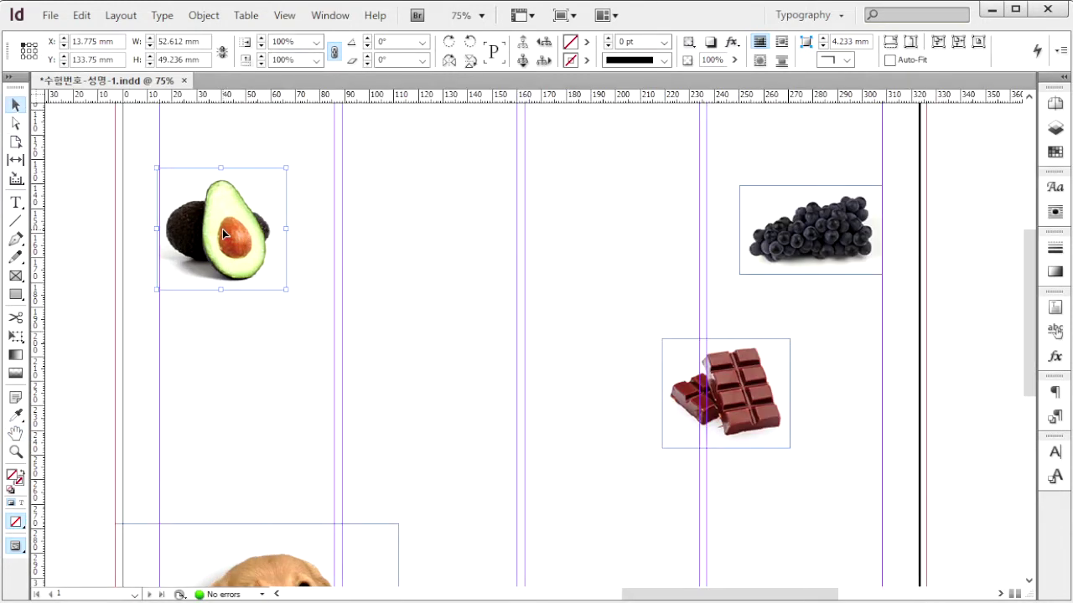
click(204, 15)
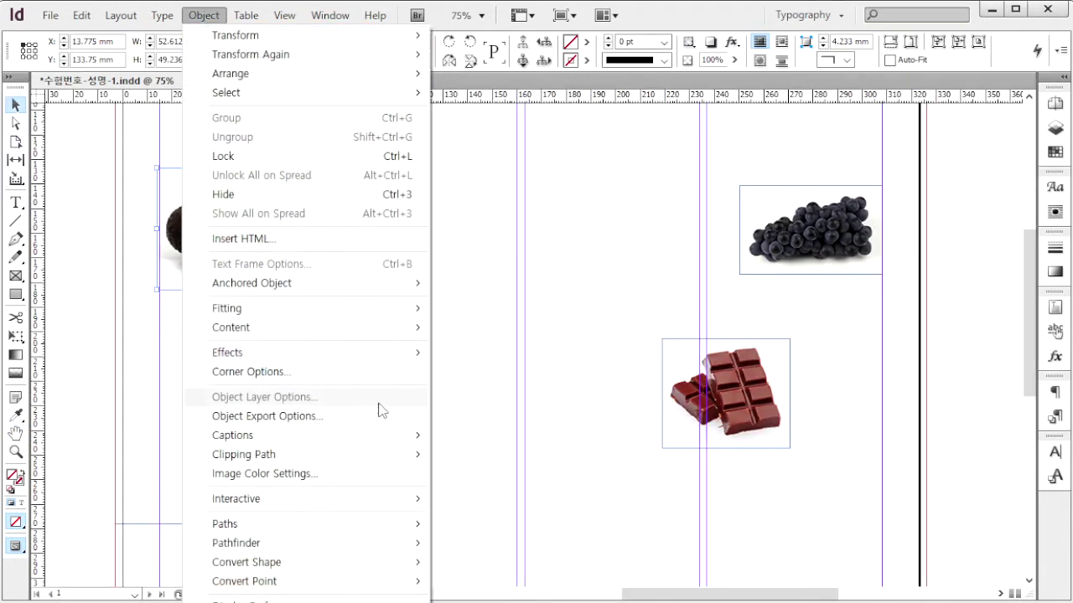
mouse_move(415, 454)
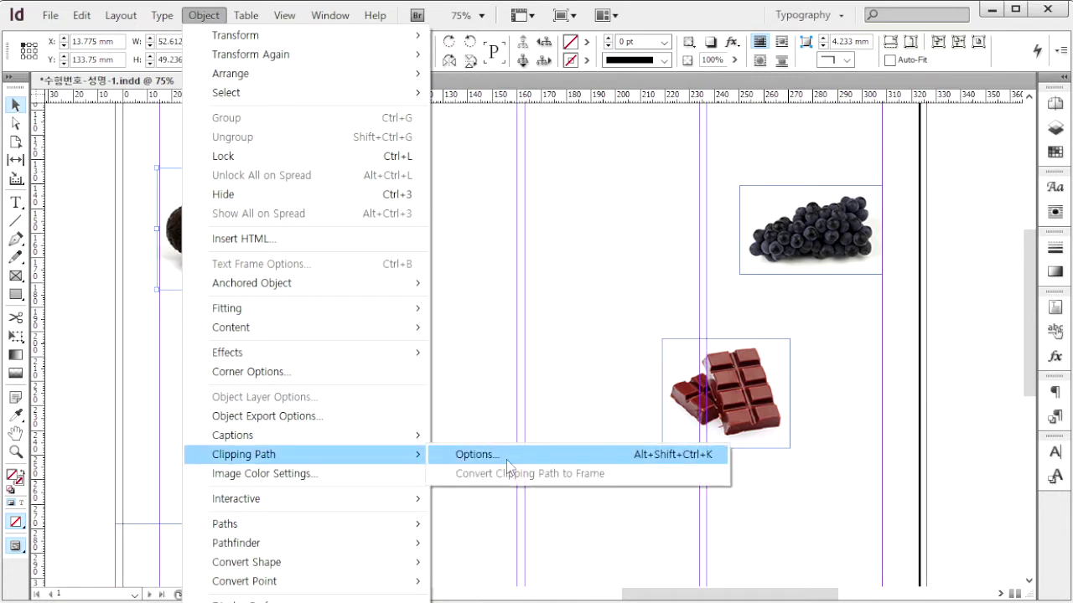
click(507, 461)
click(558, 190)
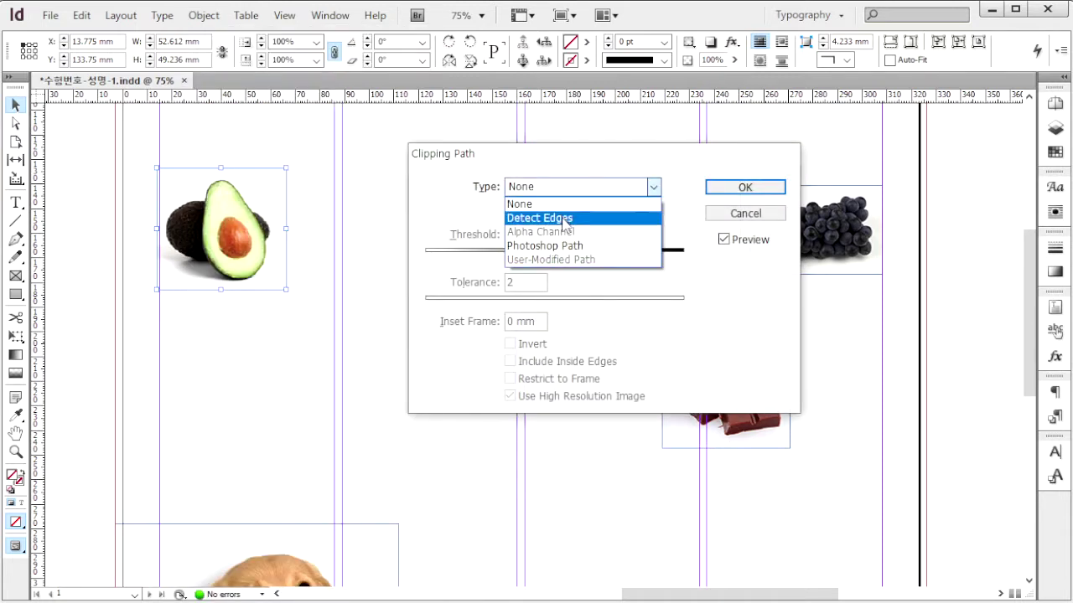
click(549, 245)
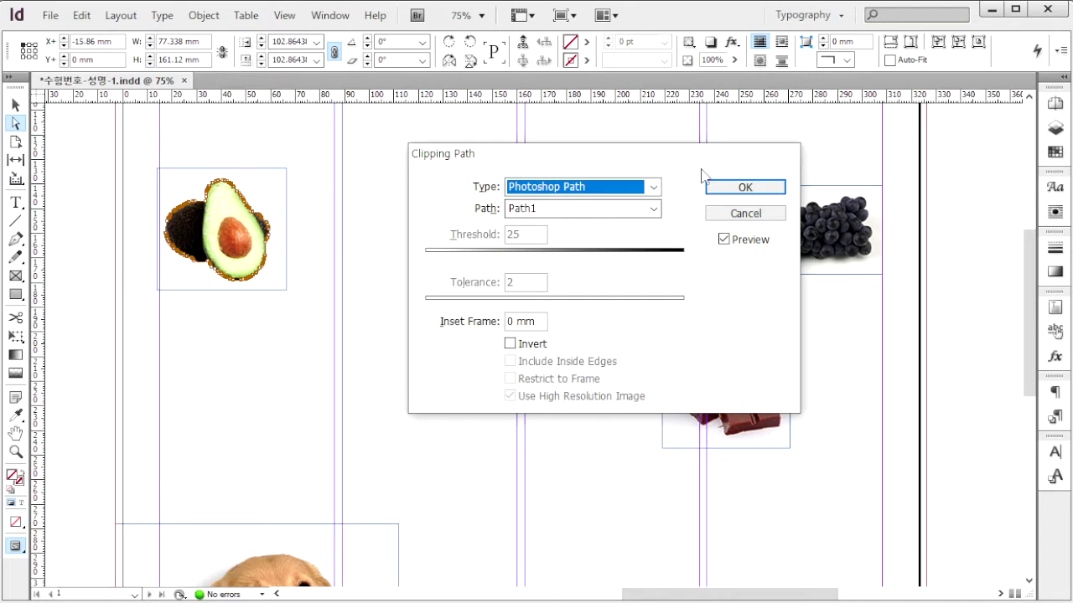
click(745, 187)
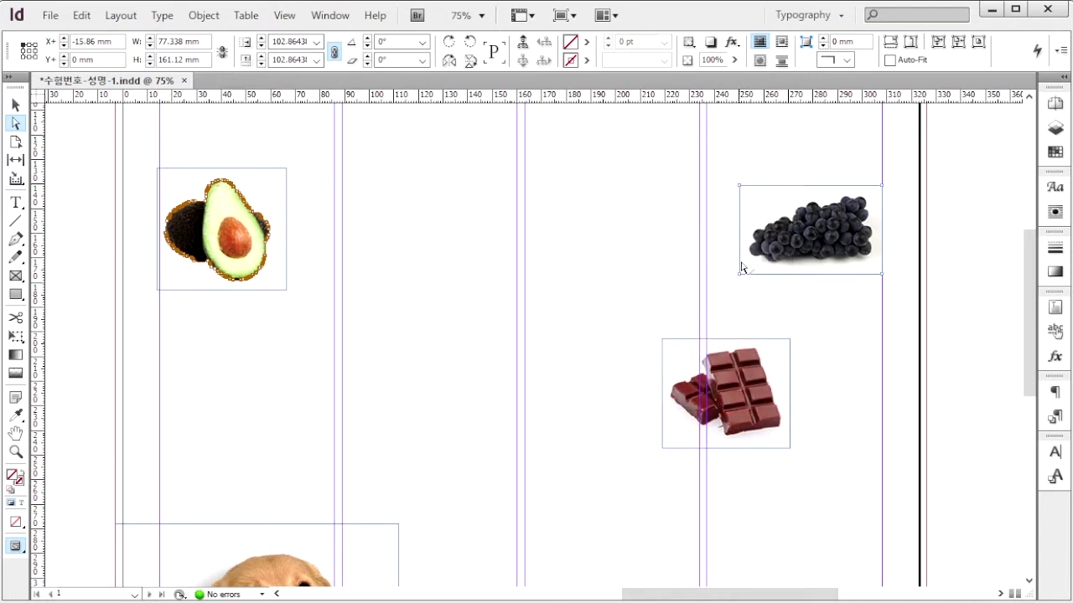
- Apply a clipping path of type Photoshop Path to the grapes image
click(821, 235)
right_click(820, 238)
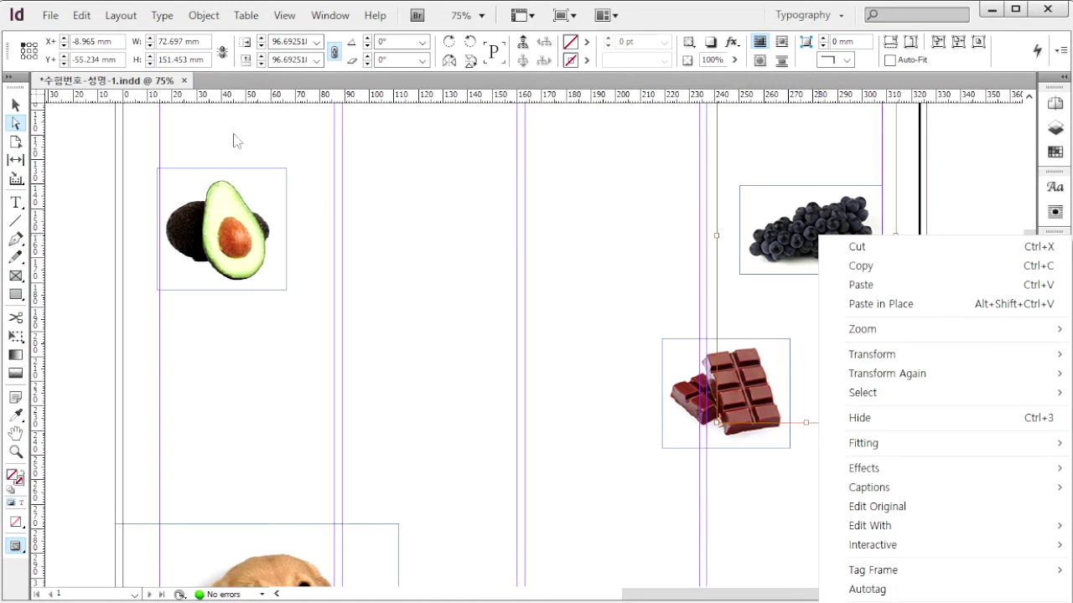
click(18, 106)
click(824, 232)
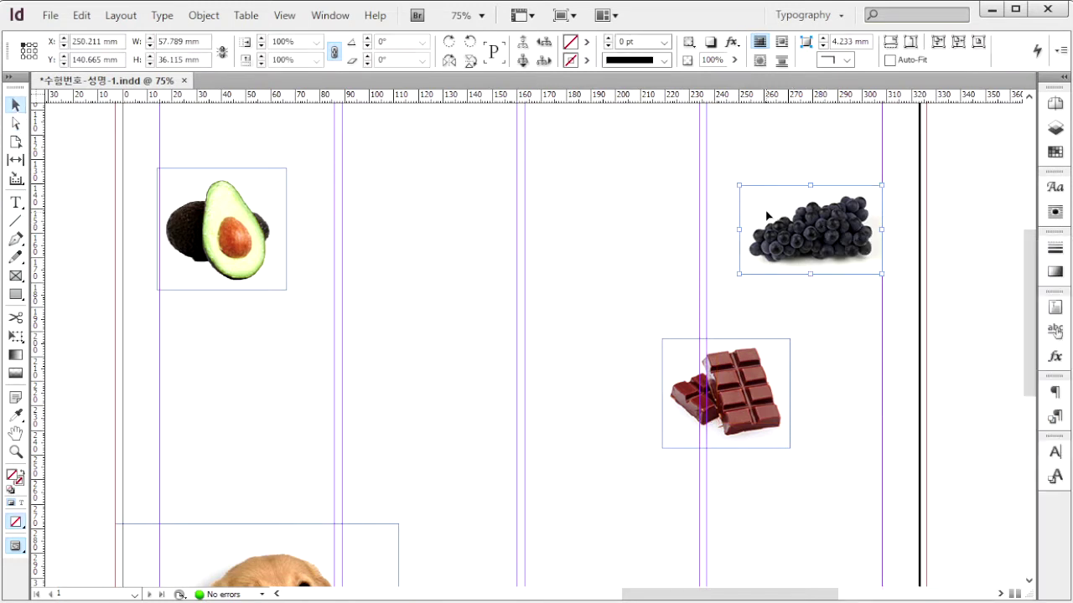
click(203, 15)
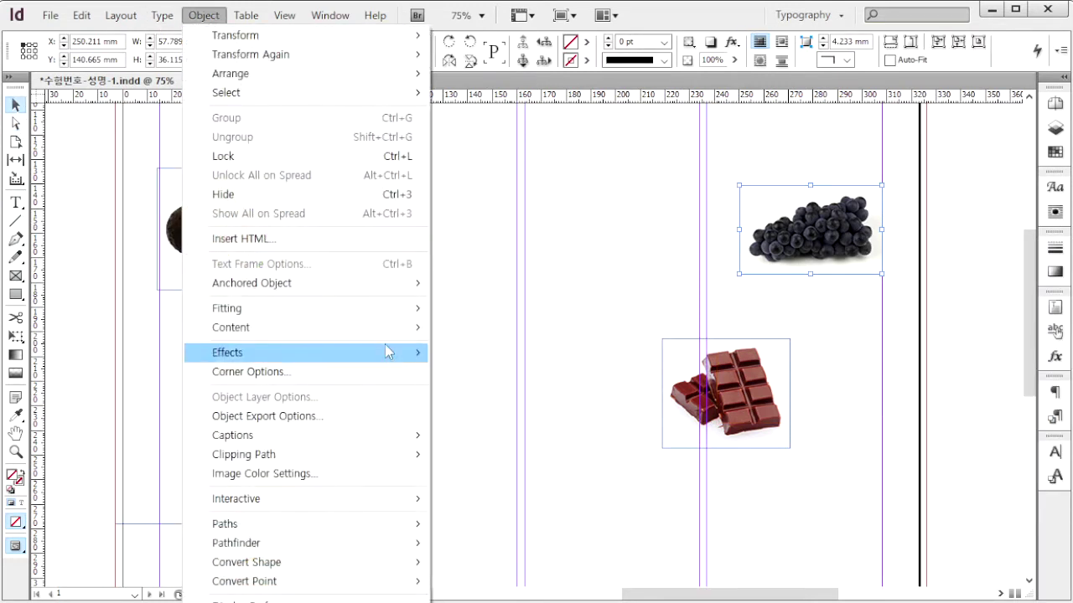
mouse_move(382, 455)
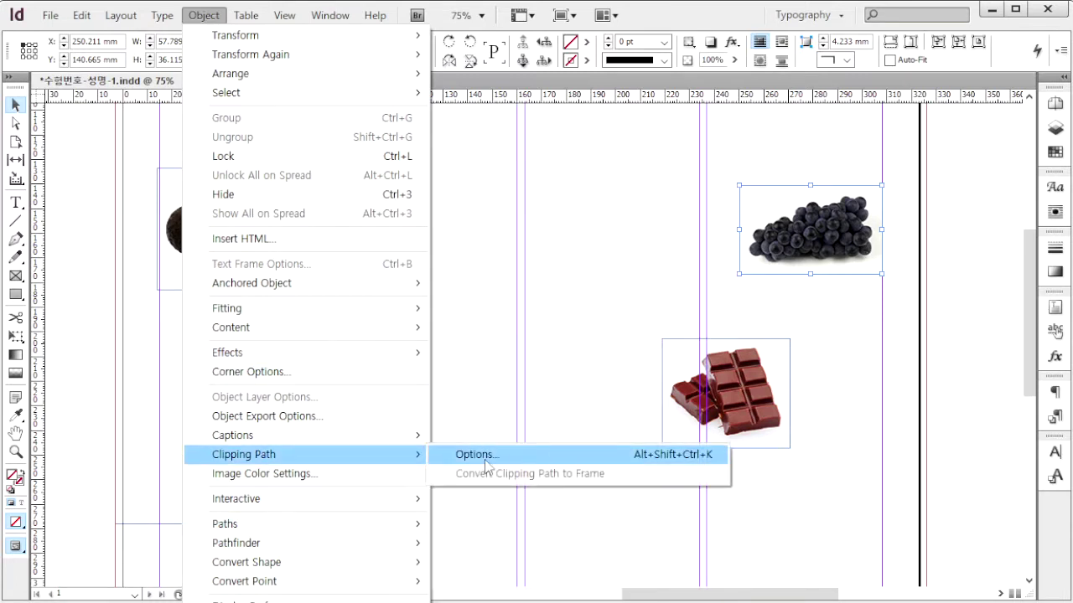
click(470, 450)
click(578, 186)
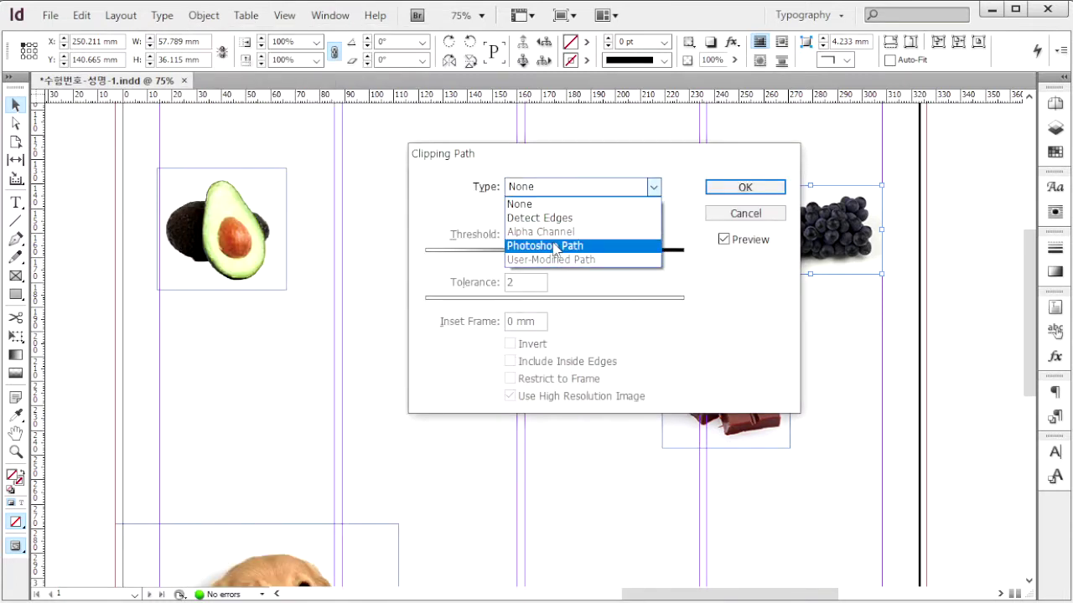
click(553, 246)
drag(676, 155, 551, 137)
click(626, 172)
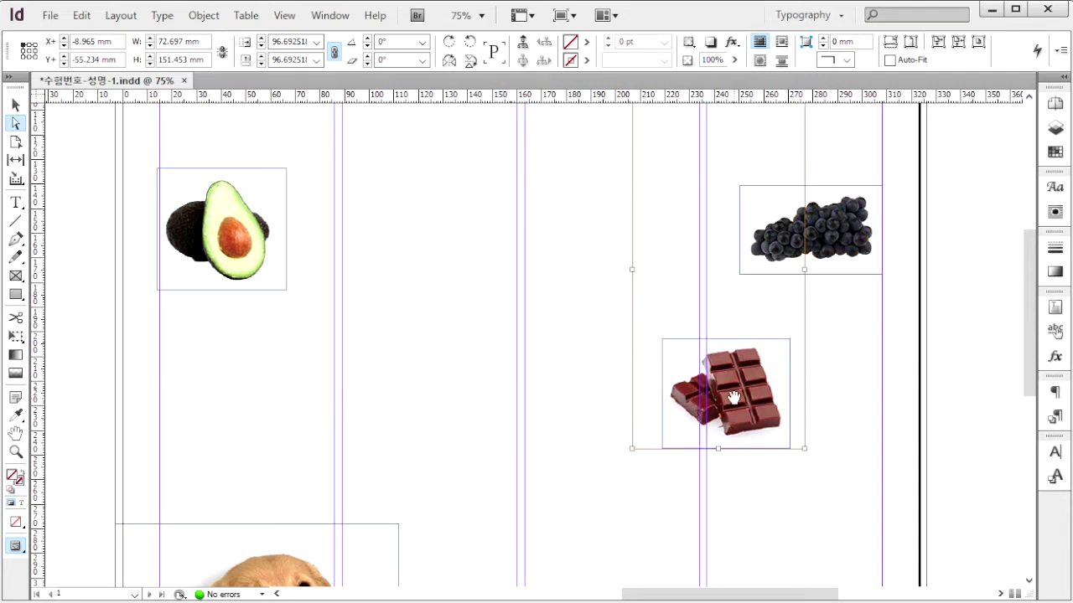
- Deselect the image content and select the chocolate image's frame with the Selection tool
click(900, 461)
click(747, 404)
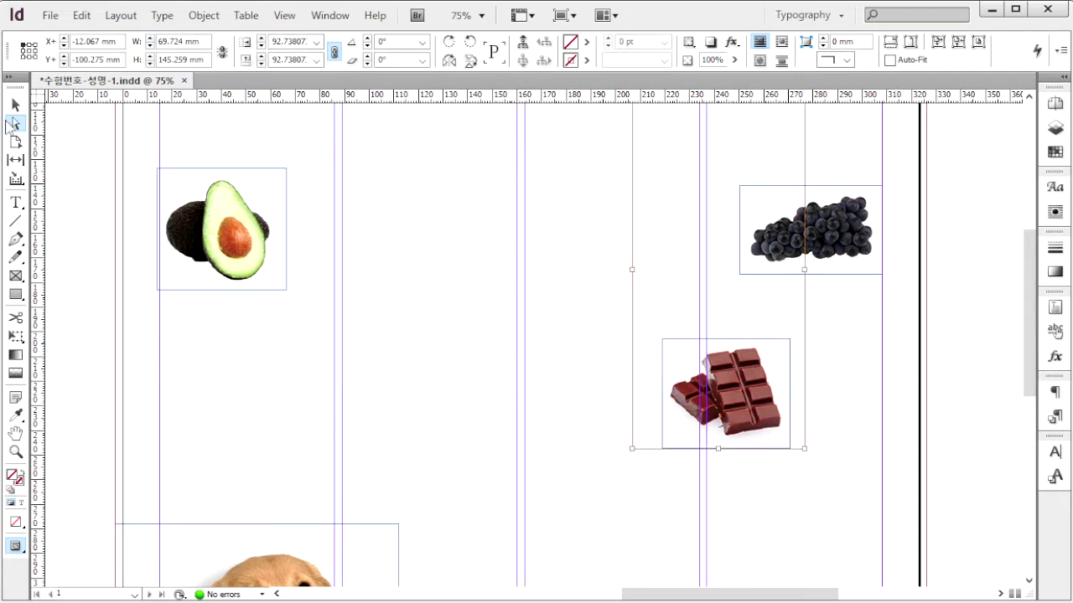
click(15, 106)
click(893, 418)
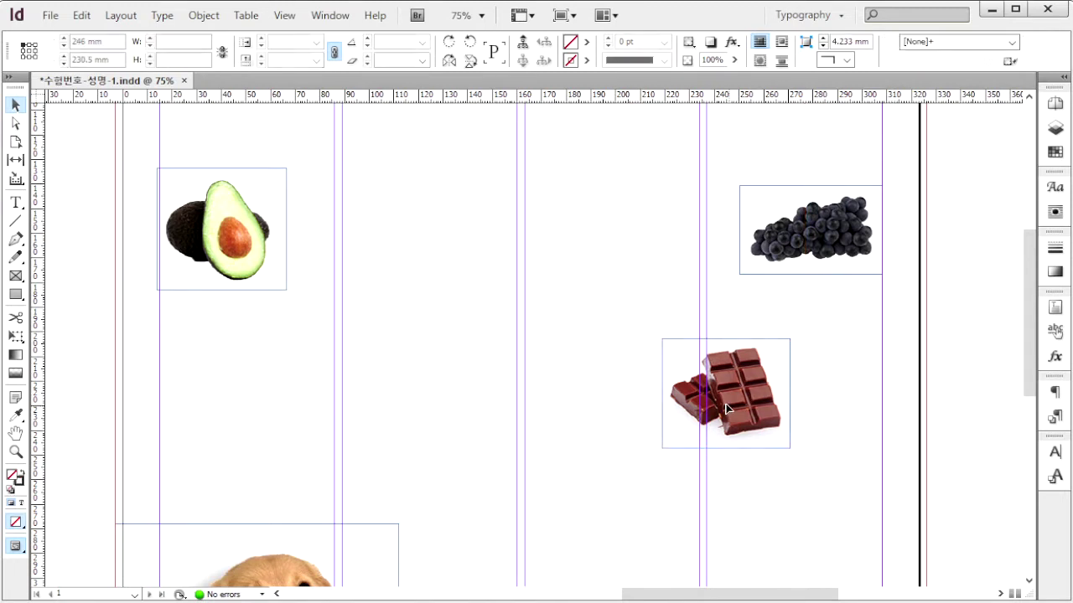
click(726, 394)
click(204, 15)
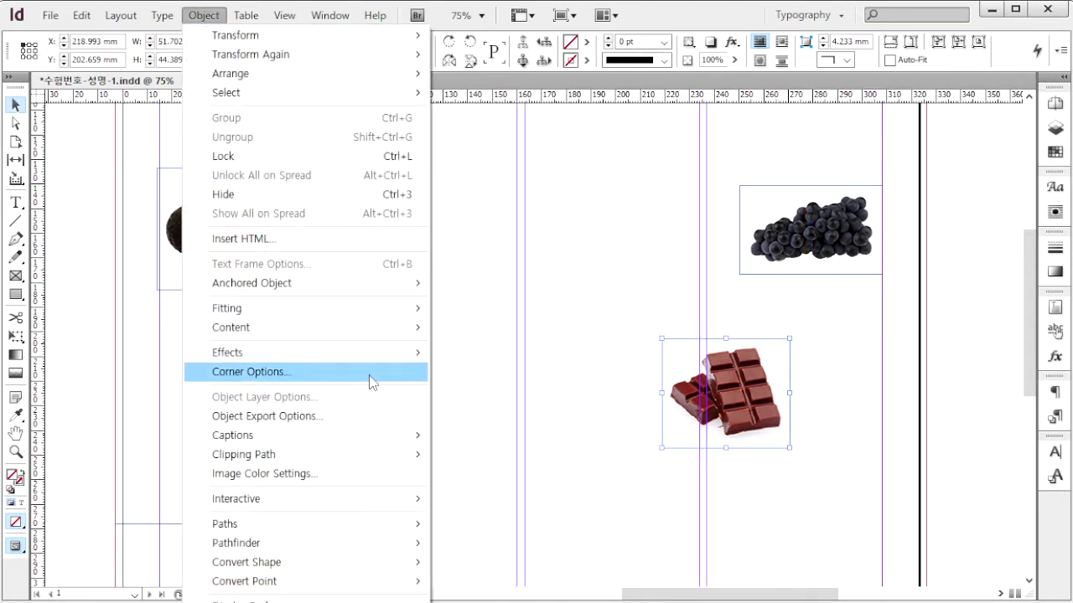
click(355, 472)
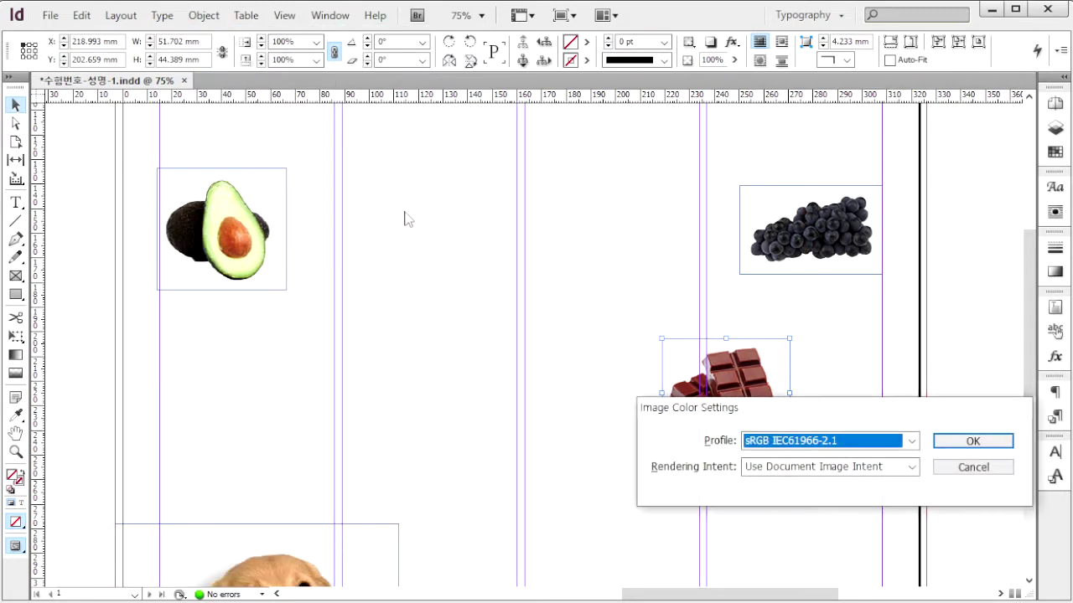
click(972, 441)
- Apply a clipping path of type Photoshop Path, using Path3, to the chocolate image
click(206, 15)
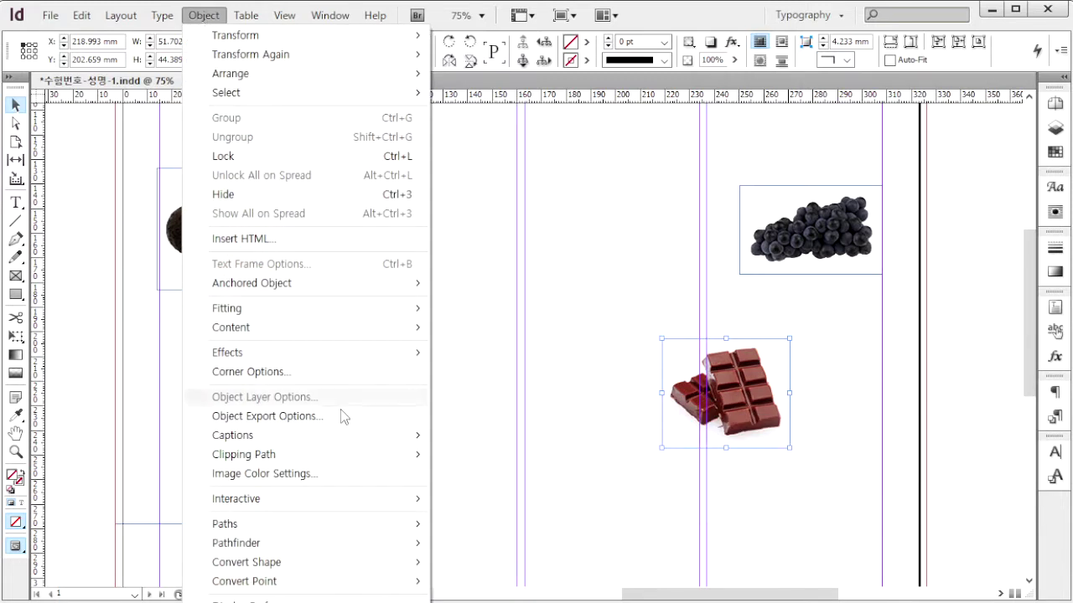
mouse_move(352, 463)
click(476, 455)
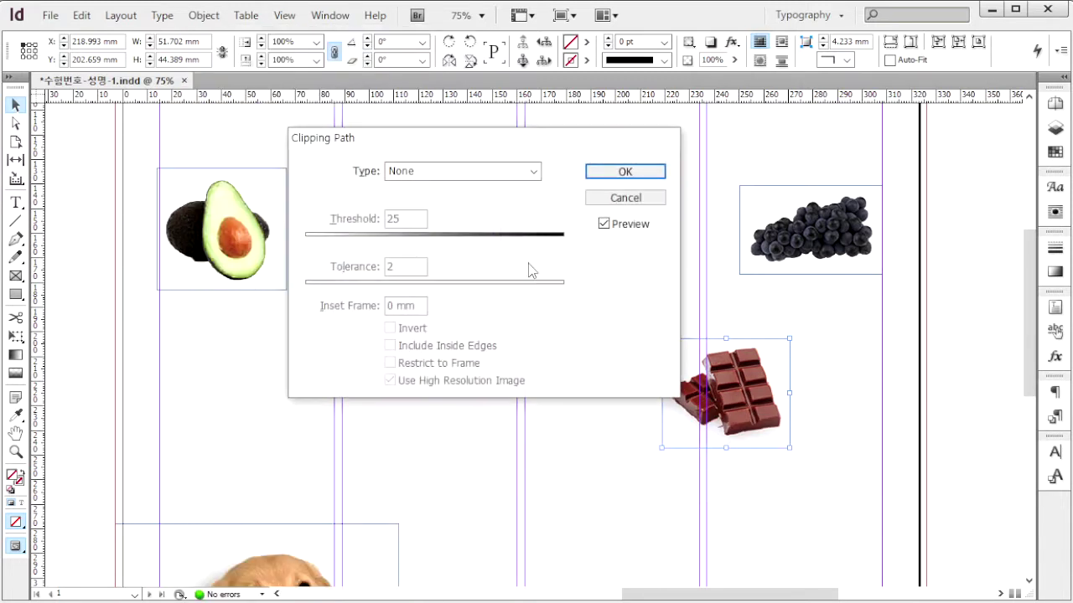
click(513, 176)
click(452, 230)
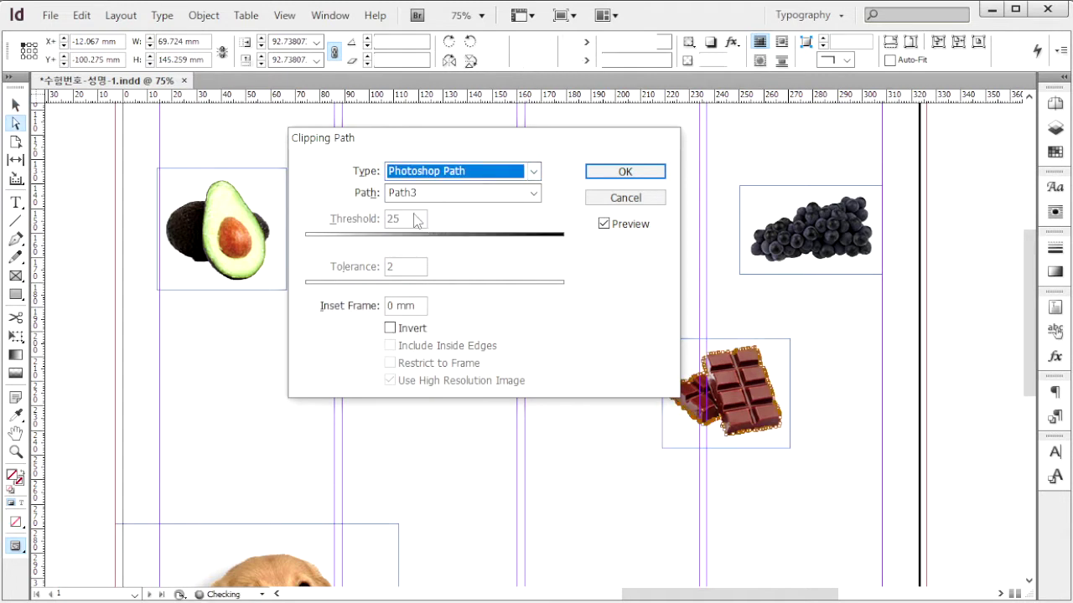
click(628, 174)
click(881, 391)
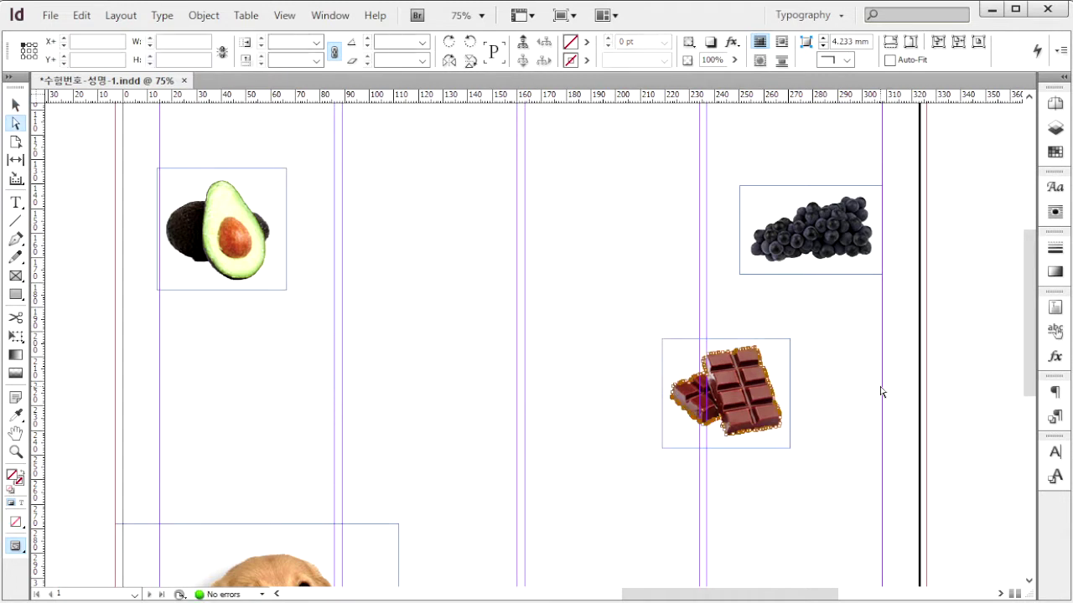
- Place 1급-4.jpg as a full-page background image, starting at the bleed corner at X -3 mm, Y -3 mm
key(ctrl+d)
key(ctrl+0)
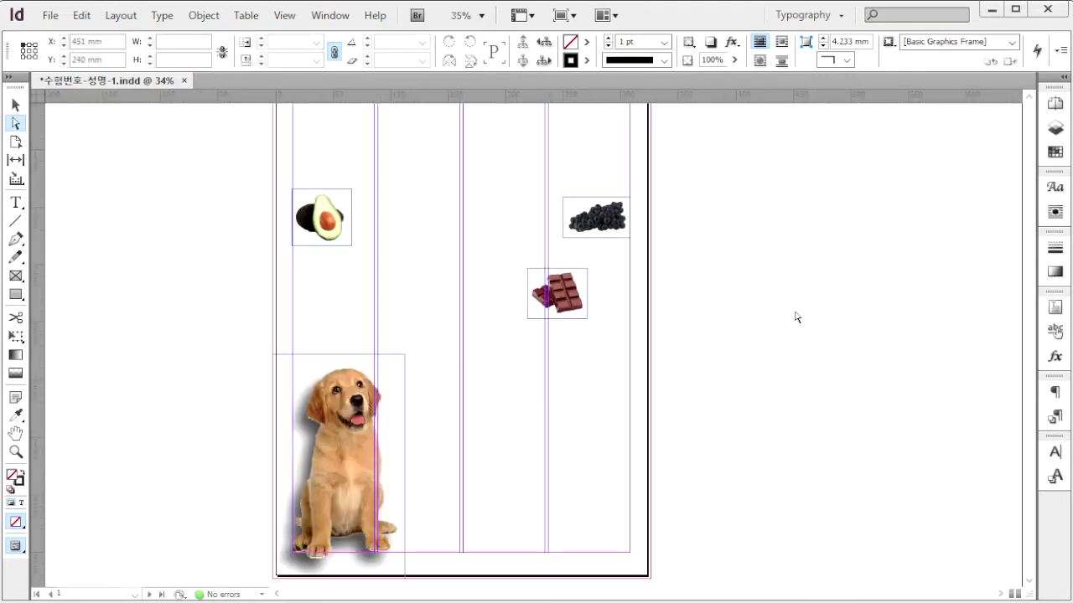
key(ctrl+d)
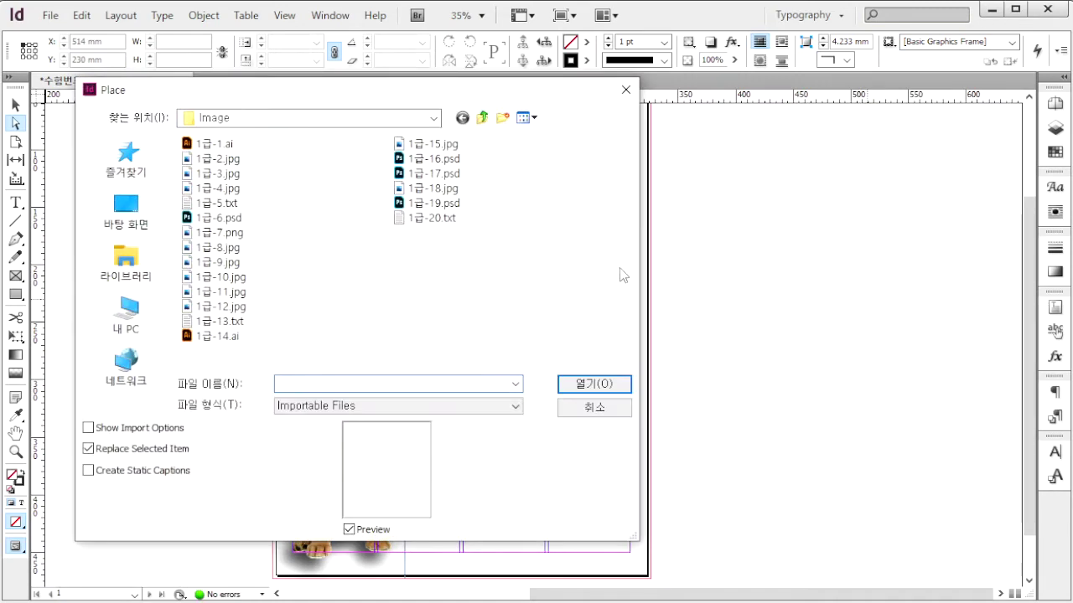
click(227, 188)
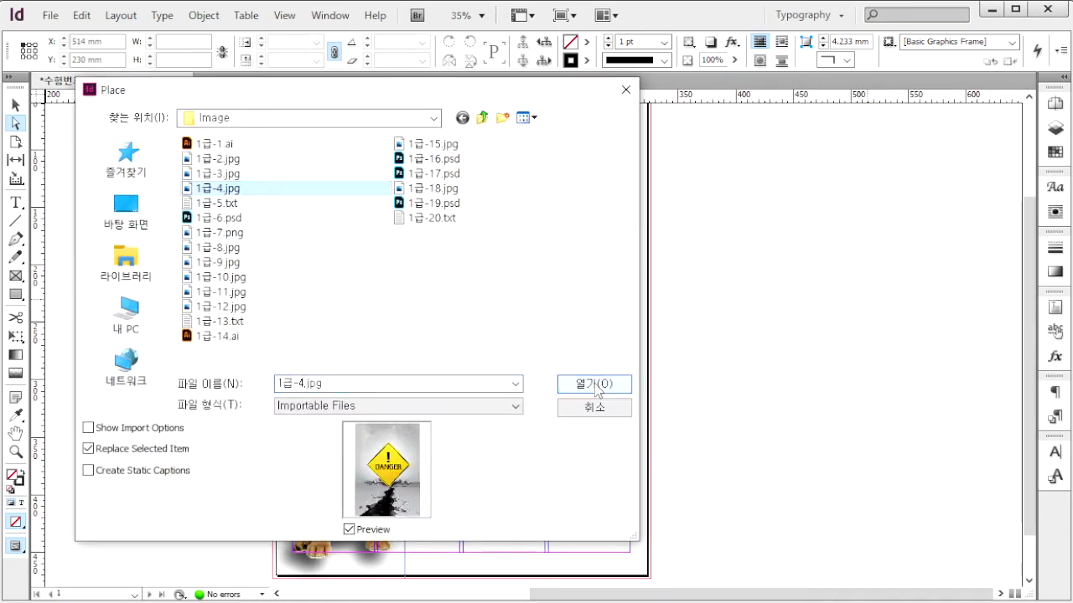
click(597, 387)
scroll(369, 204, up, 2)
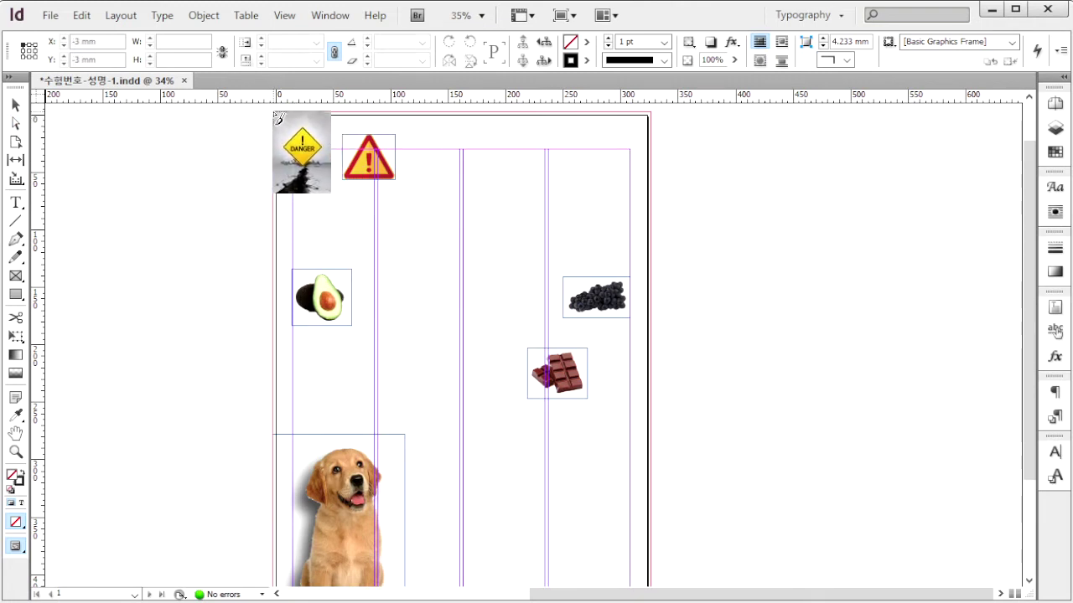
drag(275, 115, 633, 525)
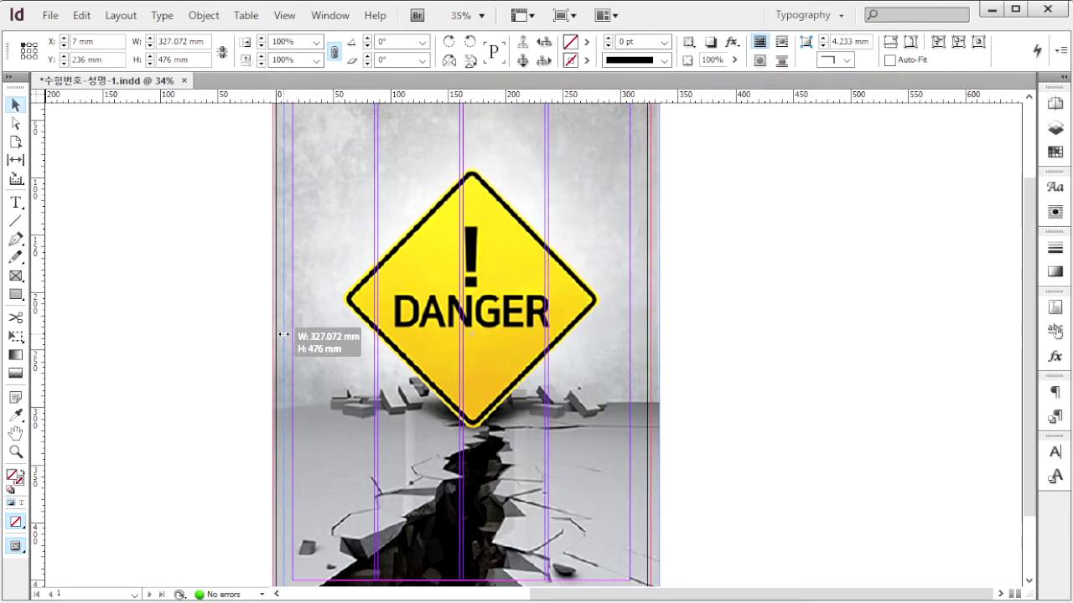
- Crop and shift the danger image so its frame starts at X -3 mm and spans the bleed at 329 mm wide
drag(277, 327, 285, 327)
scroll(662, 305, up, 3)
drag(596, 252, 584, 251)
scroll(700, 335, down, 3)
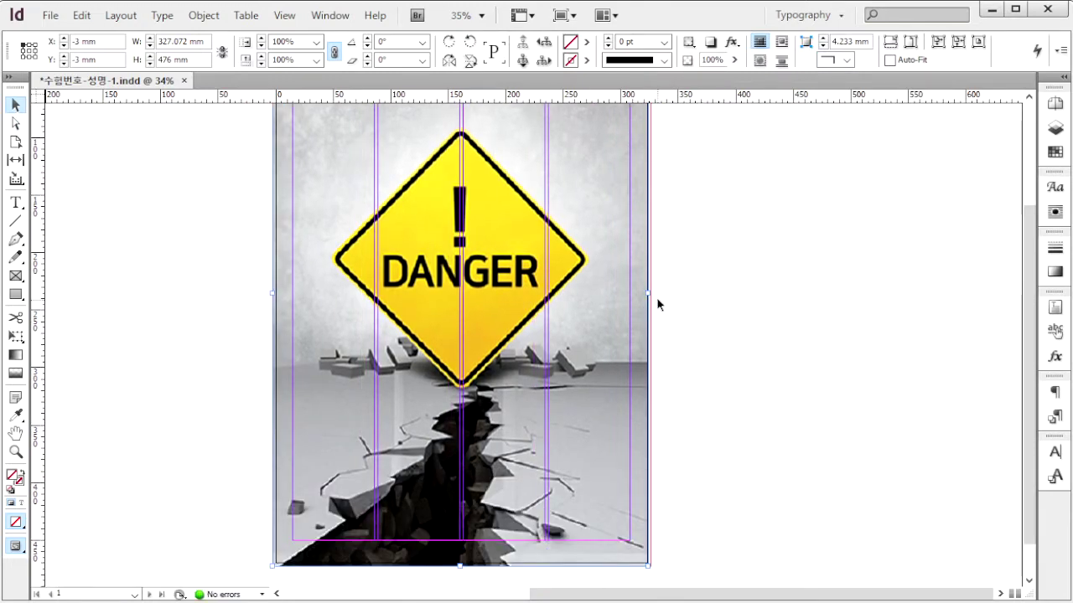
drag(650, 294, 652, 294)
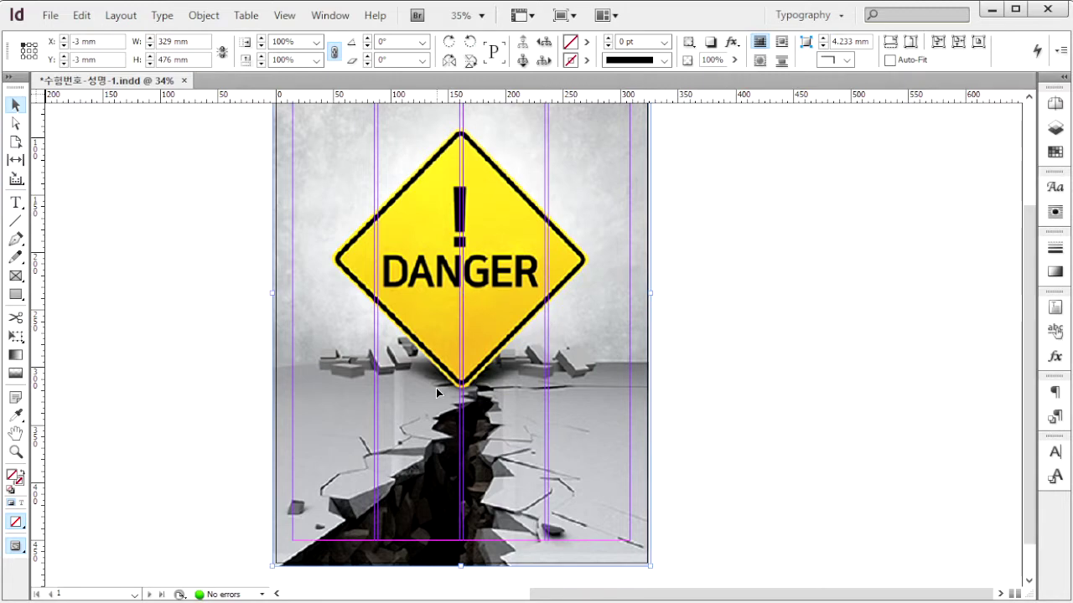
- Apply a linear Gradient Feather with a 90° angle to the danger background image
right_click(297, 544)
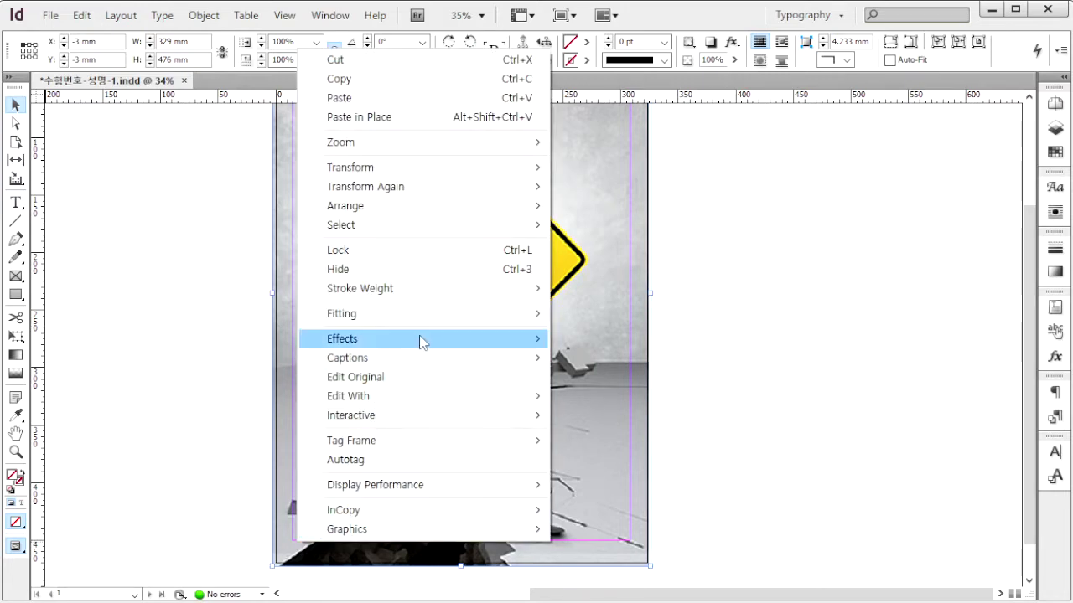
mouse_move(422, 339)
click(618, 517)
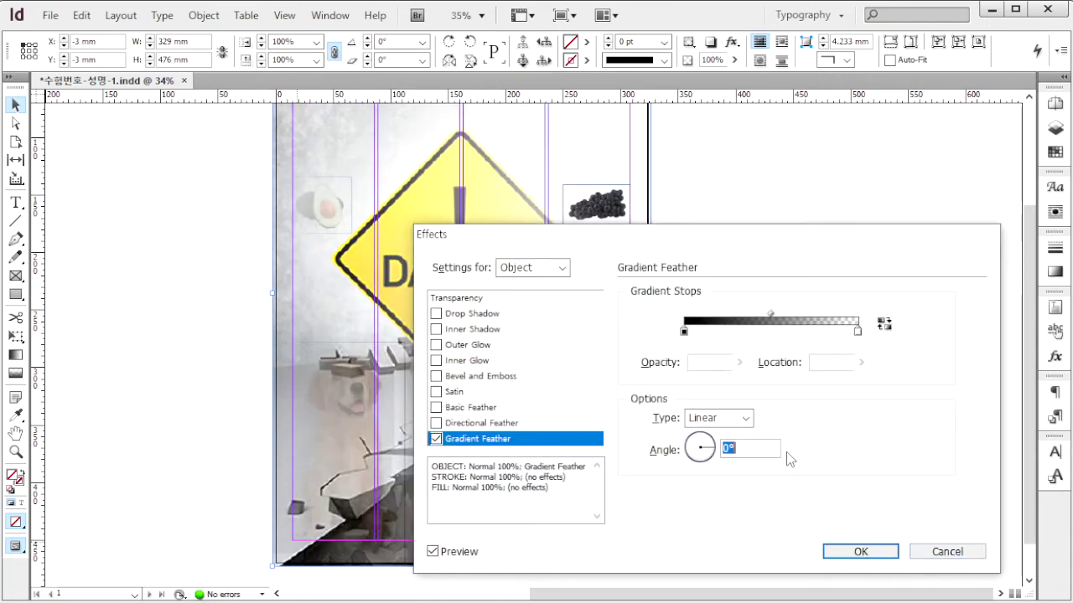
text(90)
drag(831, 249, 992, 85)
click(890, 258)
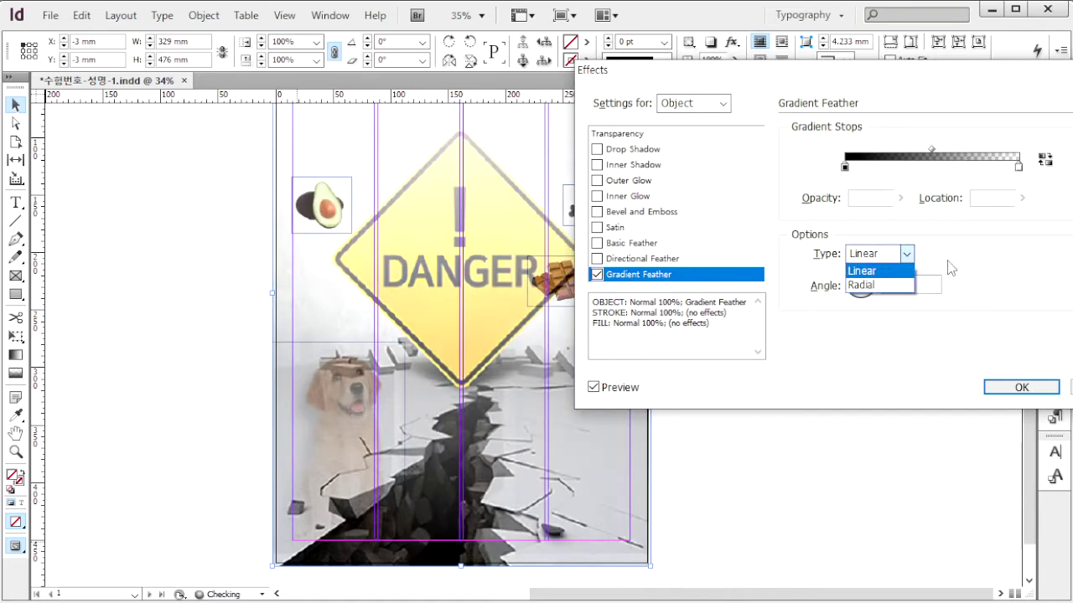
click(945, 267)
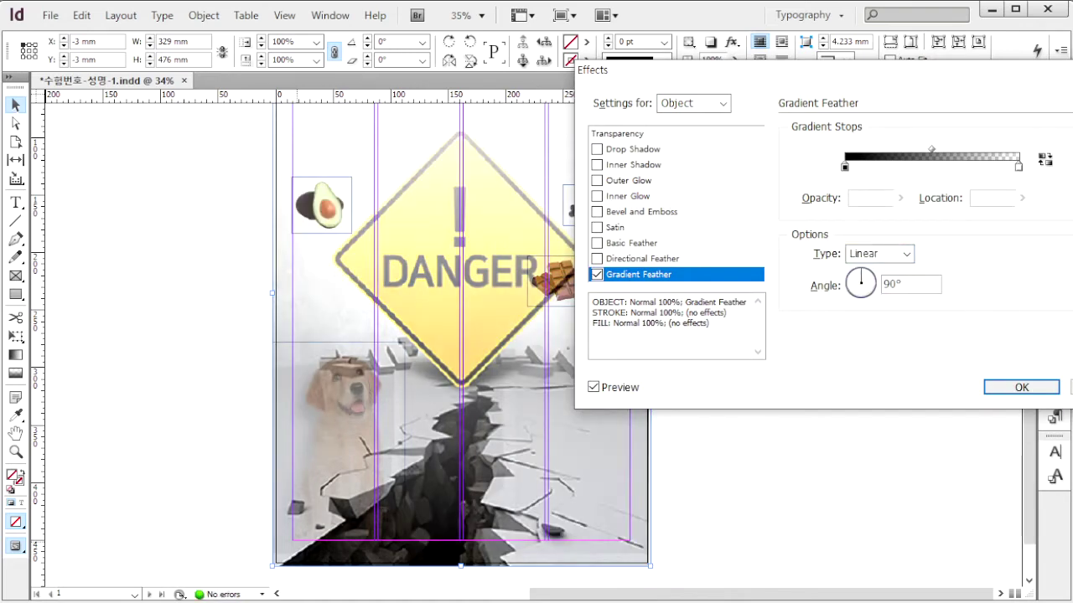
key(alt+Tab)
click(969, 359)
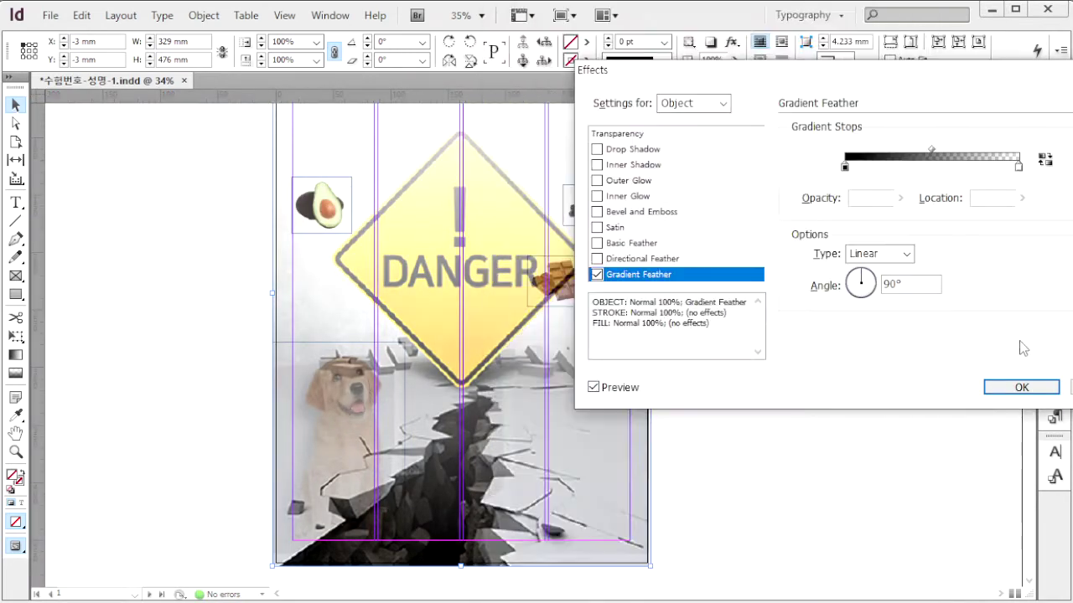
click(1022, 387)
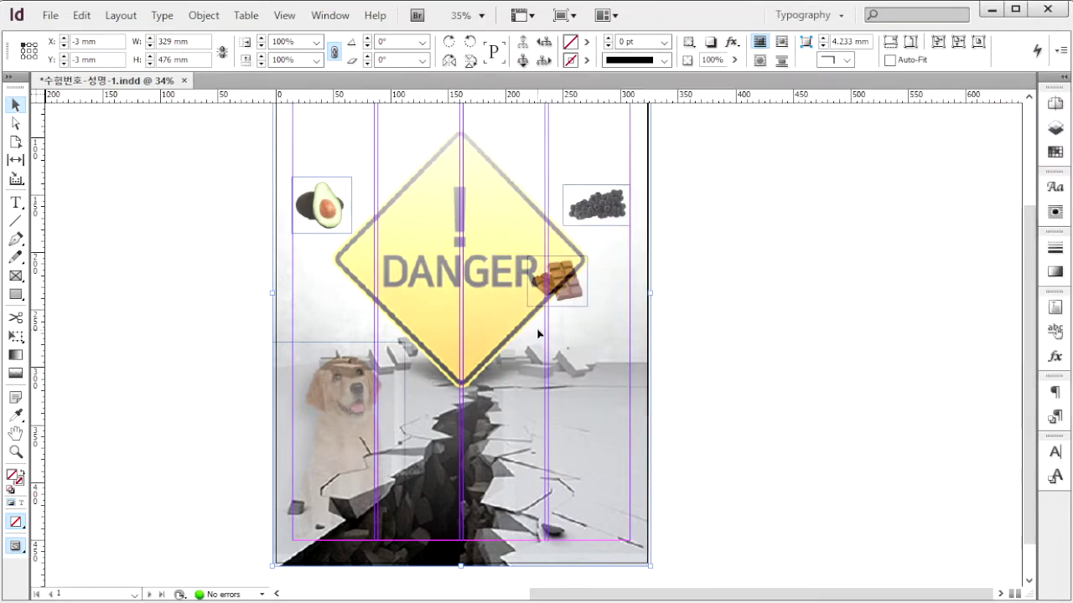
- Set the danger background image's opacity to 50% and send it behind all other objects
click(723, 60)
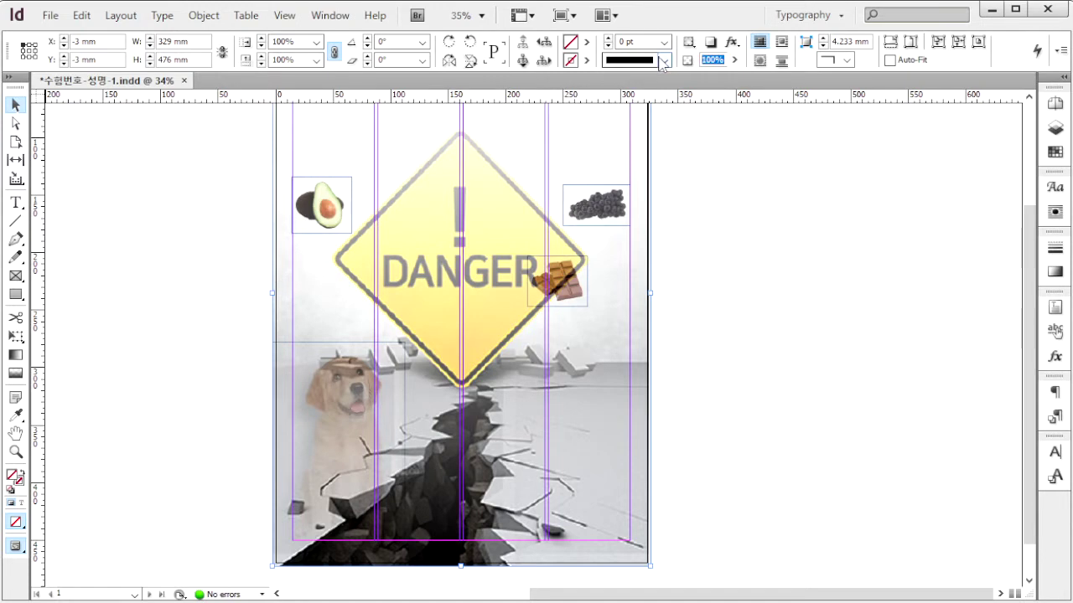
text(50)
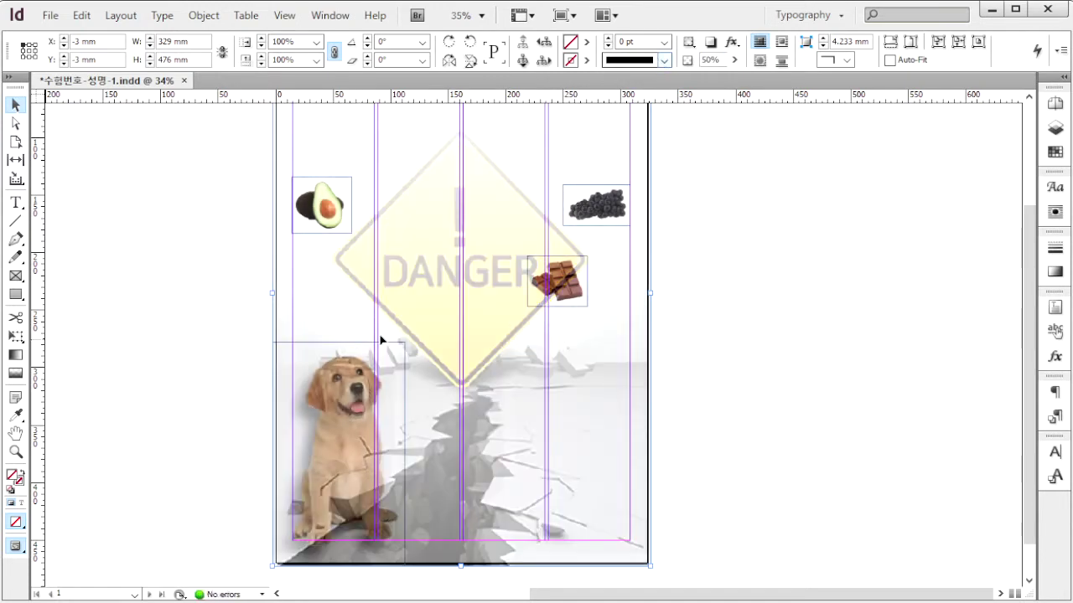
click(204, 15)
mouse_move(204, 80)
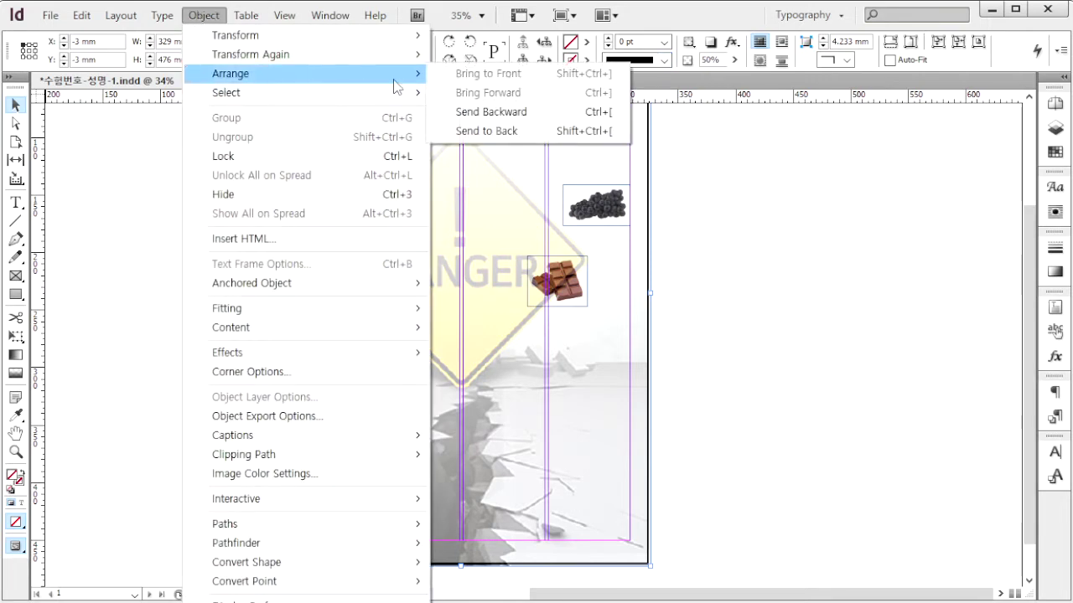
click(506, 140)
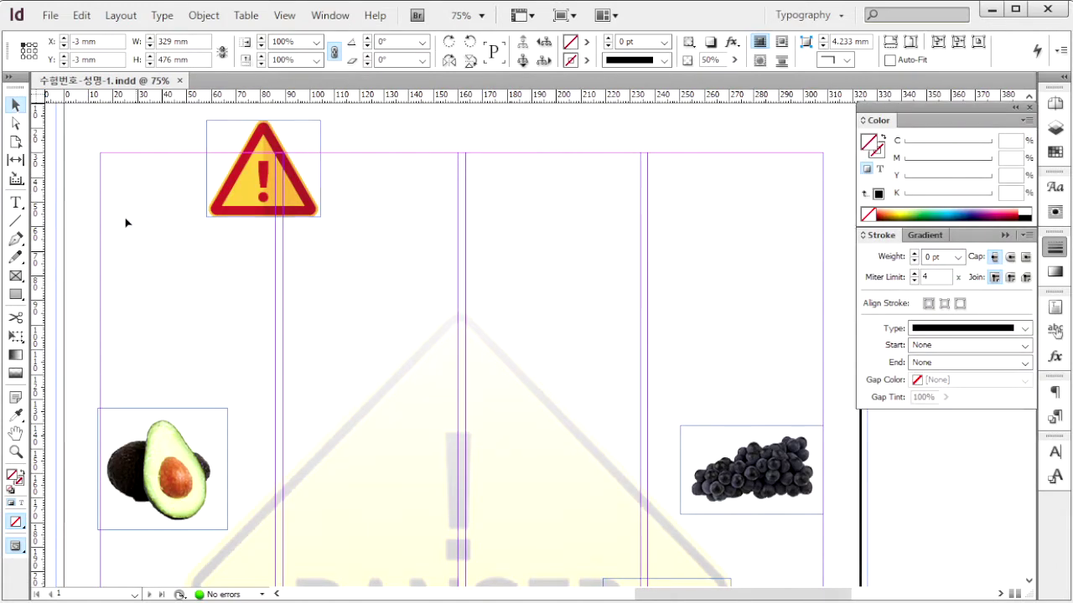
- Draw a horizontal line across the columns below the warning sign and set its length to 293 mm
click(15, 221)
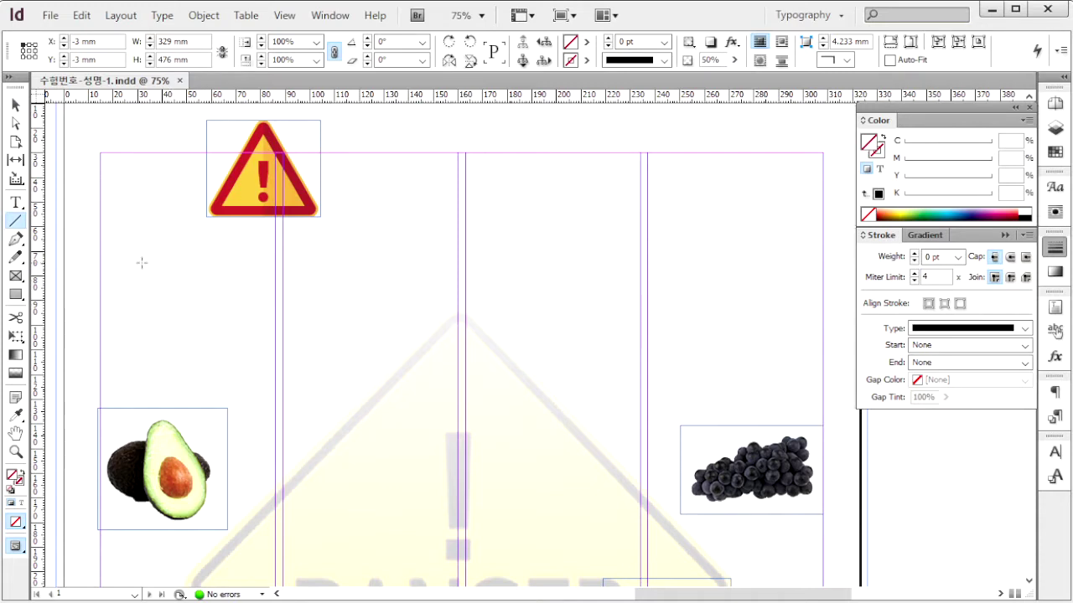
drag(106, 244, 824, 252)
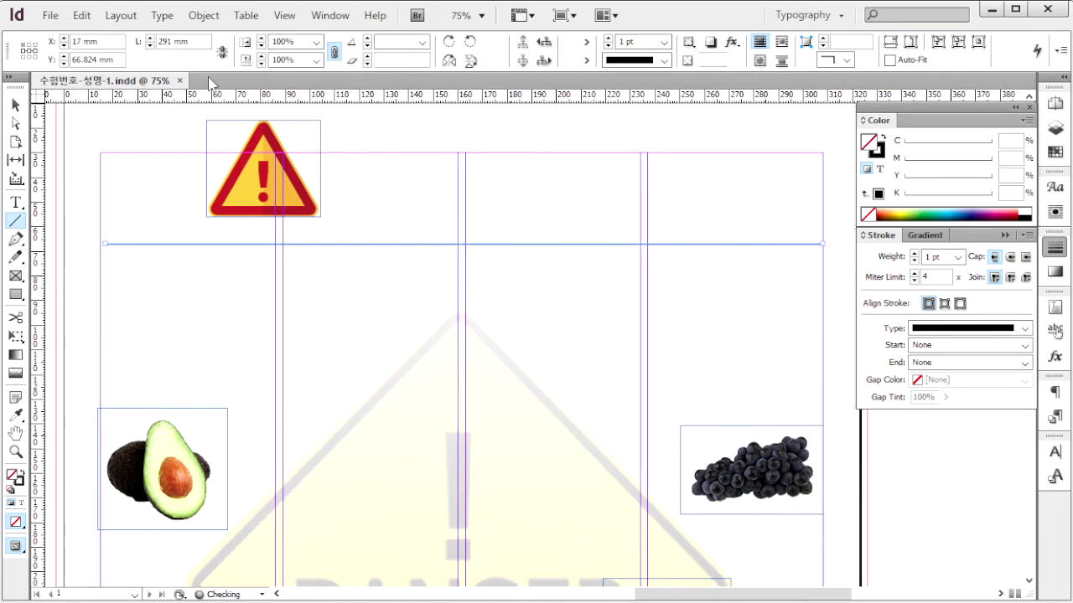
click(200, 41)
text(2)
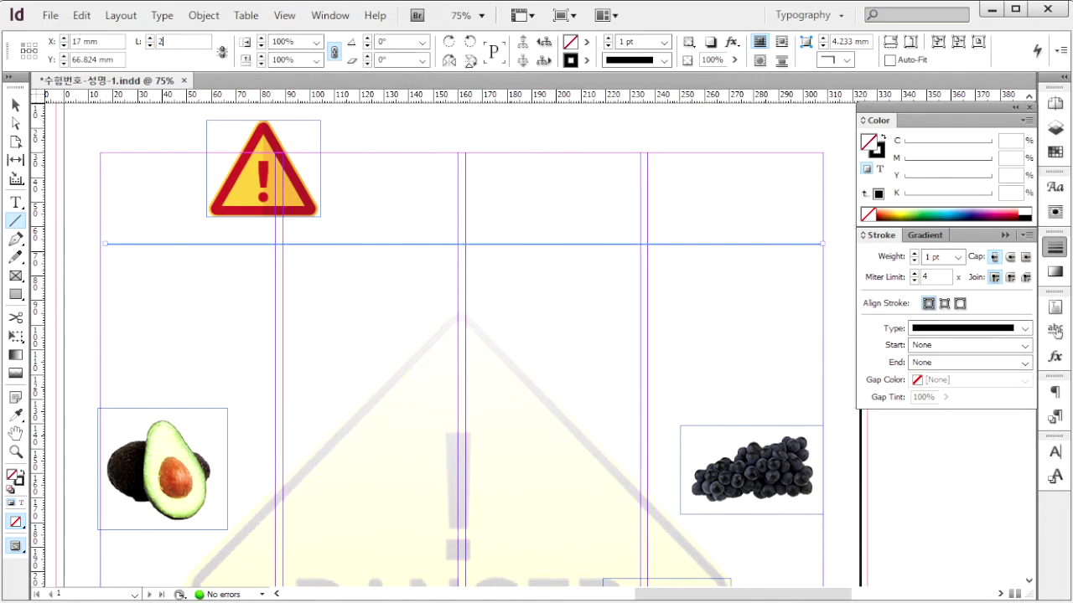
text(93)
key(Return)
key(v)
click(144, 251)
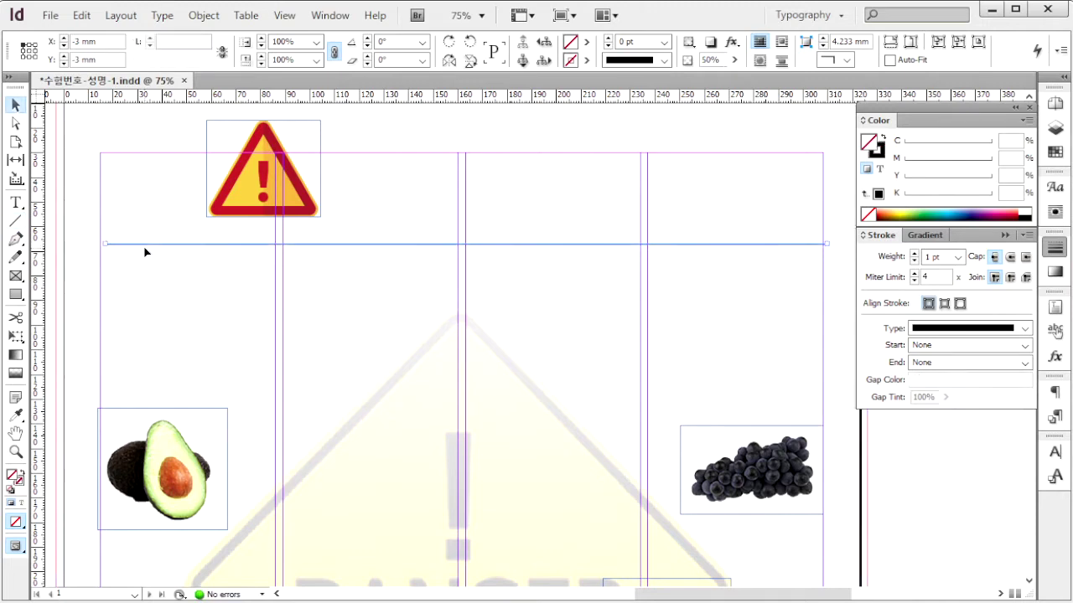
- Give the horizontal line a 5 pt stroke weight and the Dotted stroke type
click(567, 246)
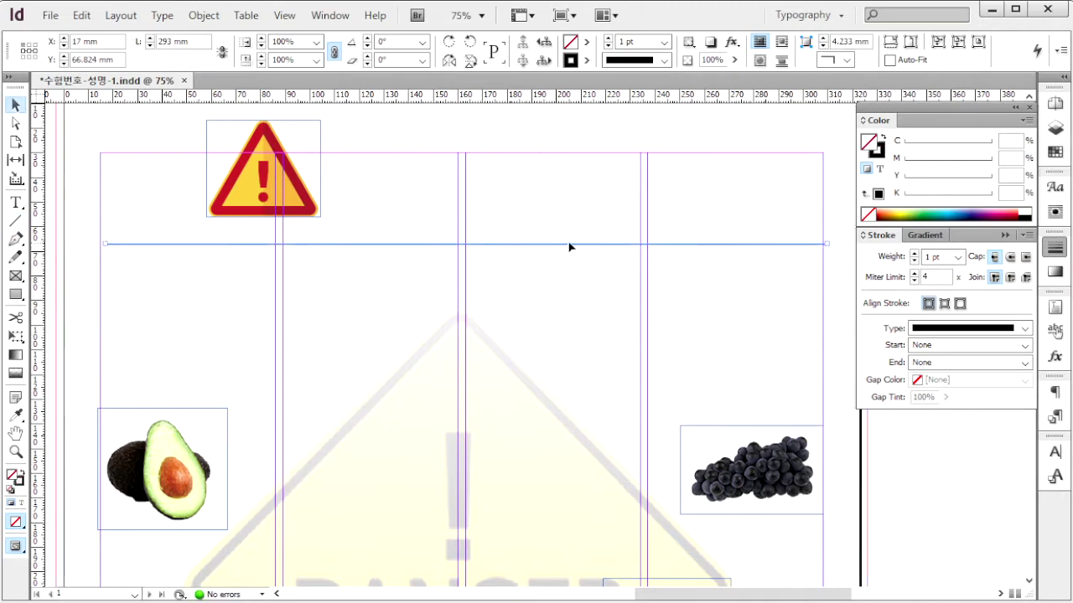
click(959, 258)
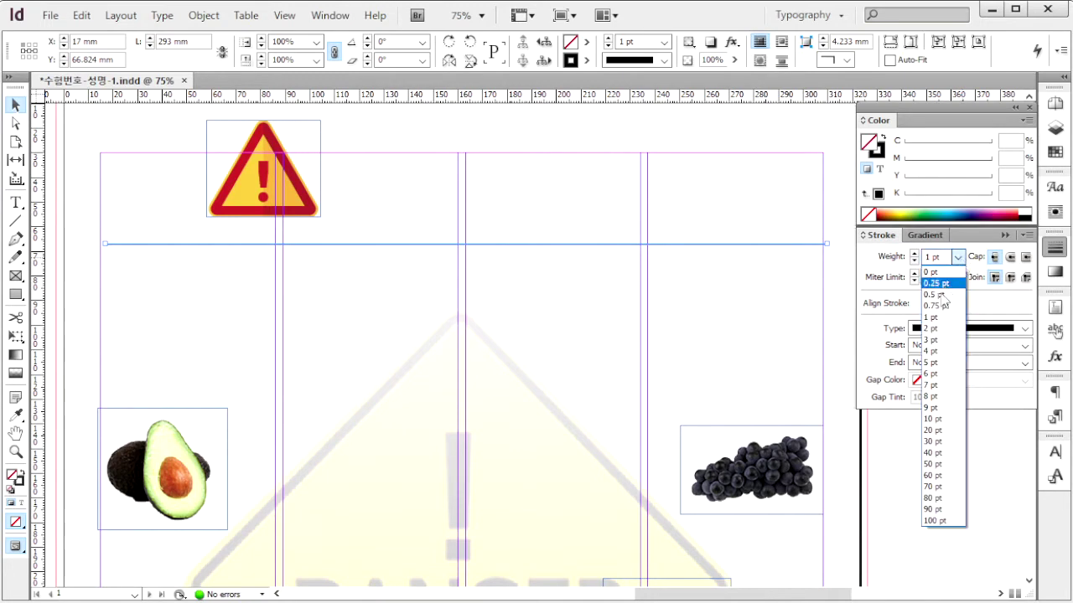
click(937, 363)
click(1006, 328)
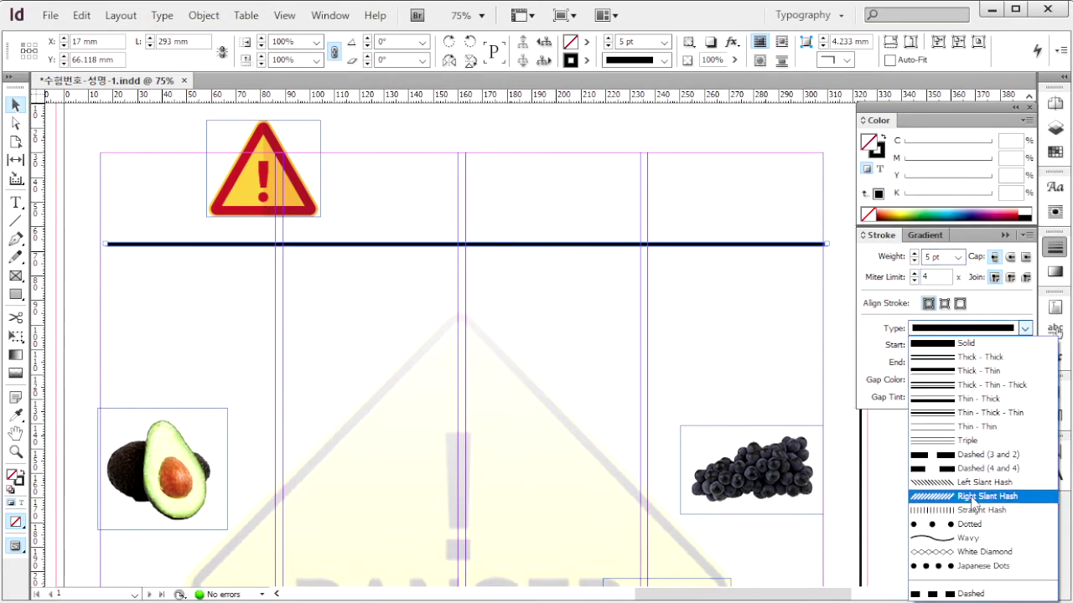
click(968, 524)
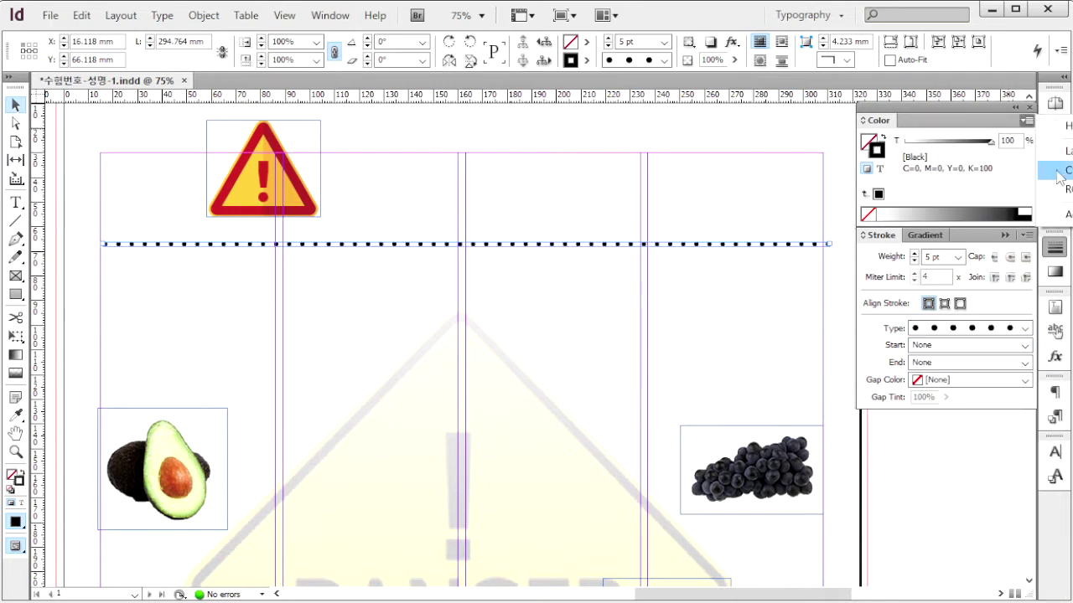
- Set the dotted line's stroke colour to CMYK 0, 0, 0, 40
click(1009, 189)
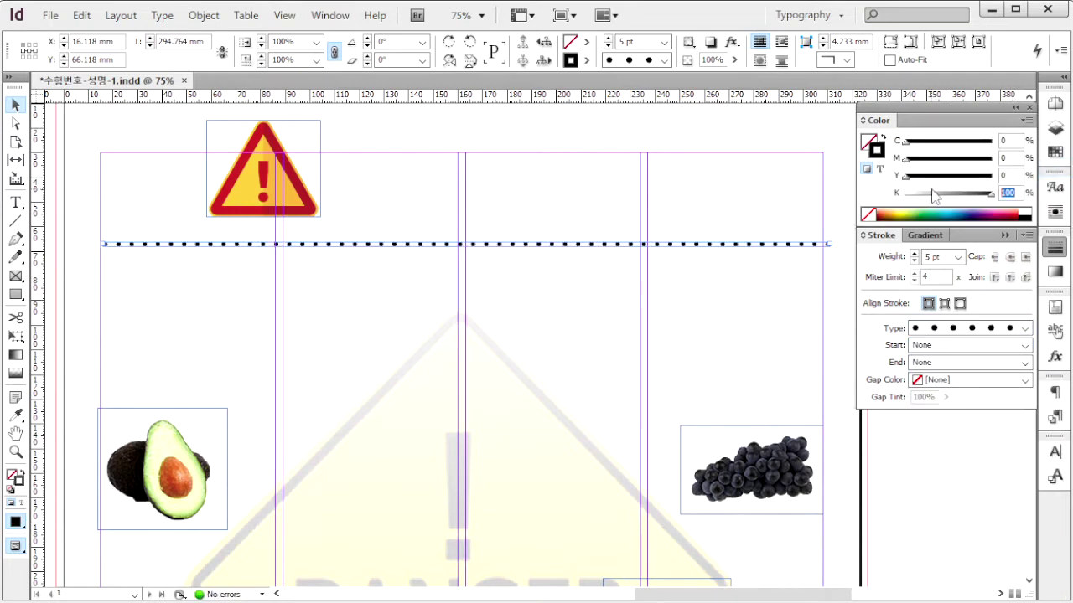
text(40)
key(Return)
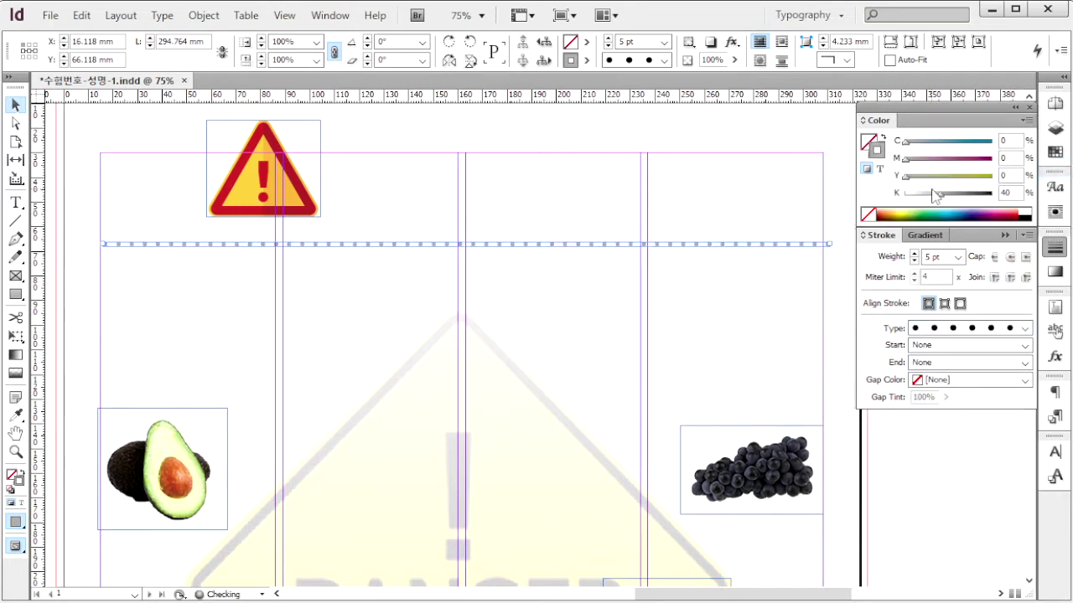
- Following the reference image, move the dotted line up just below the warning sign and place a copy of it at Y 112.5 mm
key(alt+Tab)
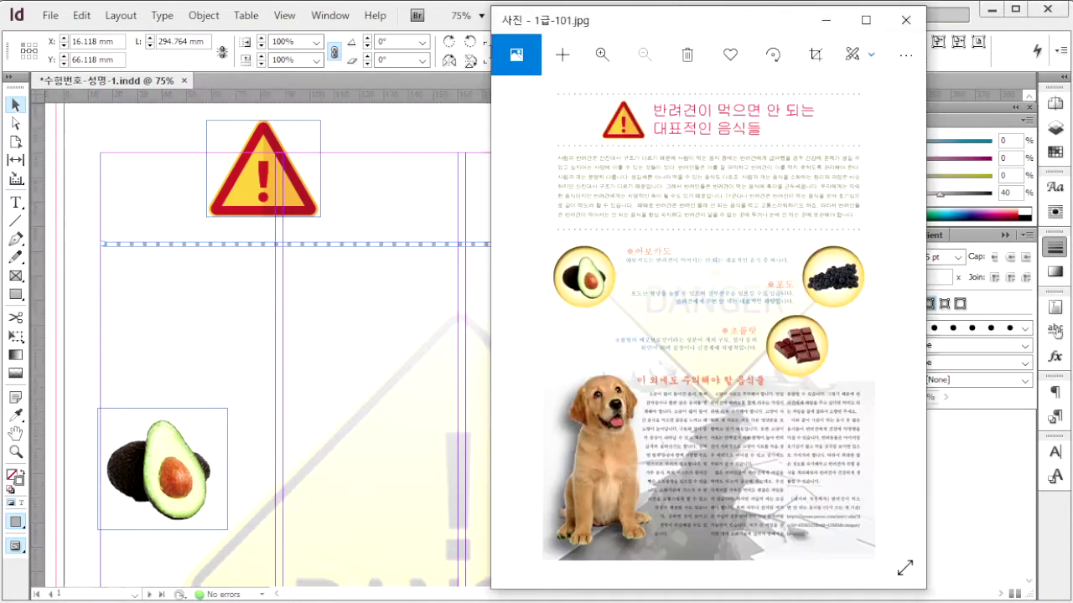
key(alt+Tab)
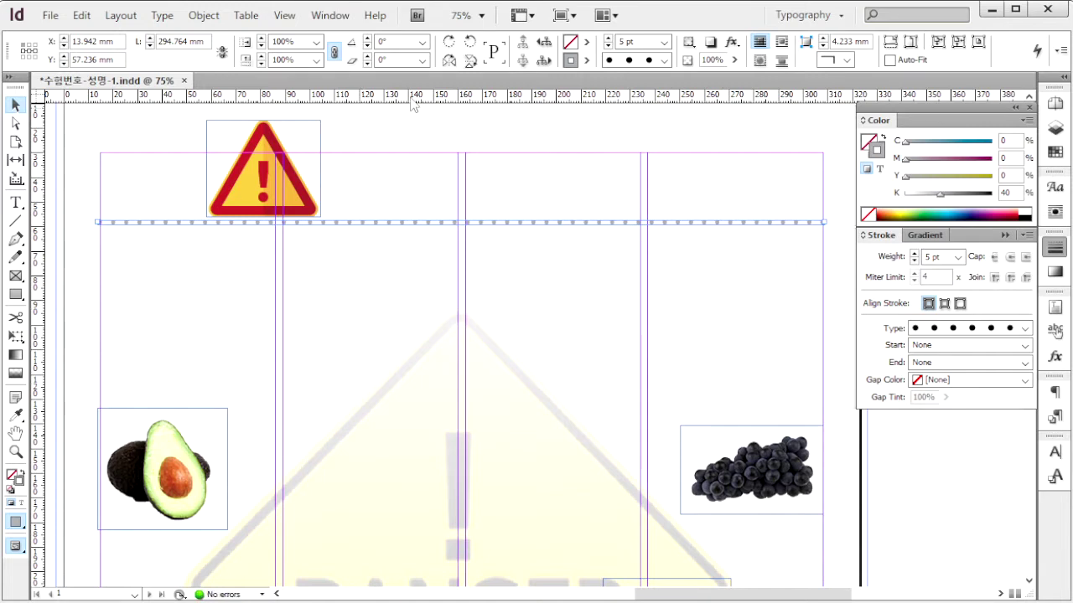
drag(289, 231, 300, 366)
scroll(430, 366, down, 2)
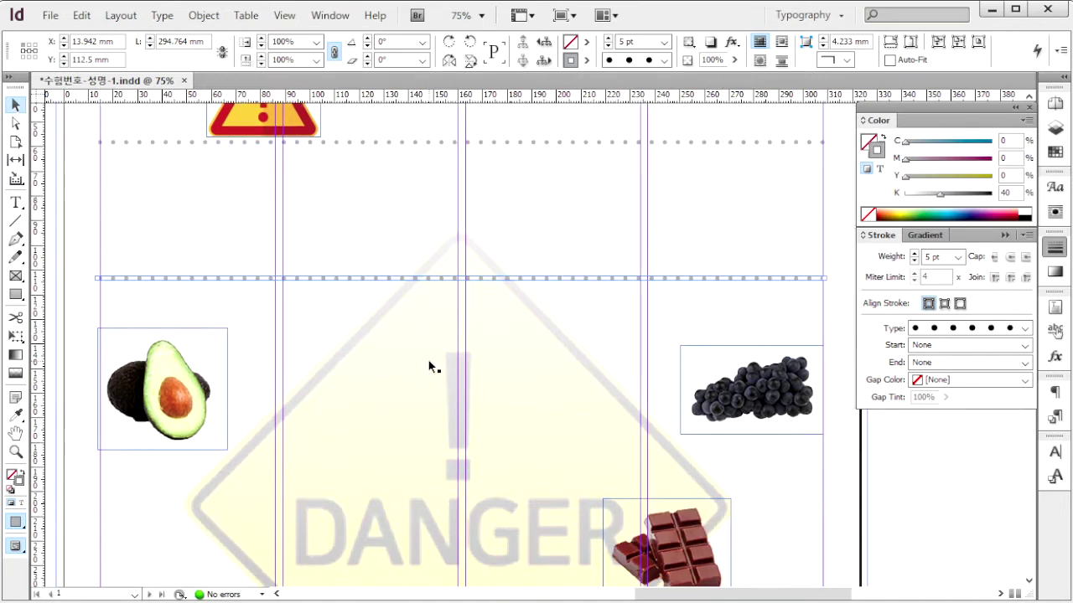
- Place a copy of the dotted line above the warning sign, near the page's upper edge
scroll(430, 366, up, 4)
click(405, 304)
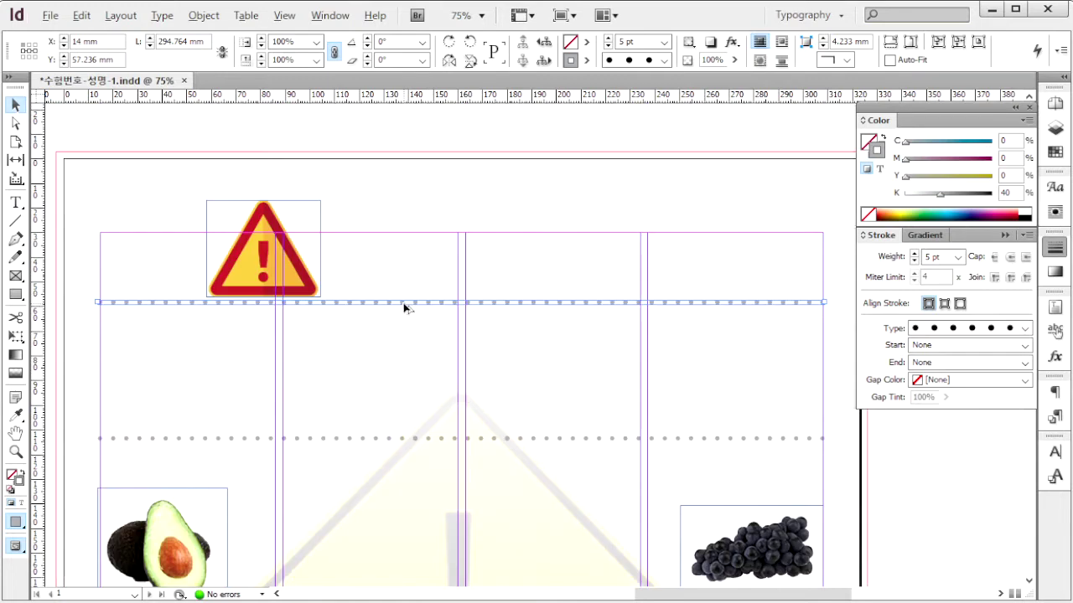
drag(405, 305, 410, 199)
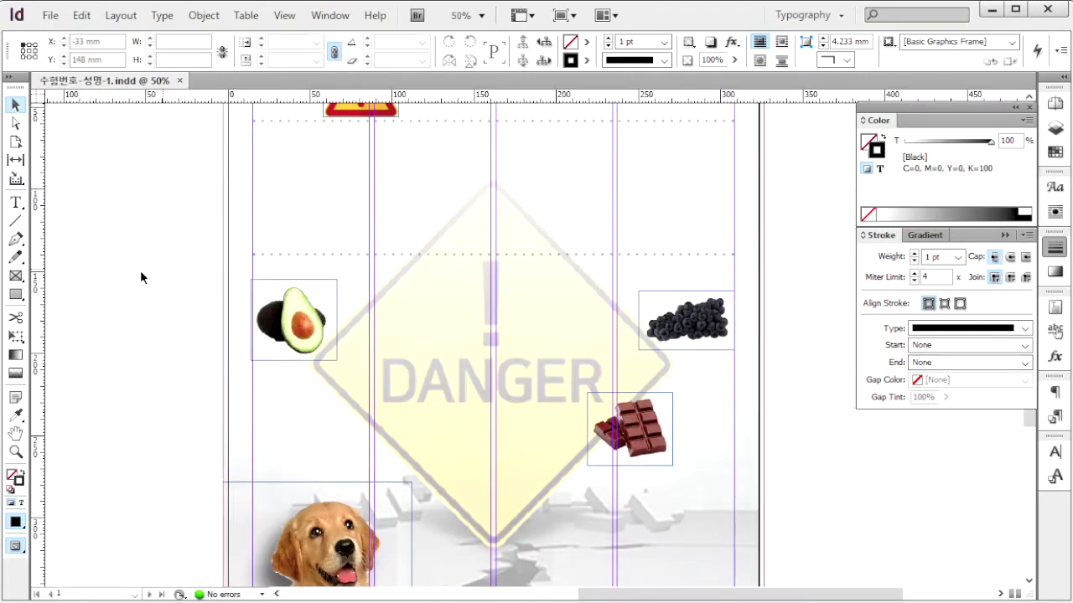
- Create a 60 × 60 mm circle with the Ellipse tool on the pasteboard beside the page
drag(15, 294, 72, 311)
click(119, 173)
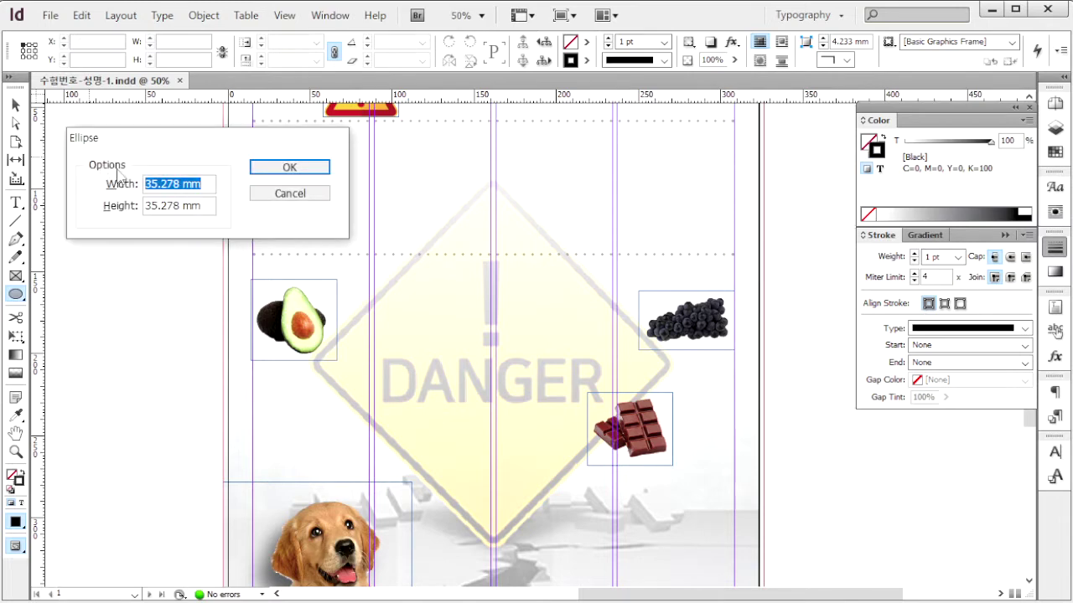
text(60)
key(Tab)
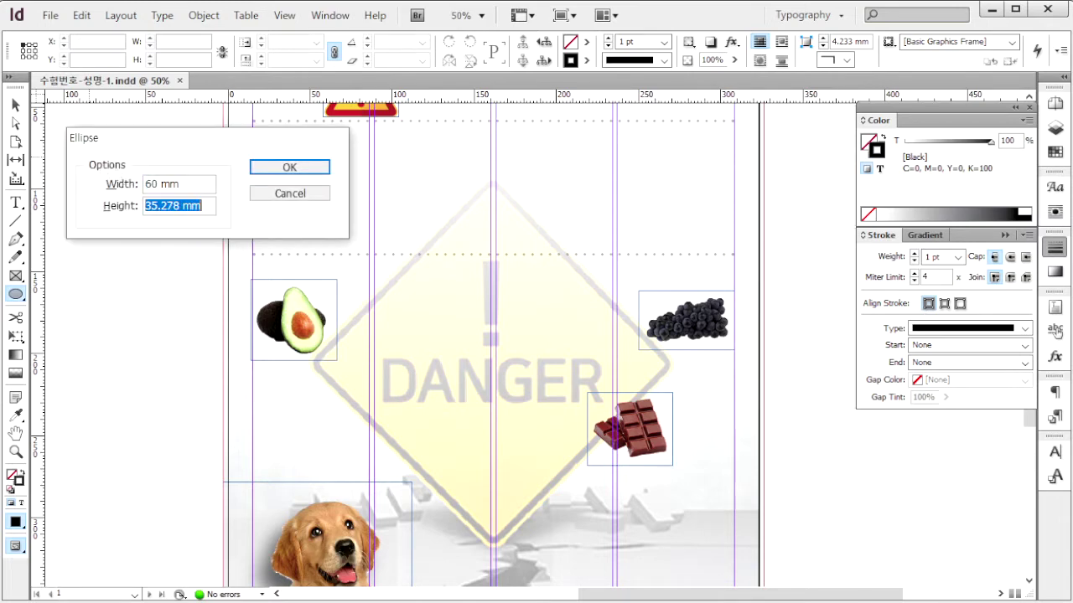
text(60)
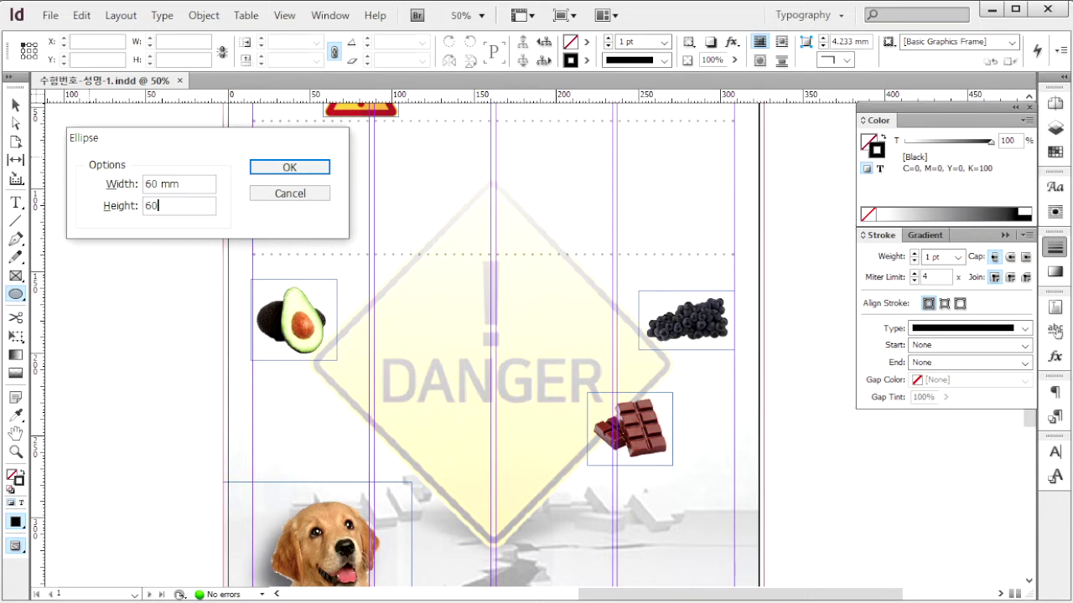
key(Return)
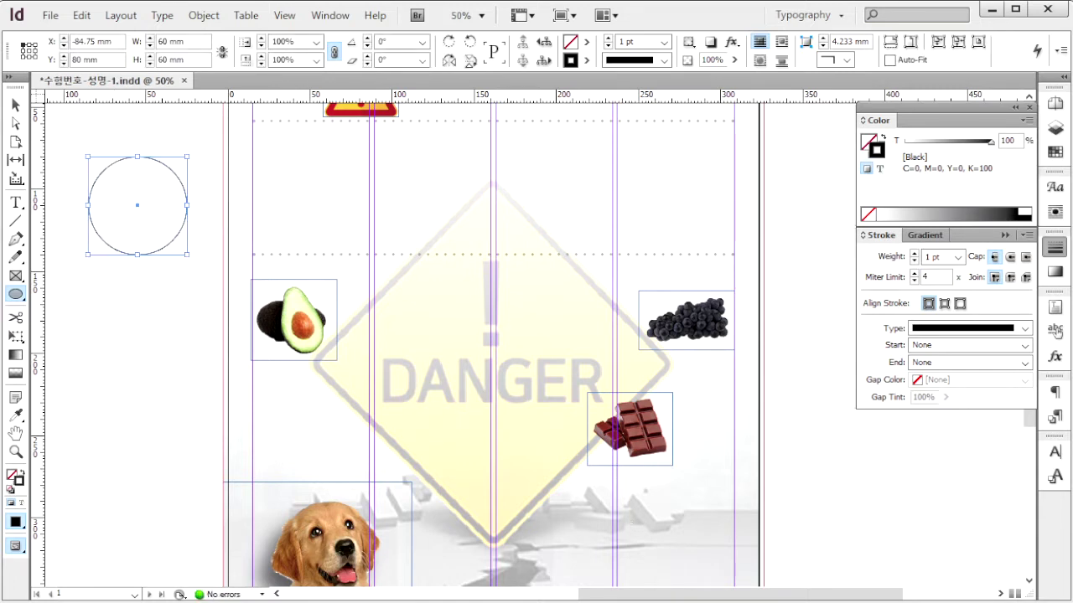
- Check the circles in the reference image, remove the new circle's stroke and give it a gradient fill
key(alt+Tab)
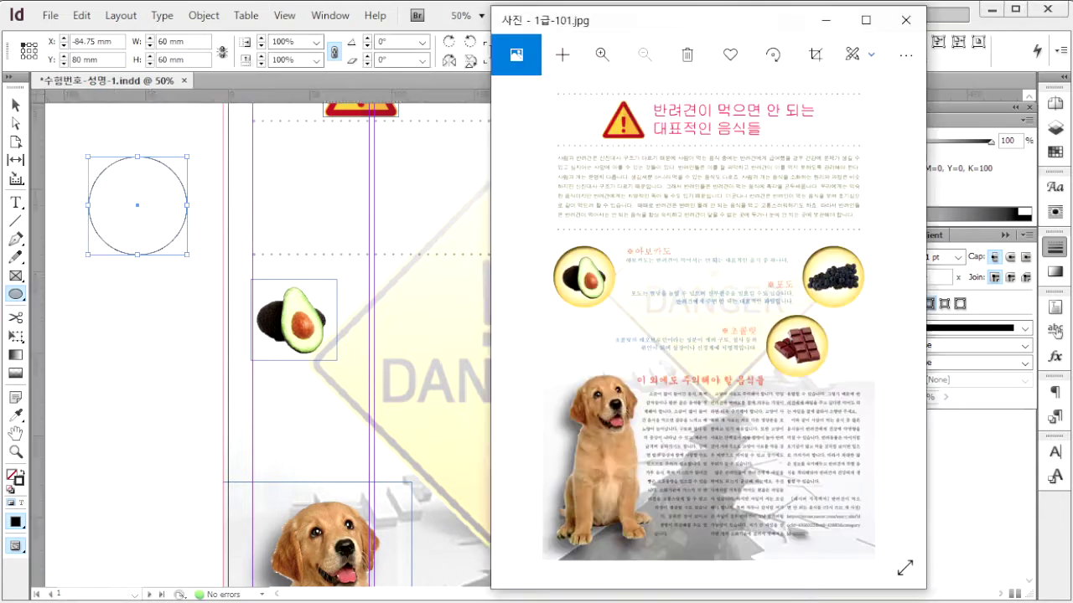
click(15, 104)
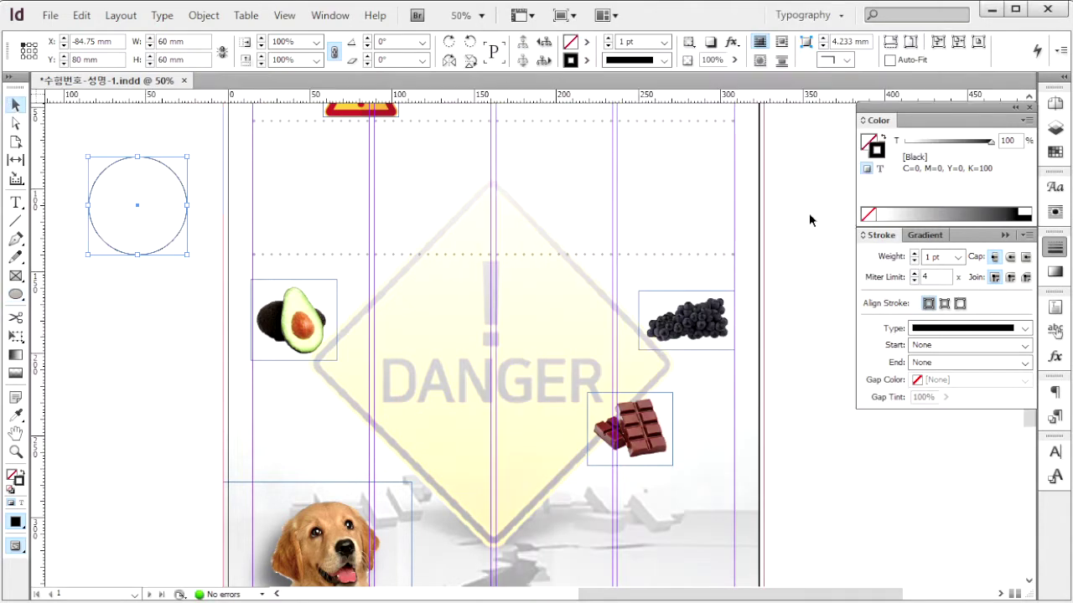
click(883, 139)
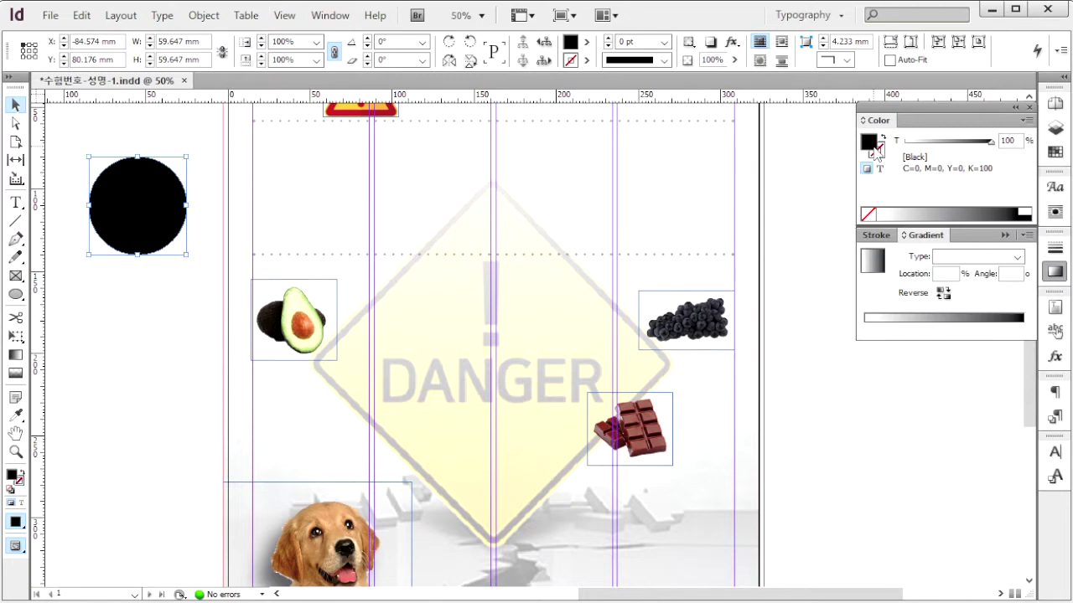
click(871, 262)
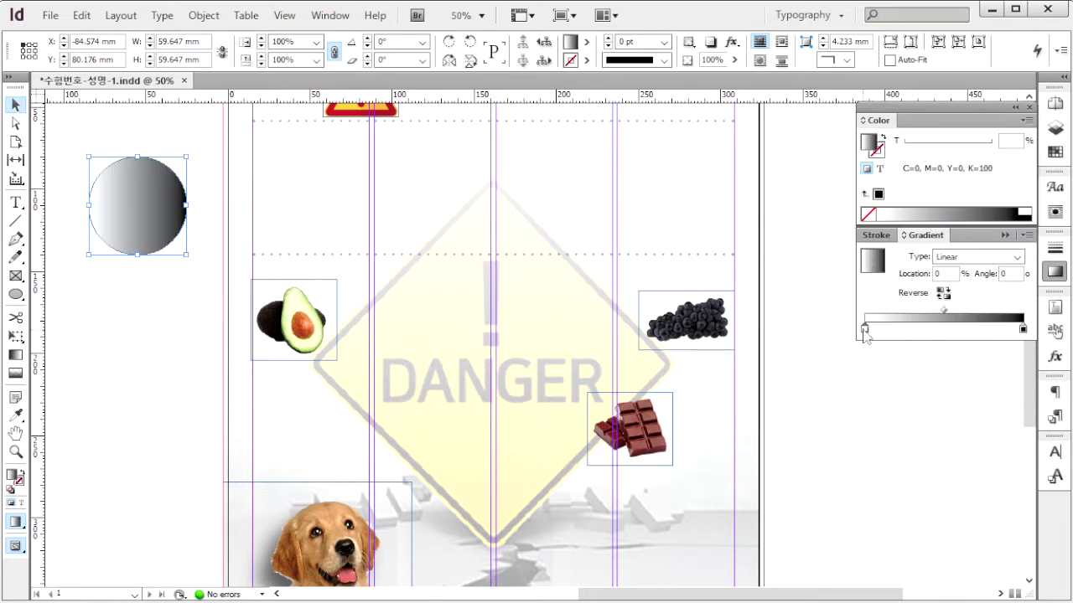
- Set the gradient's end stop to CMYK 0, 20, 80, 0 and change the gradient type to Radial
click(864, 330)
click(1023, 330)
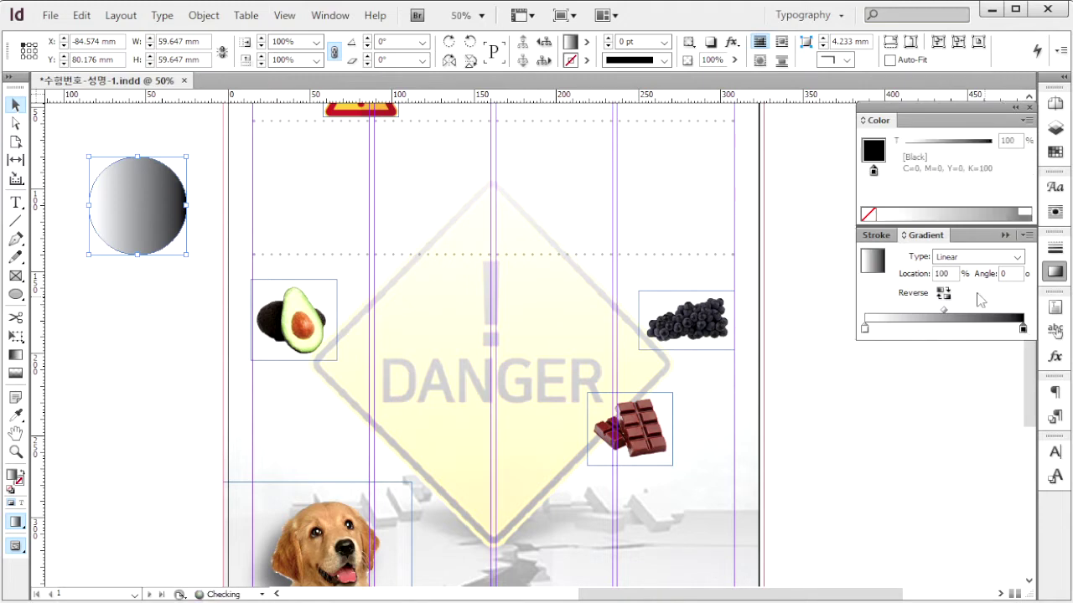
click(1026, 119)
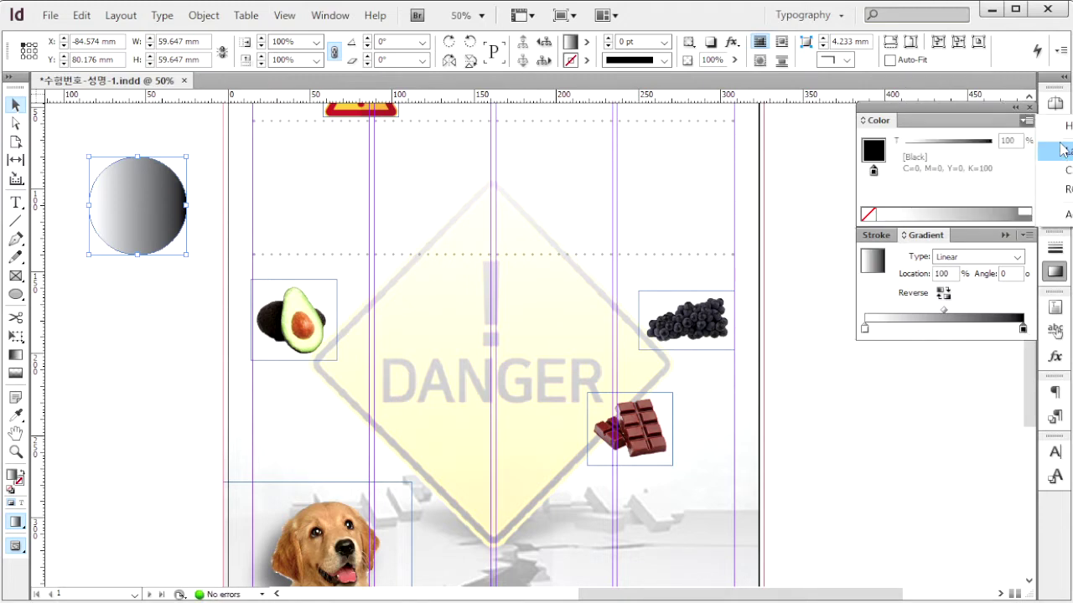
click(1064, 170)
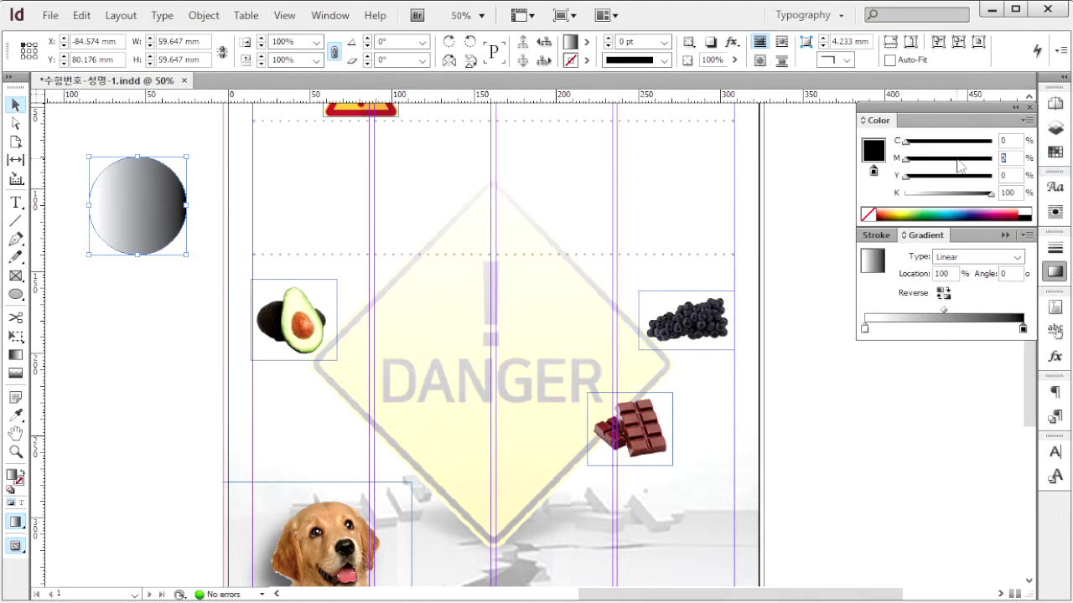
text(20)
key(Tab)
text(80)
key(Tab)
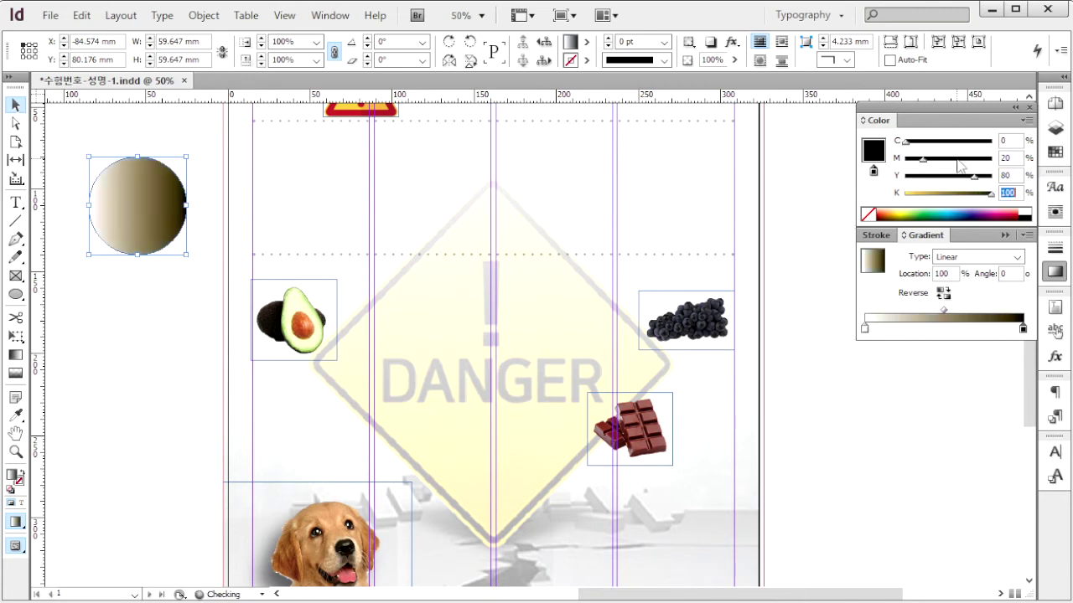
text(0)
click(1017, 256)
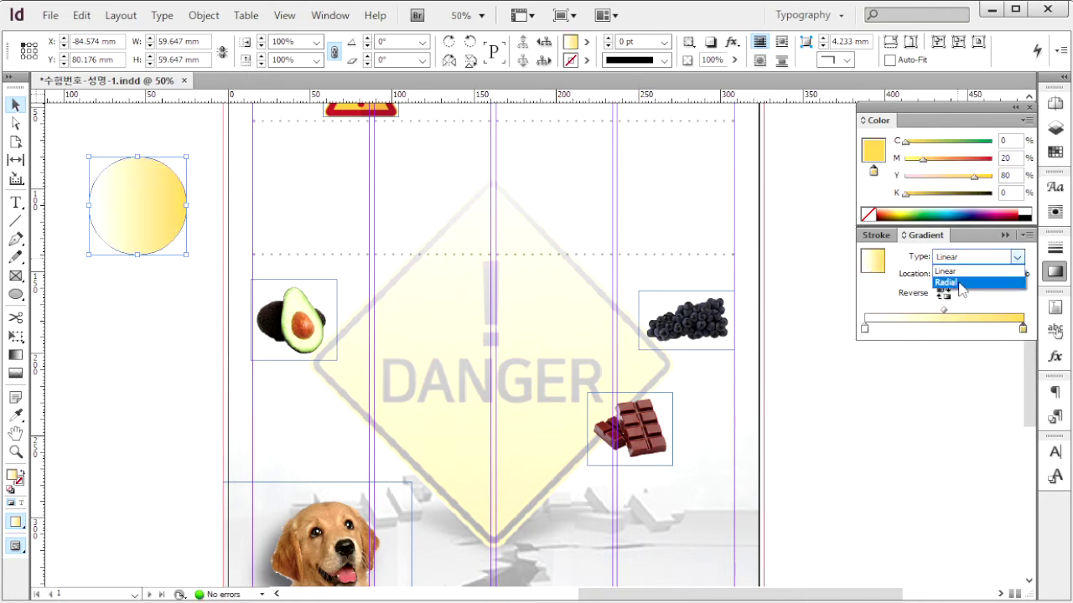
click(961, 283)
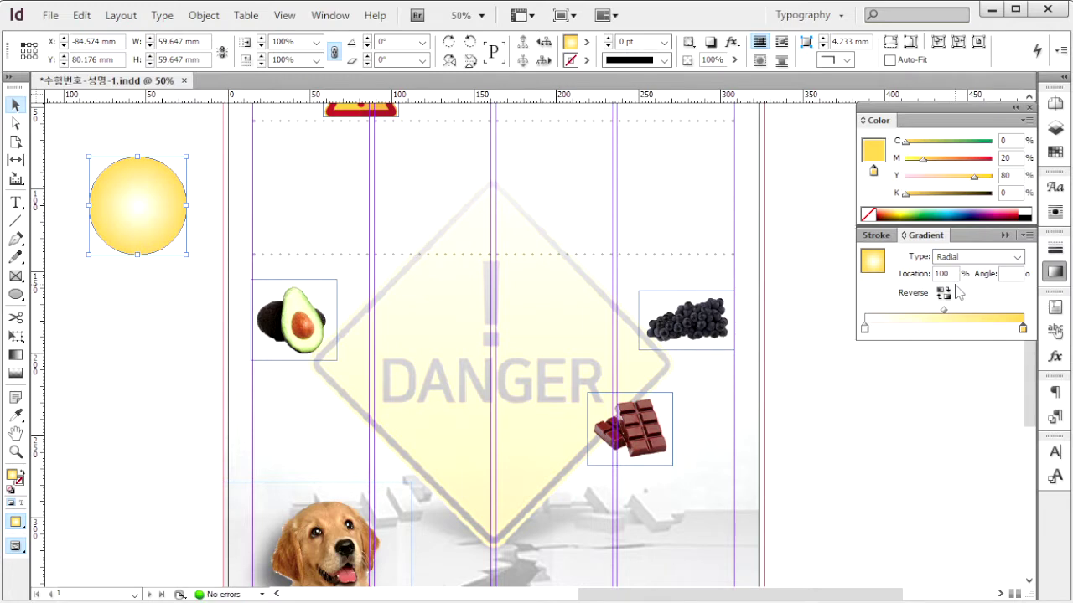
- Following the reference image, move the gradient circle over the avocado and place copies over the grapes and the chocolate
key(alt+Tab)
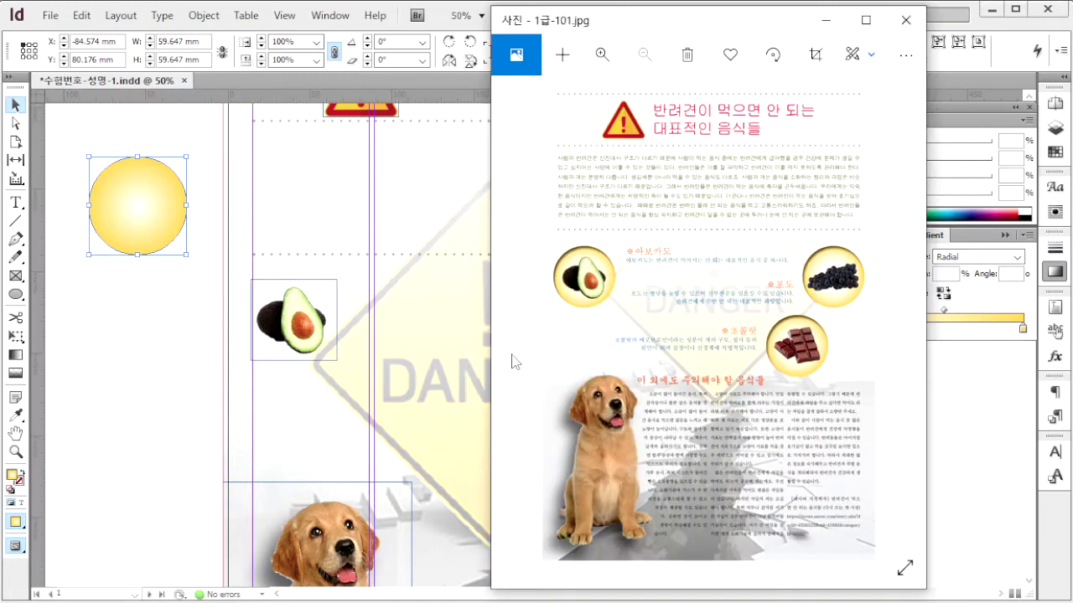
key(alt+Tab)
click(141, 285)
click(148, 210)
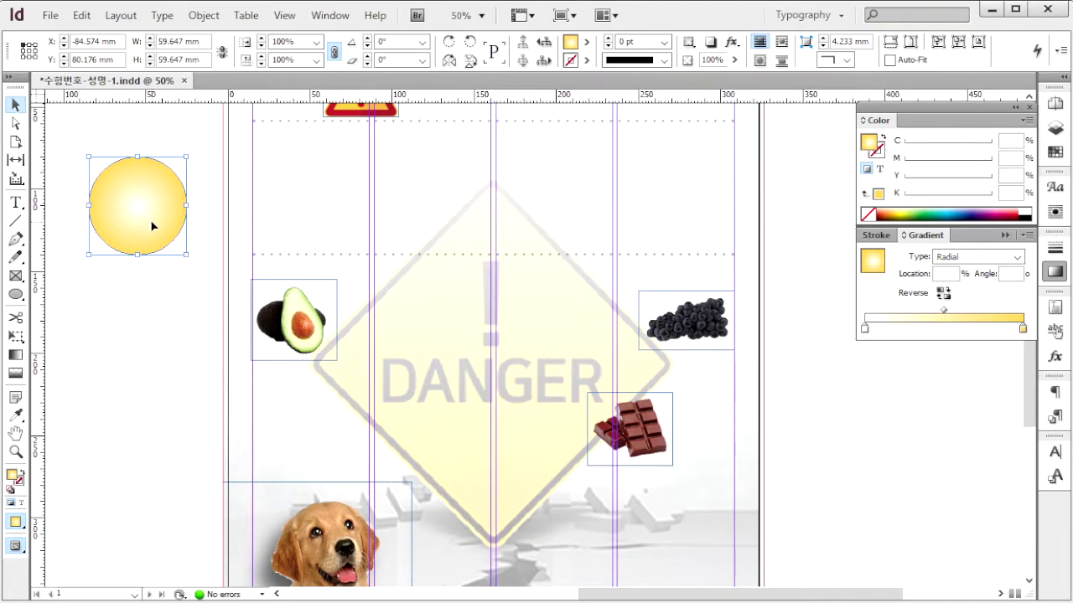
drag(153, 226, 660, 450)
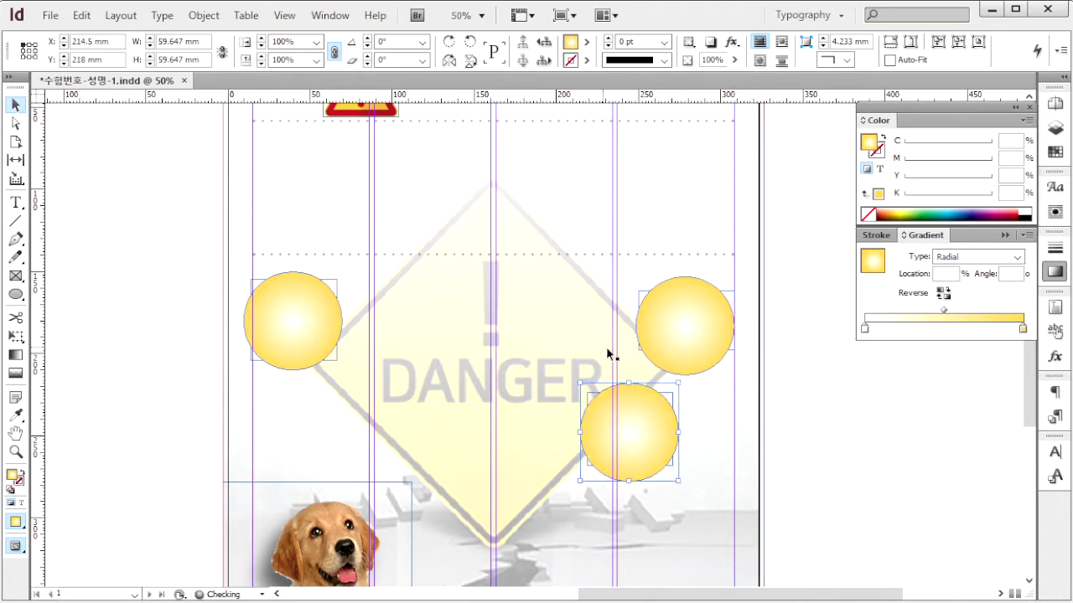
- Arrange the three gradient circles behind the avocado, grape and chocolate images using Send Backward
click(297, 323)
shift+click(693, 331)
shift+click(651, 434)
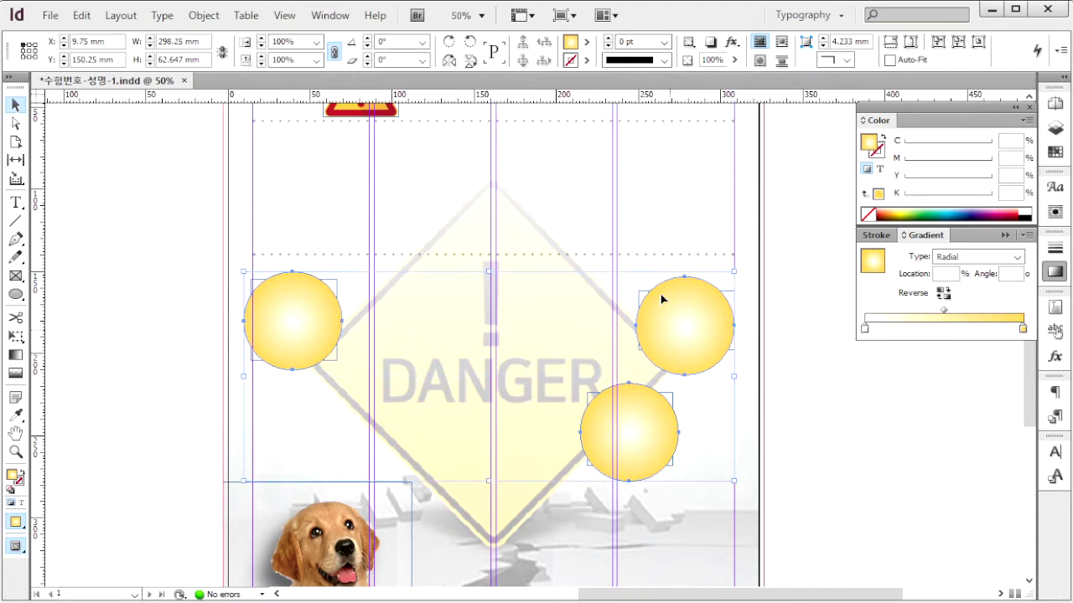
click(204, 15)
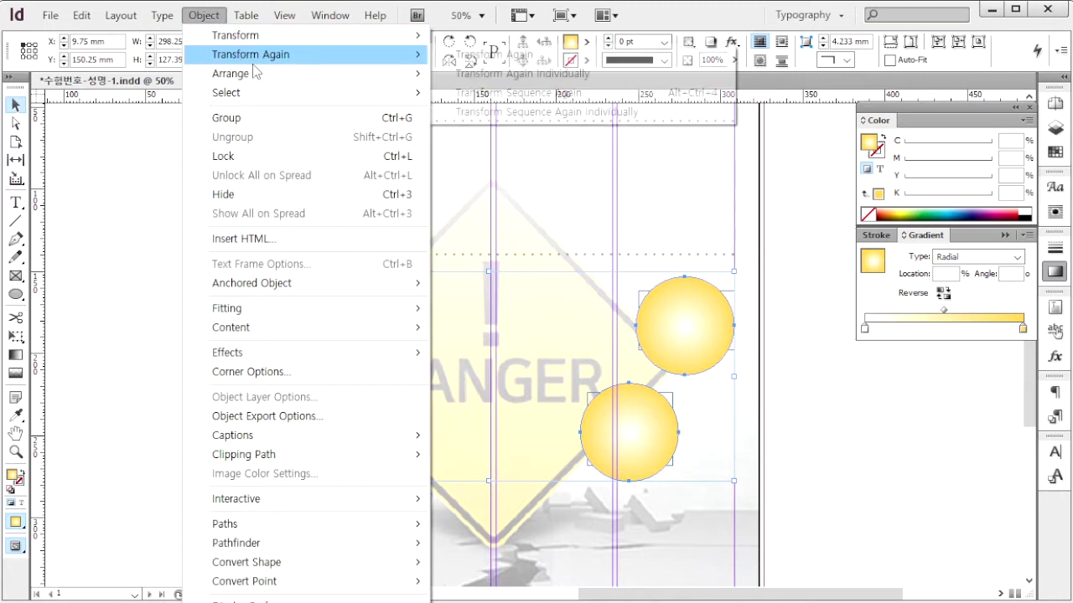
mouse_move(263, 82)
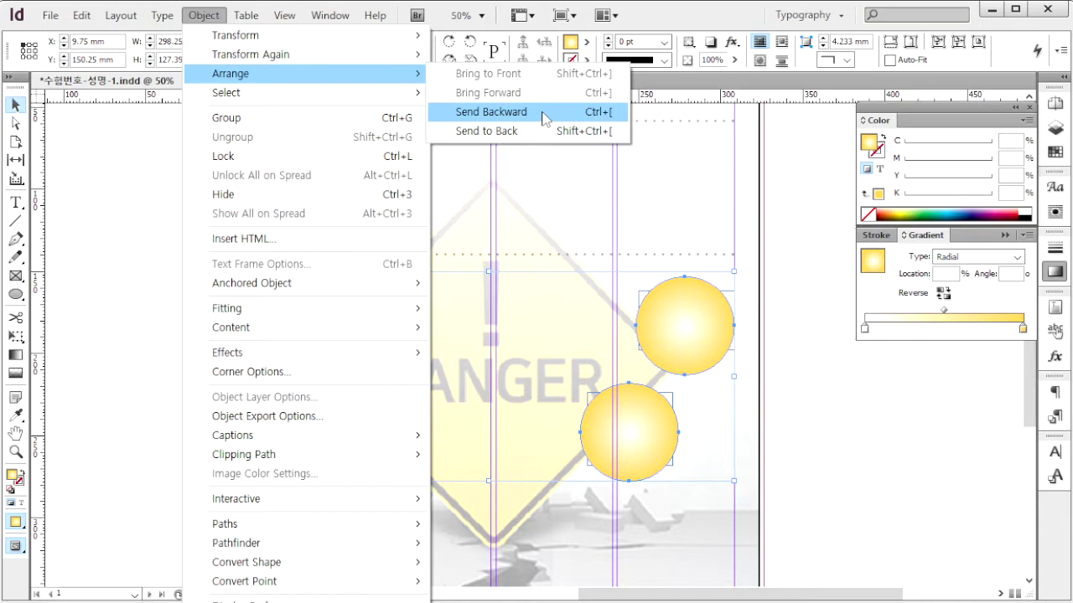
click(545, 118)
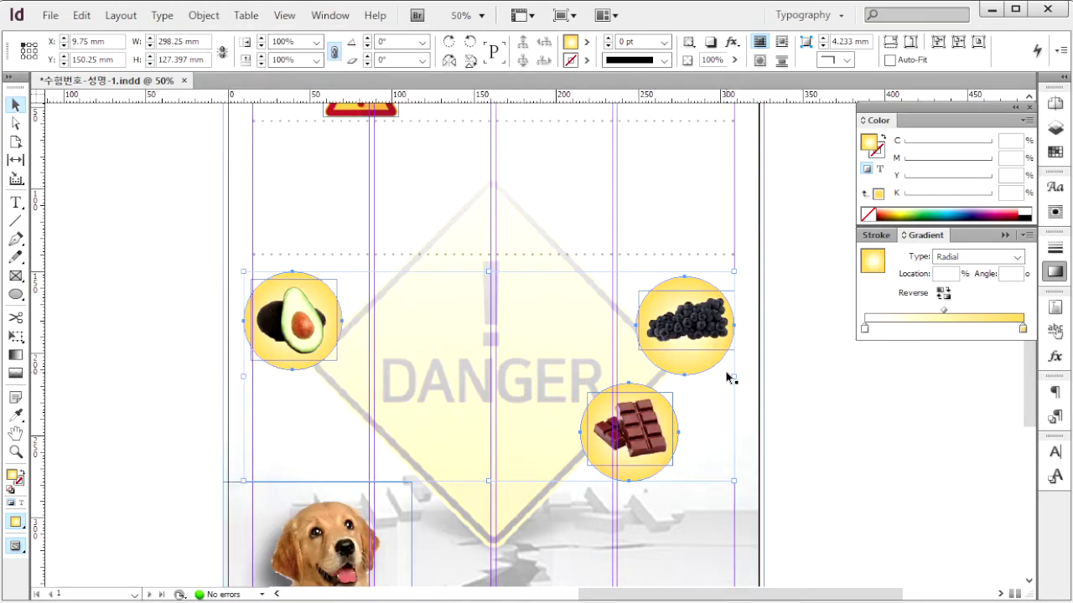
- Shift the gradient midpoint of all three circles toward the yellow stop to enlarge their white centres
scroll(586, 375, up, 2)
shift+click(687, 366)
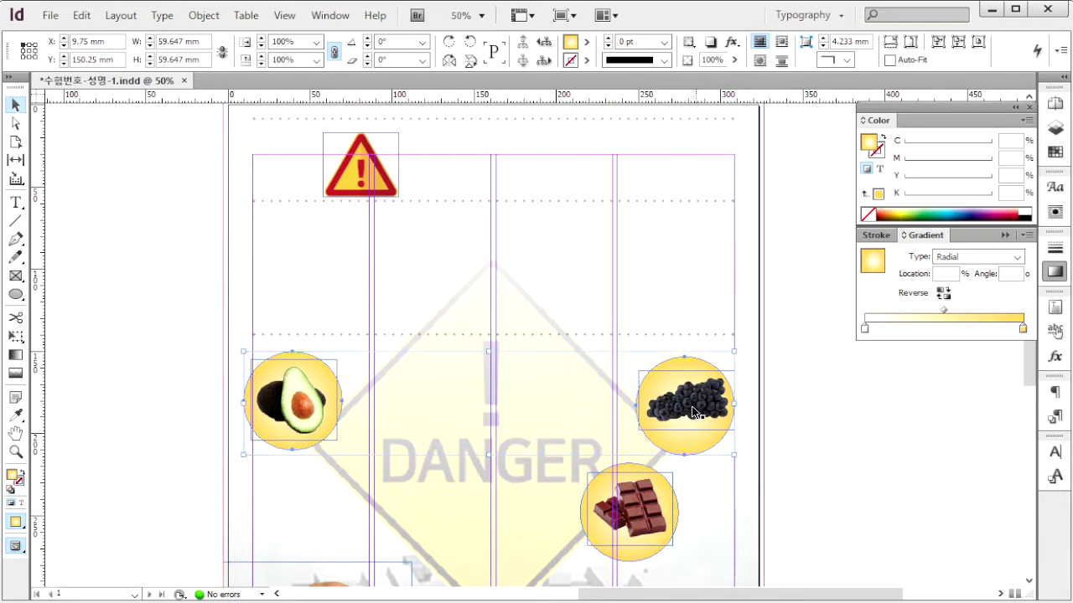
shift+click(674, 504)
drag(943, 311, 974, 315)
drag(977, 310, 982, 313)
click(338, 371)
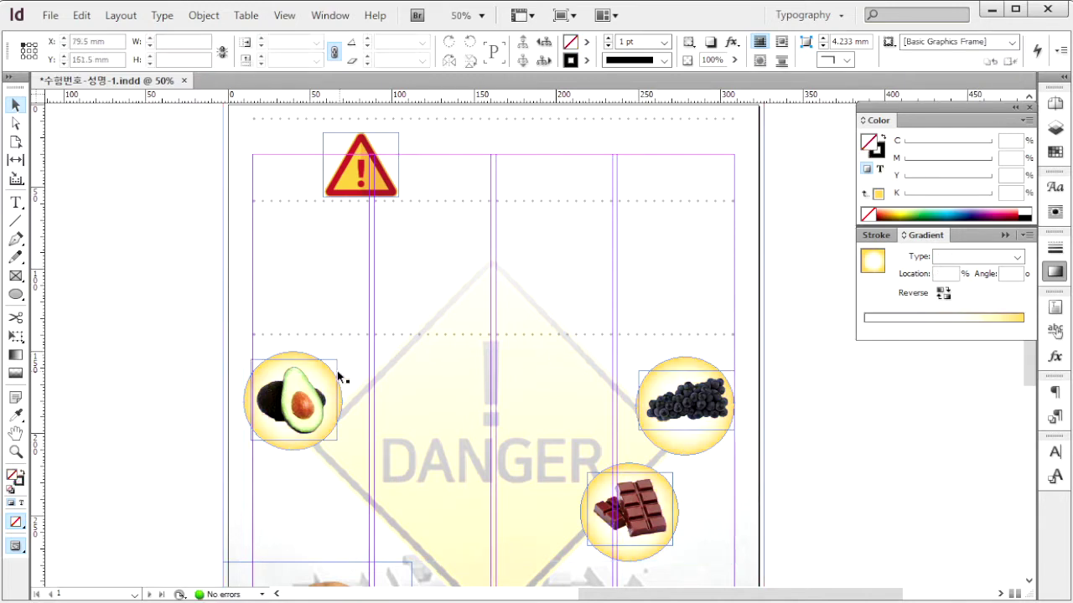
- Apply an Inner Shadow effect to the three gradient circles in Multiply mode with 2.469 mm distance, 120° angle and 2.469 mm size
click(306, 358)
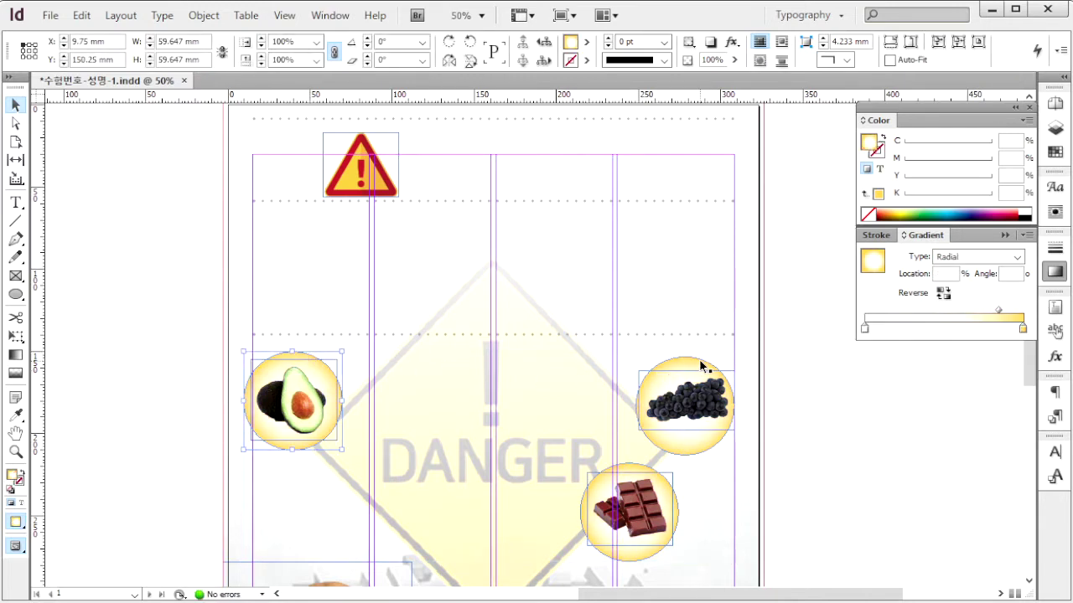
shift+click(697, 405)
shift+click(674, 530)
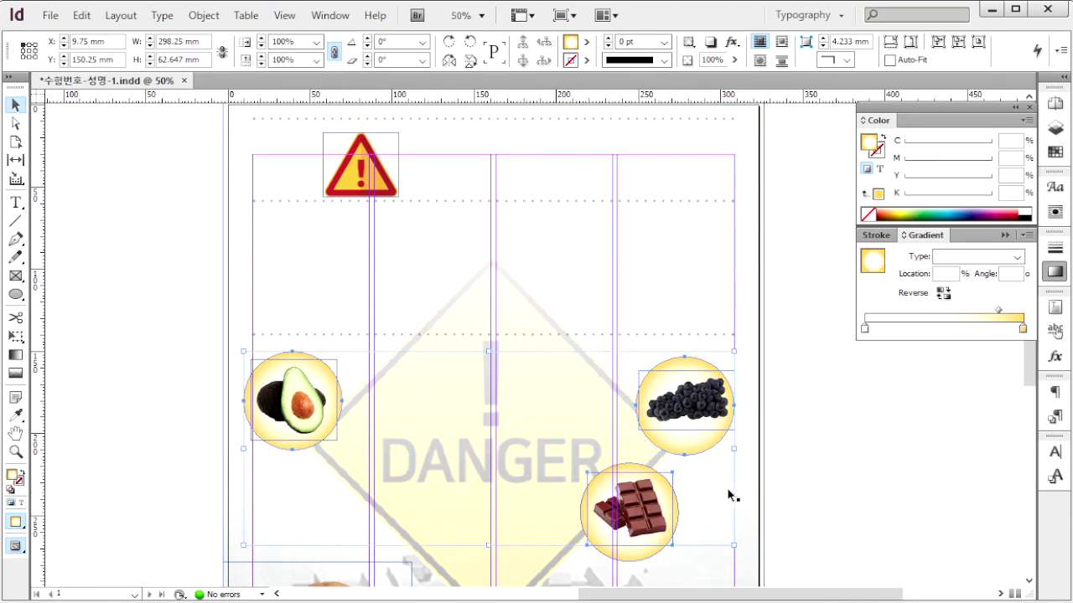
shift+click(633, 559)
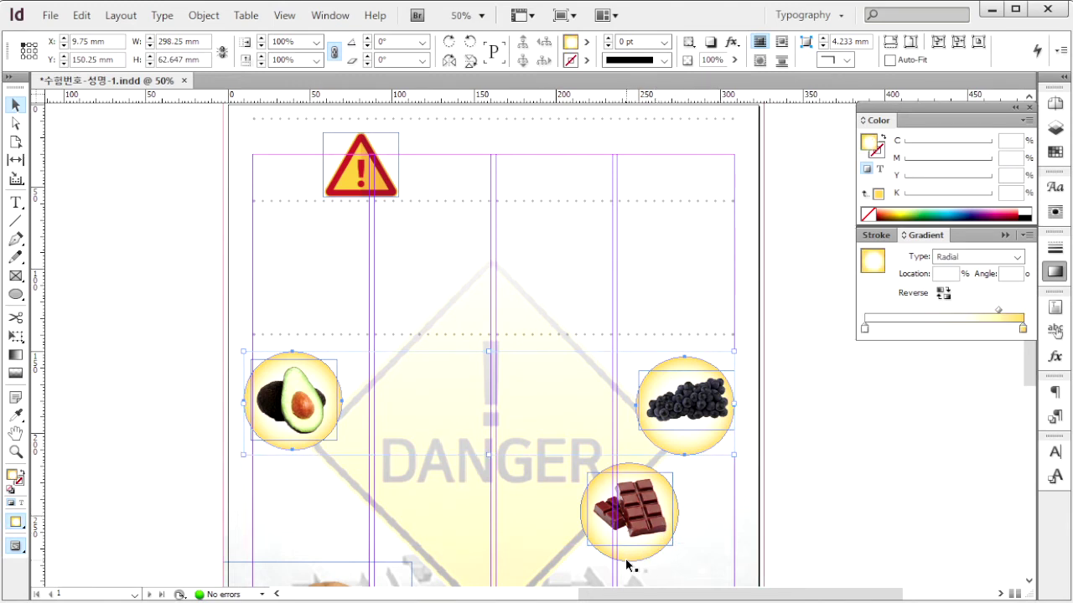
shift+click(608, 562)
right_click(612, 560)
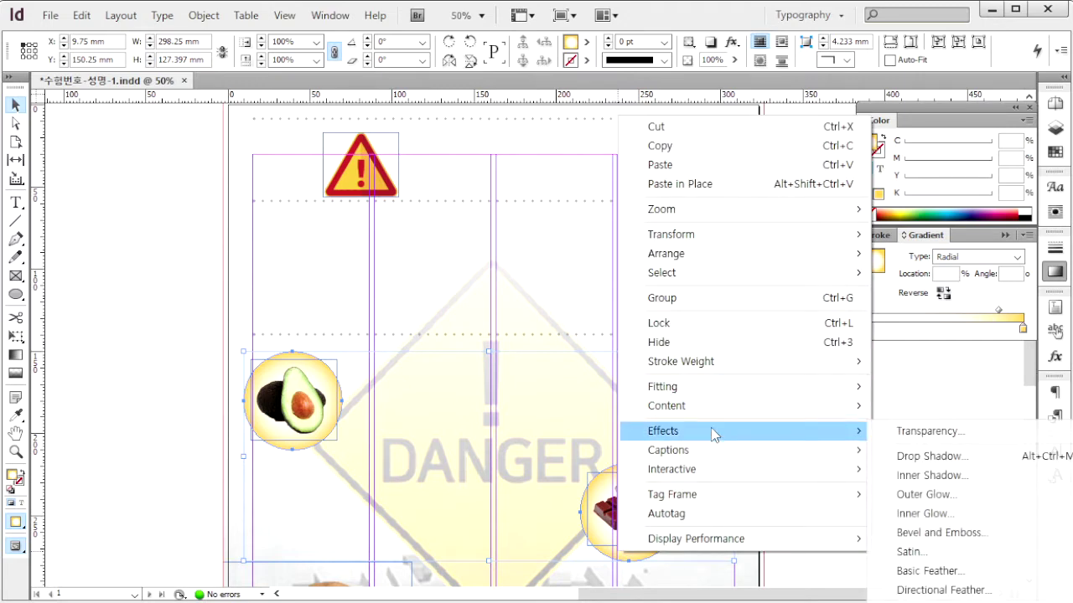
click(964, 478)
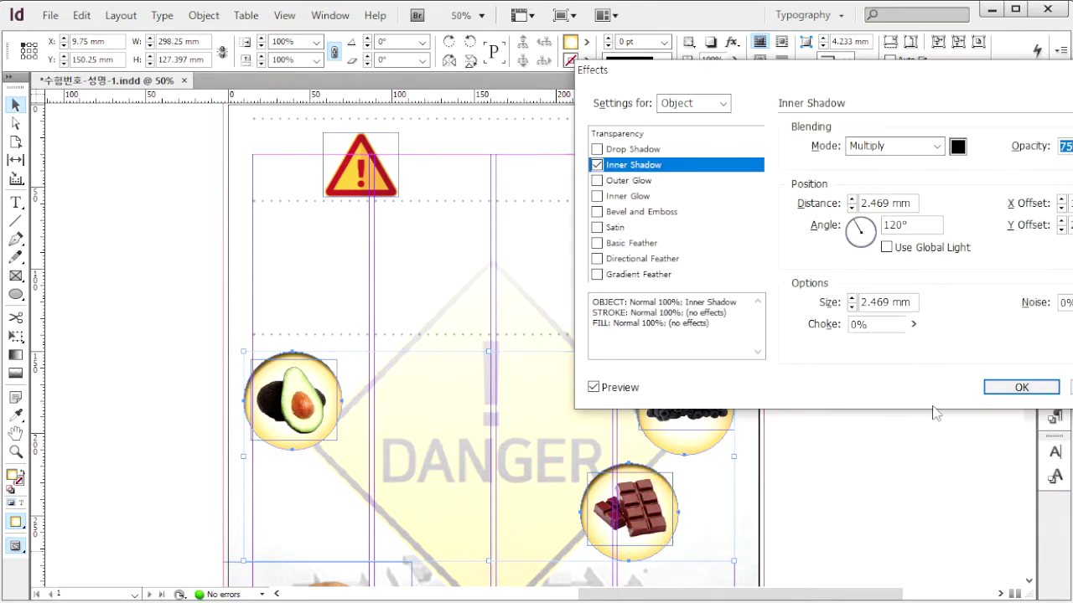
click(1006, 391)
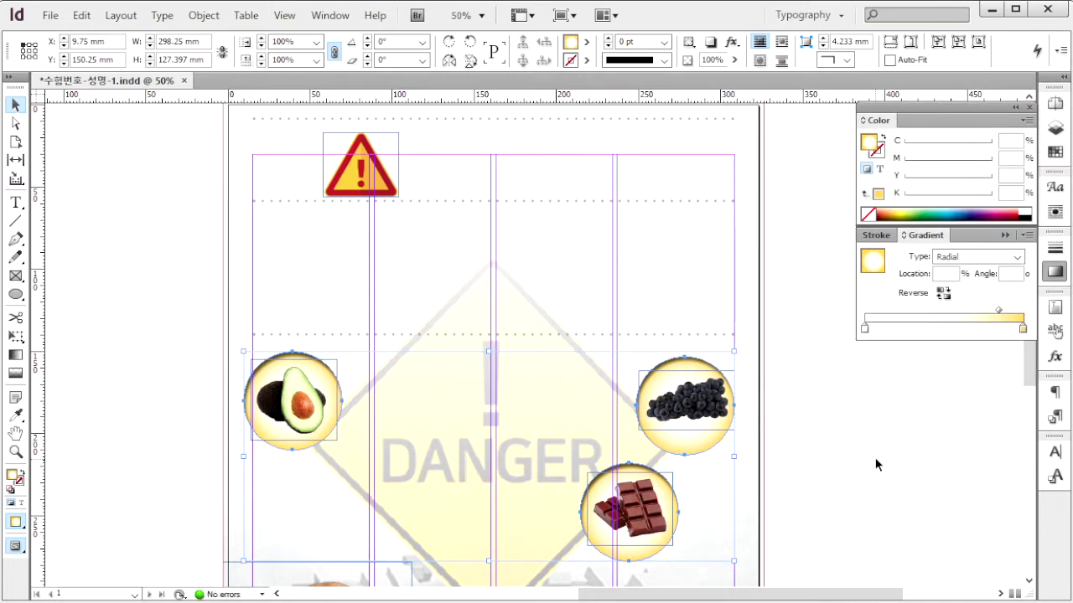
click(875, 458)
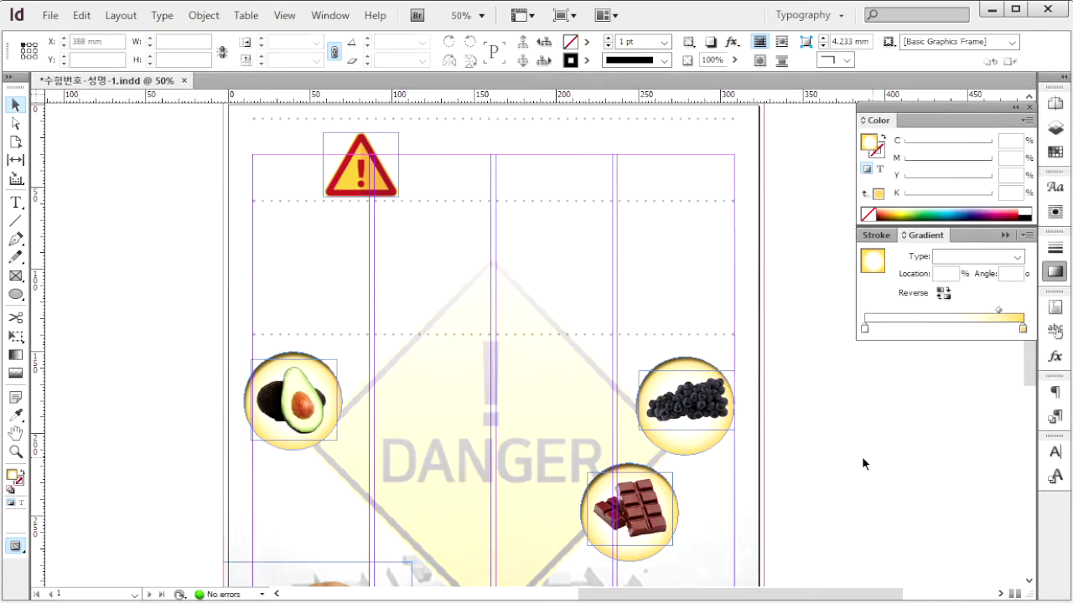
- Following the reference image, create a text frame beside the warning triangle and add the title "반려견이 먹으면 안 되는 대표적인 음식들"
click(16, 203)
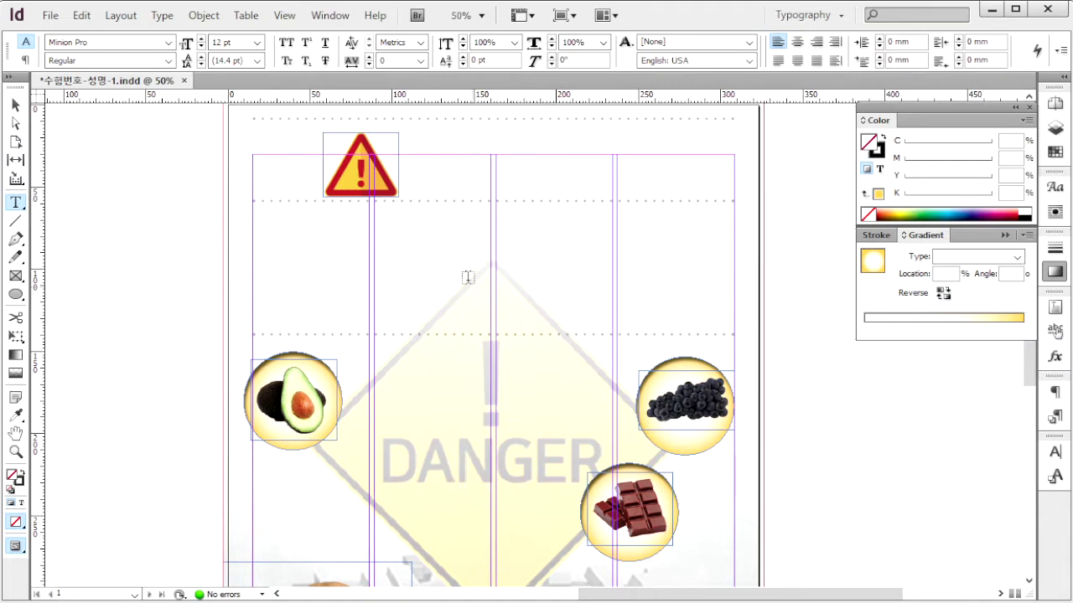
scroll(563, 323, up, 1)
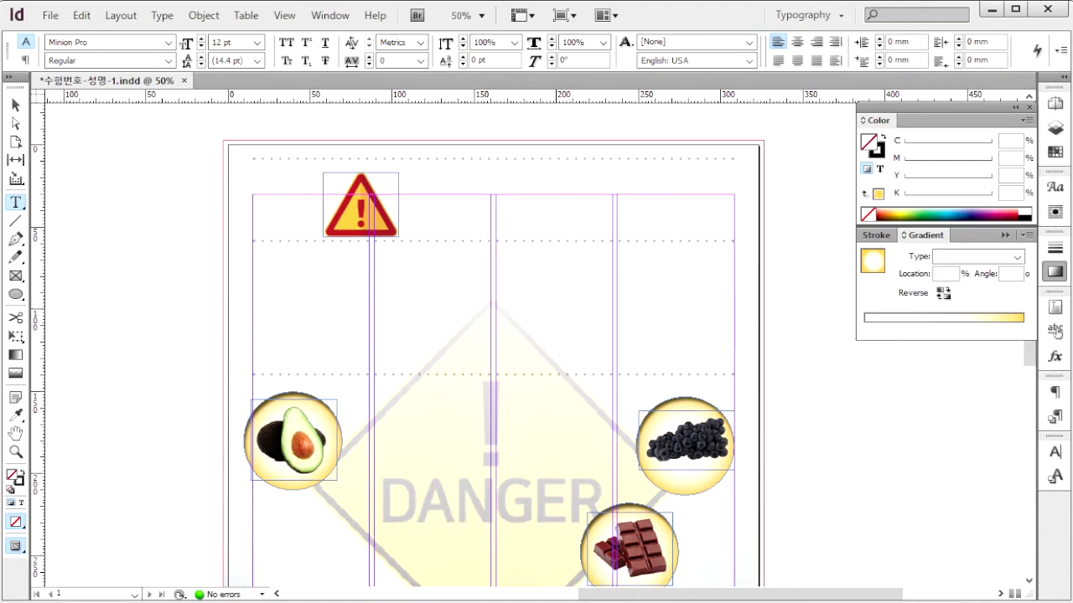
key(alt+Tab)
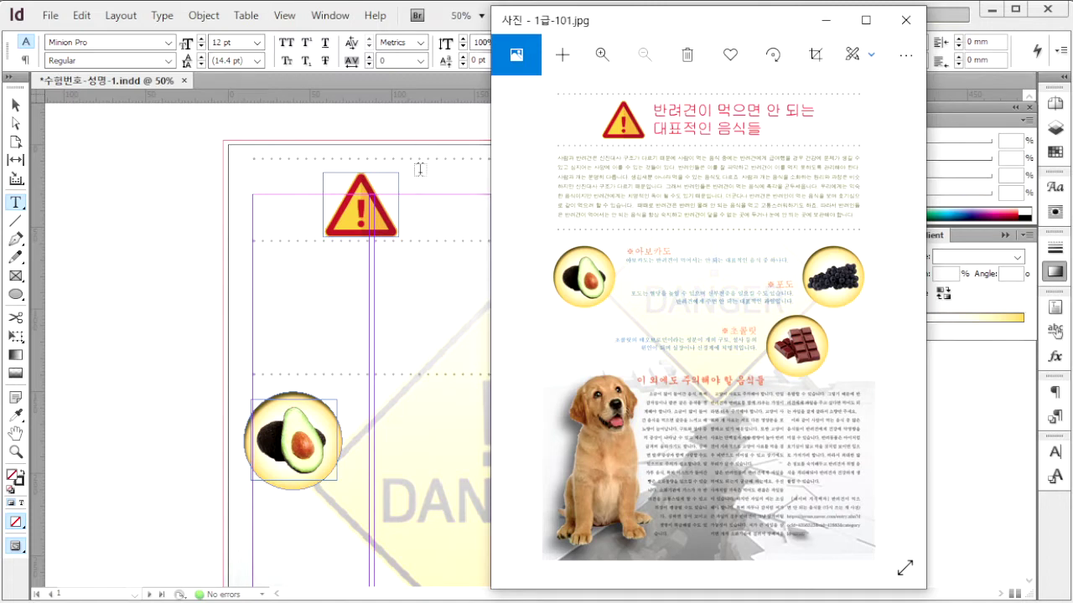
drag(421, 172, 700, 249)
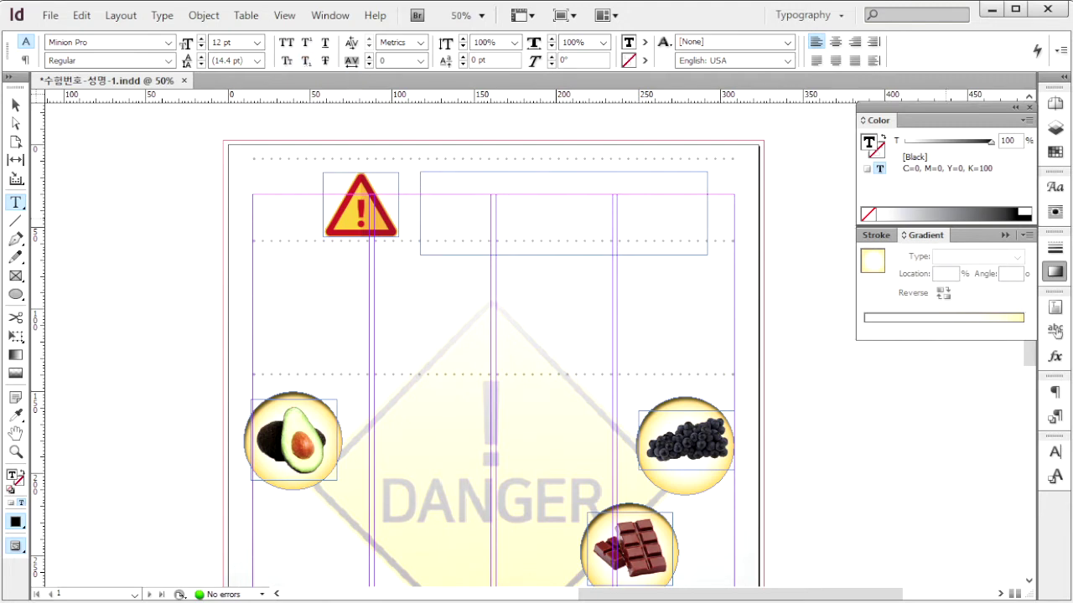
key(ctrl+d)
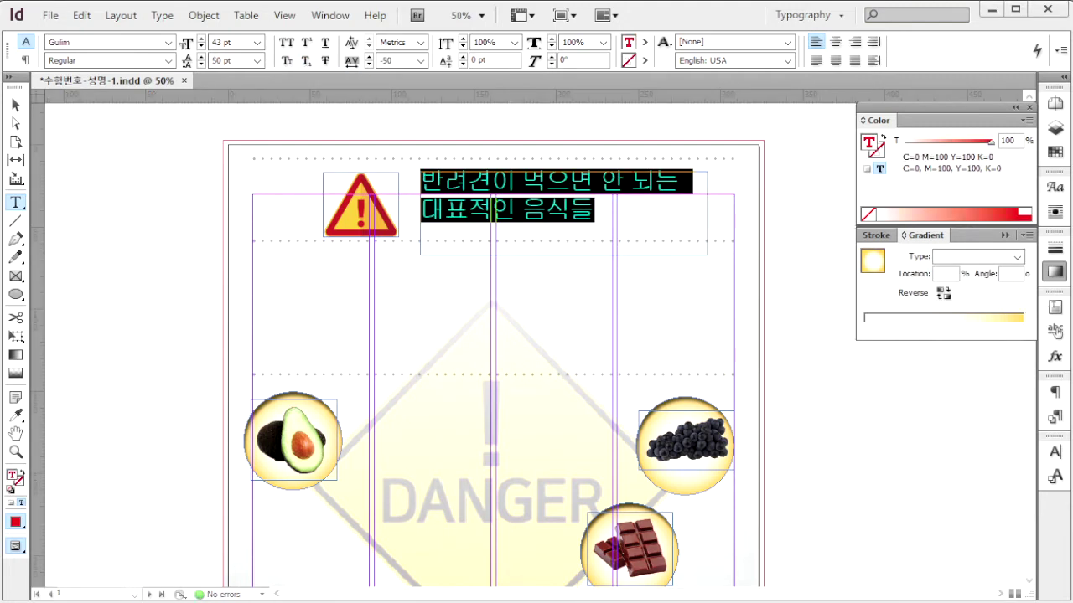
- Format the title in Gulim Regular at 43 pt with 50 pt leading, -50 tracking and colour C=0 M=100 Y=100 K=0
drag(609, 211, 408, 180)
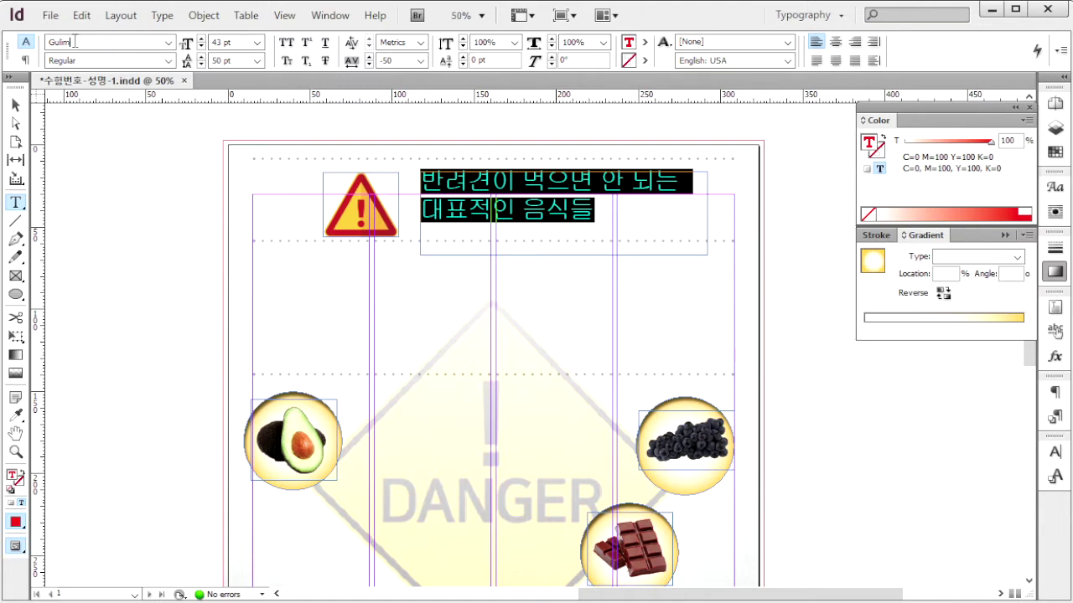
click(257, 42)
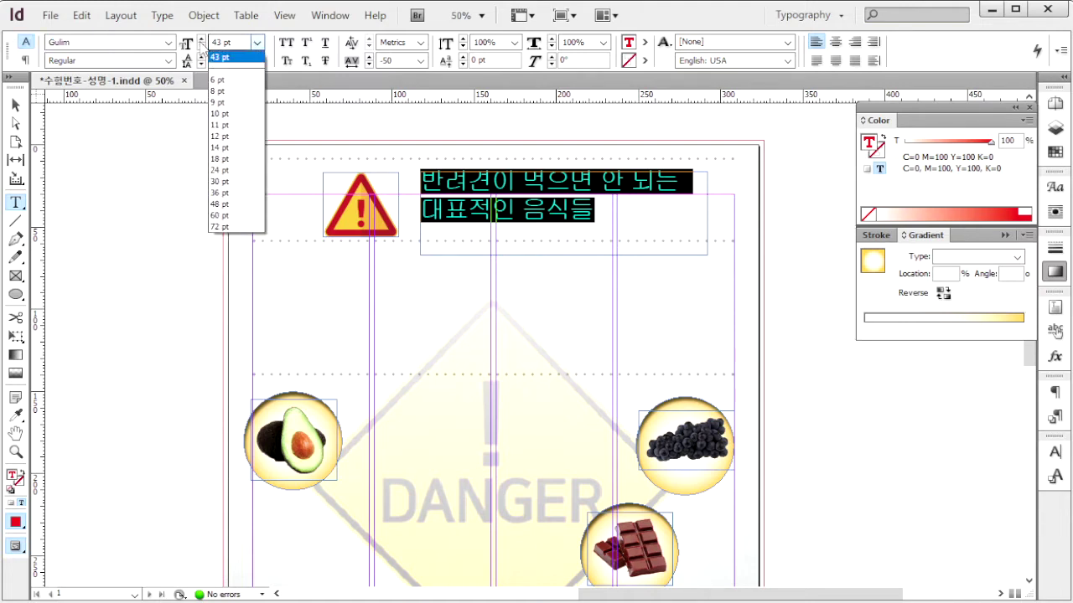
click(244, 42)
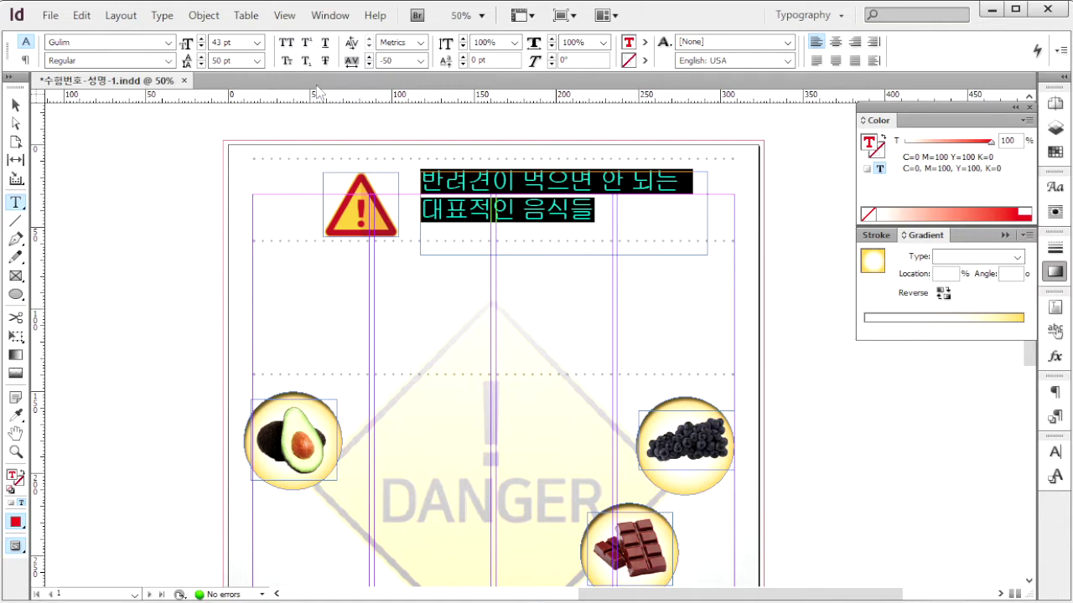
click(1026, 120)
click(1057, 171)
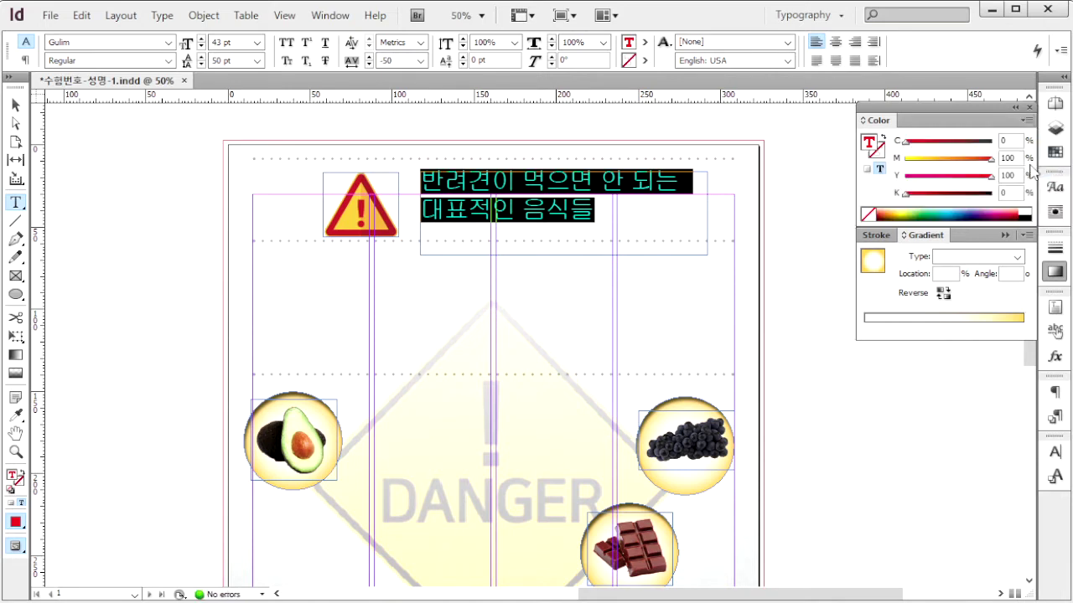
click(1055, 271)
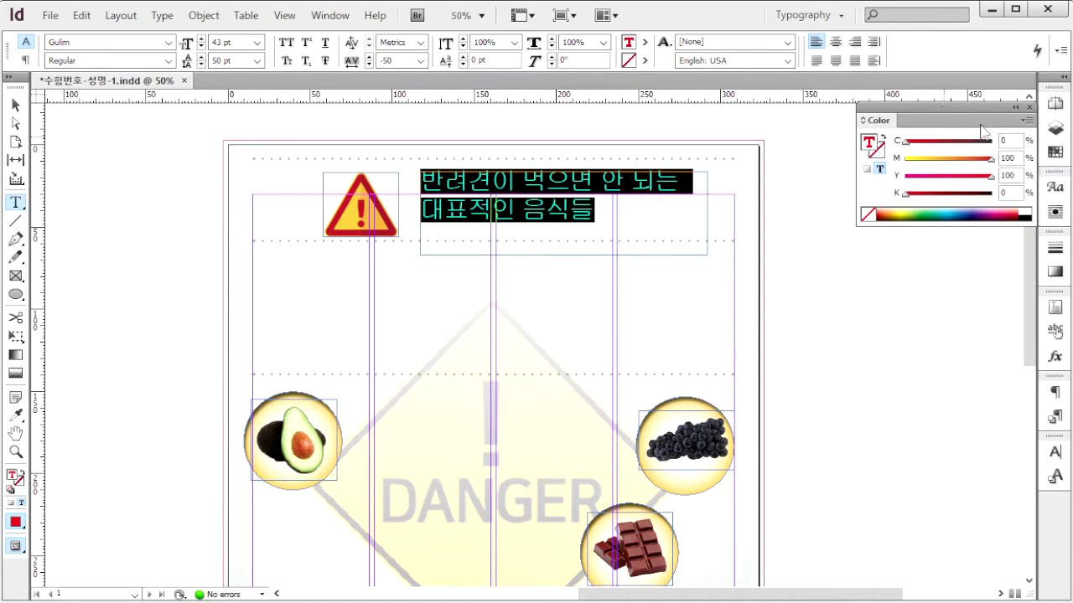
key(Escape)
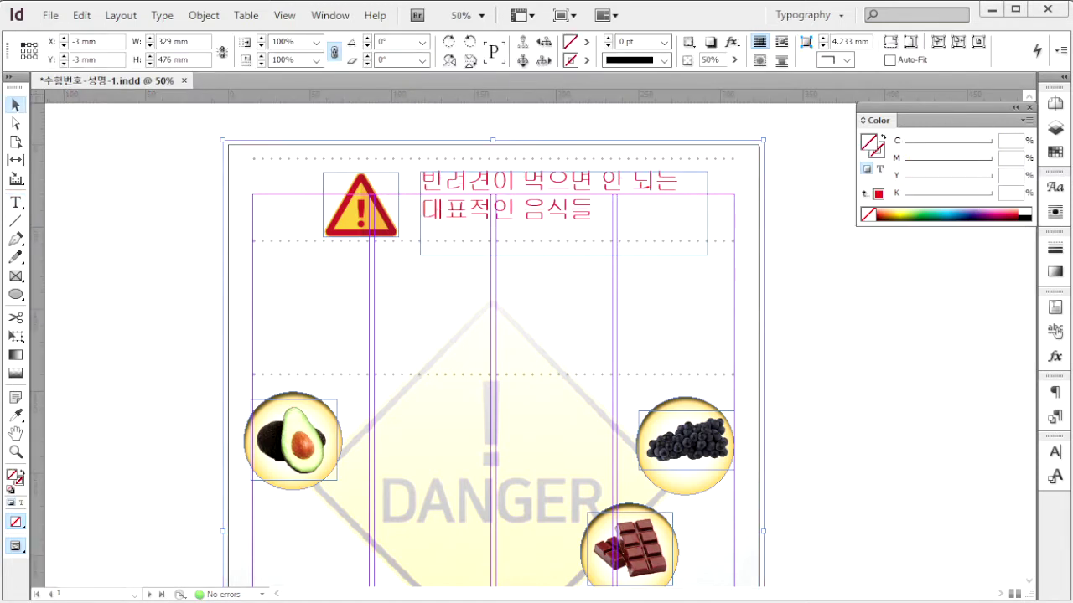
- Following the reference image, create a text frame beside the dog's head and paste the heading "이 외에도 주의해야 할 음식들"
click(16, 202)
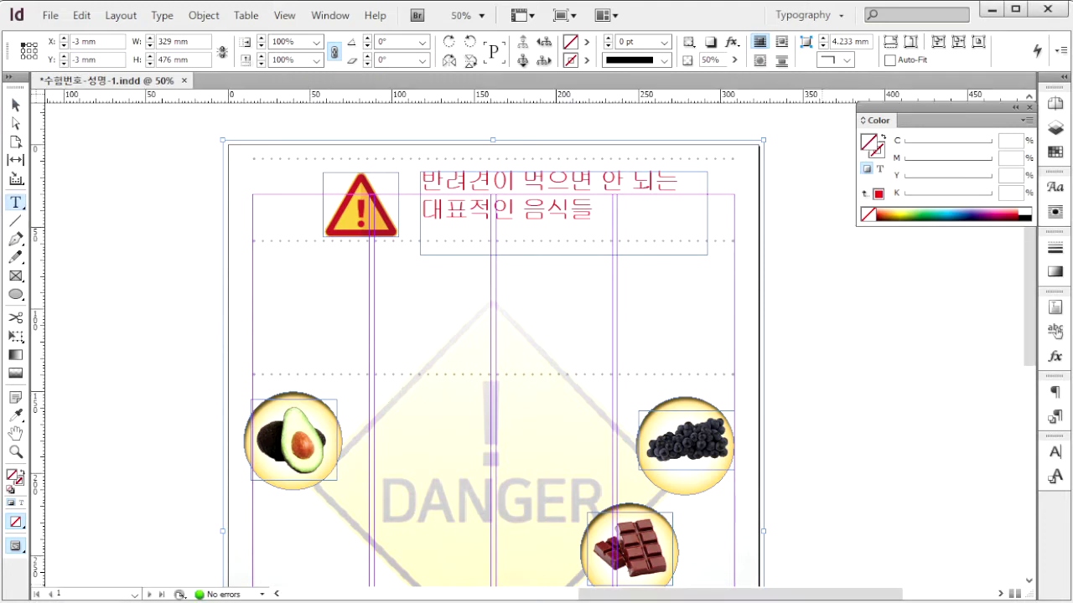
key(alt+Tab)
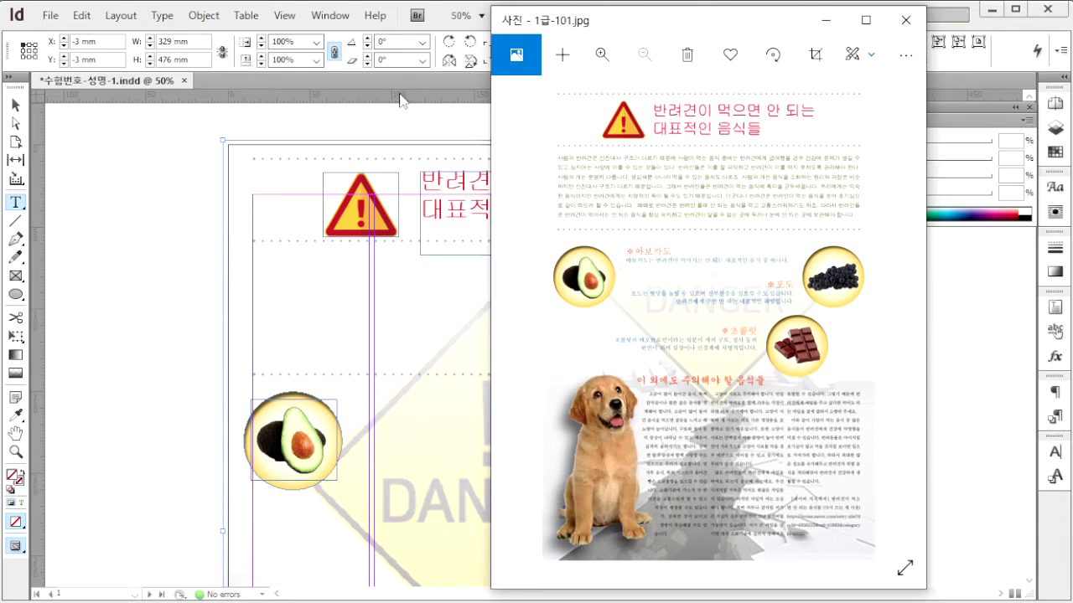
click(973, 56)
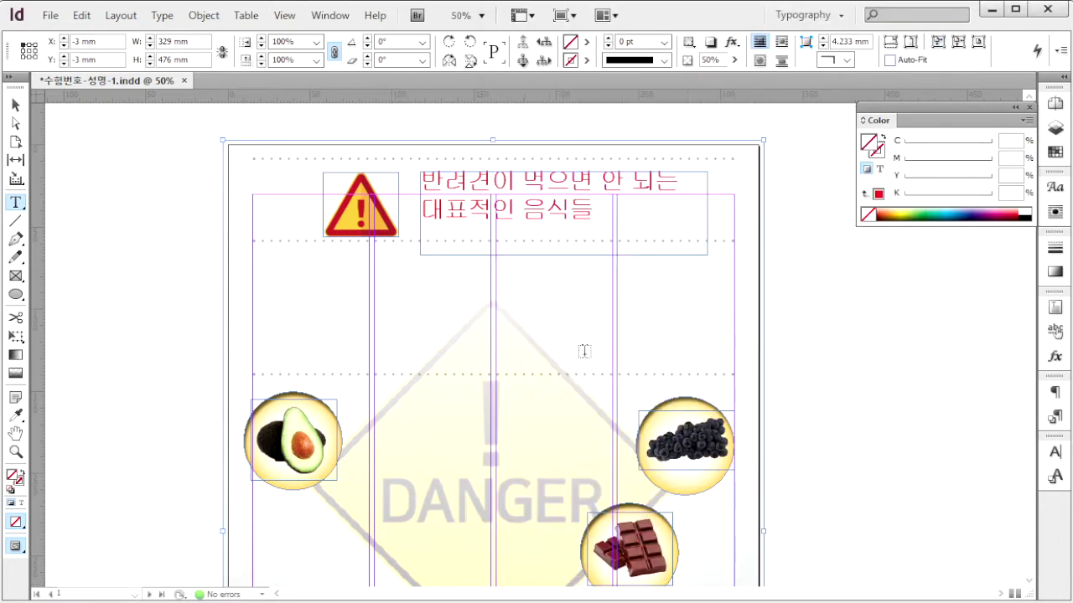
scroll(584, 351, down, 5)
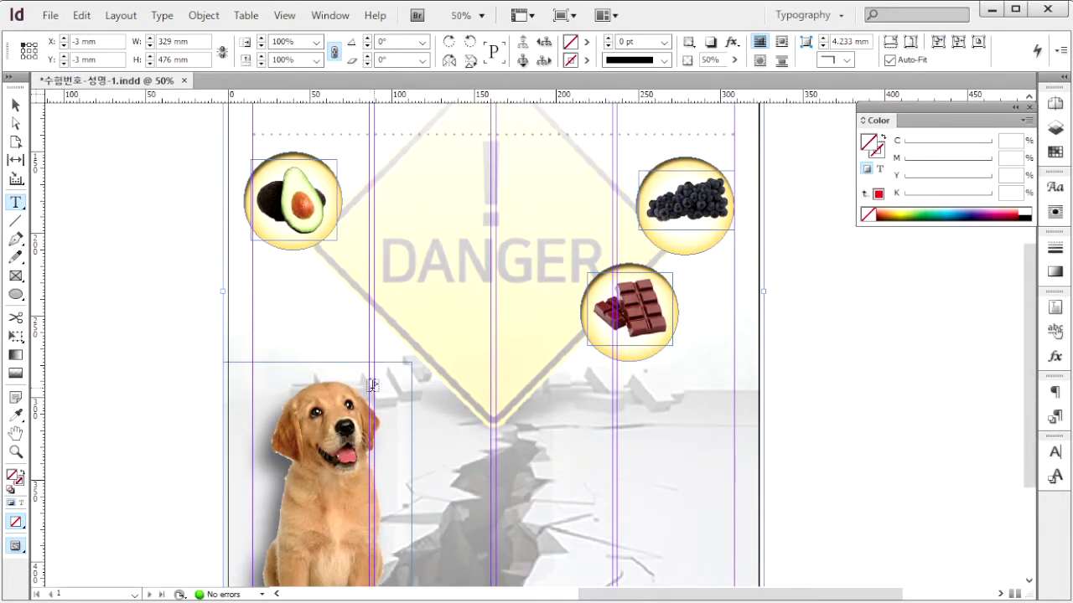
drag(385, 388, 759, 414)
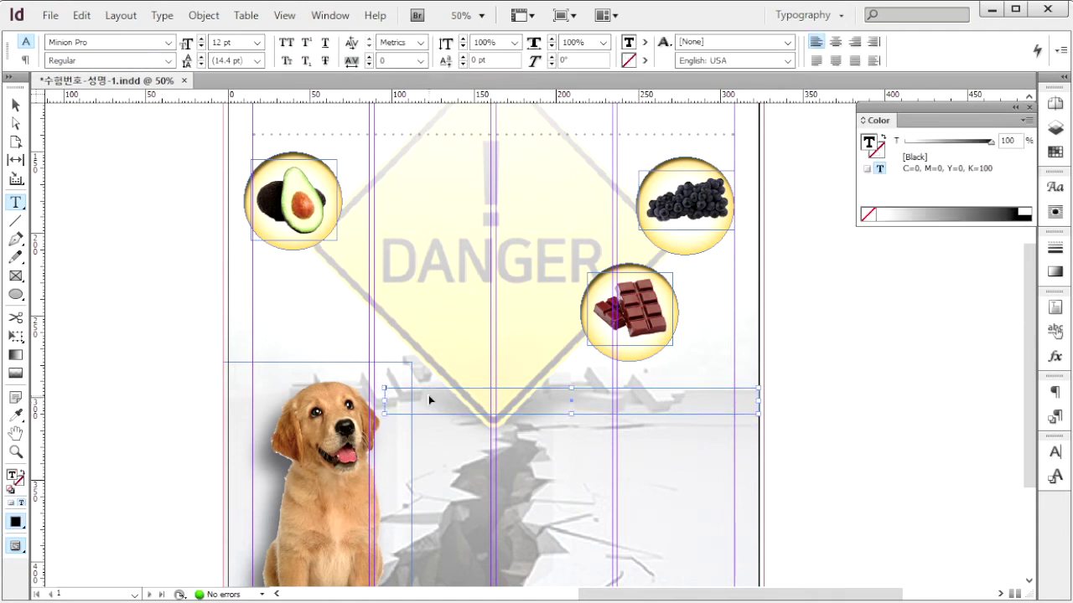
key(ctrl+v)
key(ctrl+a)
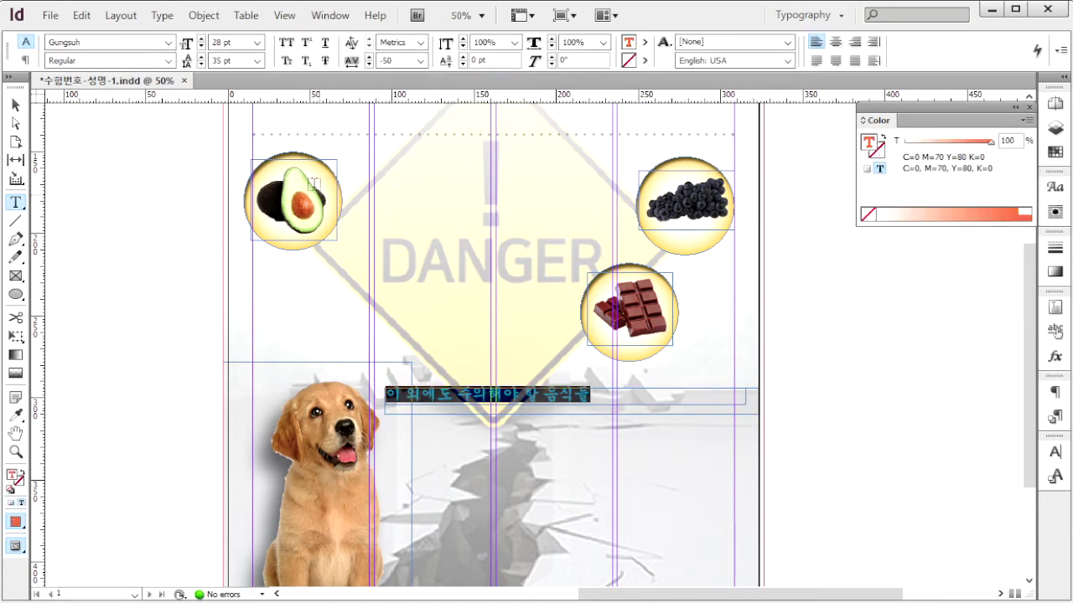
- Format the heading beside the dog in Gungsuh at 28 pt with 35 pt leading, -50 tracking and colour C=0 M=70 Y=80 K=0
click(97, 41)
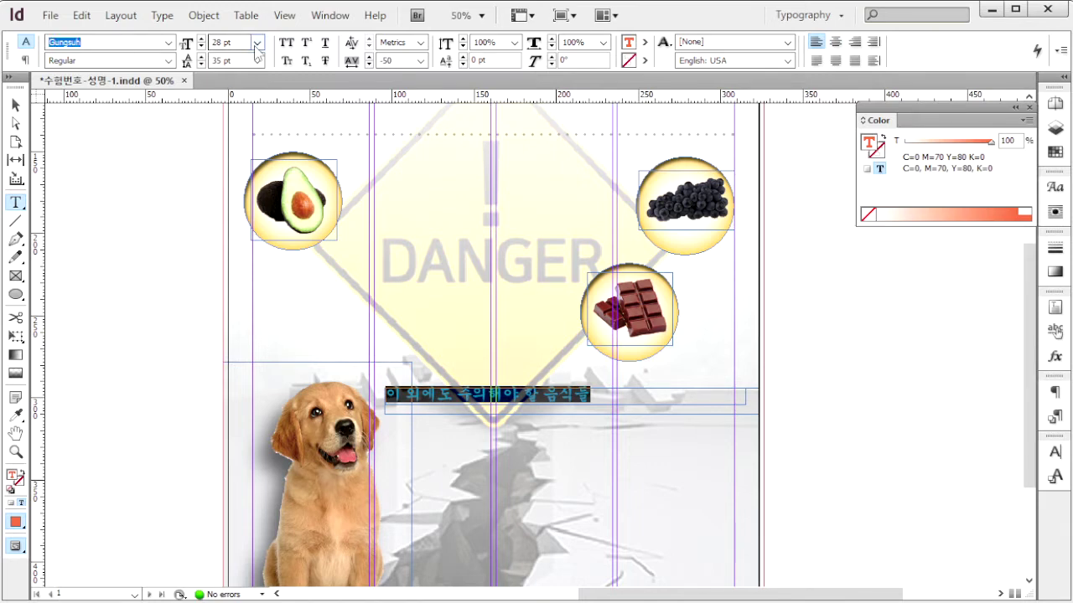
drag(239, 41, 218, 64)
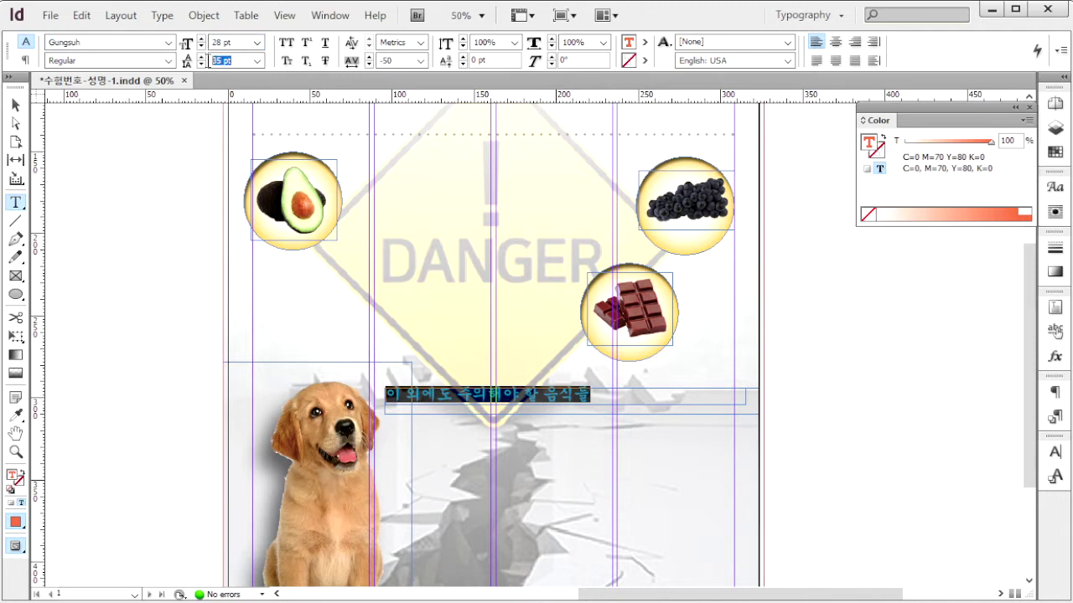
drag(401, 60, 370, 62)
click(1026, 120)
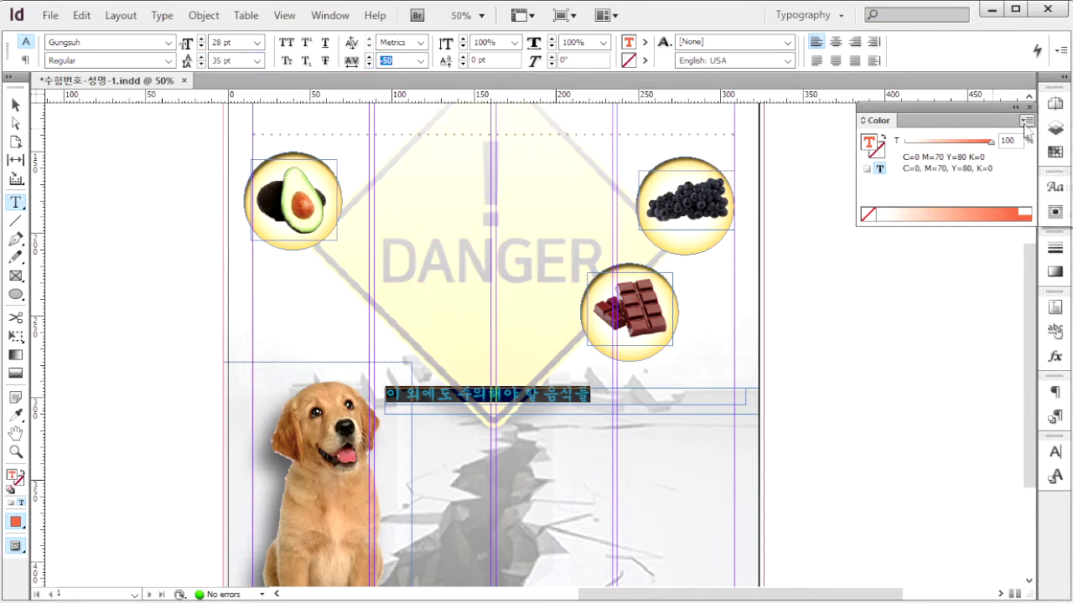
click(1060, 170)
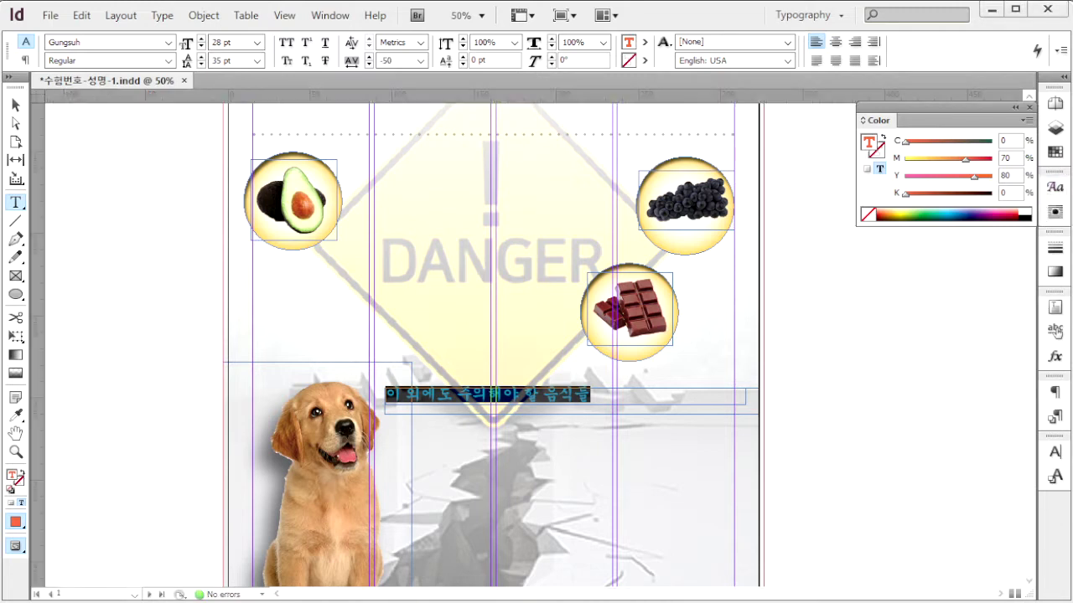
click(192, 263)
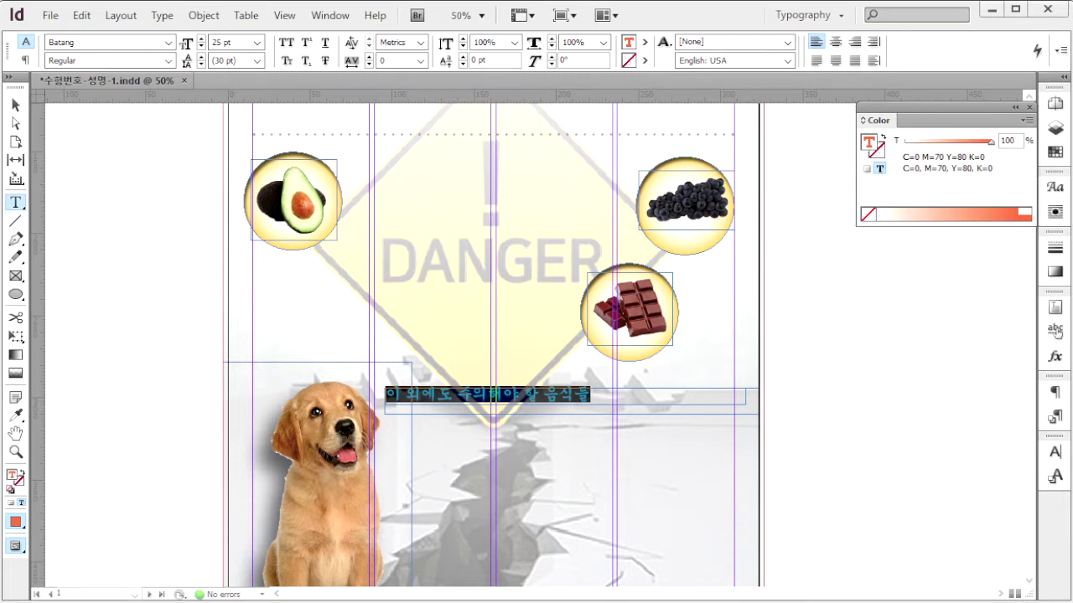
- Following the reference image, create a text frame beside the avocado circle and add the label "※아보카도"
key(alt+Tab)
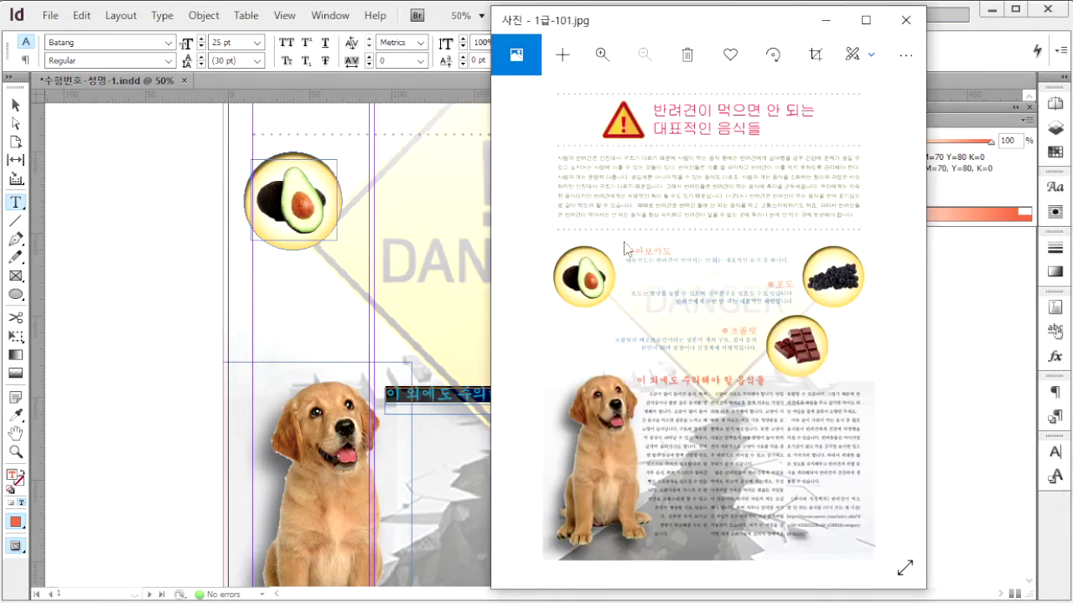
click(166, 292)
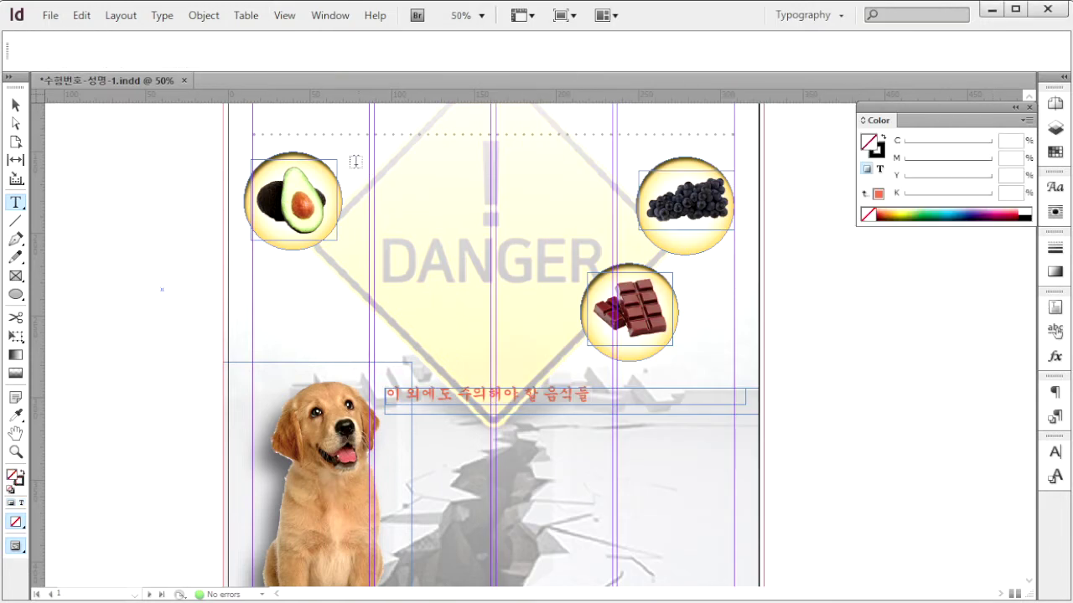
mouse_move(348, 158)
mouse_down()
mouse_move(407, 180)
mouse_move(470, 178)
mouse_move(333, 166)
mouse_up()
key(ctrl+v)
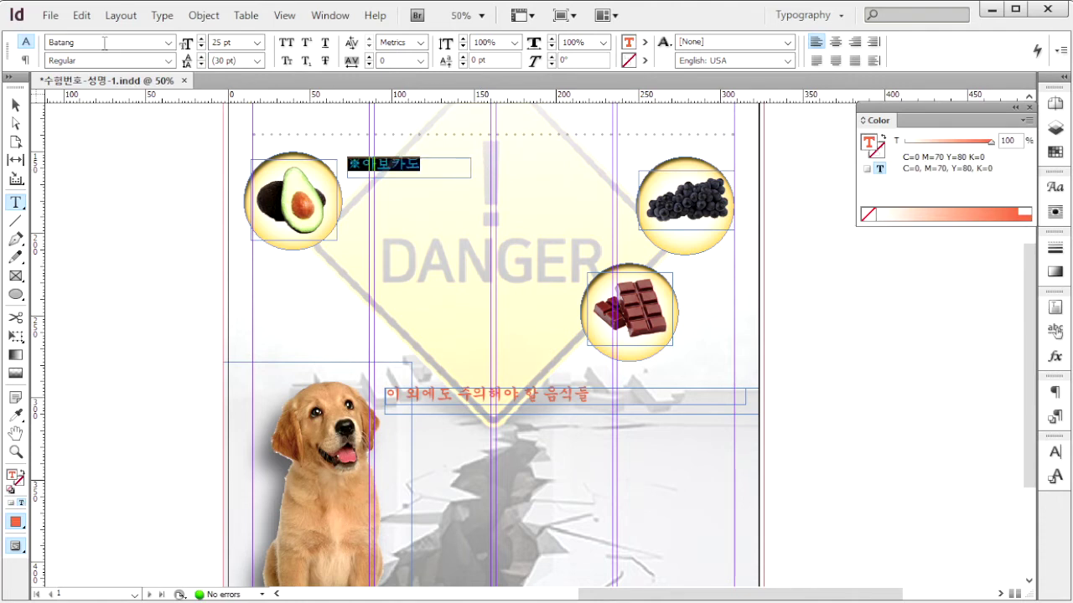
- Format the avocado label in Batang Regular at 25 pt with colour C=0 M=70 Y=80 K=0
click(65, 42)
click(243, 41)
click(1027, 120)
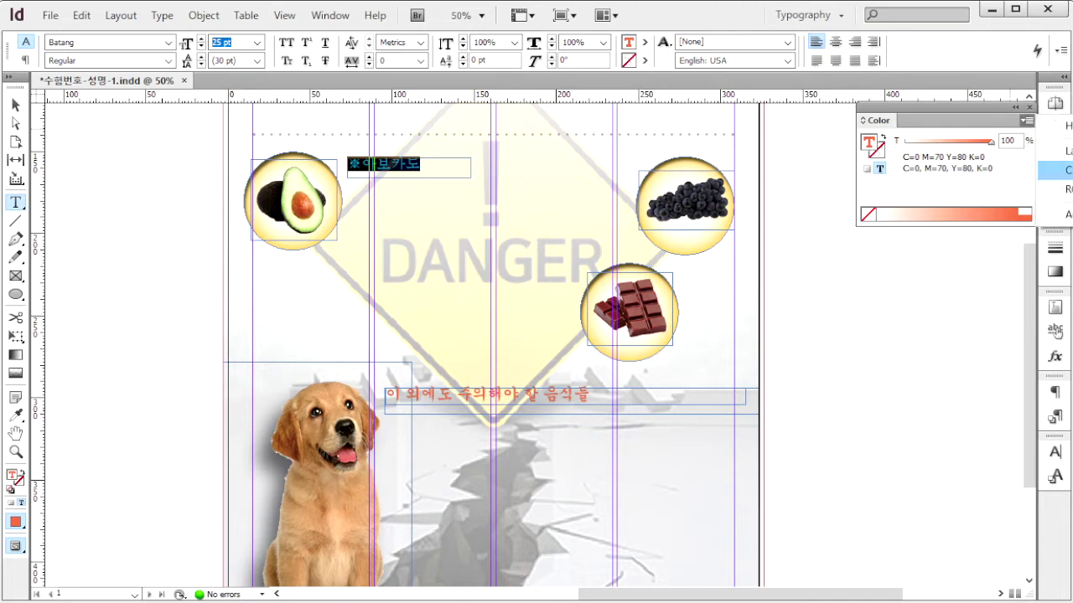
click(1066, 171)
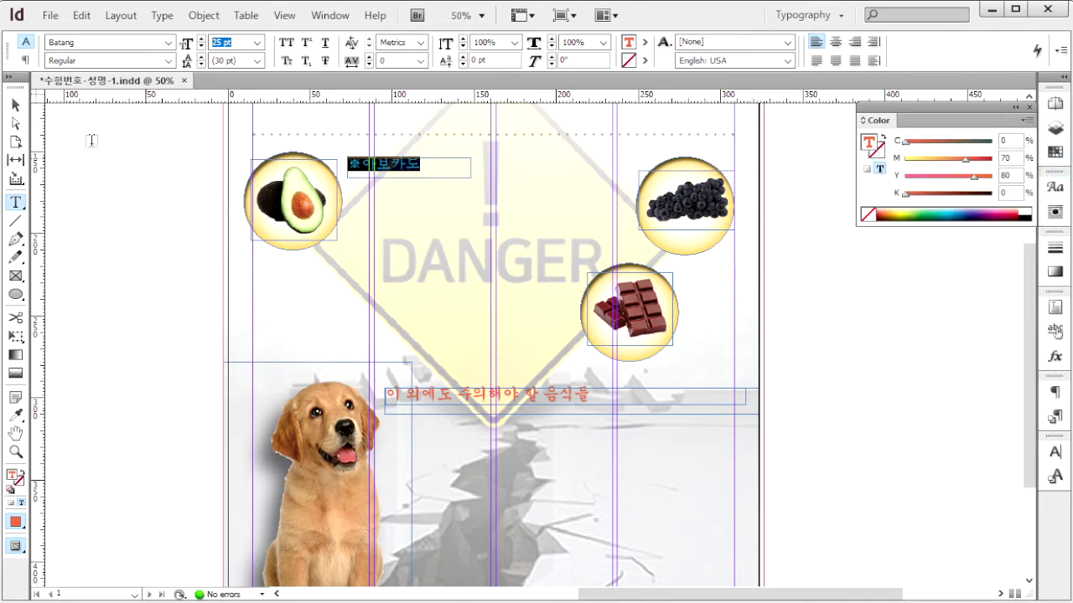
- Copy the avocado label next to the grape circle and change the copy's text to "※포도"
click(15, 105)
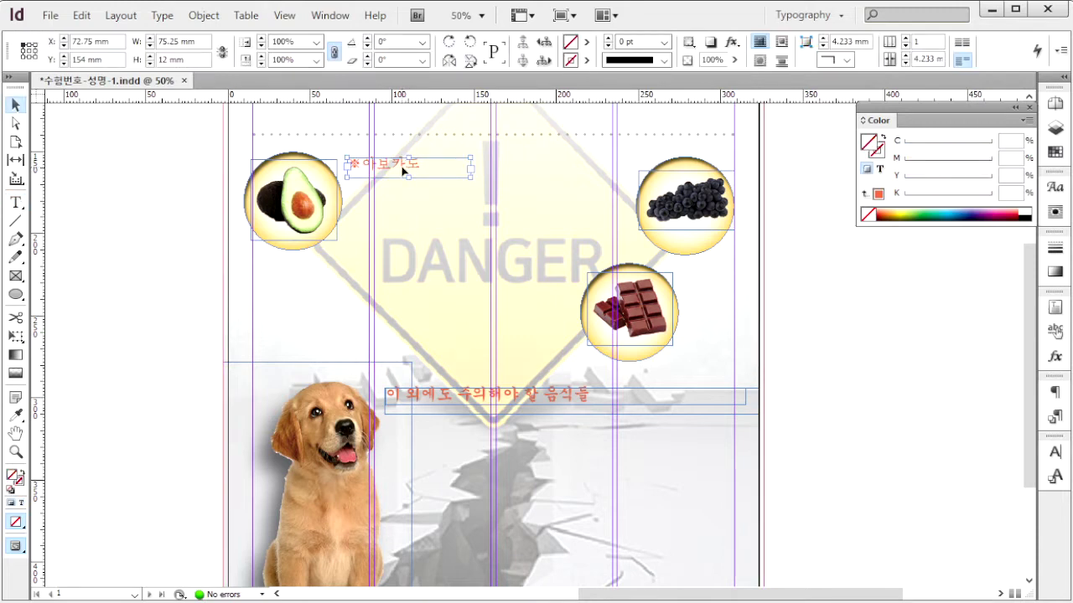
drag(403, 170, 629, 226)
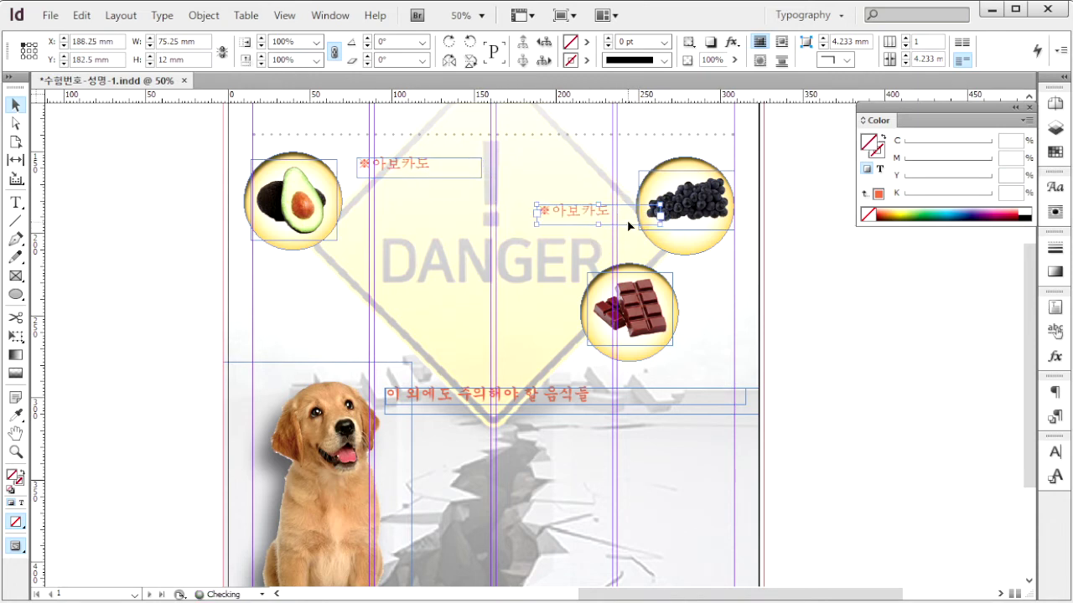
click(20, 204)
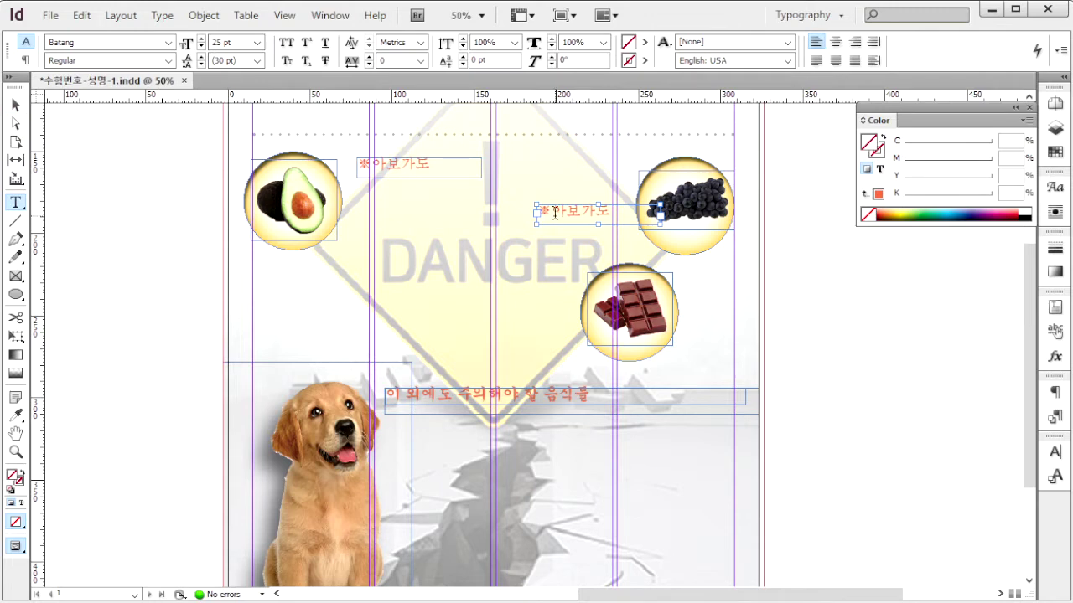
drag(555, 212, 645, 215)
key(BackSpace)
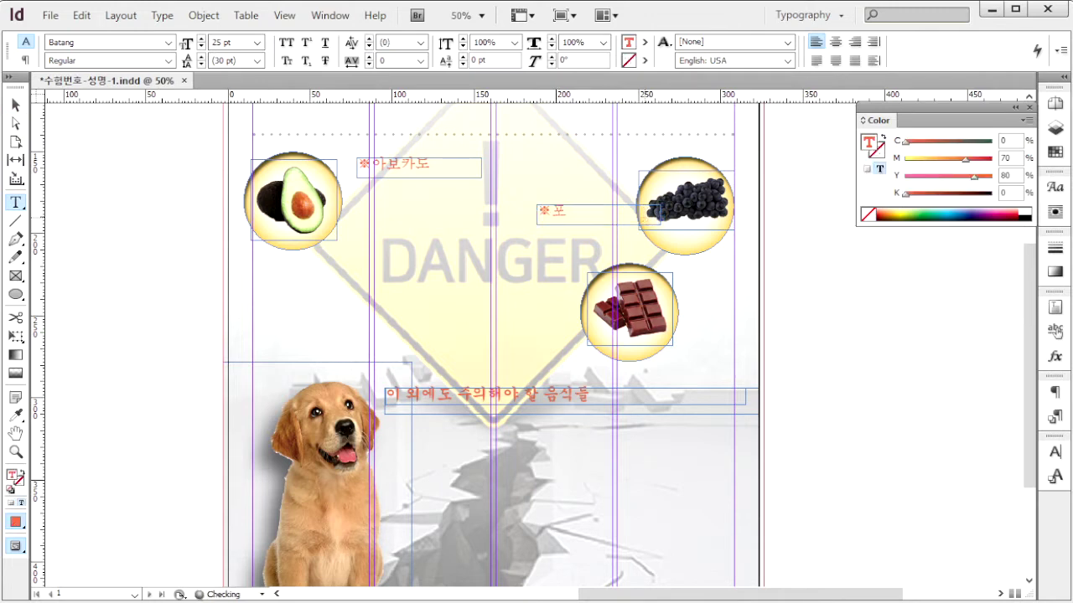
text(포도)
- Copy the grape label next to the chocolate circle, change the copy's text to "※초콜릿" and compare with the reference image
click(15, 103)
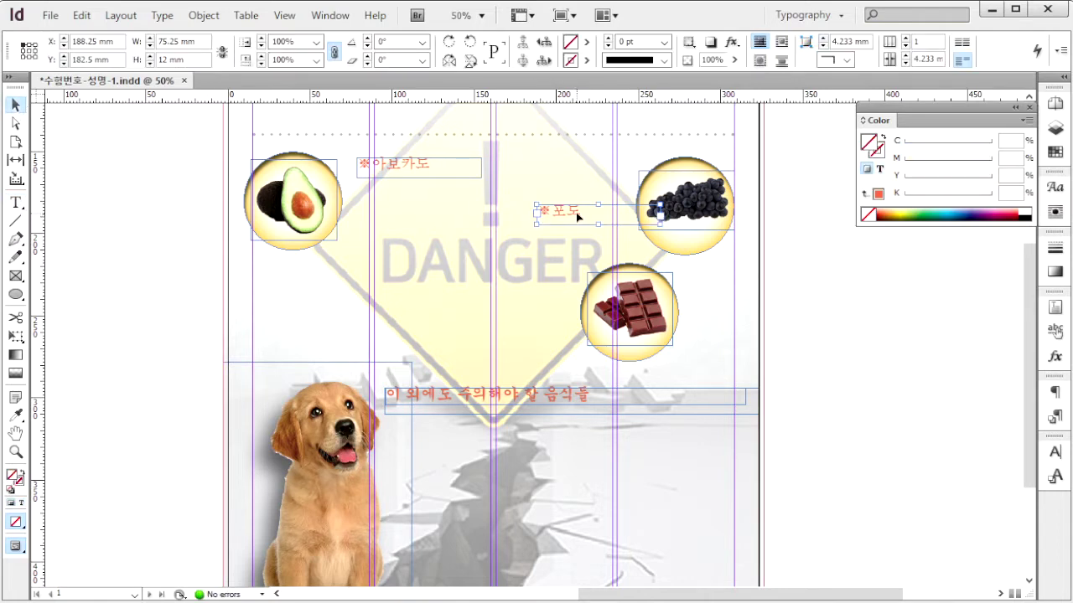
drag(575, 213, 501, 299)
click(15, 202)
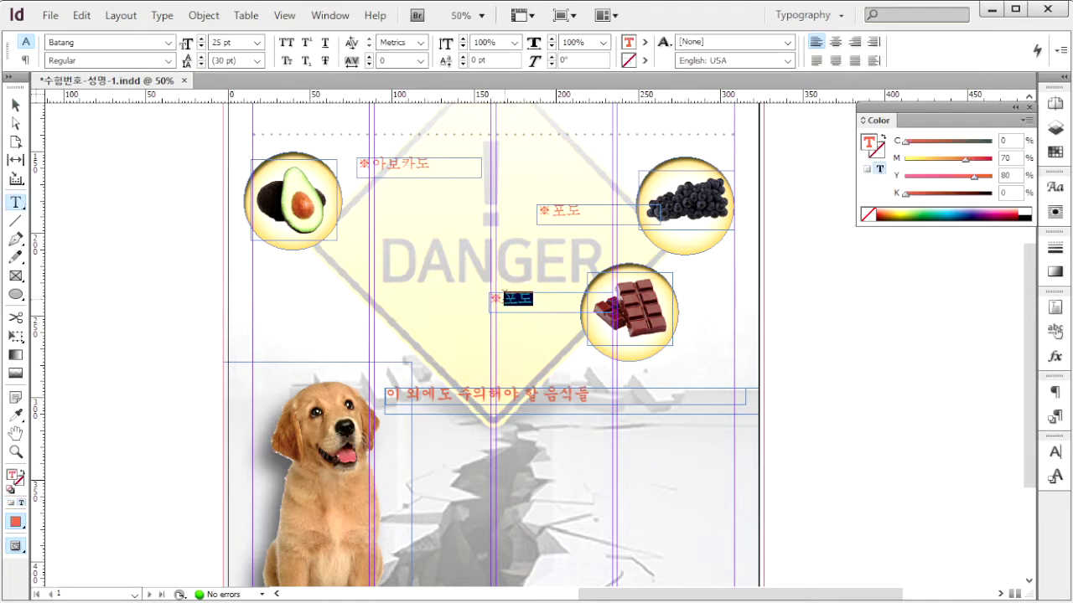
text(초콜릿)
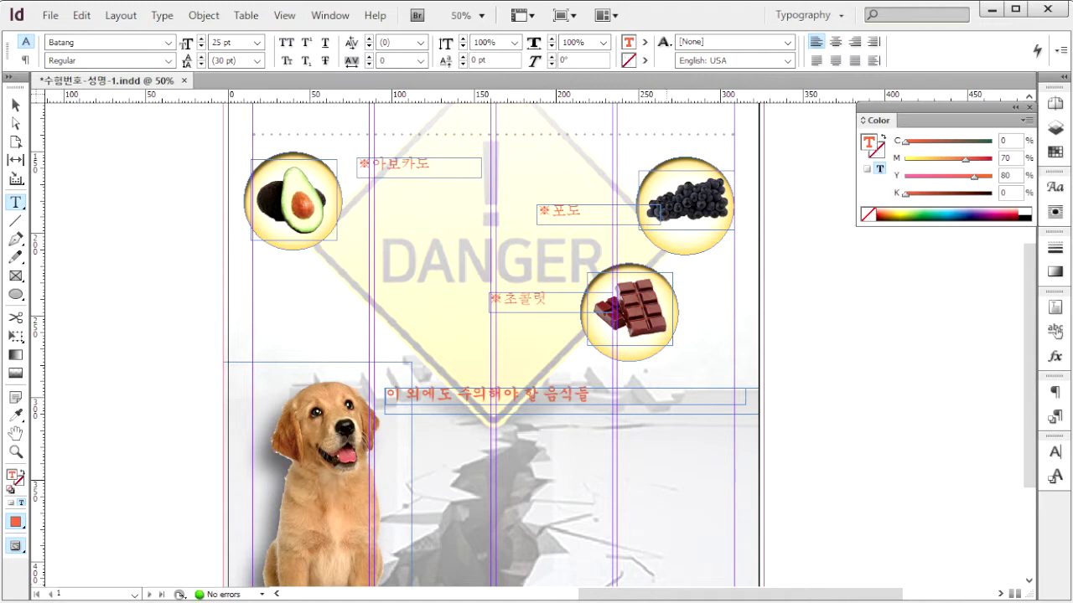
key(alt+Tab)
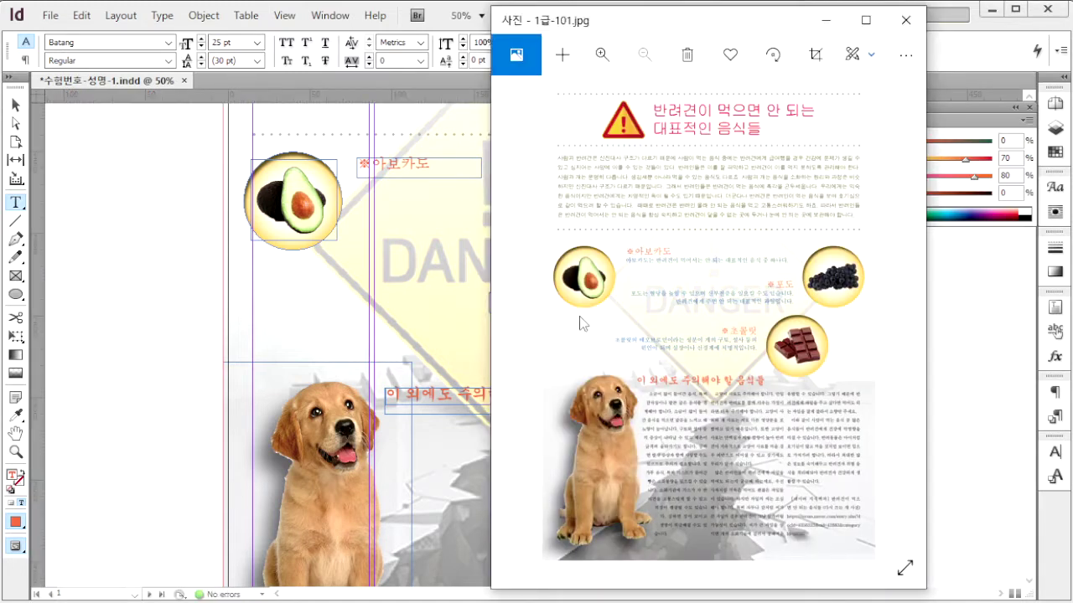
- Add a new process colour swatch with the CMYK values C=60 M=40 Y=100 K=40
click(983, 33)
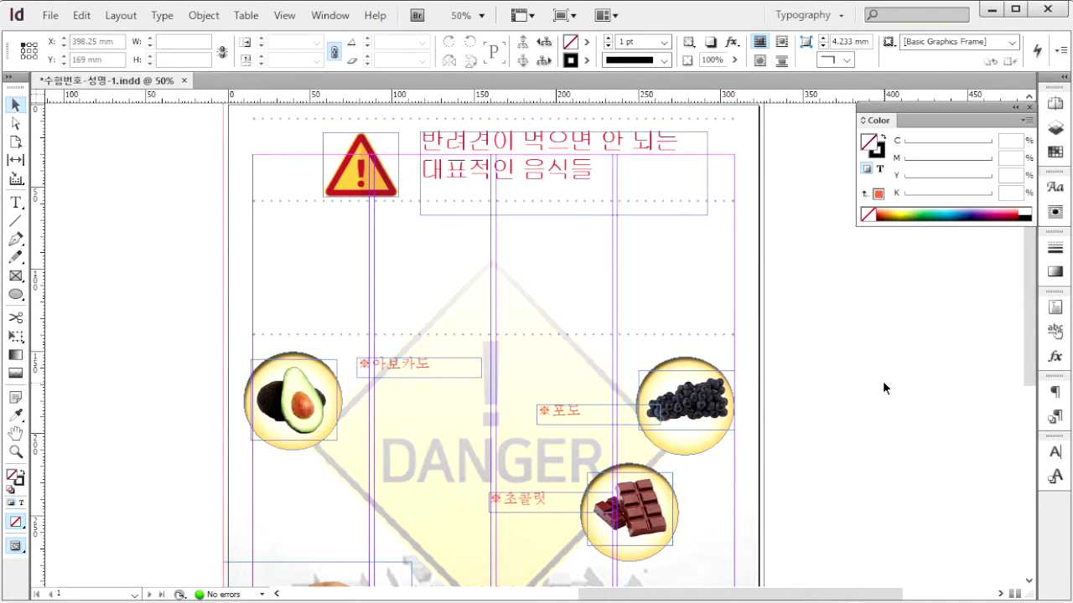
click(1054, 152)
scroll(908, 216, down, 2)
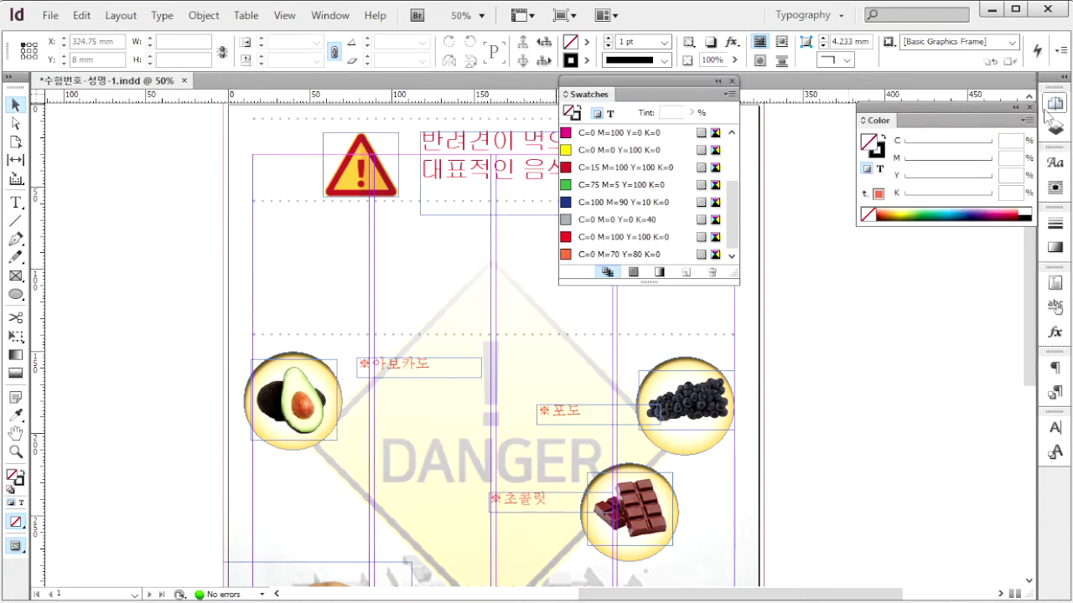
click(729, 95)
click(788, 102)
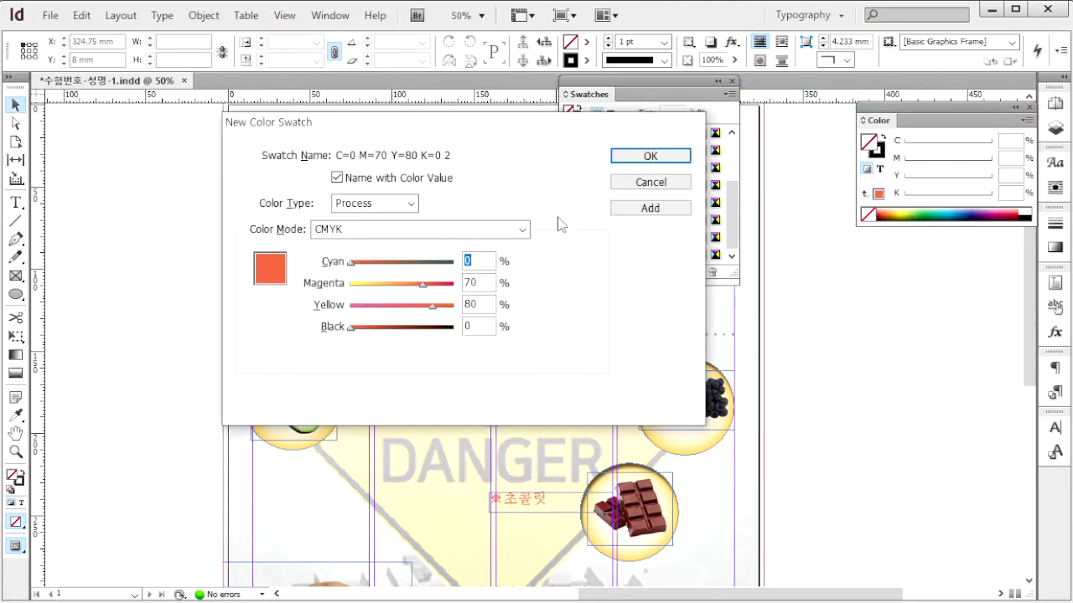
text(60)
key(Tab)
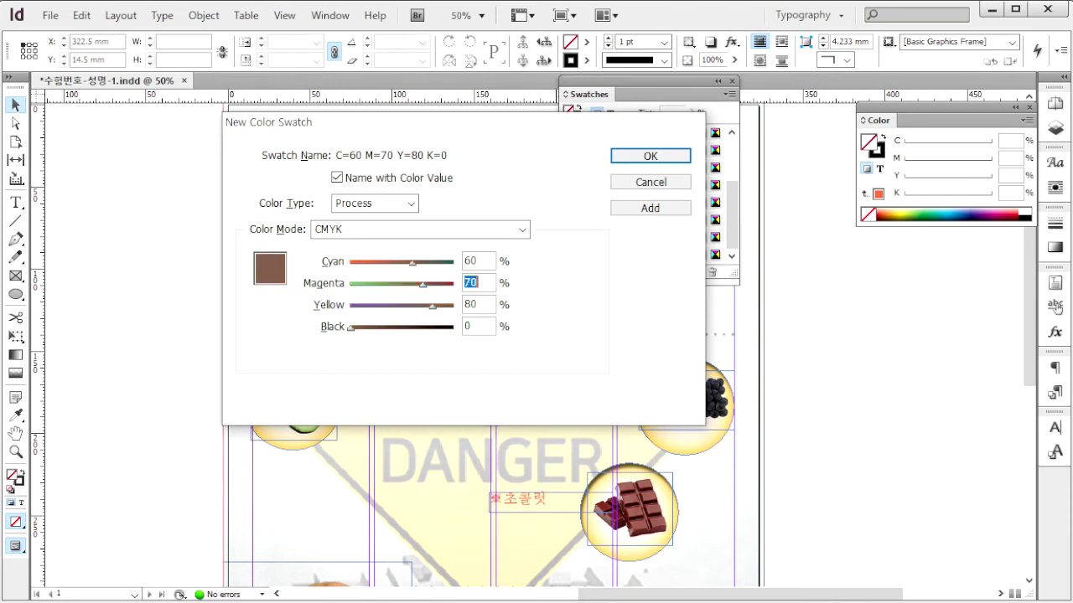
text(40)
key(Tab)
text(100)
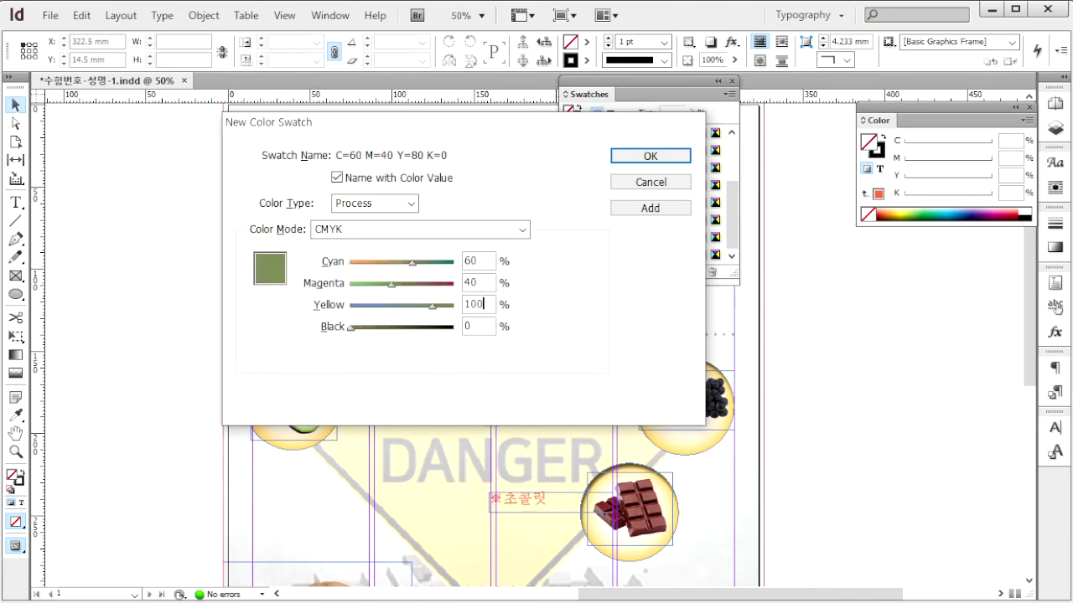
key(Tab)
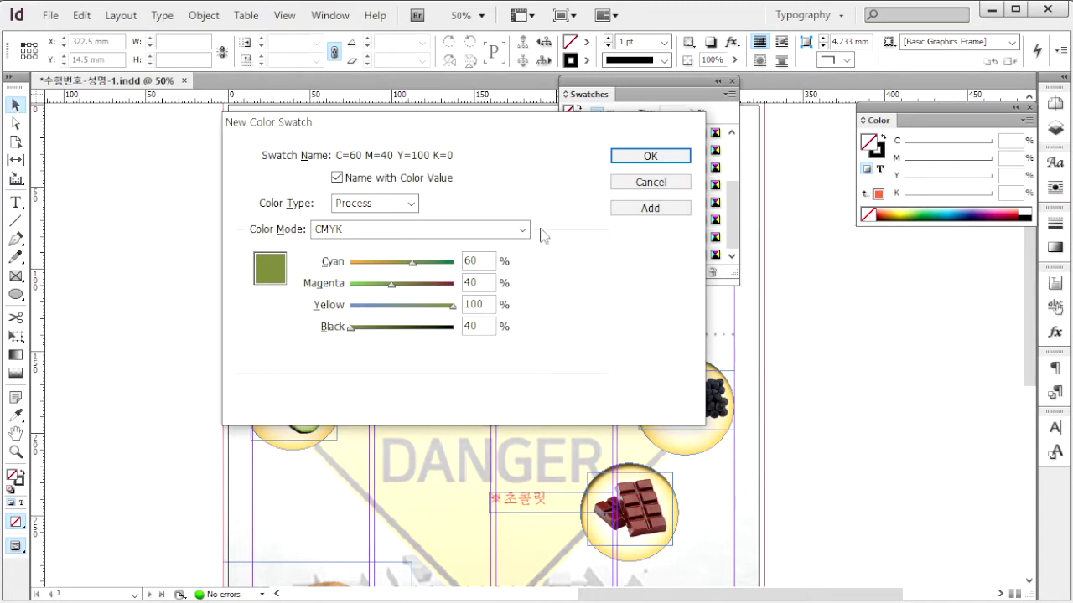
text(40)
click(654, 208)
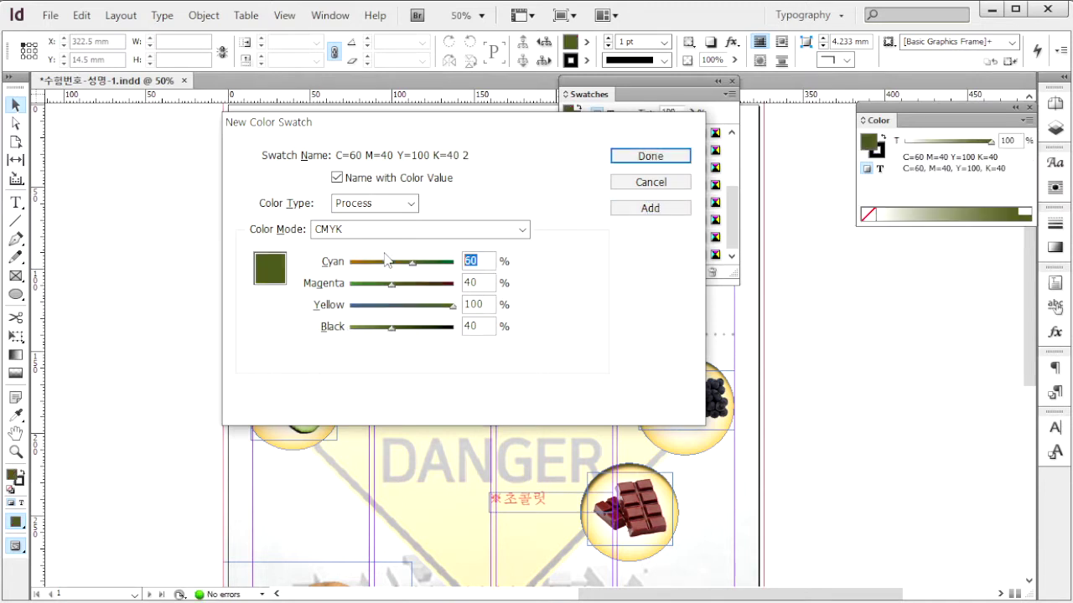
- Add a black CMYK process swatch with the values C=0 M=0 Y=0 K=100
text(0)
key(Tab)
text(0)
key(Tab)
text(0)
key(Tab)
text(10)
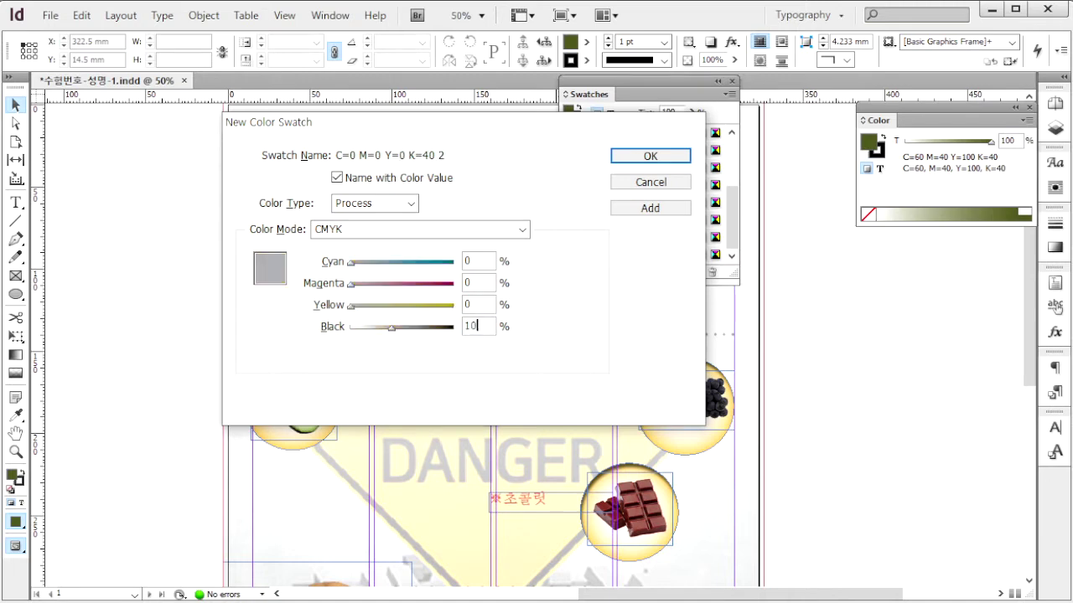
text(0)
click(647, 209)
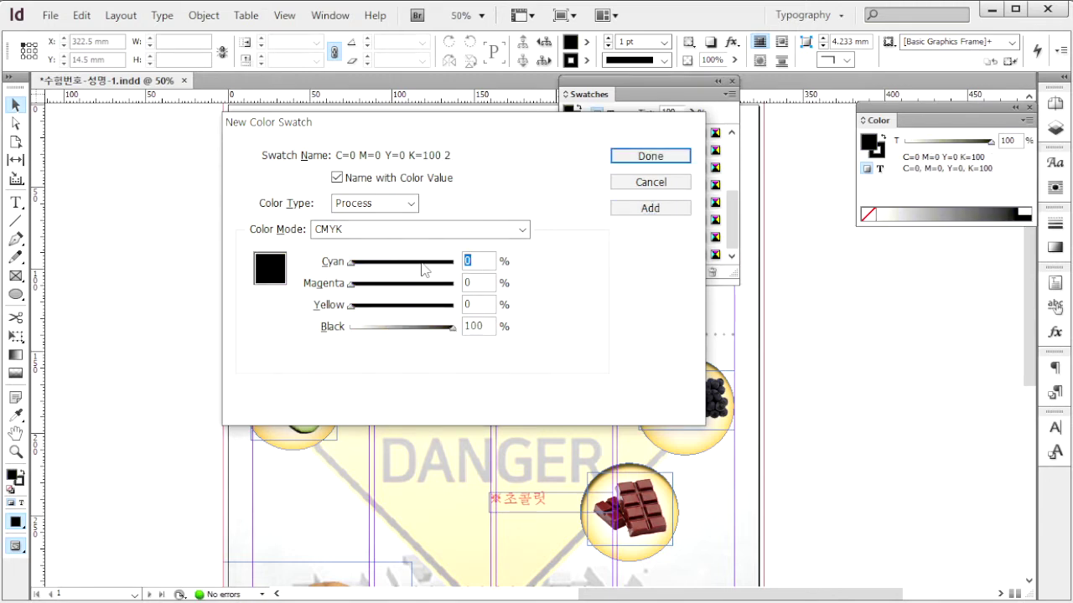
- Add a blue CMYK process swatch with the values C=100 M=70 Y=0 K=0
text(100)
key(Tab)
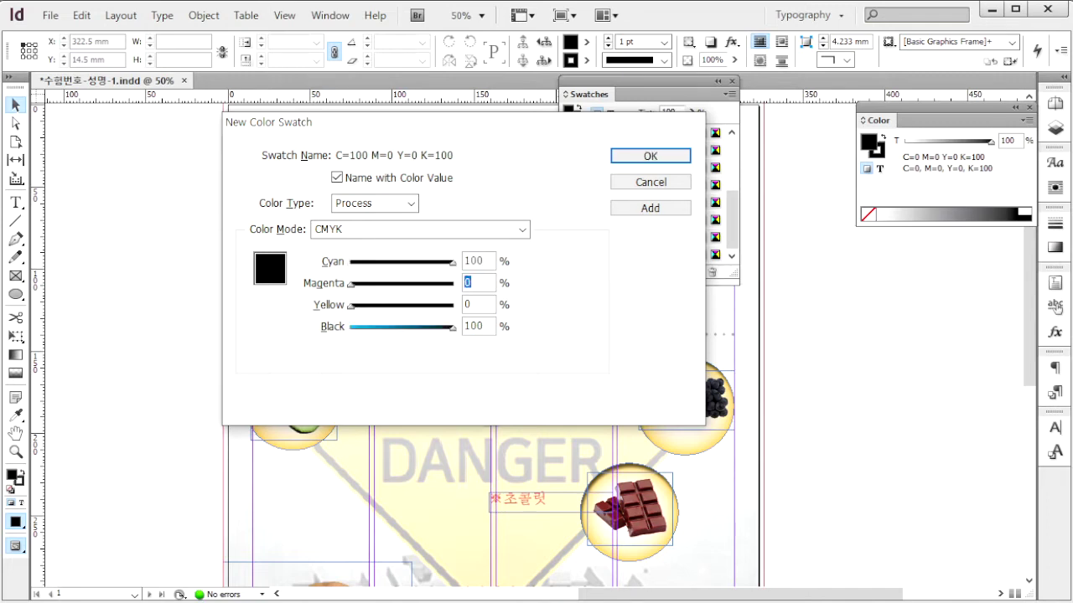
text(70)
key(Tab)
key(Tab)
text(0)
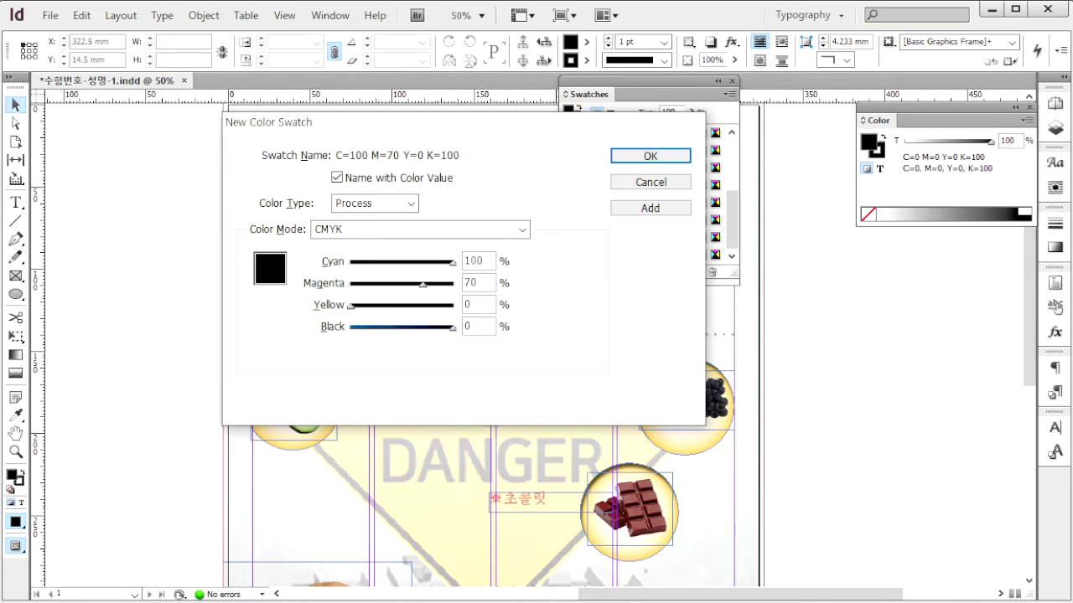
click(653, 209)
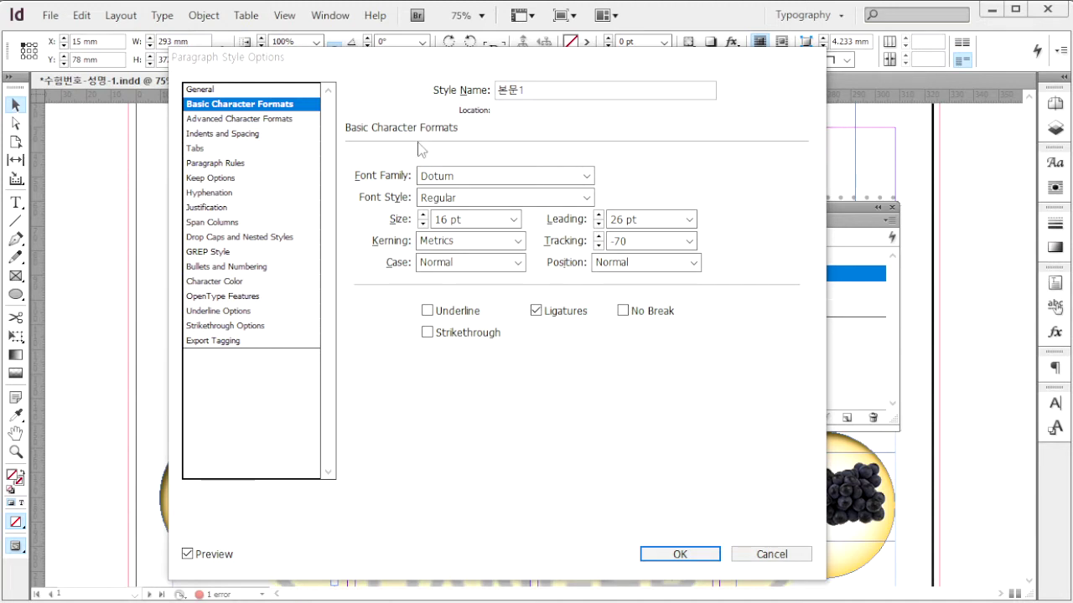
- Review the 본문1 paragraph style's name, font, size and leading, and open its character colour settings
click(539, 91)
drag(539, 90, 479, 112)
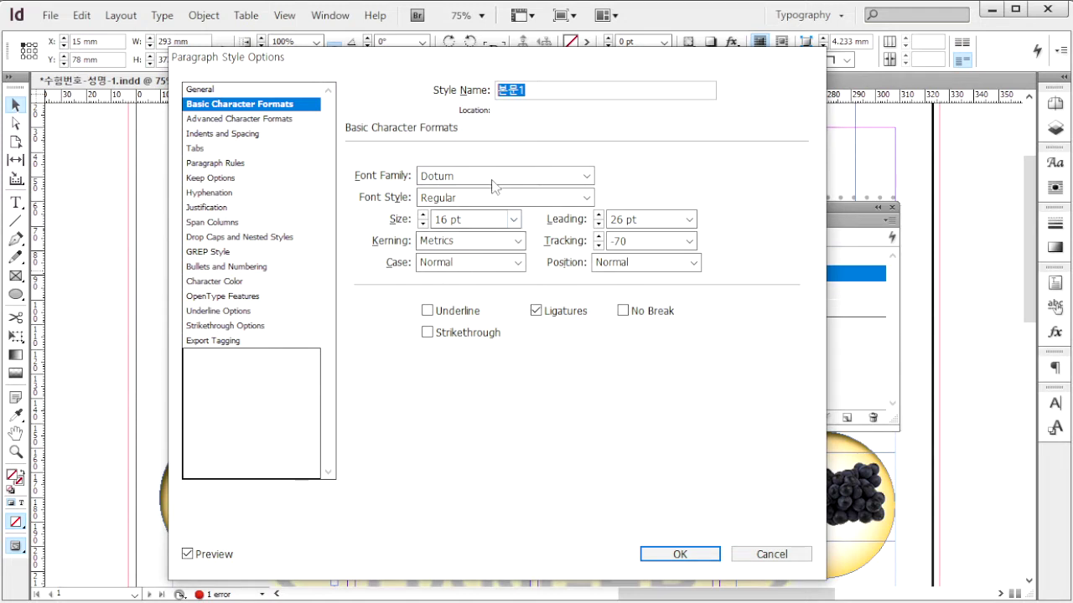
double_click(435, 174)
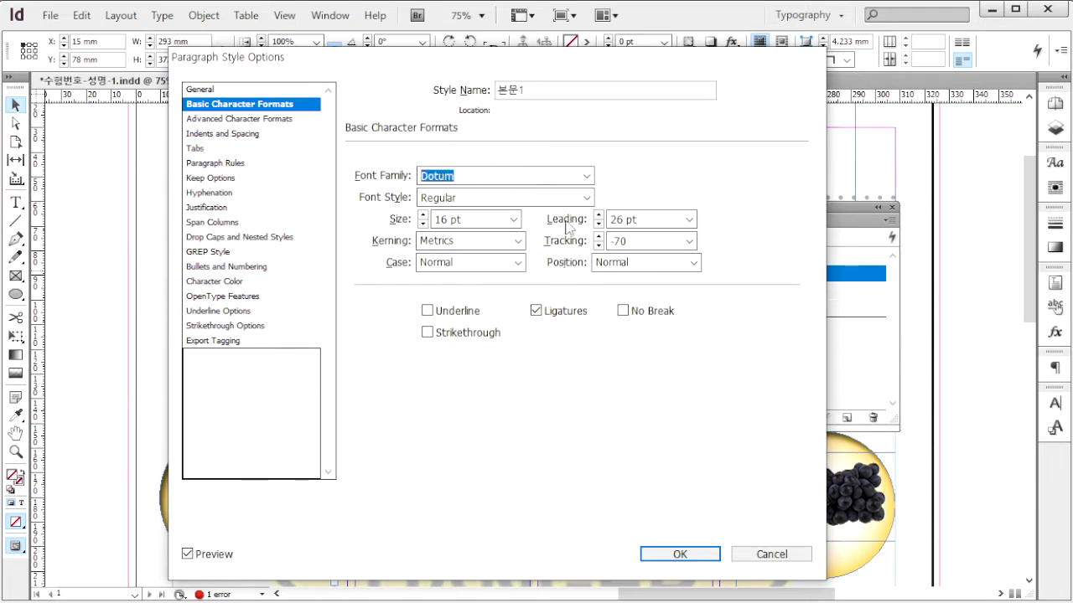
triple_click(474, 220)
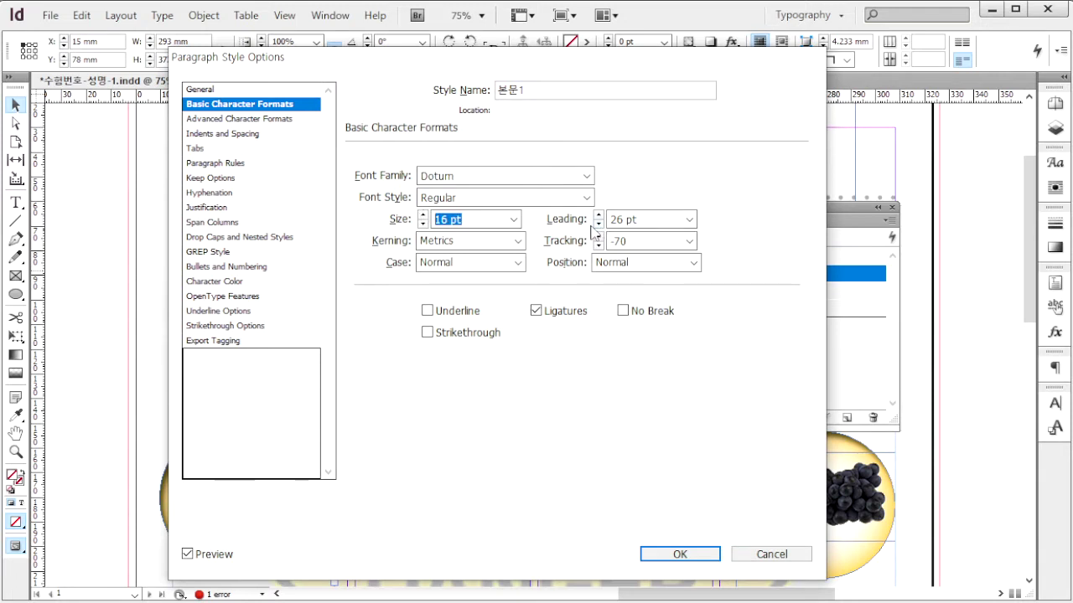
triple_click(647, 223)
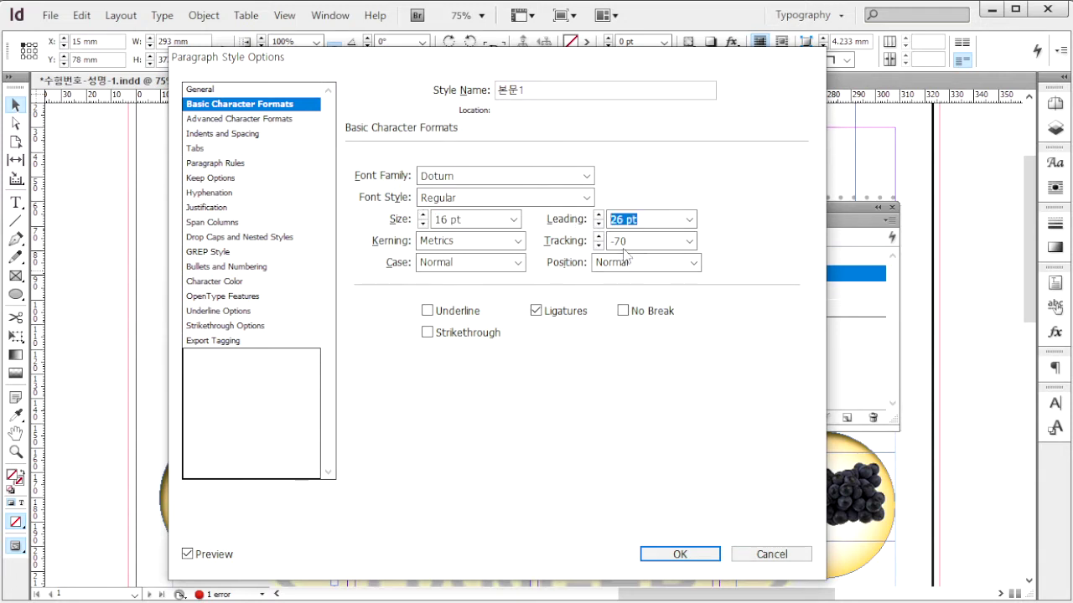
click(220, 282)
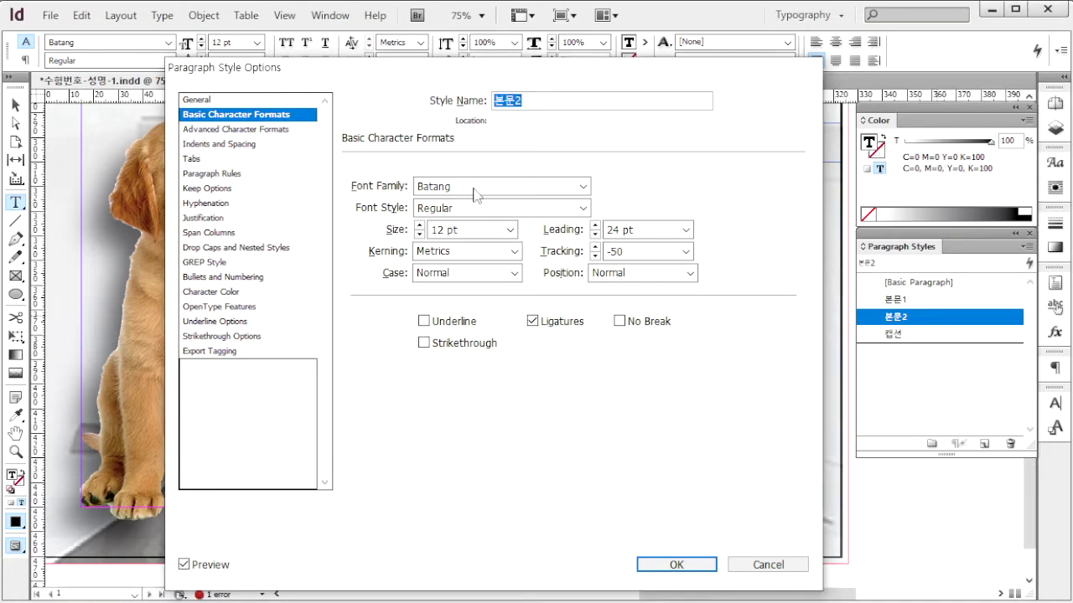
- Review the 본문2 paragraph style's font, size, leading, tracking and first line indent, and open its character colour settings
click(377, 188)
drag(460, 230, 425, 230)
click(581, 231)
click(640, 252)
double_click(639, 252)
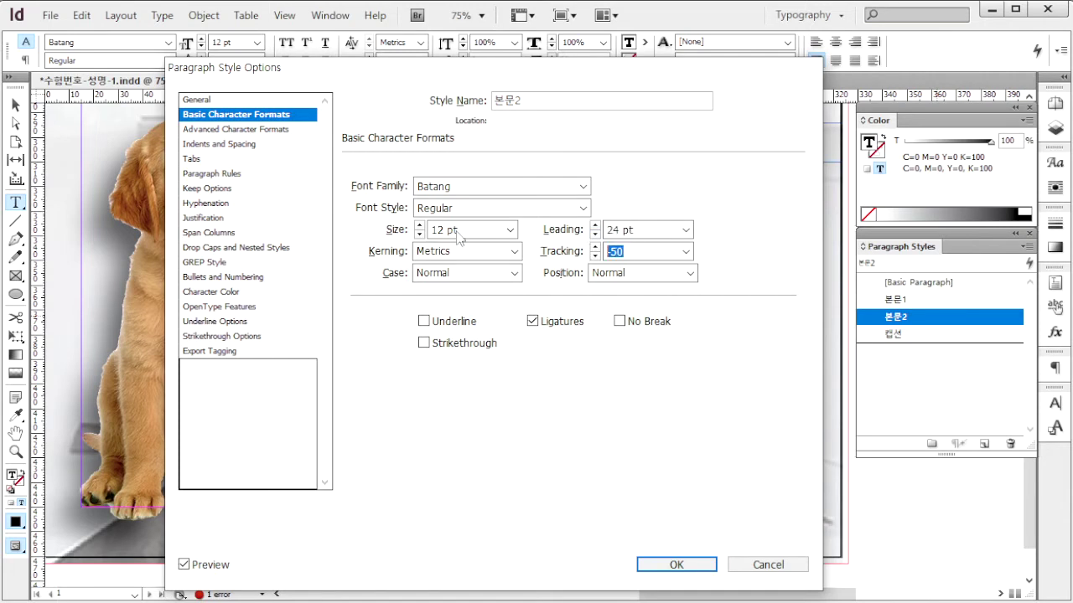
click(228, 144)
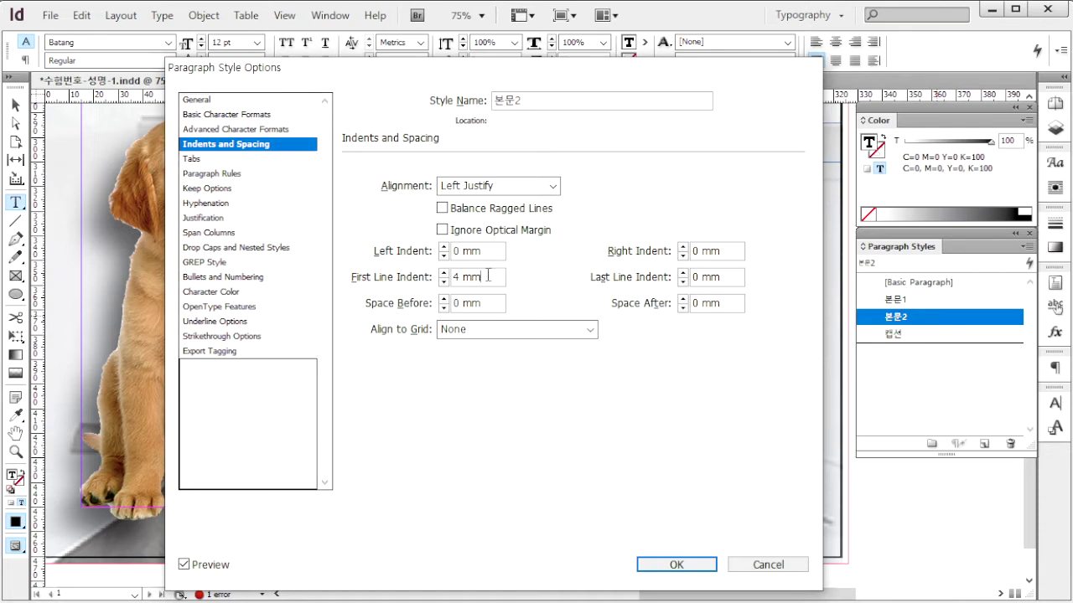
drag(485, 277, 444, 277)
click(218, 293)
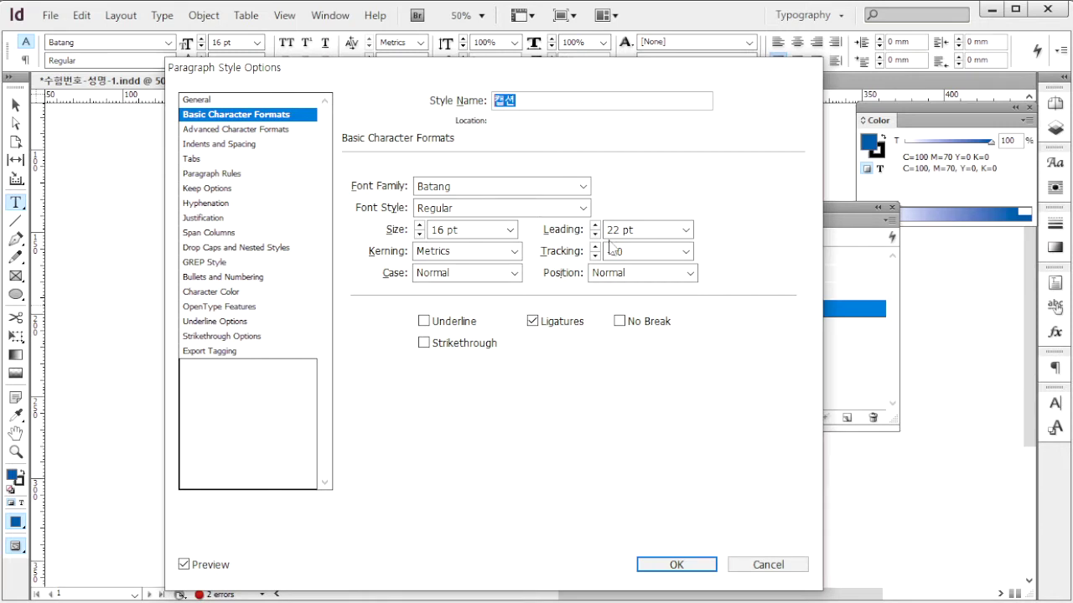
- Confirm the 캡션 paragraph style with Batang Regular 16 pt, 22 pt leading, -30 tracking and colour C=100 M=70 Y=0 K=0
click(633, 232)
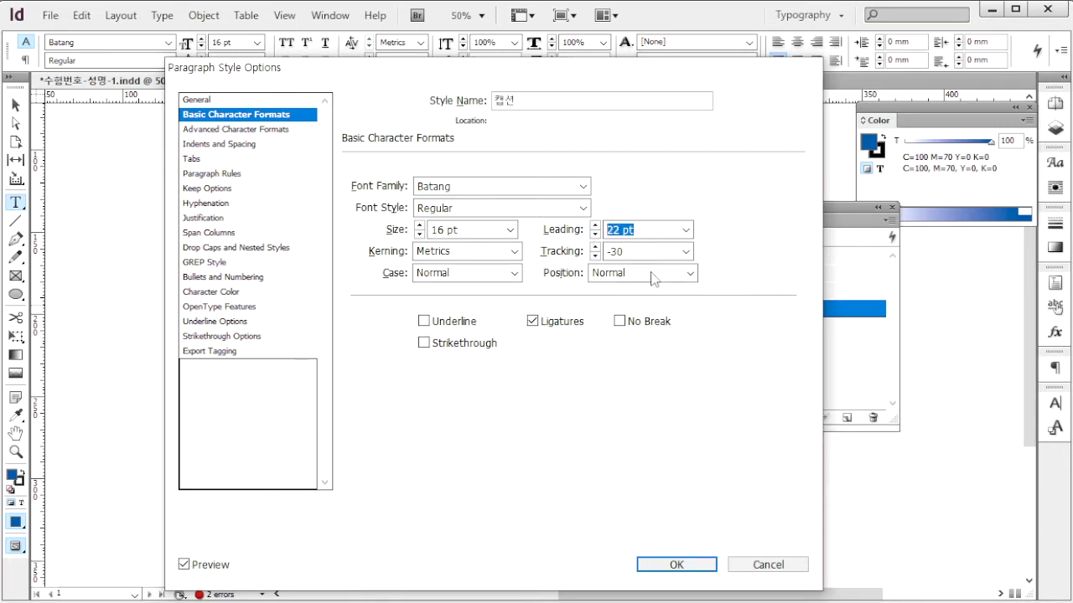
drag(628, 252, 551, 252)
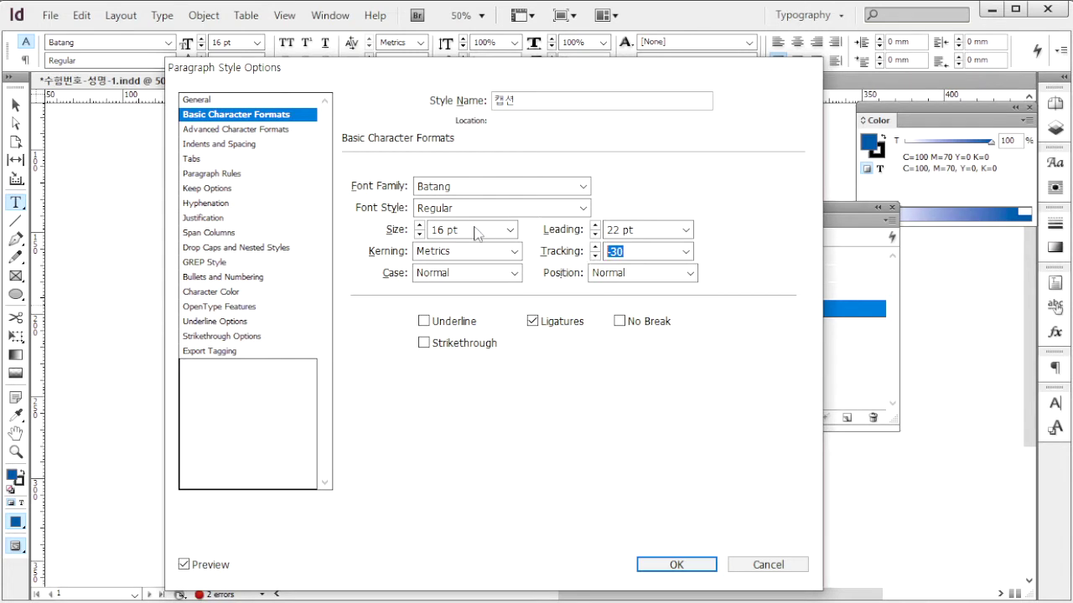
click(223, 292)
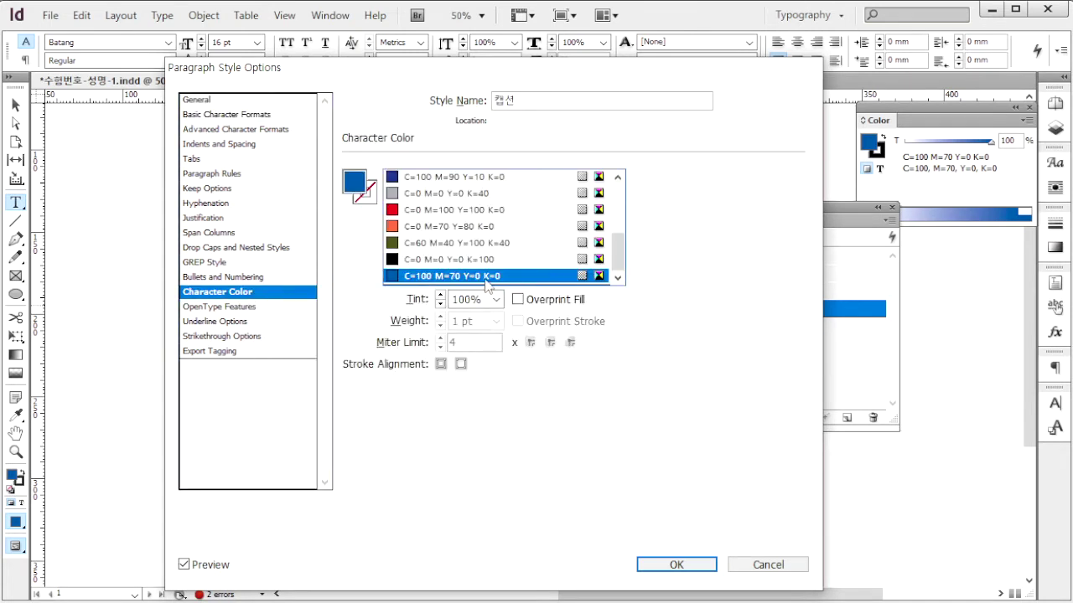
click(677, 566)
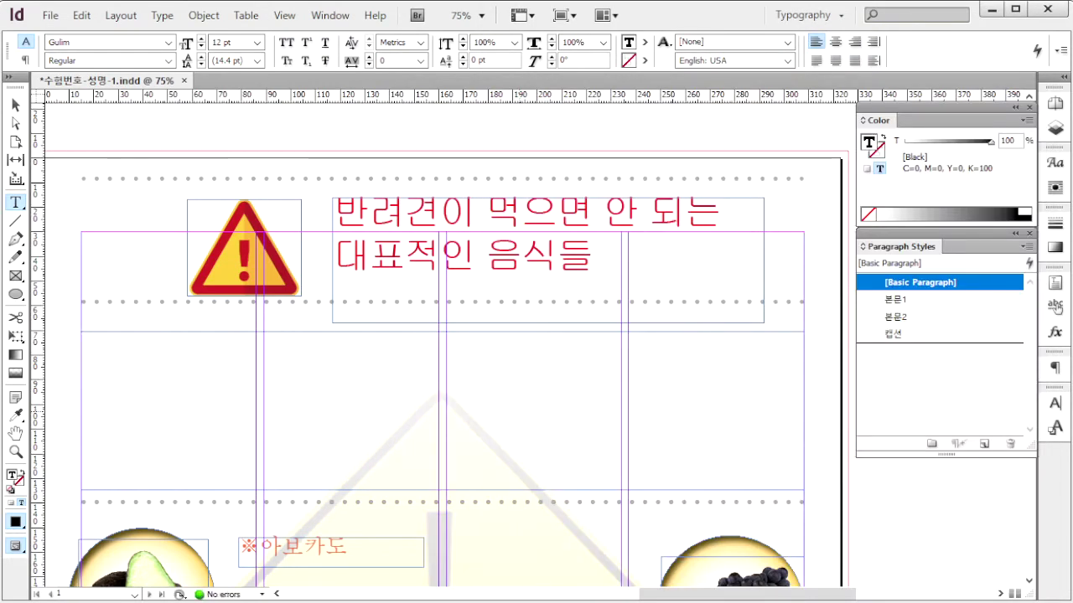
- Copy the introductory paragraph from 1급-5.txt in Notepad into the empty text frame below the title in InDesign
click(486, 482)
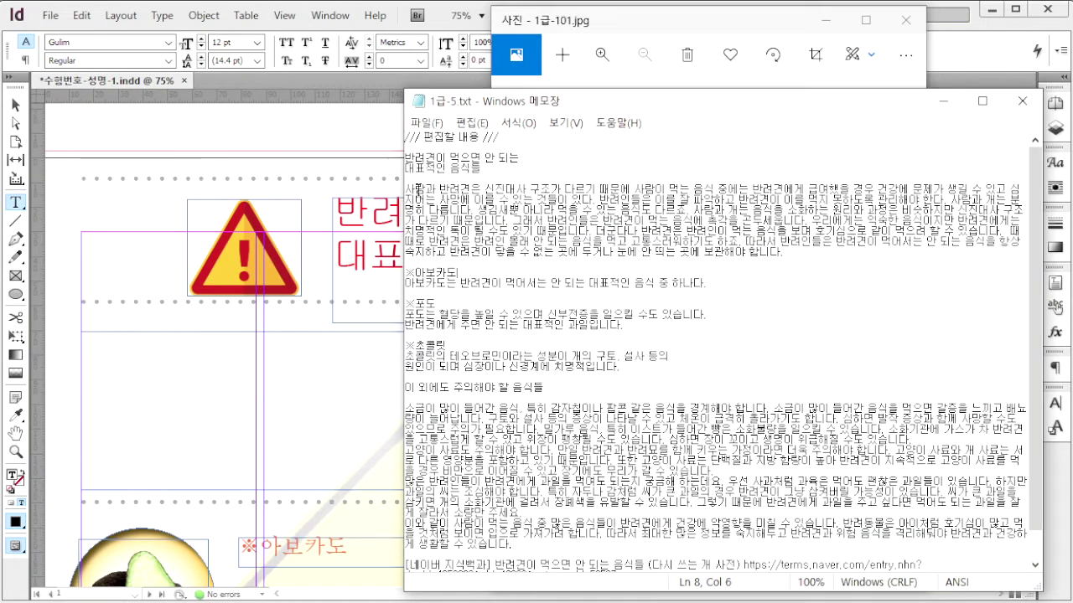
drag(406, 190, 790, 256)
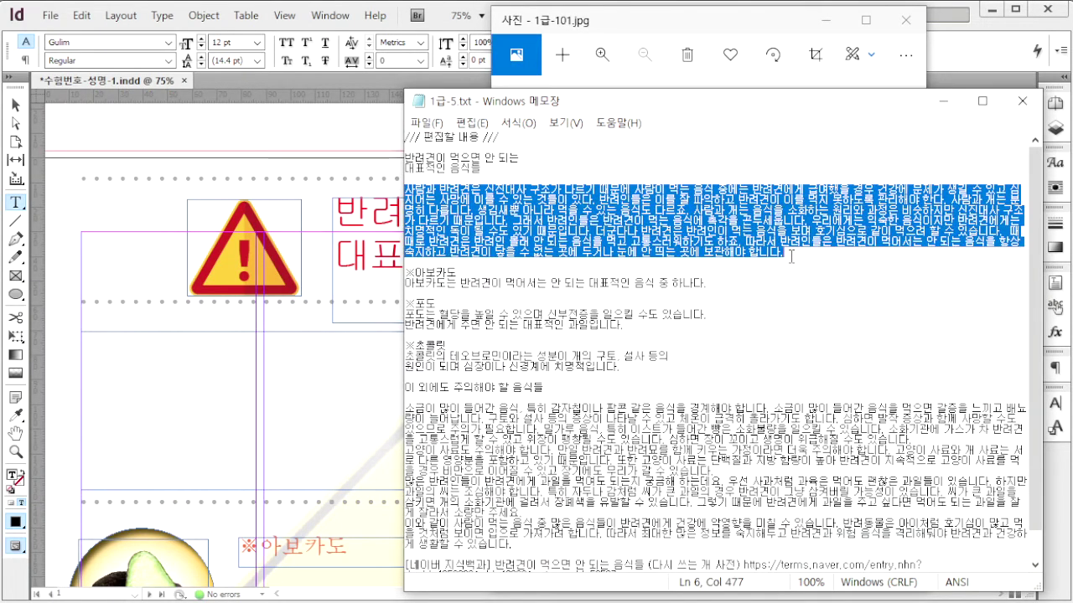
click(83, 405)
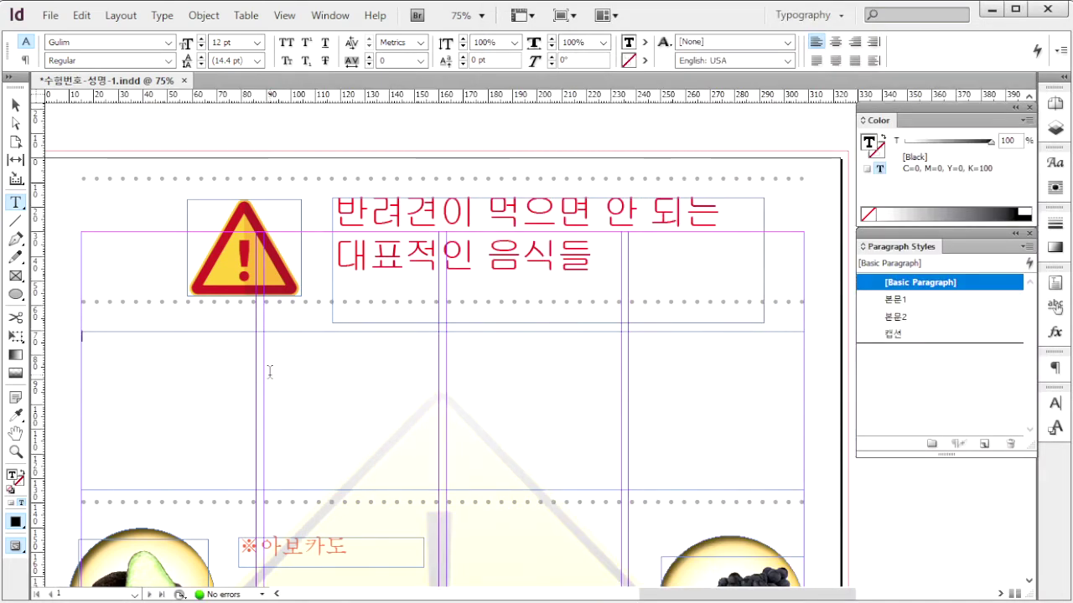
key(ctrl+v)
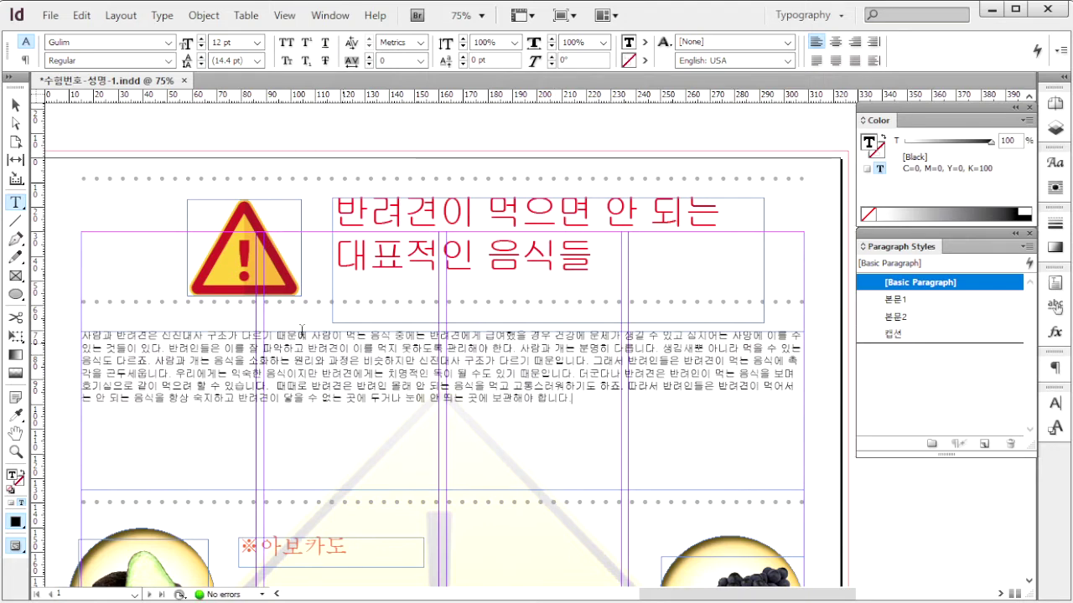
- Apply the 본문1 paragraph style to the whole introductory paragraph
drag(620, 422, 84, 334)
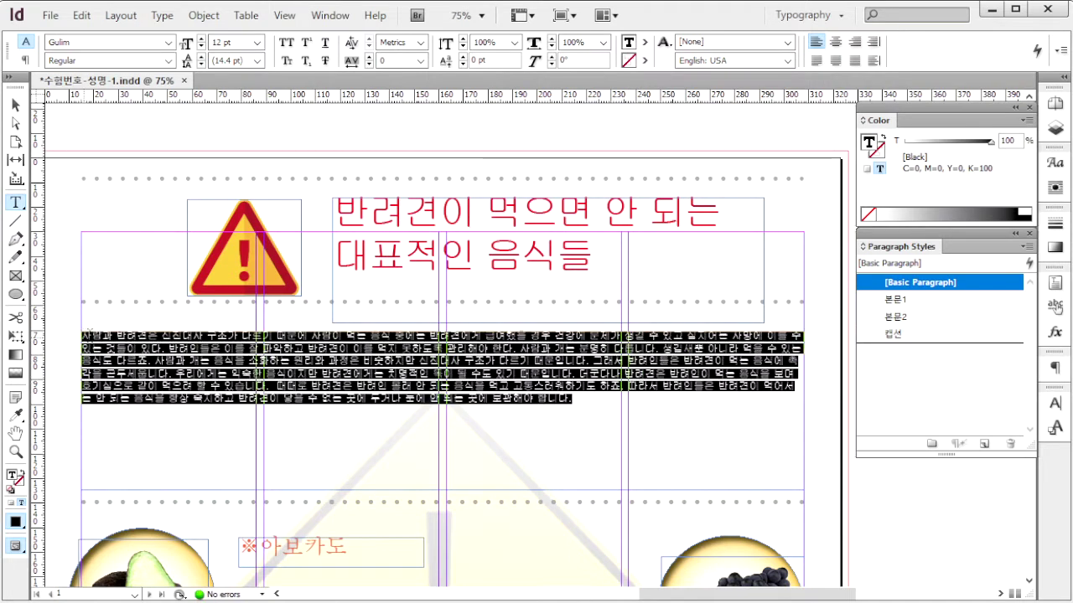
click(619, 431)
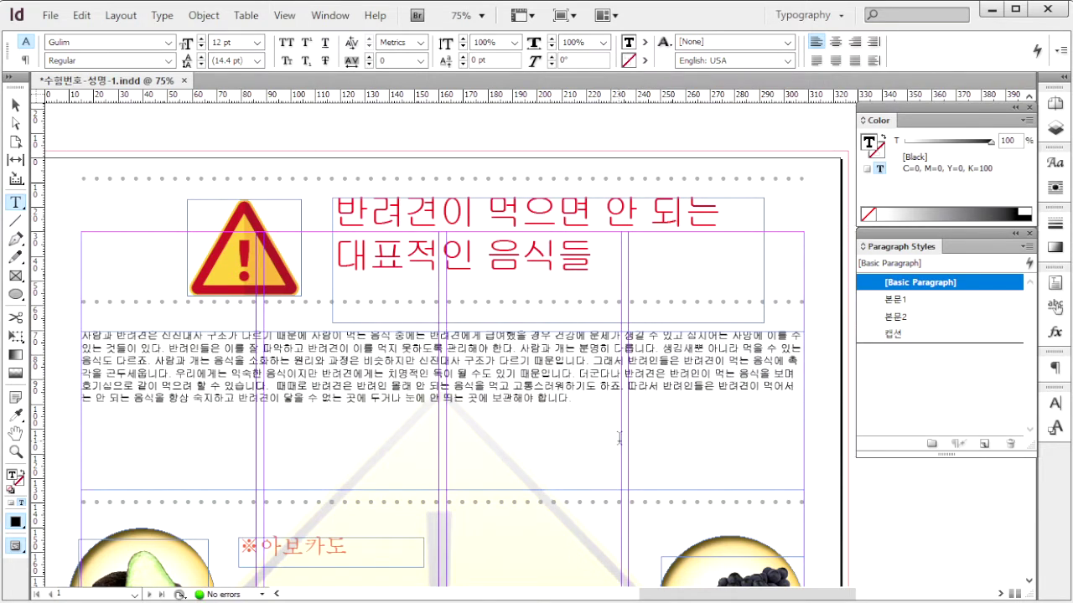
key(ctrl+a)
click(943, 300)
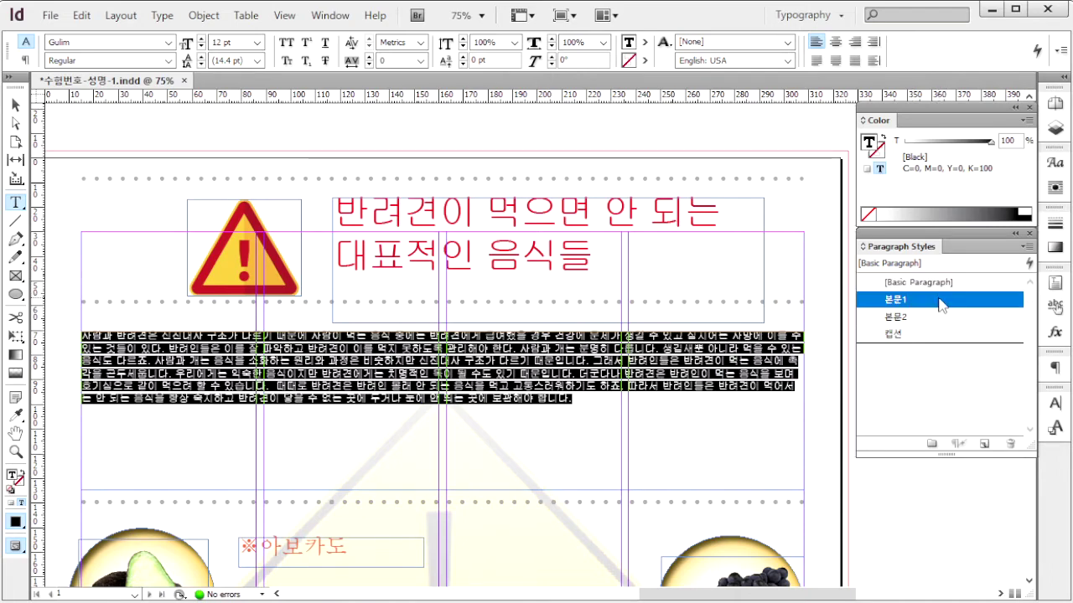
click(798, 479)
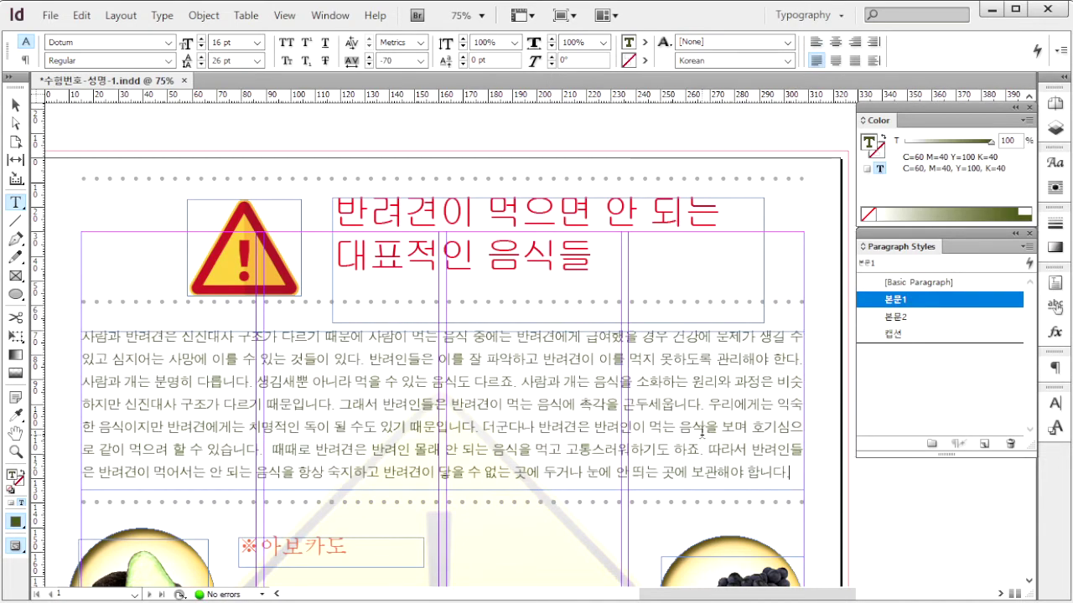
- Copy the long body text about other foods from 1급-5.txt into the text frame below the "이 외에도 주의해야 할 음식들" heading
scroll(701, 424, down, 4)
scroll(701, 423, down, 2)
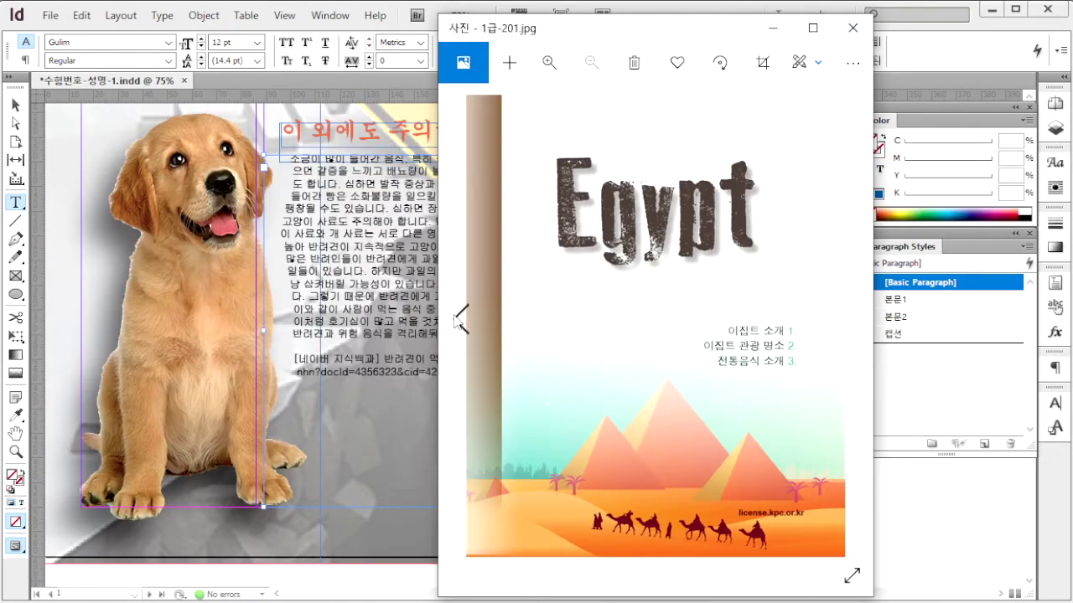
key(Left)
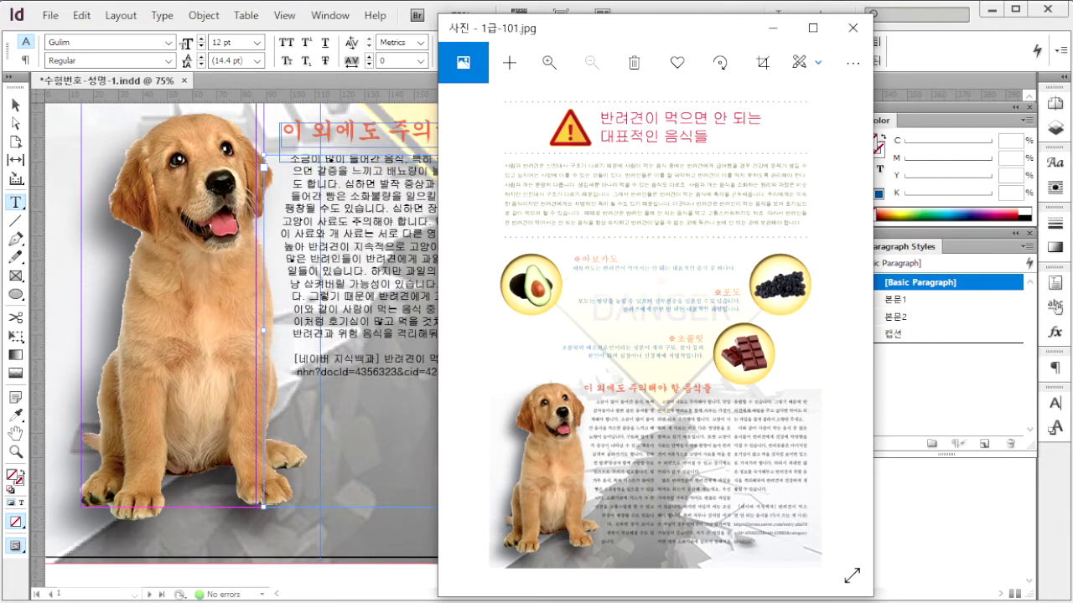
key(alt+Tab)
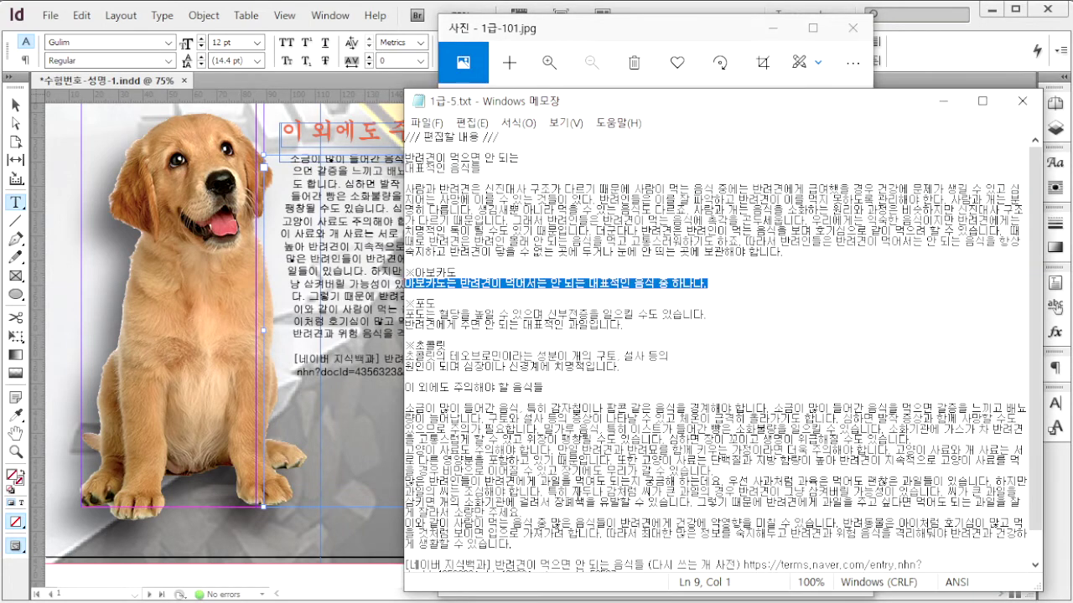
click(572, 488)
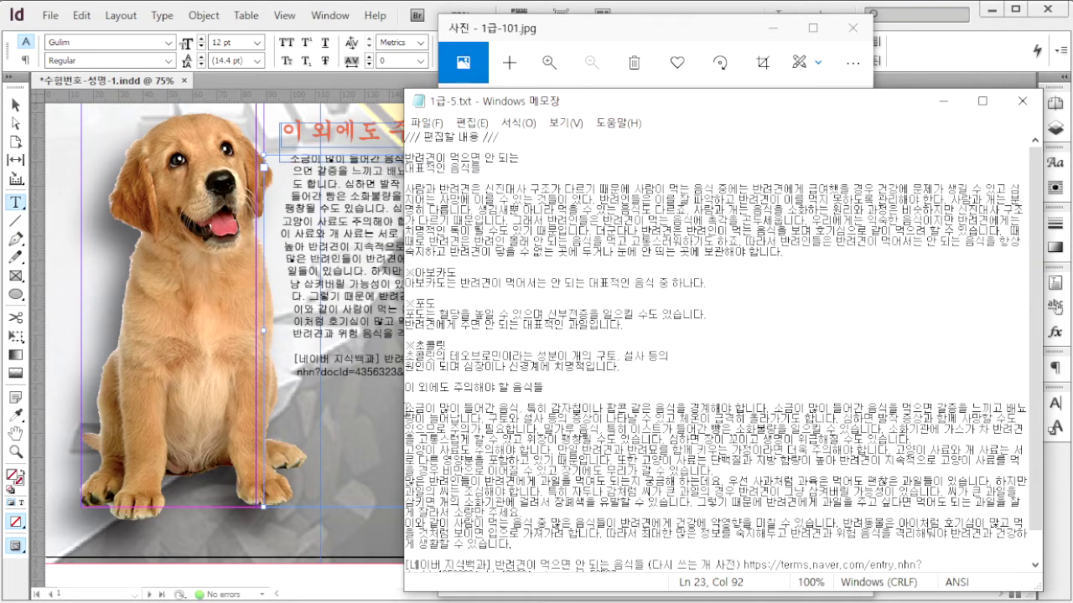
drag(406, 408, 934, 544)
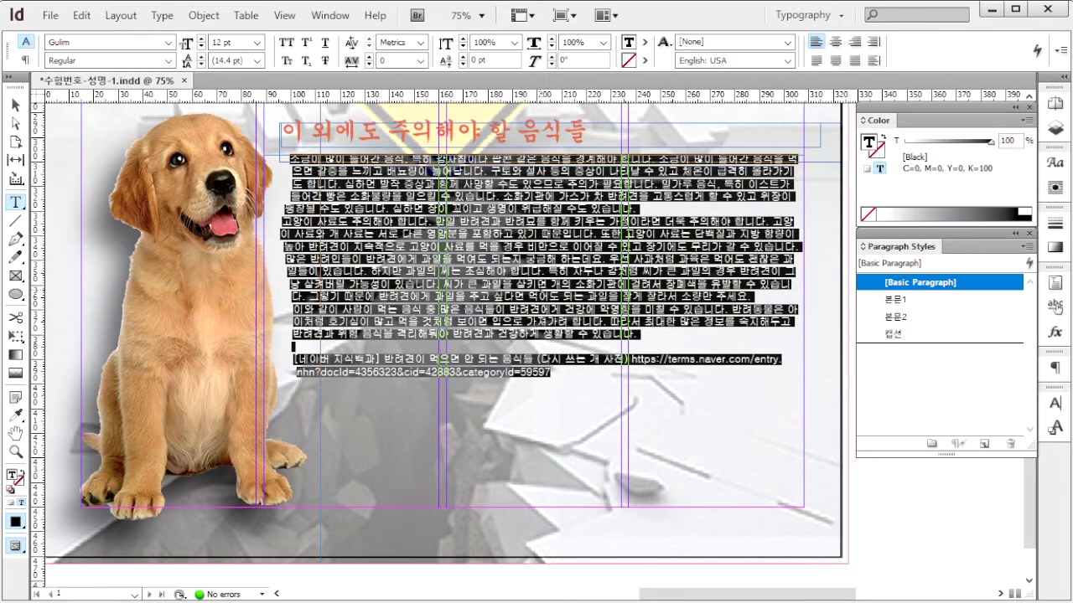
- Apply the 본문2 paragraph style to the body text beside the dog and split its frame into three columns
scroll(662, 371, right, 3)
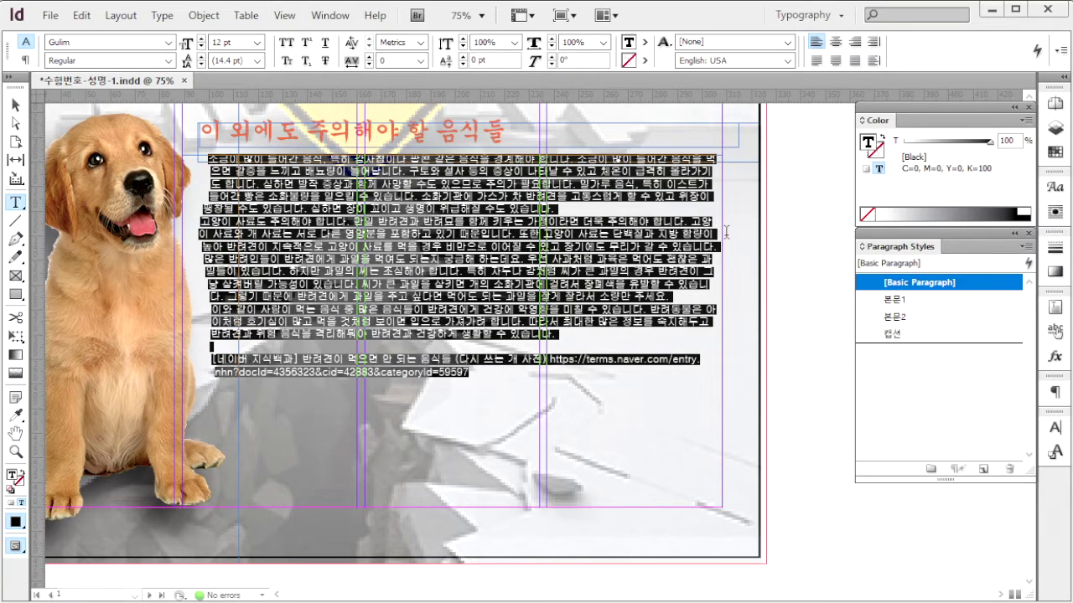
click(928, 318)
key(Escape)
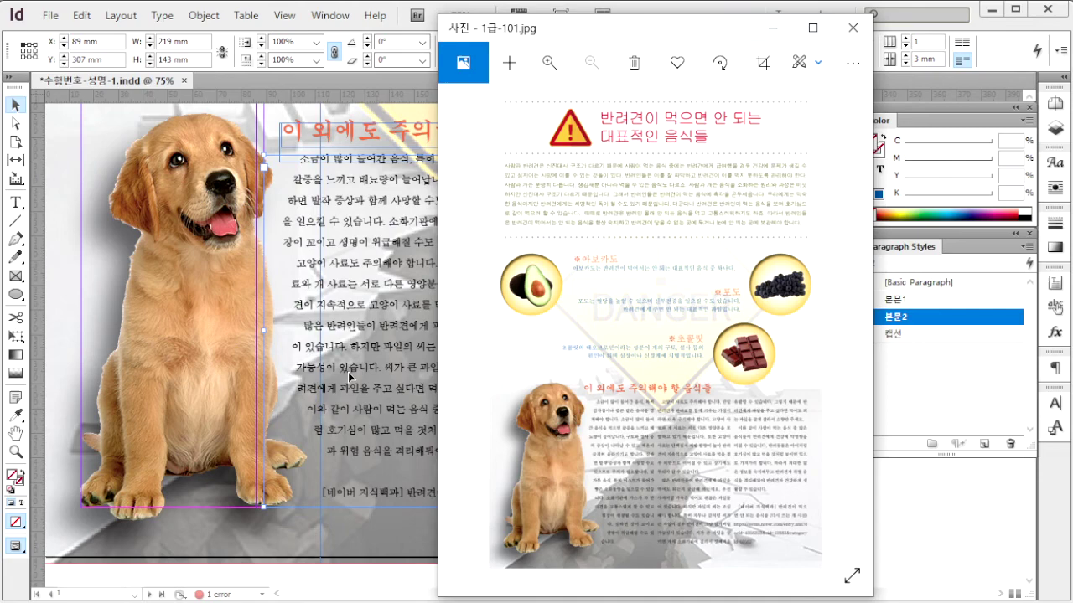
click(905, 37)
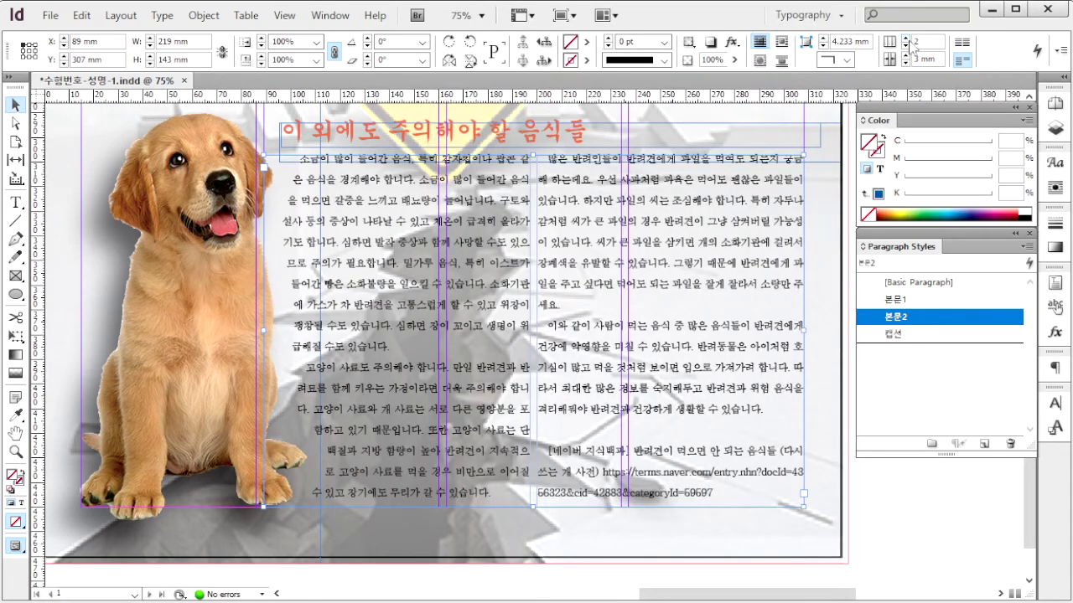
click(905, 38)
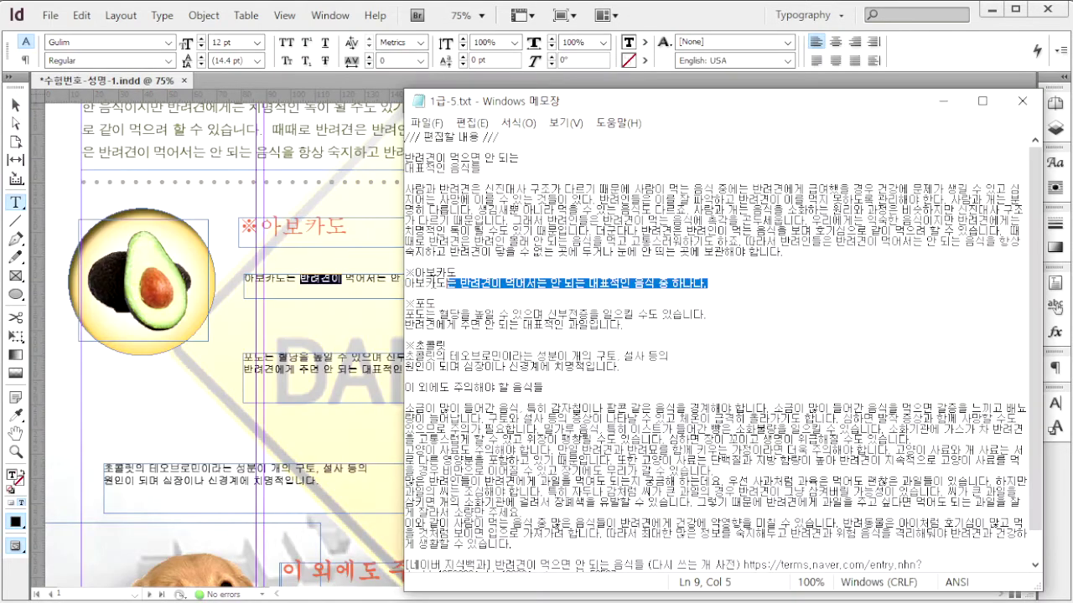
- Apply the 캡션 paragraph style to the avocado, grape and chocolate description frames together
click(383, 285)
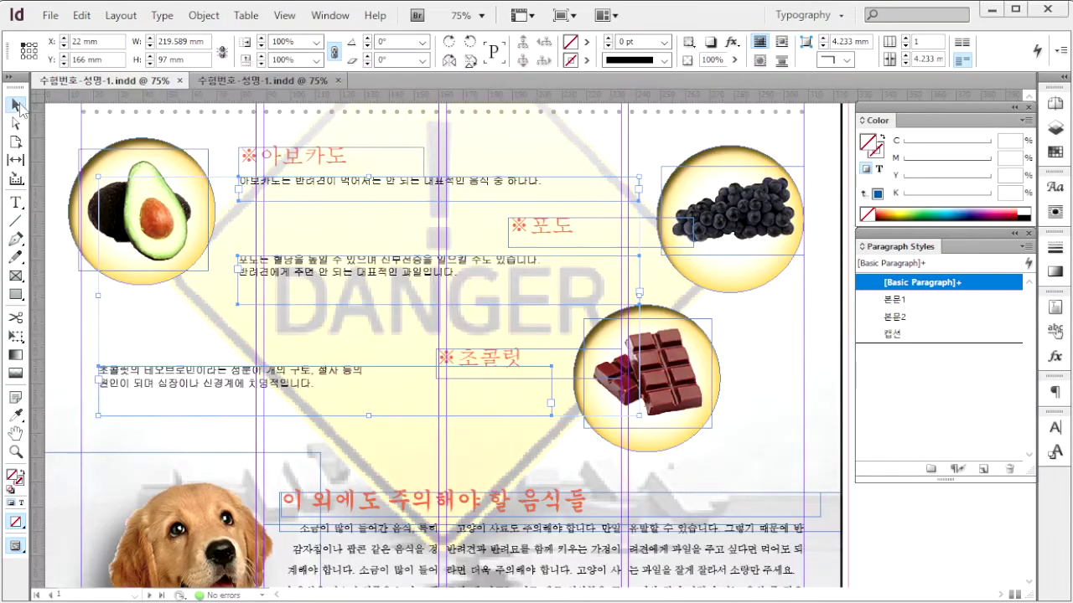
click(344, 191)
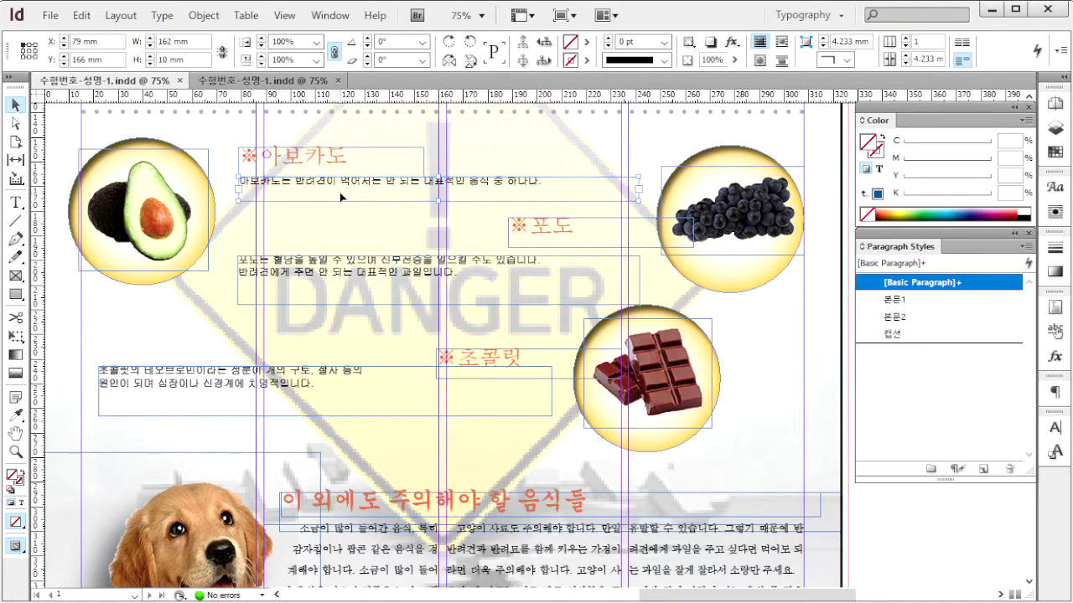
shift+click(345, 268)
shift+click(293, 382)
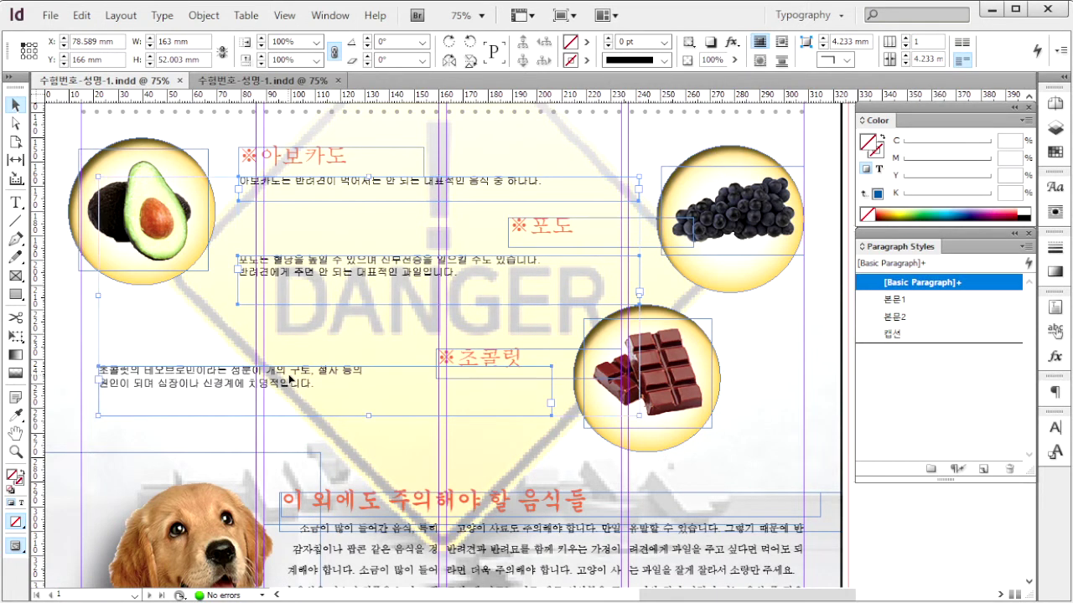
click(927, 336)
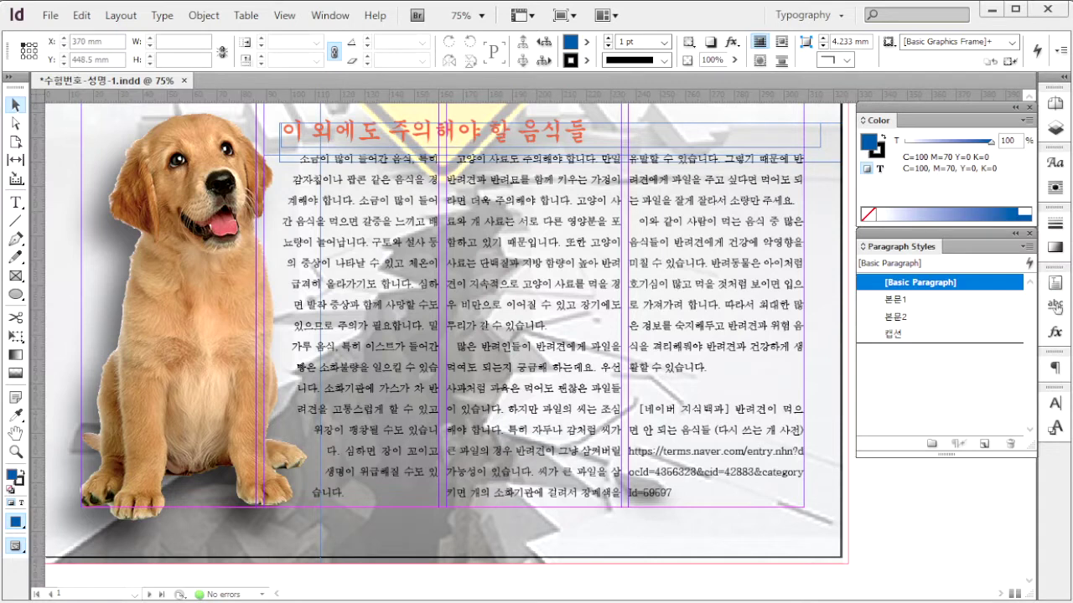
- Export the layout to 수험번호-성명-1.pdf as Adobe PDF (Print) with all printer's marks, and close the document
key(ctrl+e)
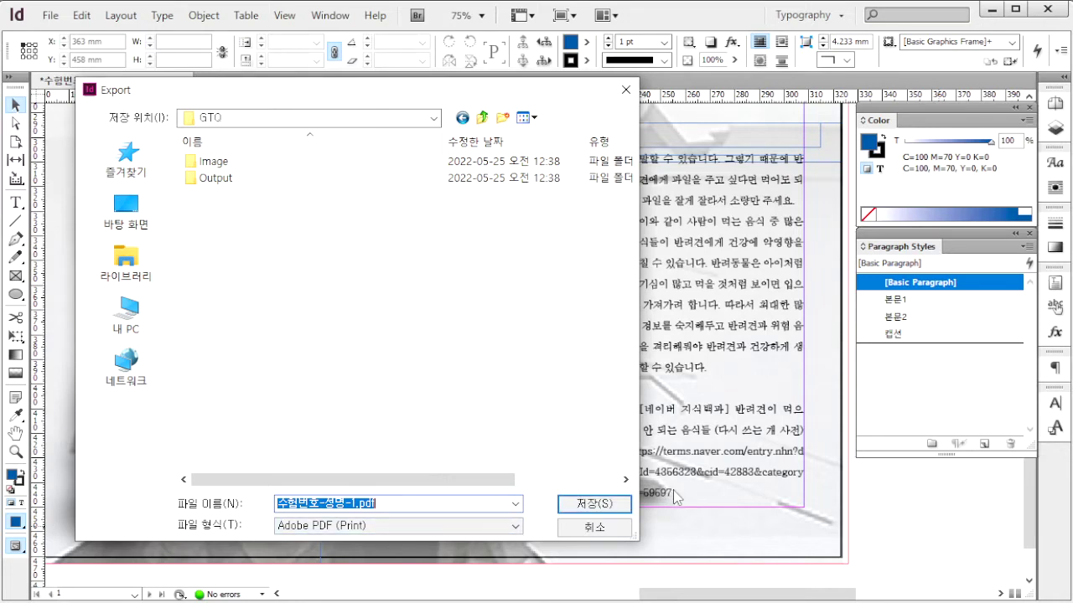
key(Return)
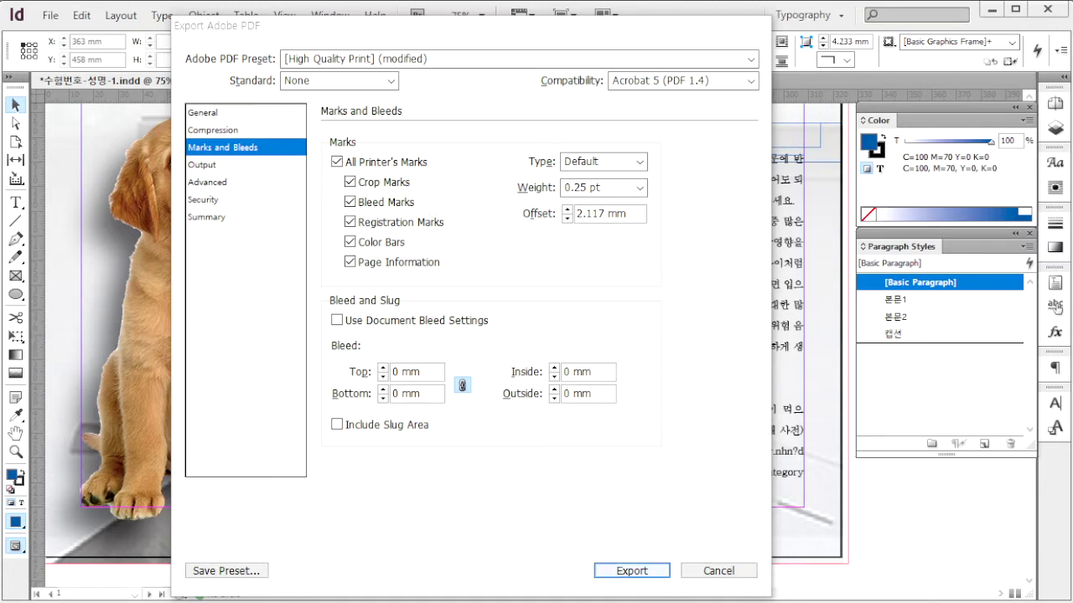
click(632, 571)
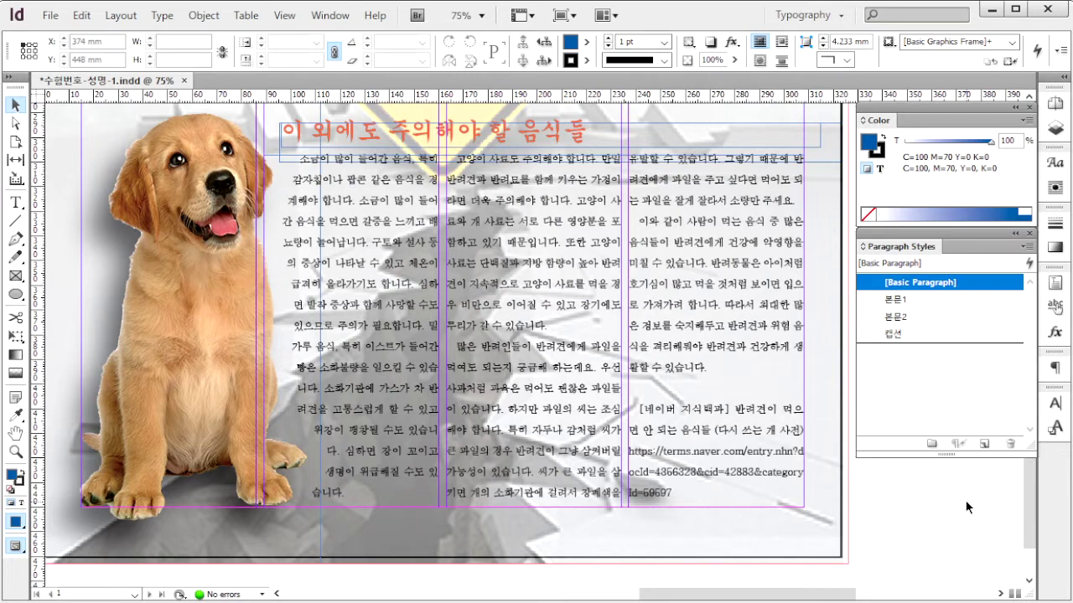
key(ctrl+d)
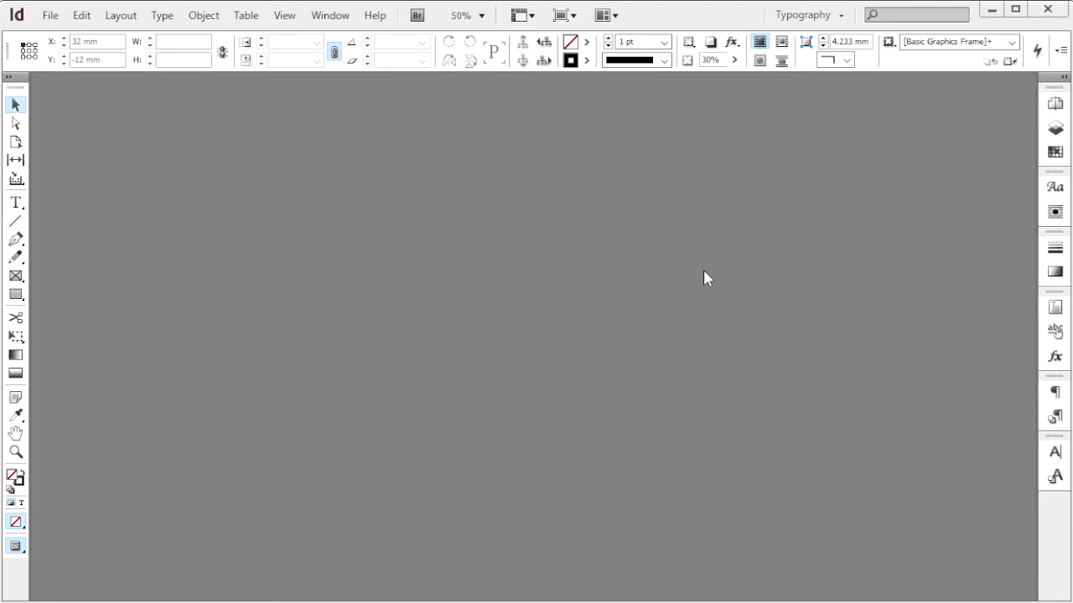
- Start a new document with 6 pages, a width of 160 mm and a height of 195 mm
key(ctrl+n)
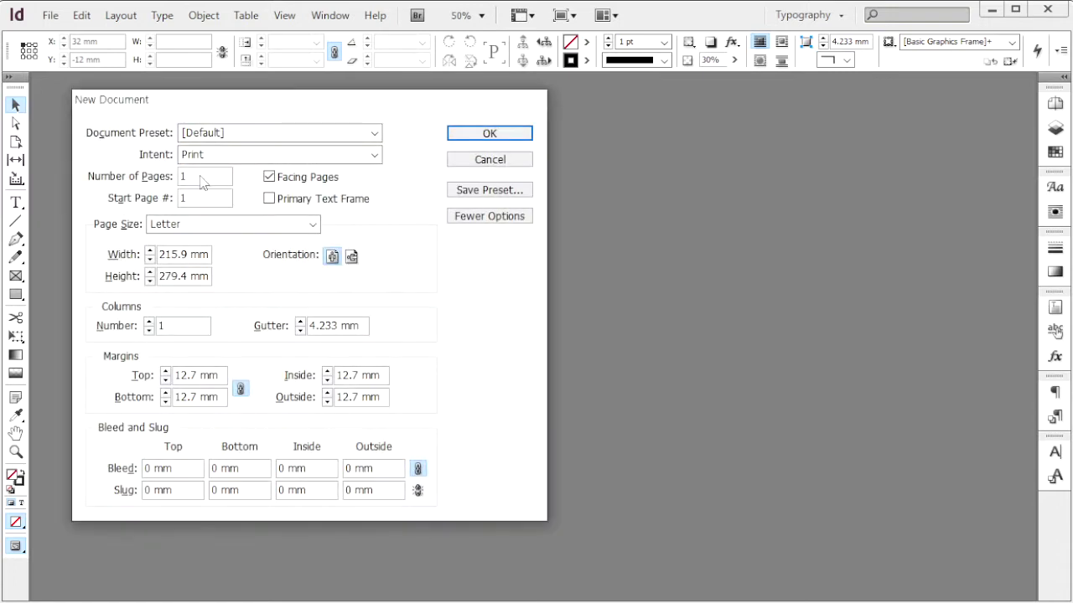
text(6)
key(Tab)
key(Tab)
key(Tab)
key(Tab)
text(160)
key(Tab)
text(19)
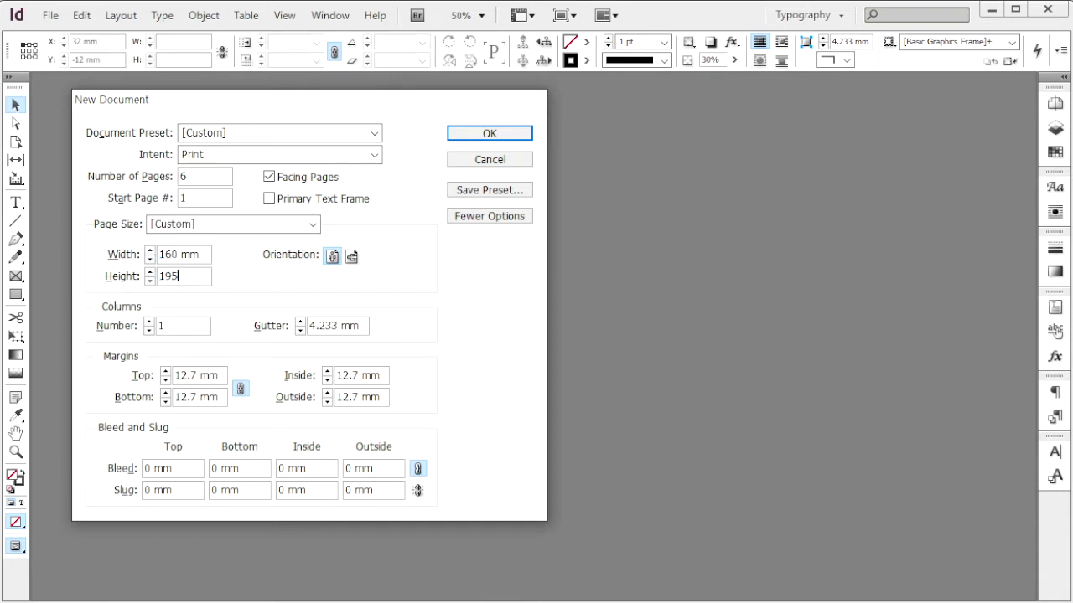
- Set the new document to 2 columns with a 4 mm gutter
key(Tab)
key(Tab)
text(2)
key(Tab)
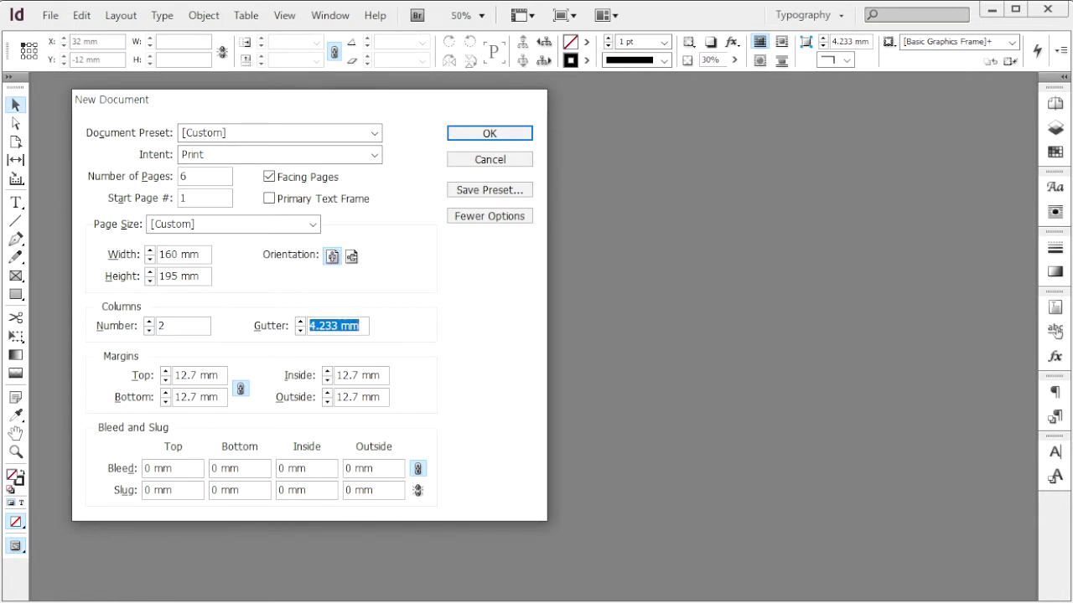
text(4)
key(Tab)
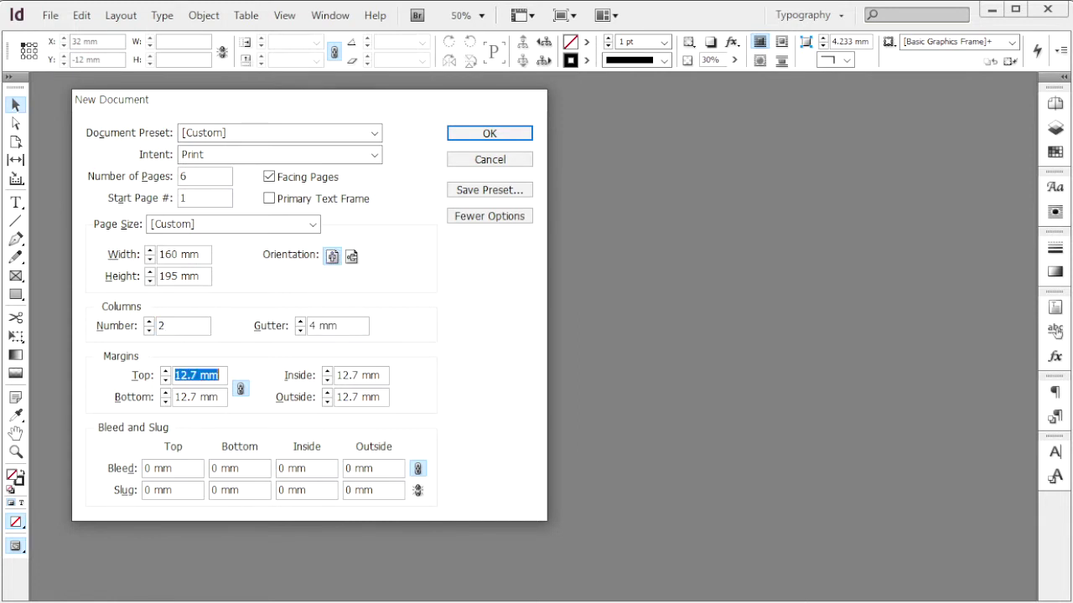
- Set all margins to 20 mm and the bleed to 3 mm on every side, and create the document
text(20)
key(Tab)
key(Tab)
key(Tab)
key(Tab)
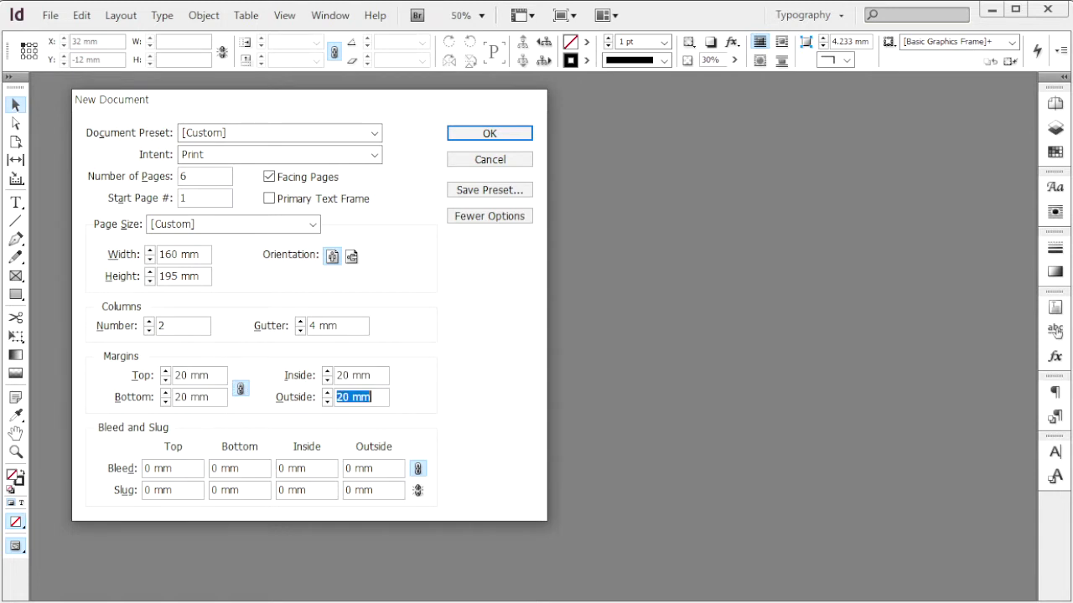
key(Tab)
text(3)
key(Tab)
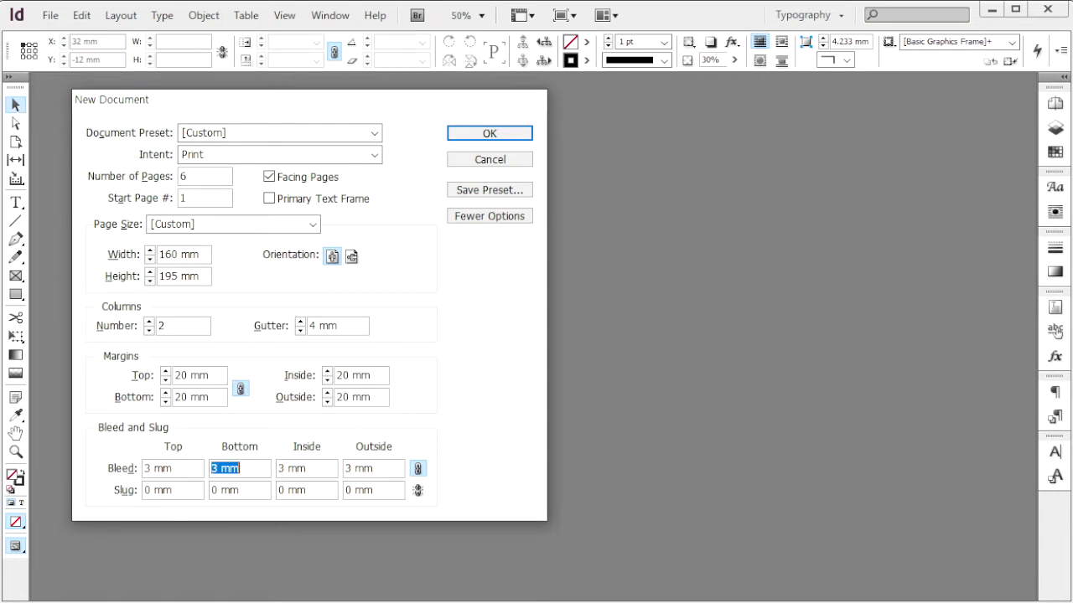
click(499, 136)
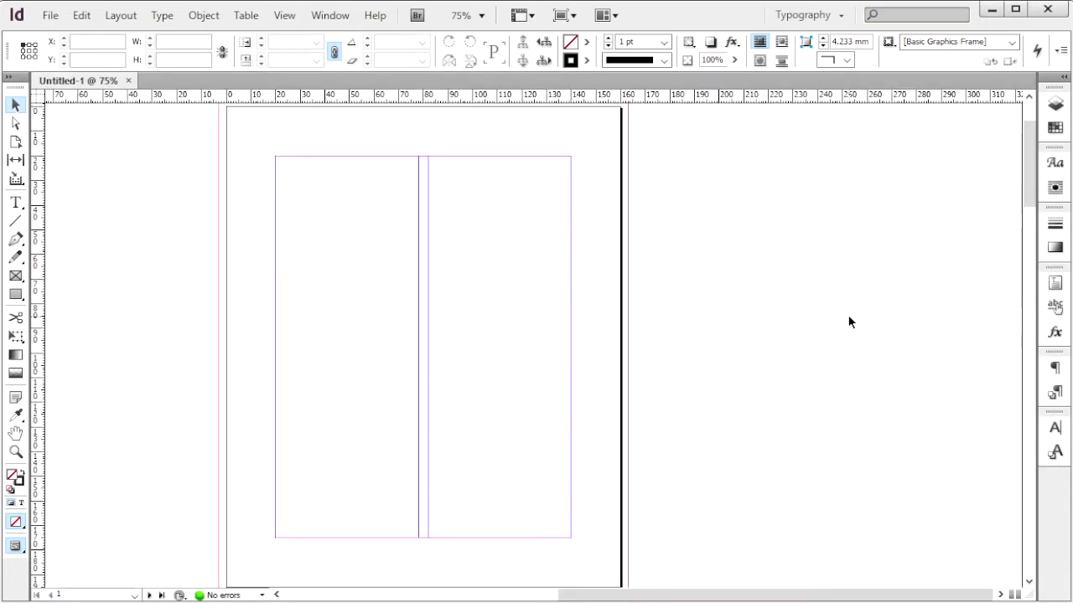
- Disallow document page shuffling and move page 6 beside page 1 so the pages form three two-page spreads
key(F12)
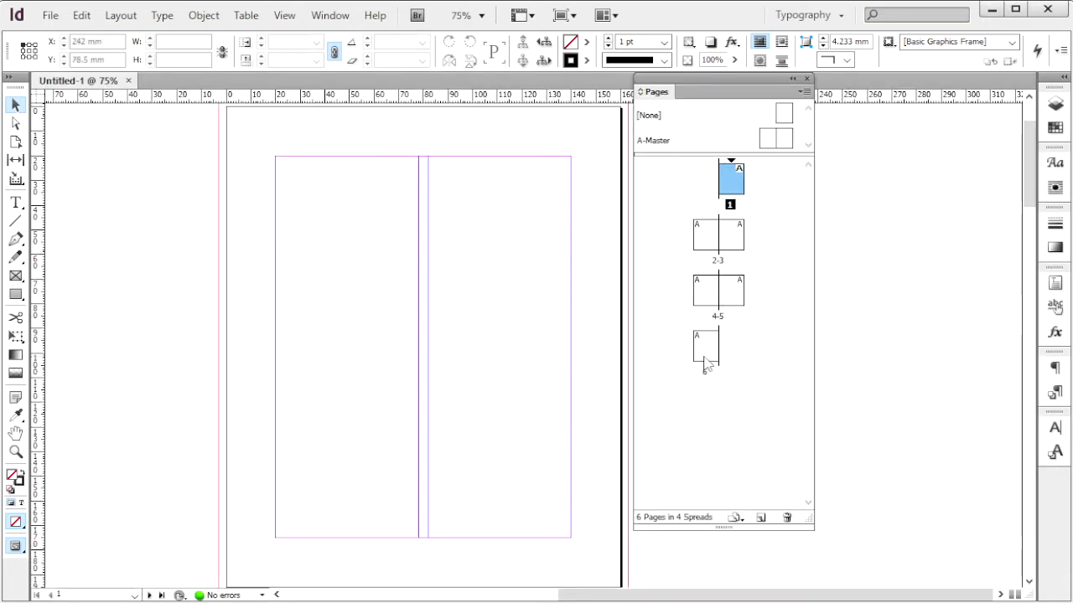
right_click(706, 351)
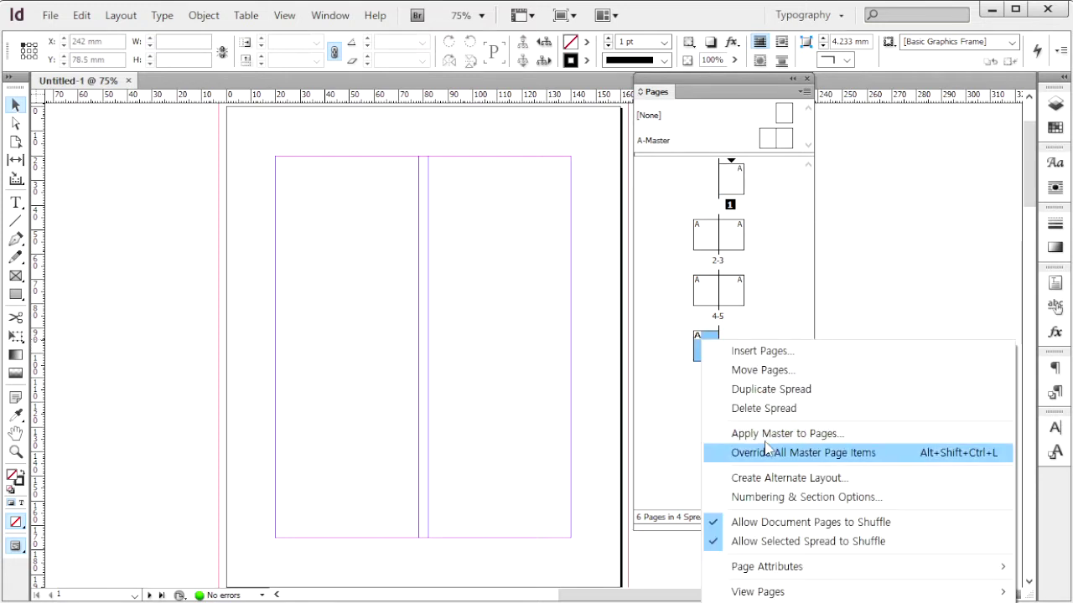
click(787, 522)
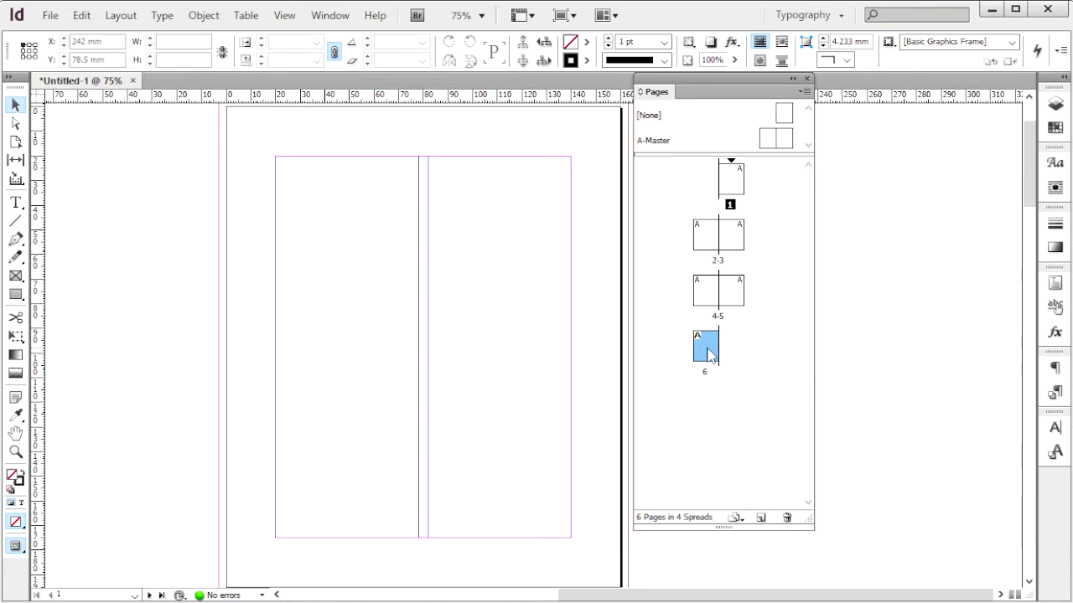
drag(708, 352, 718, 193)
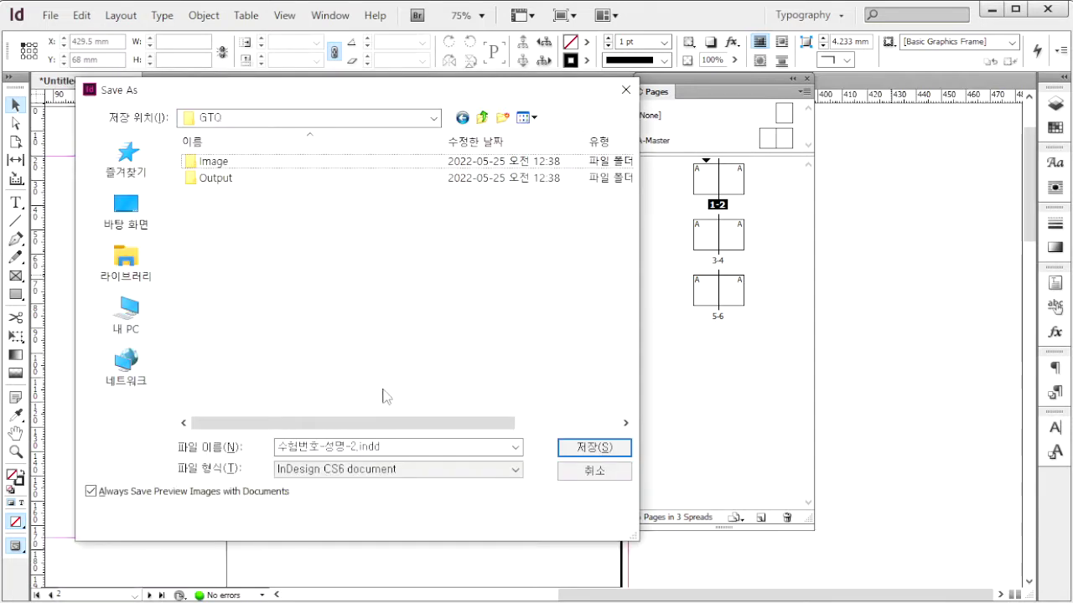
- Save the document as 수험번호-성명-2.indd in the GTO folder
click(417, 455)
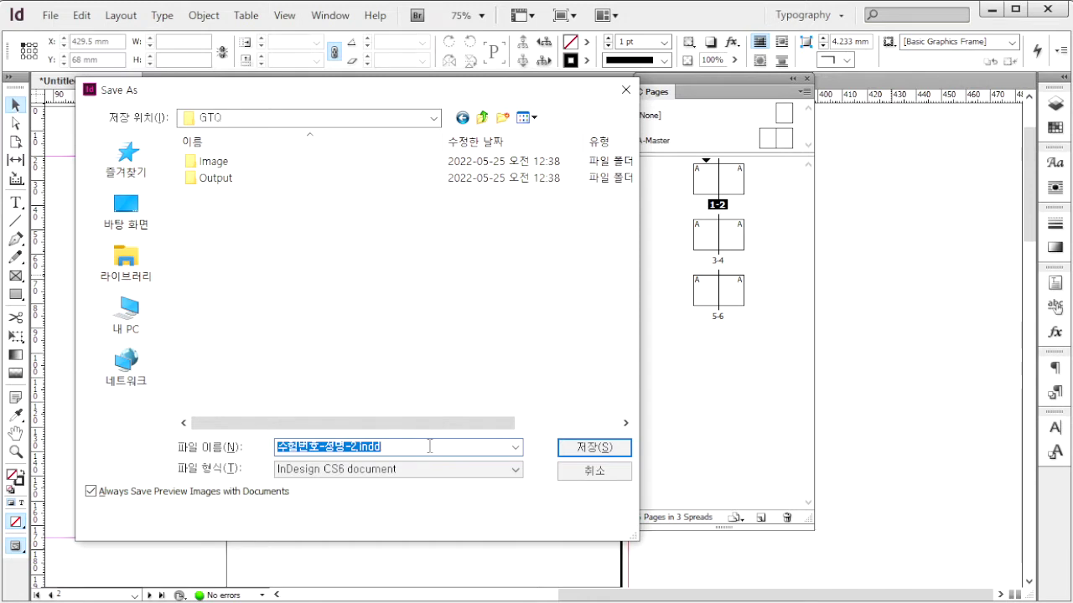
click(597, 448)
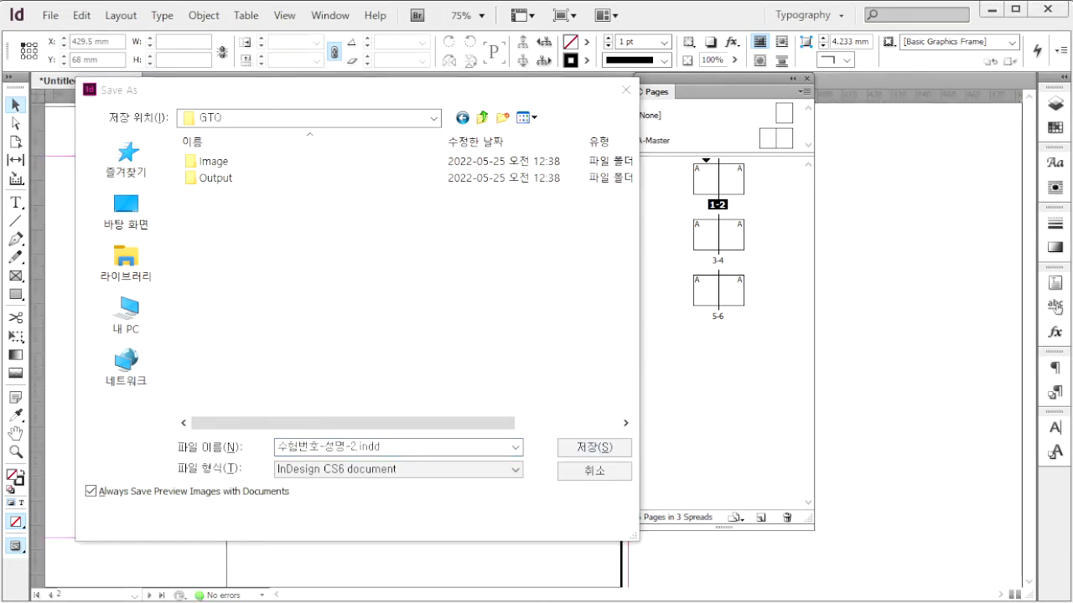
- On the left A-Master page, insert a current page number marker in a centred text frame below the bottom margin
click(766, 139)
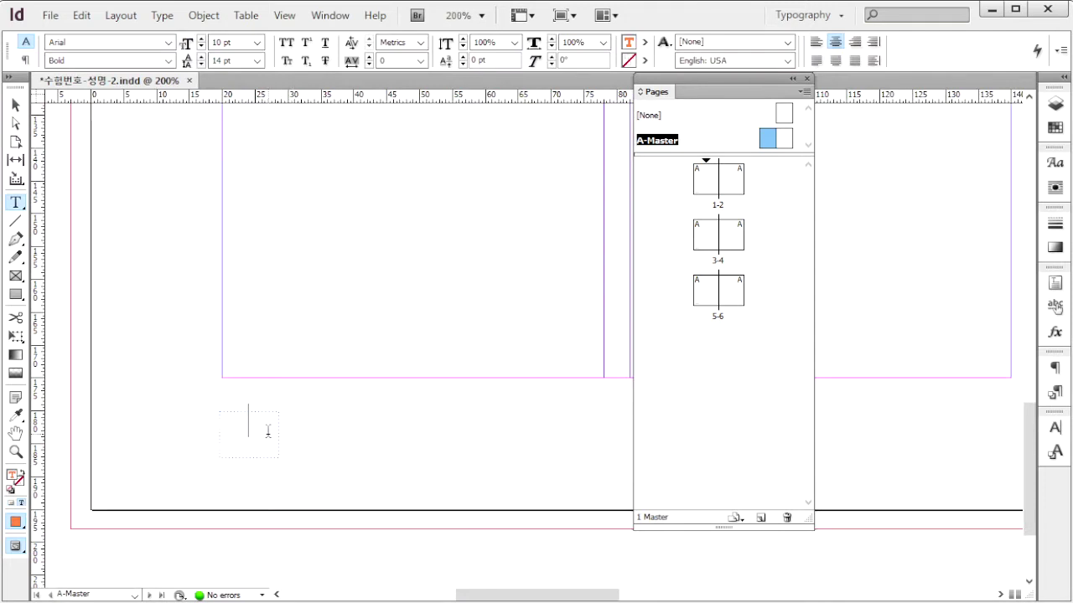
click(162, 16)
mouse_move(375, 475)
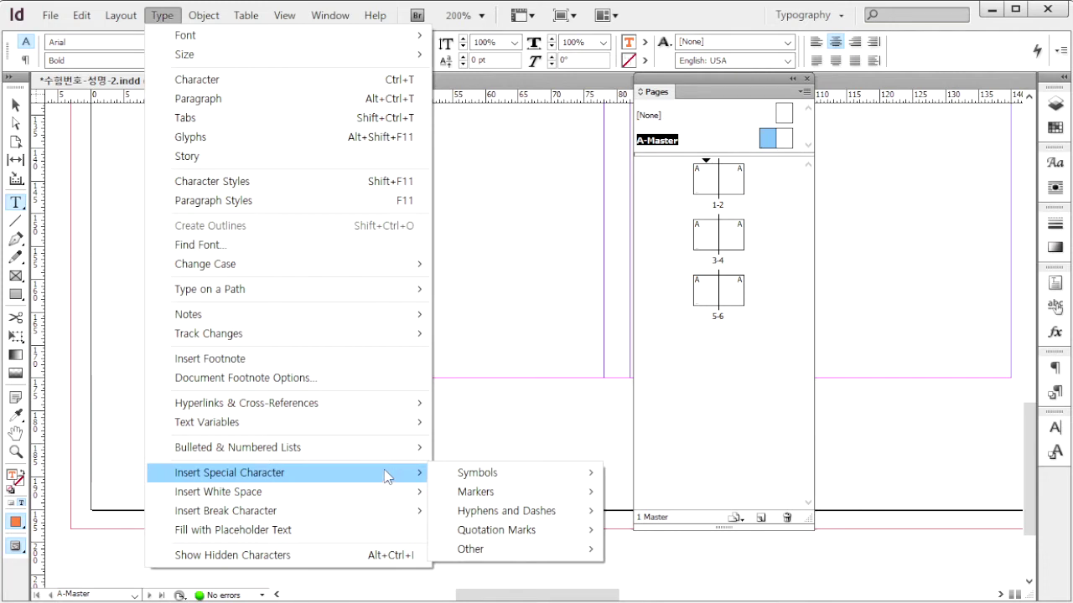
mouse_move(492, 495)
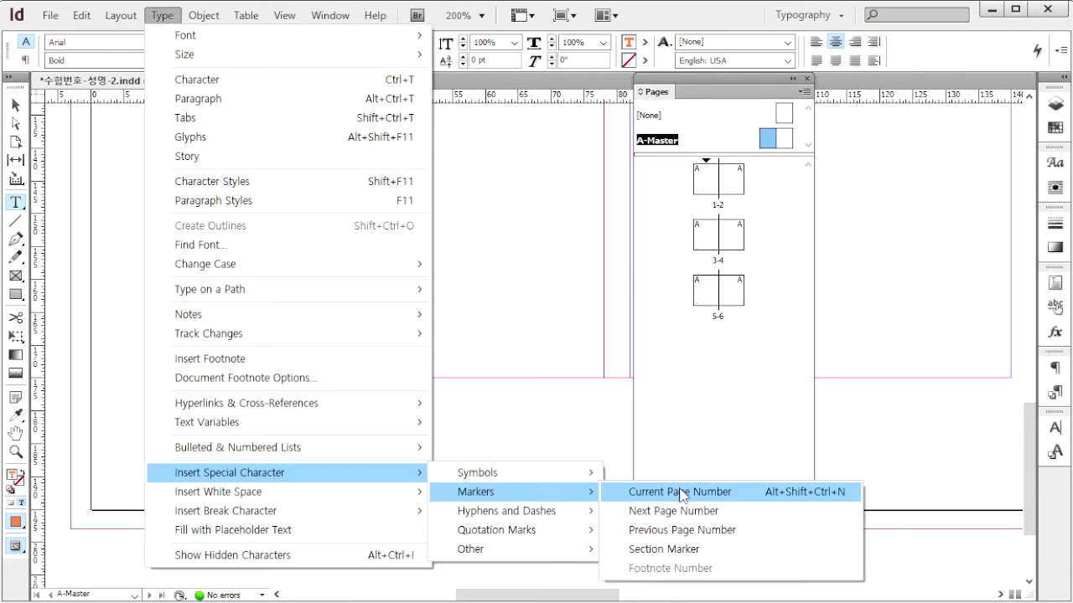
click(679, 493)
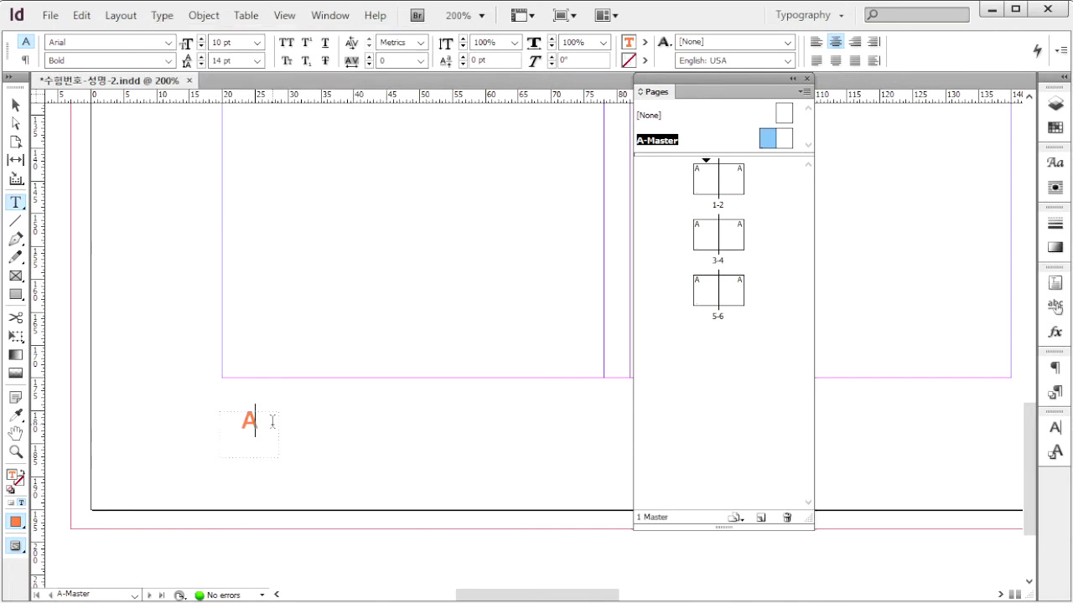
- Check the page number marker's font, style and size, and open its colour values
drag(78, 42, 35, 57)
drag(242, 41, 191, 37)
key(F6)
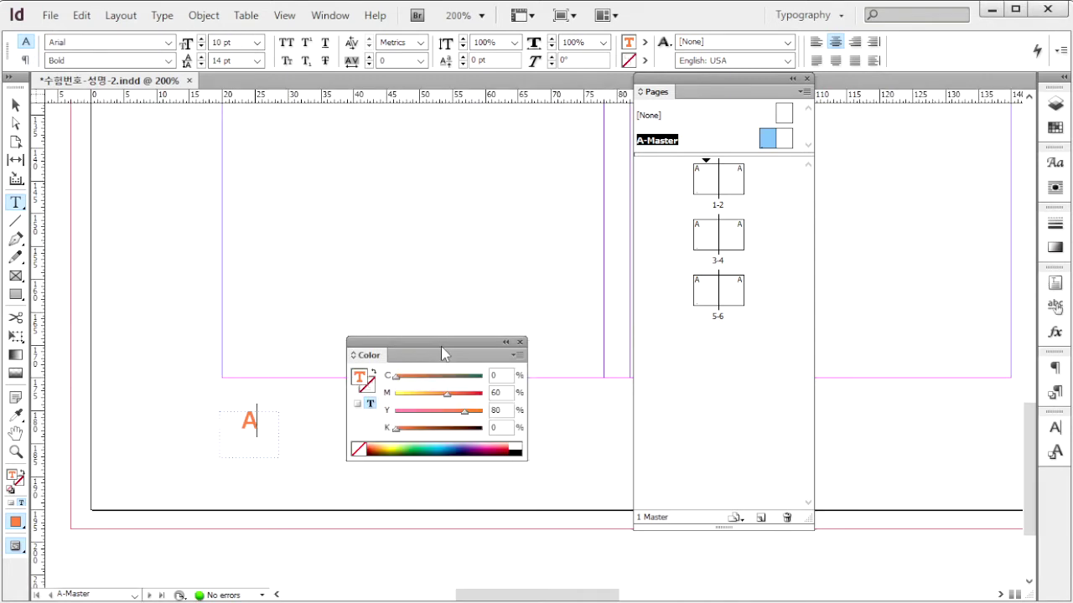
- Finish checking the marker's colour values and copy the page number frame to the outer bottom corner of the right A-Master page
click(503, 393)
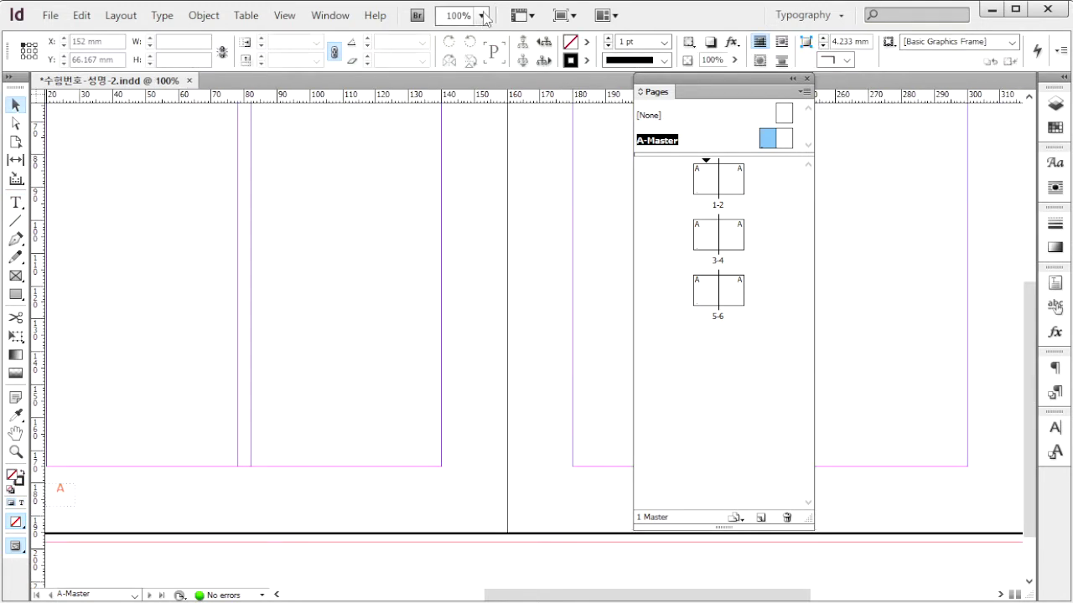
click(482, 15)
click(477, 112)
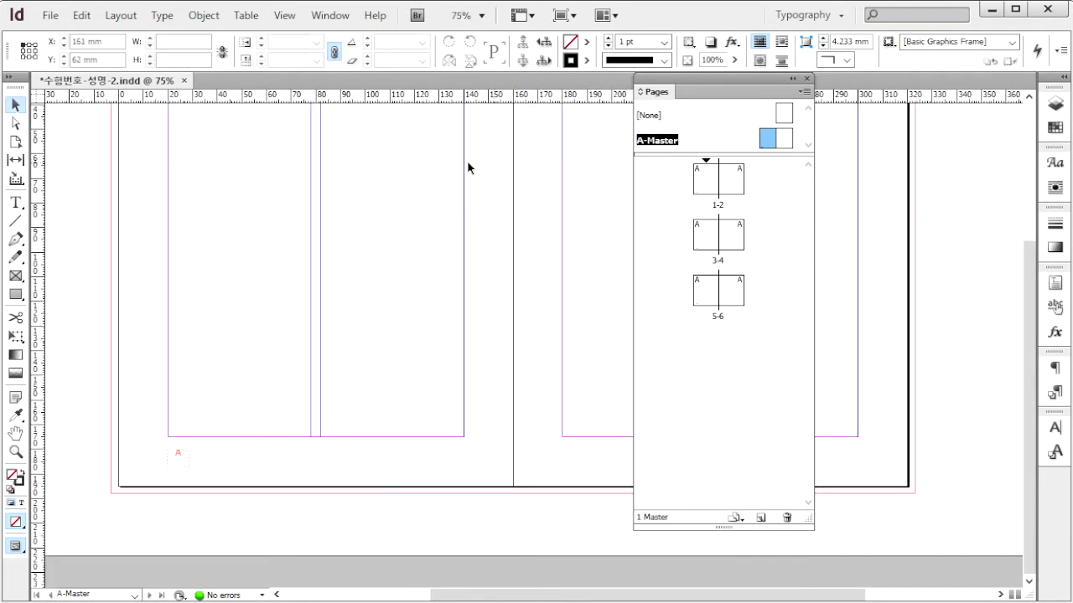
click(204, 471)
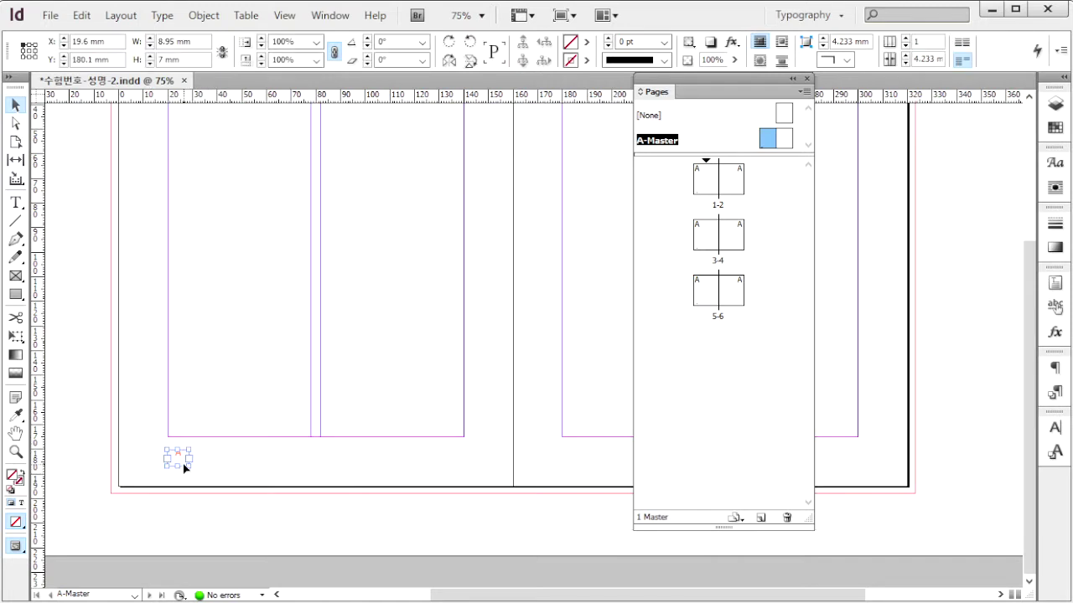
drag(182, 462, 856, 484)
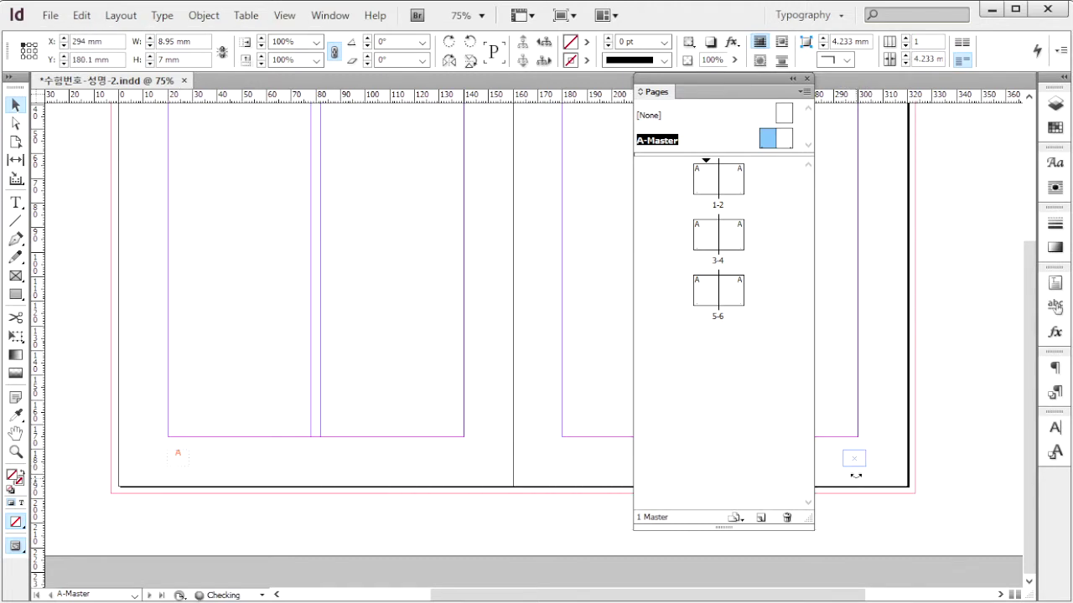
- Check the page numbers on spread 1-2 and view the reference image 1급-201.jpg from the Output folder
double_click(705, 192)
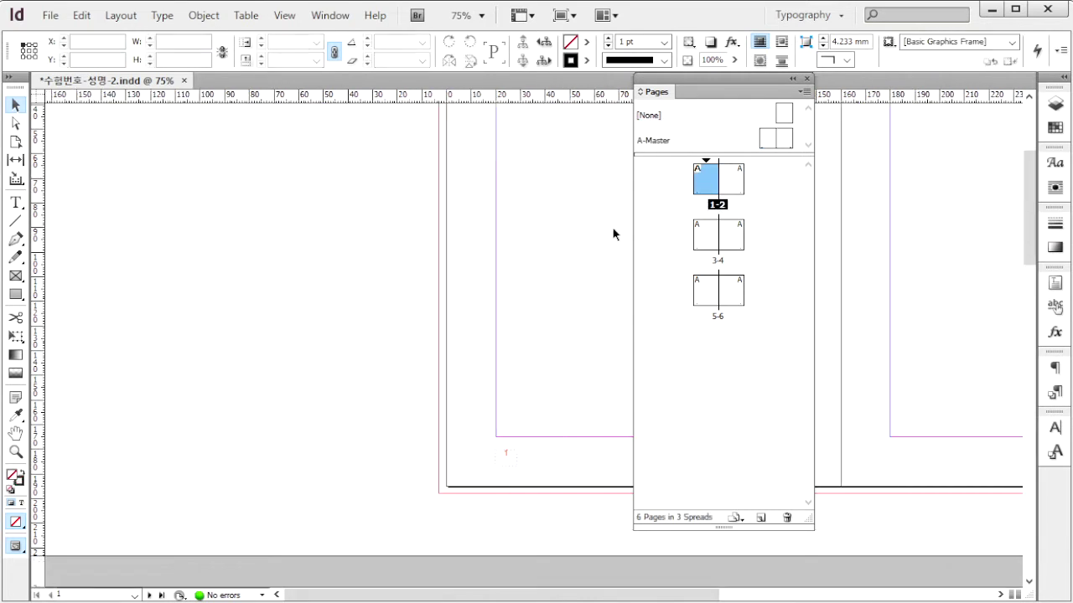
drag(555, 268, 191, 274)
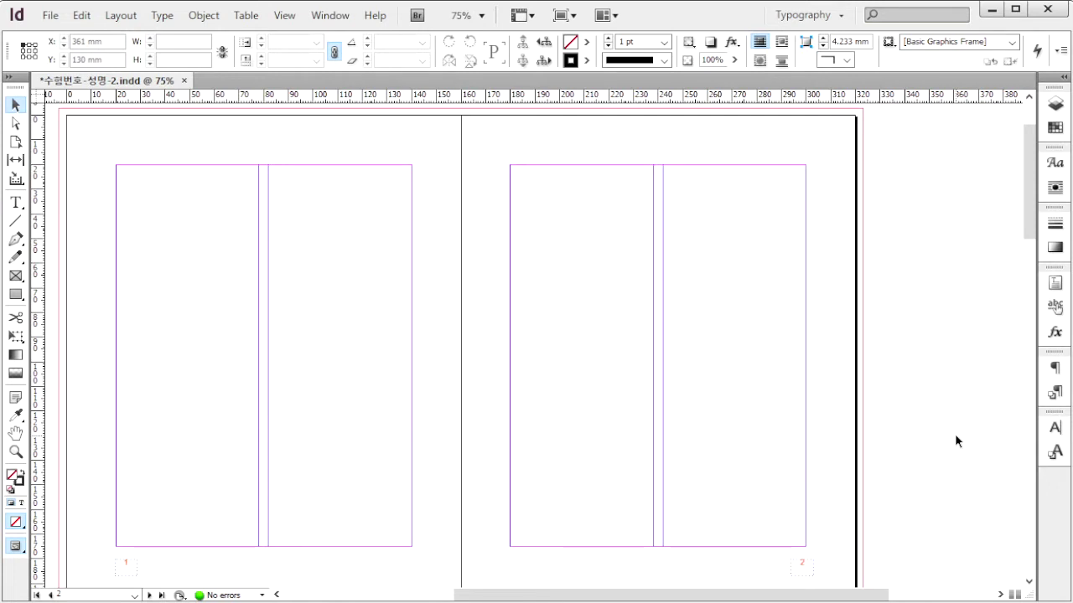
key(ctrl+d)
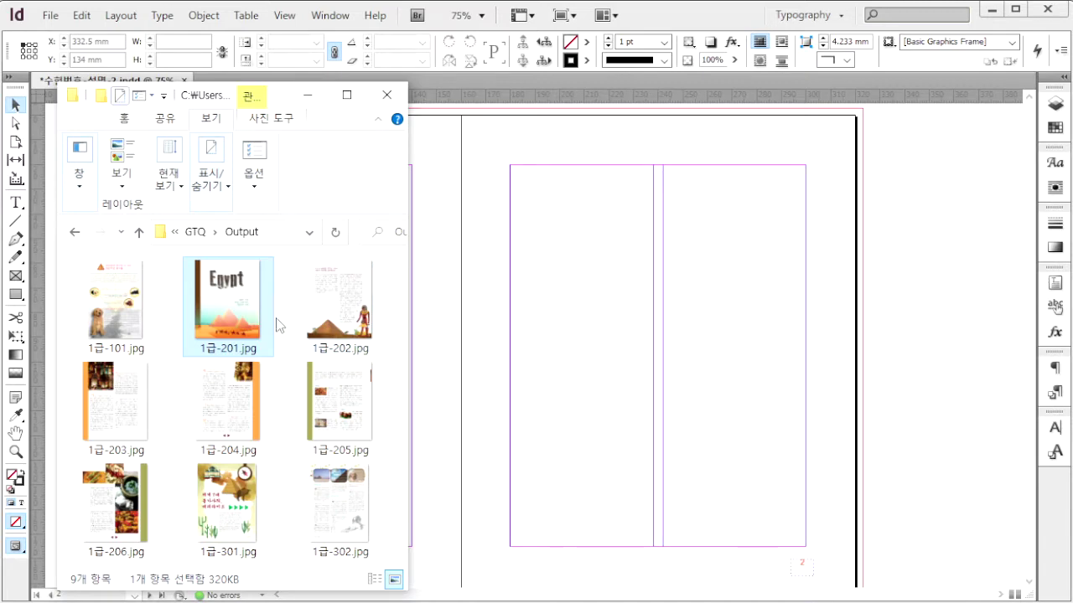
double_click(234, 320)
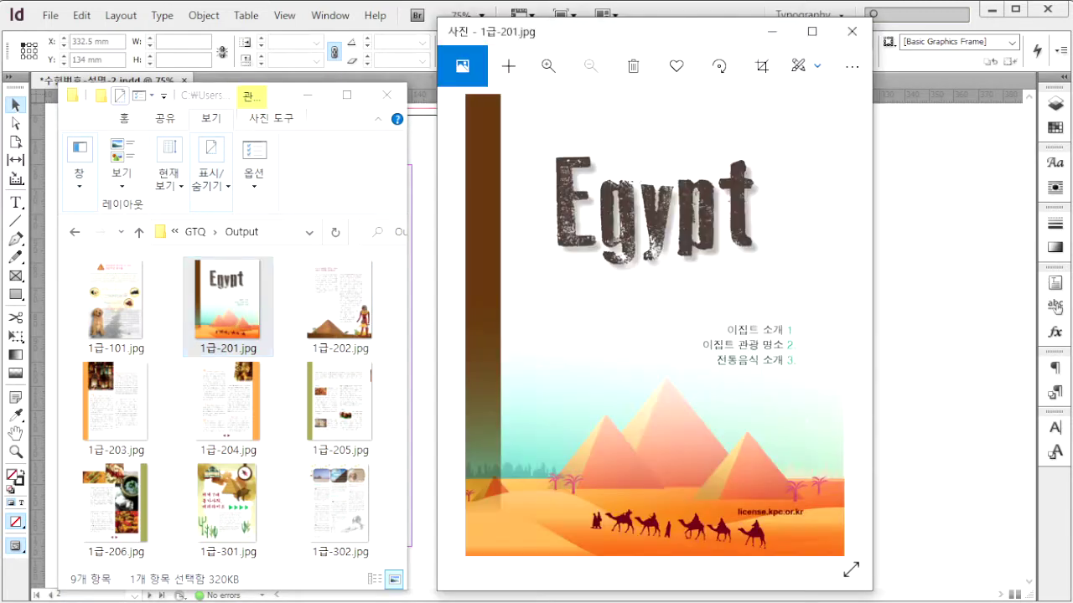
click(939, 365)
- Place the title image 1급-6.psd against the top margin of page 1, about 95 × 56 mm
key(ctrl+d)
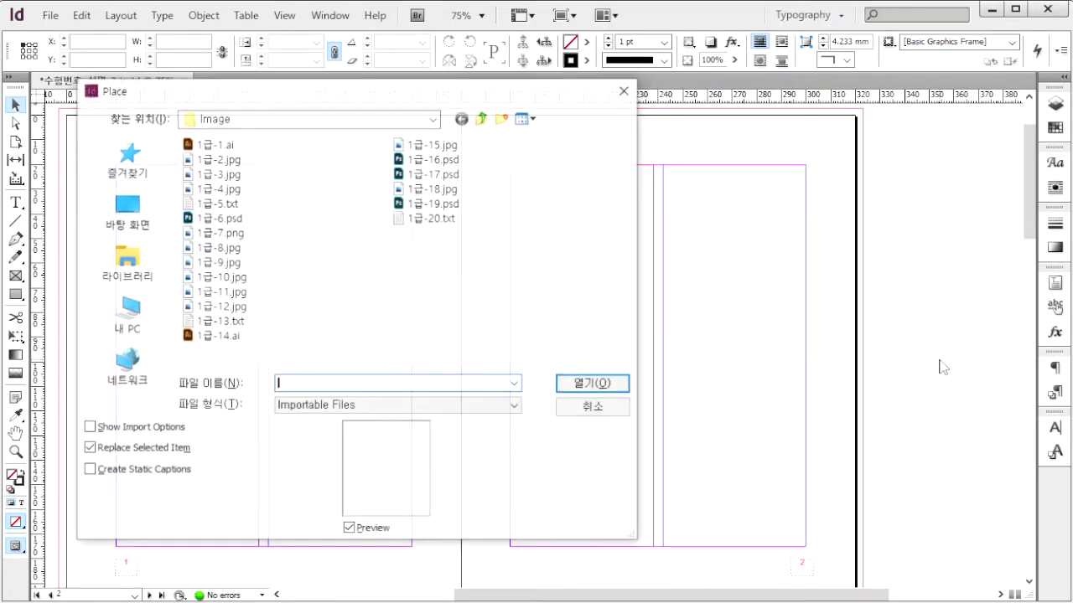
click(229, 219)
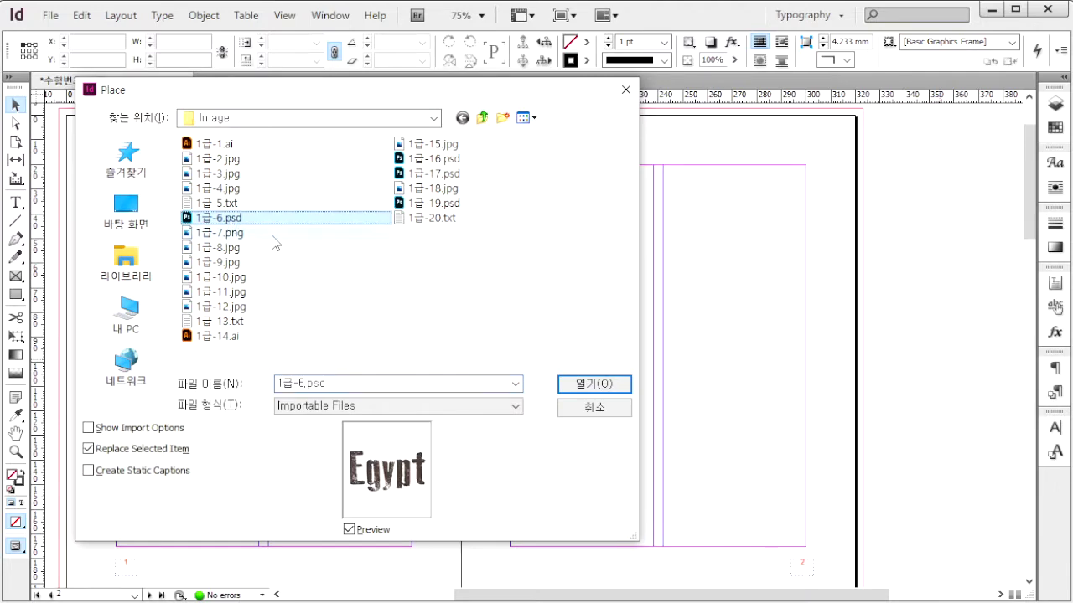
click(595, 384)
drag(167, 185, 354, 309)
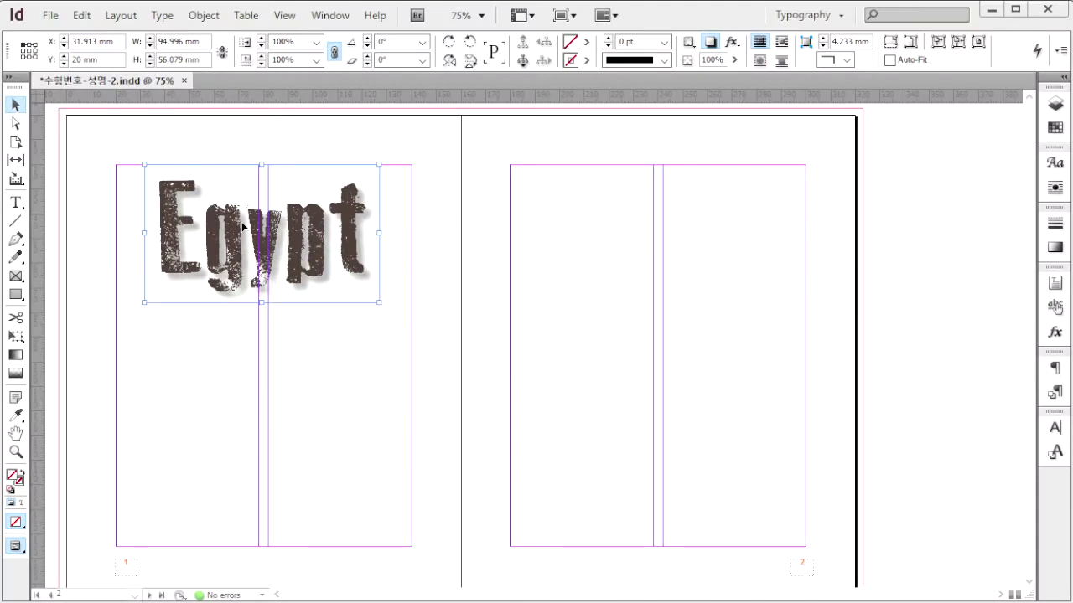
right_click(211, 256)
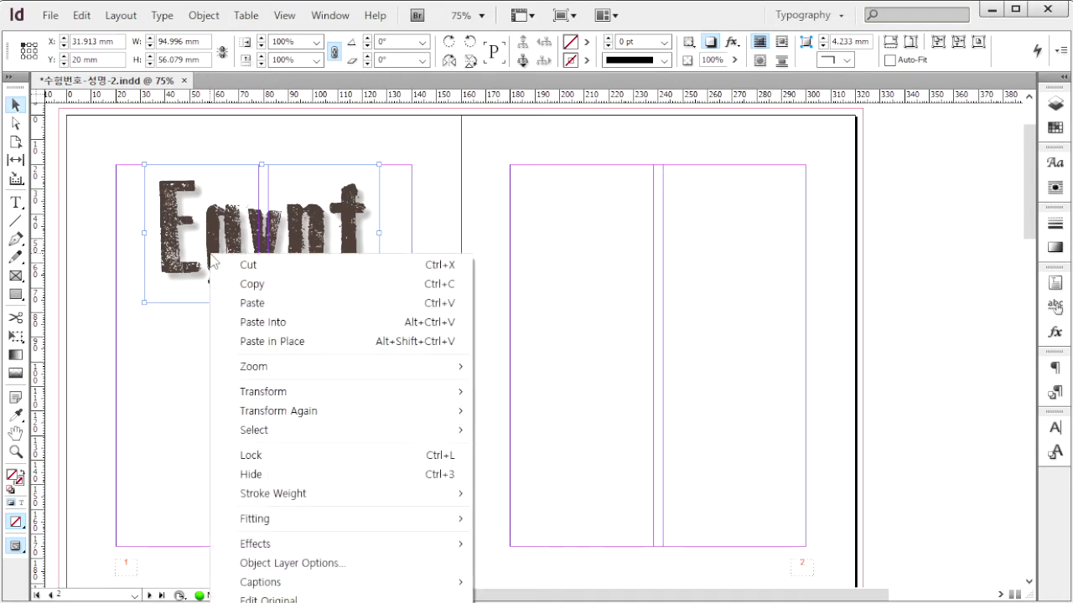
click(604, 394)
- Place the pyramid image 1급-7.png across the bottom of page 1 out to the bleed, about 163 × 122 mm
scroll(603, 394, down, 1)
key(ctrl+d)
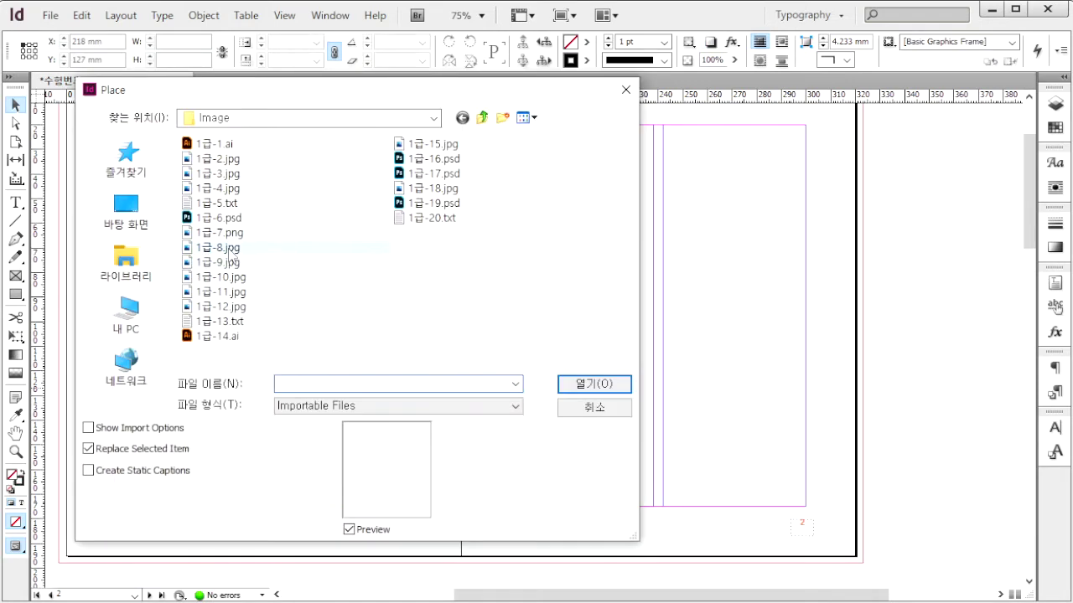
click(219, 233)
click(595, 383)
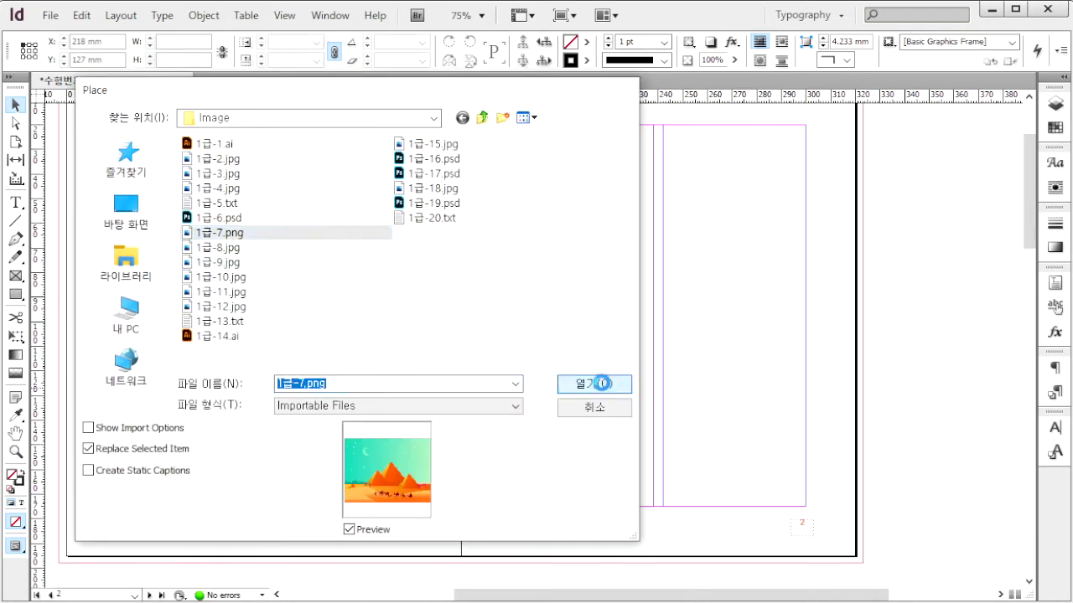
drag(60, 272, 463, 501)
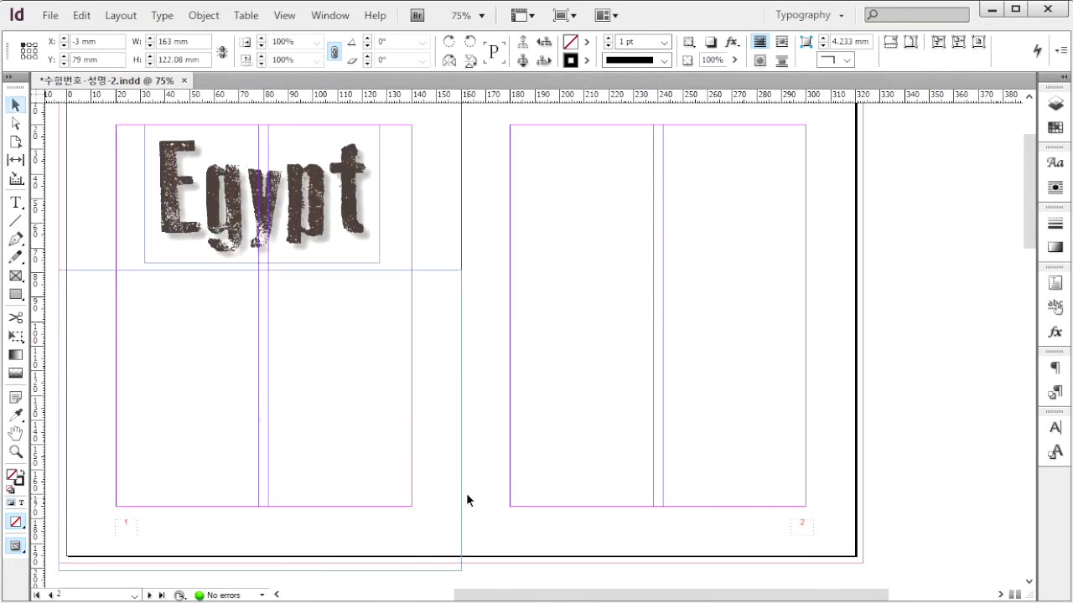
- Apply a Directional Feather with a top width of 100 mm to the pyramid image on page 1
right_click(126, 362)
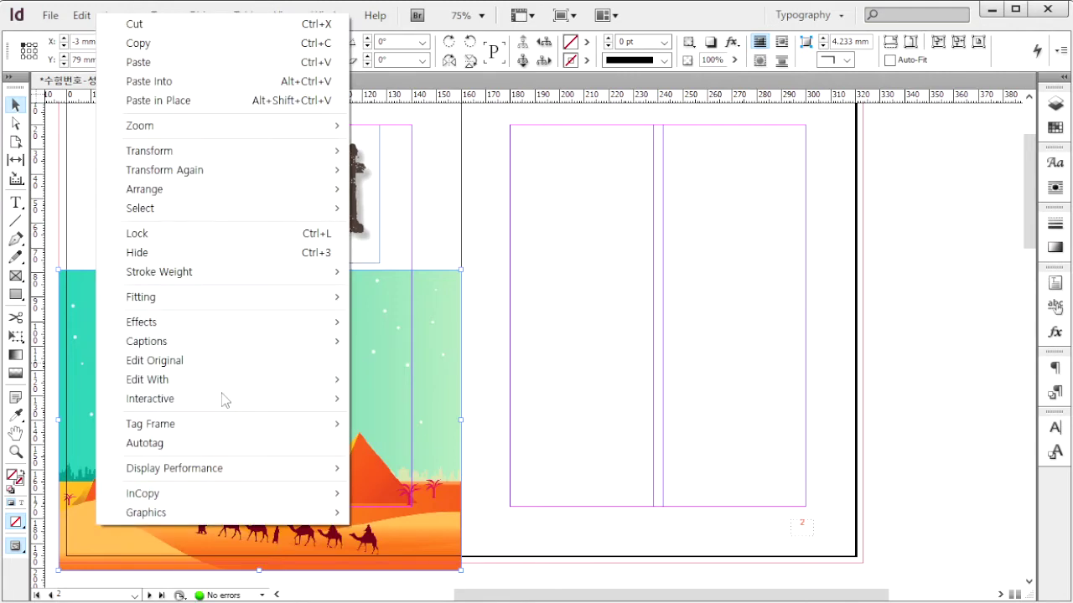
mouse_move(244, 323)
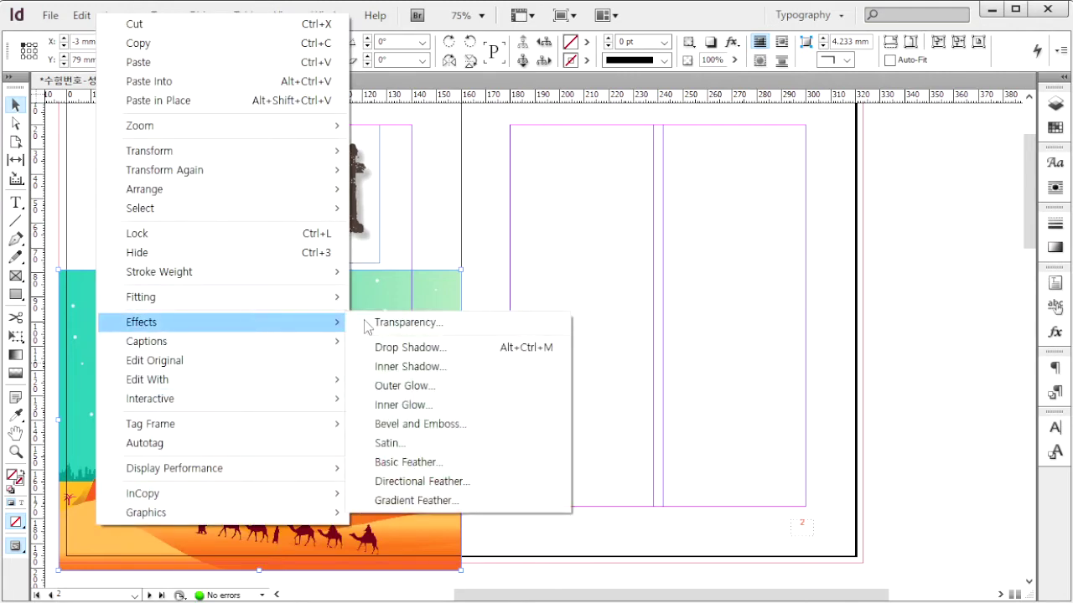
click(463, 484)
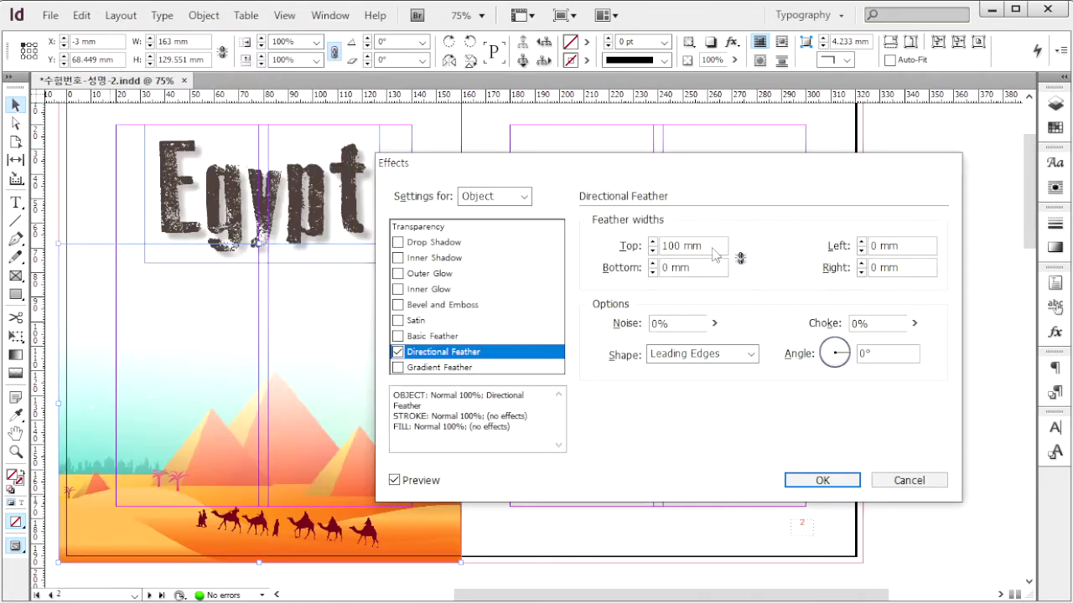
drag(712, 251, 652, 253)
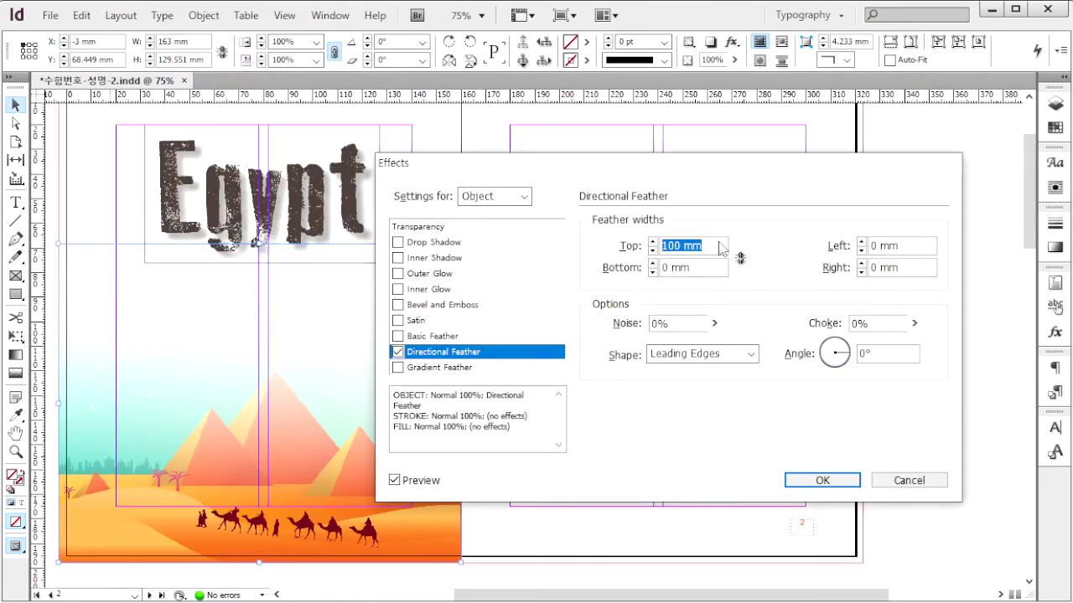
click(836, 481)
click(803, 483)
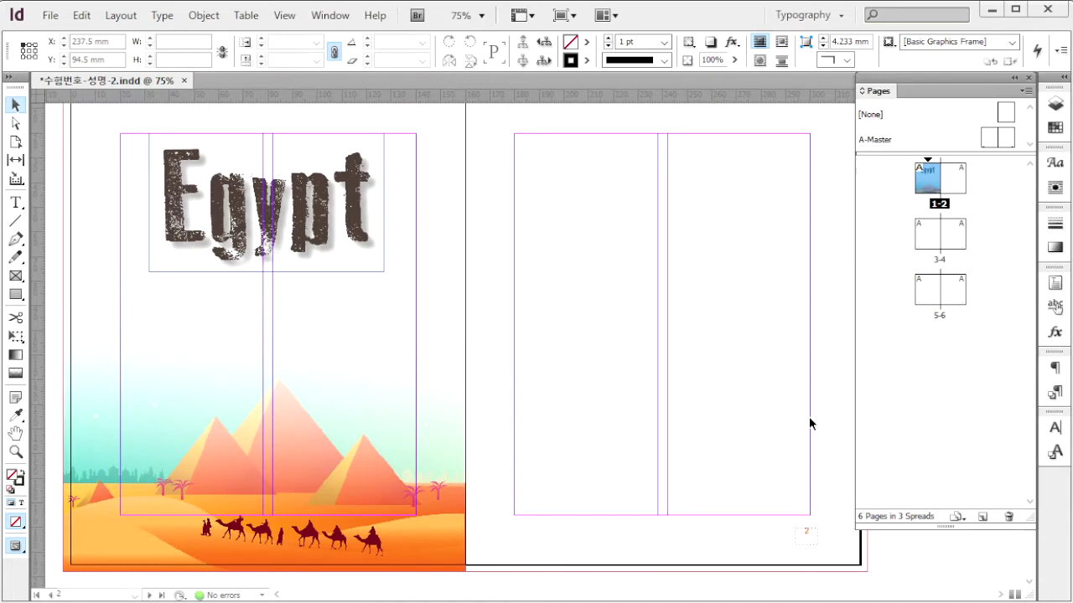
- Bring spread 3-4 into view and look over the reference image 1급-203.jpg
double_click(935, 243)
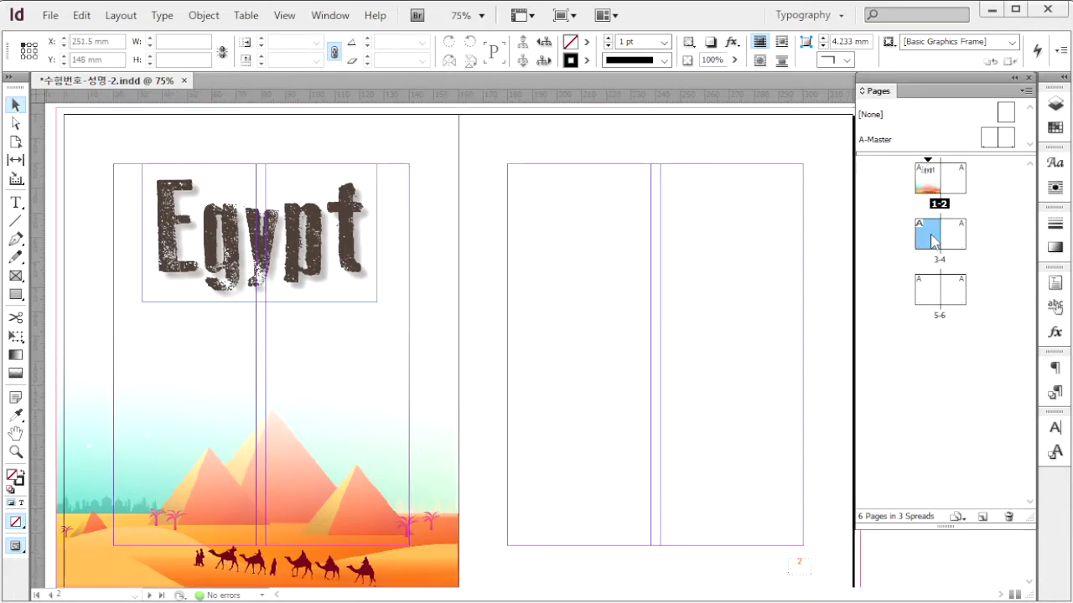
drag(763, 300, 383, 271)
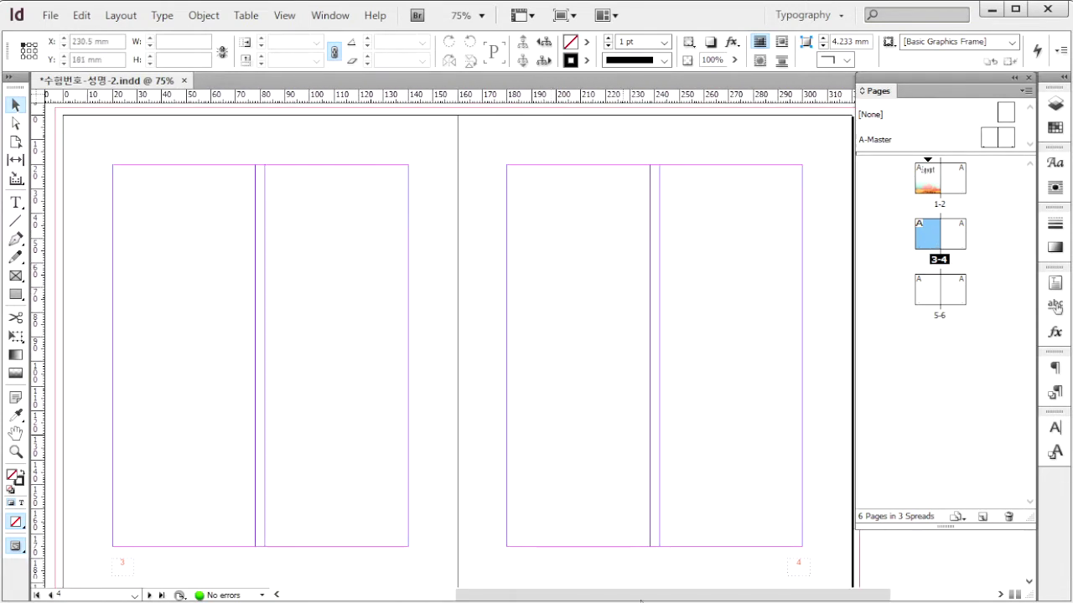
key(alt+Tab)
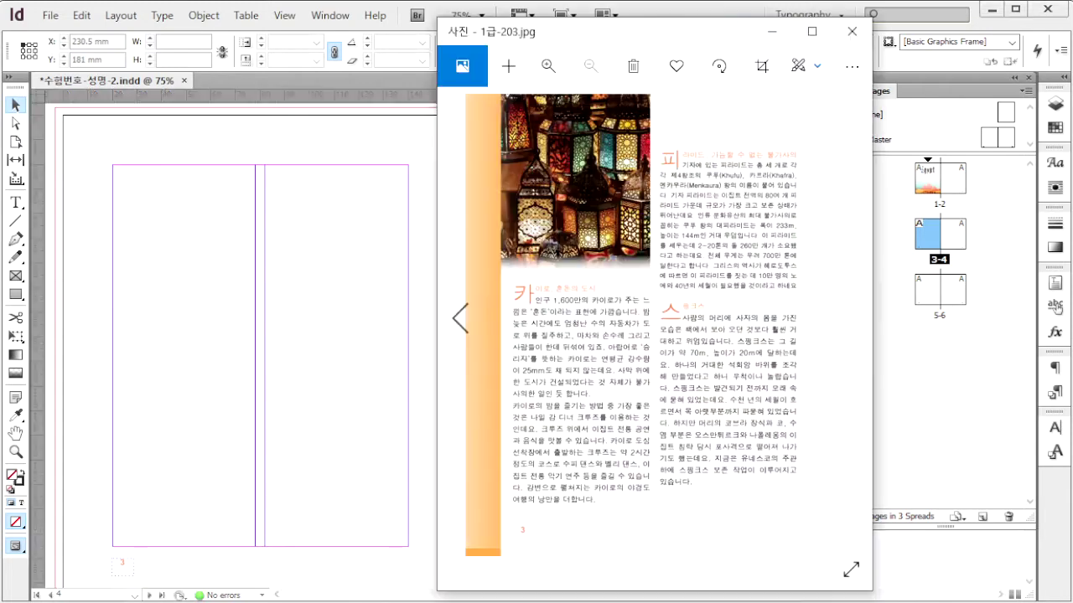
click(834, 342)
key(alt+Tab)
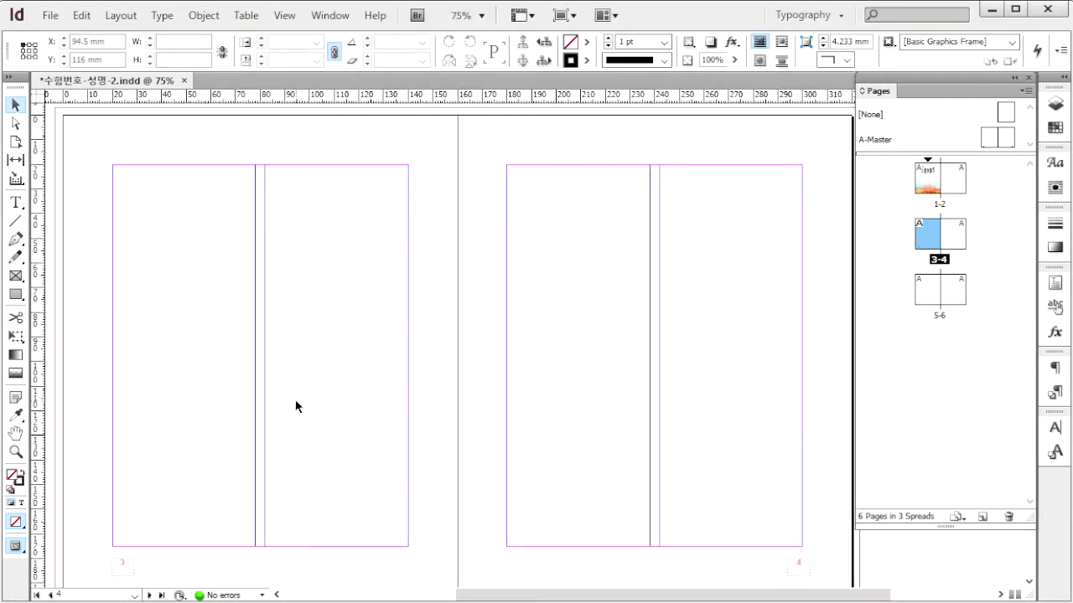
- Load the lantern and pharaoh images and place the lantern image at page 3's upper outer bleed corner, about 59 × 85 mm
key(ctrl+d)
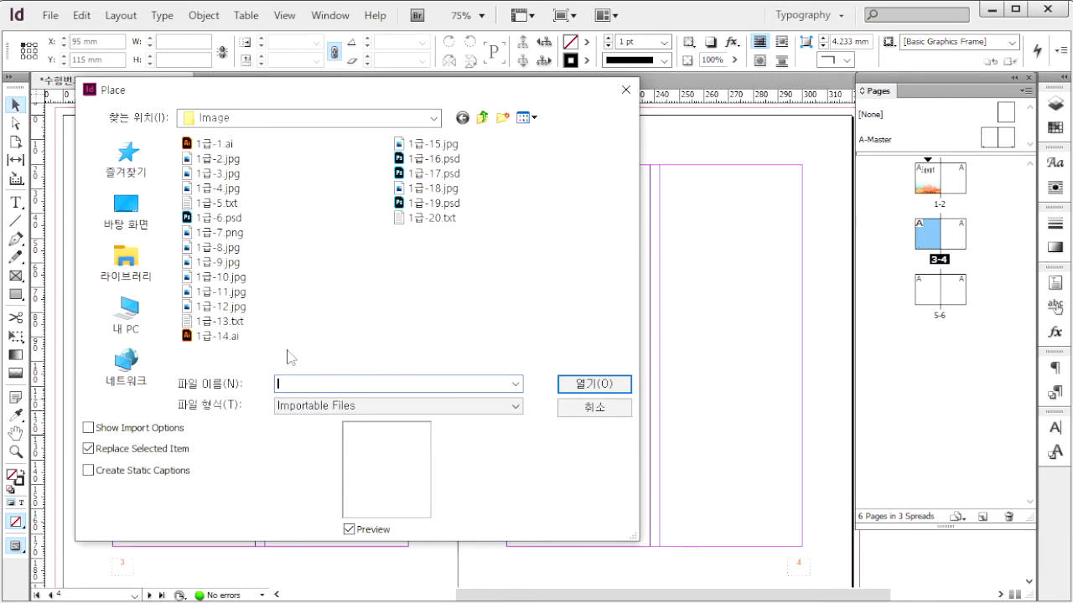
click(228, 263)
click(594, 385)
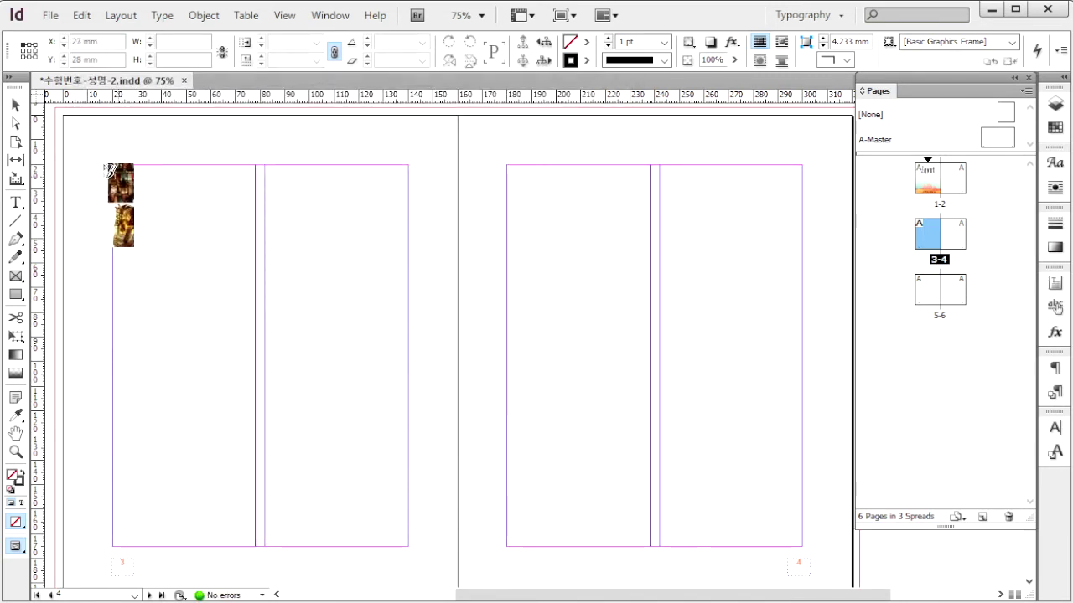
drag(59, 115, 371, 579)
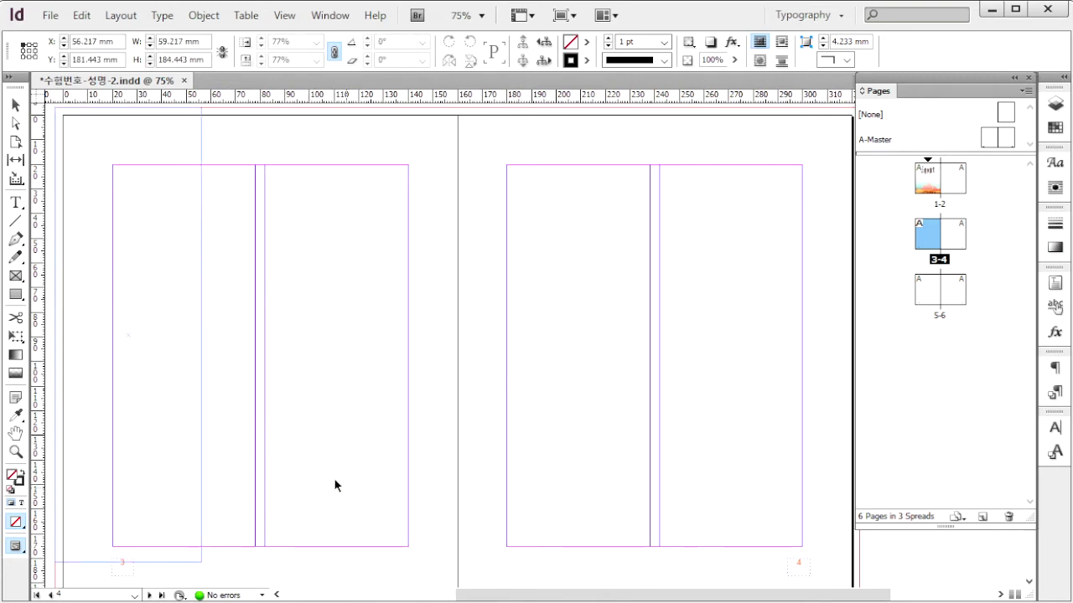
drag(129, 562, 133, 317)
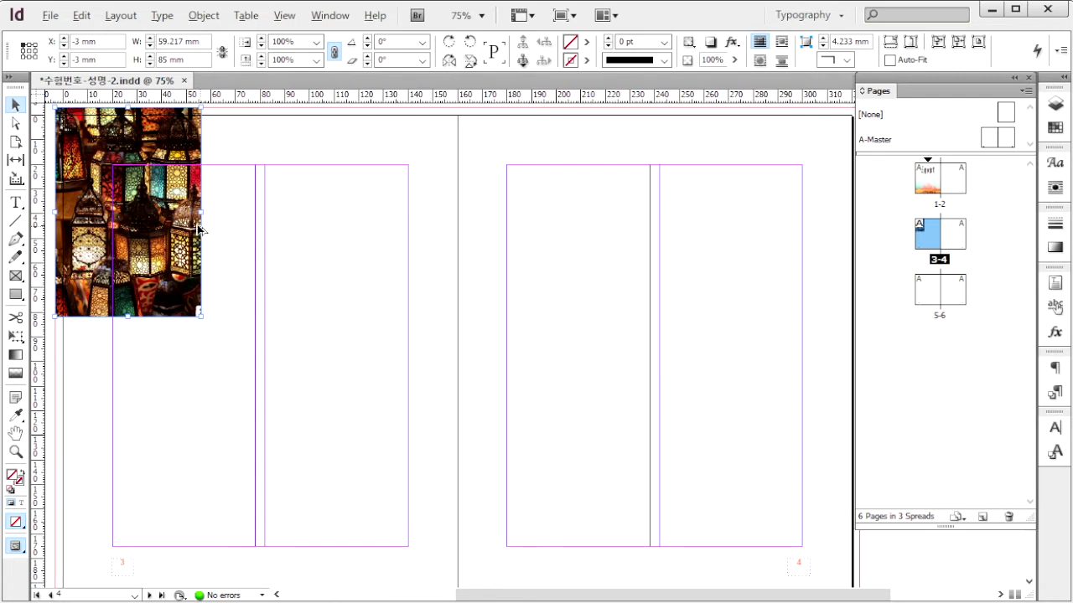
- Duplicate the lantern image frame at the upper outer corner of page 4 and fit the pharaoh image at that spot
drag(168, 226, 834, 238)
key(F12)
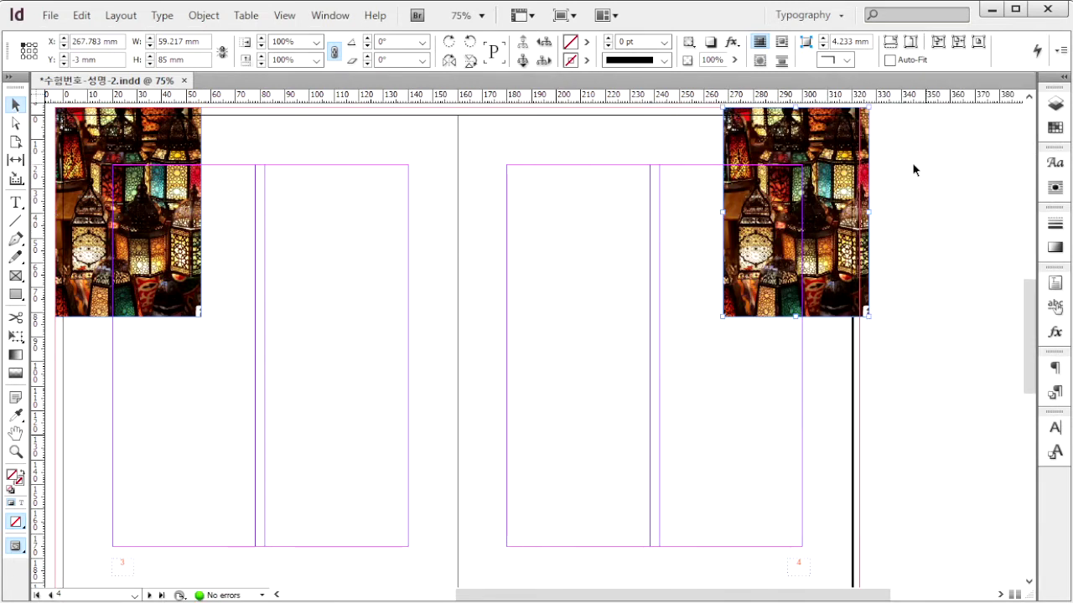
mouse_move(820, 198)
mouse_down()
mouse_move(803, 210)
mouse_move(809, 195)
mouse_up()
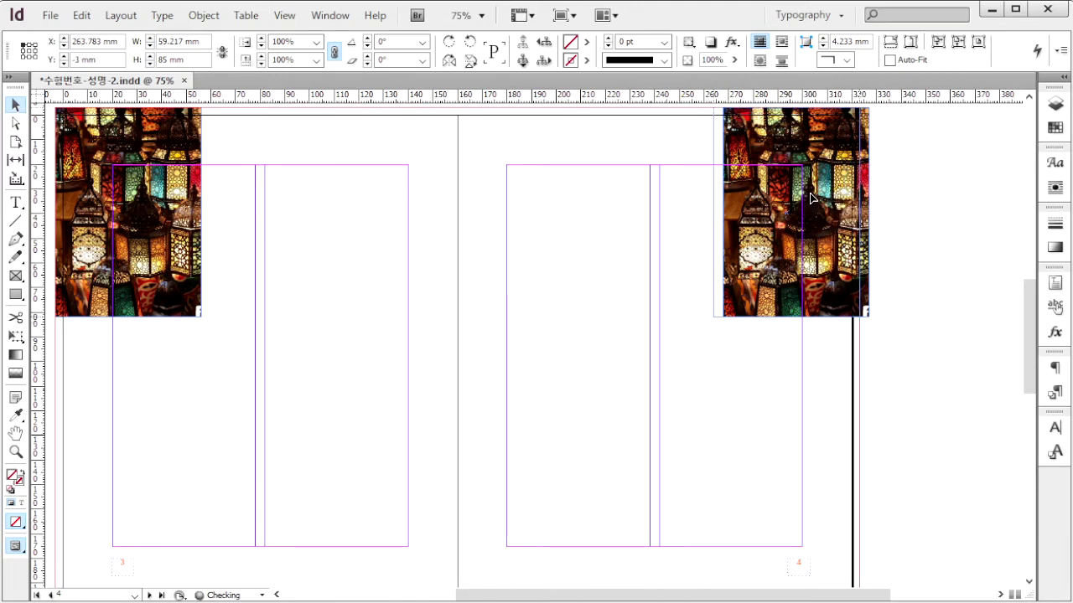
double_click(785, 239)
drag(800, 399, 823, 228)
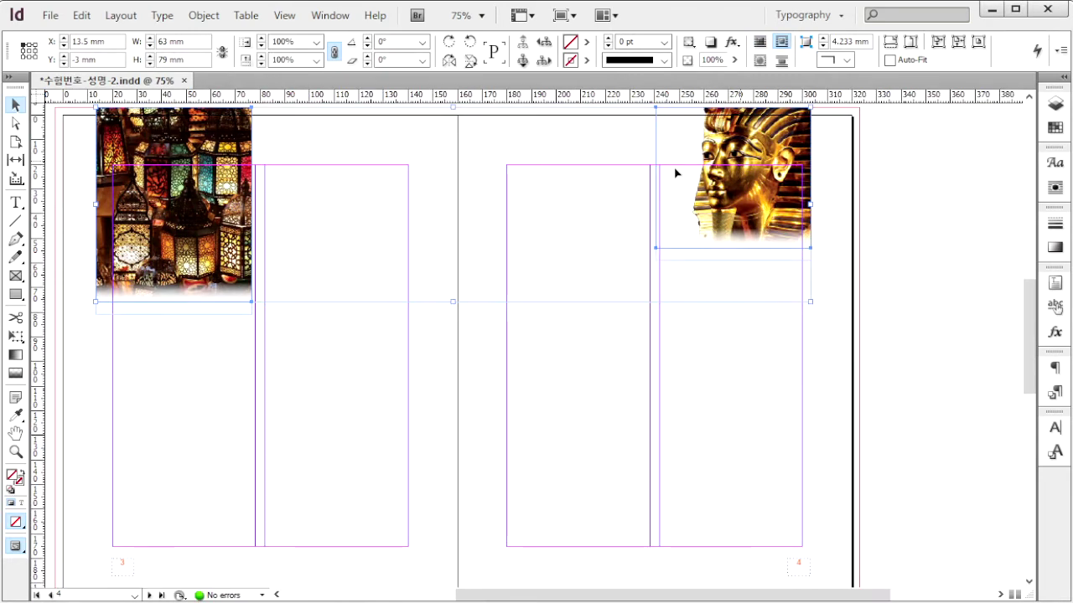
- Check the Directional Feather settings of the lantern and pharaoh images together
right_click(167, 259)
mouse_move(319, 558)
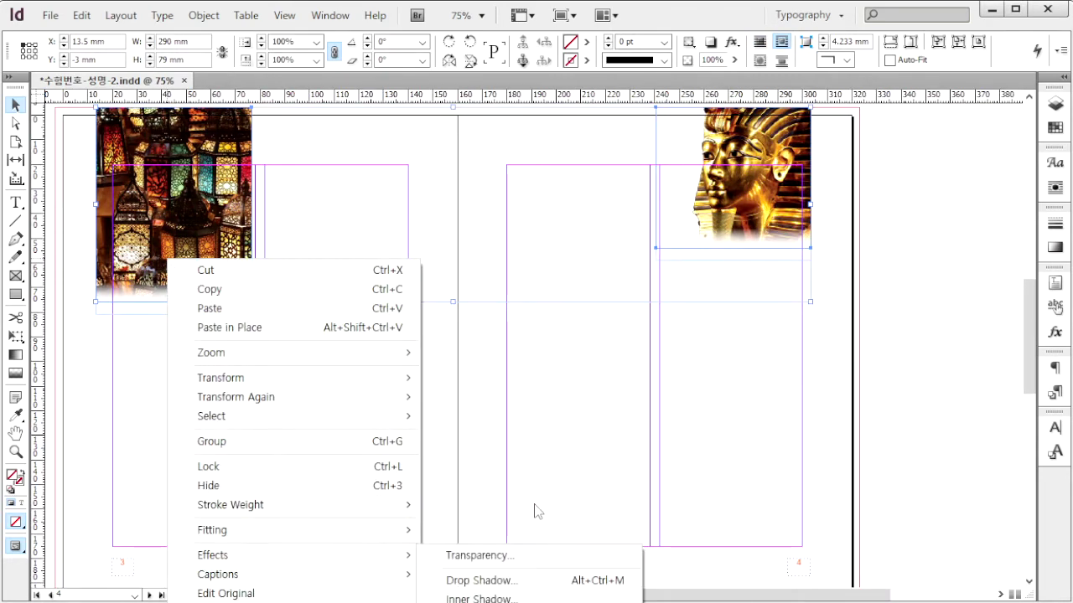
click(479, 555)
click(331, 378)
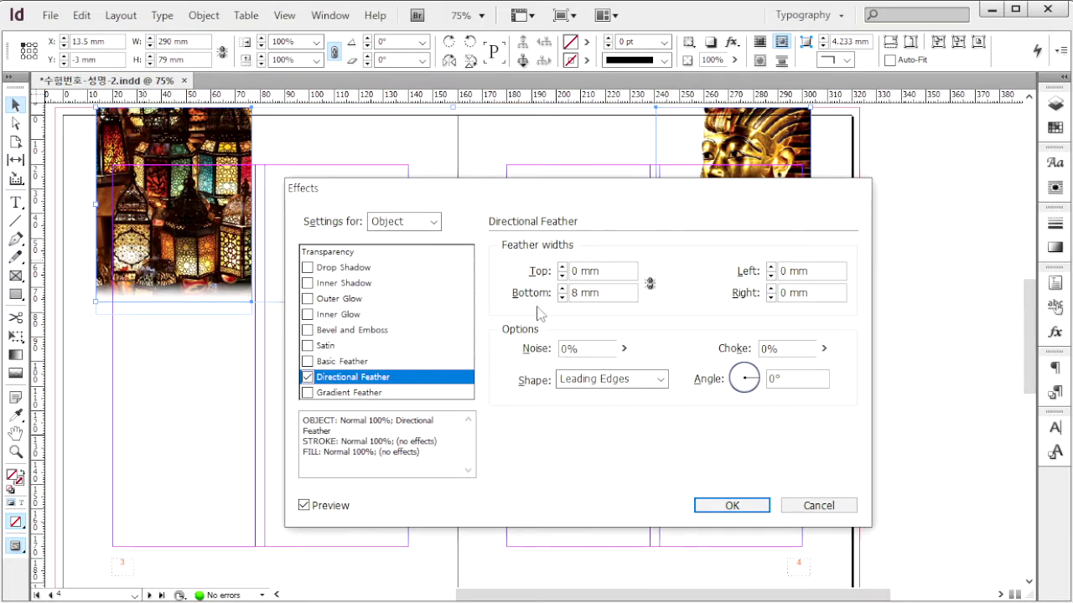
- Apply the Directional Feather with an 8 mm bottom width to the two selected pictures on pages 3 and 4
drag(616, 297, 558, 295)
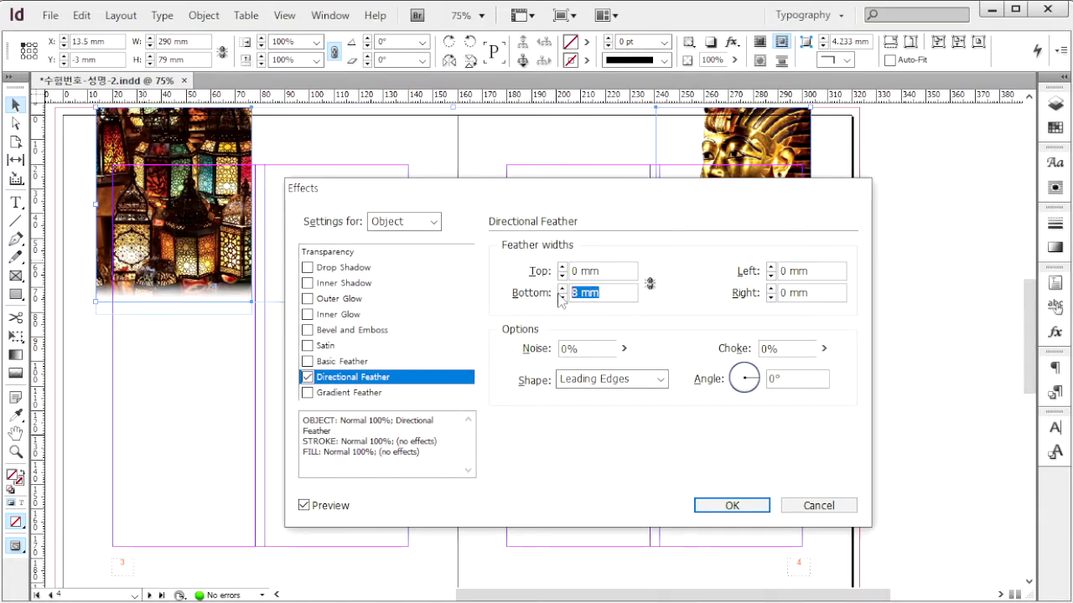
click(754, 509)
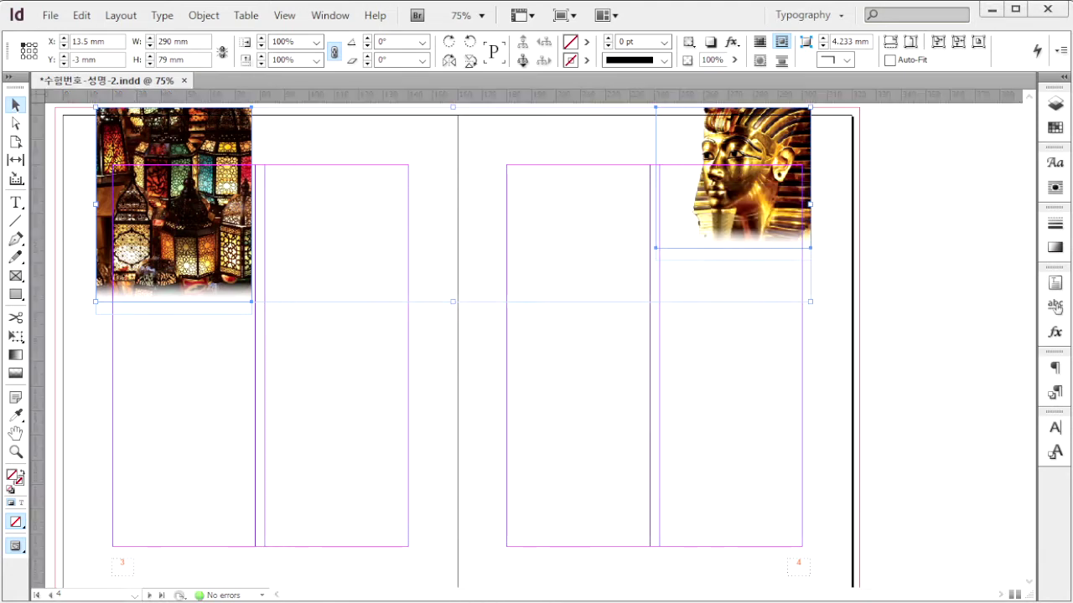
- Check the reference layout in 1급-202.jpg and go to page 2 of the document
key(alt+Tab)
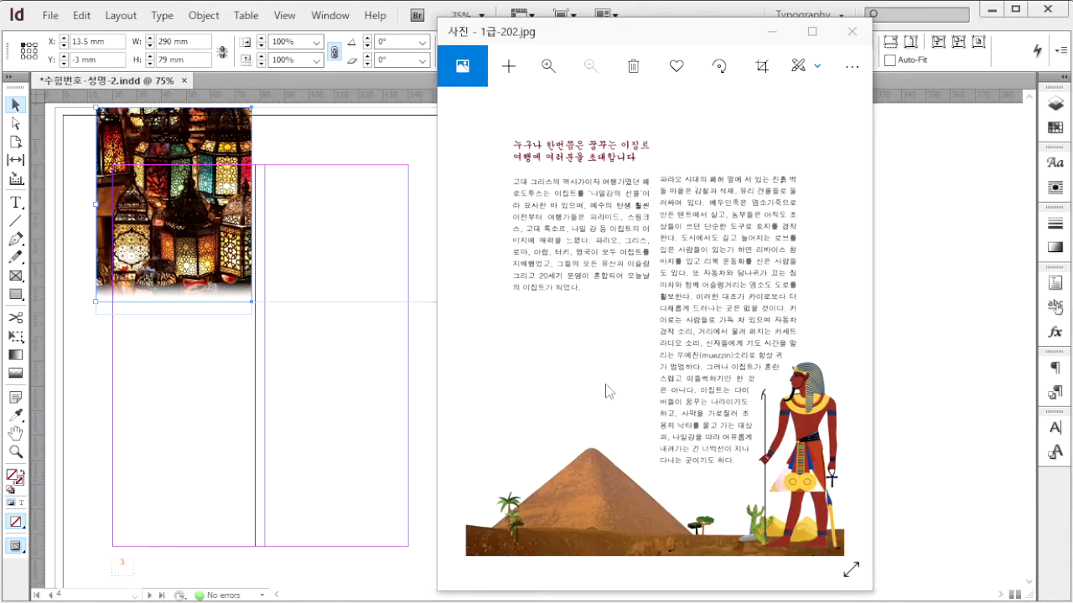
click(948, 397)
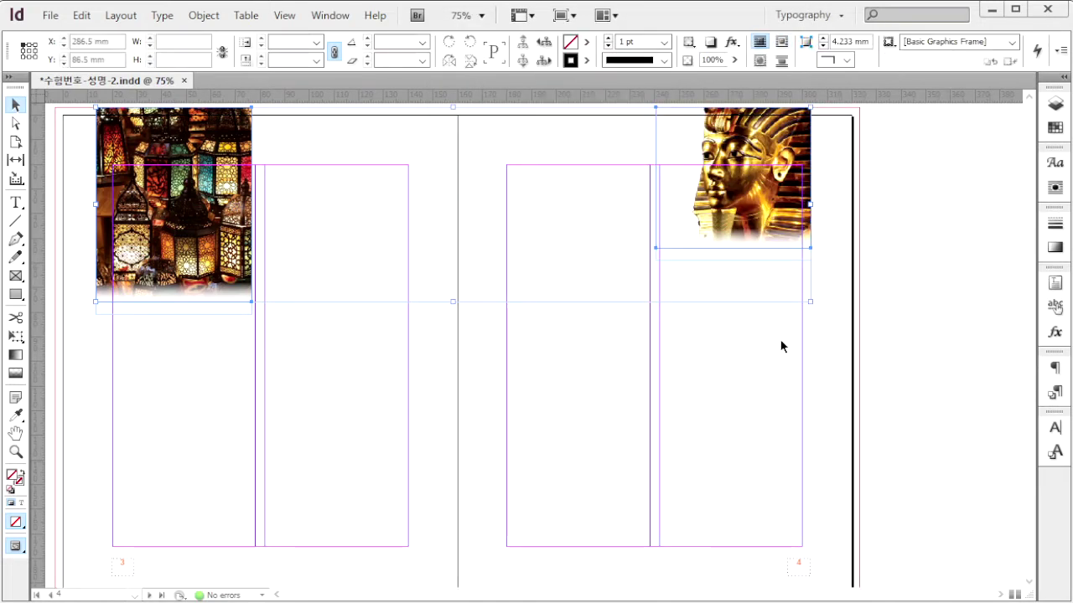
key(F12)
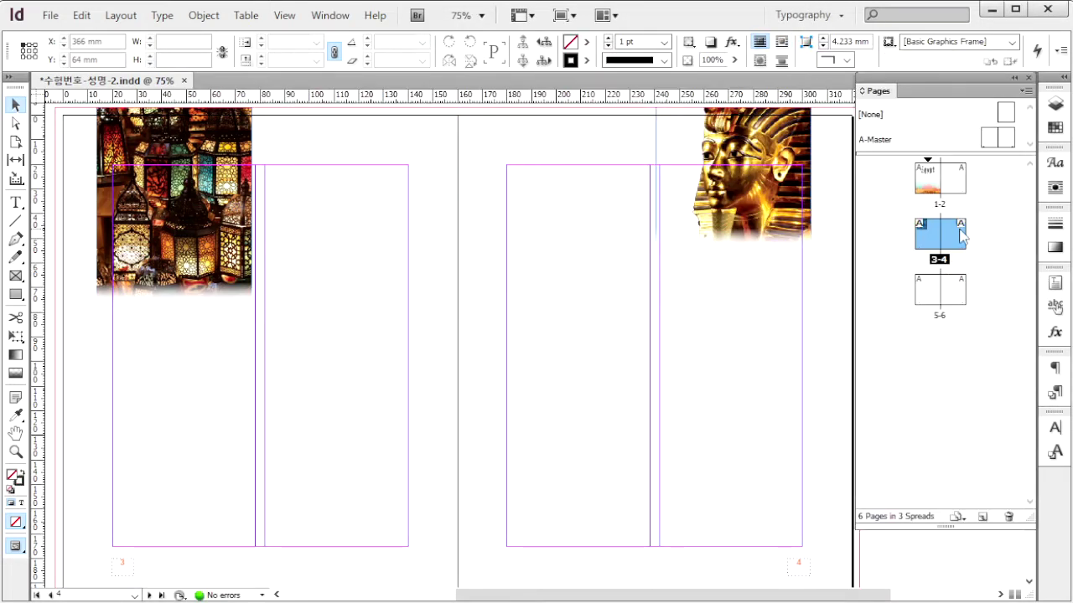
double_click(957, 181)
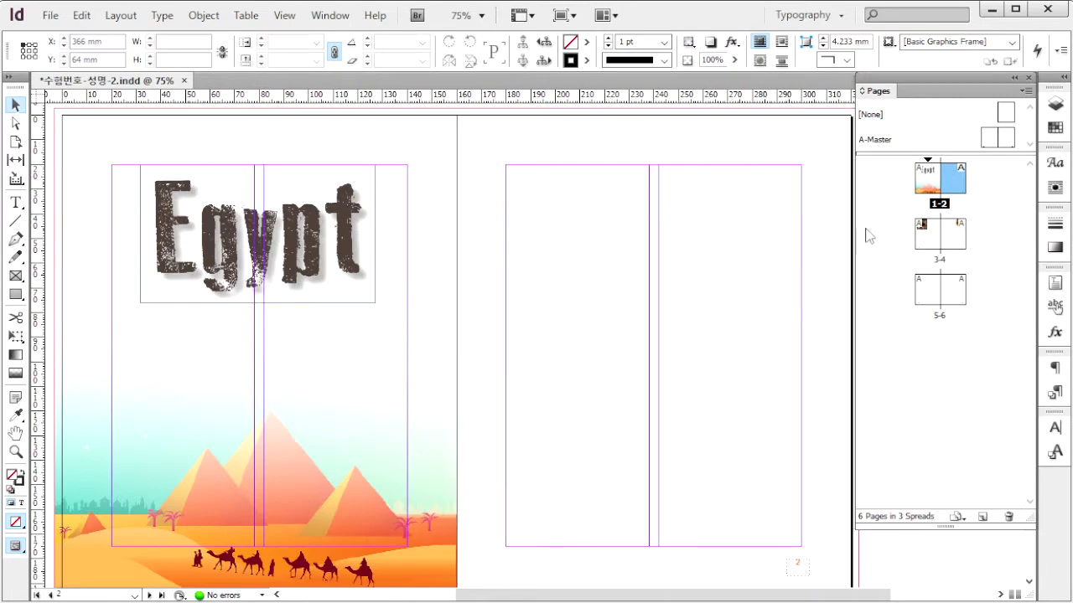
- Place 1급-8.jpg across the lower part of page 2, about 163 mm wide and 88 mm high
key(ctrl+d)
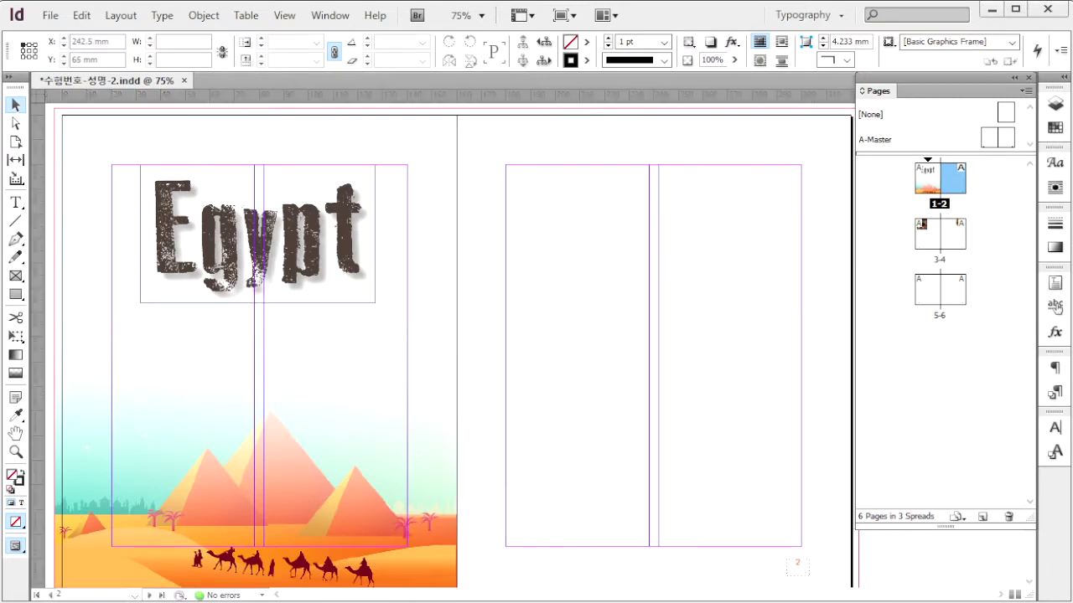
click(425, 405)
key(ctrl+d)
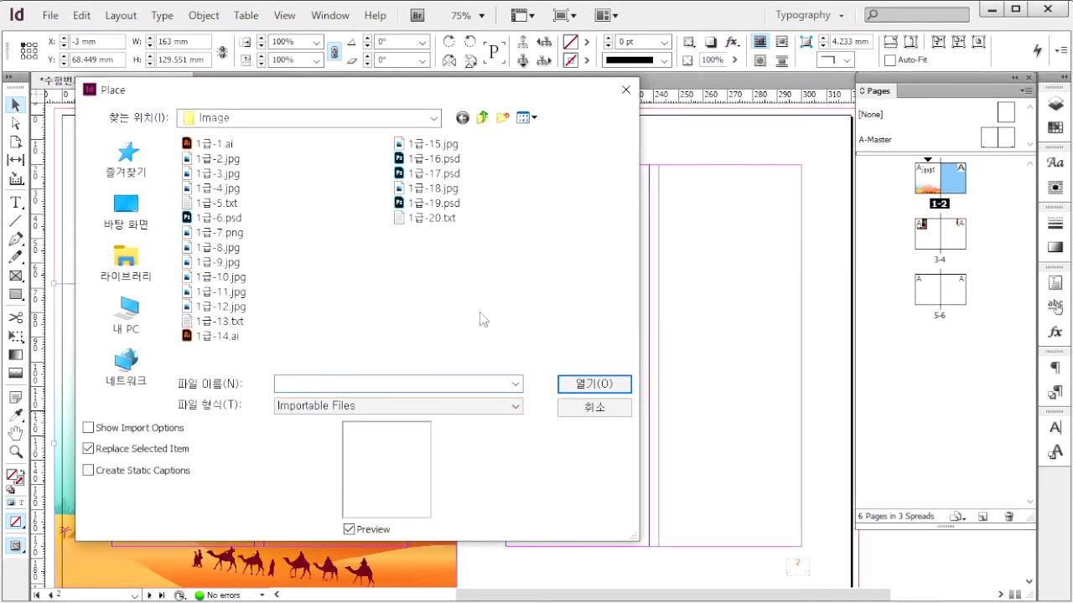
click(222, 249)
click(568, 382)
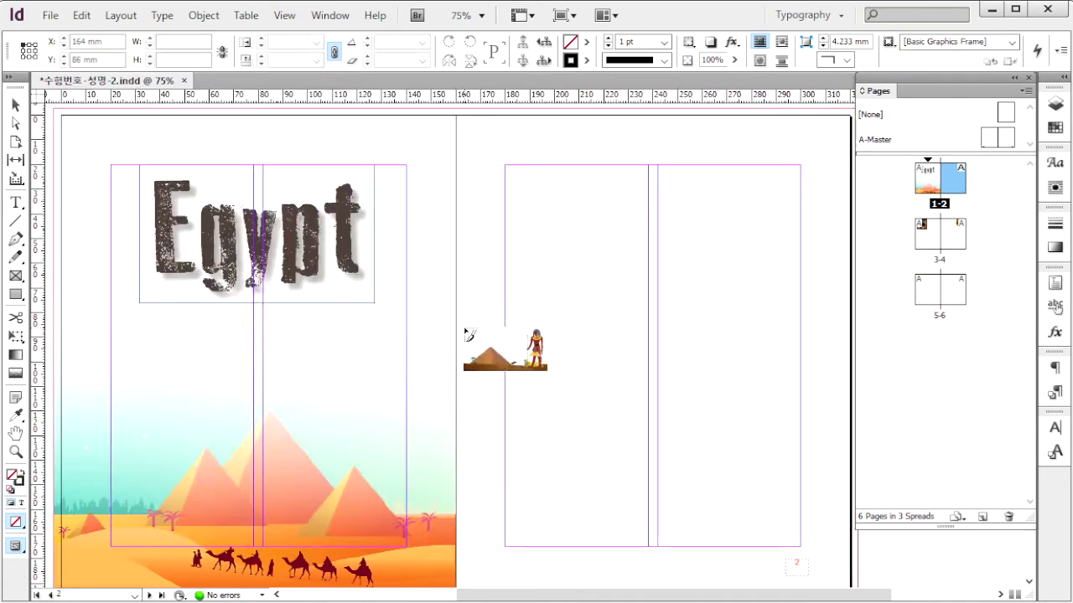
drag(462, 330, 826, 558)
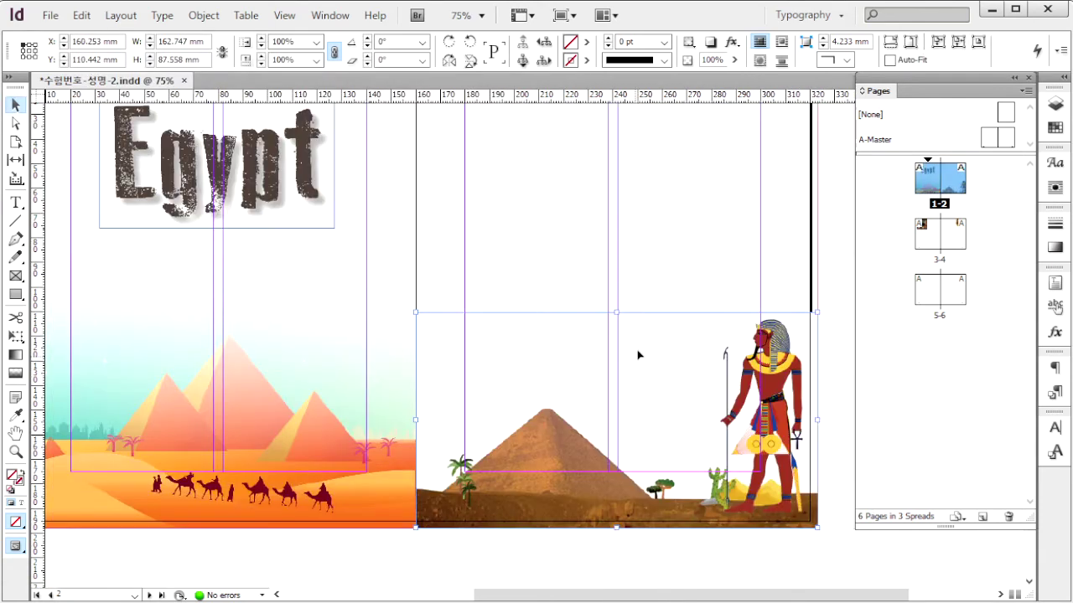
- Apply a clipping path of type Photoshop Path to the pyramid and pharaoh image on page 2
click(205, 17)
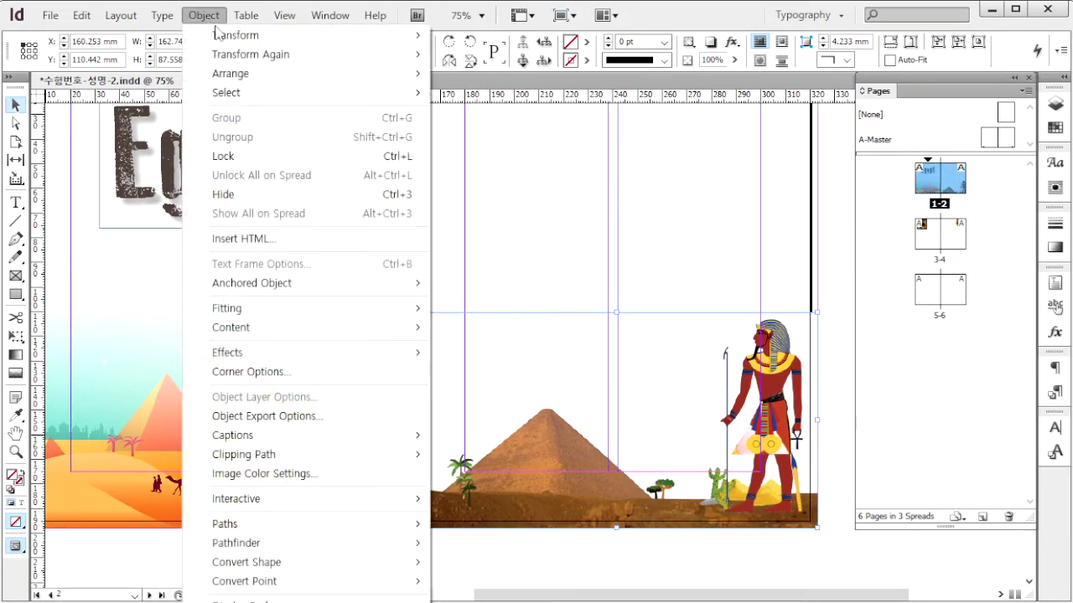
mouse_move(383, 455)
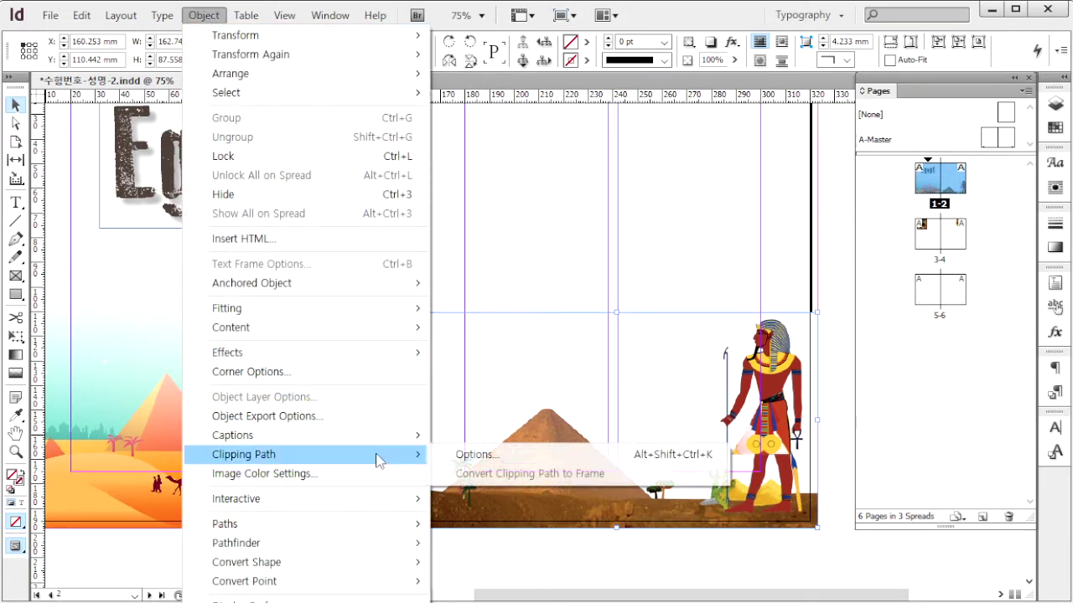
click(495, 457)
click(531, 171)
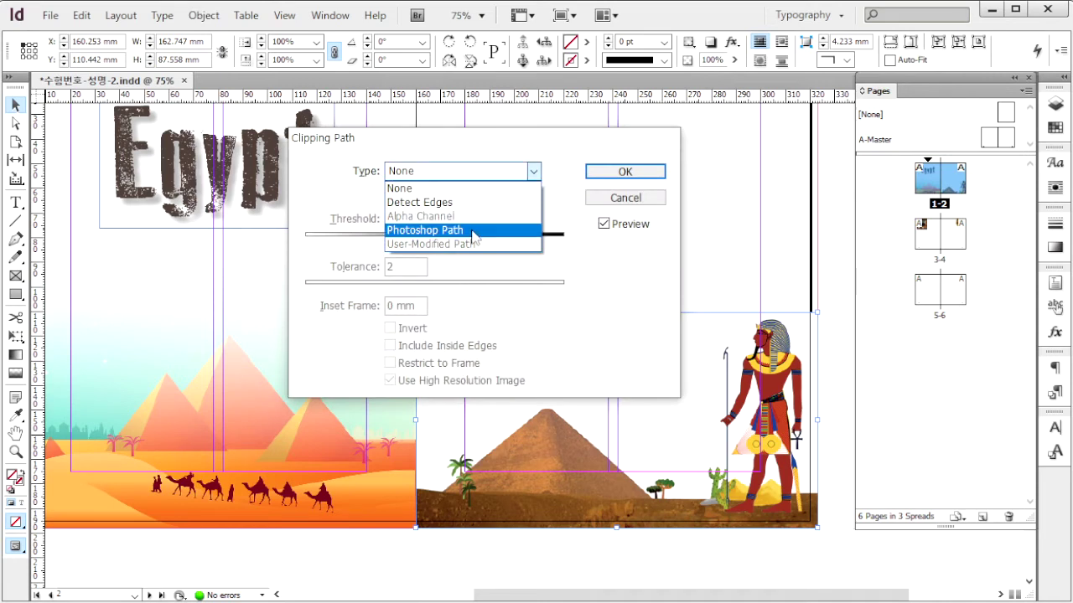
click(537, 229)
click(625, 171)
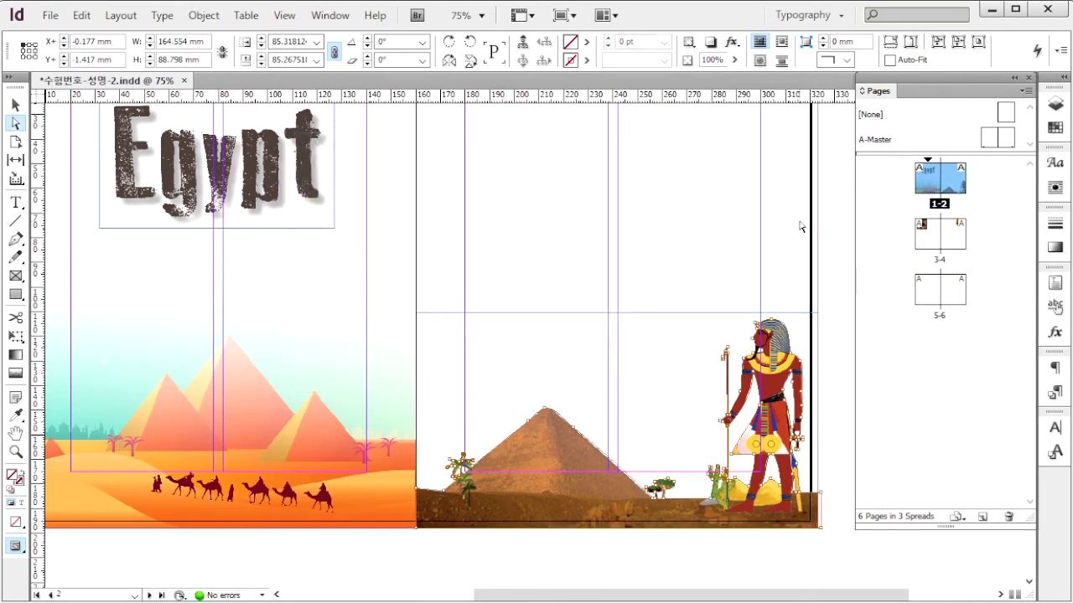
- Set the clipped pyramid and pharaoh image's text wrap to follow the object shape
click(329, 17)
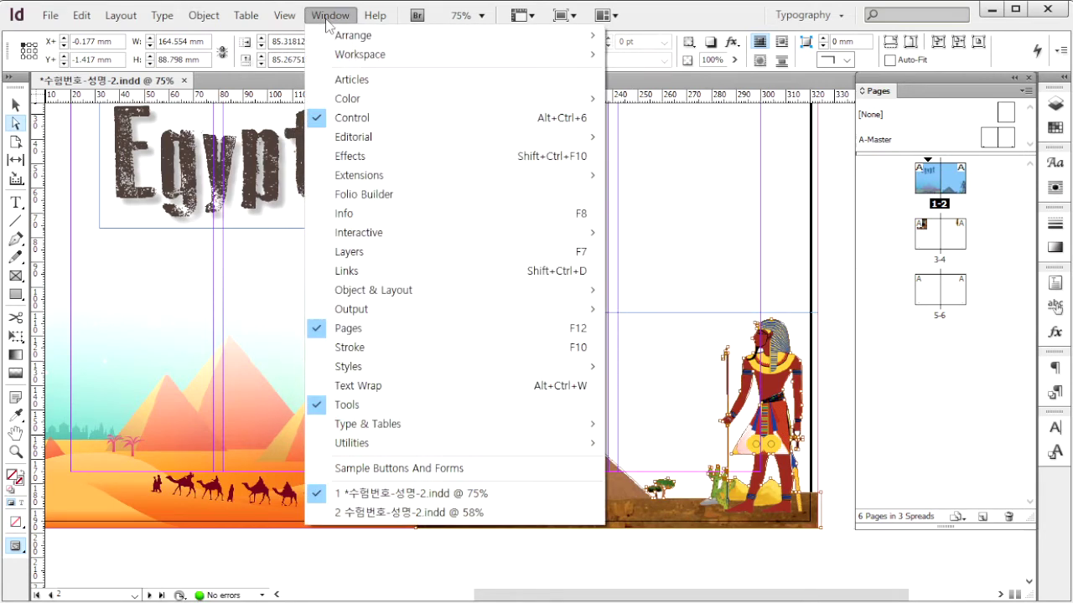
click(570, 387)
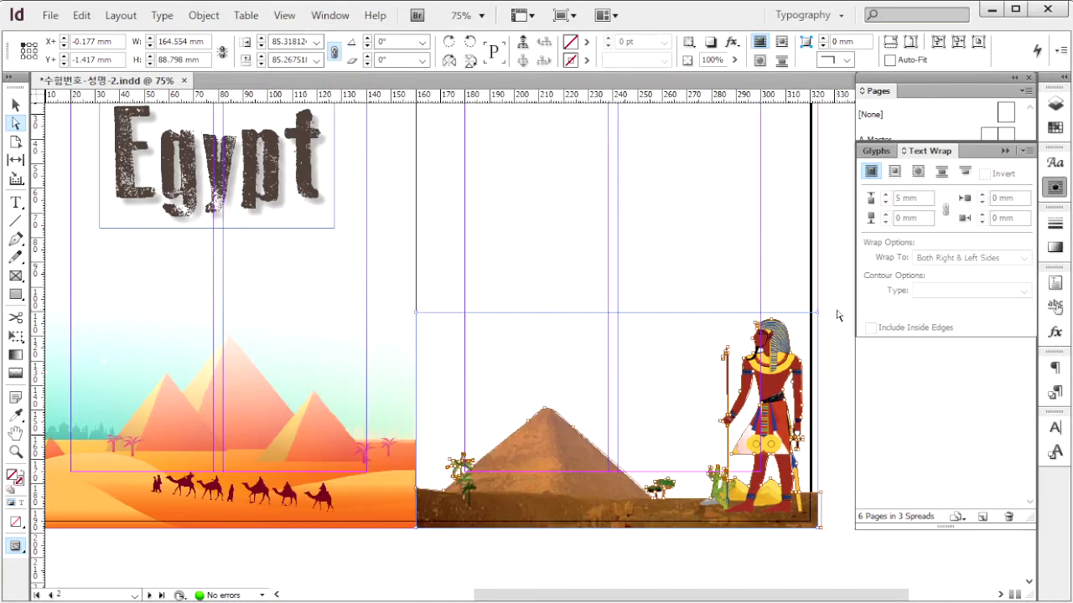
click(919, 173)
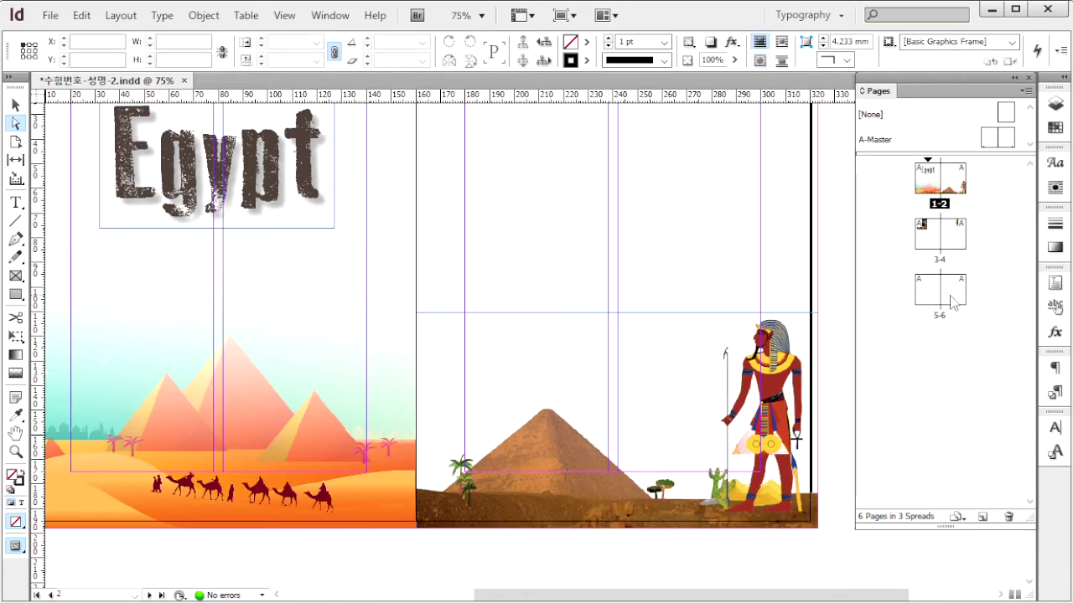
- Go to the page 5-6 spread and examine its reference layouts in 1급-205.jpg and 1급-206.jpg
click(931, 293)
double_click(930, 294)
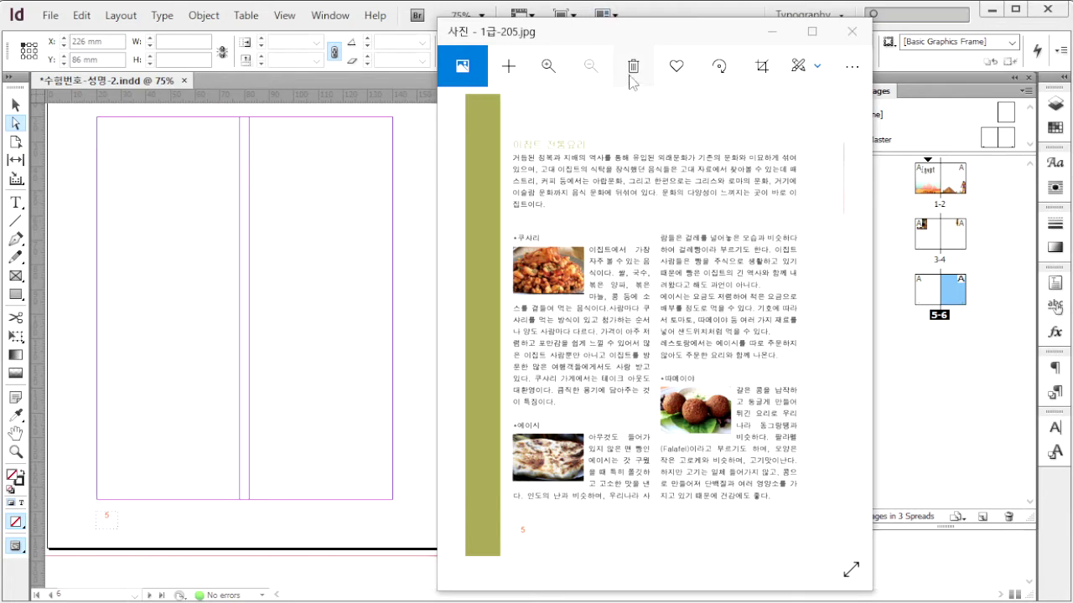
click(849, 323)
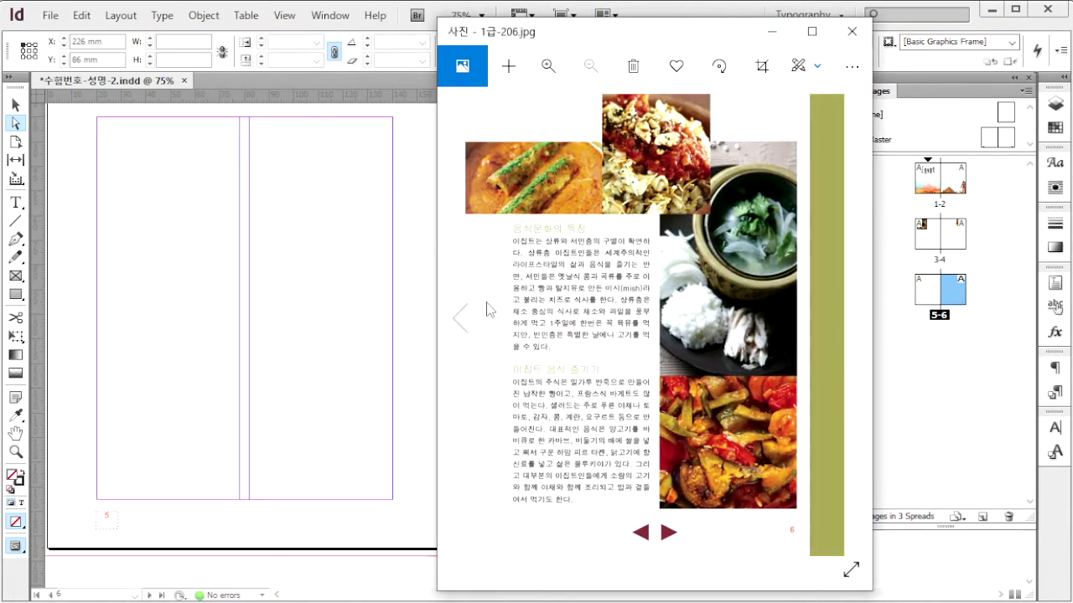
click(461, 319)
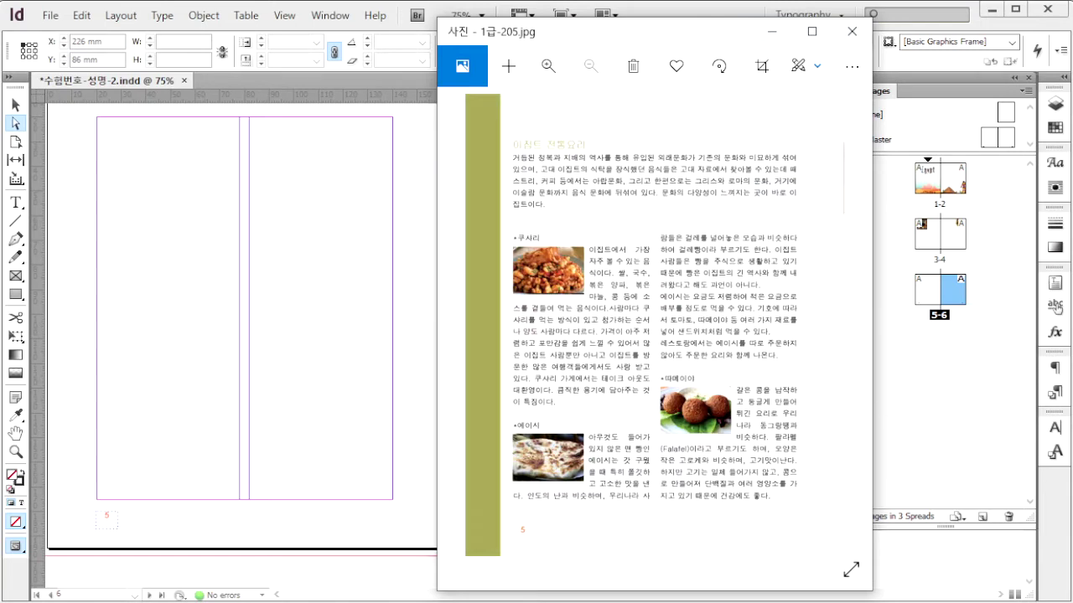
click(330, 458)
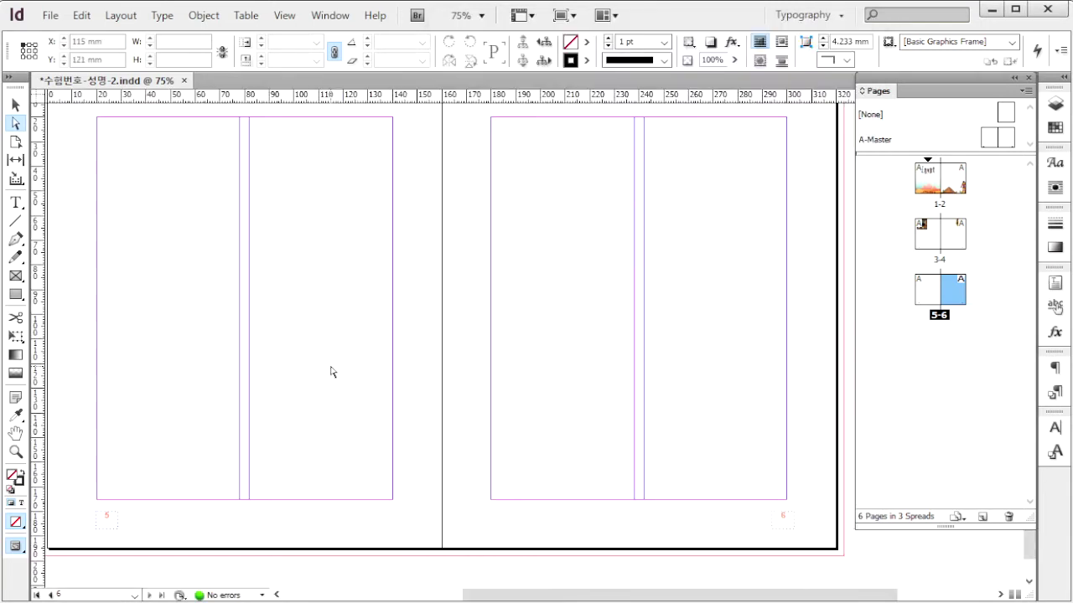
- Place 1급-10.jpg on page 5 at the first column's edge in a frame about 67 mm wide and 38 mm high
key(ctrl+d)
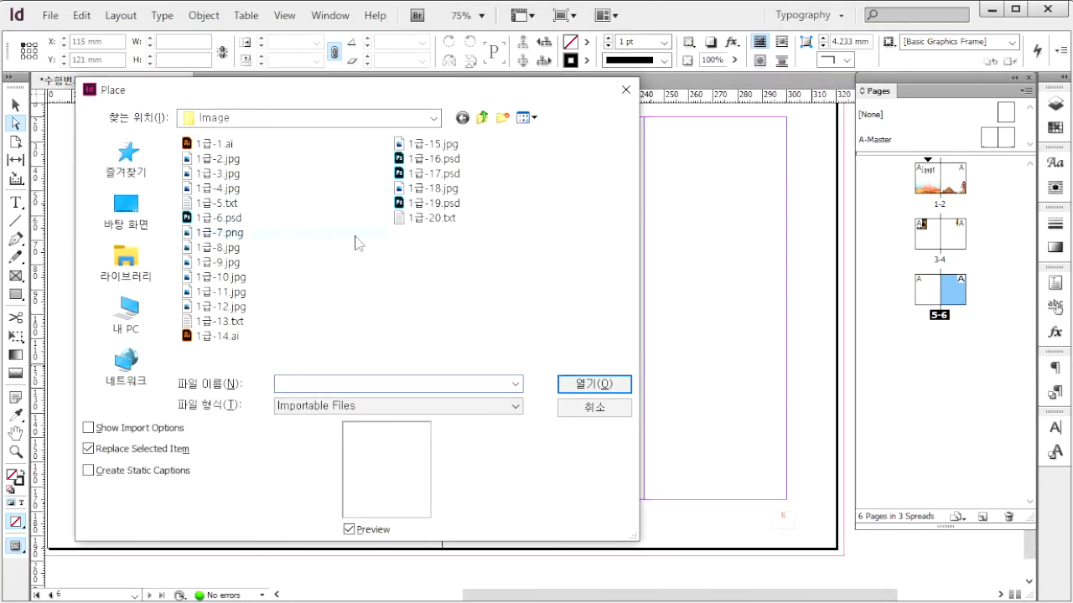
click(226, 278)
click(600, 390)
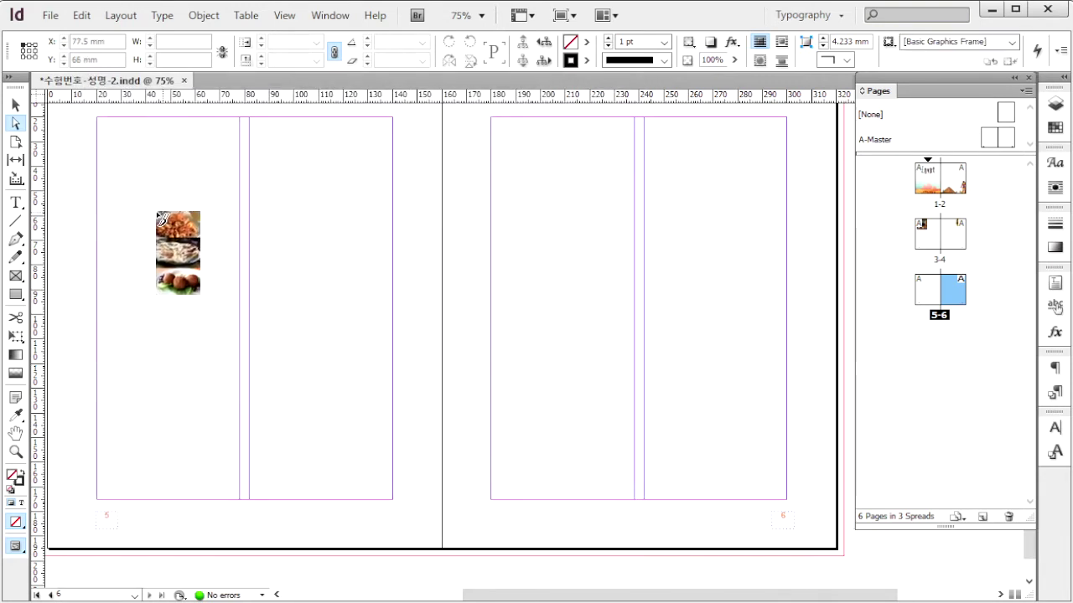
drag(97, 220, 262, 369)
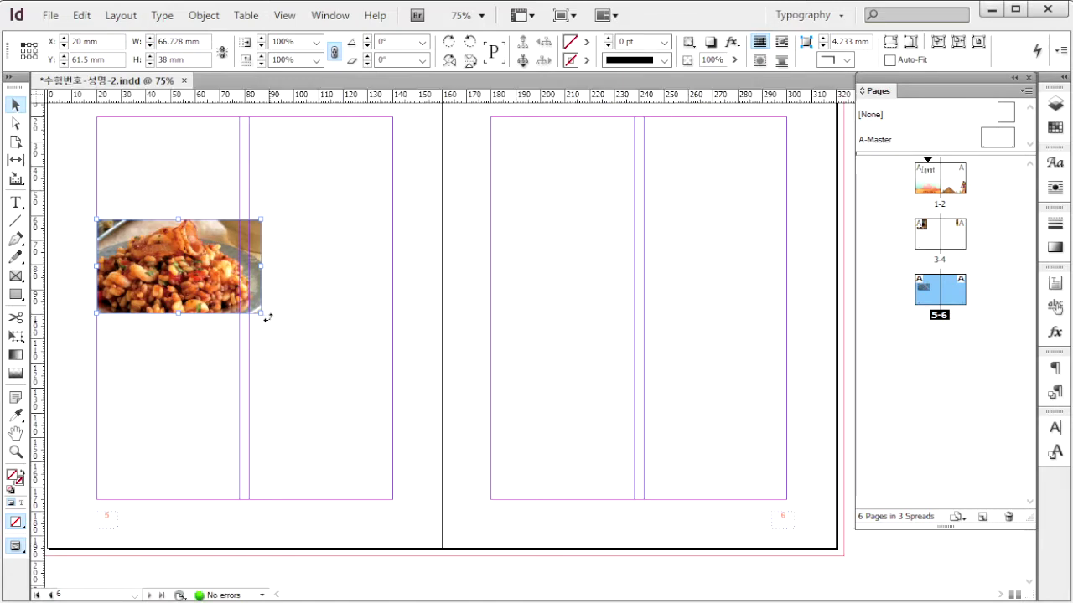
- Reduce the food picture's frame to about 36.5 by 26 mm and fill the frame proportionally with the image
drag(261, 314, 201, 280)
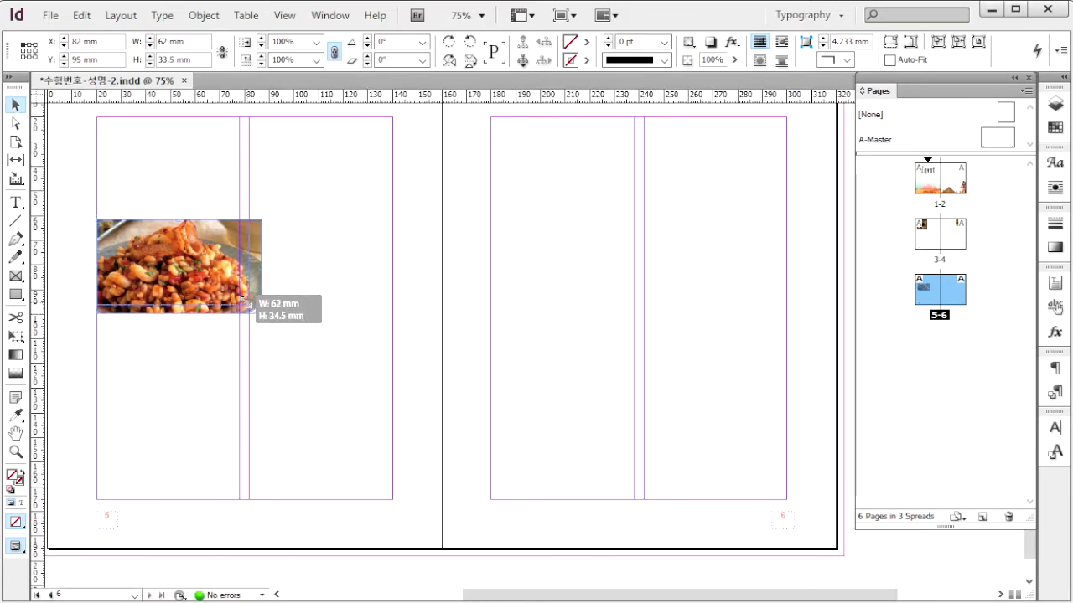
scroll(248, 292, up, 5)
right_click(248, 292)
mouse_move(255, 276)
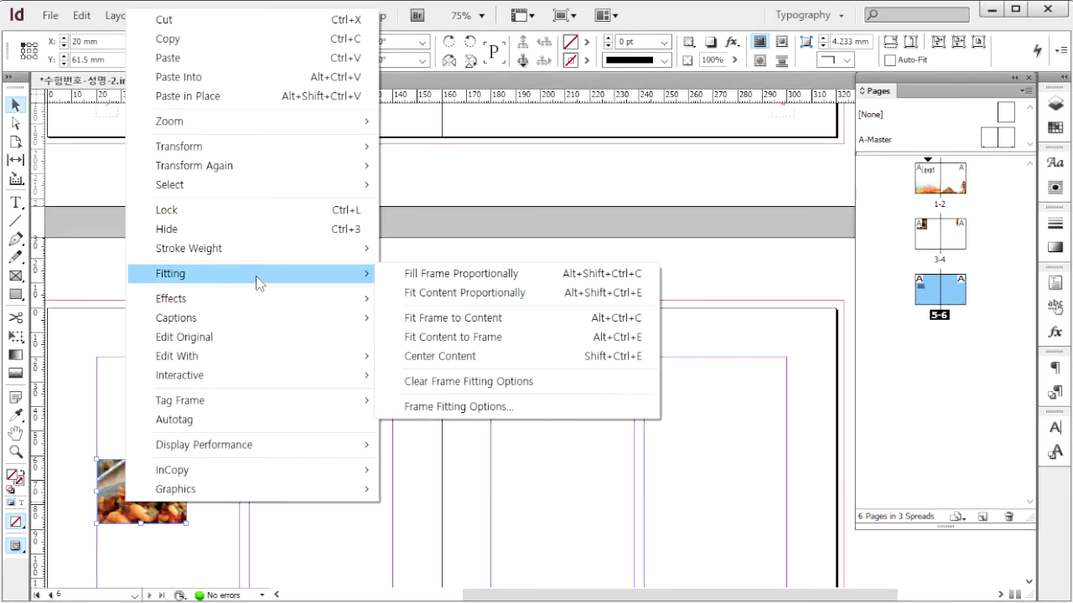
click(482, 277)
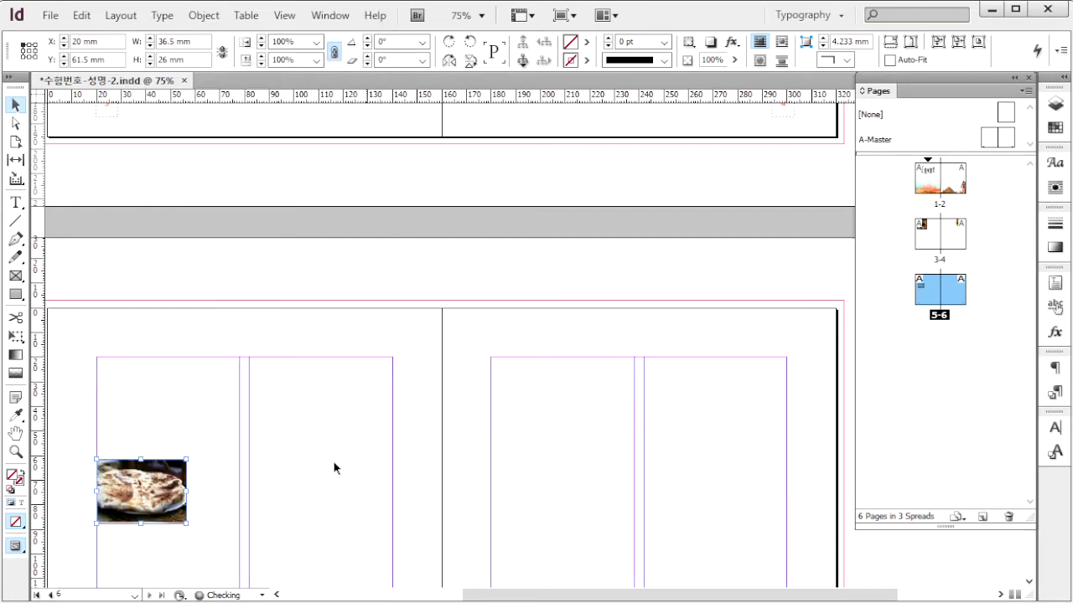
- Shift the image inside its frame to show the uppermost dish, and shorten the frame to about 20.5 mm high
double_click(144, 488)
drag(150, 487, 151, 536)
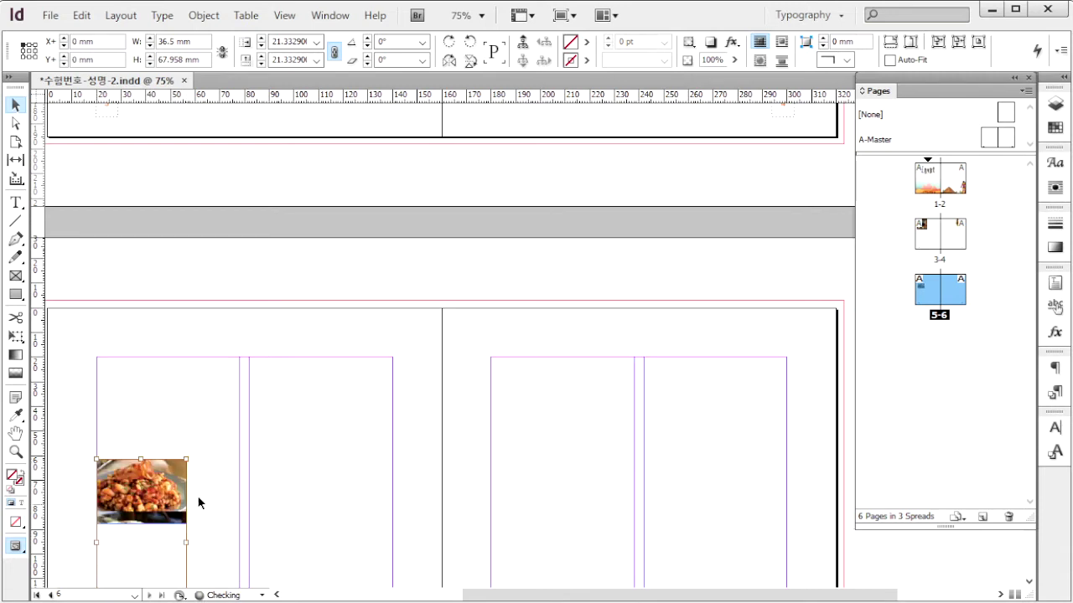
scroll(157, 526, down, 2)
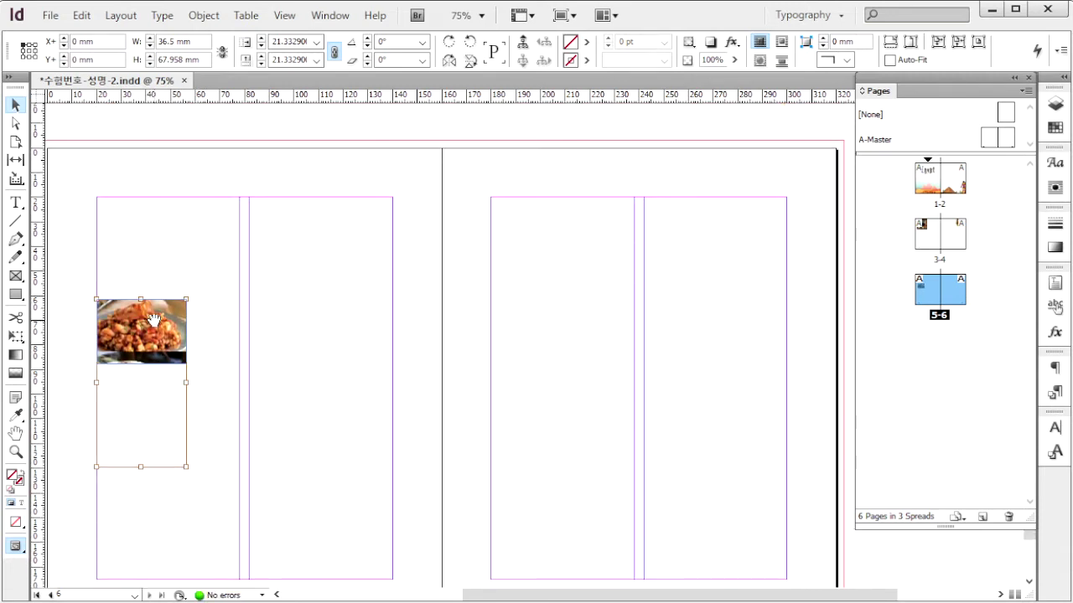
click(184, 277)
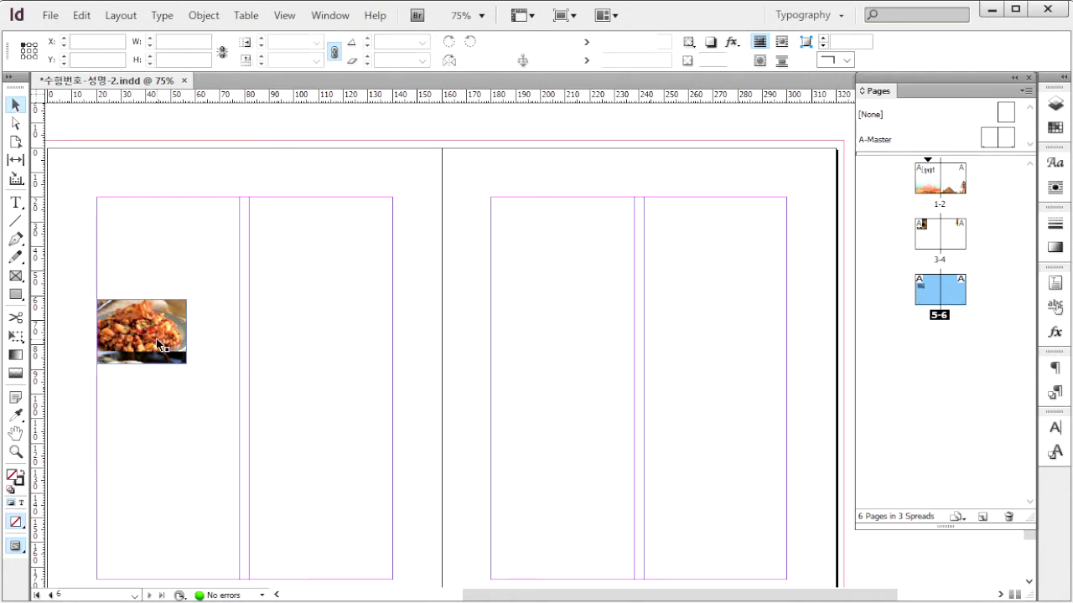
click(167, 342)
drag(141, 363, 141, 349)
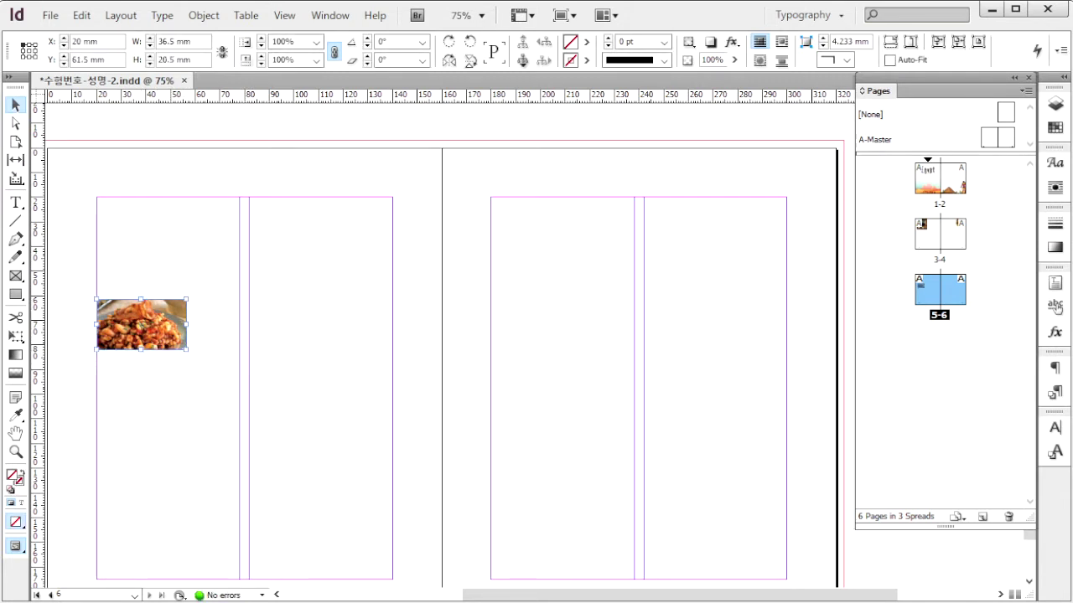
- Following the 1급-205.jpg reference, duplicate the food picture into page 5's second column at about X 82 mm, Y 108 mm
key(alt+Tab)
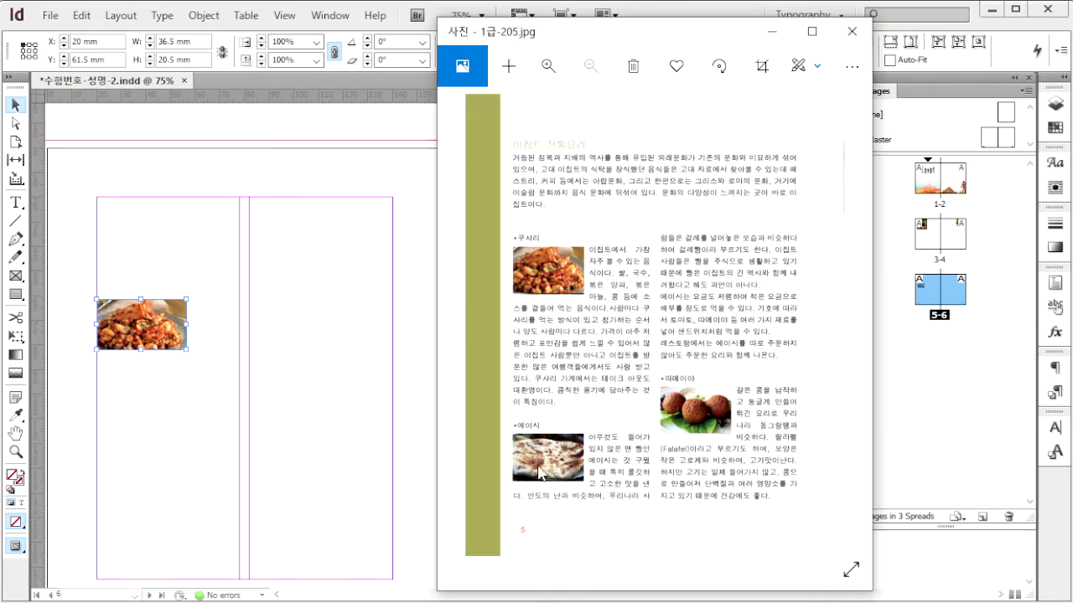
click(312, 341)
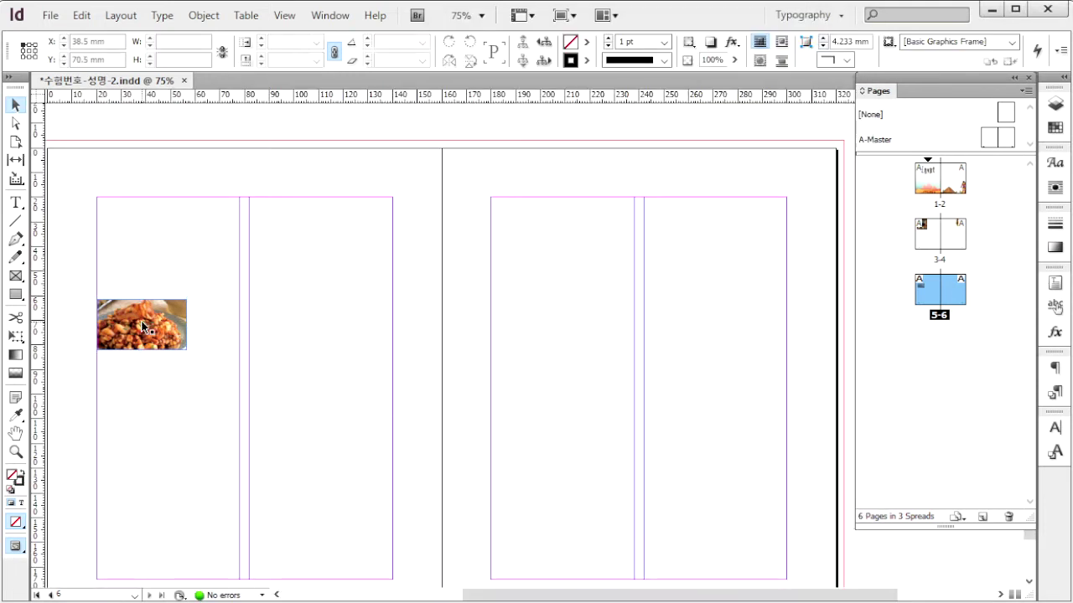
click(143, 327)
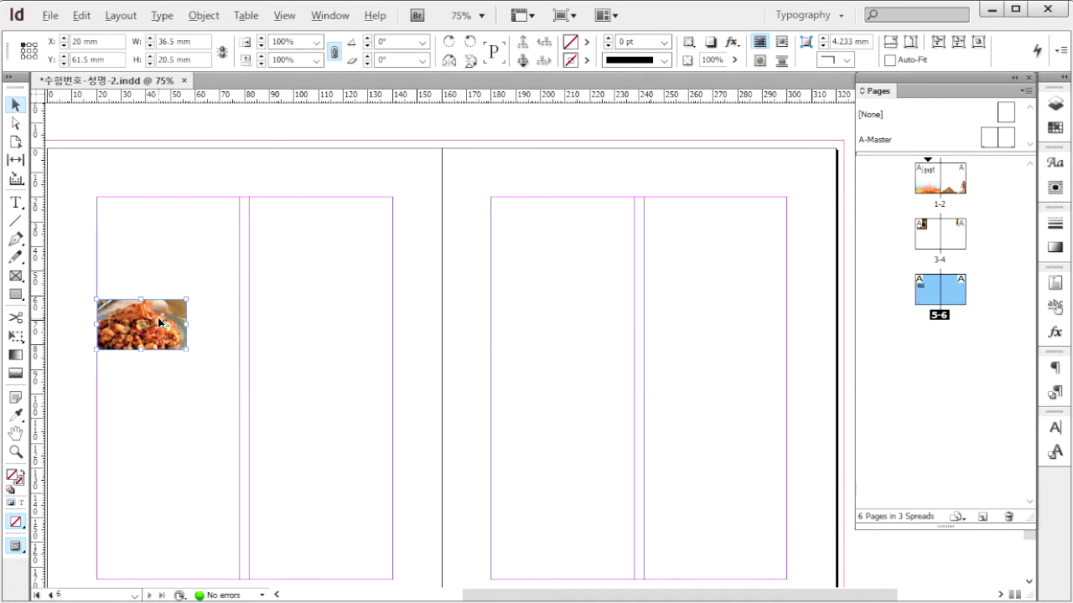
drag(159, 322, 314, 438)
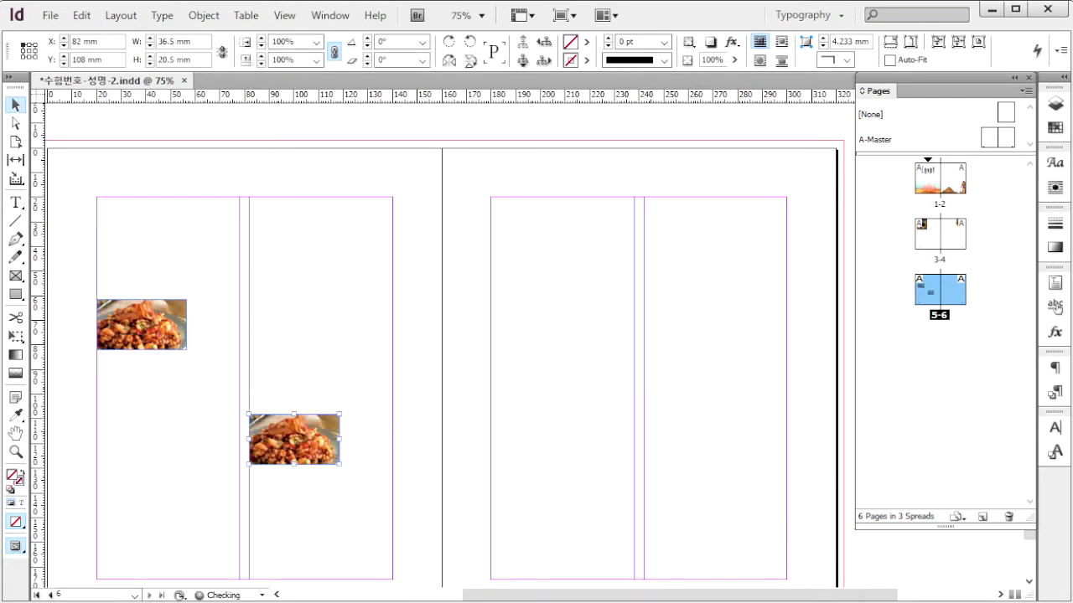
- Following the 1급-205.jpg reference, duplicate the second column's food picture into the lower part of page 5's first column
key(alt+Tab)
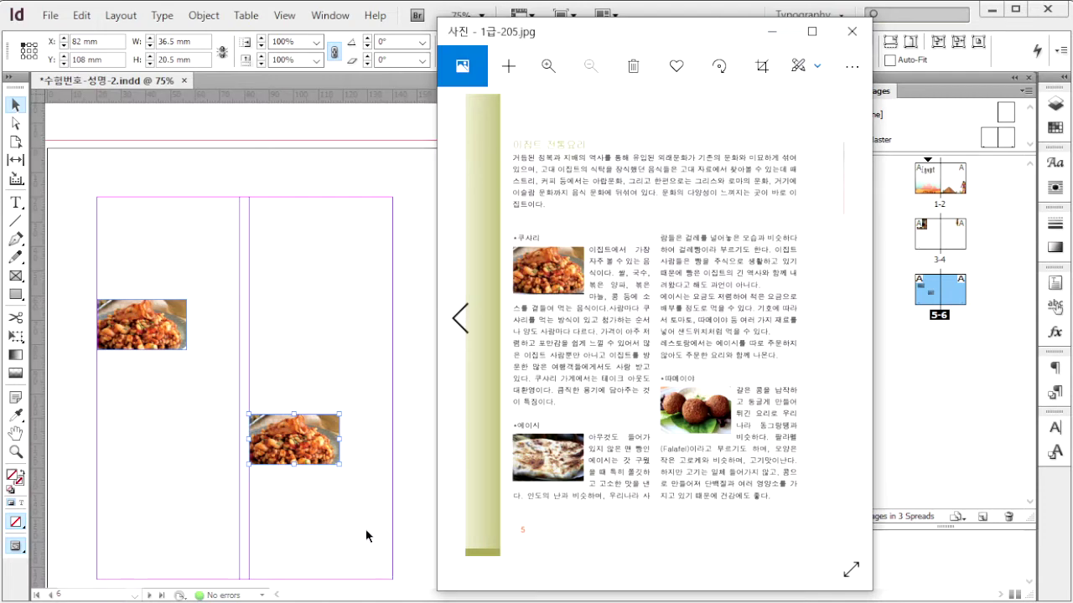
key(alt+Tab)
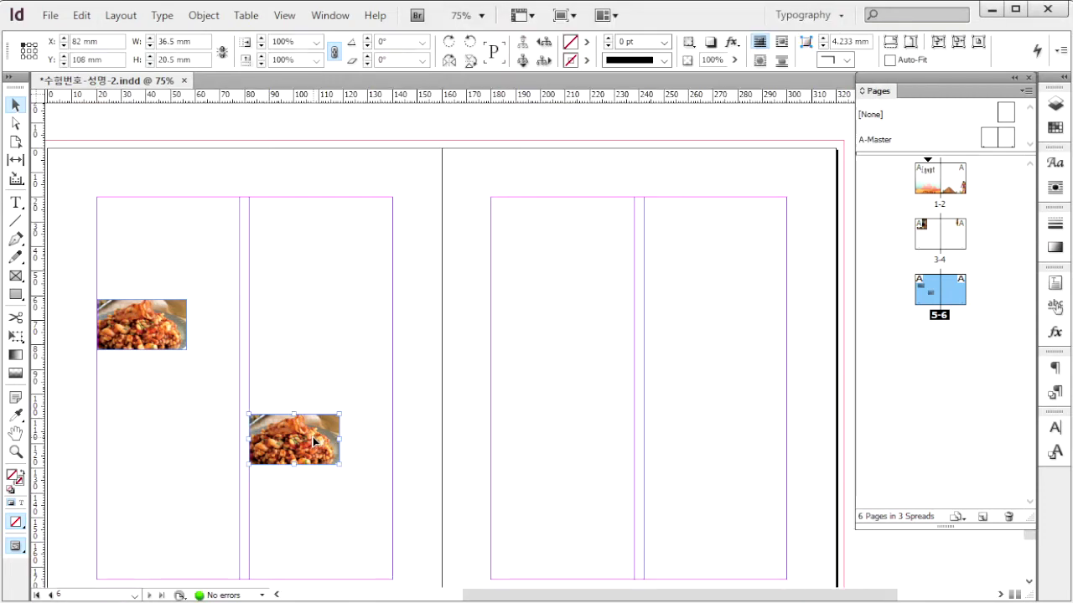
drag(315, 441, 163, 528)
click(220, 488)
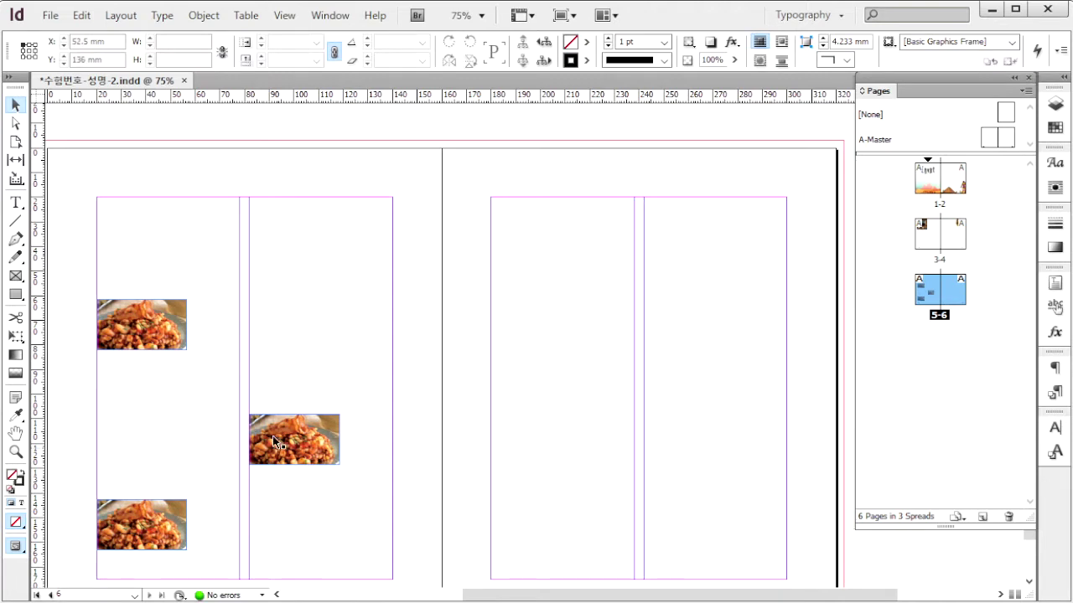
- Shift the images inside the two duplicated frames to show falafel in the second column and flatbread in the first, matching the reference
double_click(316, 457)
drag(320, 440, 323, 386)
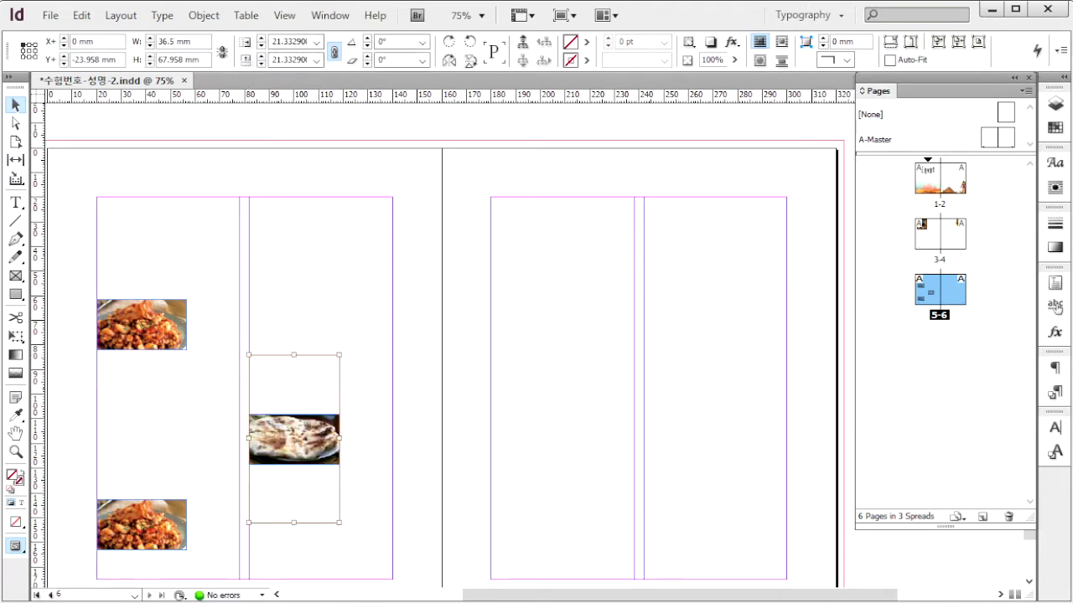
key(alt+Tab)
key(alt+Tab)
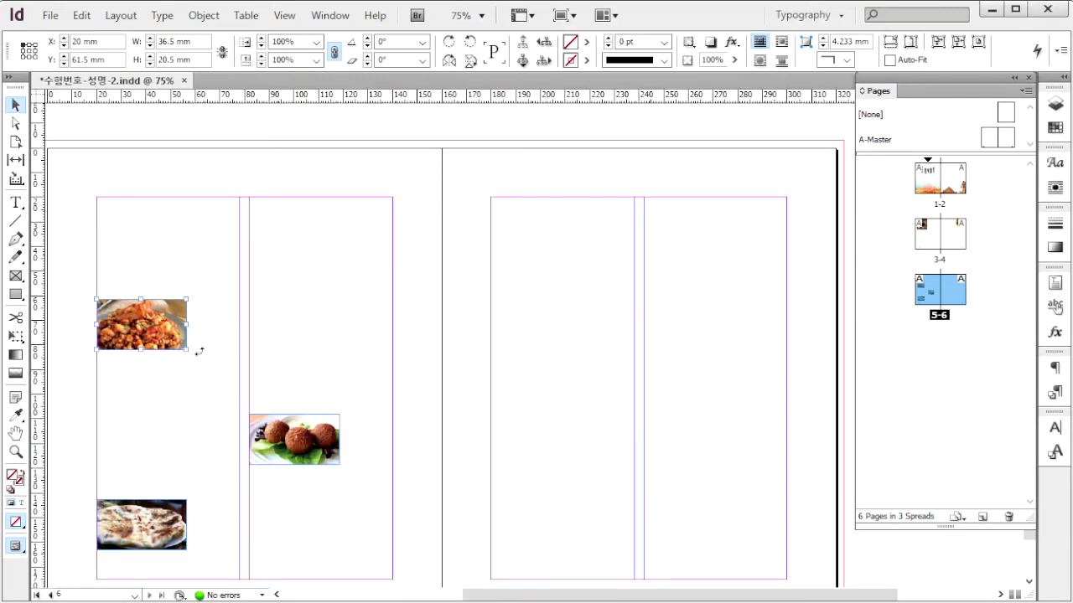
- Wrap text around the object shape of all three food pictures on page 5 with a 2 mm offset
shift+click(317, 436)
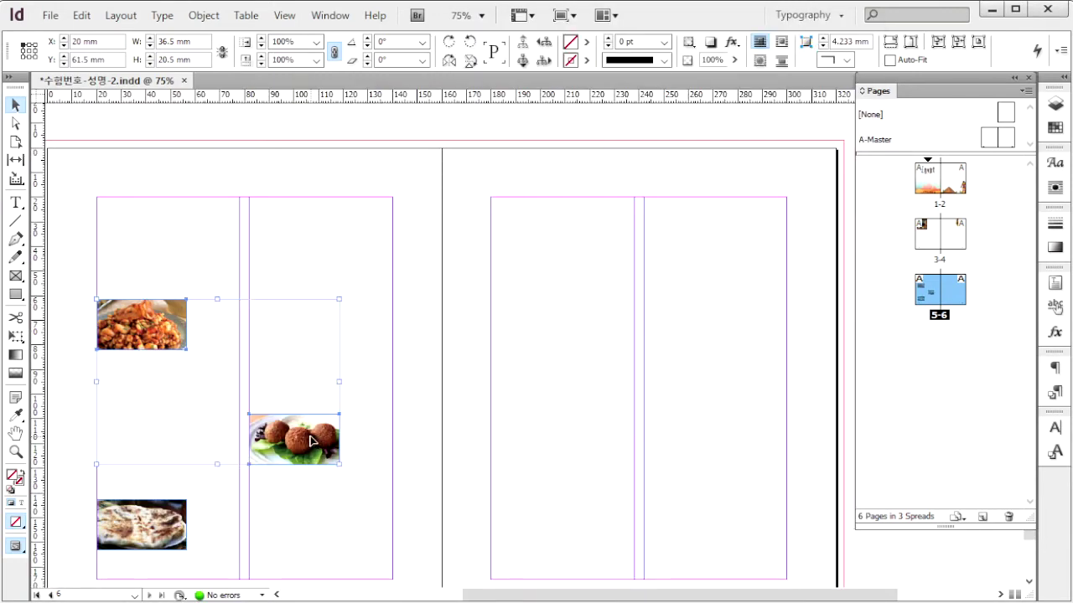
shift+click(143, 538)
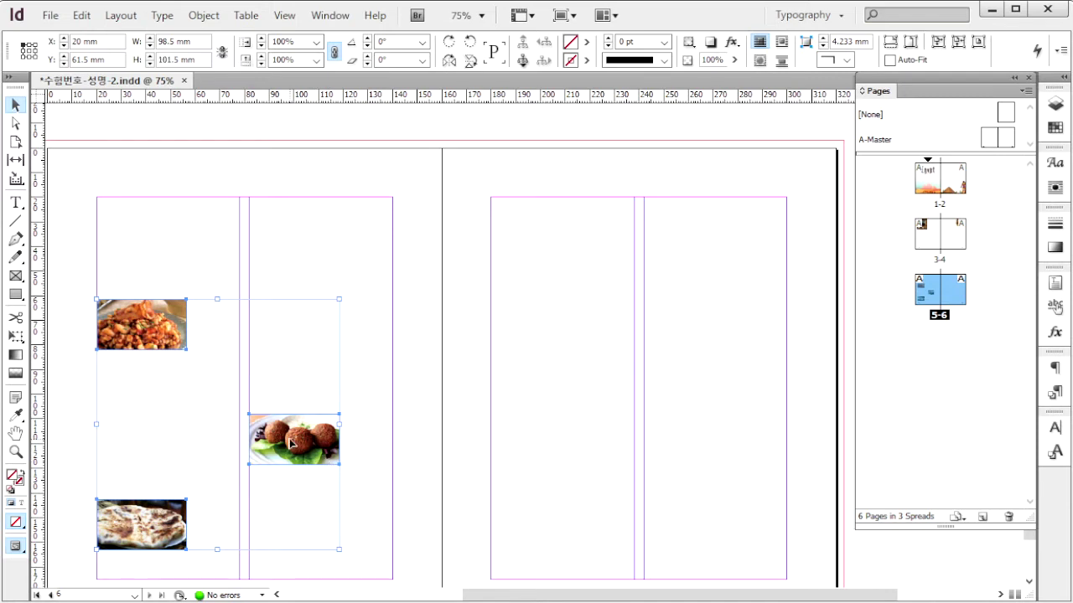
click(1057, 189)
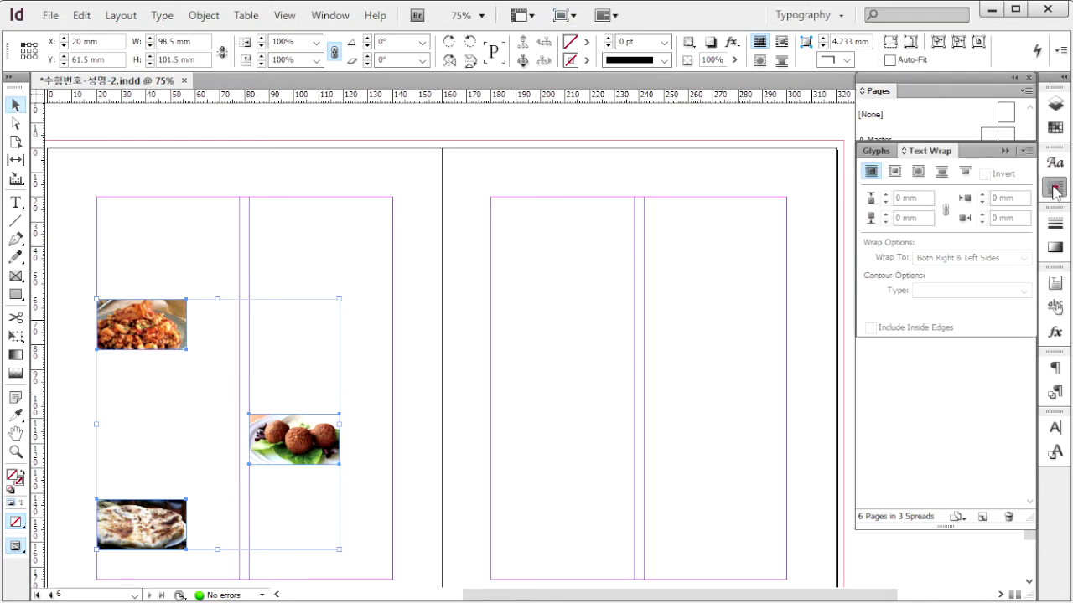
click(919, 172)
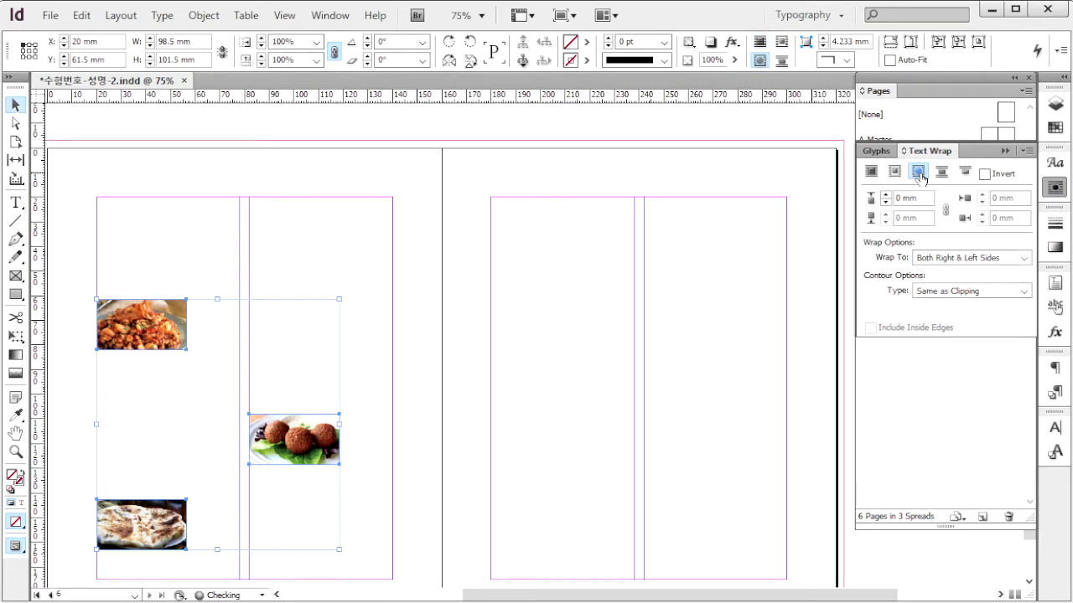
click(870, 198)
text(2)
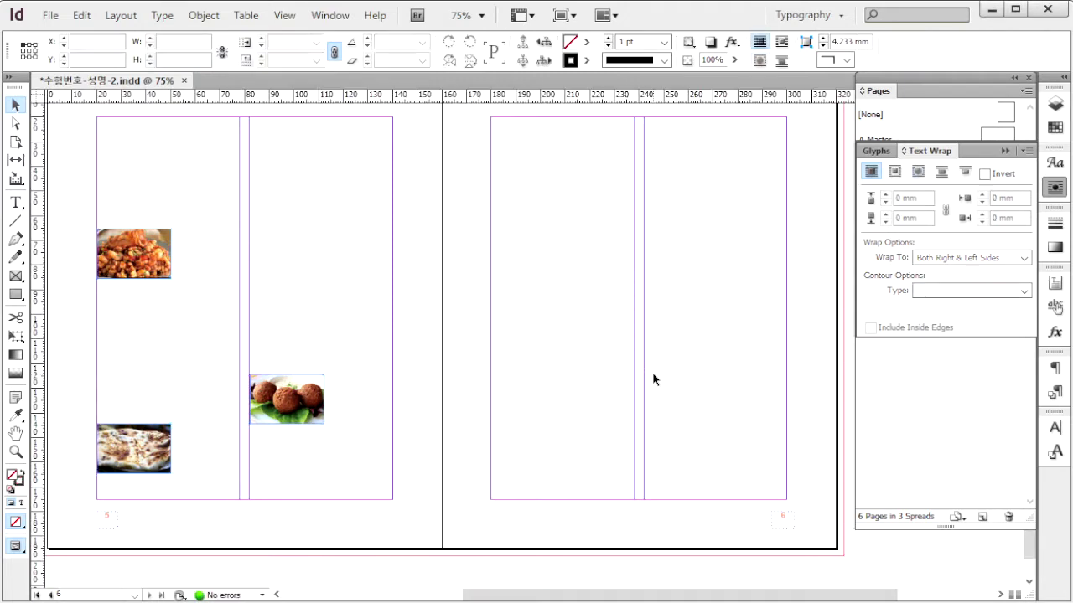
- Following the 1급-206.jpg reference, place 1급-11.jpg in page 6's second column at X 242 mm, Y 20 mm, 155 mm high
click(652, 372)
key(alt+Tab)
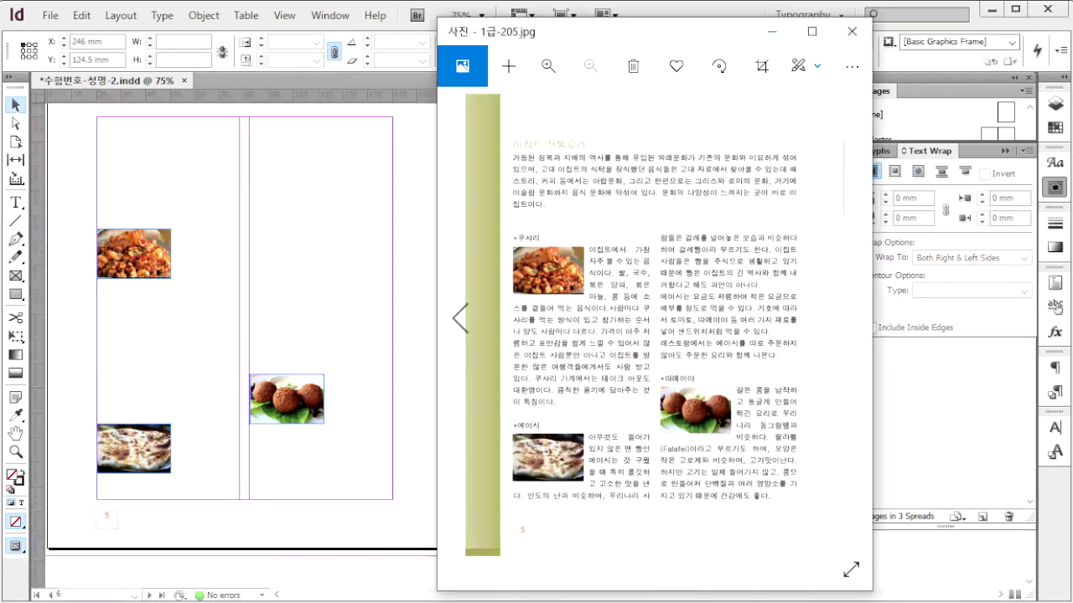
click(849, 318)
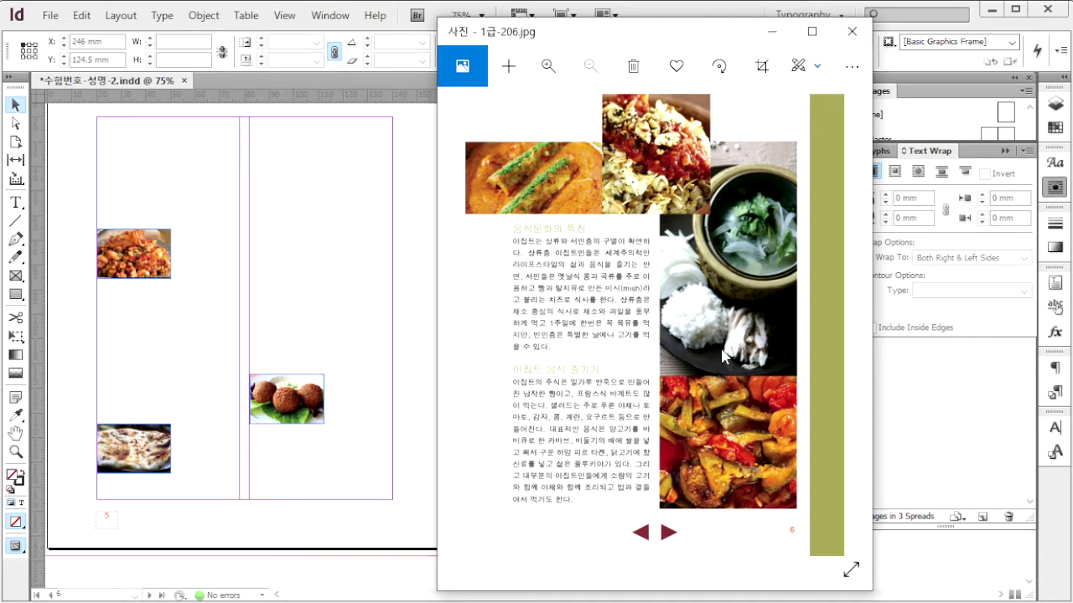
click(373, 319)
key(ctrl+d)
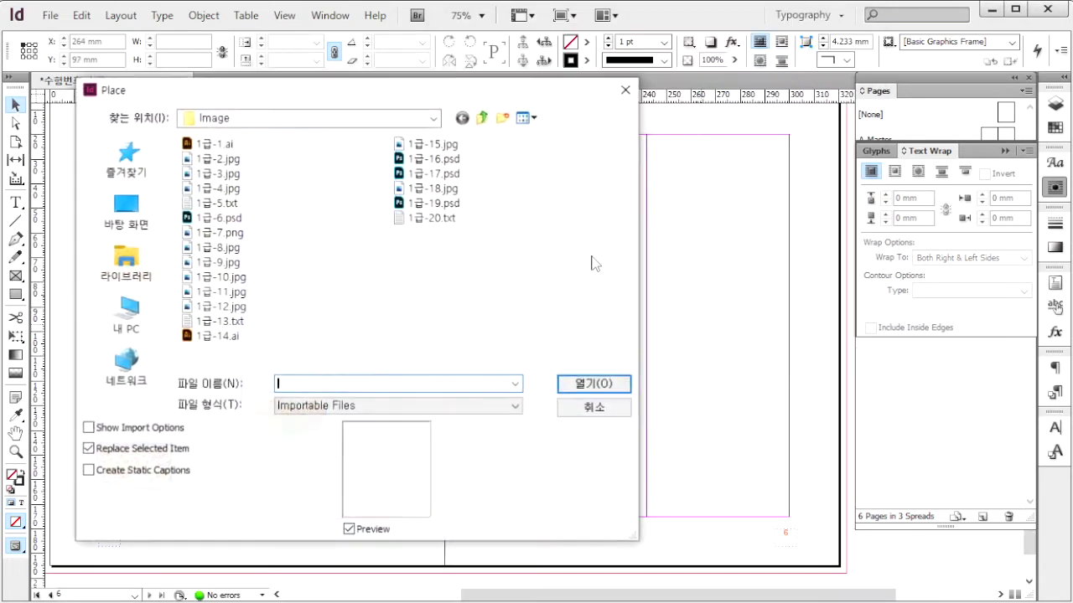
click(256, 293)
click(594, 384)
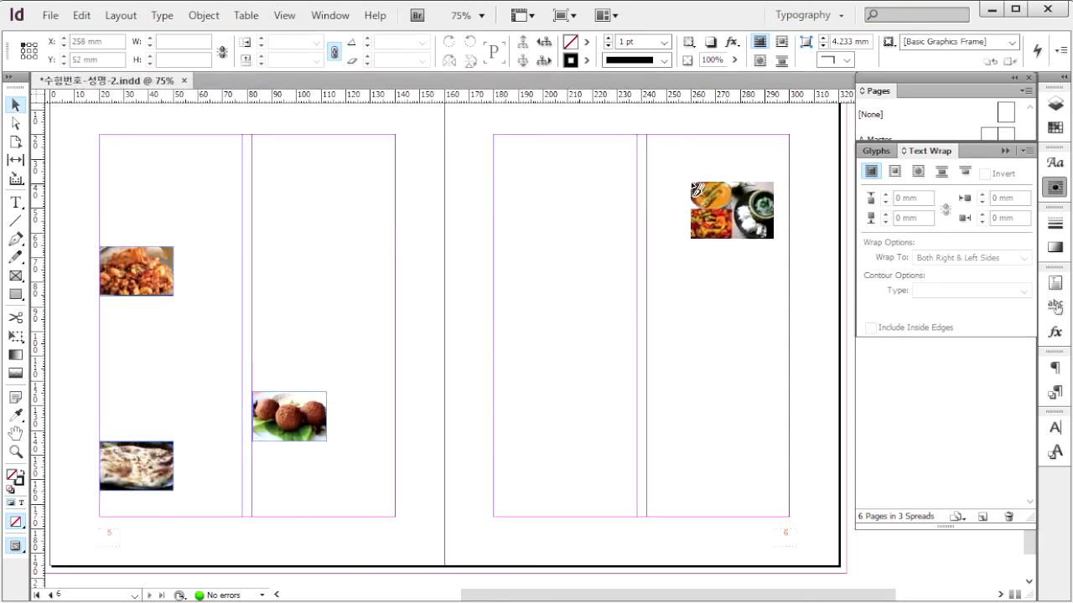
drag(644, 135, 763, 516)
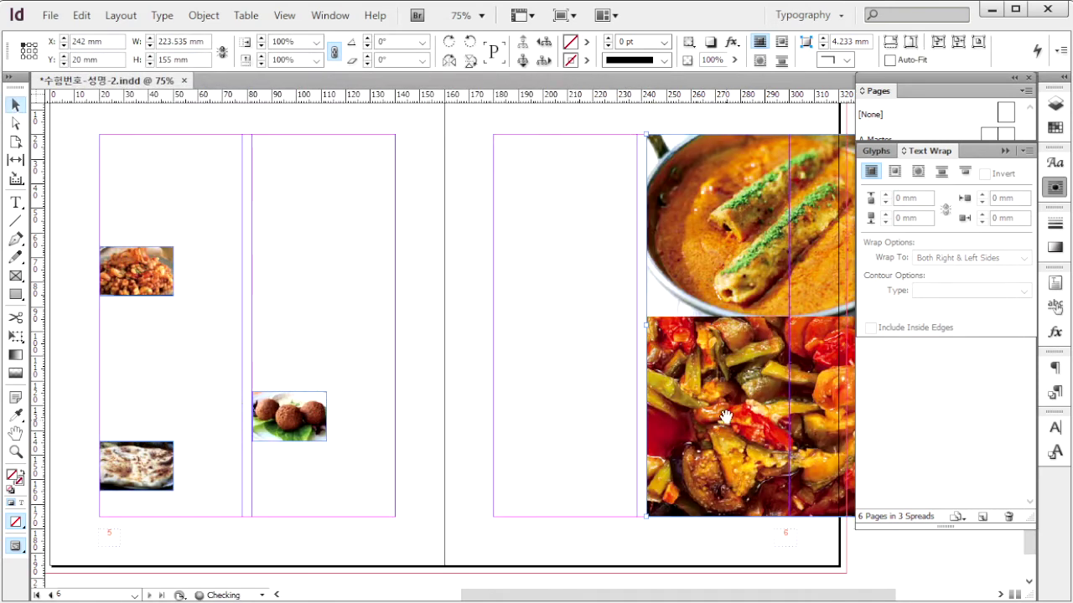
- Reduce the placed picture's frame to 58 by 100 mm so it spans only page 6's second column
drag(726, 417, 508, 409)
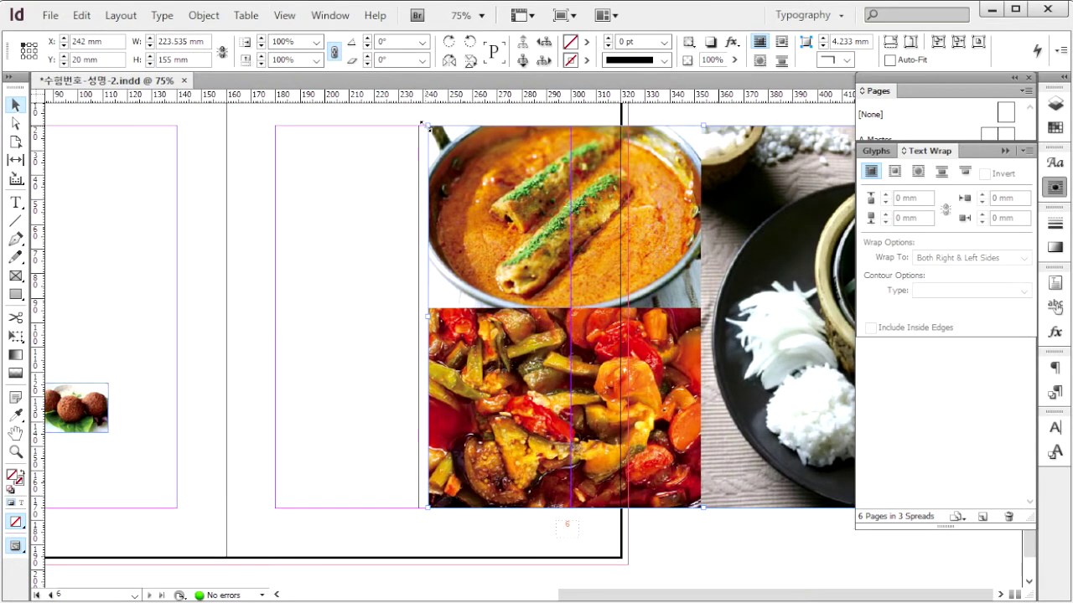
drag(427, 315, 701, 332)
key(ctrl+z)
key(ctrl+z)
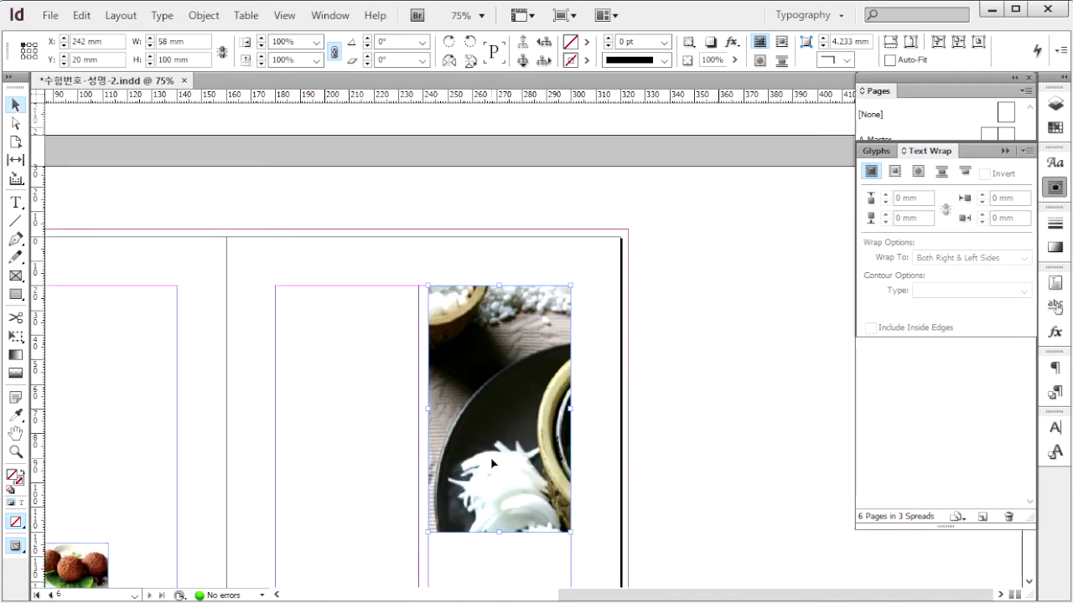
- Fill the frame proportionally with the image and shift the image to show the soup bowl and rice
right_click(487, 469)
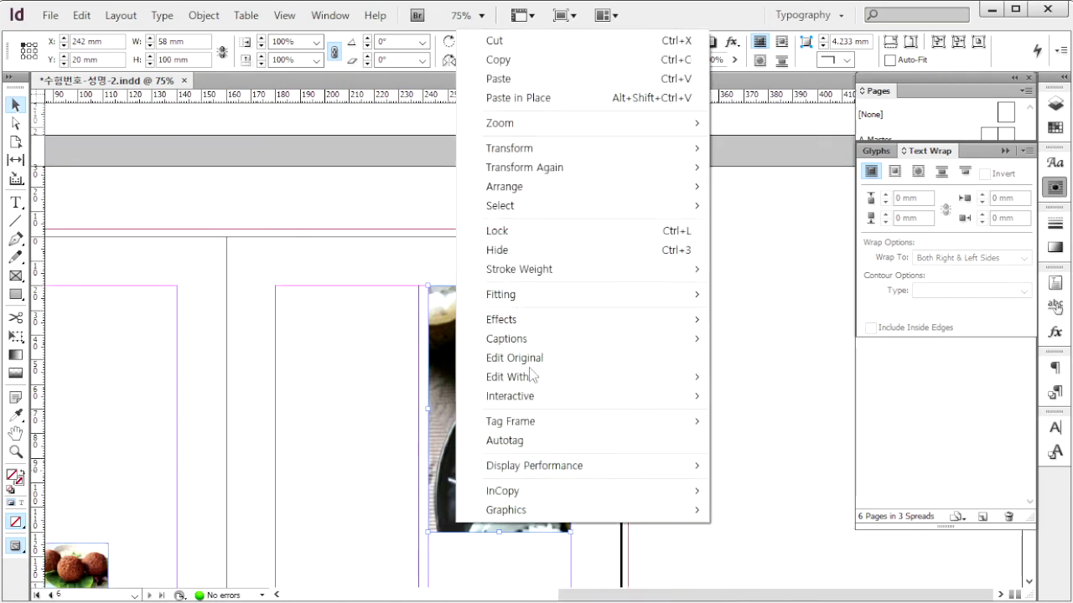
mouse_move(522, 294)
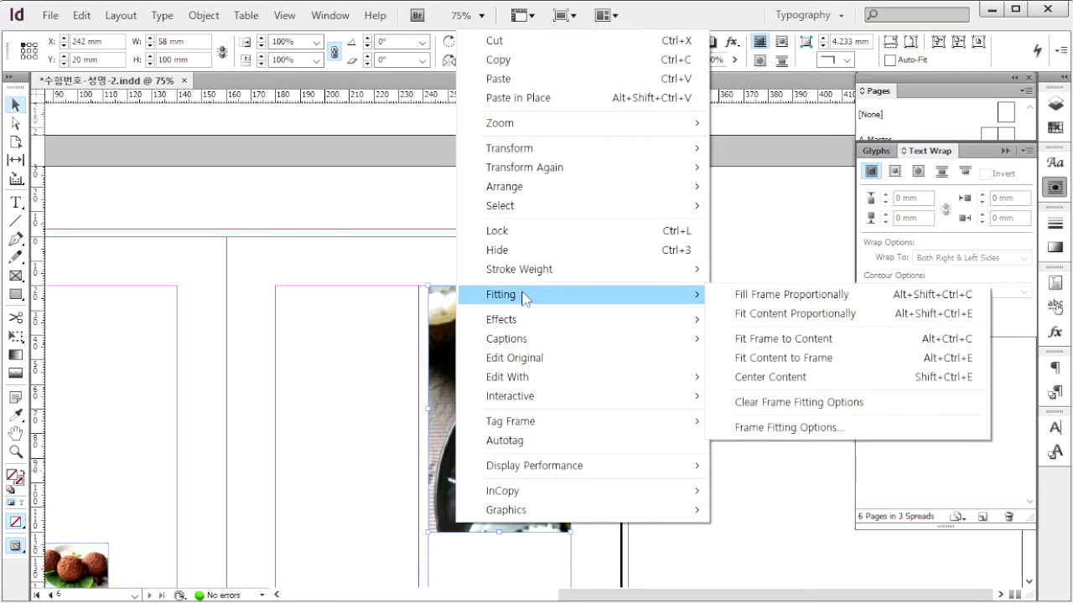
click(788, 296)
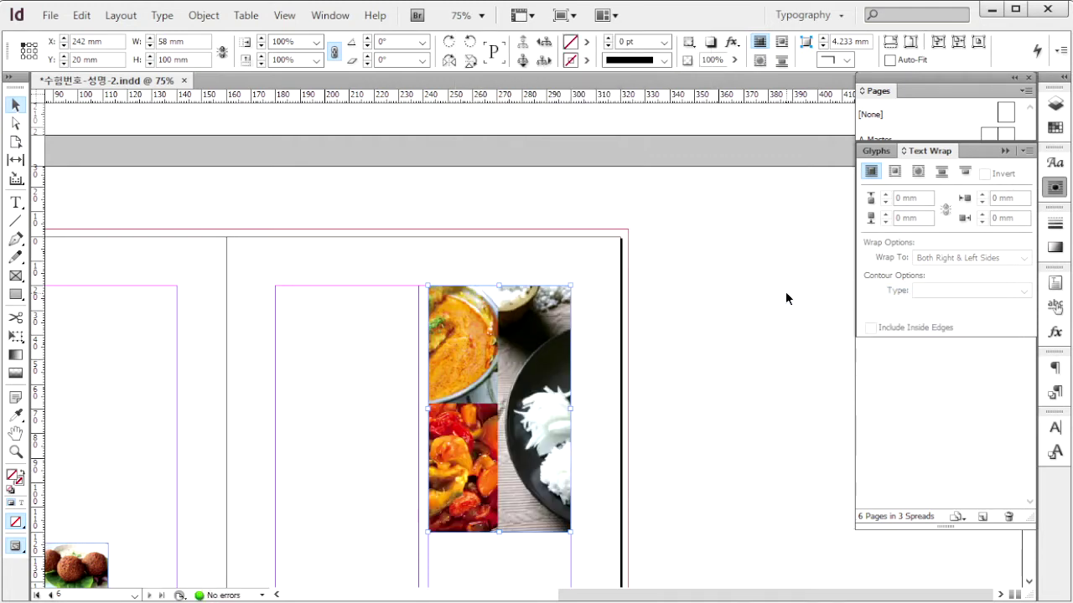
drag(526, 449, 448, 436)
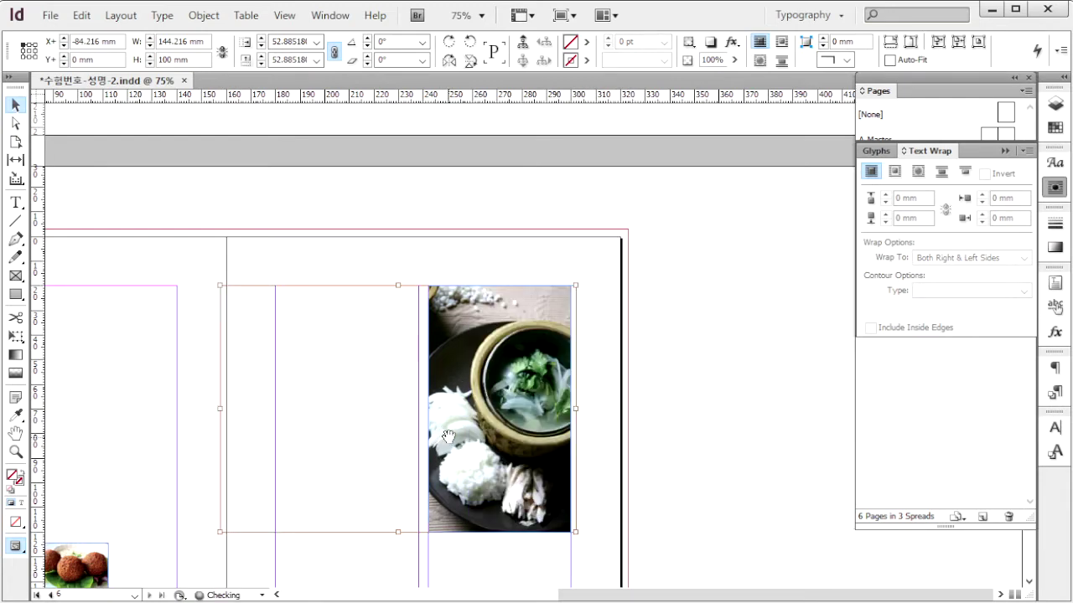
- Draw a 58 by 54.5 mm rectangle frame beneath the soup picture down to the margin and place 1급-11.jpg in it
scroll(545, 419, down, 4)
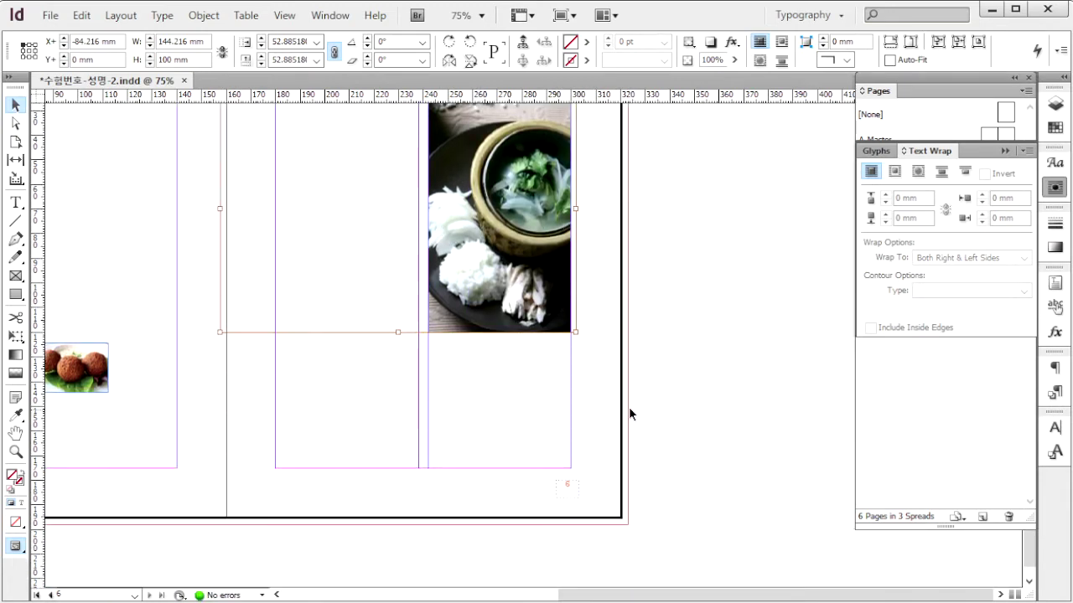
click(587, 390)
click(15, 276)
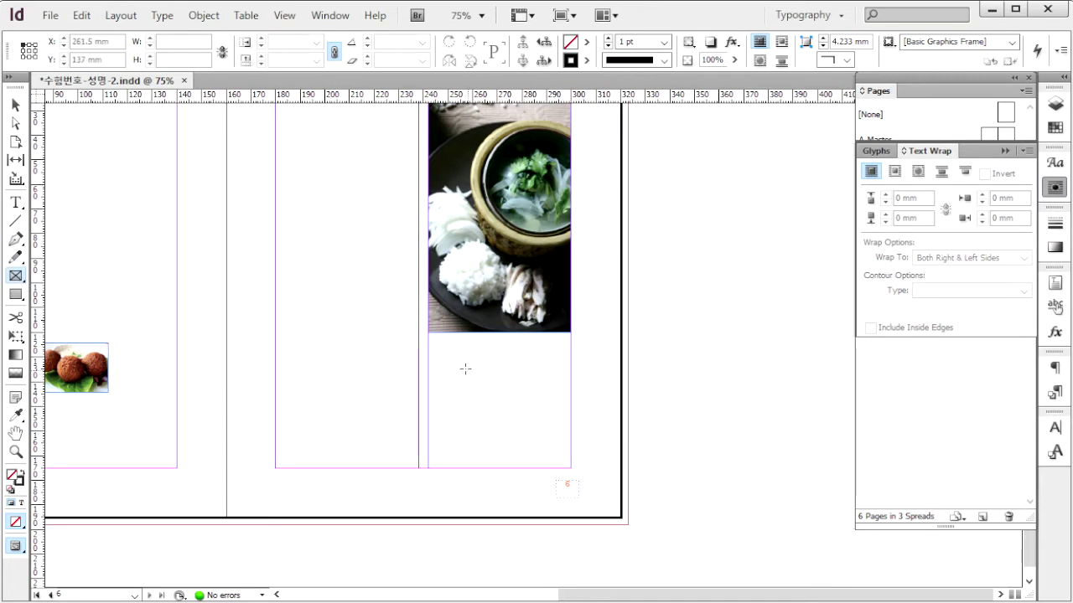
drag(428, 334, 570, 470)
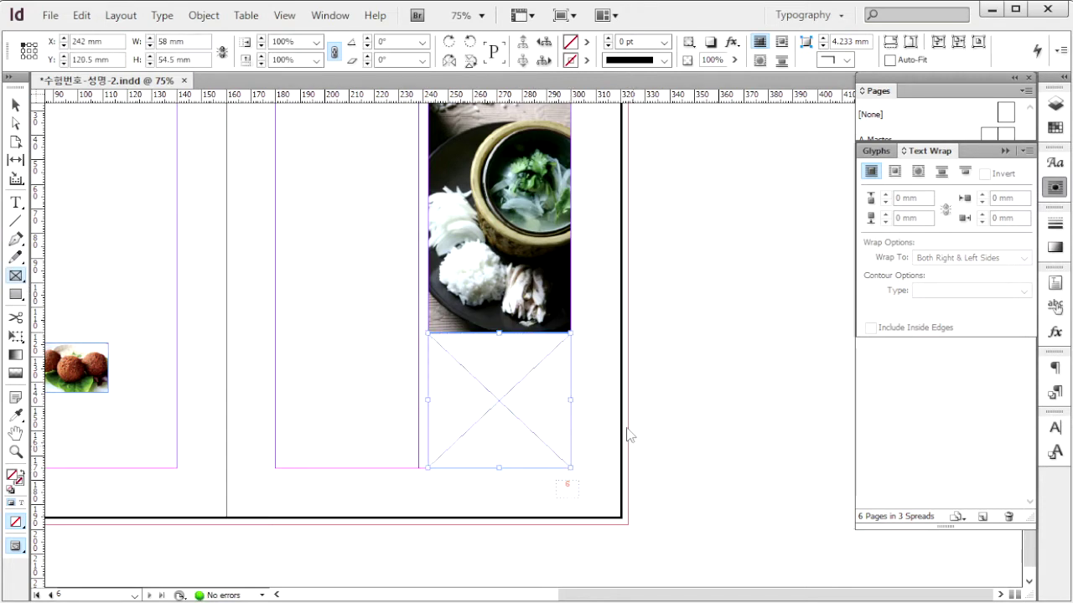
key(ctrl+d)
double_click(259, 299)
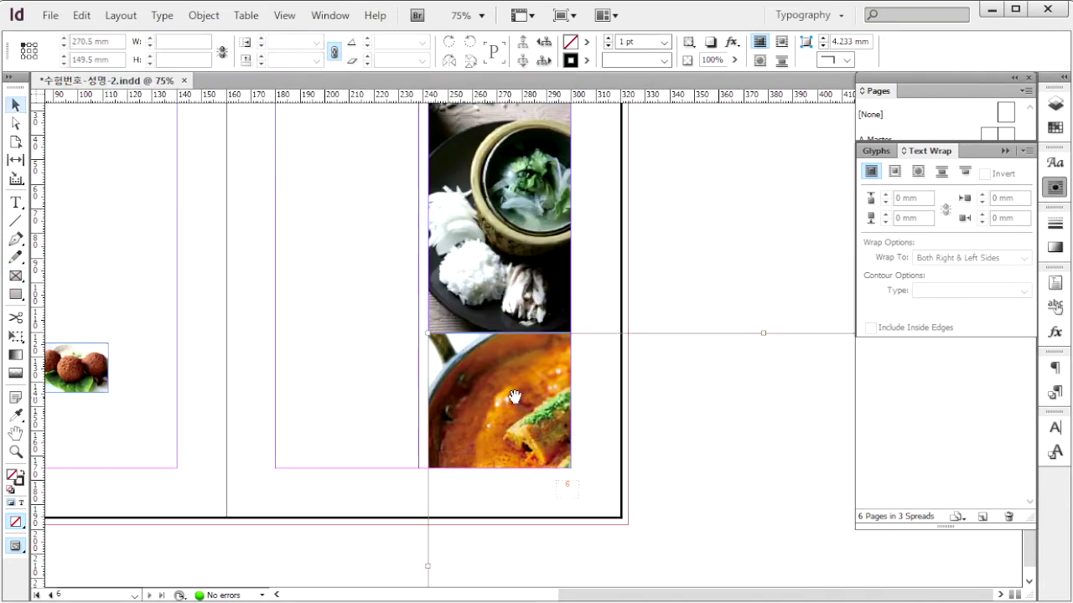
- Shift the image inside the lower frame to bring the red and yellow vegetable dish into view
drag(515, 397, 343, 313)
drag(471, 390, 308, 321)
drag(426, 391, 375, 325)
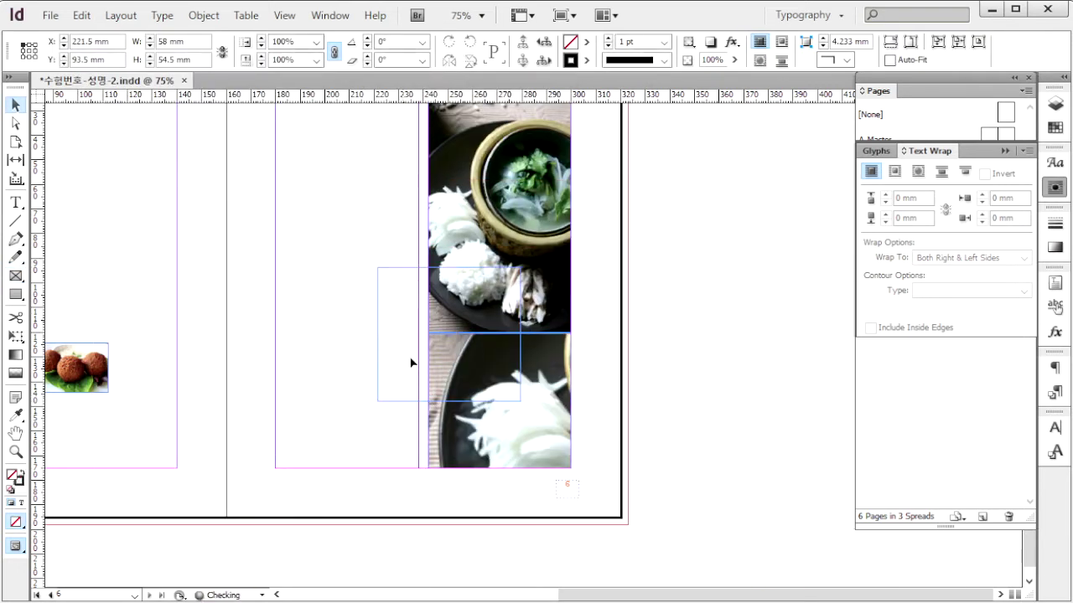
key(ctrl+z)
drag(504, 401, 586, 400)
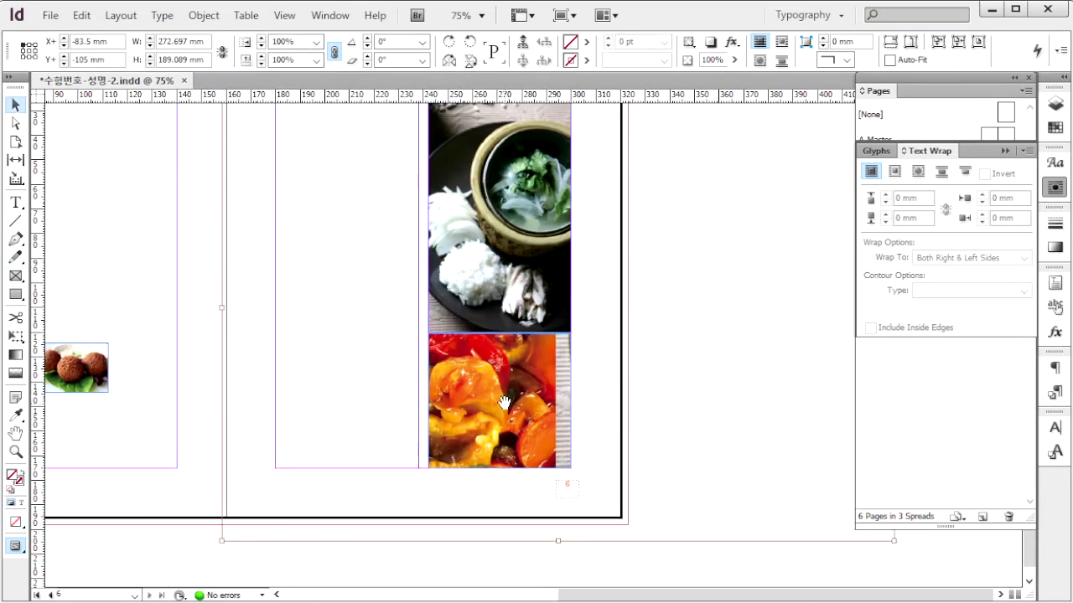
- Scale the image inside the lower frame to about 152 by 108 mm and position the vegetable dish to fill the frame
drag(504, 403, 538, 409)
drag(255, 546, 428, 447)
mouse_move(530, 398)
mouse_down()
mouse_move(519, 426)
mouse_move(521, 411)
mouse_up()
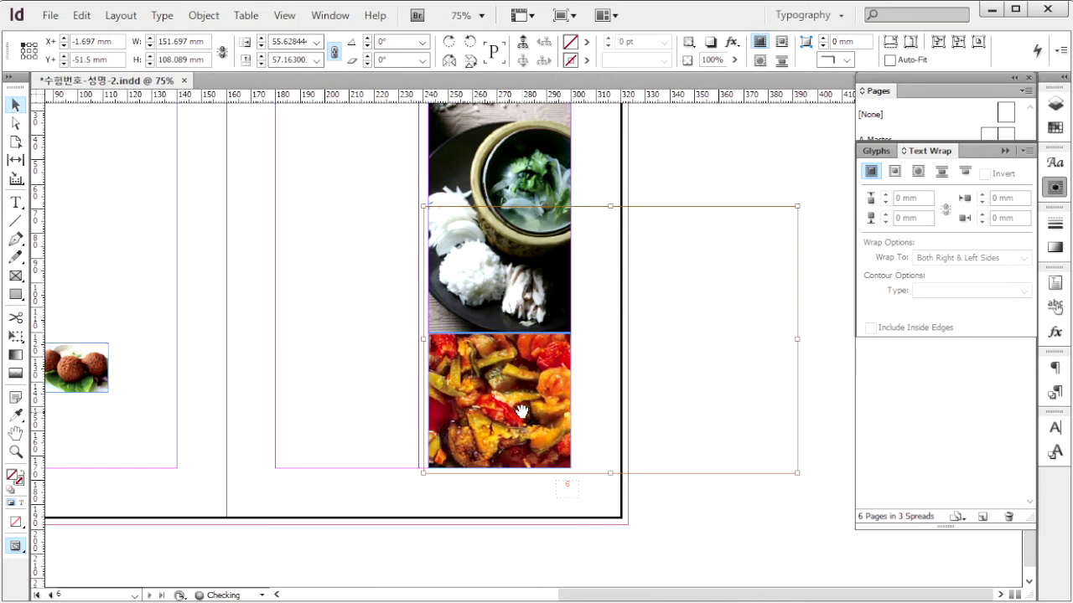
click(297, 382)
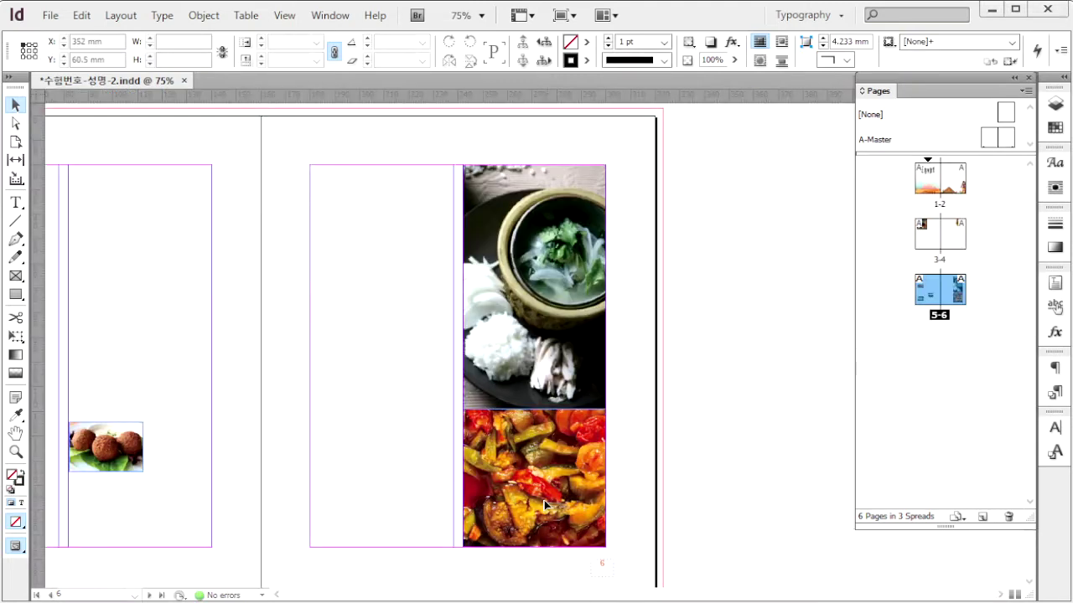
- Duplicate the vegetable picture to page 6's inner edge at X 160 mm, Y 20 mm, and shorten the copy's frame to about 30 mm high
click(545, 503)
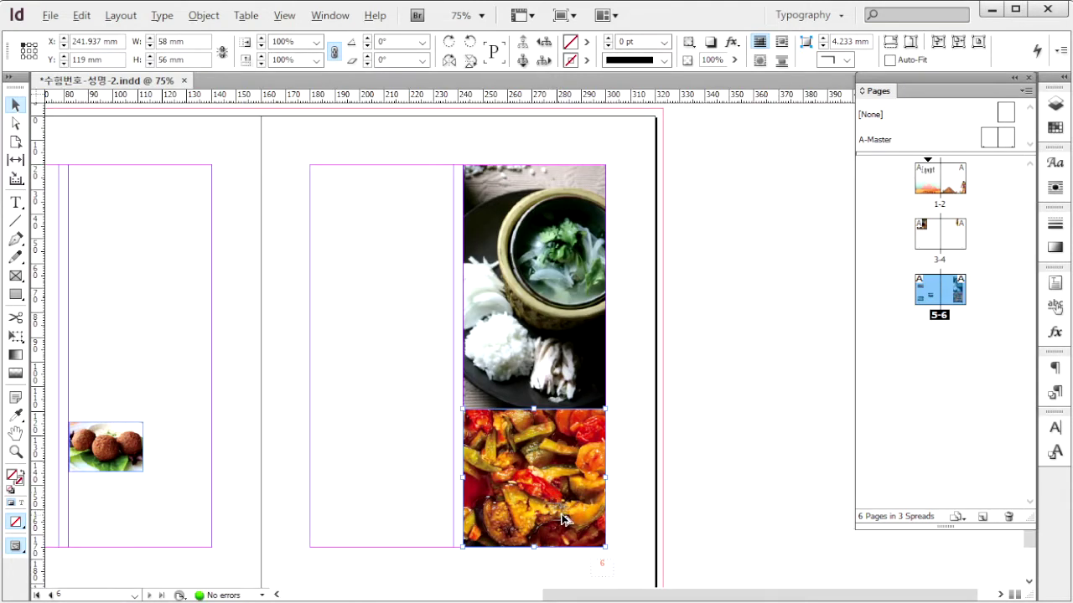
drag(562, 519, 360, 276)
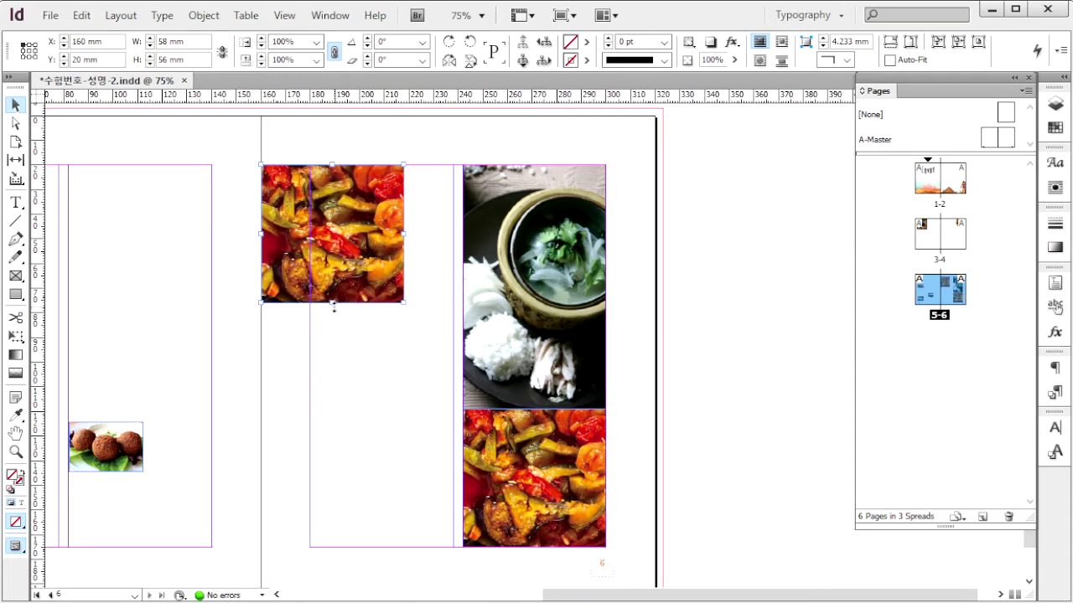
drag(333, 307, 347, 239)
- Shift the image inside the copied frame to show the orange curry dish, and save the document
click(308, 210)
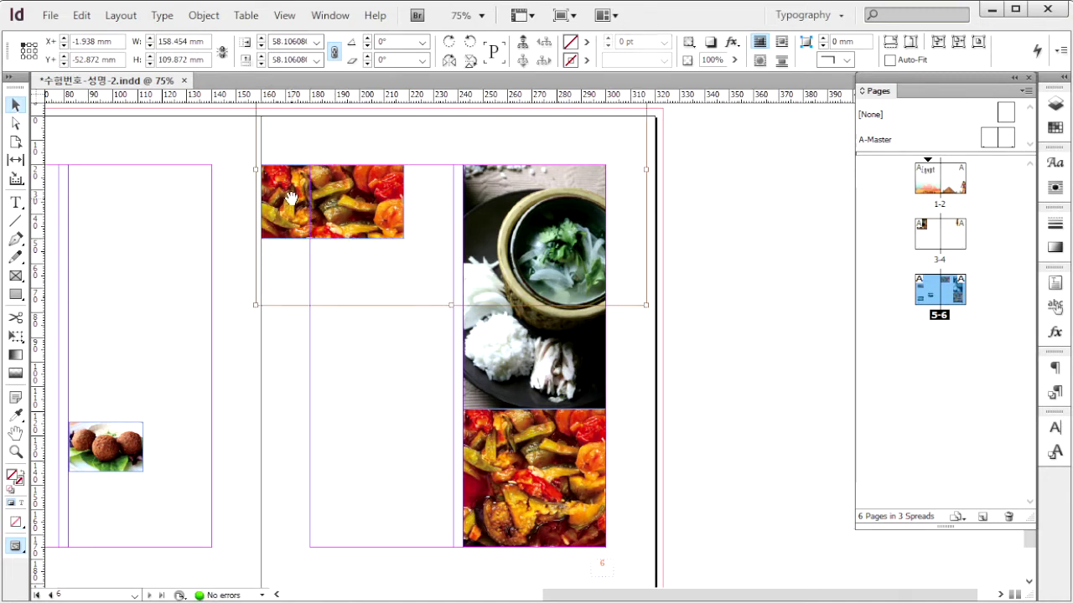
drag(290, 197, 297, 302)
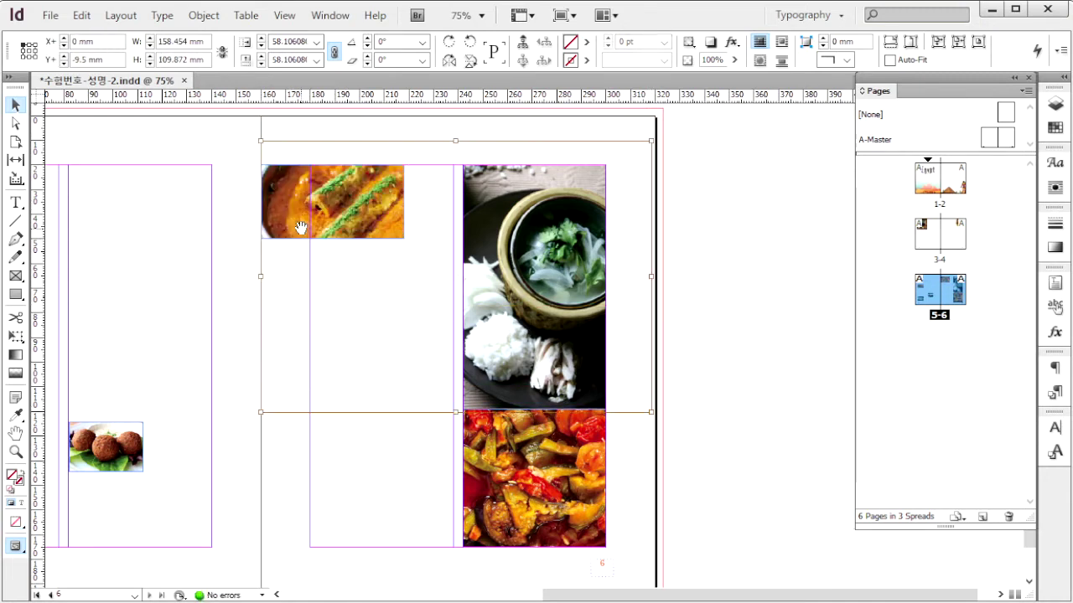
drag(352, 224, 340, 225)
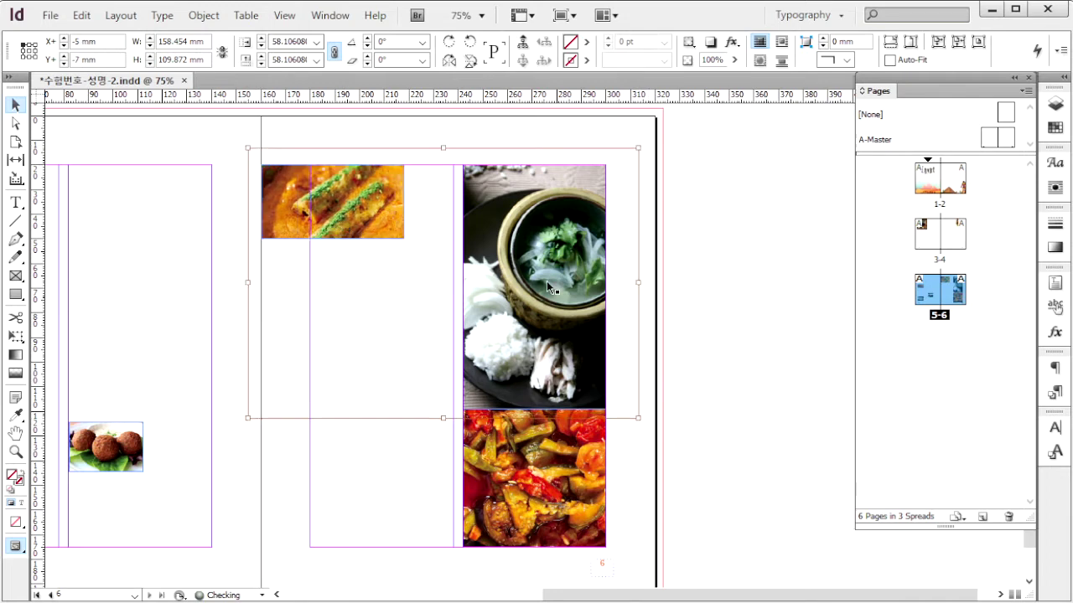
key(ctrl+s)
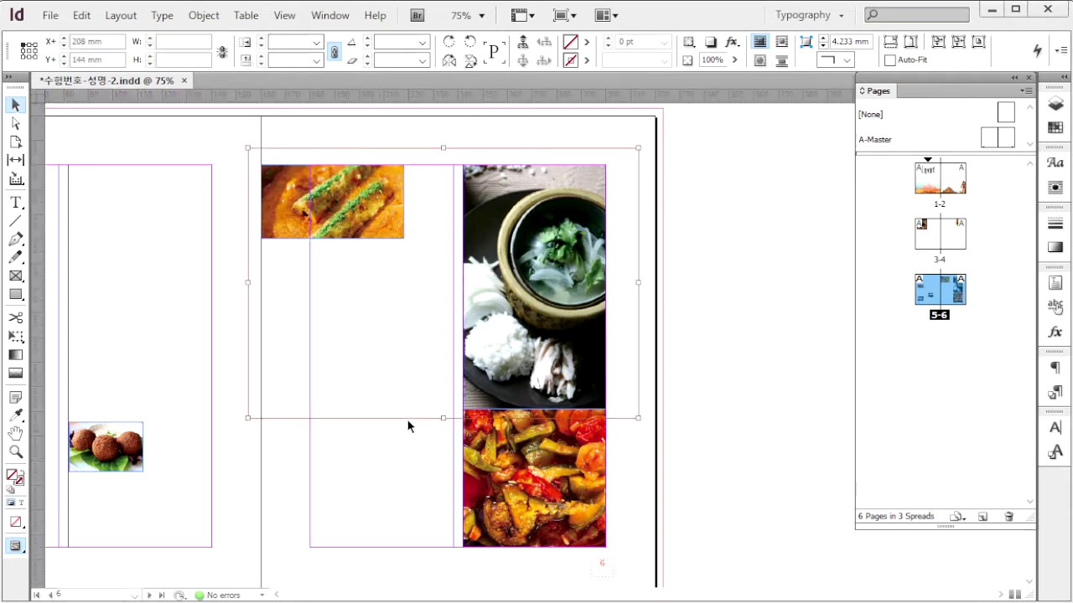
- Place 1급-12.jpg on page 6 beside the orange curry picture at X 218 mm, Y 0 mm, and narrow its frame to 51 mm
click(379, 478)
key(ctrl+d)
click(242, 307)
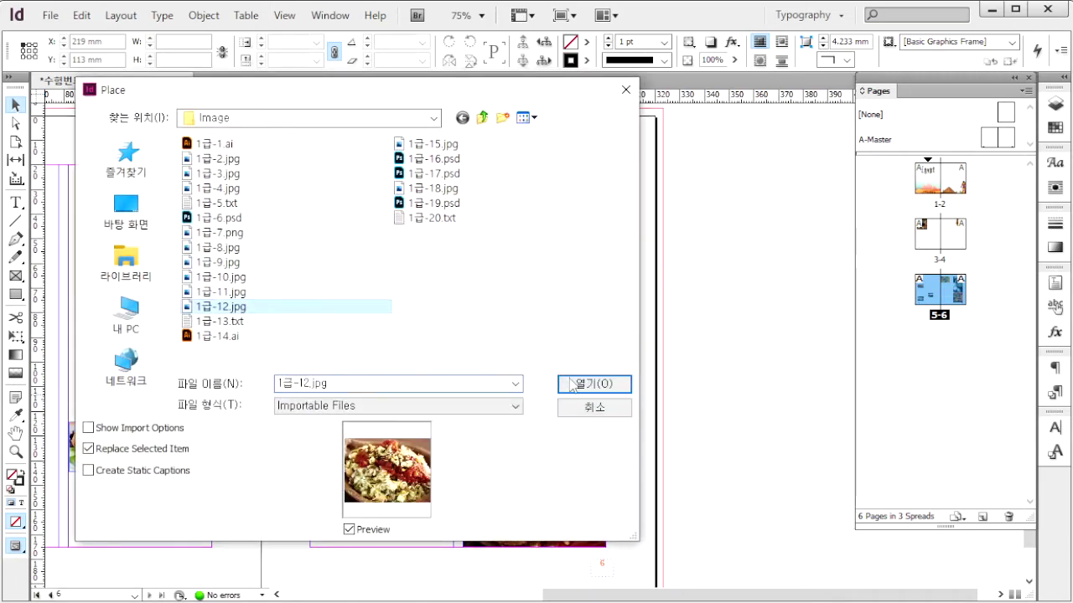
click(594, 383)
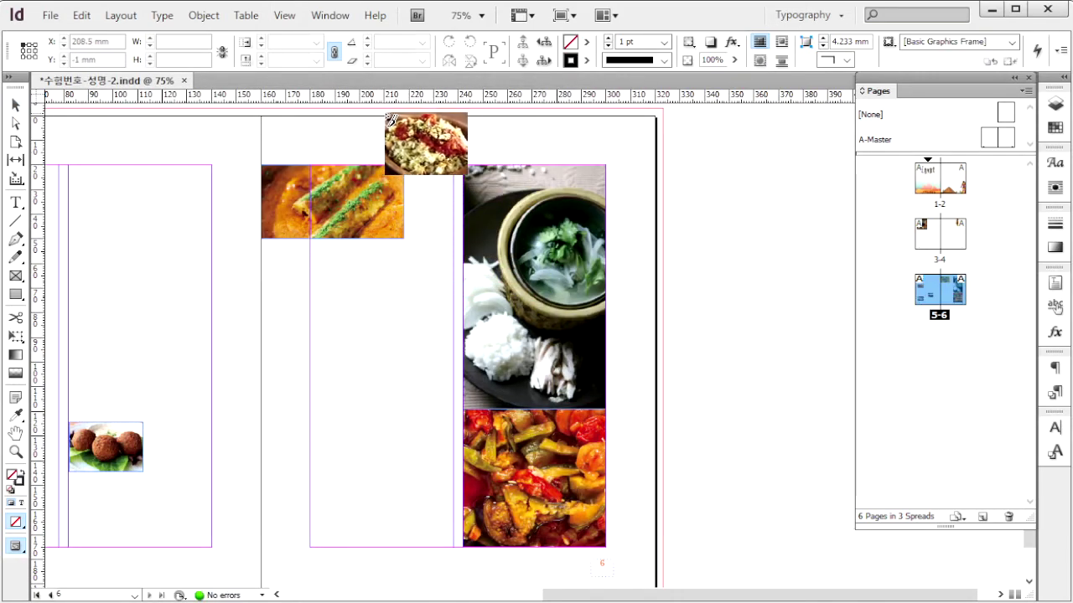
drag(408, 117, 569, 239)
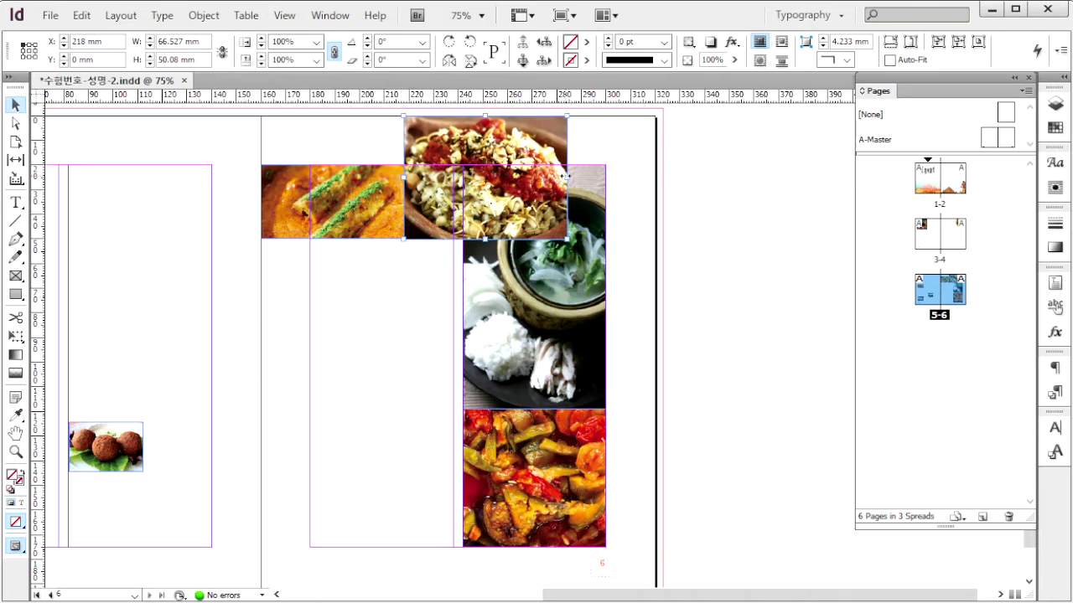
drag(567, 176, 530, 183)
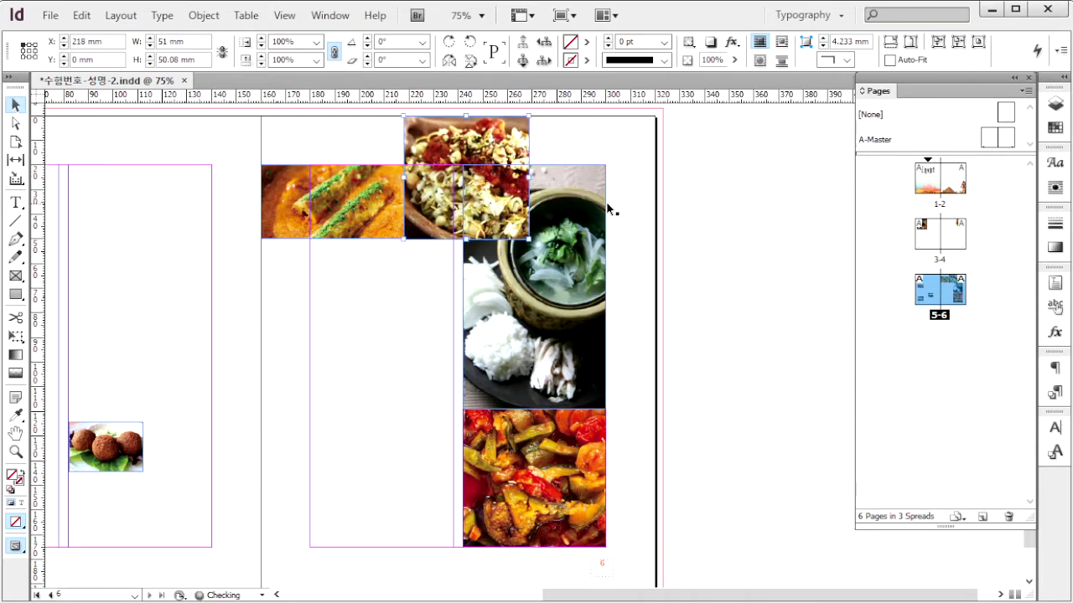
click(722, 253)
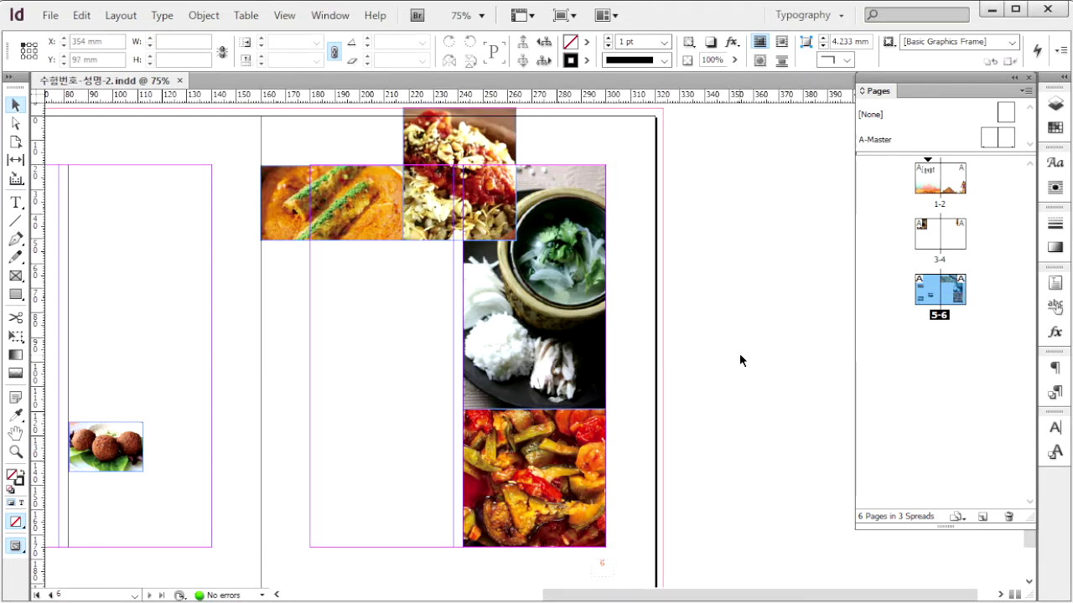
- Create an 18 by 201 mm rectangle on the pasteboard beside page 1
double_click(938, 179)
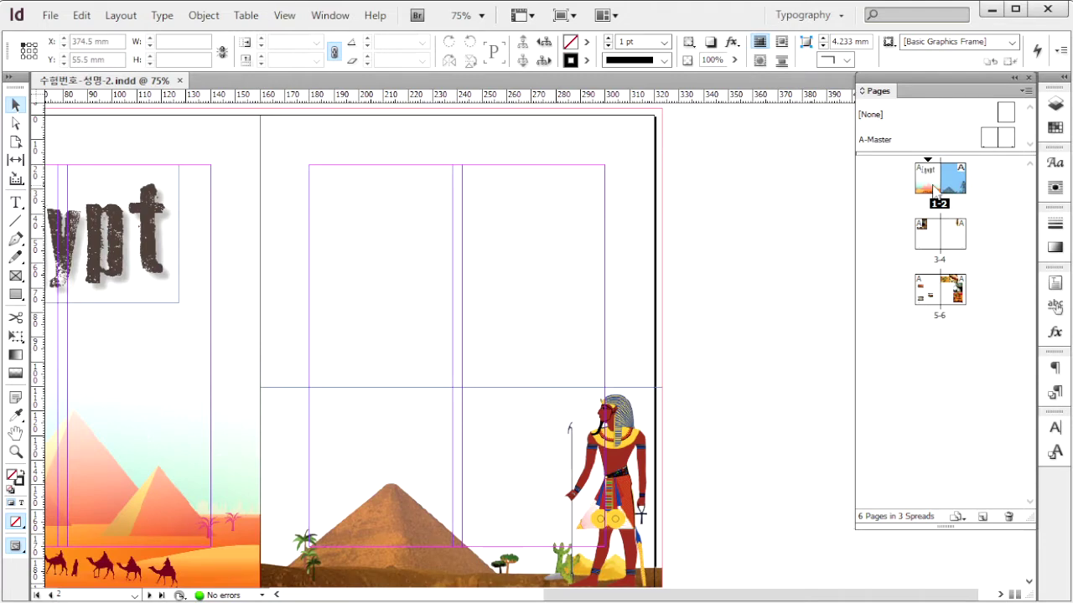
double_click(933, 190)
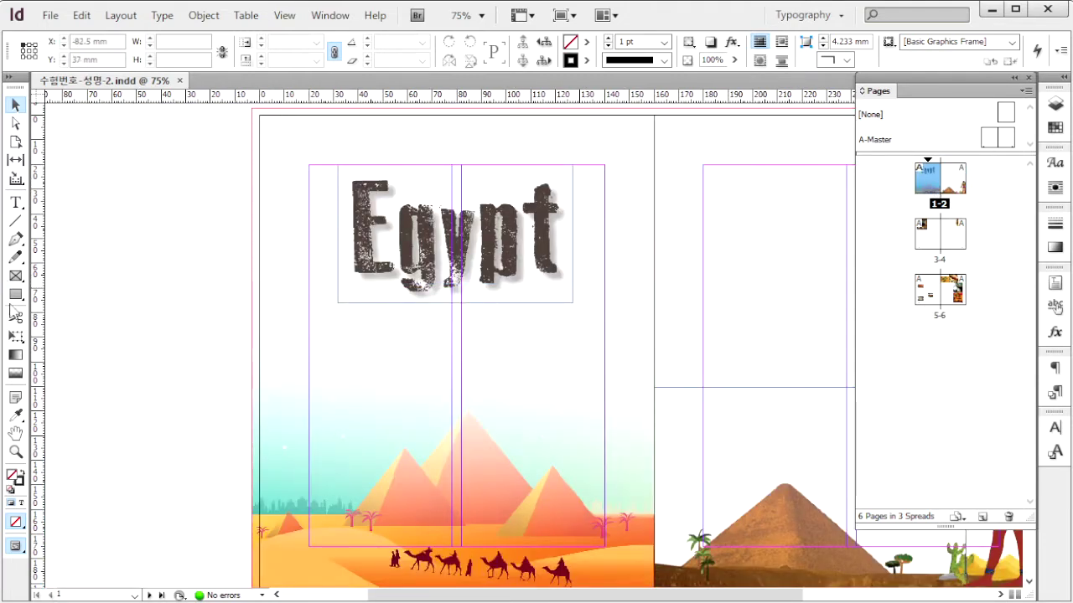
click(15, 294)
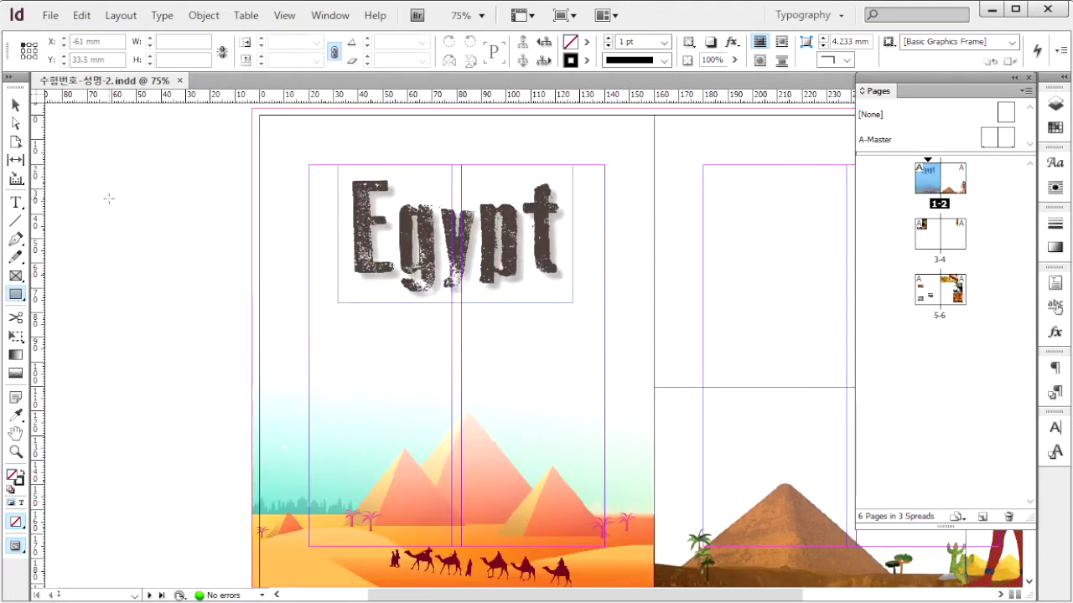
click(108, 199)
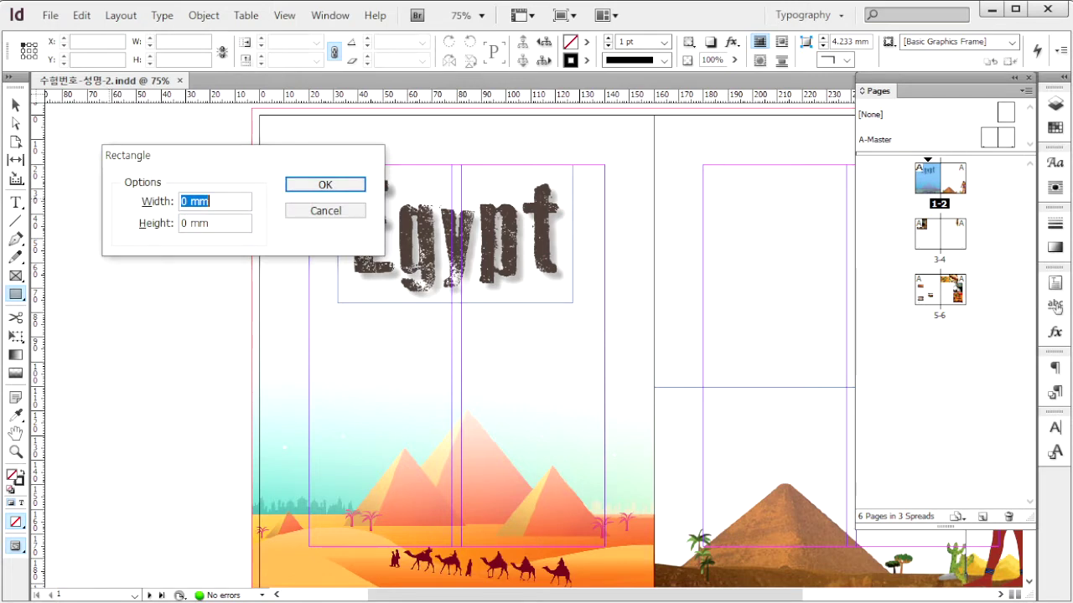
text(18)
key(Tab)
text(201)
key(Return)
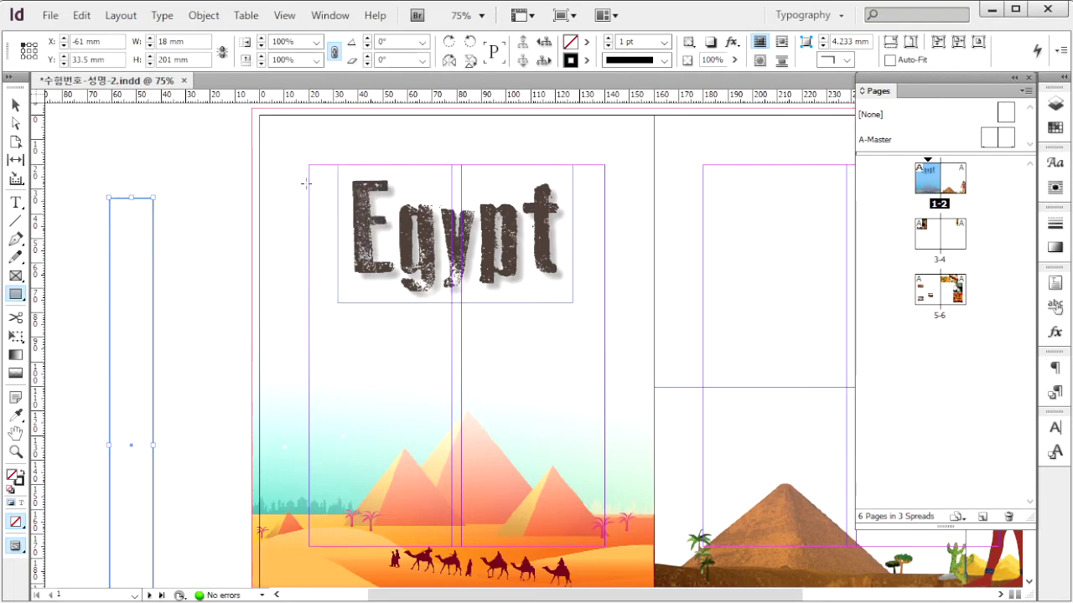
- Fill the rectangle with C 40, M 70, Y 100, K 40 without a stroke, and move it to X -3 mm, Y -3 mm on page 1
key(F6)
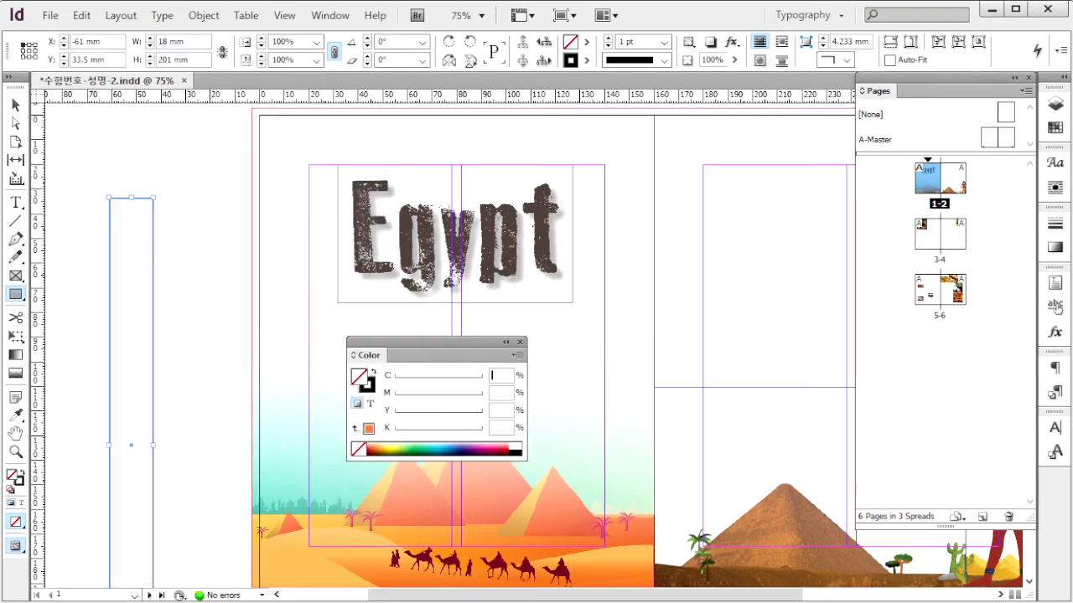
click(375, 373)
drag(428, 343, 273, 205)
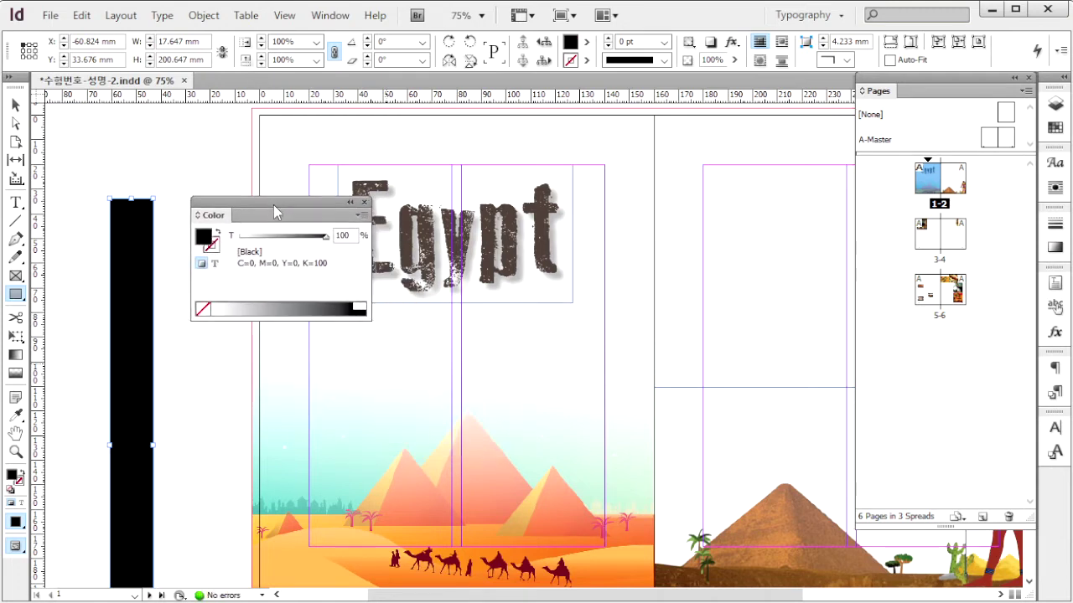
click(361, 216)
click(414, 265)
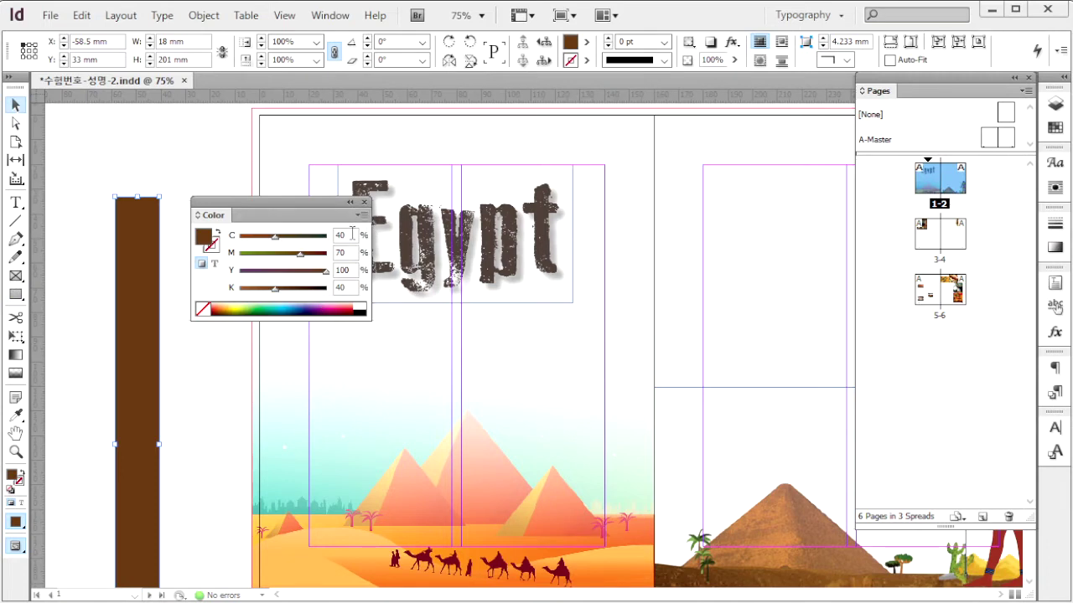
click(352, 234)
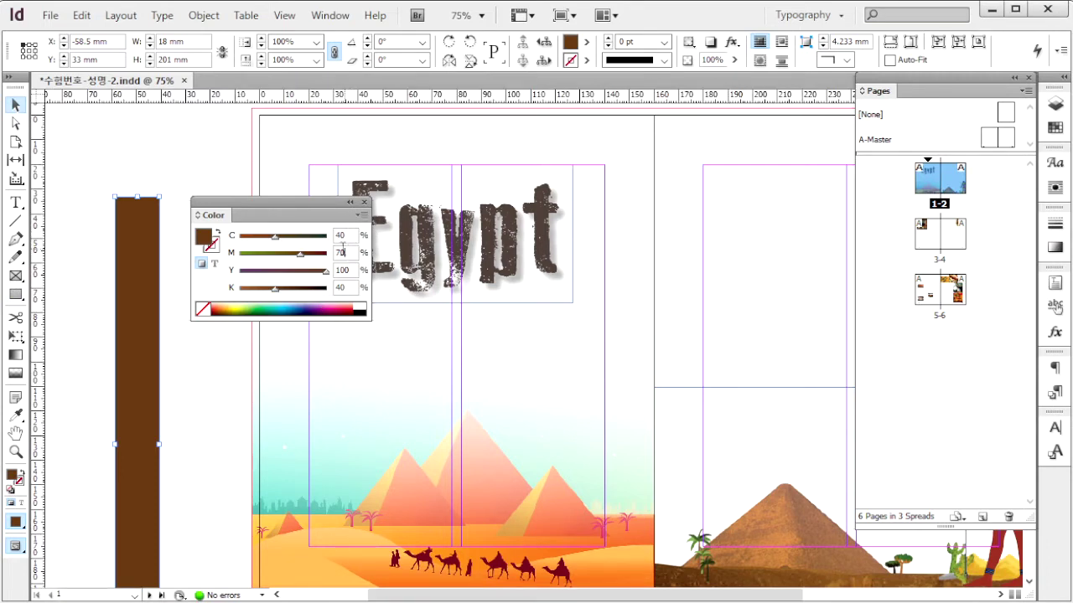
key(Tab)
key(Tab)
drag(141, 236, 268, 148)
- Check the cover reference image 1급-201.jpg in the photo viewer, and send page 1's brown bar to the back behind the pyramid artwork
key(alt+Tab)
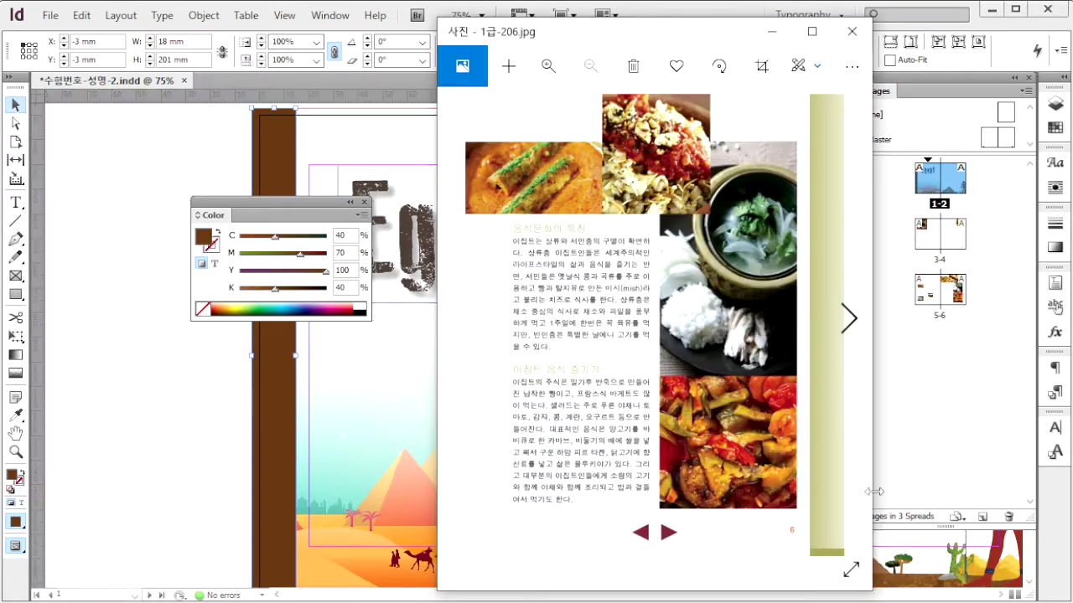
click(462, 319)
click(462, 318)
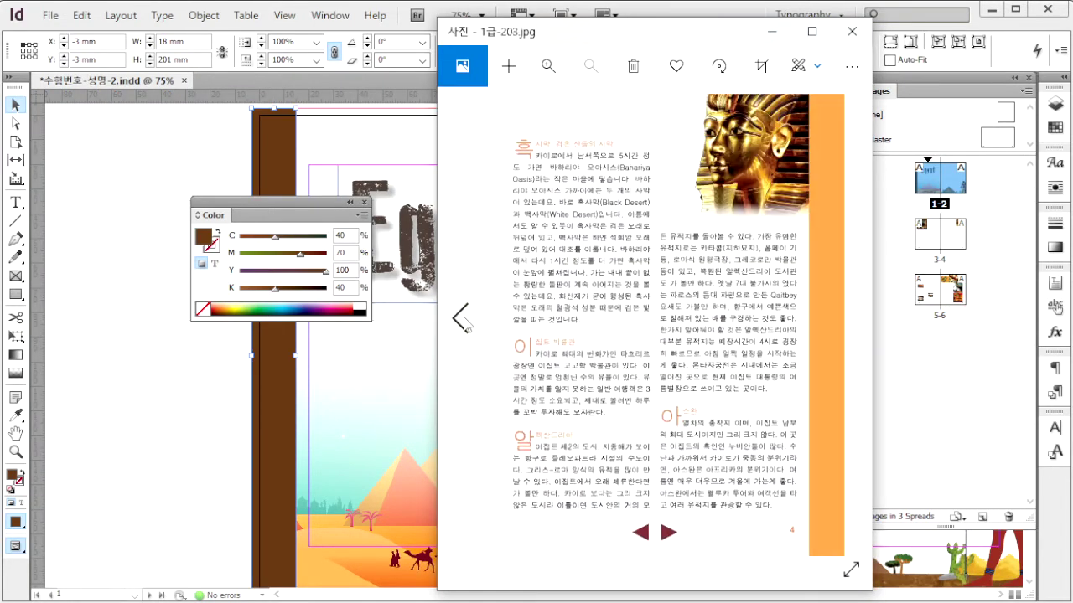
click(462, 318)
click(462, 318)
click(462, 318)
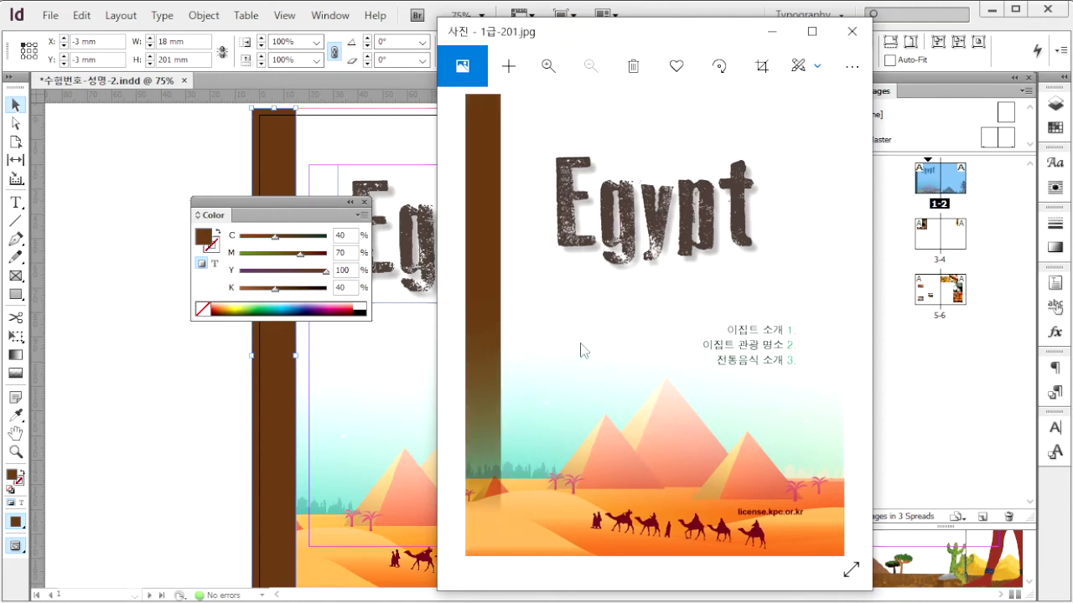
click(126, 225)
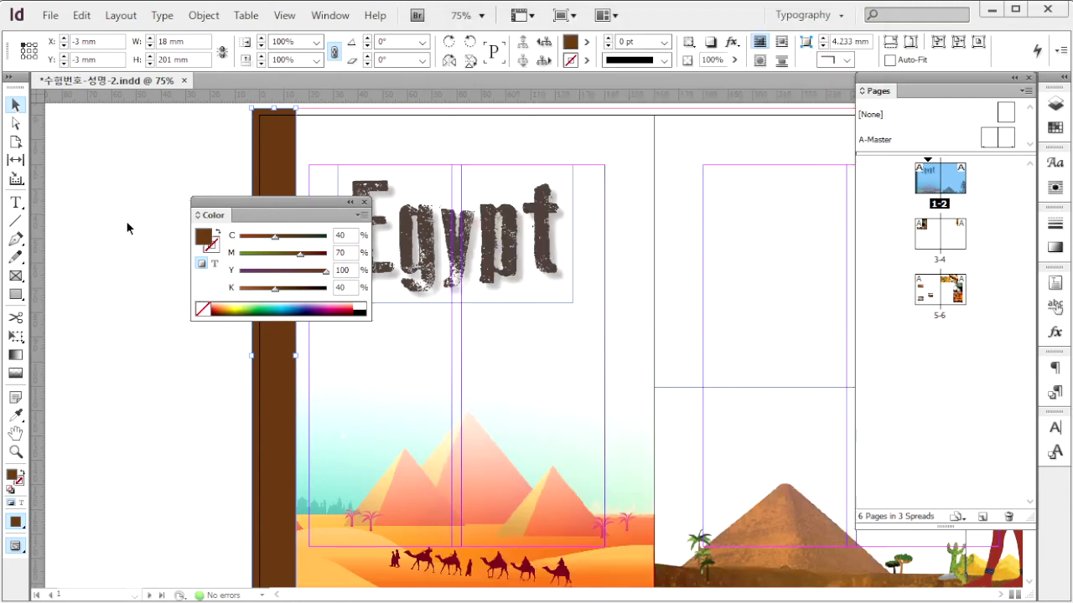
click(280, 134)
click(281, 135)
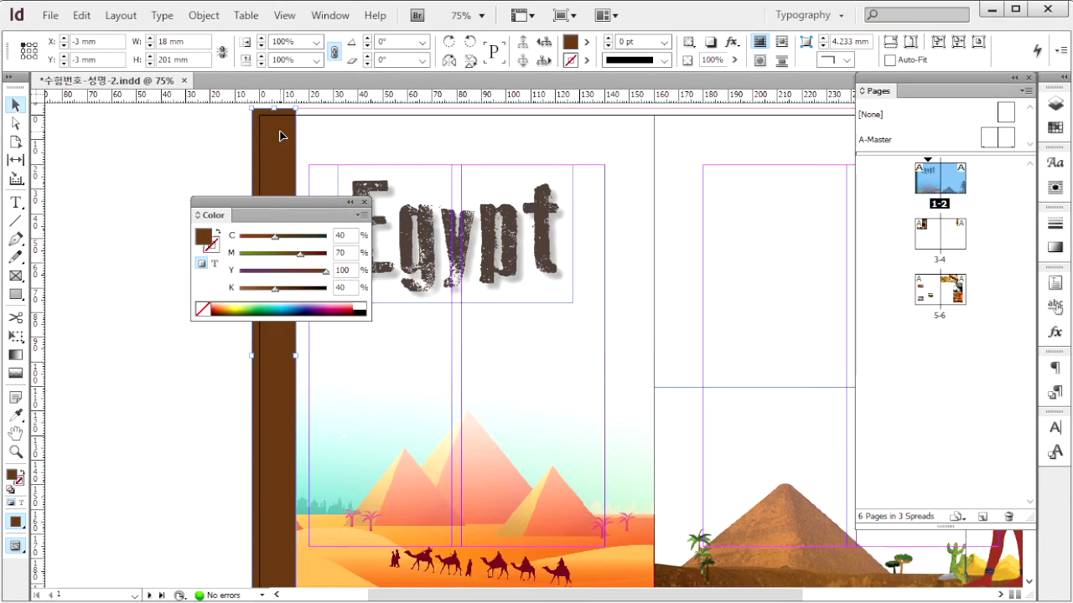
click(204, 15)
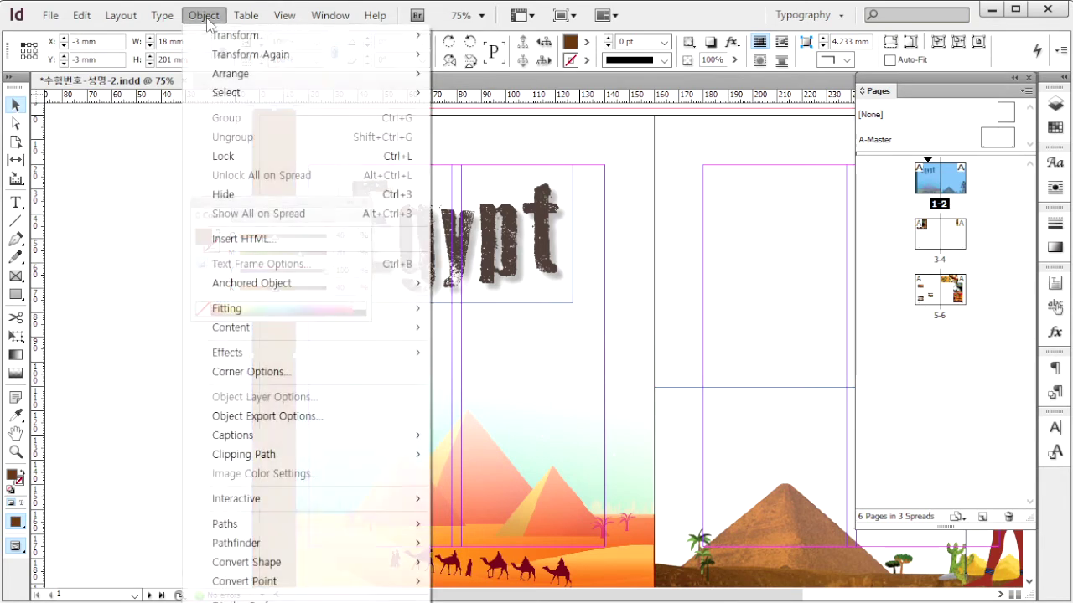
mouse_move(327, 77)
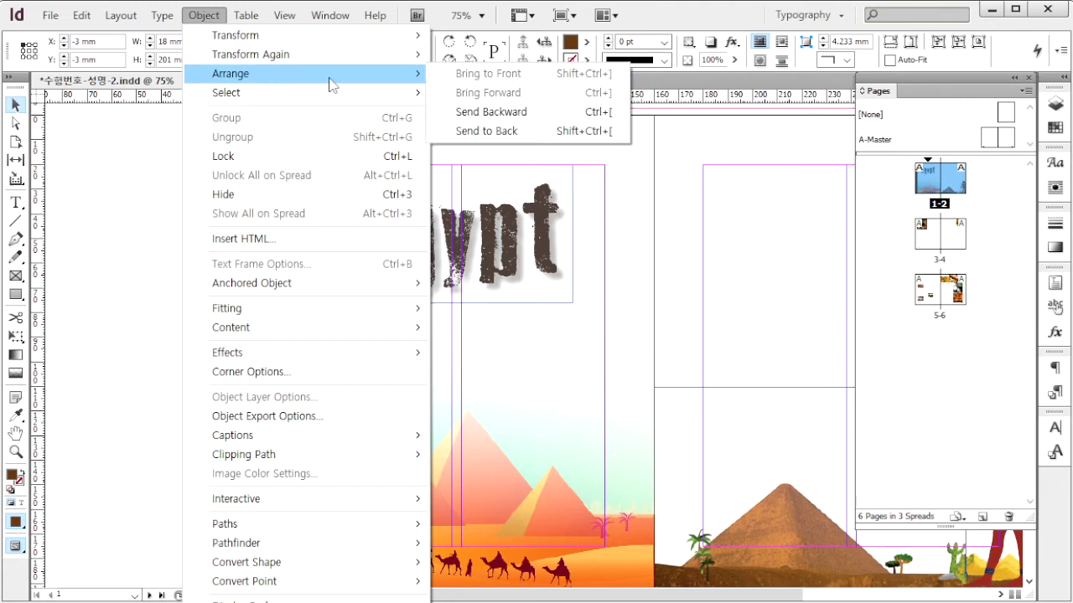
click(555, 132)
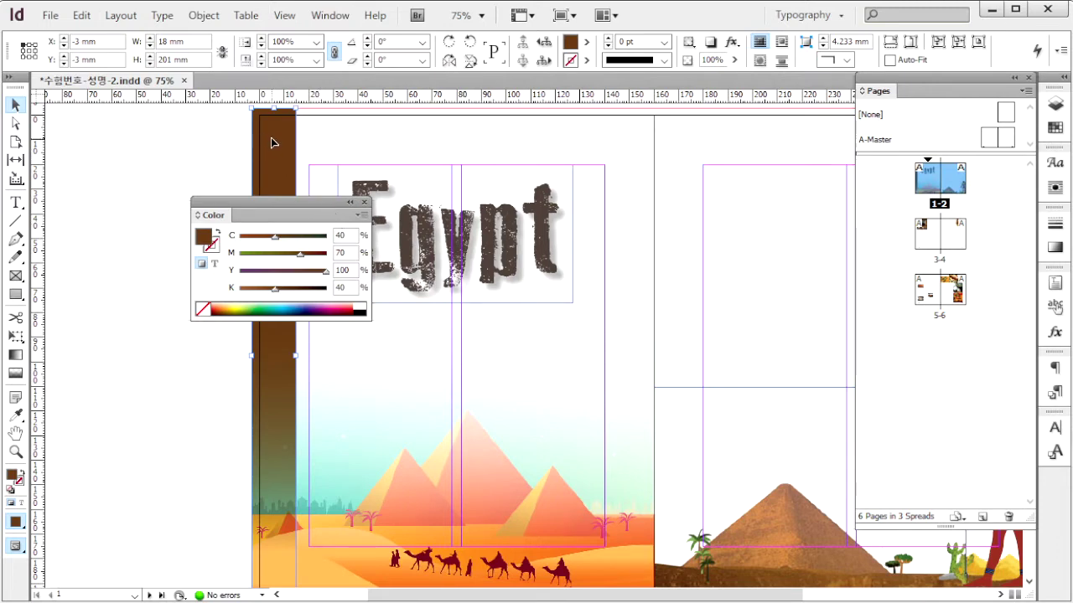
click(363, 202)
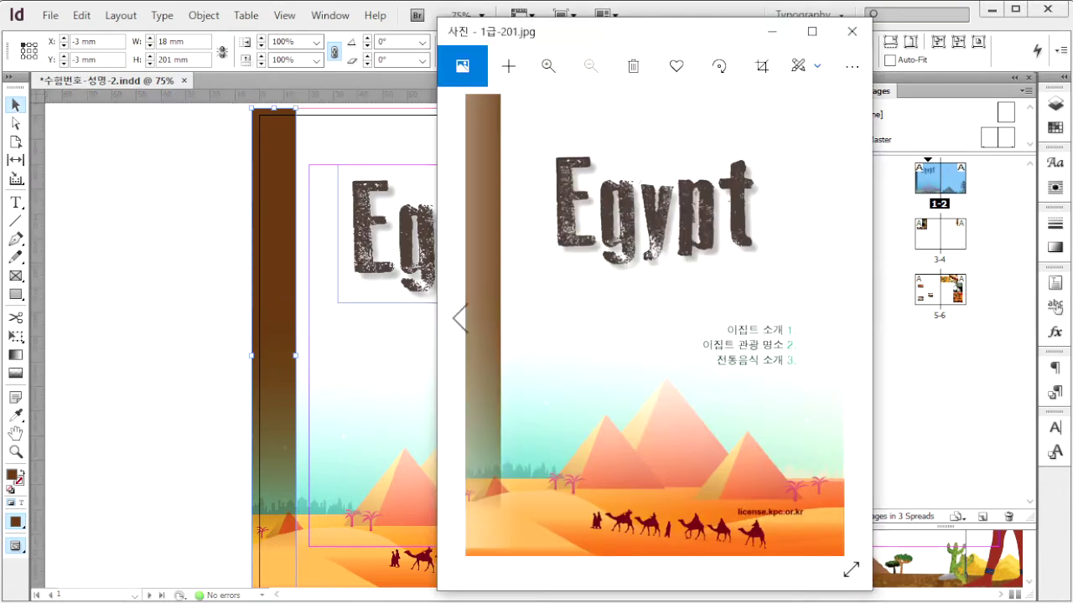
- Check the side bars in the remaining reference images, and paste a copy of the brown bar on page 3 at X -3 mm, Y -3 mm
click(849, 321)
click(849, 320)
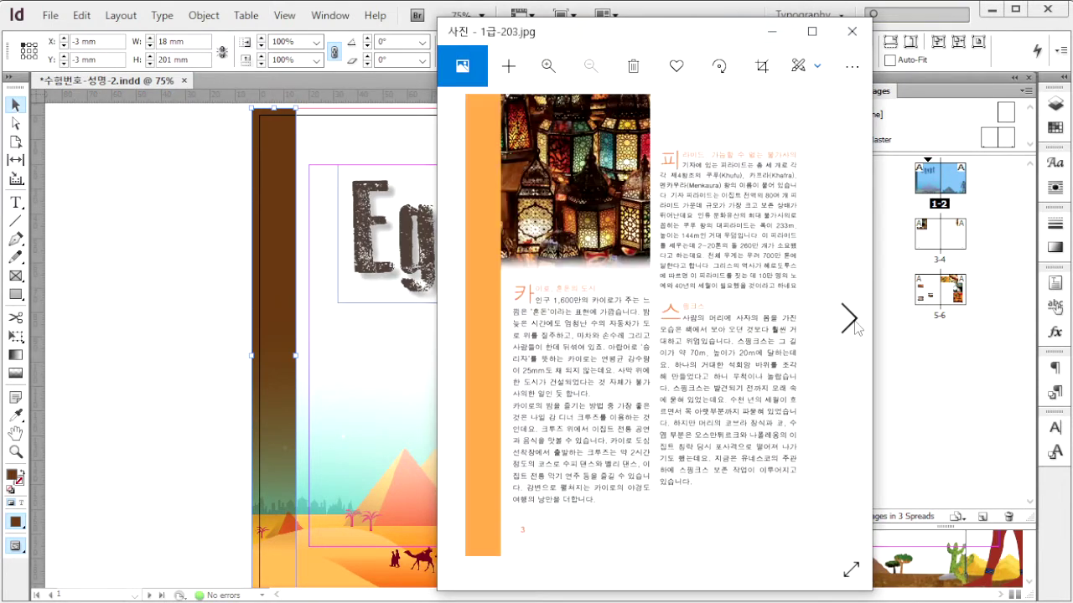
click(850, 320)
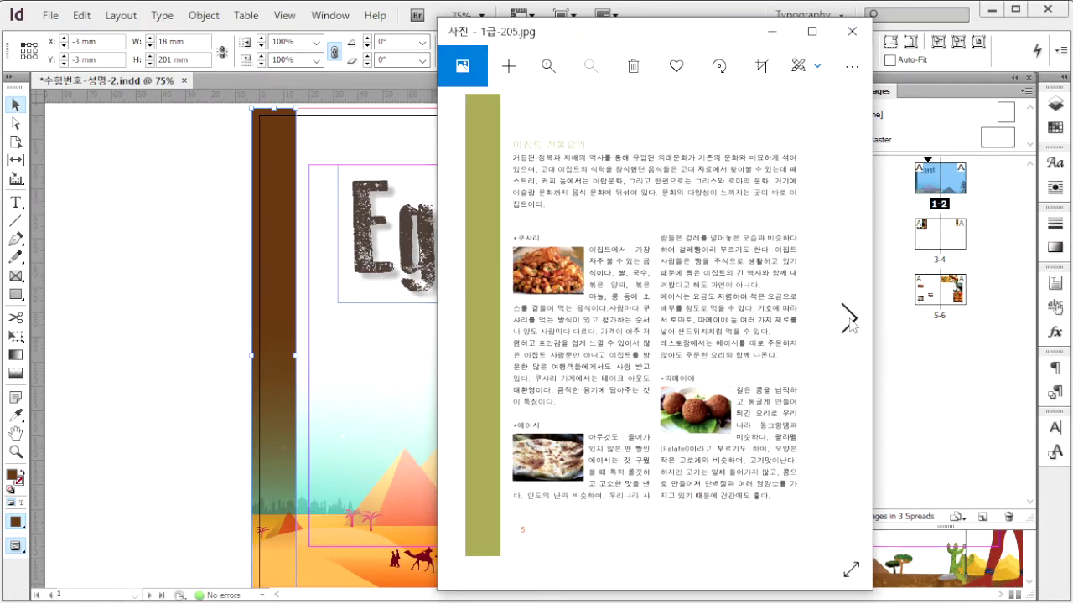
click(849, 320)
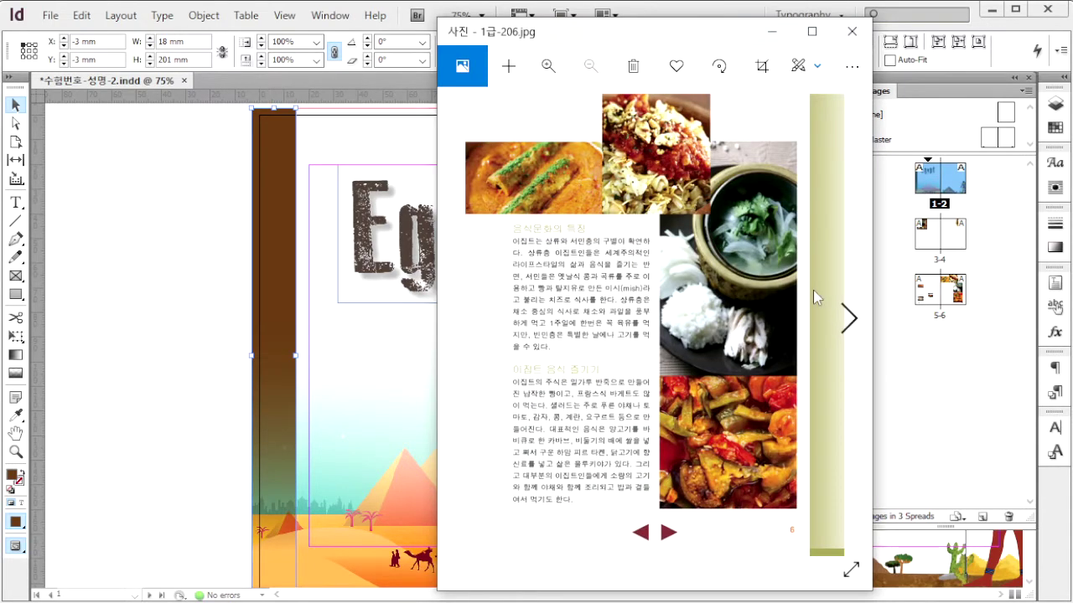
click(230, 287)
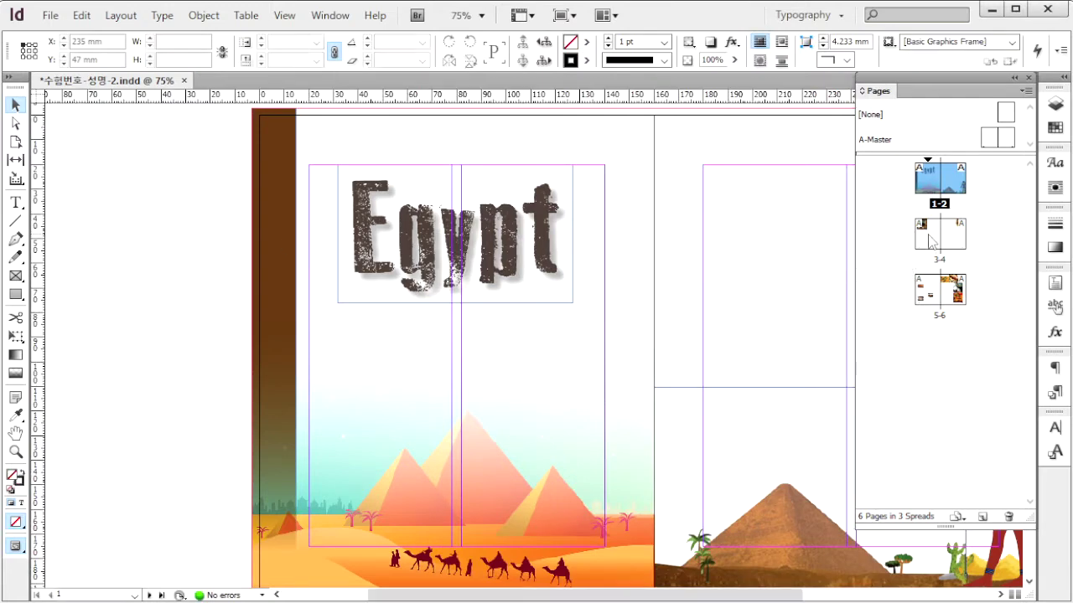
double_click(953, 236)
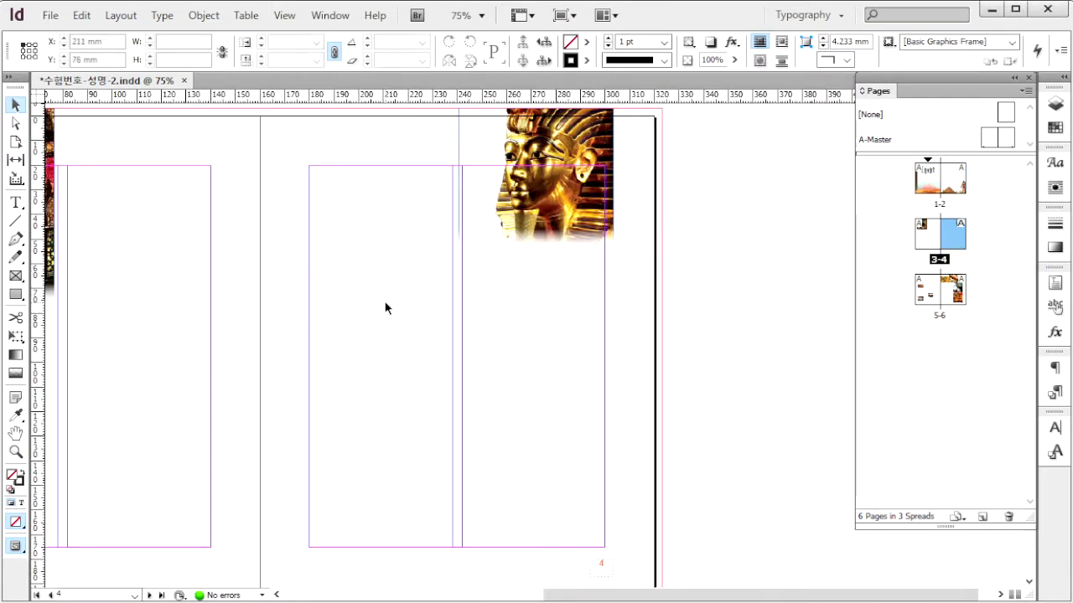
drag(348, 269, 555, 278)
key(ctrl+v)
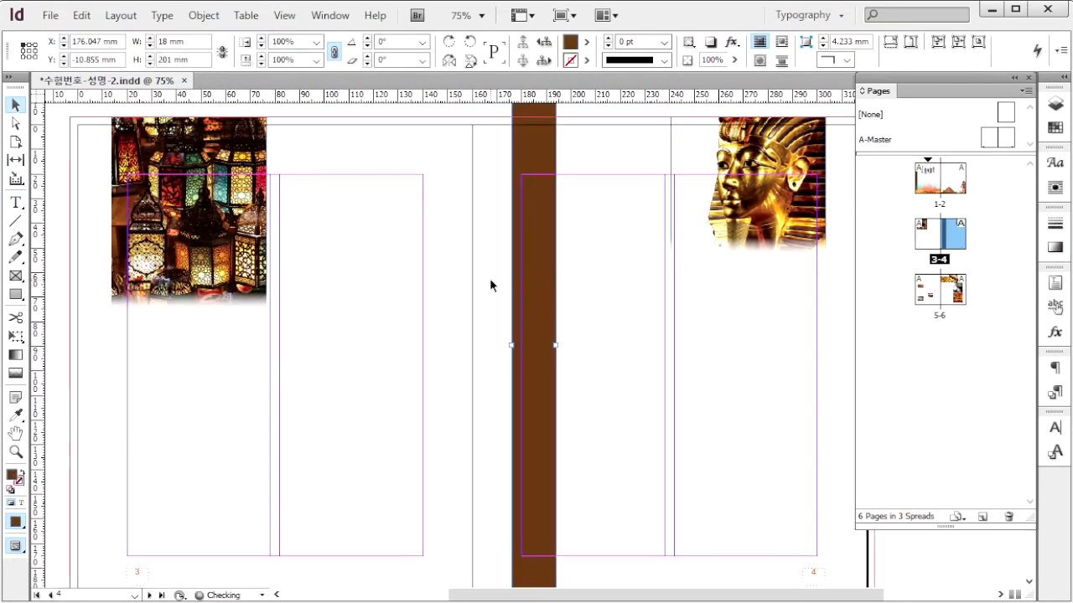
drag(551, 148, 109, 167)
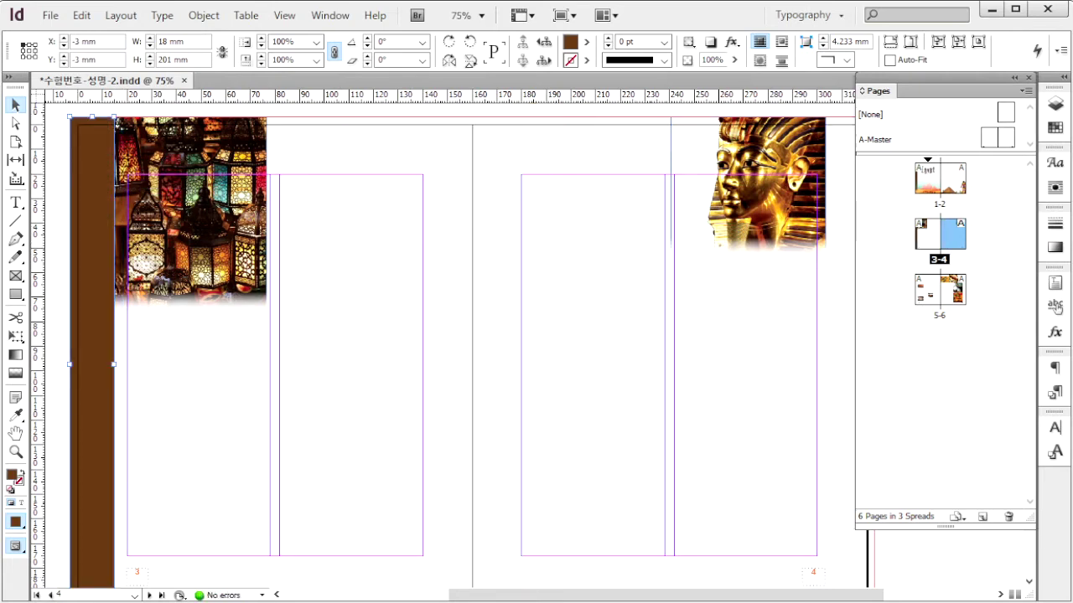
- Check reference image 1급-203.jpg in the photo viewer, and recolor page 3's bar to C 0, M 40, Y 80, K 0
key(alt+Tab)
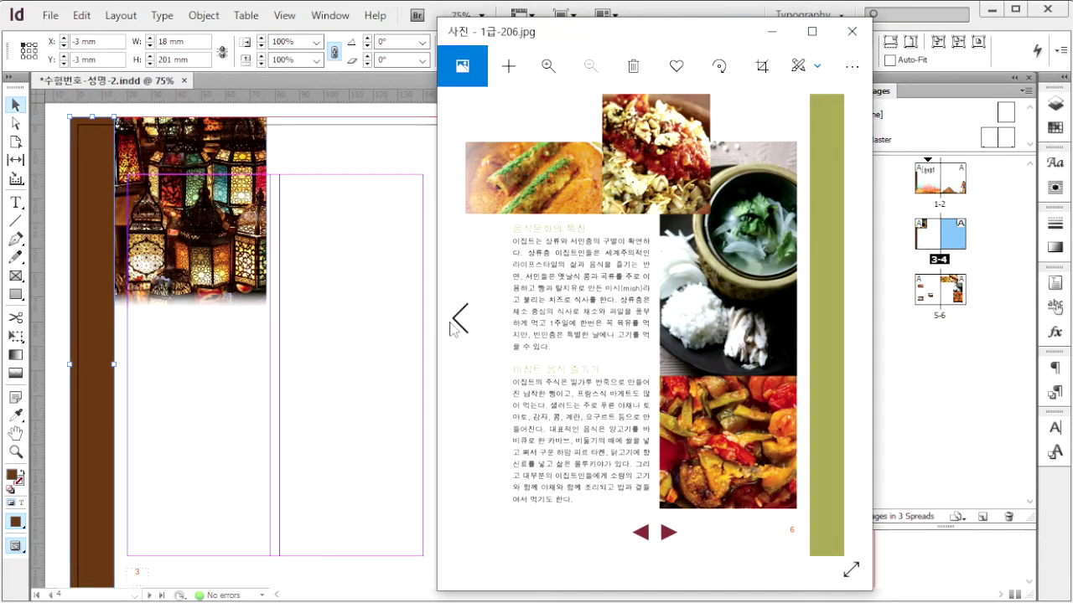
click(461, 318)
click(460, 319)
click(459, 319)
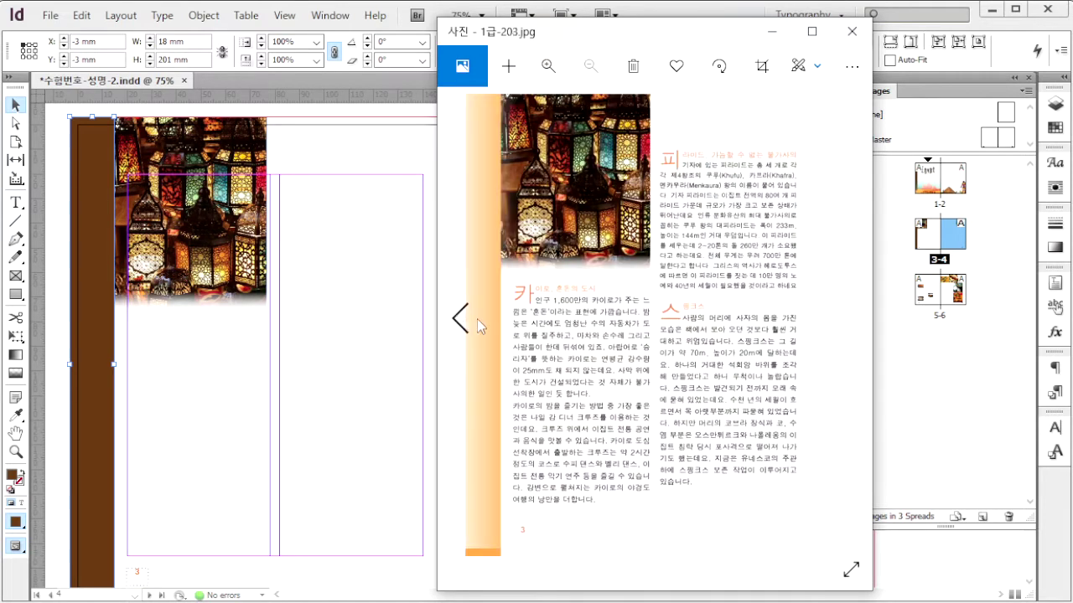
key(alt+Tab)
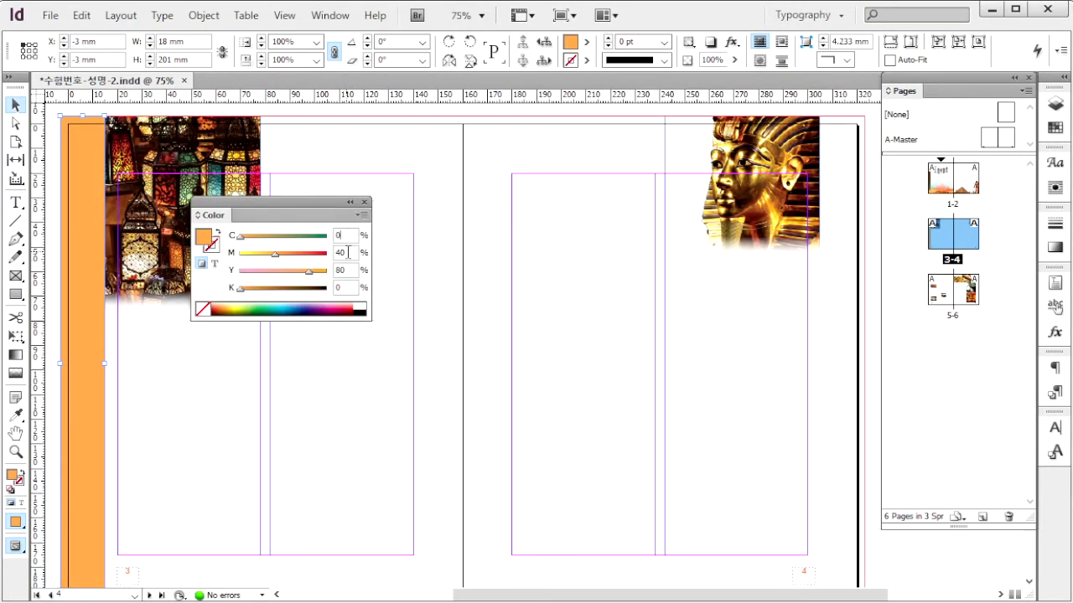
key(Tab)
key(Return)
- Duplicate the orange bar to page 4's outer edge at X 305 mm, Y -3 mm, and select both bars
drag(83, 222, 842, 245)
click(84, 384)
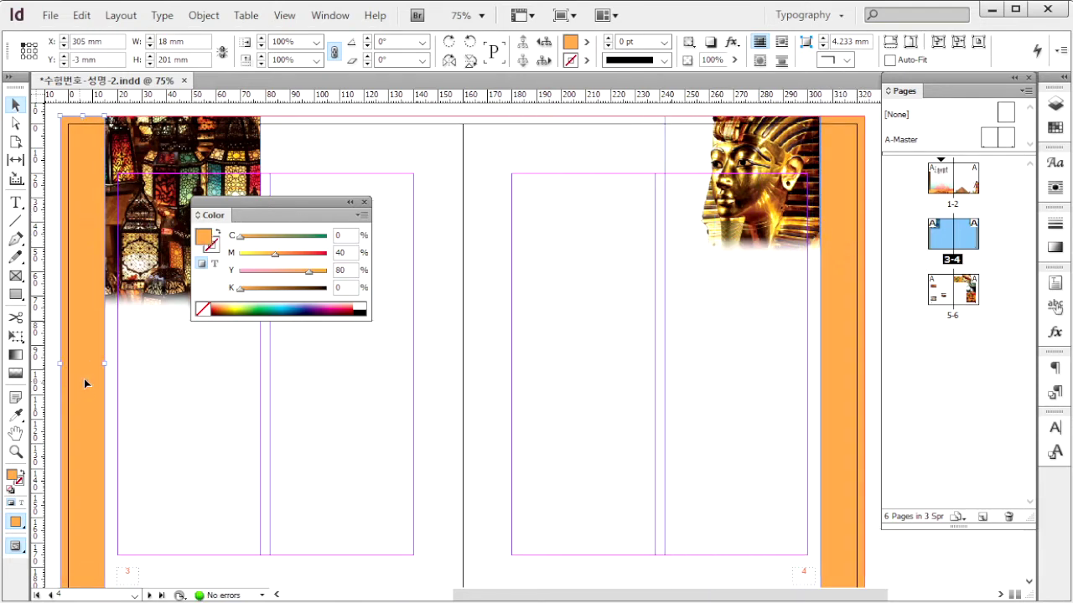
shift+click(848, 398)
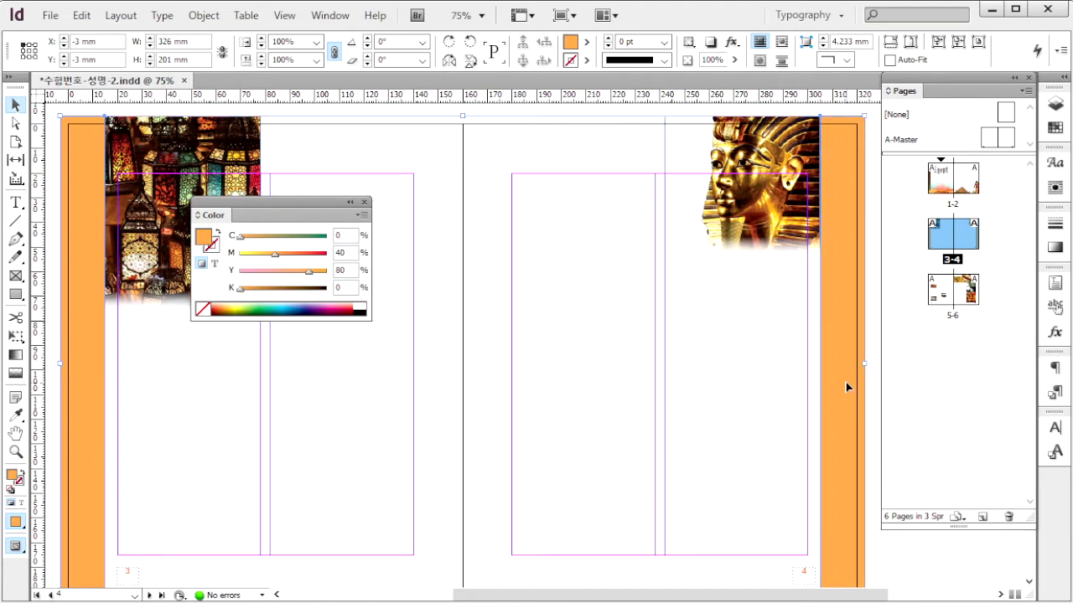
- Paste copies of the two orange side bars in place on pages 5-6, at X -3 mm, Y -3 mm
double_click(962, 293)
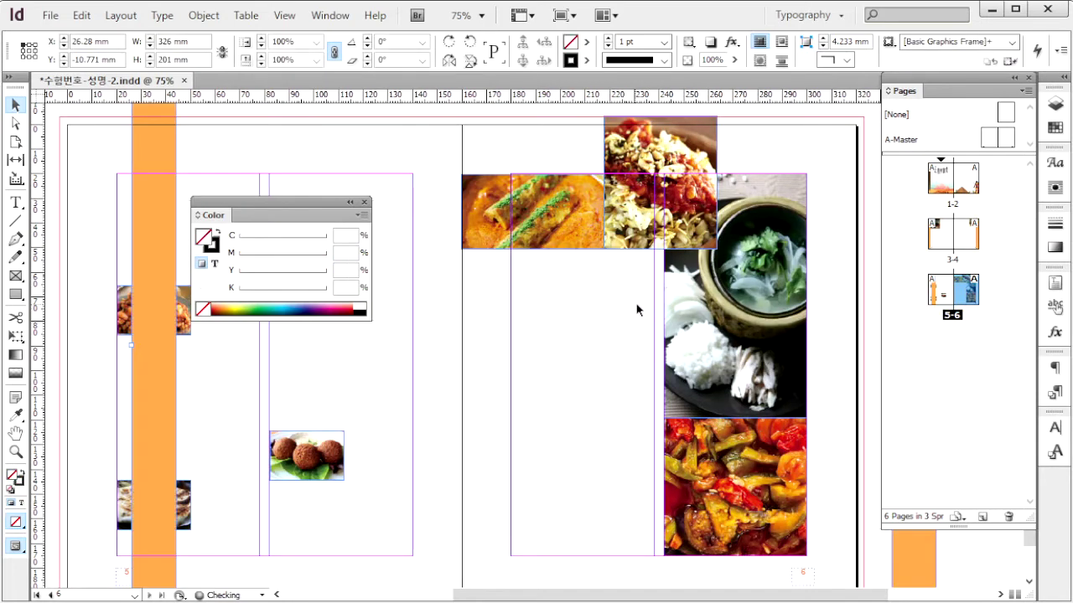
key(ctrl+alt+shift+v)
drag(155, 132, 82, 155)
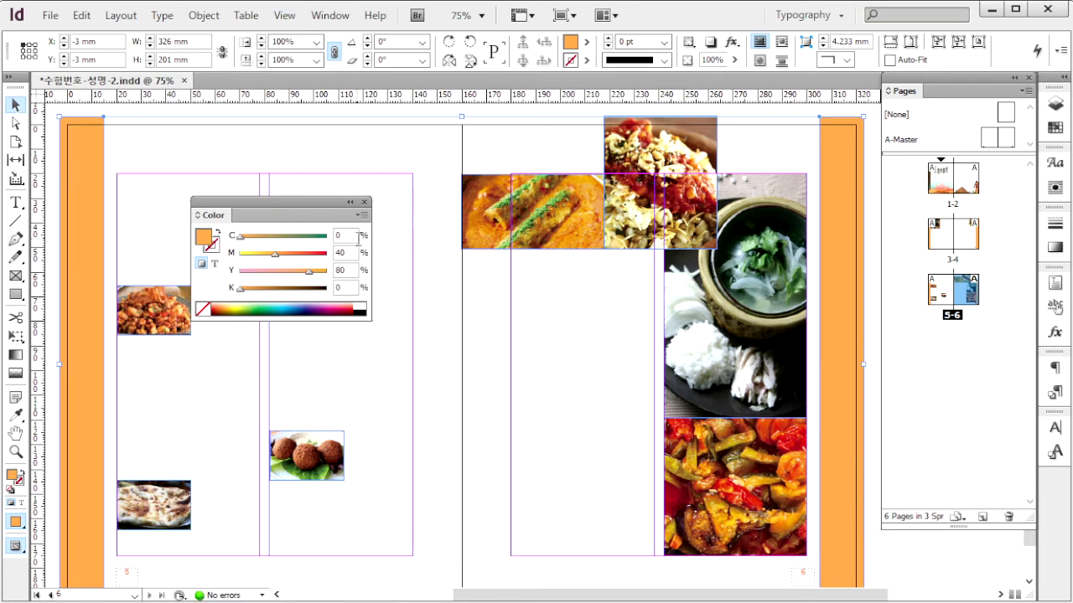
- Recolor the two side bars on pages 5-6 to C 40, M 30, Y 80, K 0
key(ctrl+s)
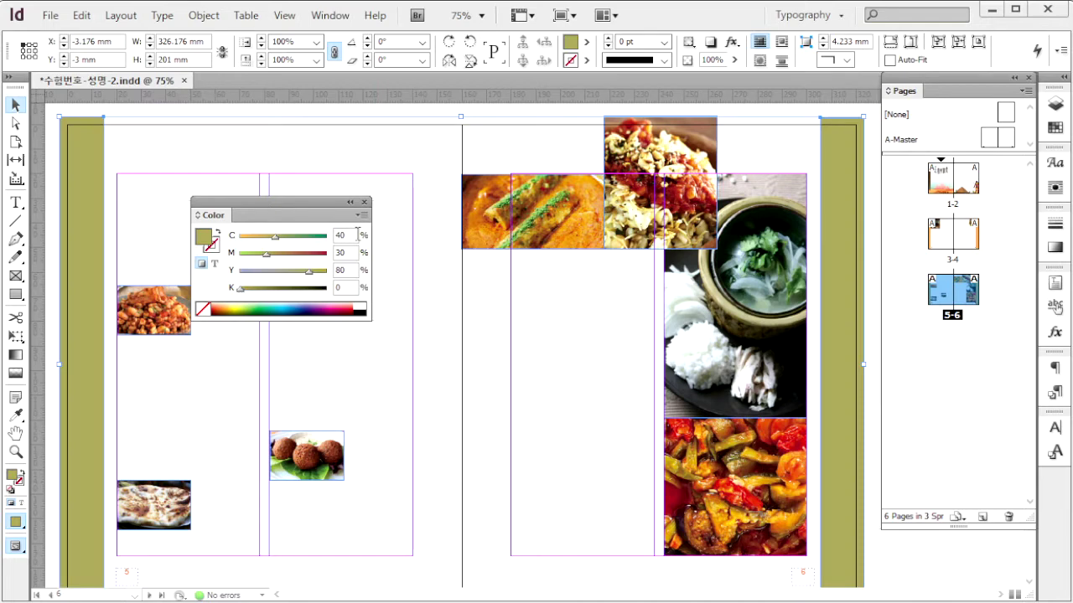
click(358, 235)
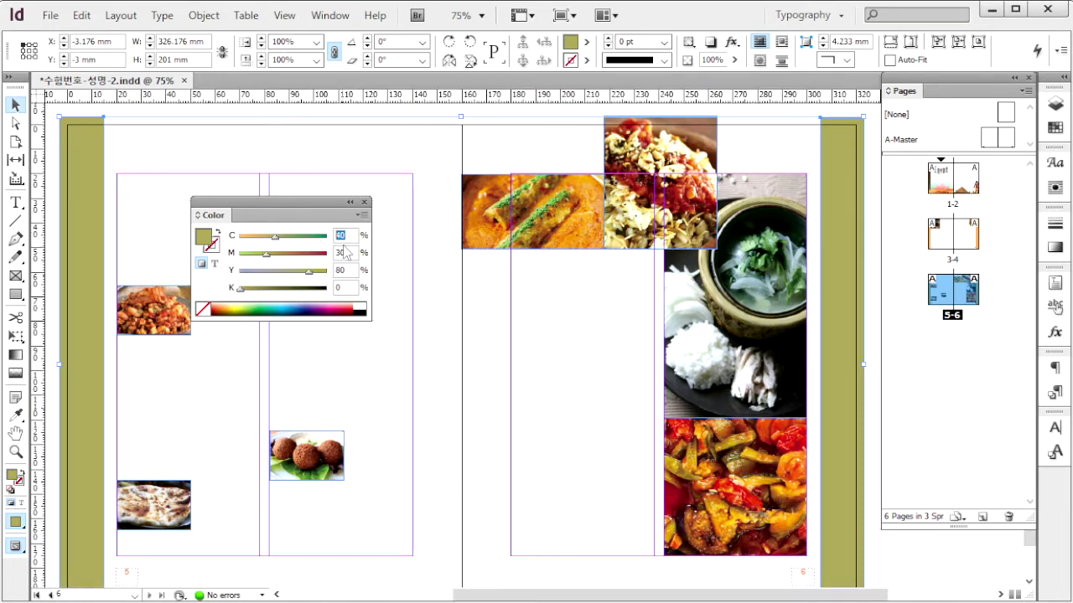
key(Tab)
key(Tab)
- Check the page arrows in reference image 1급-204.jpg in the photo viewer, and open the right-hand page of A-Master for editing
key(alt+Tab)
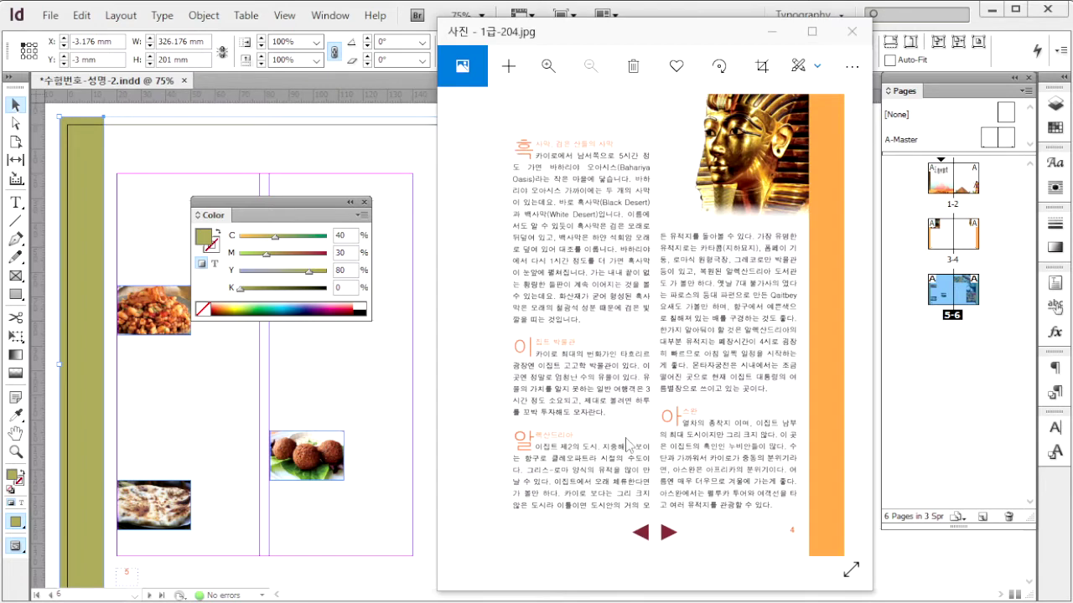
click(965, 117)
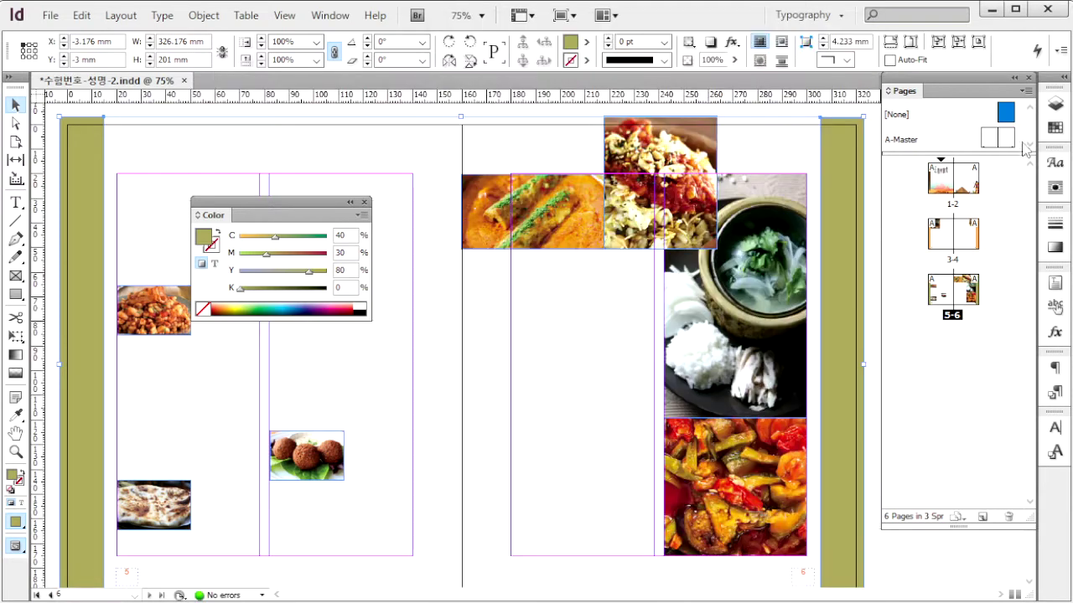
double_click(1012, 140)
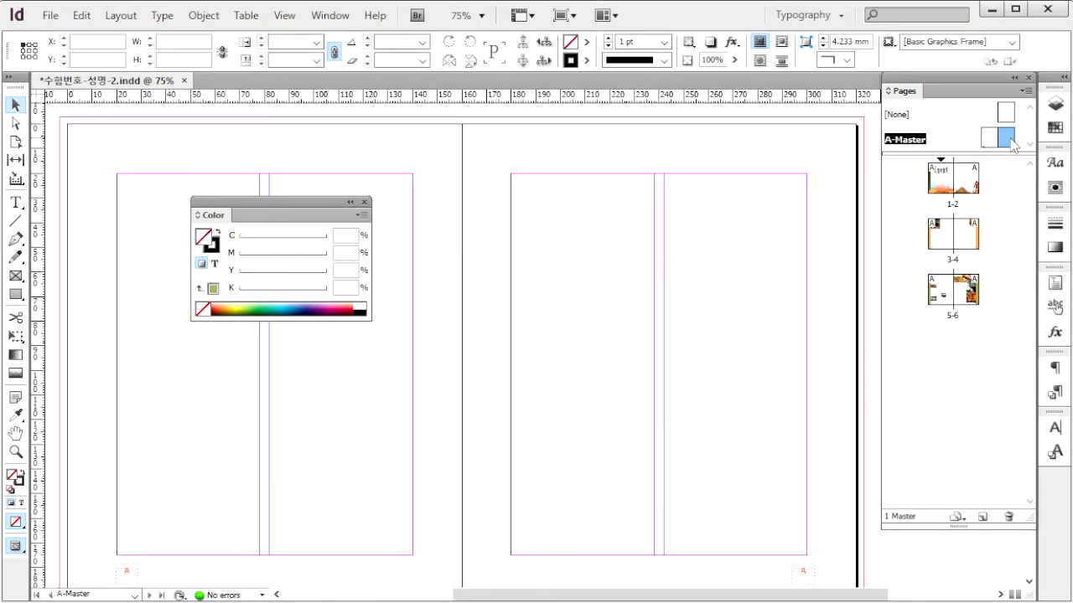
click(482, 15)
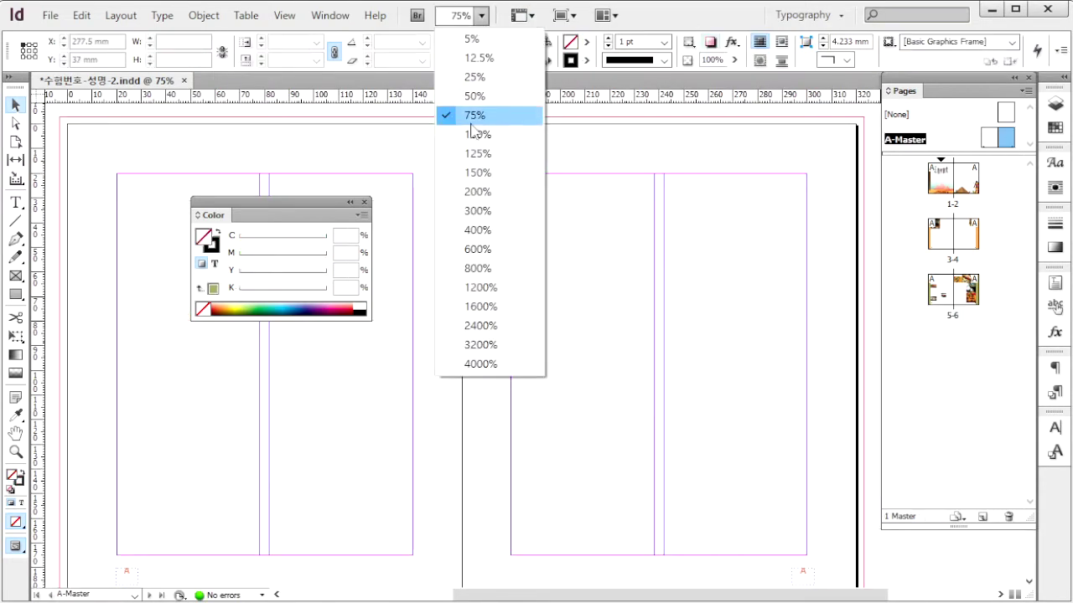
click(482, 173)
key(ctrl+equal)
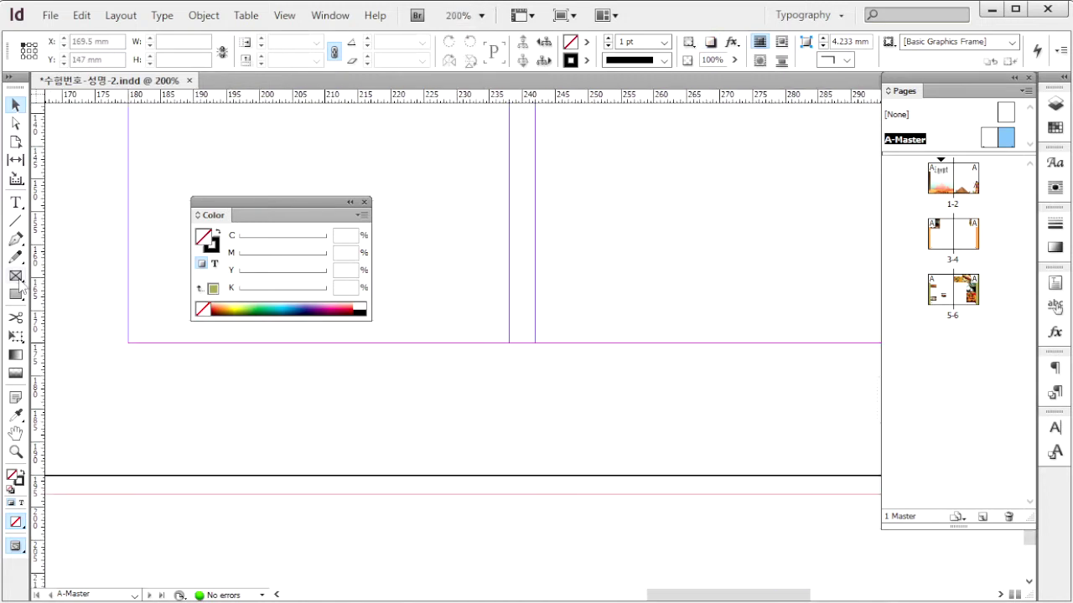
- Draw a three-sided polygon 7 mm wide and 7 mm high with 0% star inset below the right master page's text area
click(15, 294)
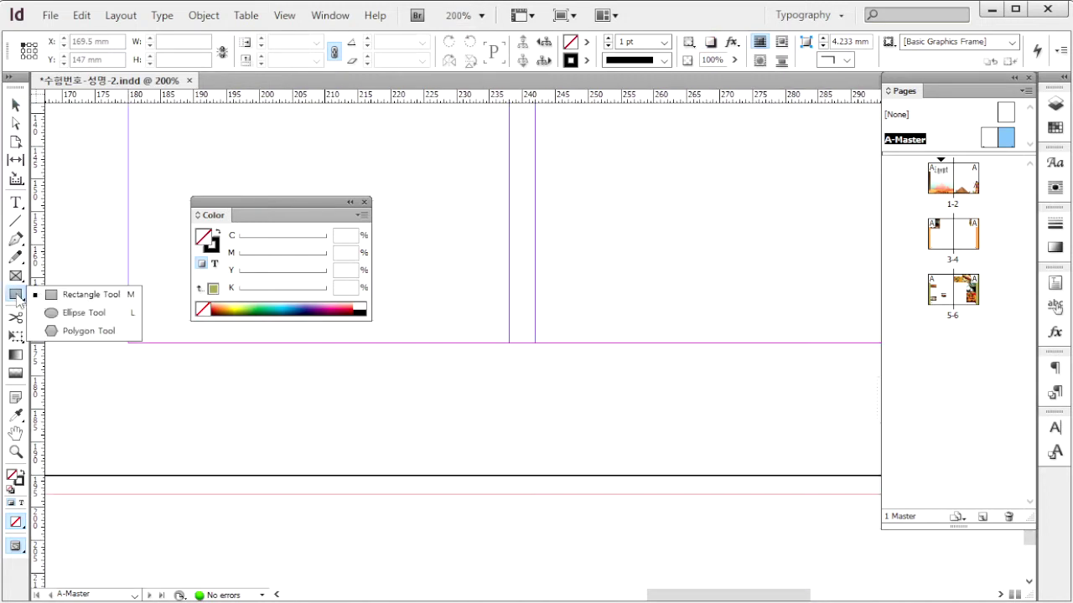
click(75, 331)
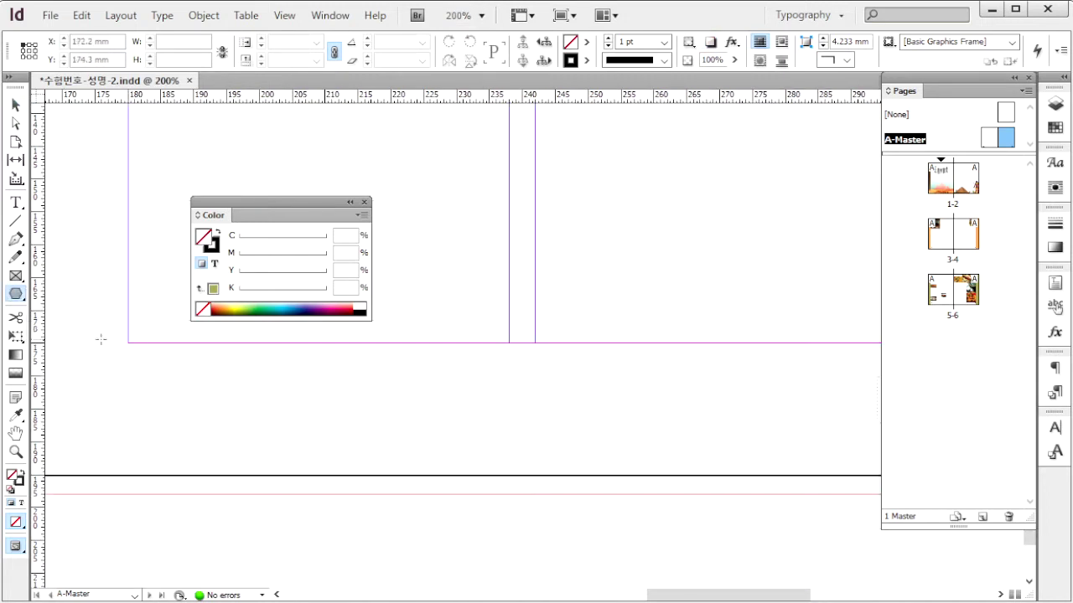
click(378, 379)
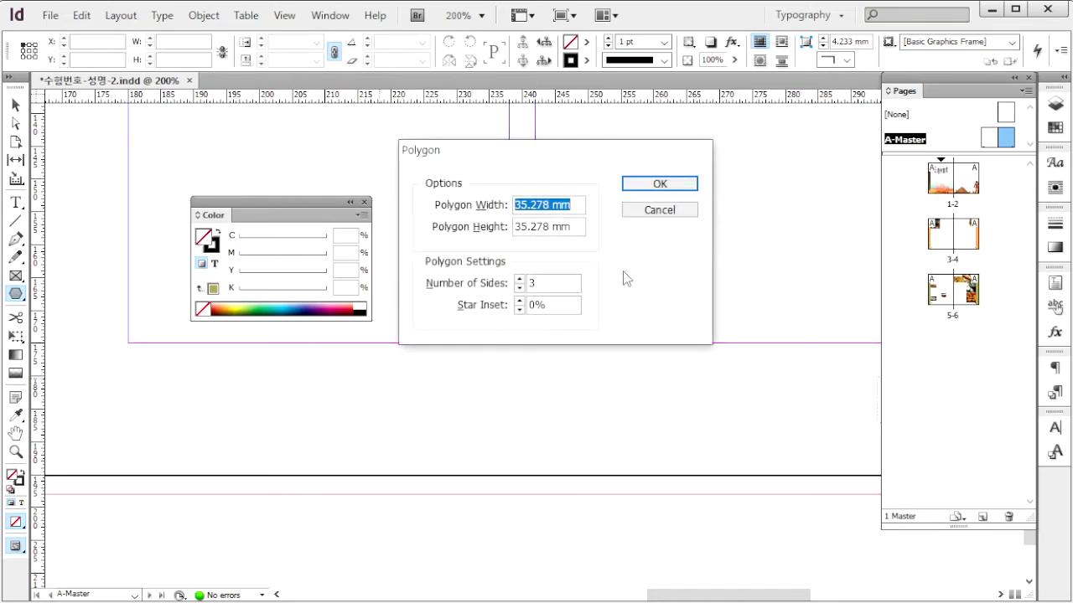
text(7)
key(Tab)
text(7)
key(Tab)
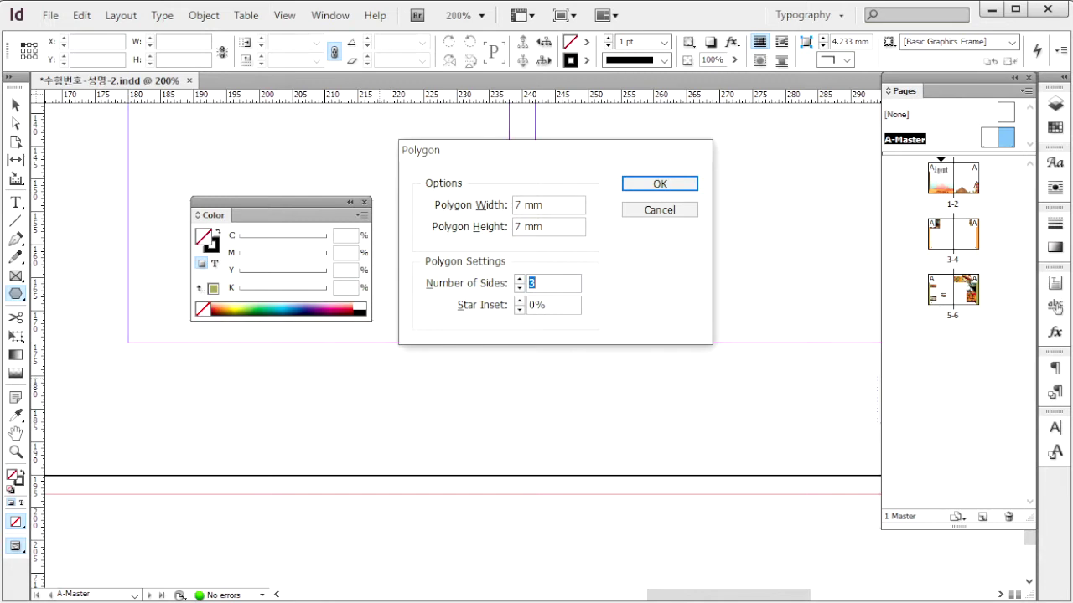
key(Tab)
click(659, 184)
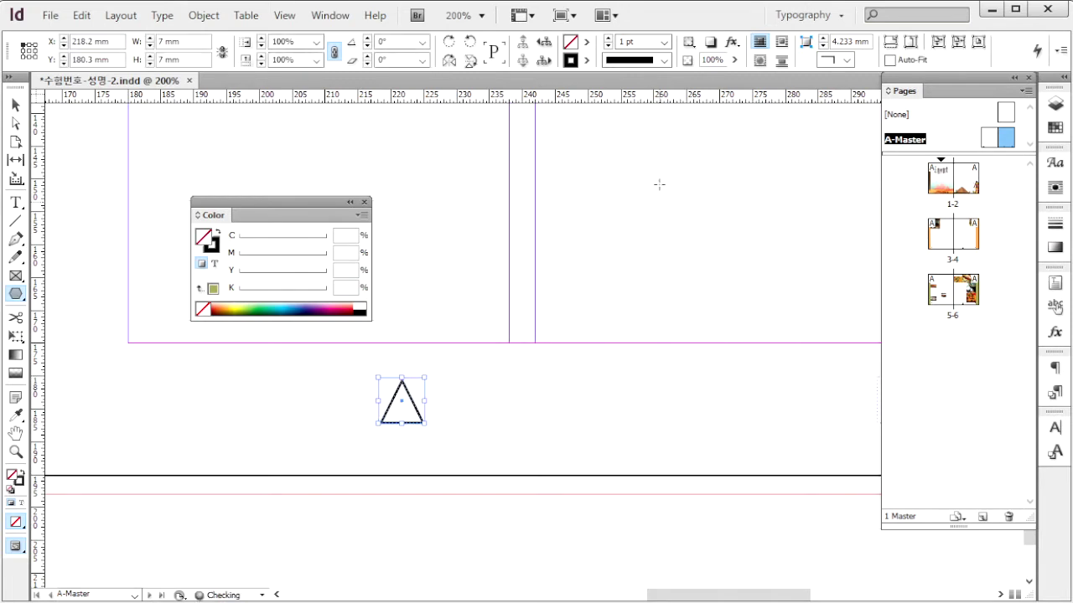
- Swap the triangle's stroke and fill, and set its CMYK fill to C 30, M 100, Y 100, K 50
click(218, 233)
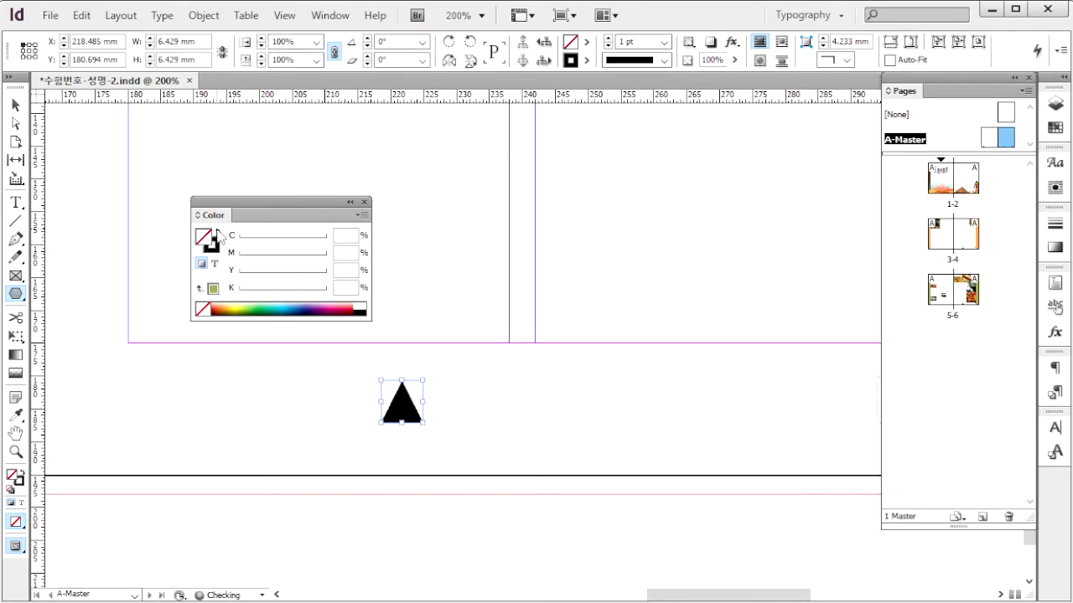
click(362, 215)
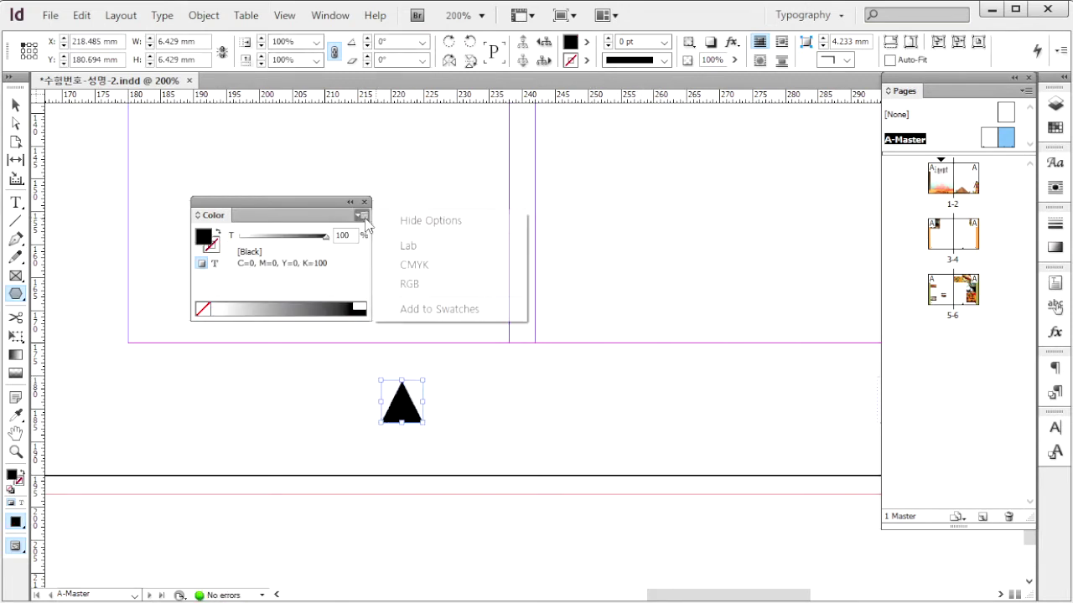
click(419, 262)
drag(346, 236, 274, 236)
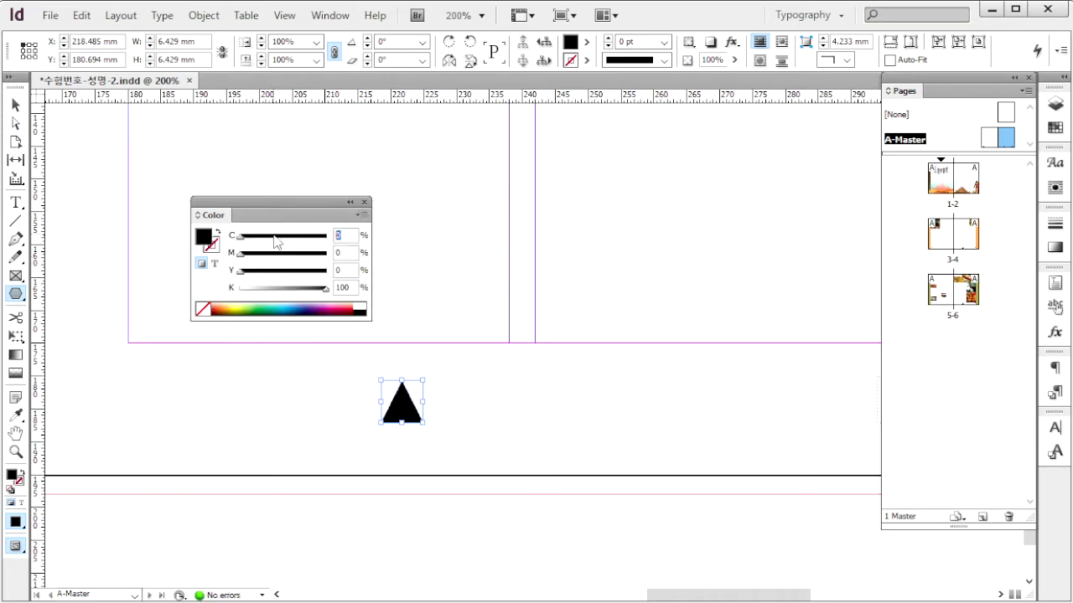
text(30)
key(Tab)
text(100)
key(Tab)
text(00)
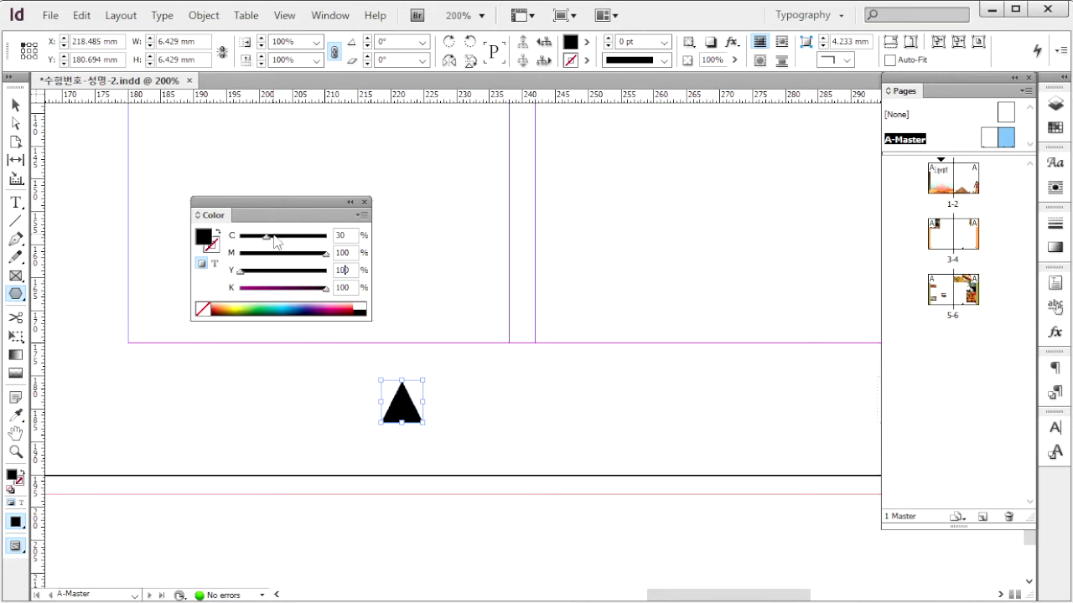
key(Tab)
text(50)
key(Return)
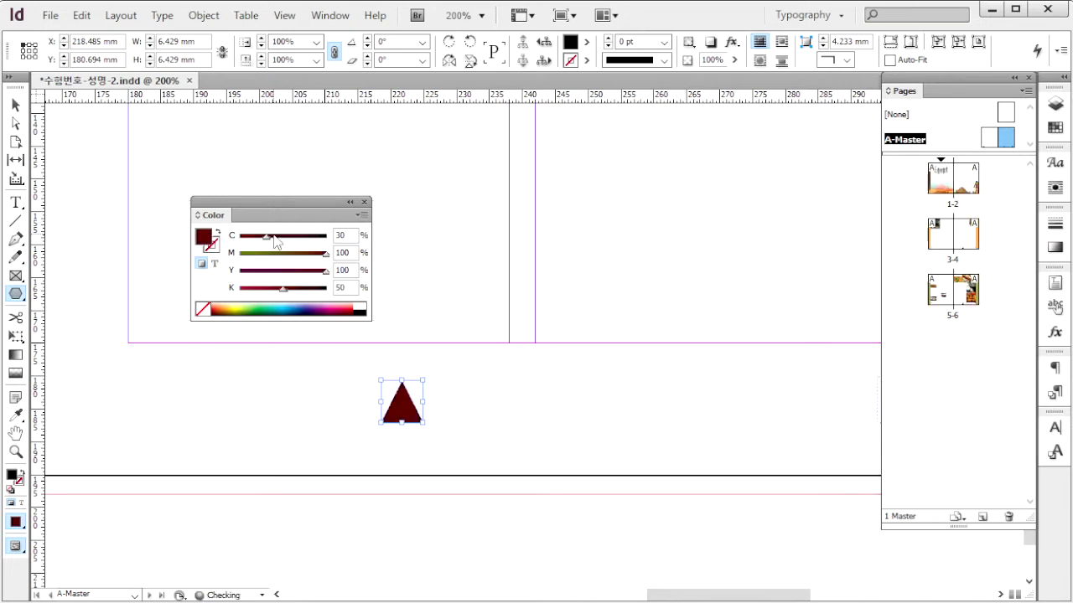
- Rotate the triangle 90° counterclockwise and move it to about X 230.5 mm, Y 186 mm, just left of the column gutter
click(13, 106)
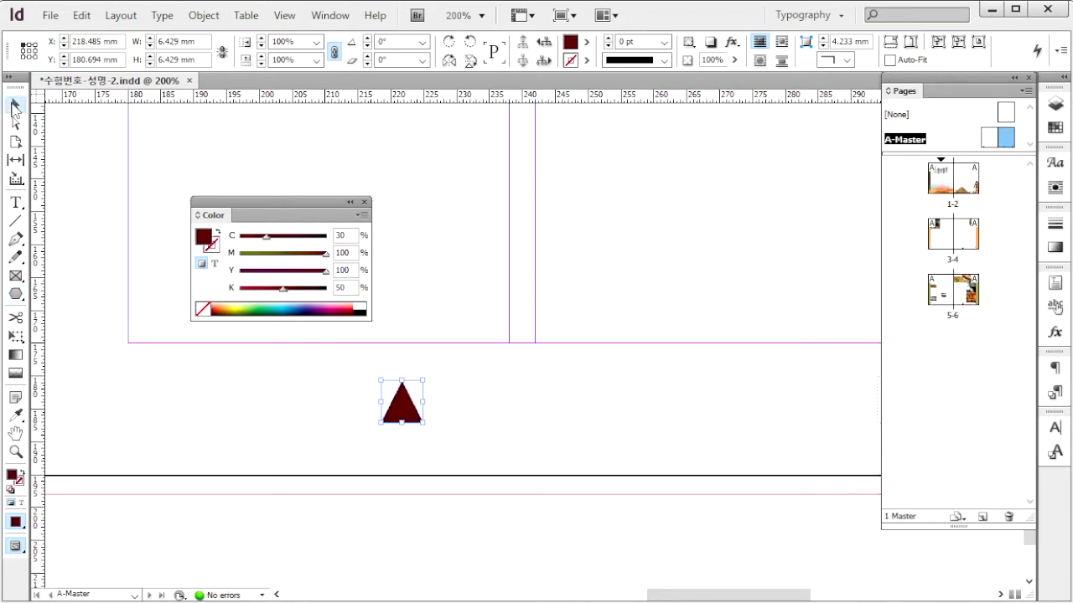
click(470, 43)
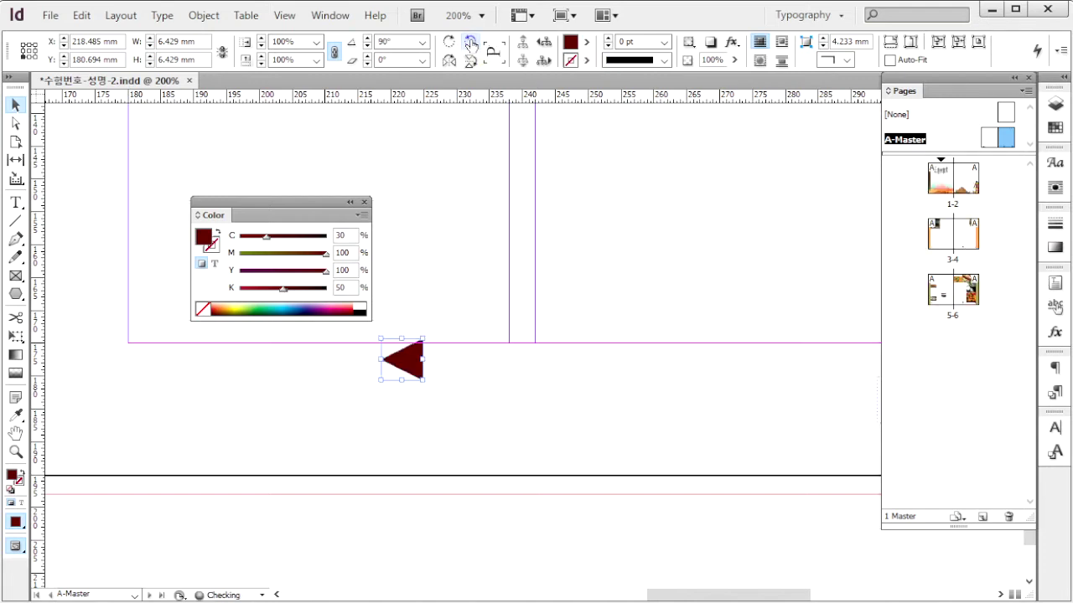
drag(414, 373, 492, 409)
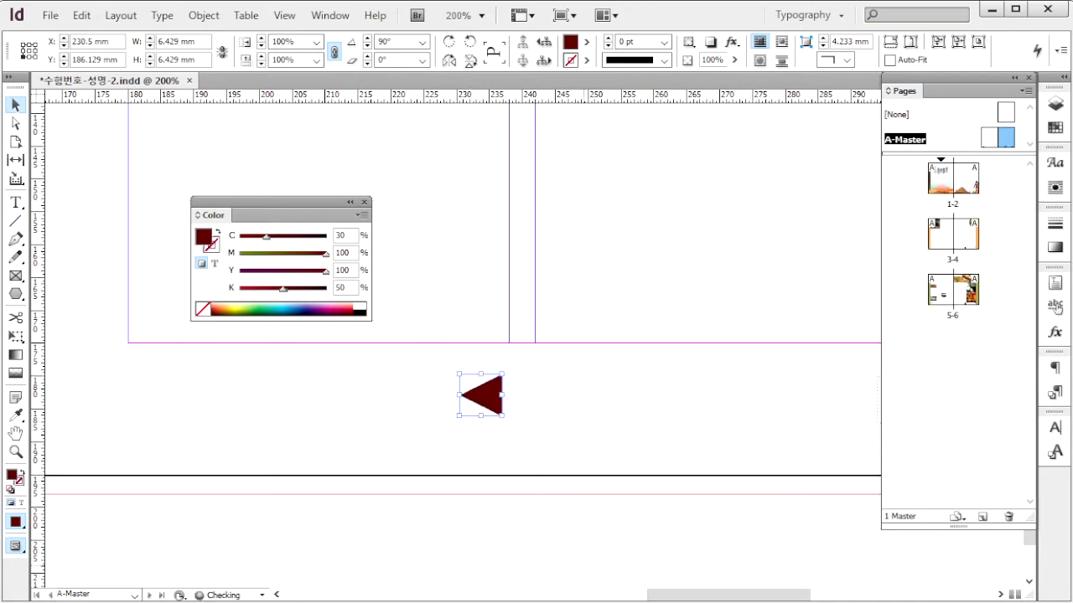
key(alt+Tab)
key(alt+Tab)
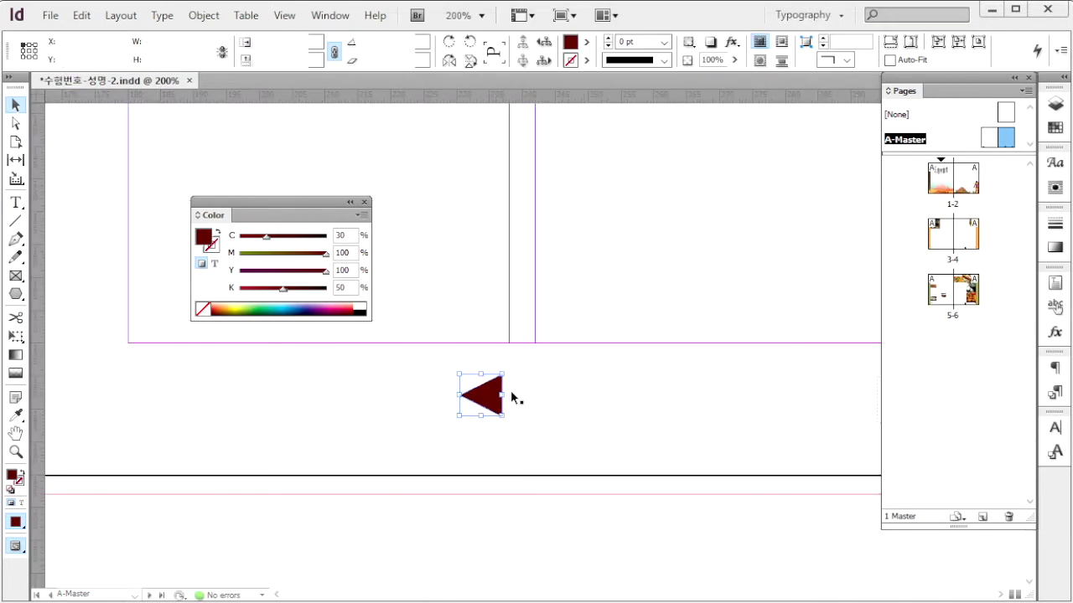
- Duplicate the left-pointing triangle to the right side of the column gutter at about X 248.6 mm, and flip the copy horizontally
drag(491, 395, 604, 405)
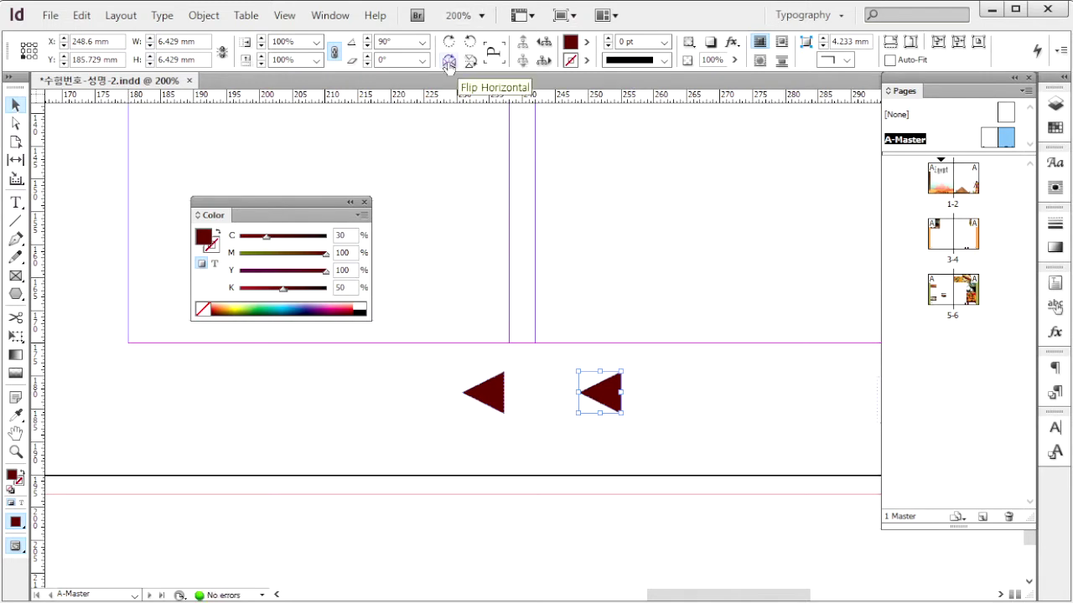
click(450, 62)
click(753, 450)
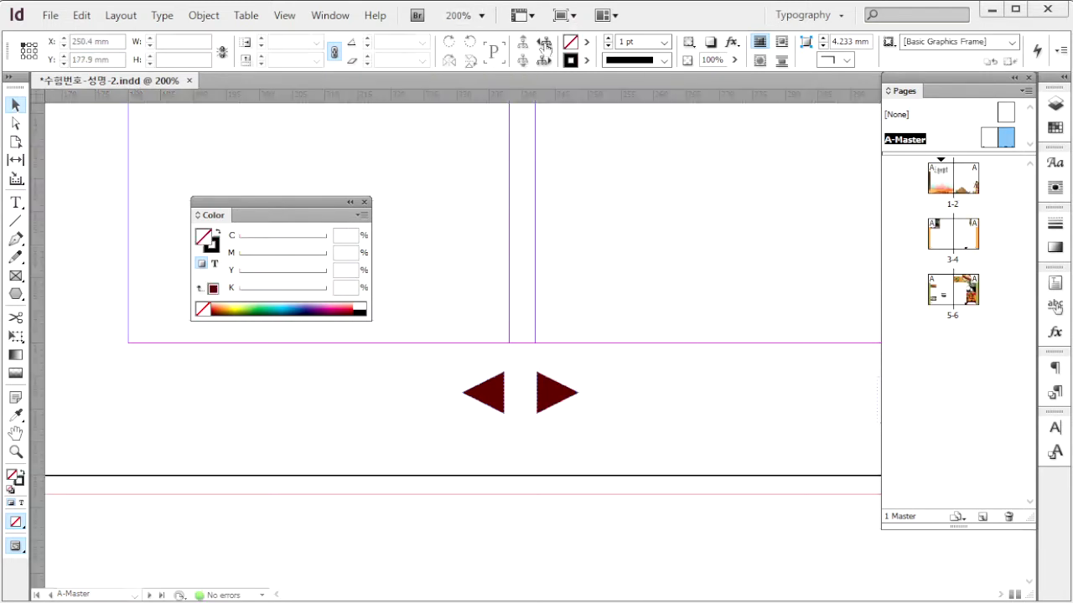
- Make the left-pointing triangle a button with the Go To Previous Page action on release or tap
click(330, 15)
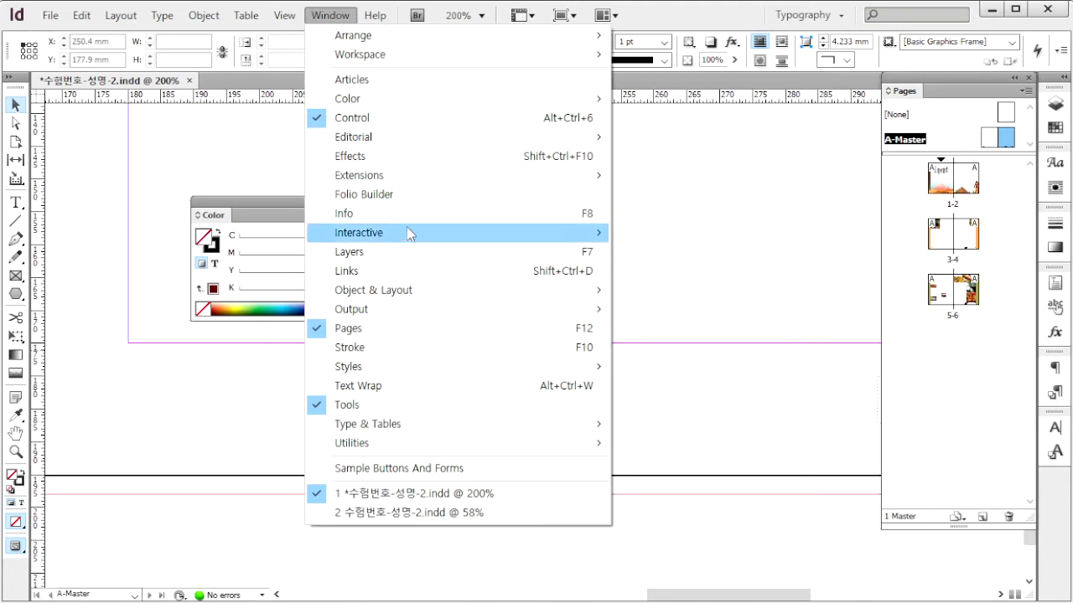
mouse_move(408, 229)
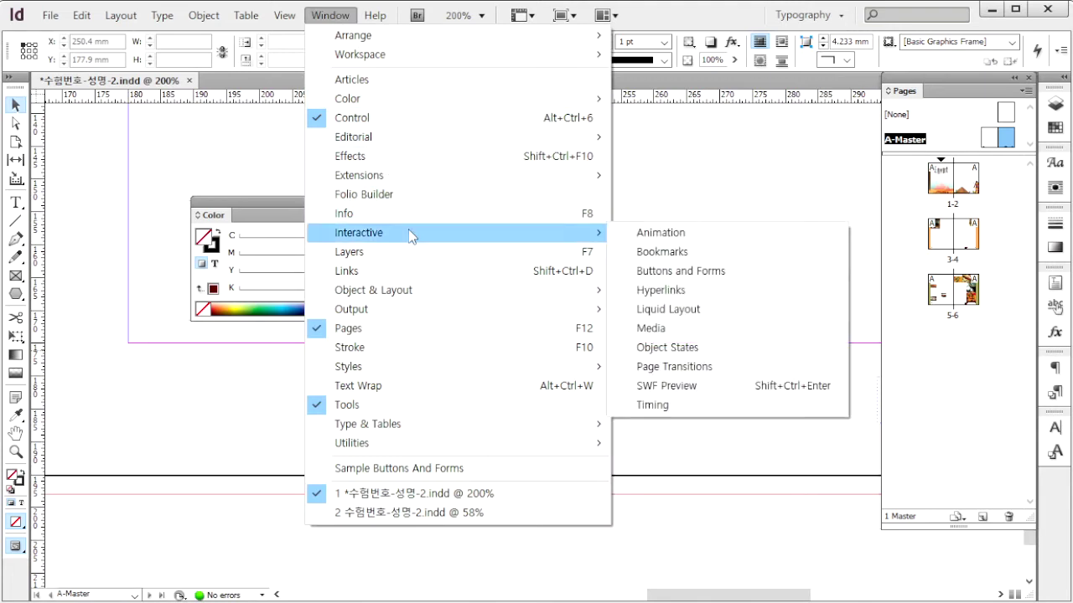
click(718, 271)
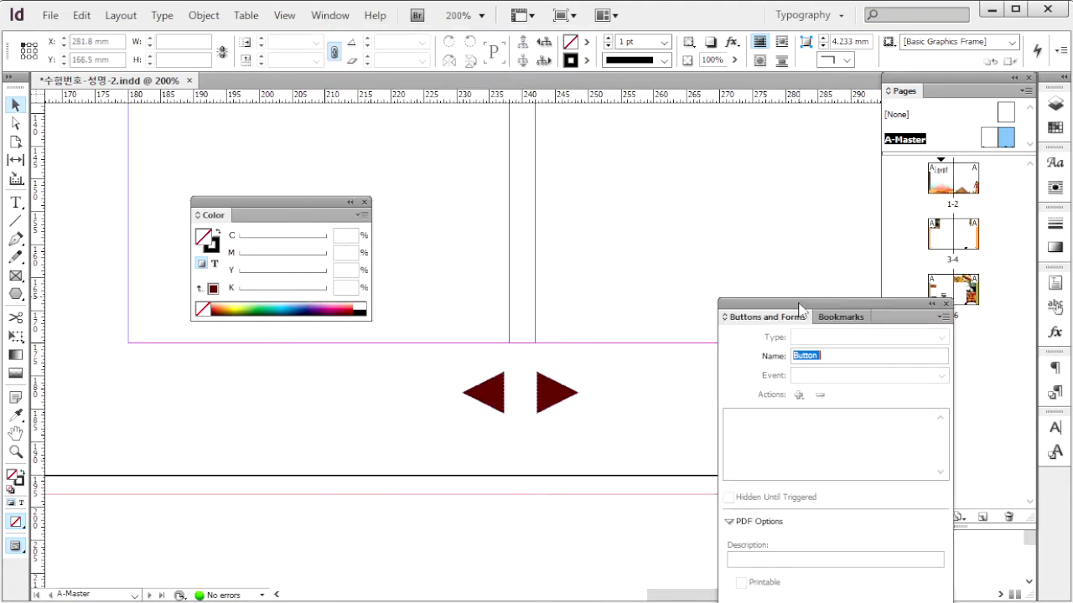
drag(801, 310, 725, 176)
drag(428, 358, 516, 449)
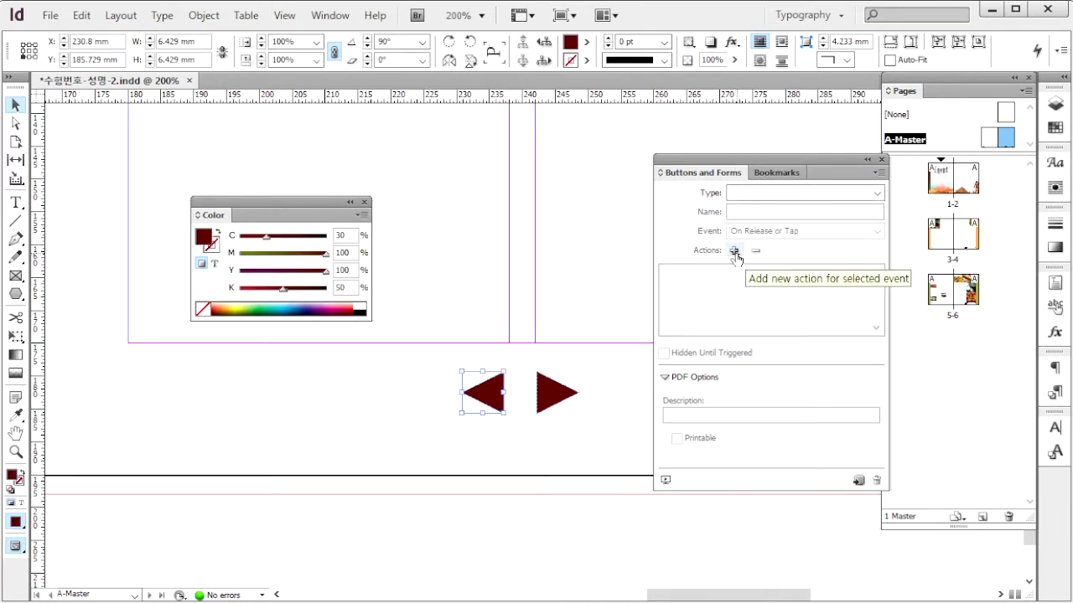
click(734, 251)
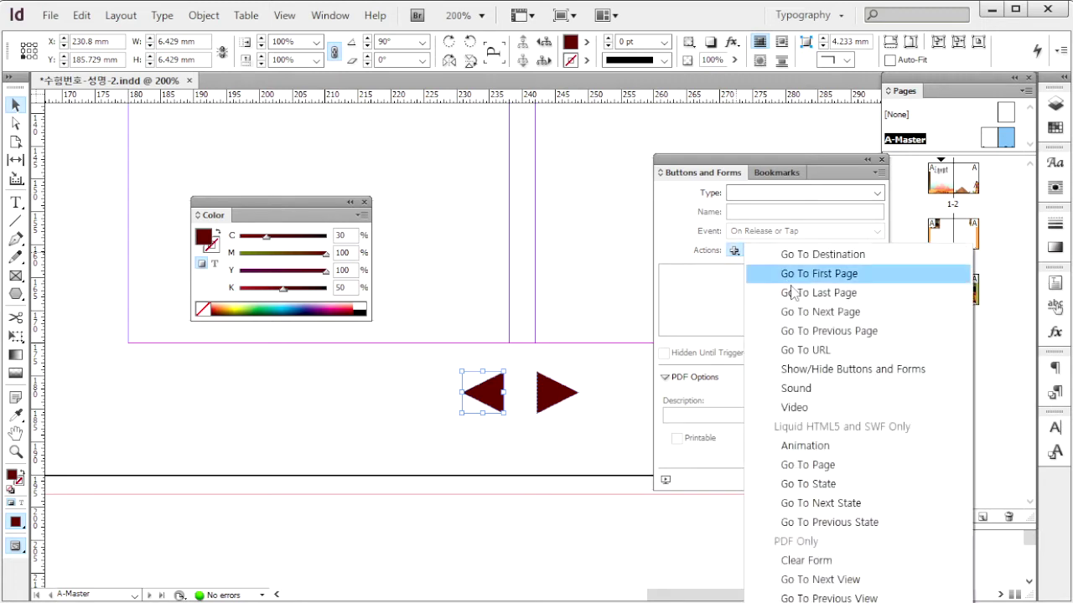
click(830, 331)
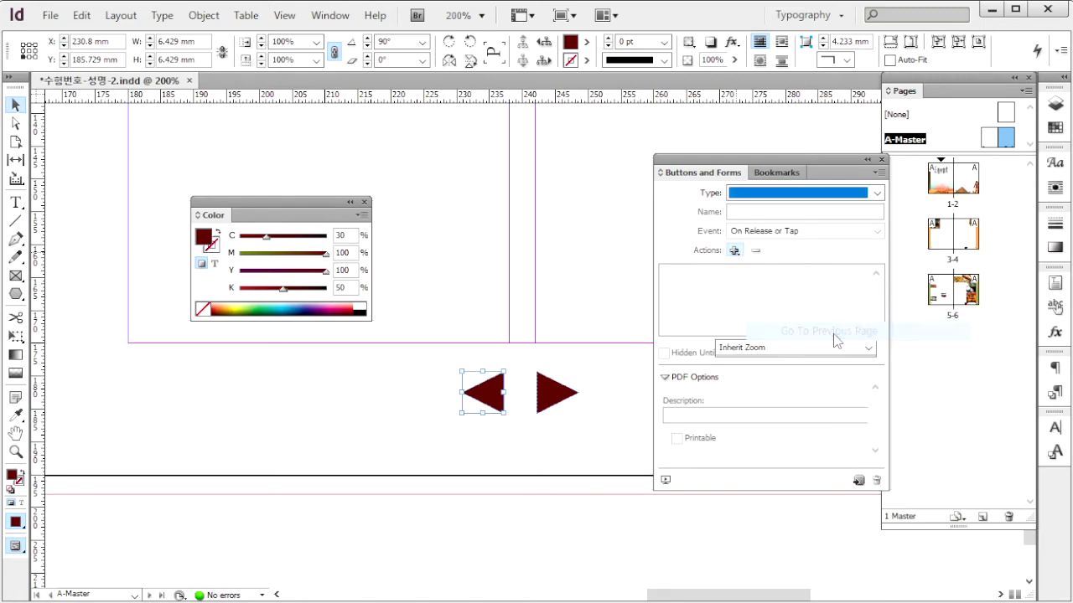
- Make the right-pointing triangle a button with the Go To Next Page action on release or tap
click(533, 354)
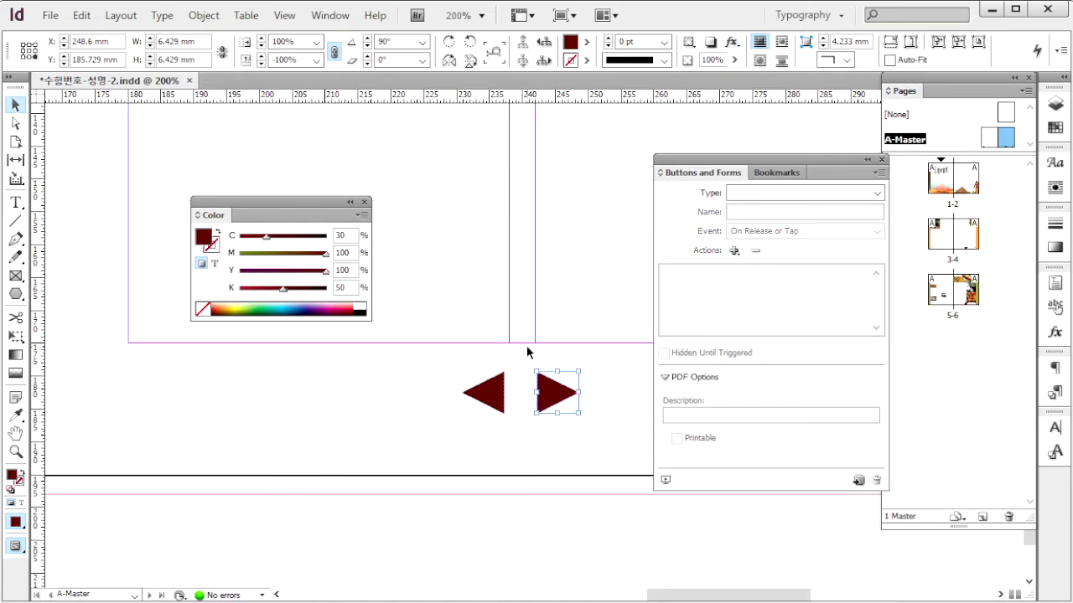
click(734, 251)
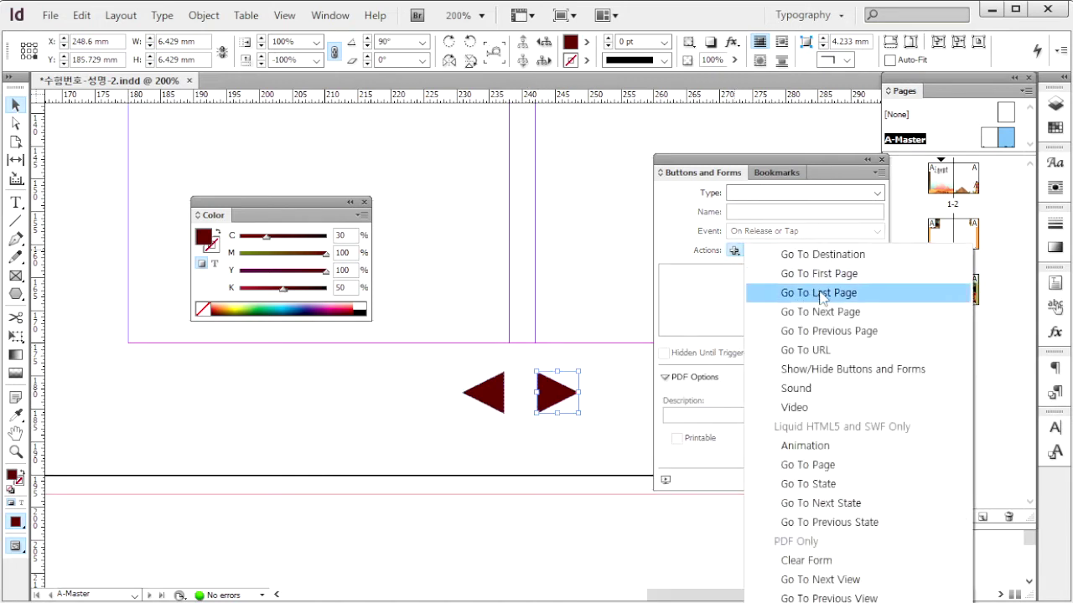
click(841, 312)
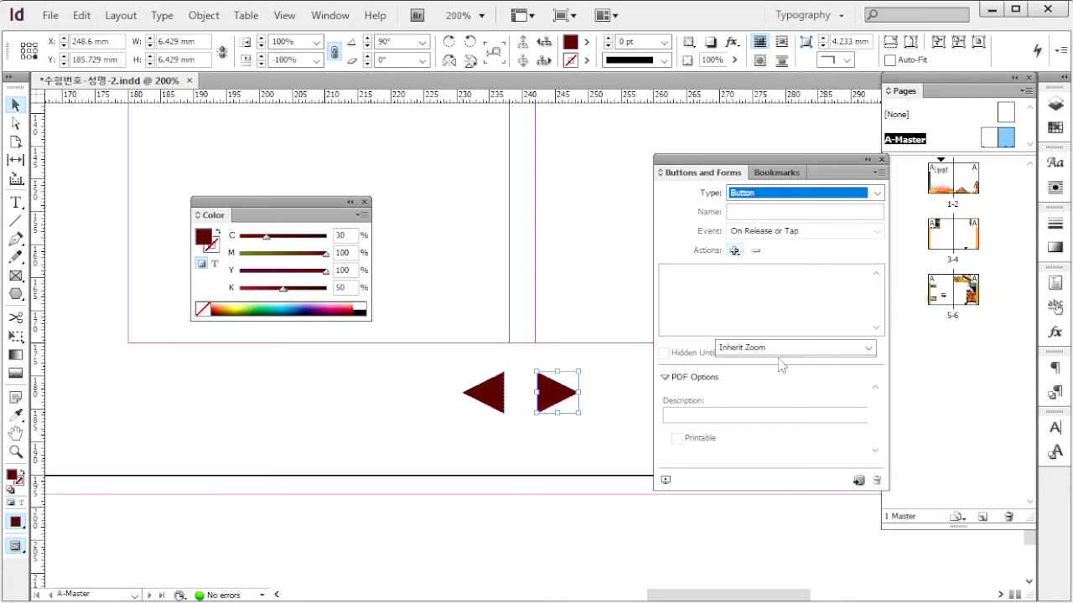
click(597, 430)
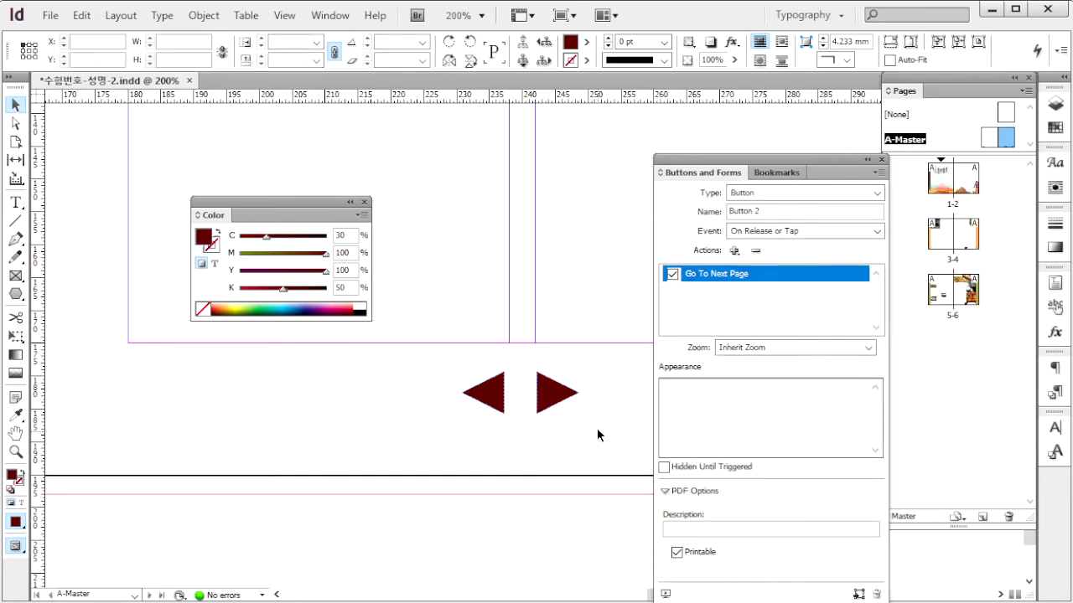
- Draw a text frame about 38 mm wide on page 1, just below the right pyramid and over the last camels
key(ctrl+e)
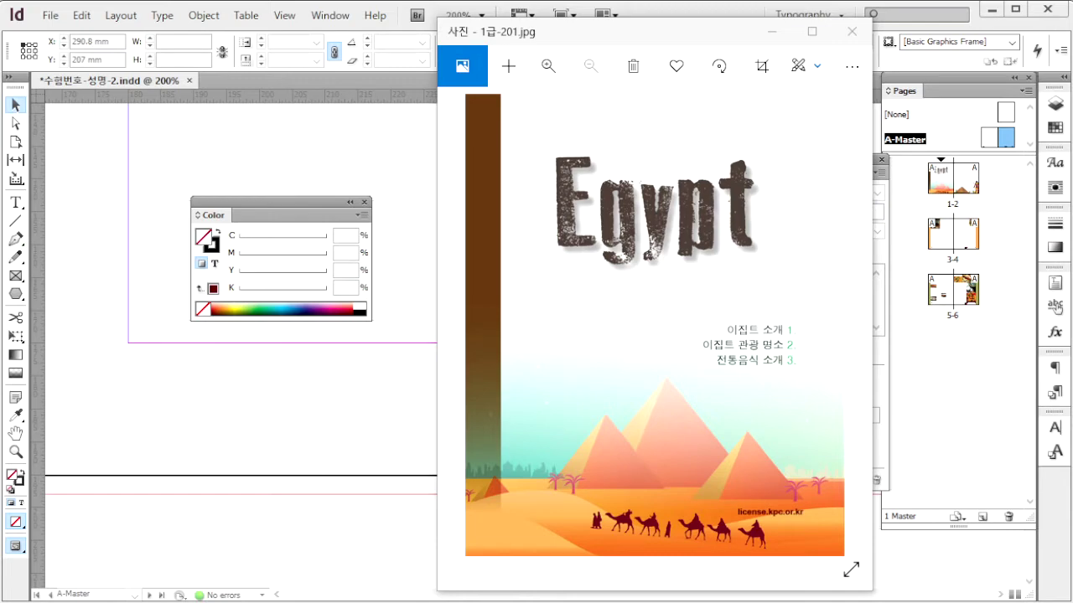
click(989, 372)
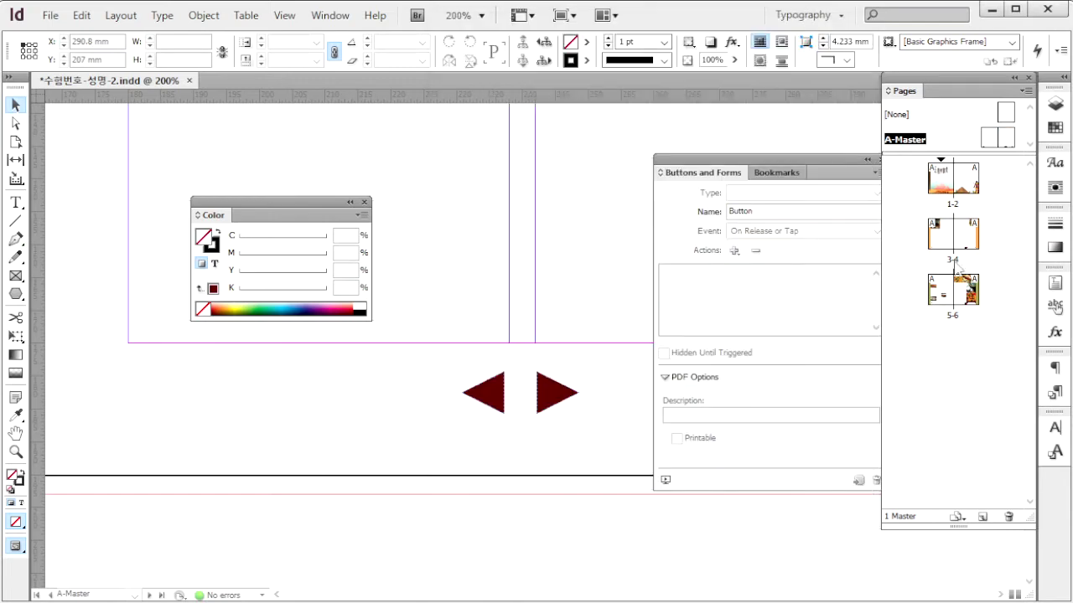
double_click(938, 179)
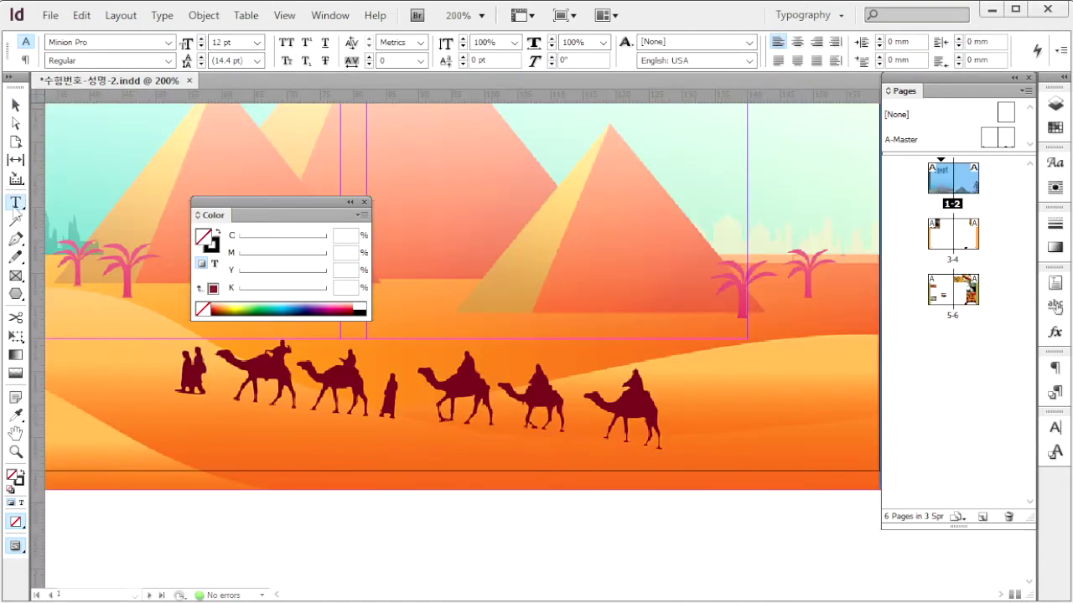
drag(501, 342, 750, 391)
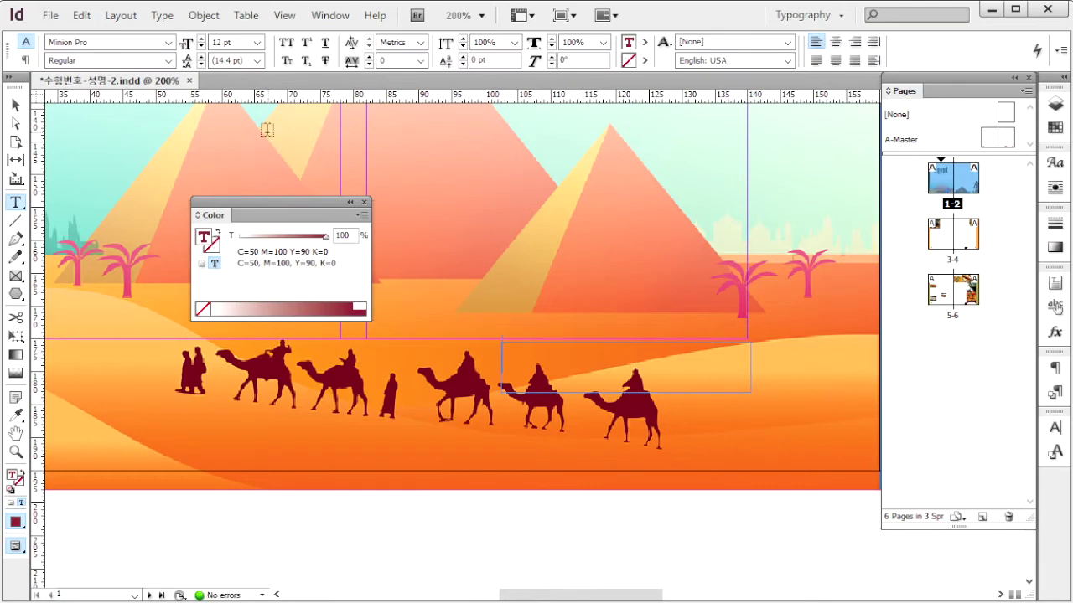
- Set the new text frame's type to Arial Bold at 9 pt
click(168, 42)
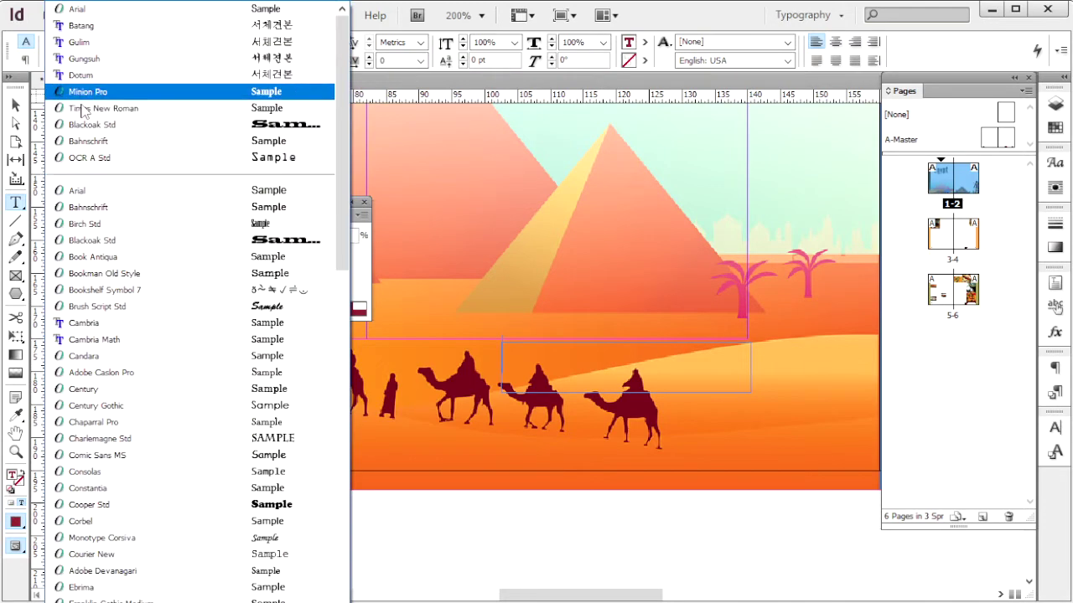
click(106, 190)
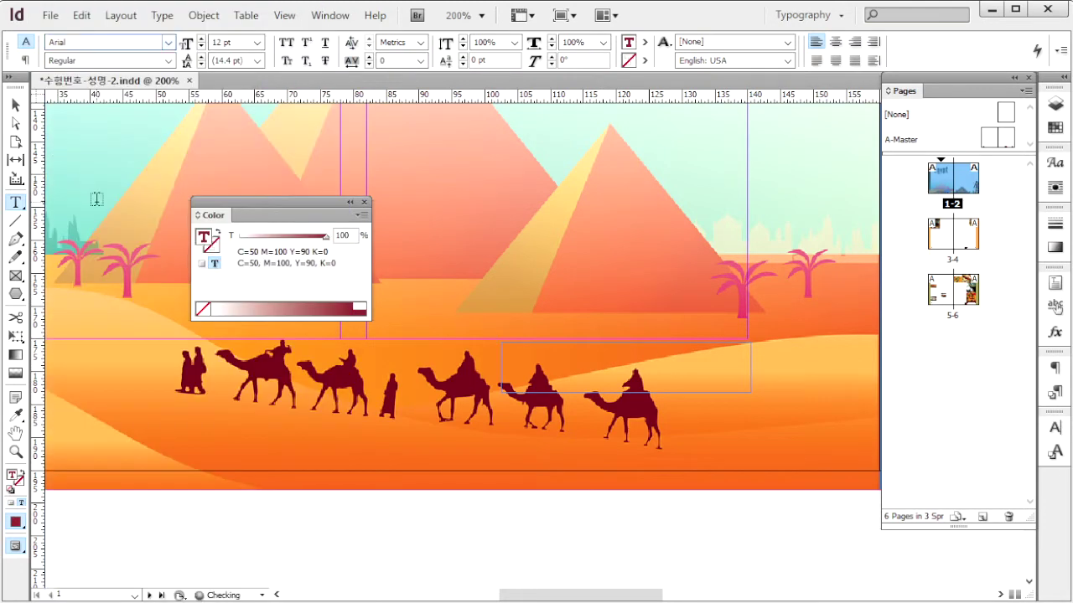
click(165, 62)
click(75, 166)
click(257, 43)
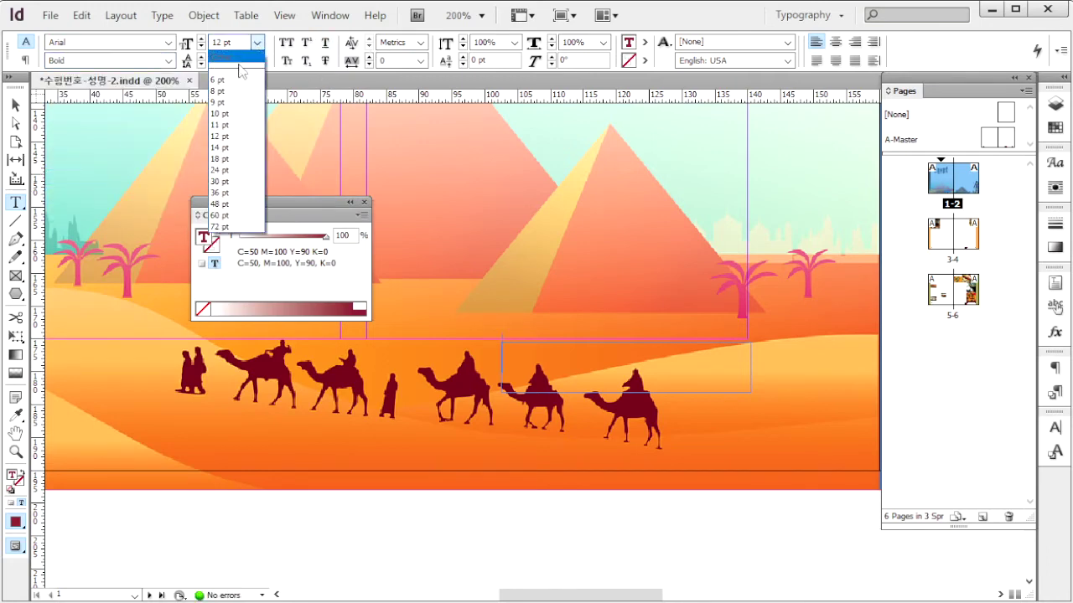
click(231, 103)
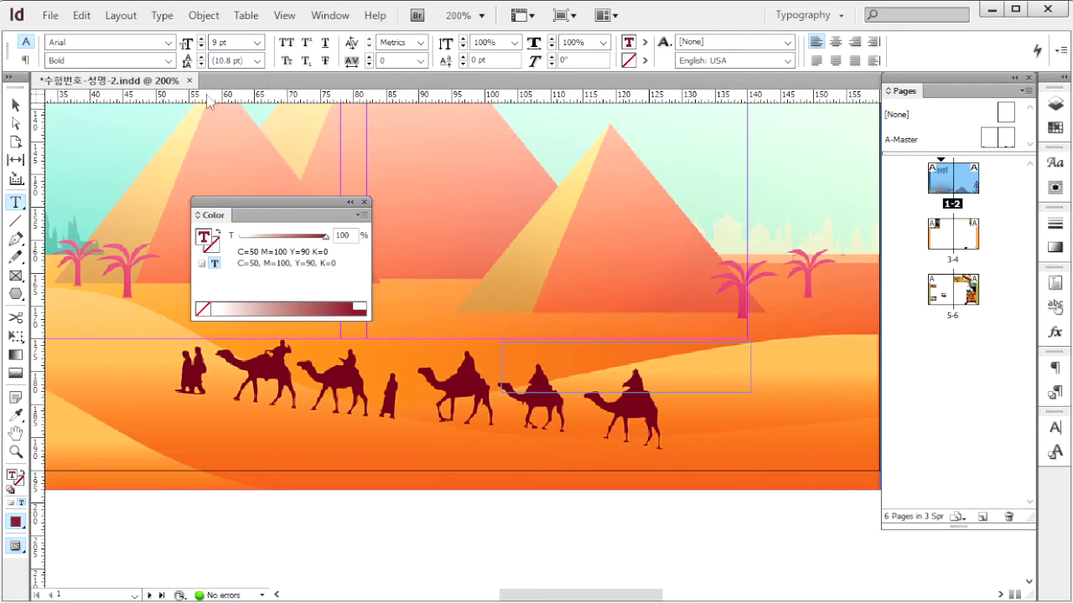
- Set the text color in CMYK to C 30, M 100, Y 100, K 50
click(361, 217)
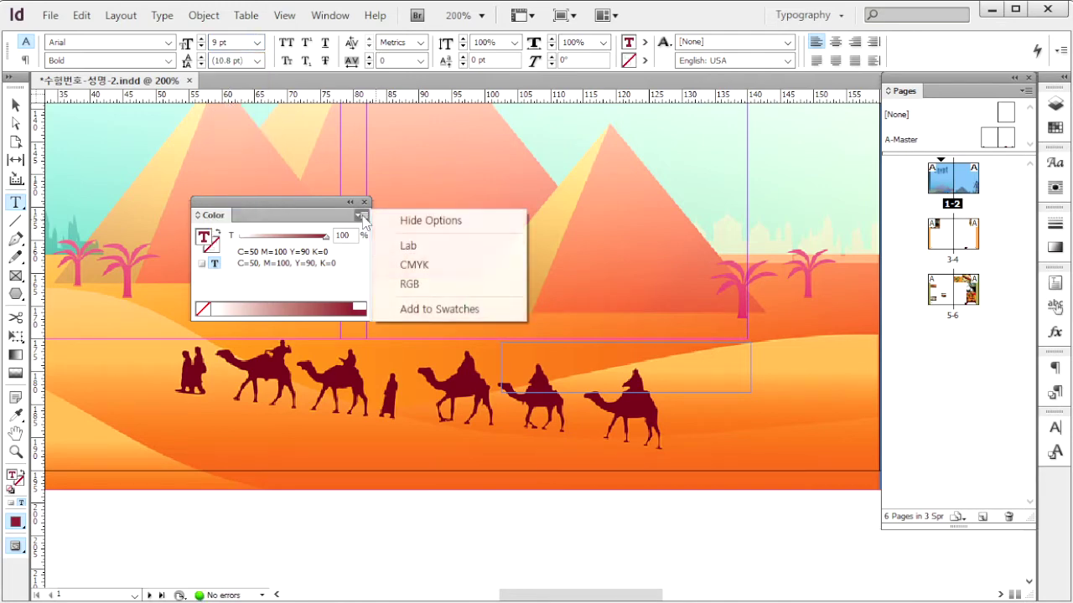
click(414, 265)
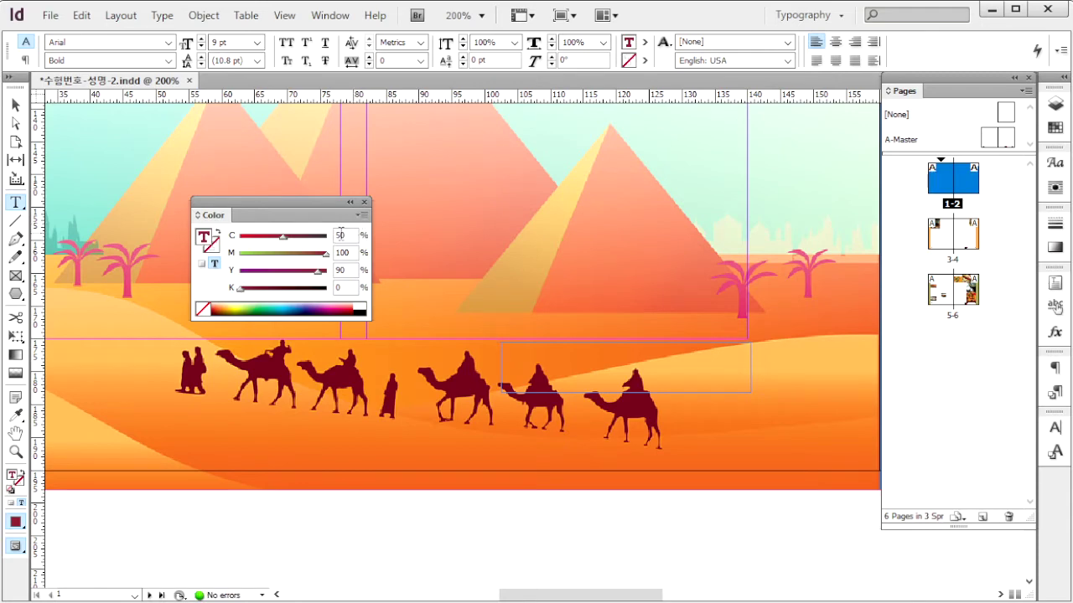
drag(346, 235, 305, 232)
text(30)
key(Tab)
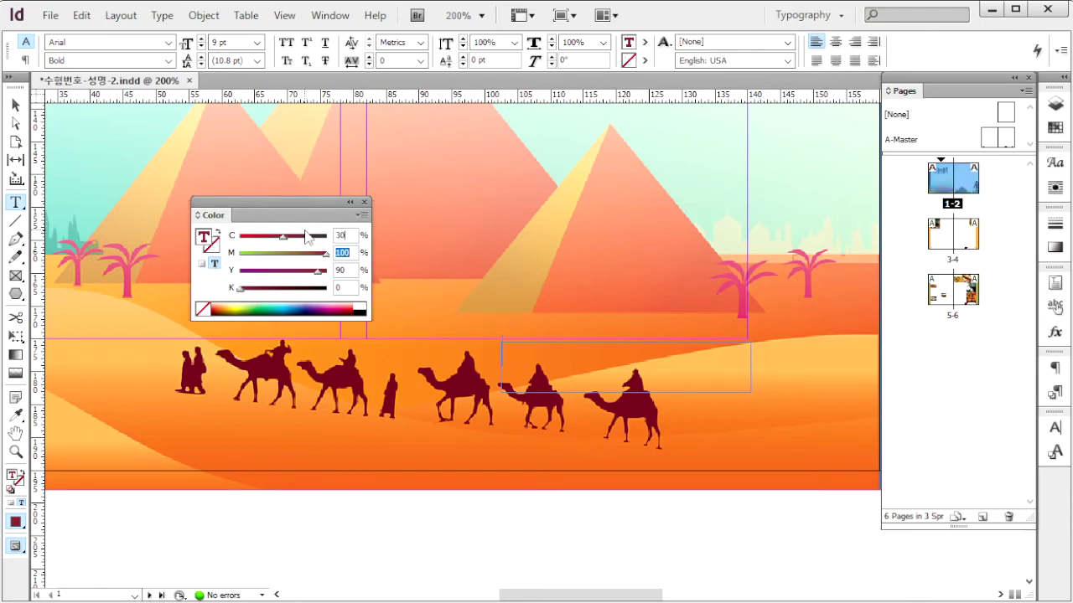
text(100)
key(Tab)
text(100)
key(Tab)
key(Return)
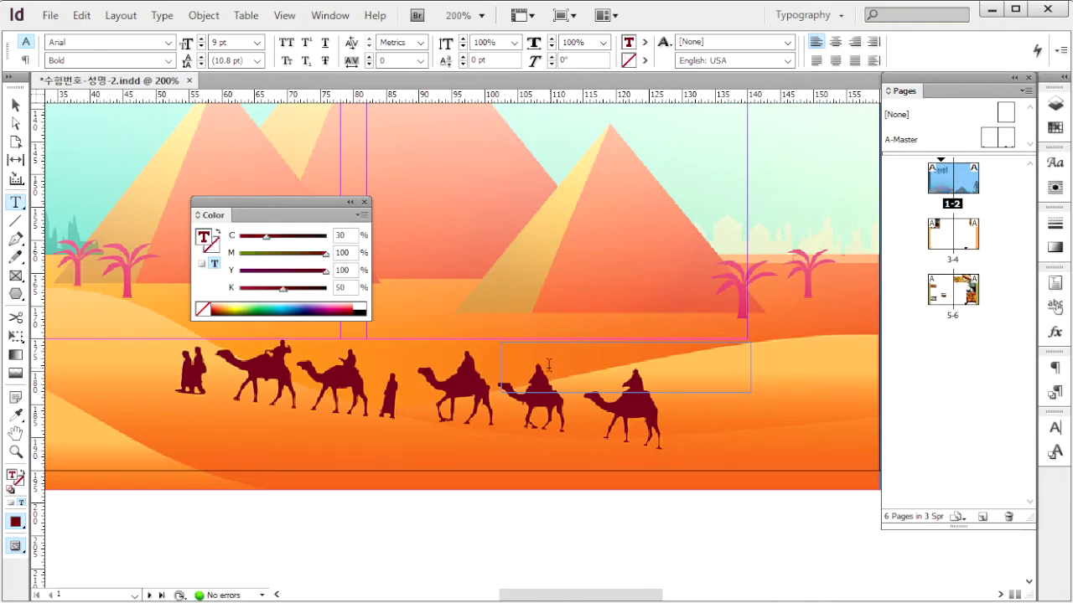
- Paste license.kpc.or.kr into the frame and format it centered at 10 pt
key(ctrl+v)
drag(719, 352, 529, 356)
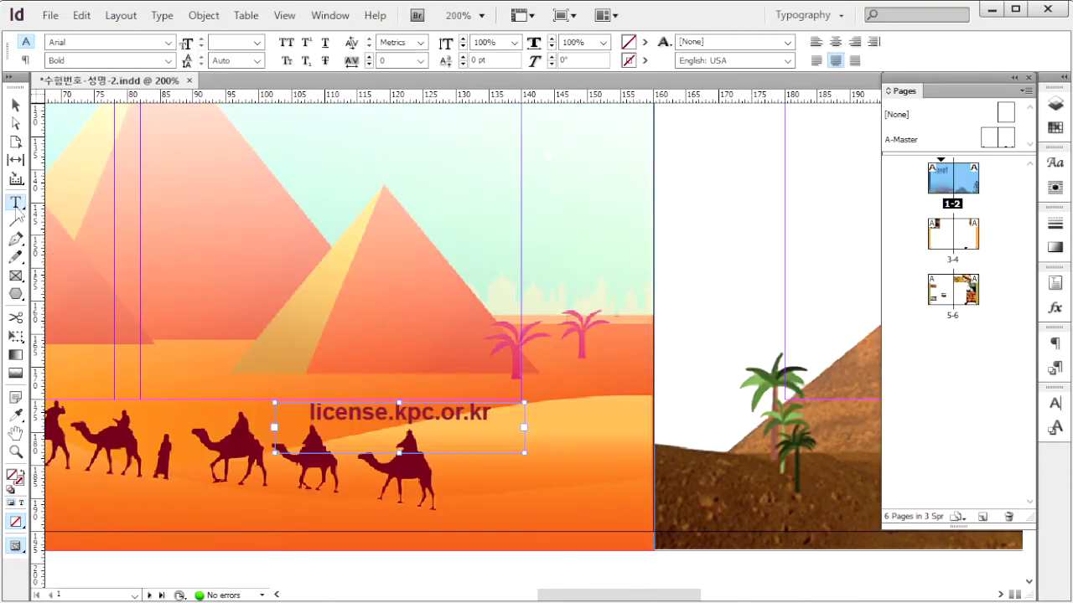
drag(498, 413, 300, 407)
key(ctrl+c)
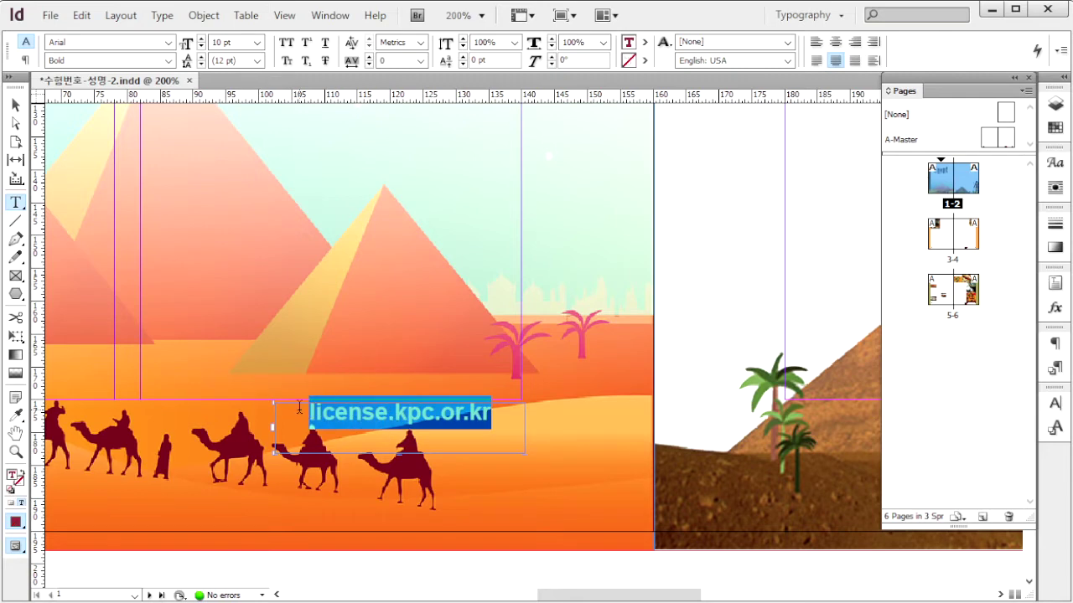
click(329, 15)
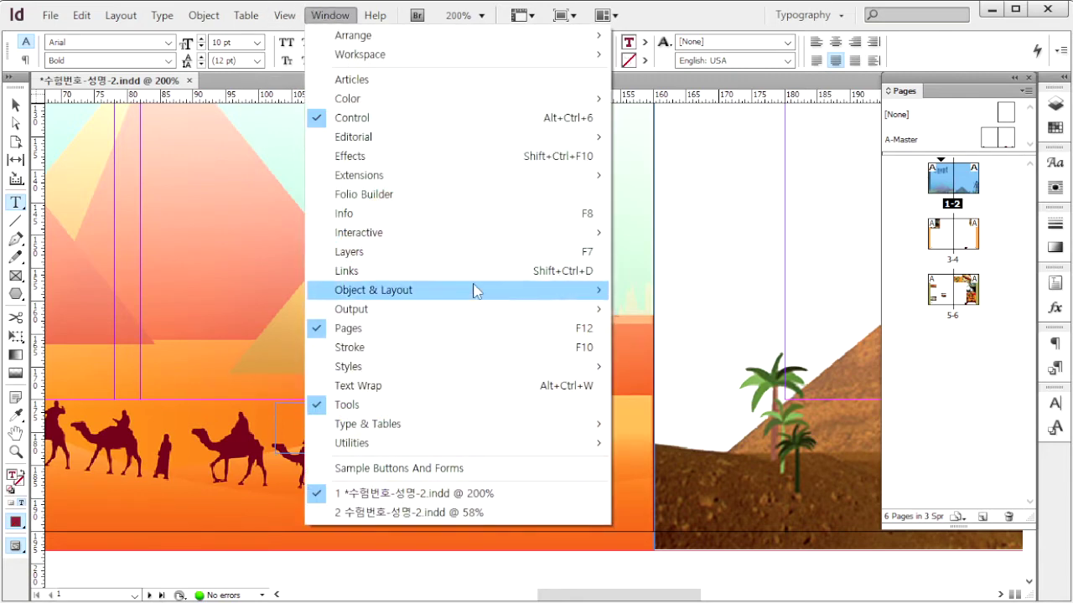
mouse_move(520, 234)
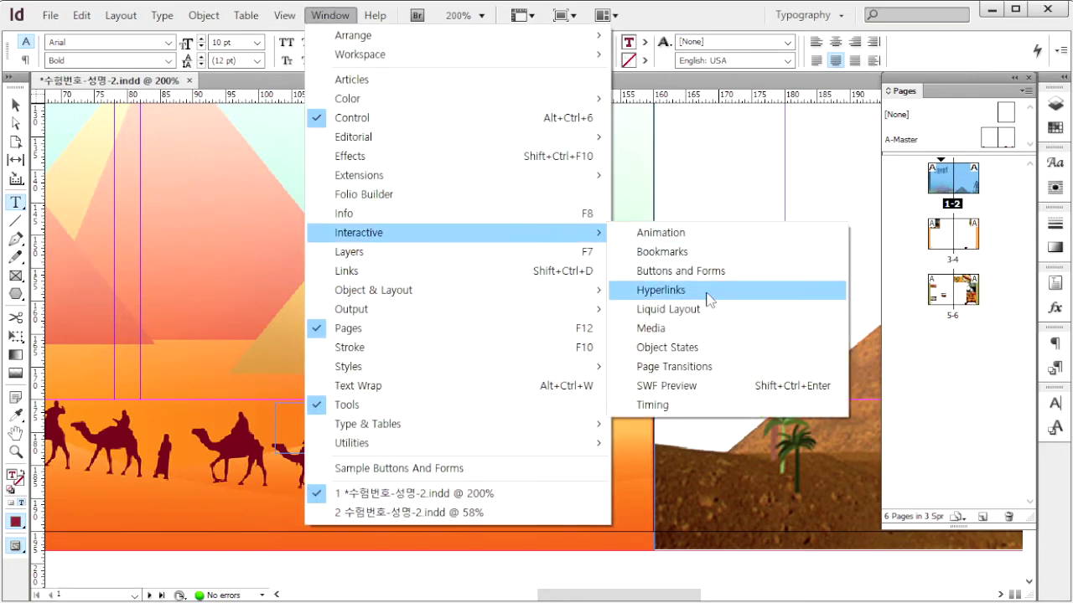
click(642, 298)
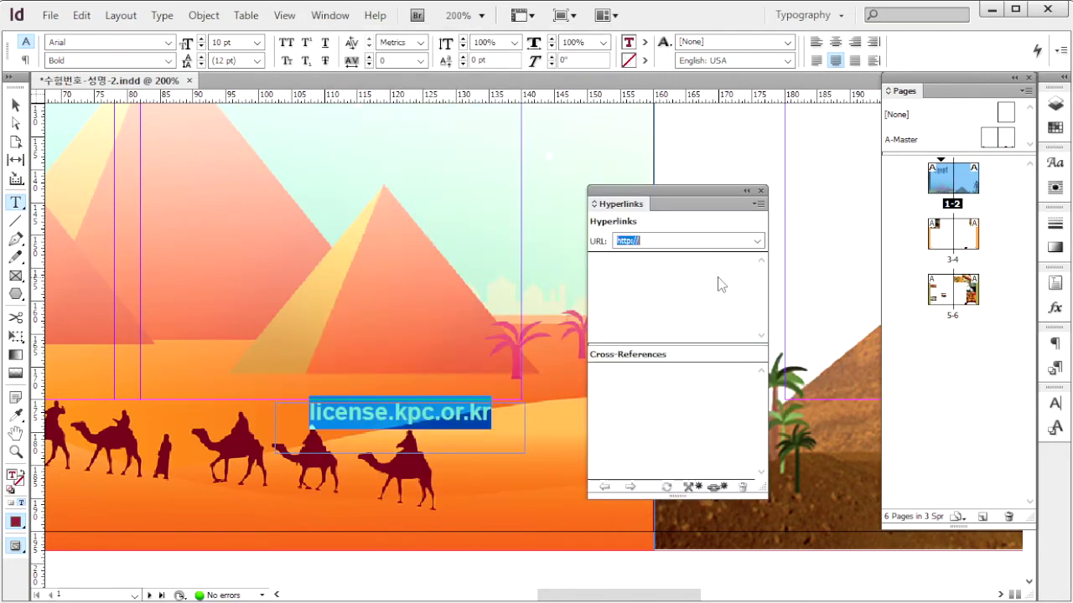
click(633, 241)
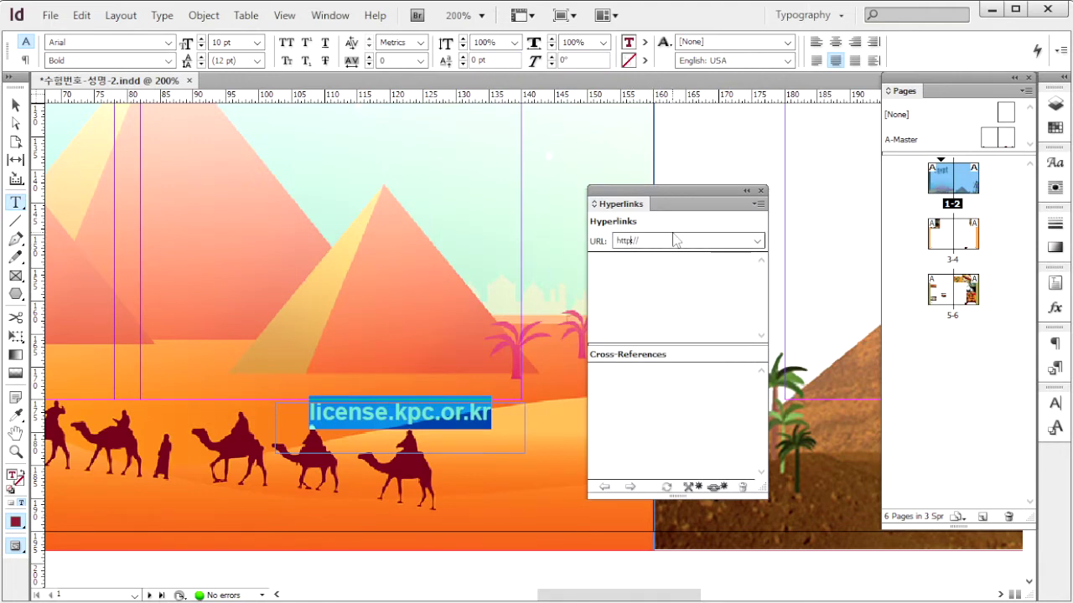
text(s)
key(ctrl+v)
key(Return)
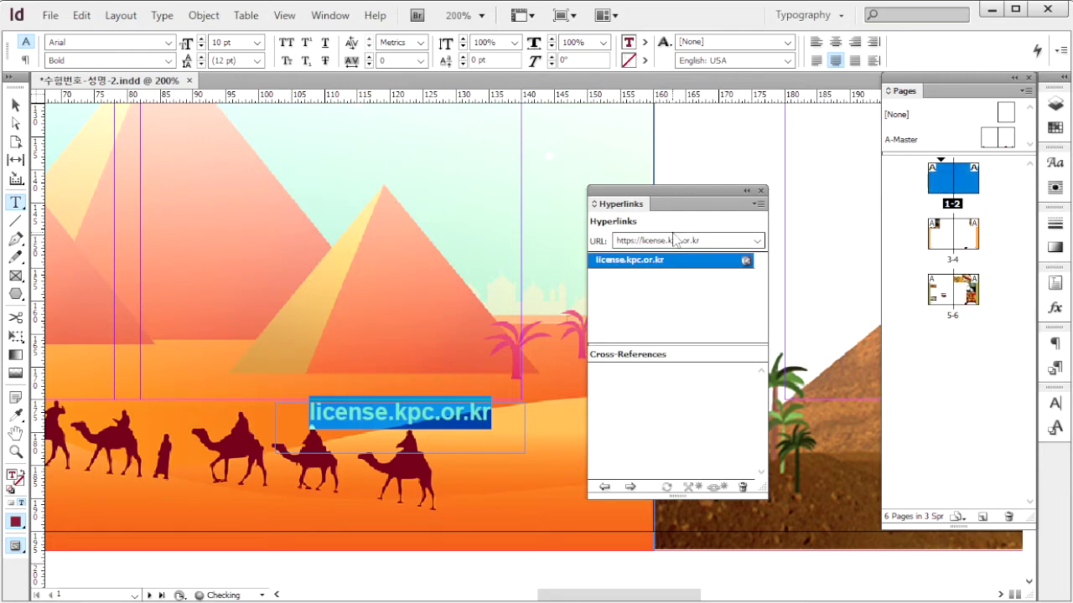
click(760, 191)
- Draw a text frame about 77.5 × 19.25 mm at page 2's upper-left margin corner and fill in the heading 누구나 한번쯤은 꿈꾸는 이집트 여행에 여러분을 초대합니다
key(alt+Tab)
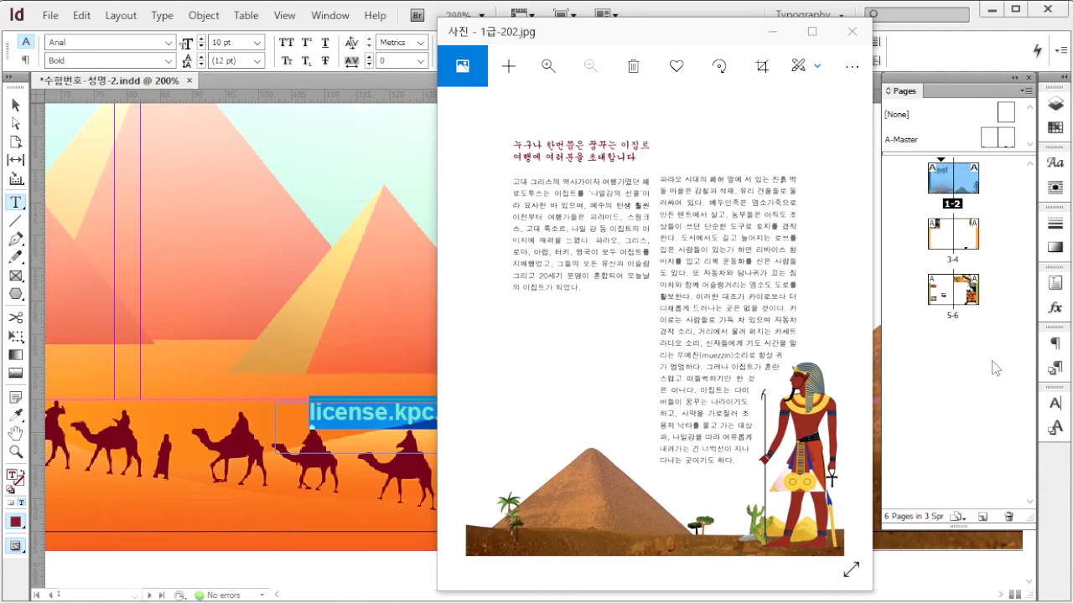
double_click(969, 178)
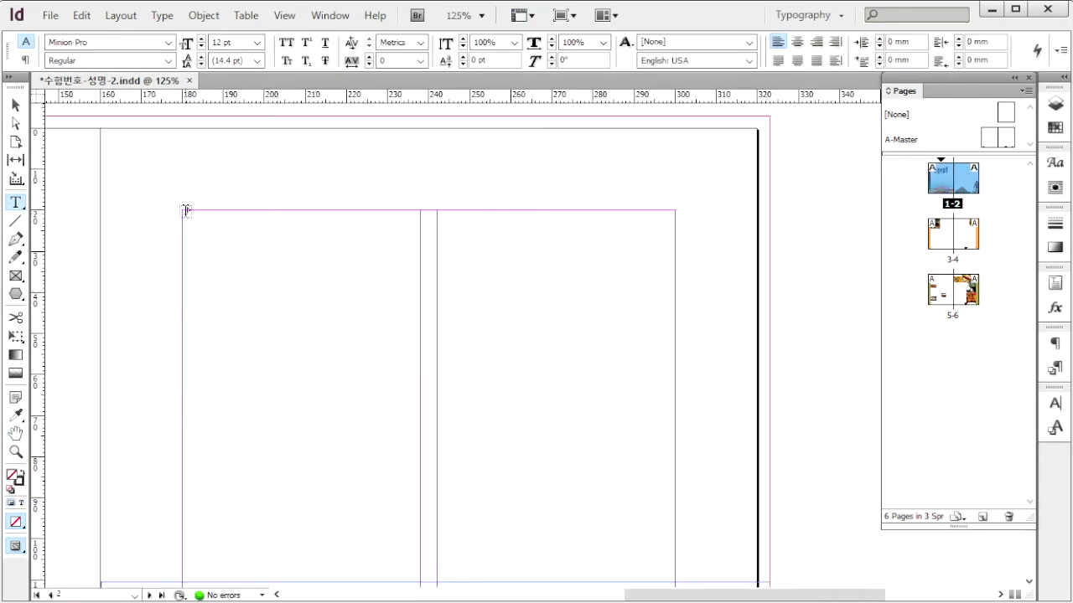
drag(186, 216, 504, 294)
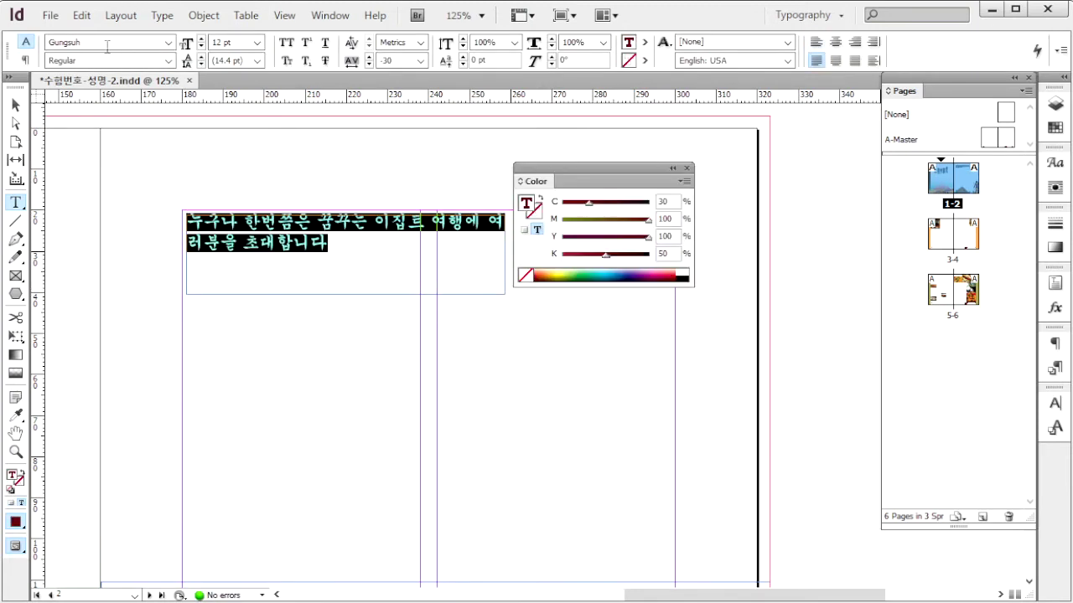
- Check the page 2 heading's font, size and CMYK text color values
double_click(121, 41)
drag(246, 42, 211, 42)
double_click(663, 202)
key(Tab)
click(666, 254)
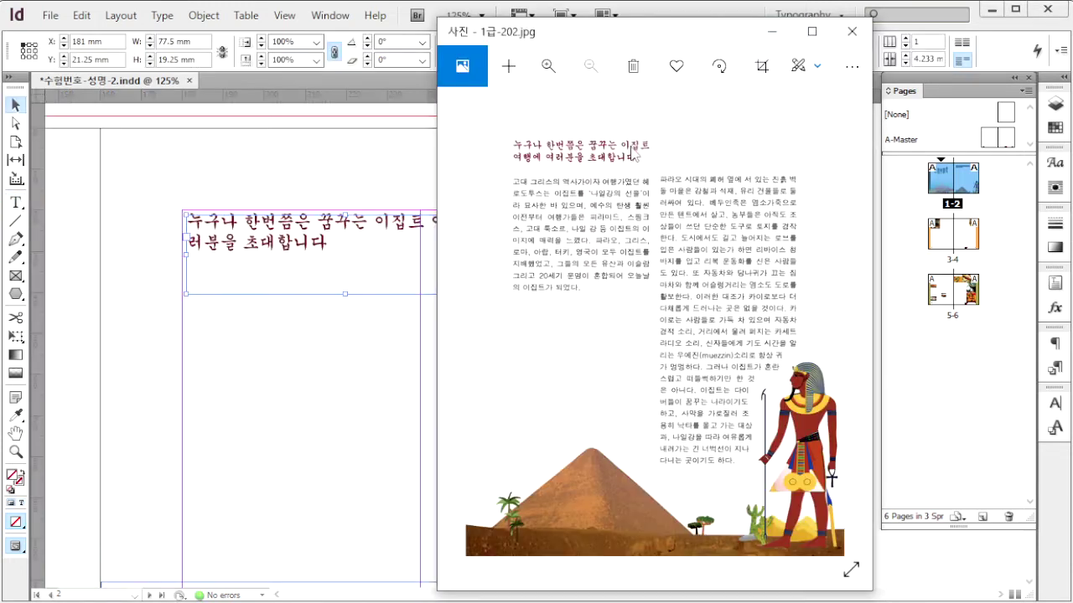
- Narrow the heading frame to the first column, 58.25 mm wide, and align its upper edge with the margin at Y 20 mm
click(17, 109)
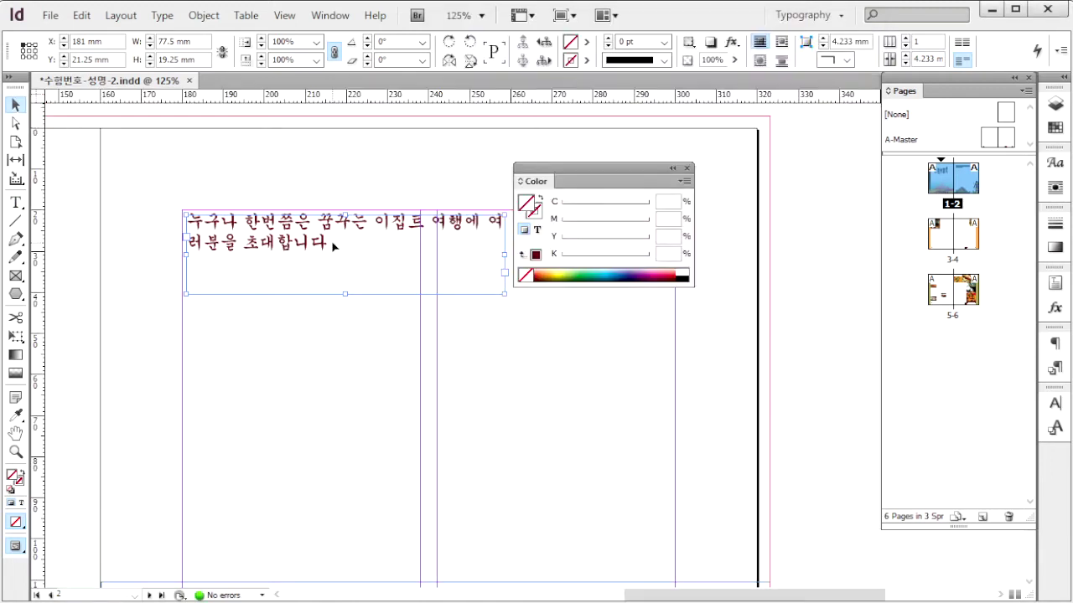
drag(503, 253, 420, 253)
- Create a text frame about 50 × 36 mm on page 1 holding the three-line contents list, right-aligned in 13 pt Dotum with 18 pt leading and -25 tracking
key(alt+Tab)
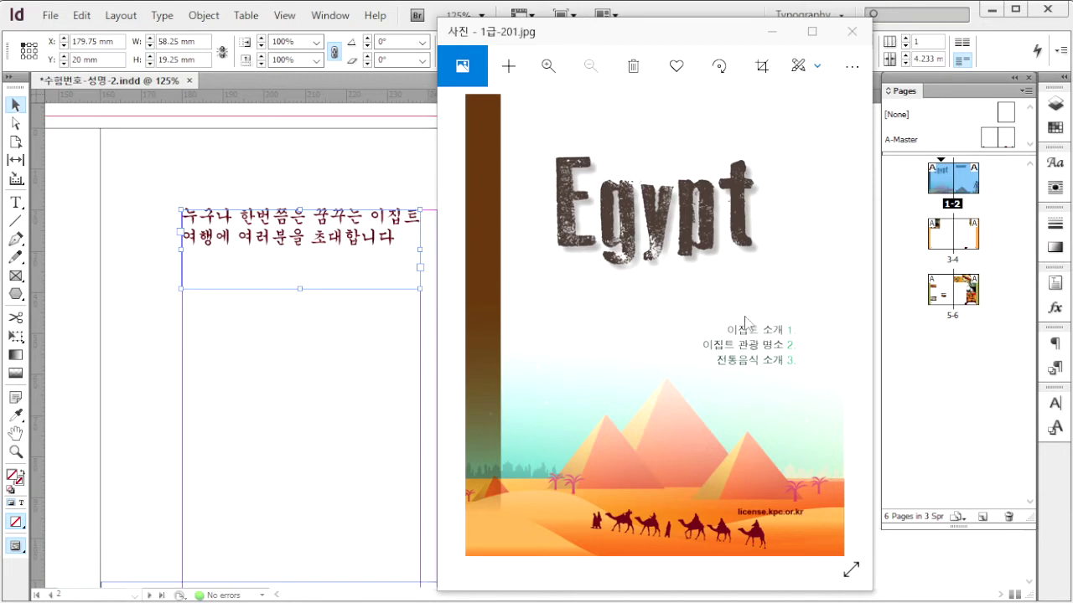
double_click(934, 179)
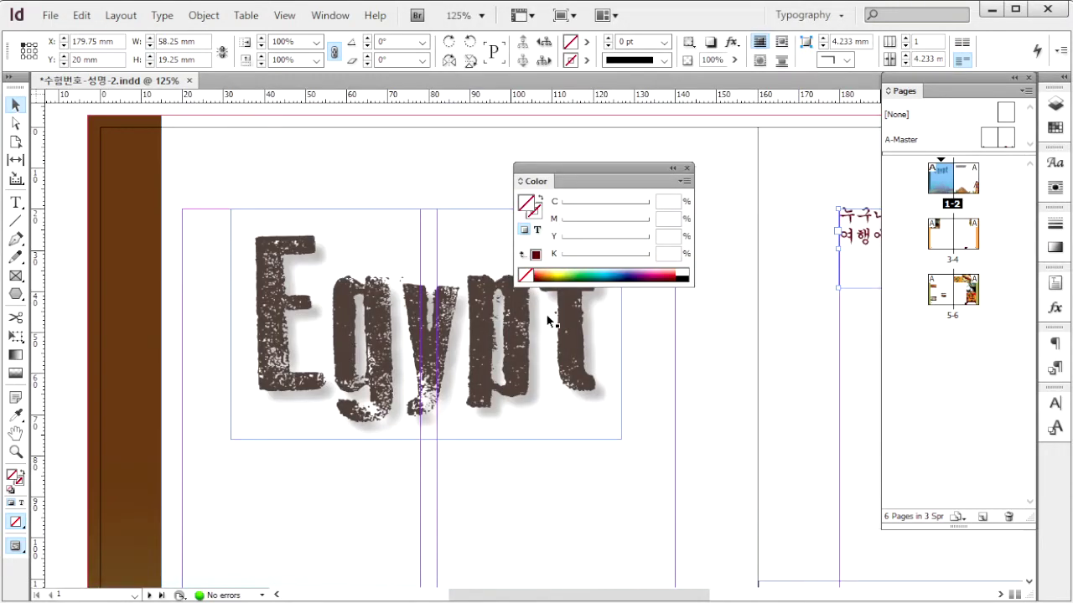
scroll(596, 352, down, 5)
click(15, 203)
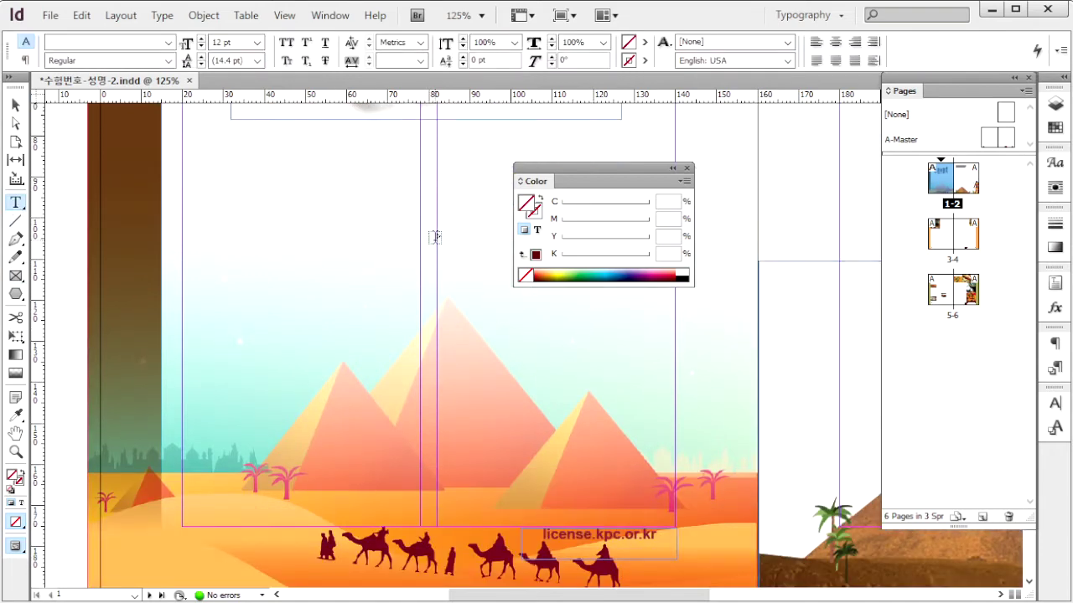
drag(467, 177, 674, 324)
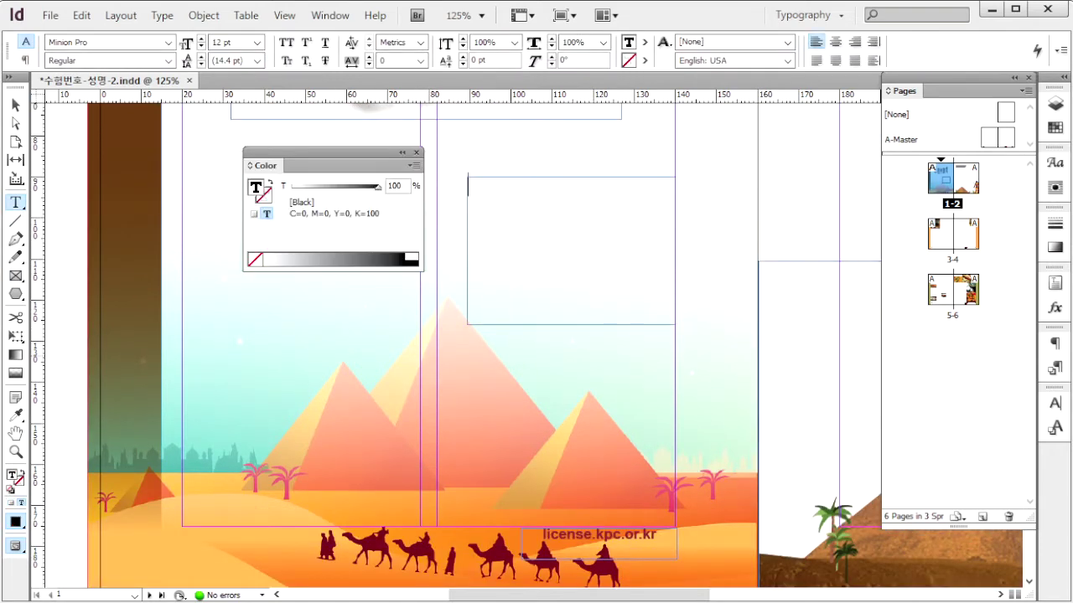
key(ctrl+d)
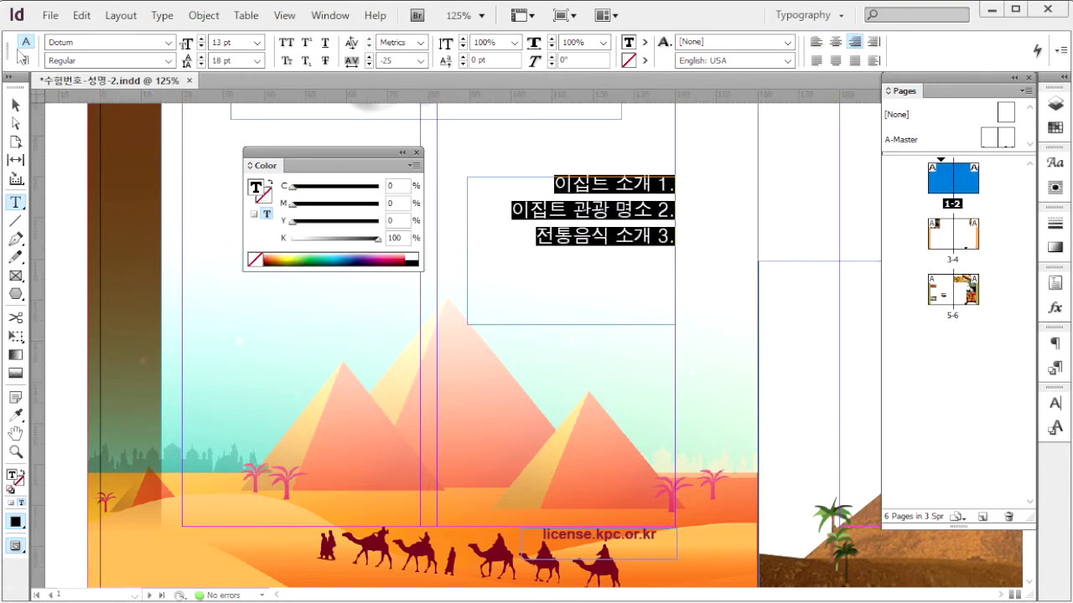
- Check the contents list's font, size, leading and tracking values
click(76, 42)
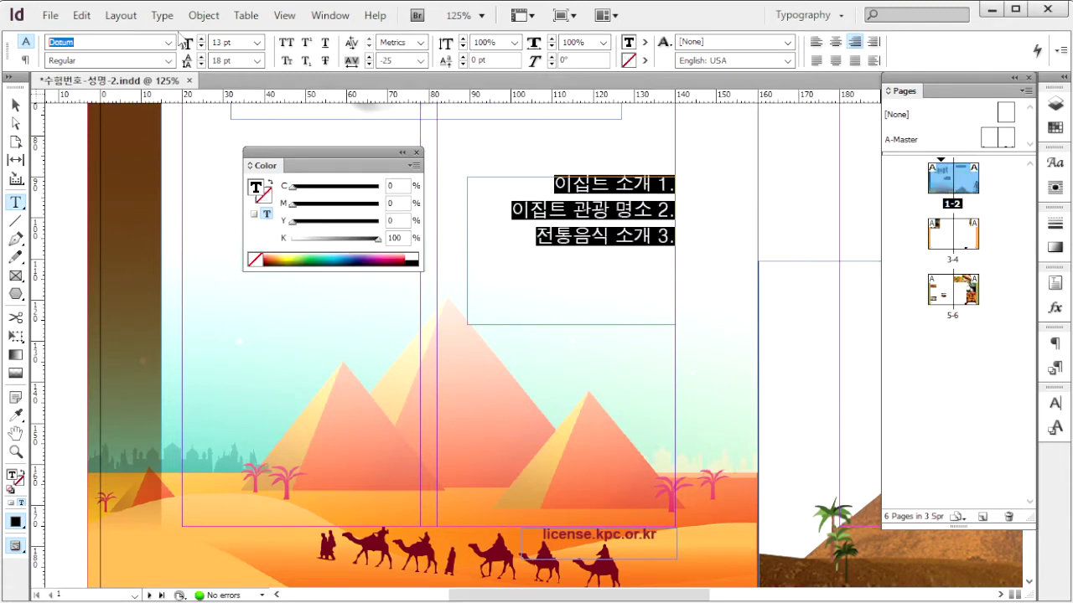
click(245, 41)
click(242, 60)
click(361, 61)
click(635, 236)
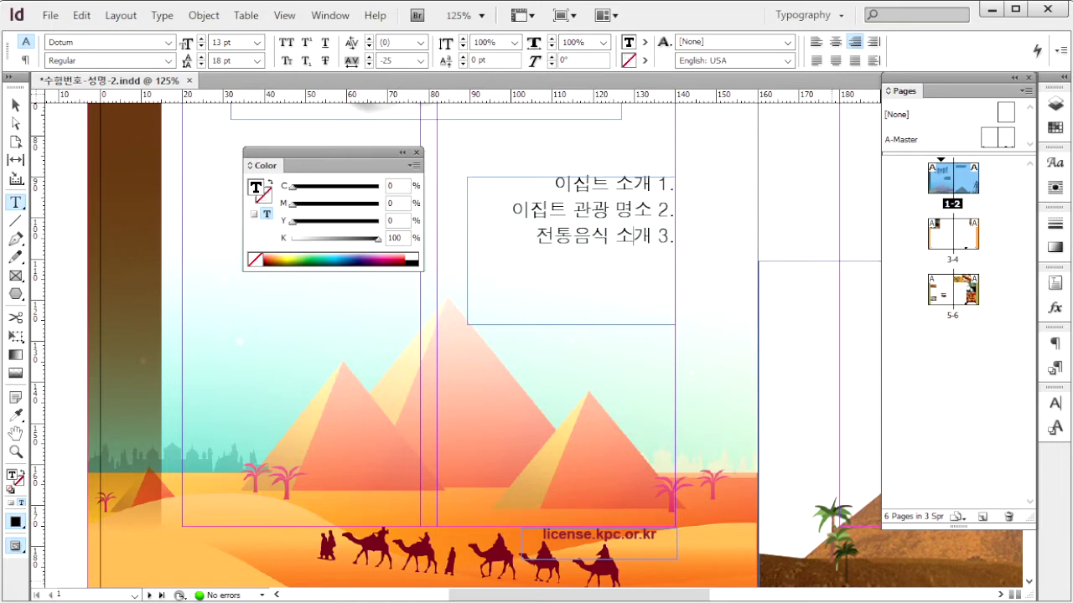
- Color the numbers 1., 2. and 3. in the contents list green with C 100, M 0, Y 100, K 0, matching the reference
key(alt+Tab)
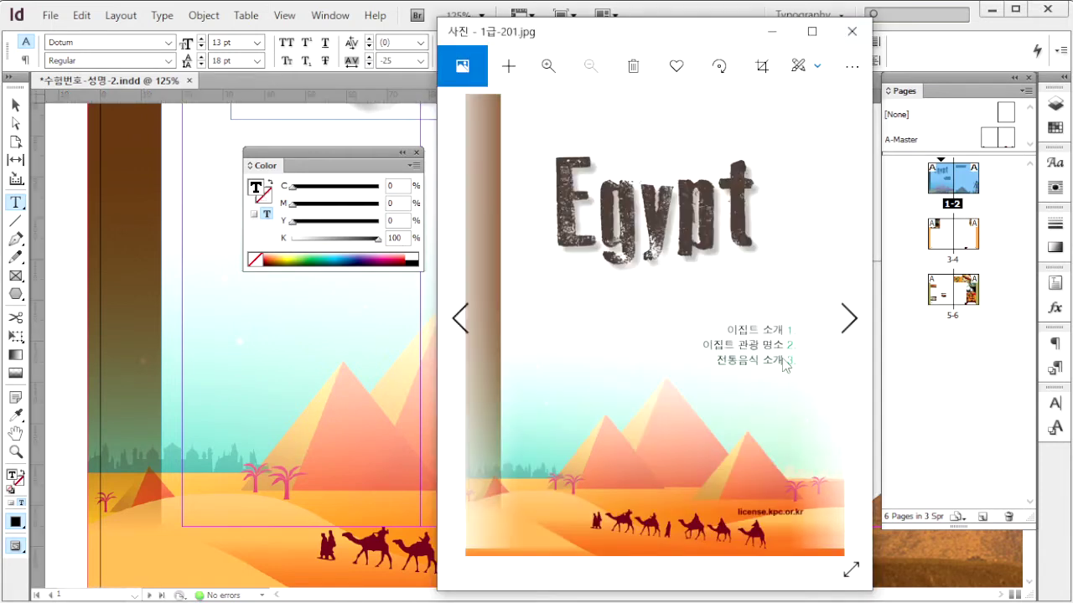
key(alt+Tab)
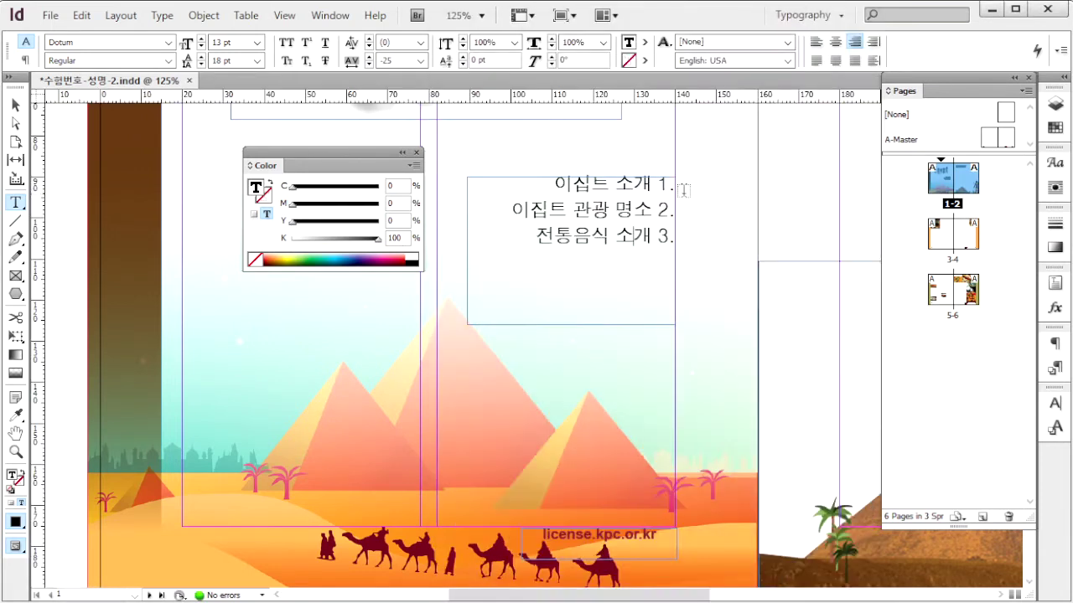
drag(653, 183, 680, 188)
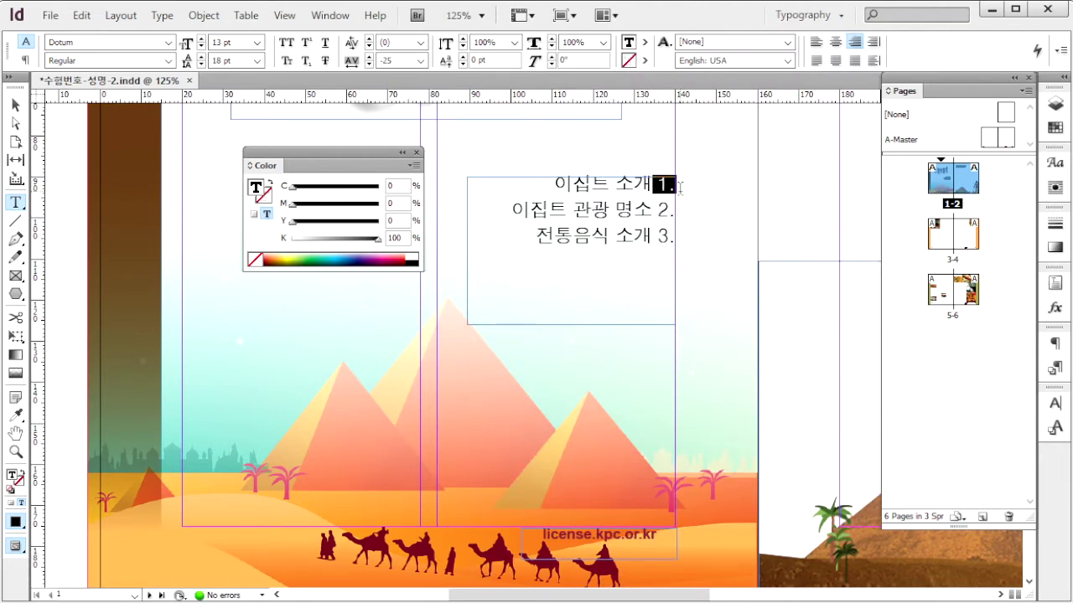
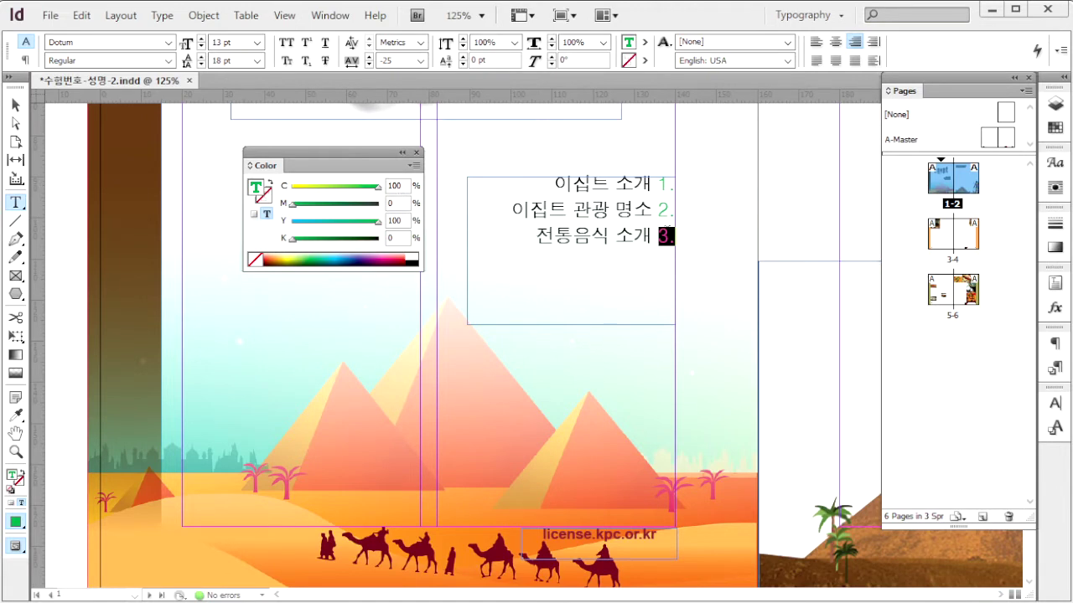
- Add a new CMYK process color swatch with C 50, M 100, Y 90, K 0
click(668, 236)
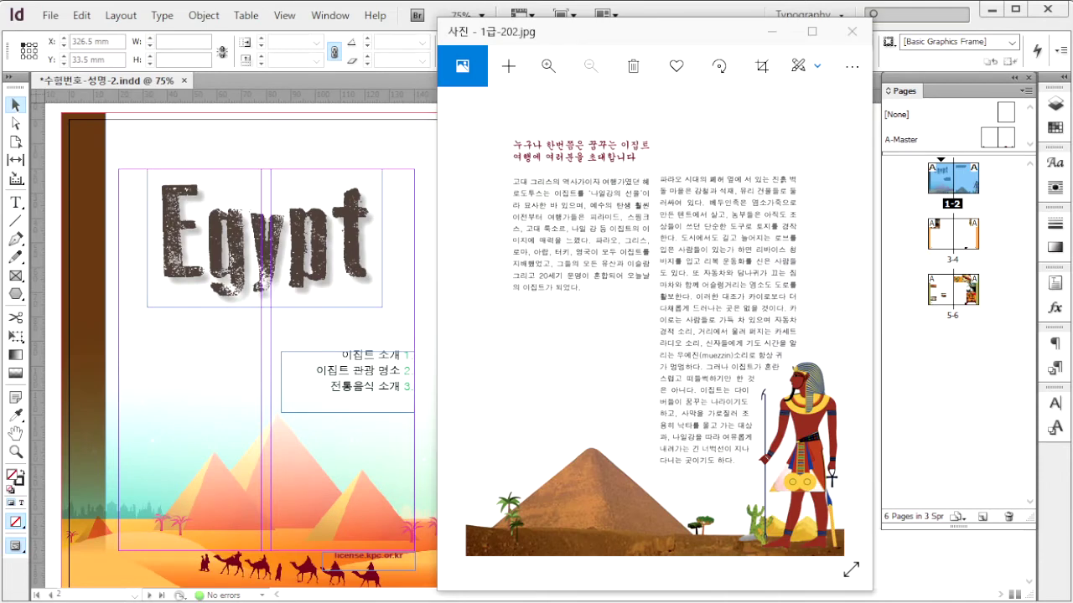
click(956, 572)
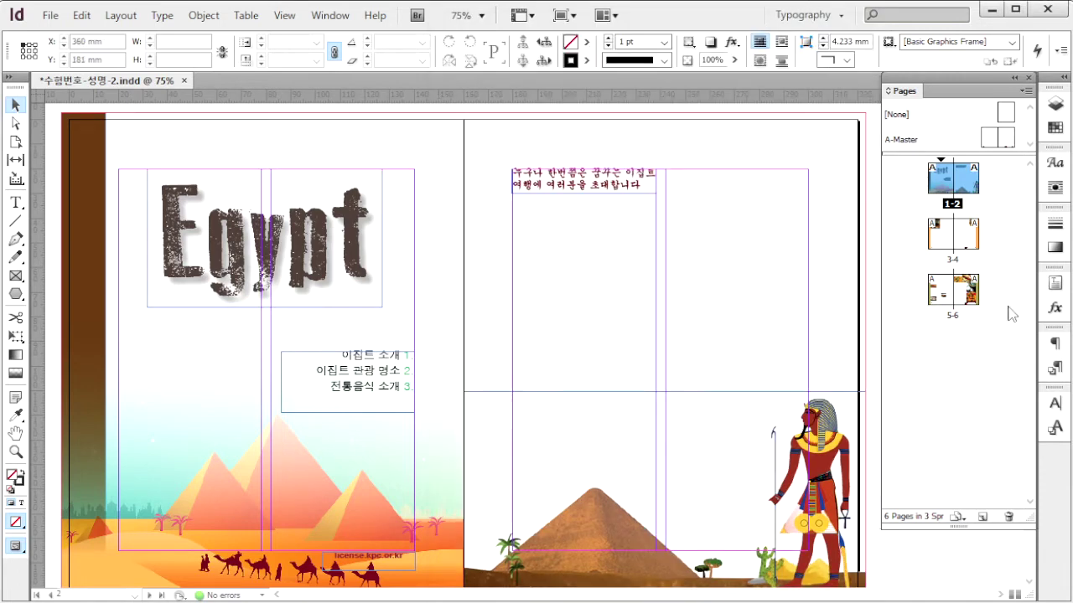
click(1054, 126)
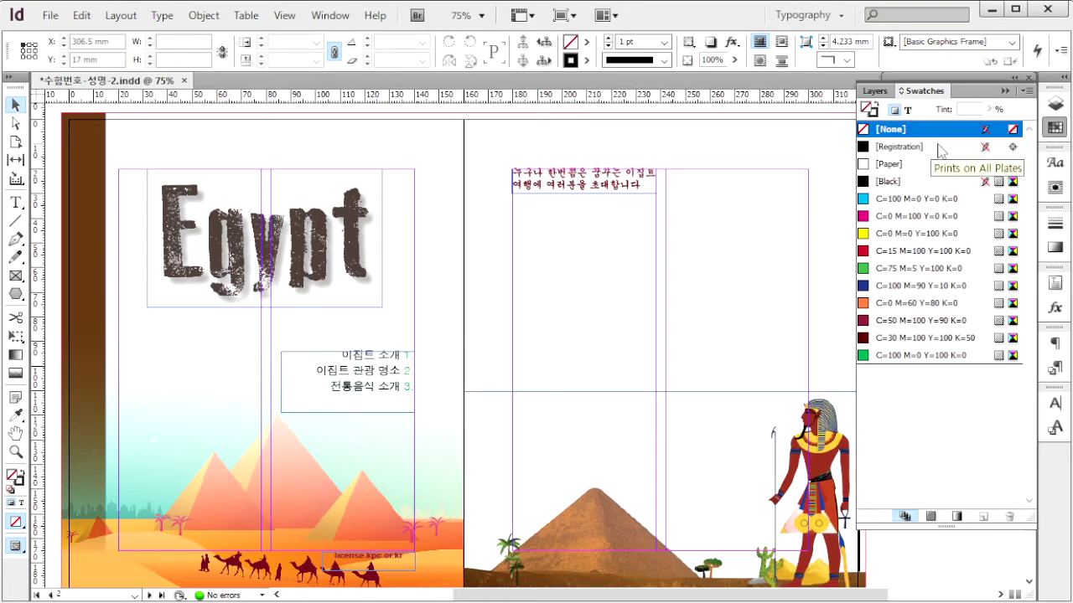
drag(929, 91, 632, 81)
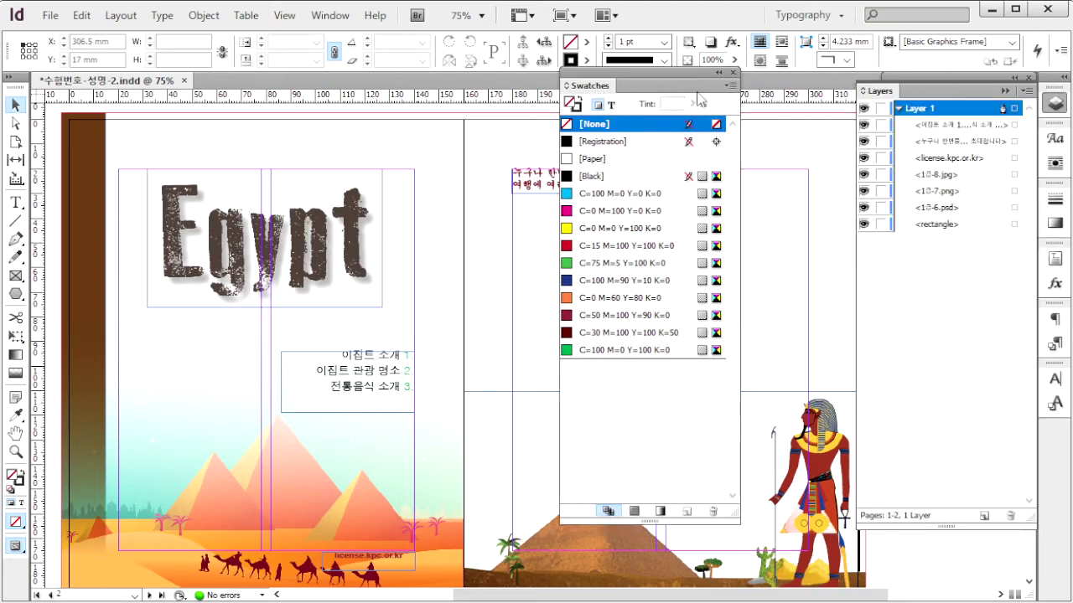
click(730, 87)
click(763, 91)
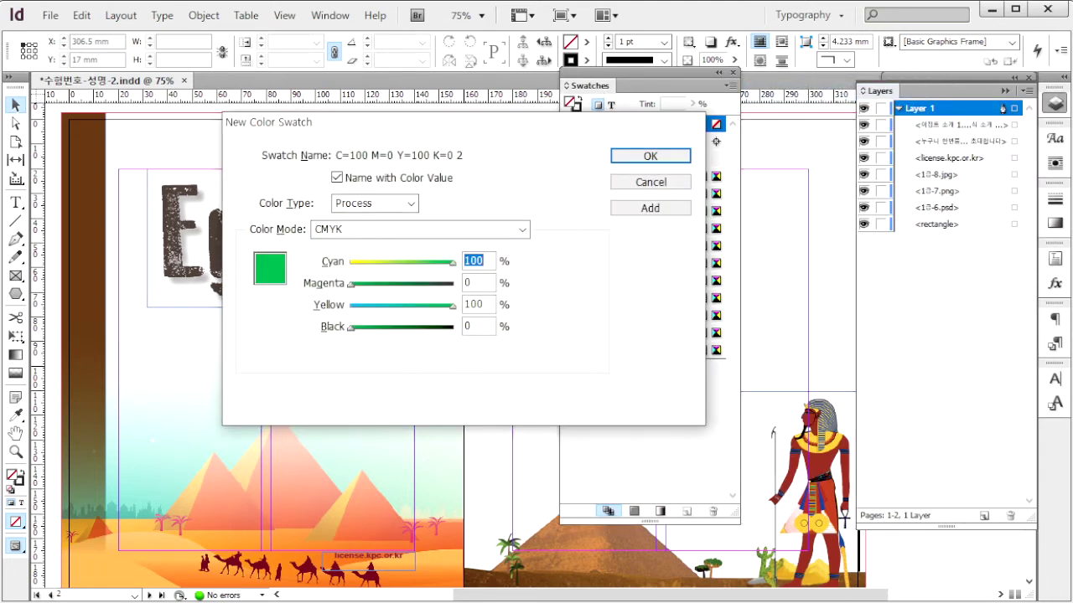
key(alt+Tab)
click(492, 261)
text(50)
key(Tab)
text(1)
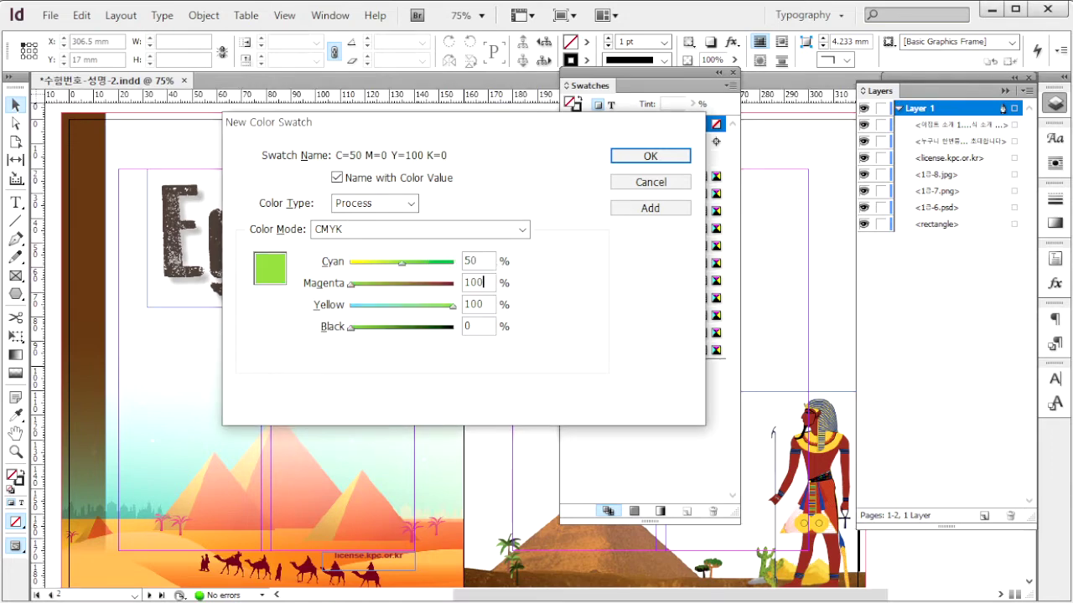
text(00)
key(Tab)
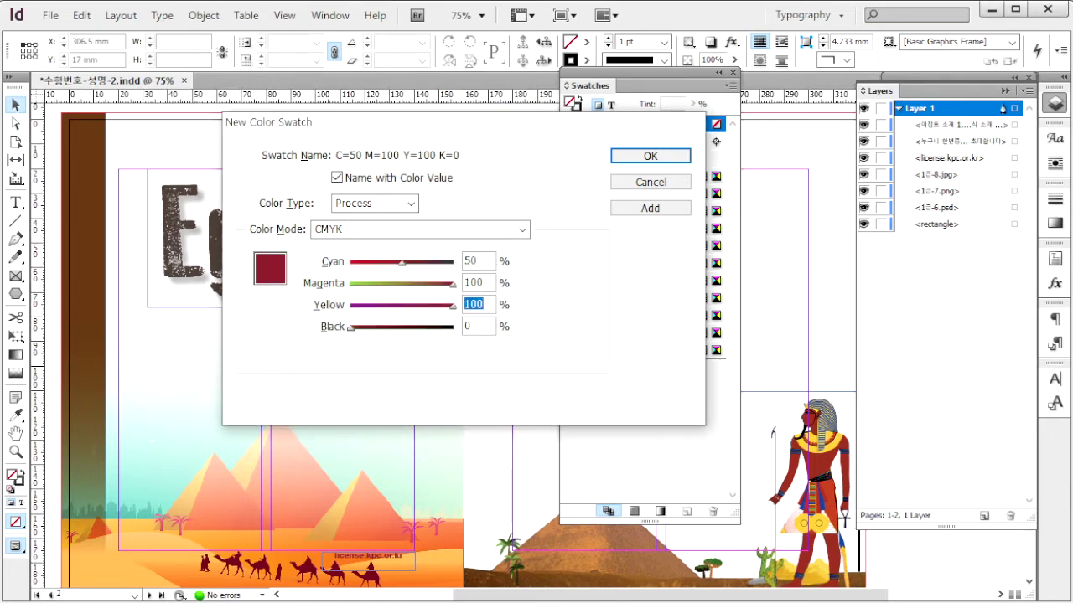
text(90)
click(662, 208)
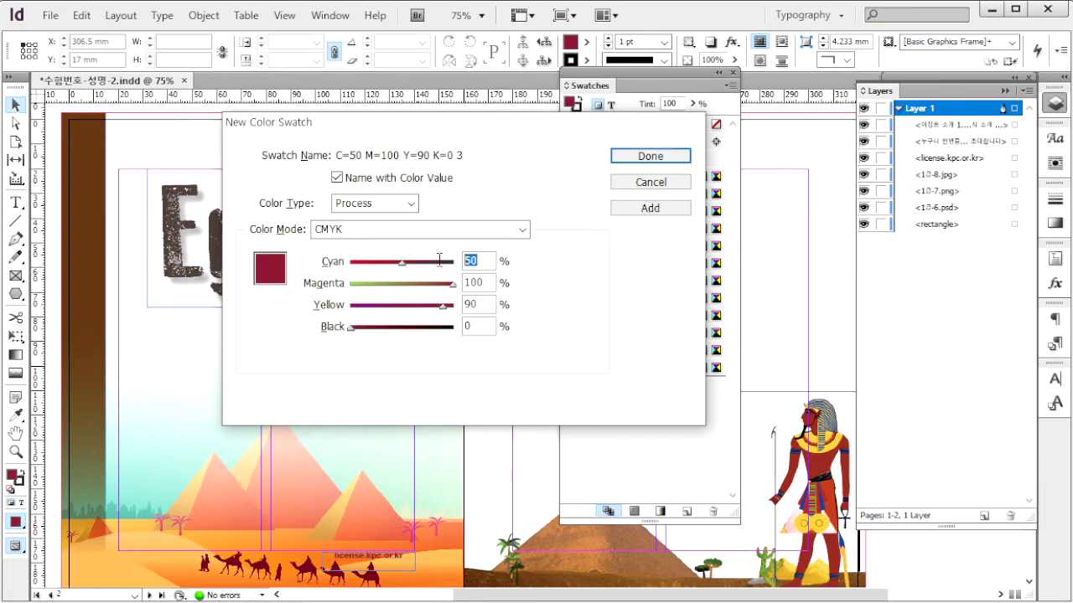
- Add another color swatch with C 0, M 0, Y 0, K 100
text(0)
key(Tab)
text(0)
key(Tab)
text(0)
key(Tab)
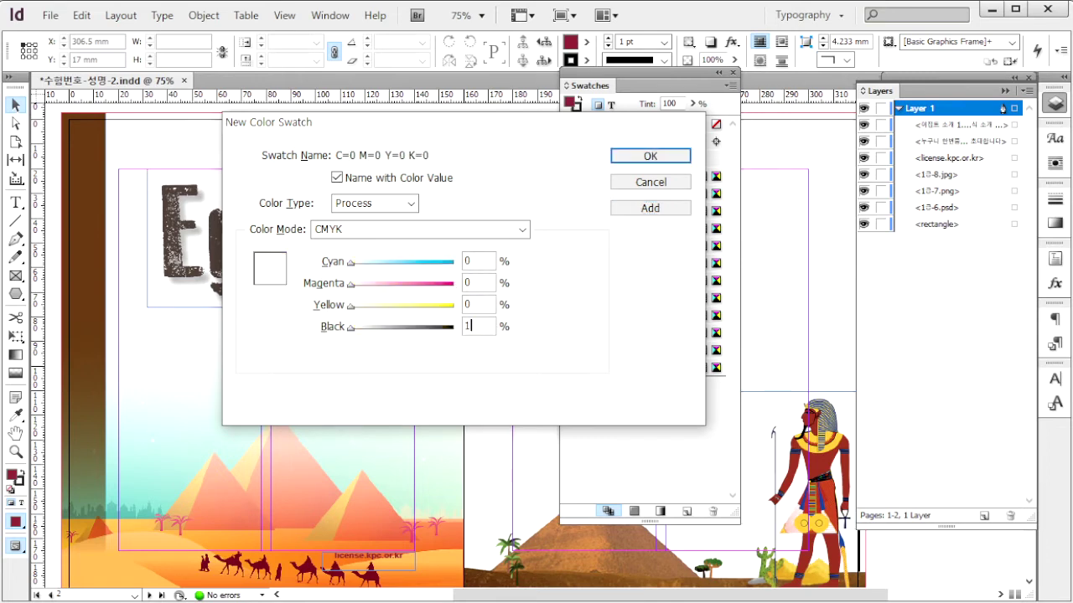
text(100)
click(649, 210)
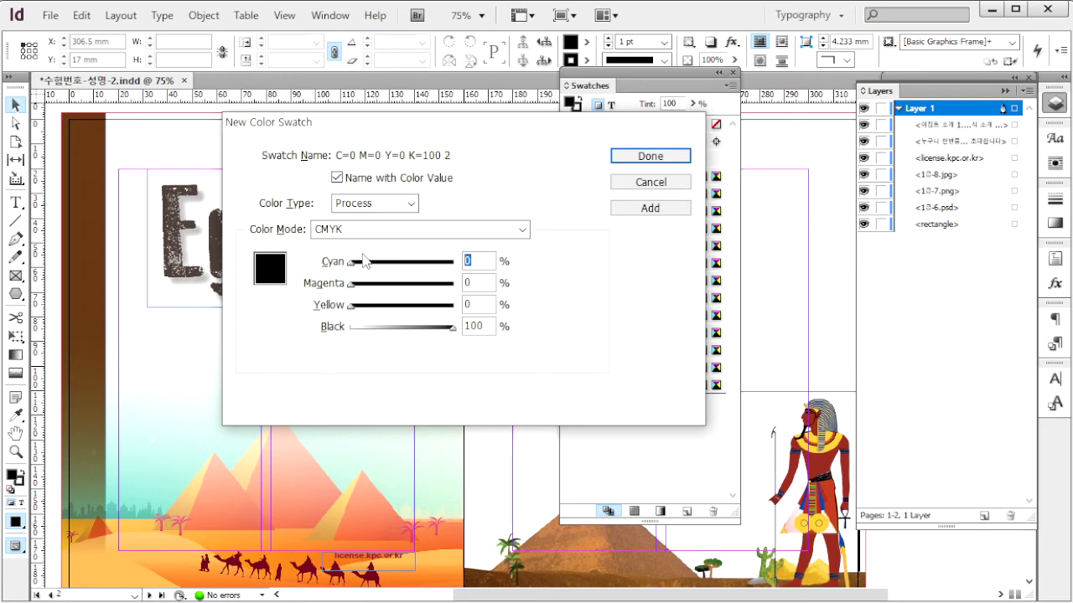
- Add a dark blue color swatch with C 100, M 50, Y 0, K 50 and finish adding swatches
text(100)
key(Tab)
text(50)
key(Tab)
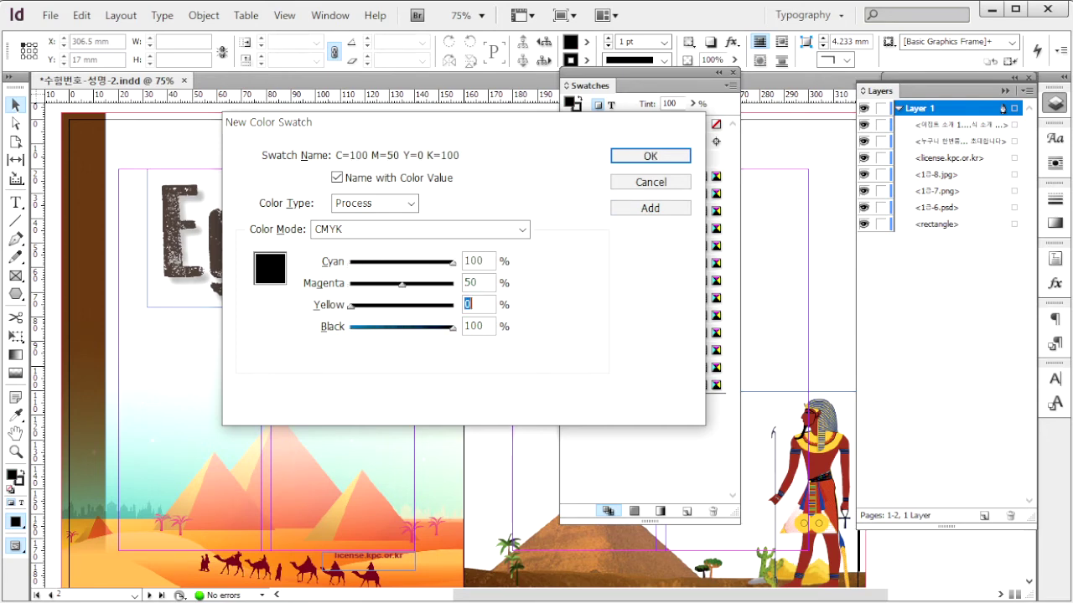
key(Tab)
text(50)
click(651, 209)
click(679, 159)
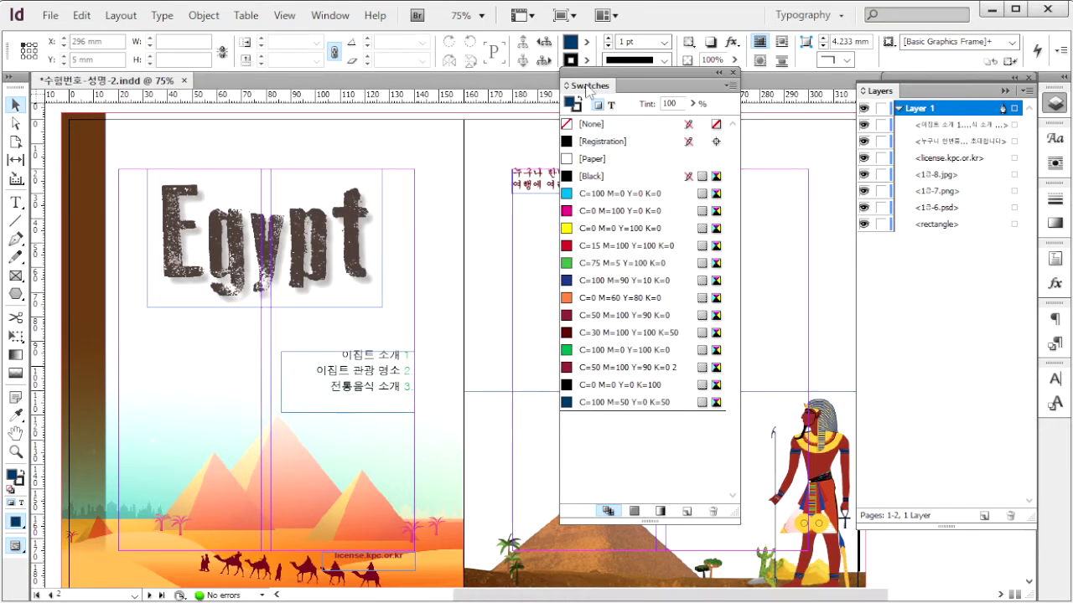
click(732, 72)
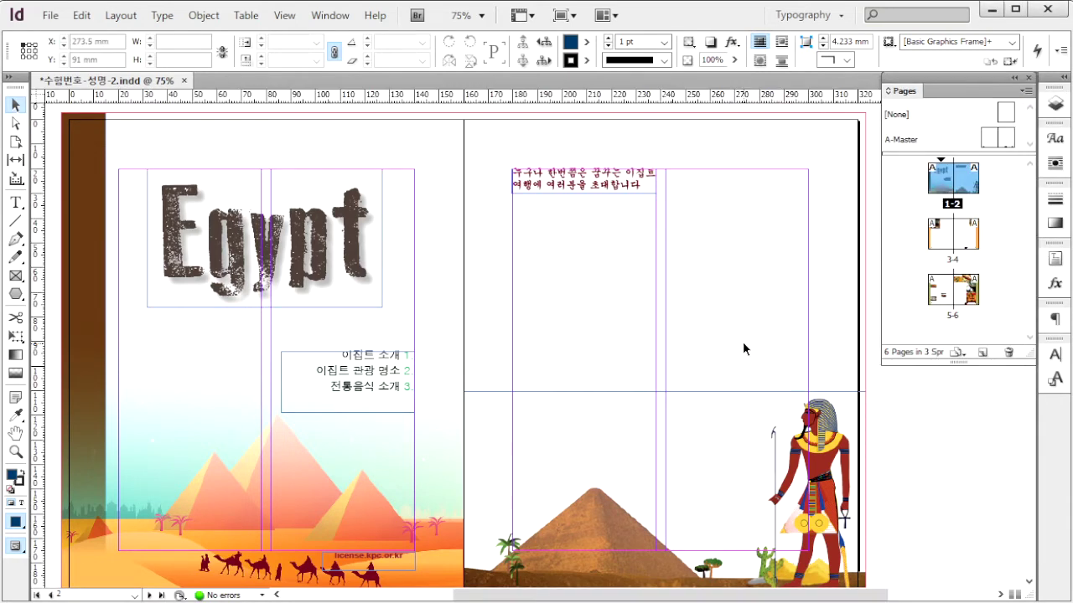
- Create a paragraph style named 본문 in Dotum Regular, 9 pt with 14 pt leading, colored C=0 M=0 Y=0 K=100
key(F11)
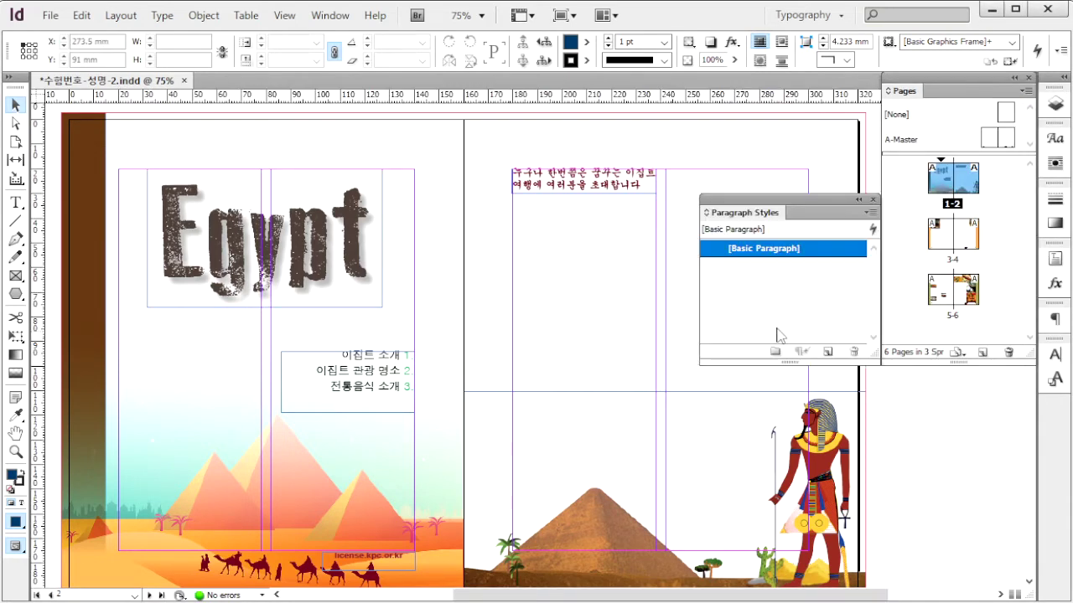
click(870, 213)
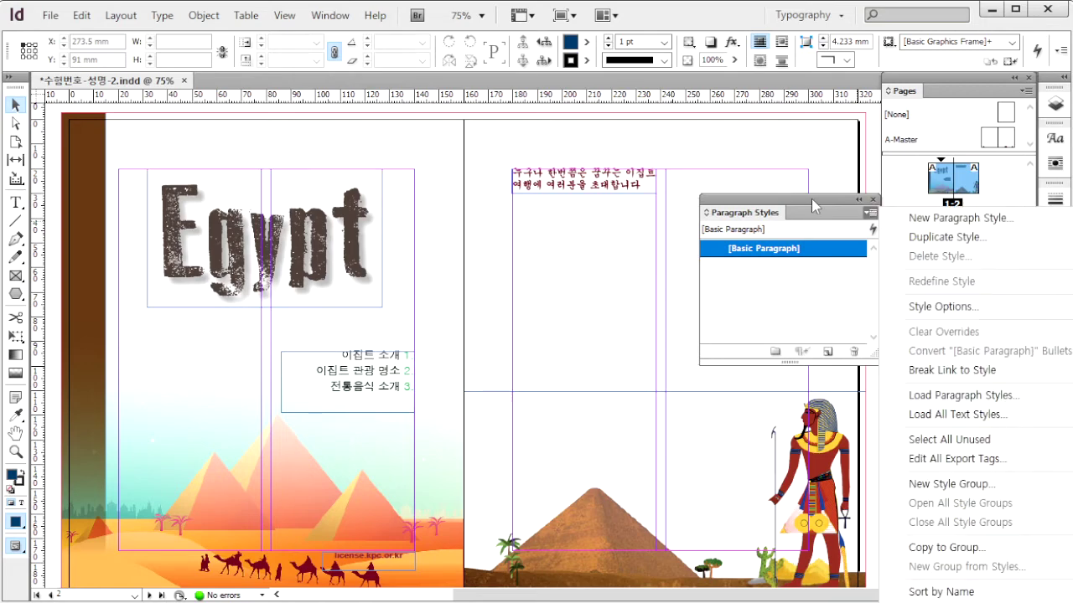
click(910, 220)
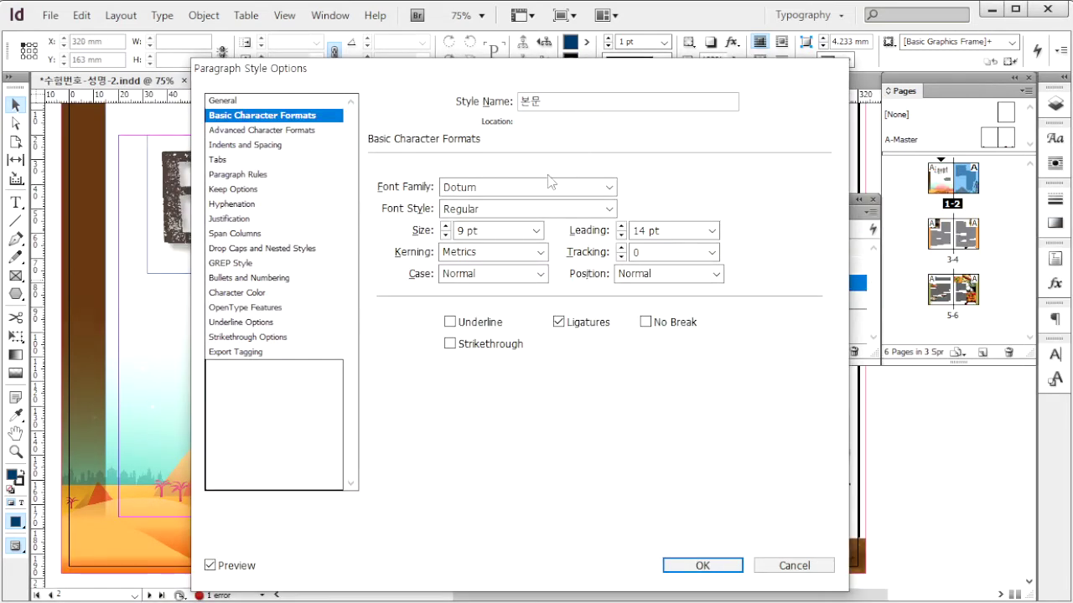
double_click(494, 190)
double_click(503, 233)
double_click(646, 231)
click(268, 292)
drag(647, 215, 650, 270)
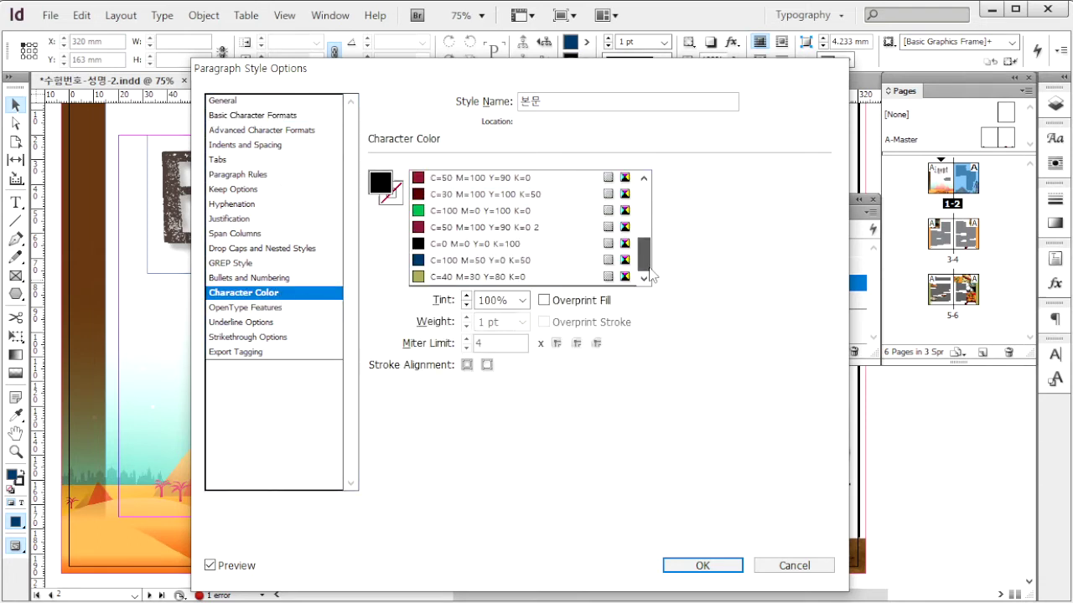
click(537, 245)
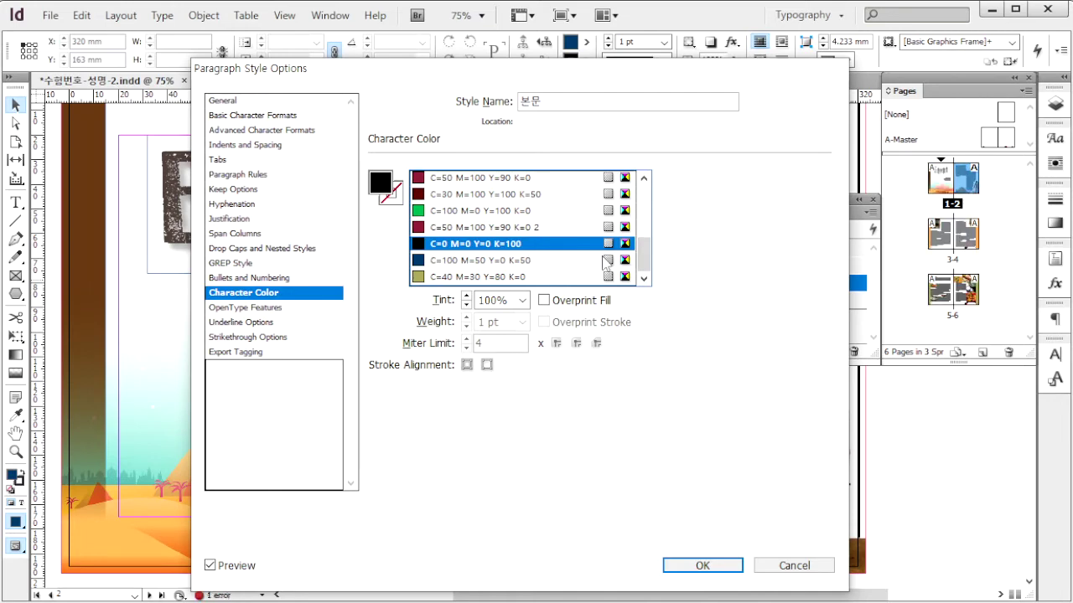
key(Return)
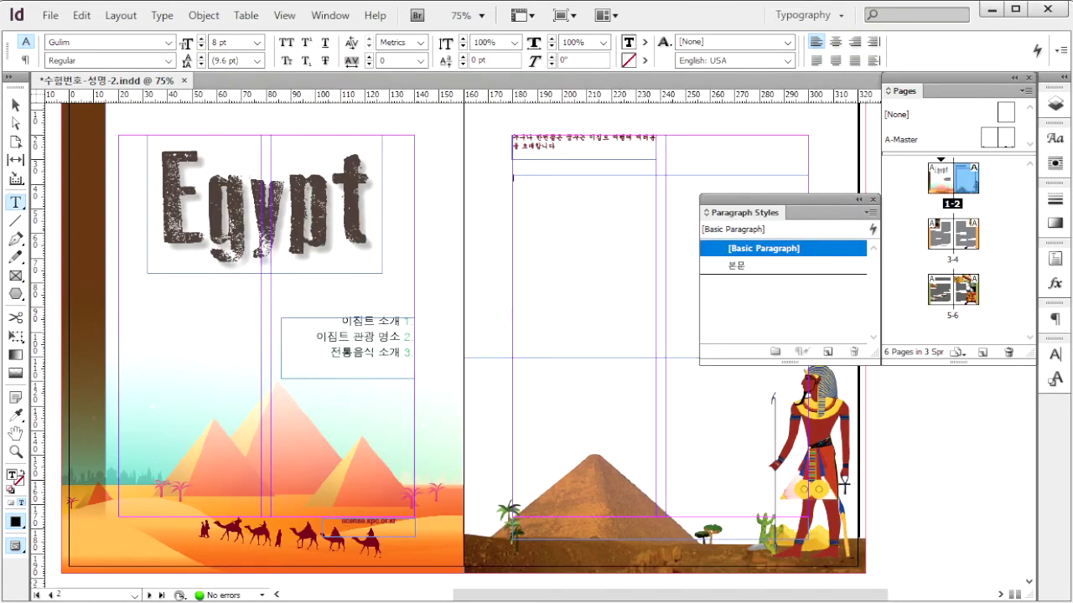
- Copy the two introductory body paragraphs from 1급-13.txt and paste them into the empty text frame on page 2
key(alt+Tab)
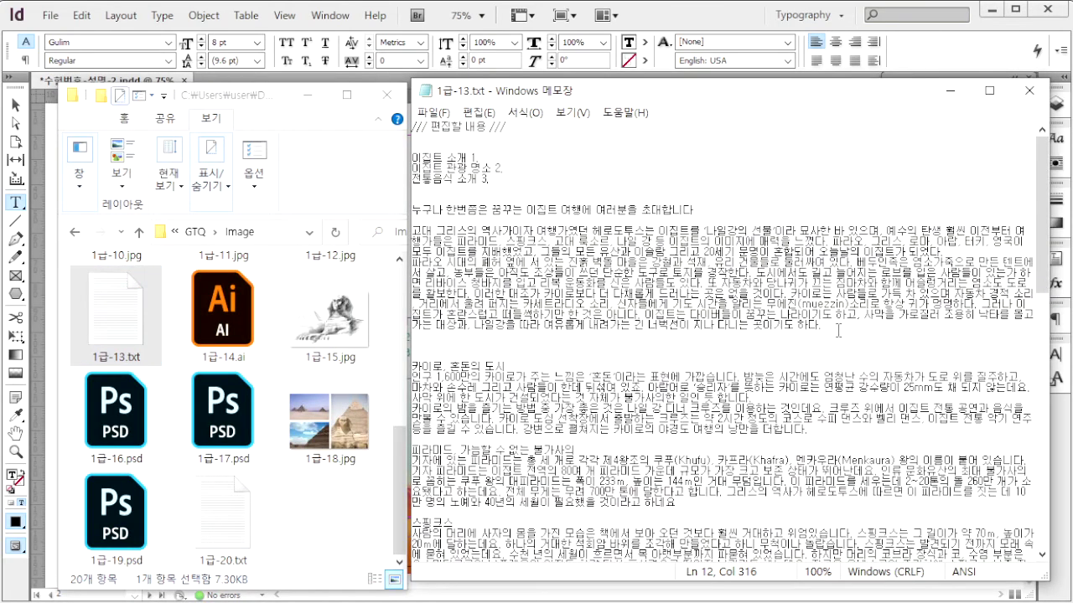
drag(838, 331, 411, 228)
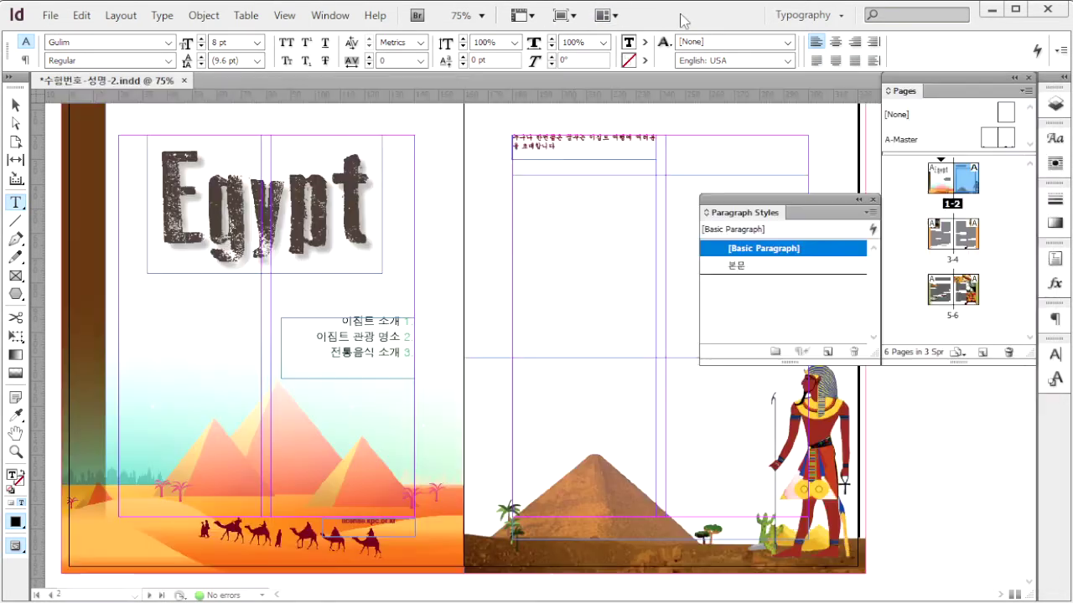
click(611, 17)
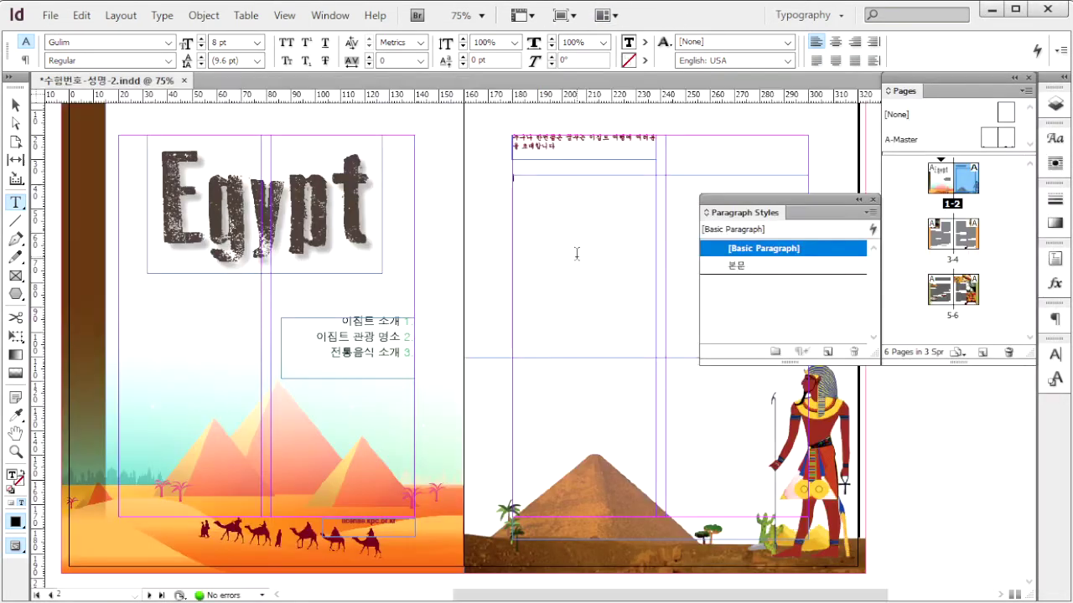
click(576, 261)
key(ctrl+v)
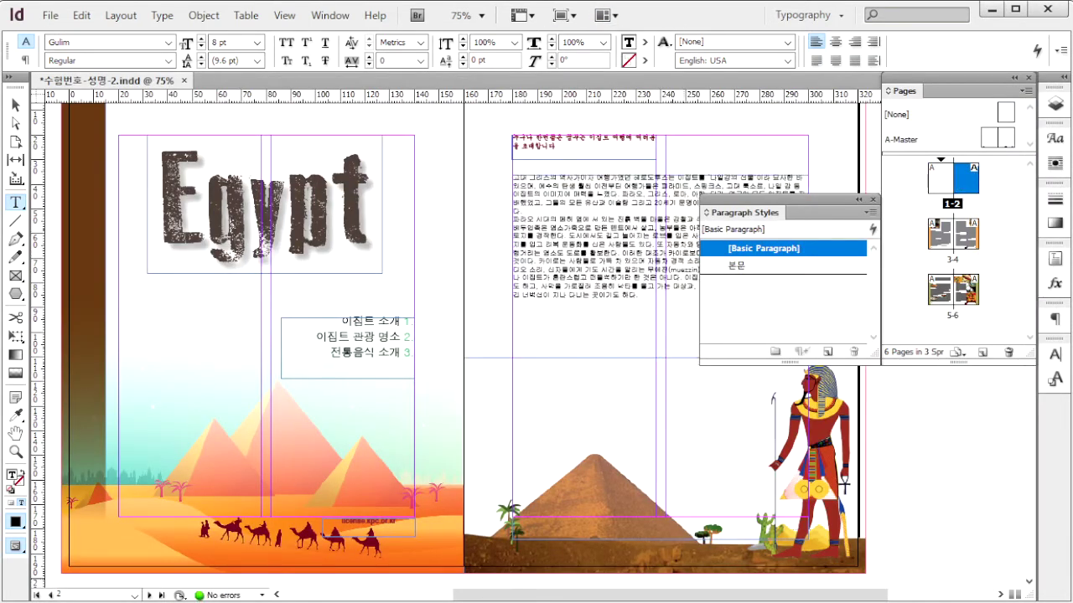
- Apply the 본문 paragraph style to the page 2 body text frame and set the frame to 2 columns
key(alt+Tab)
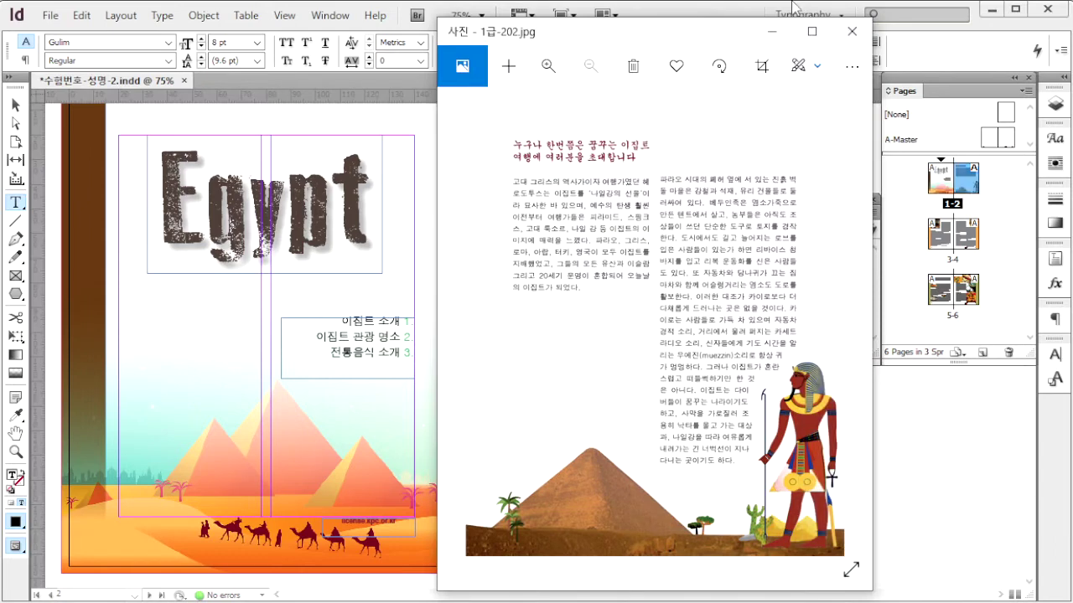
click(708, 4)
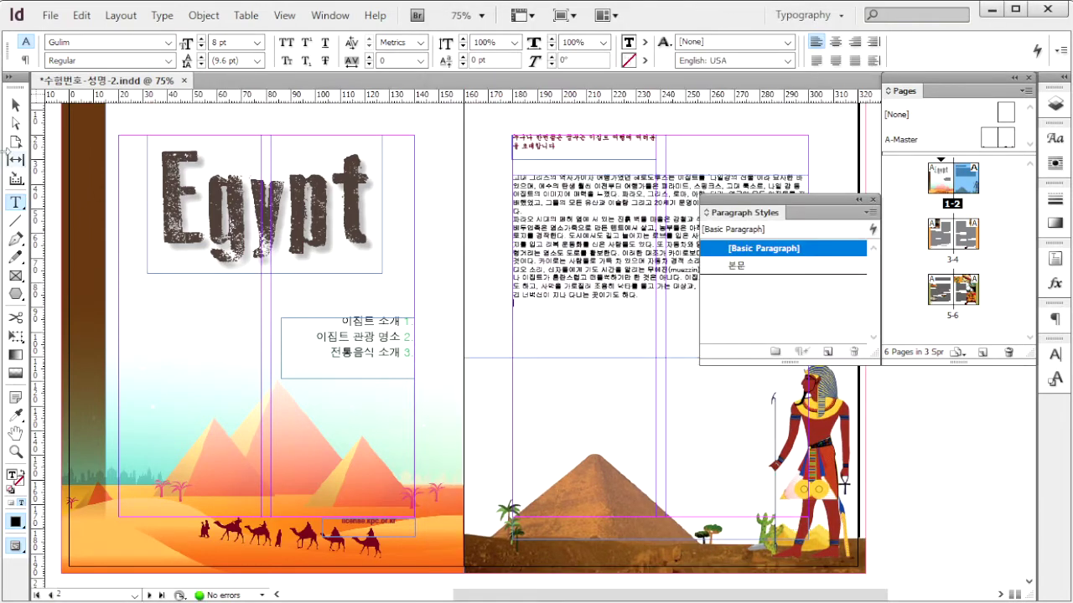
click(16, 107)
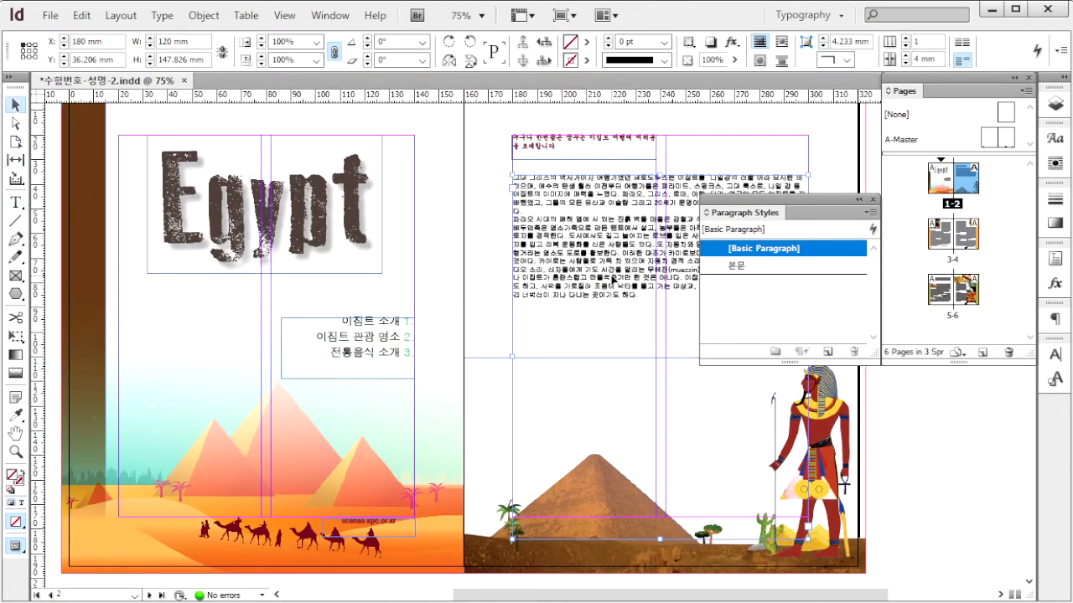
click(761, 265)
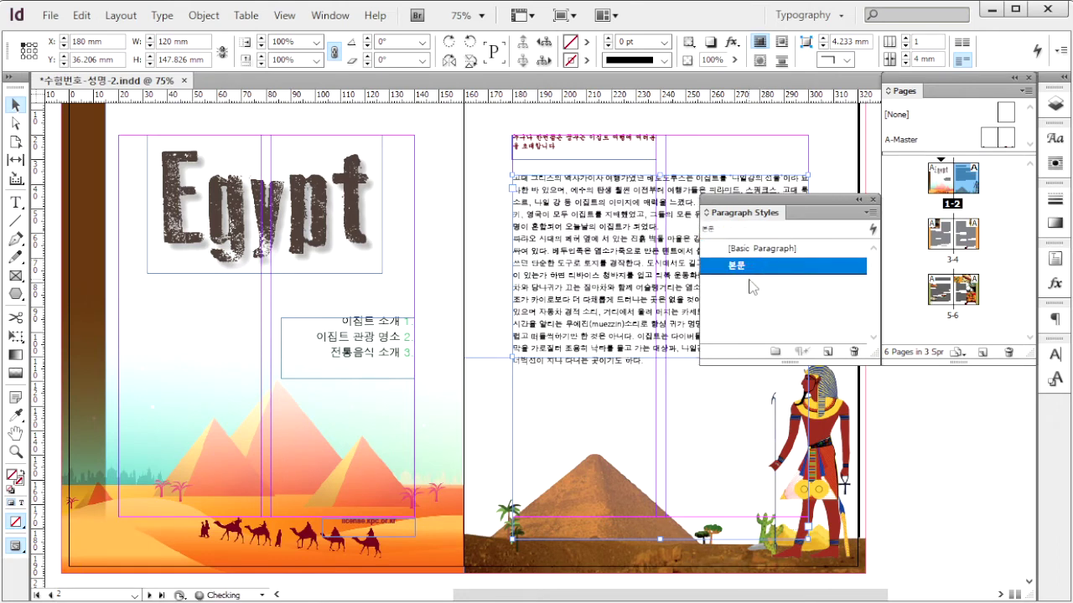
click(906, 38)
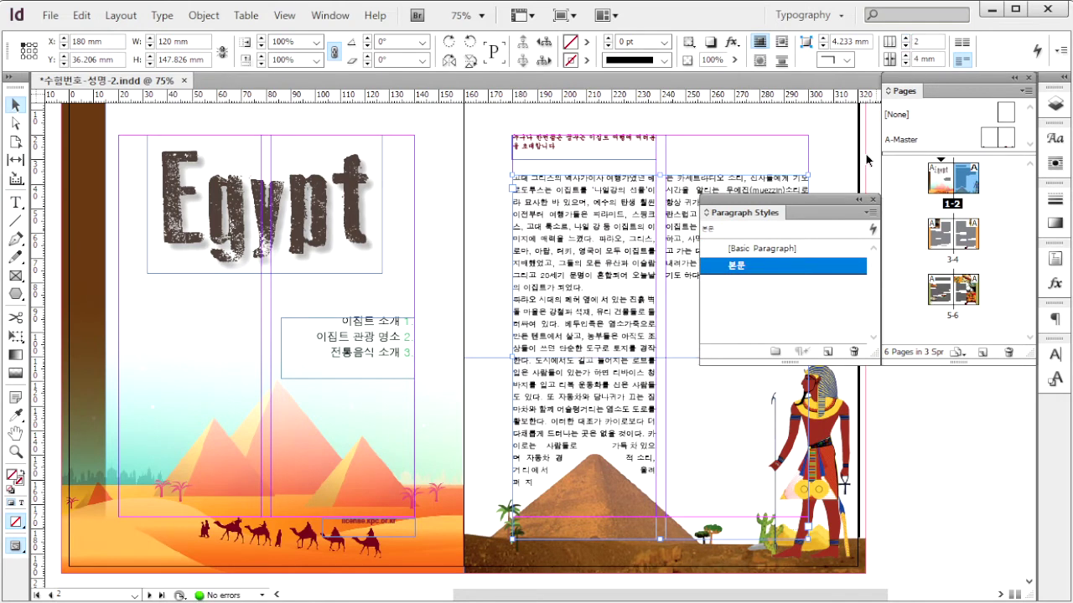
- Insert blank lines after the first body paragraph until the second paragraph starts in the second column, as in 1급-202.jpg
key(alt+Tab)
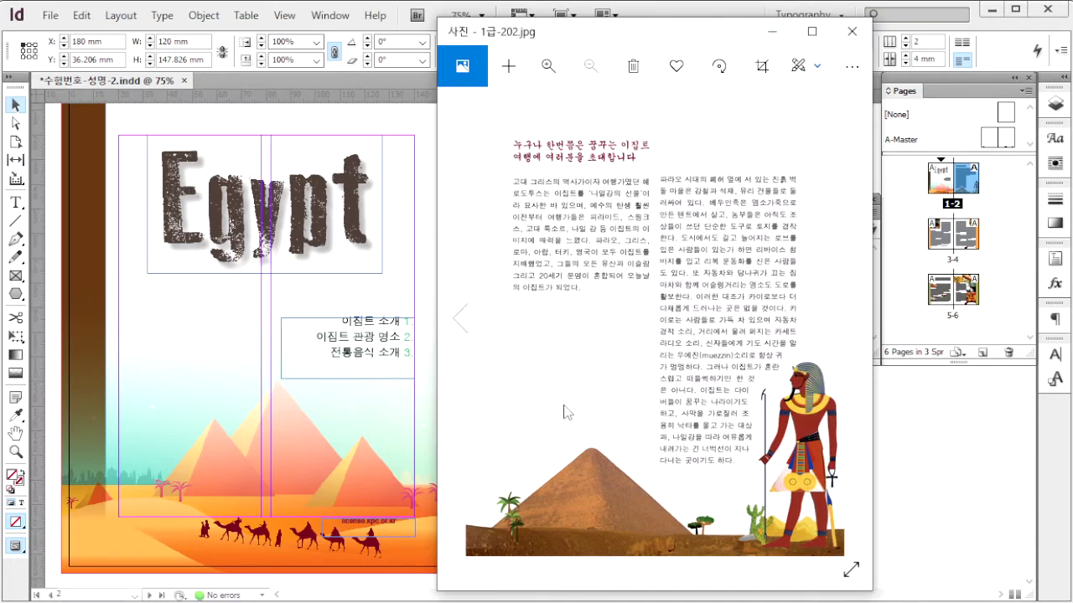
click(922, 426)
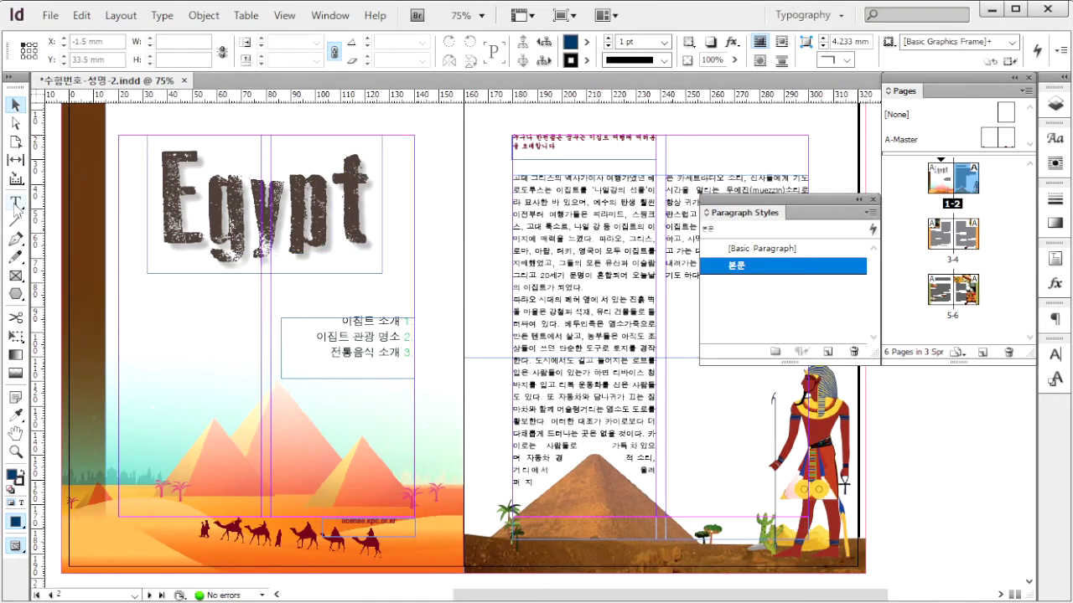
click(14, 203)
click(600, 289)
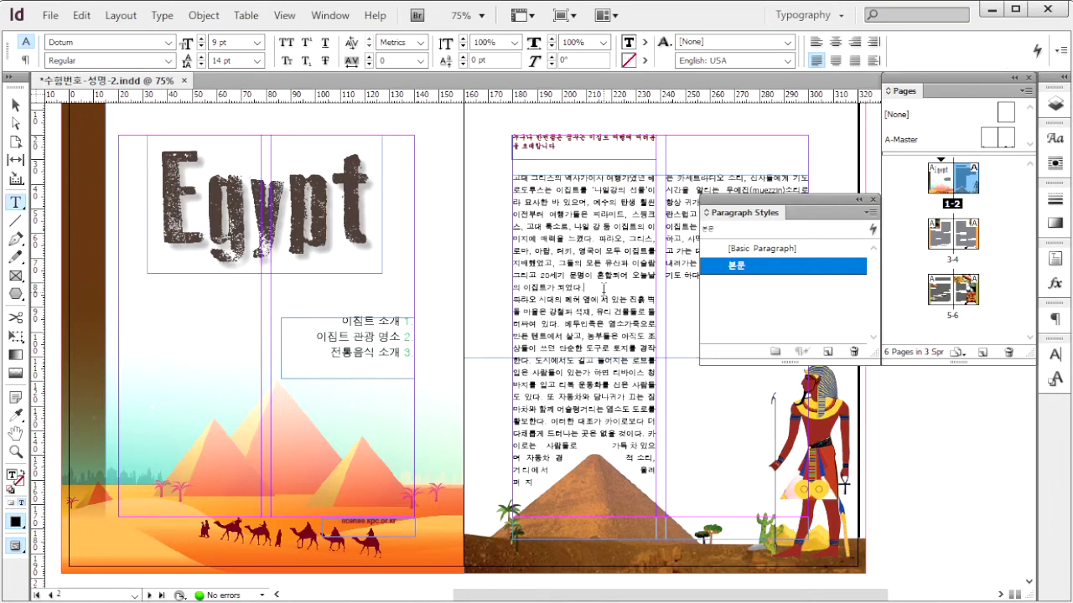
key(Return)
key(Return)
key(Return)
key(Return)
key(Return)
key(Return)
key(Return)
key(Return)
key(Return)
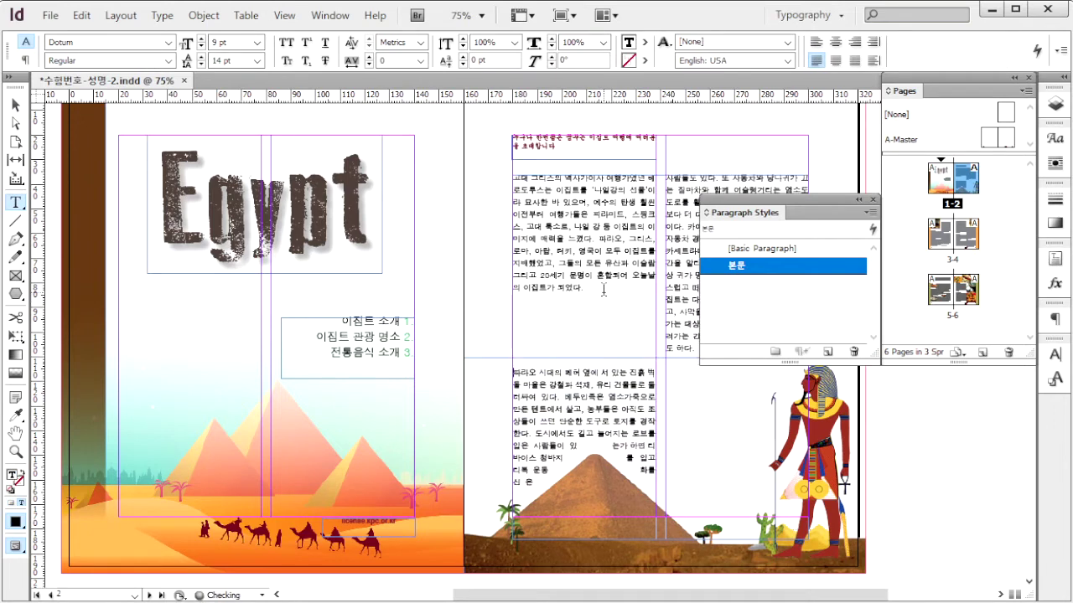
key(Return)
key(Return)
key(Return)
key(Return)
key(Return)
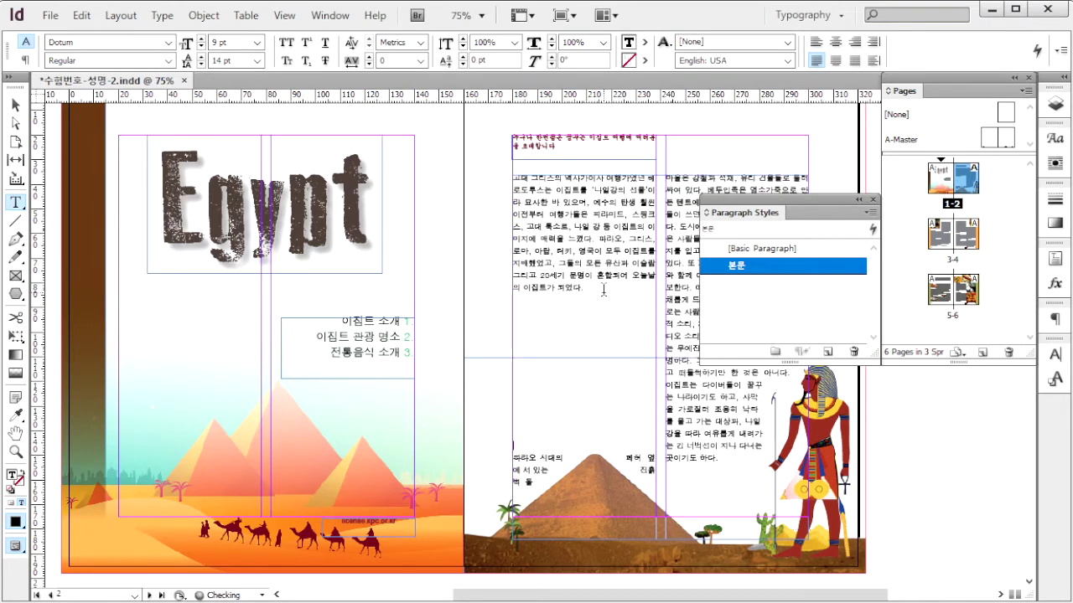
key(Return)
key(Return)
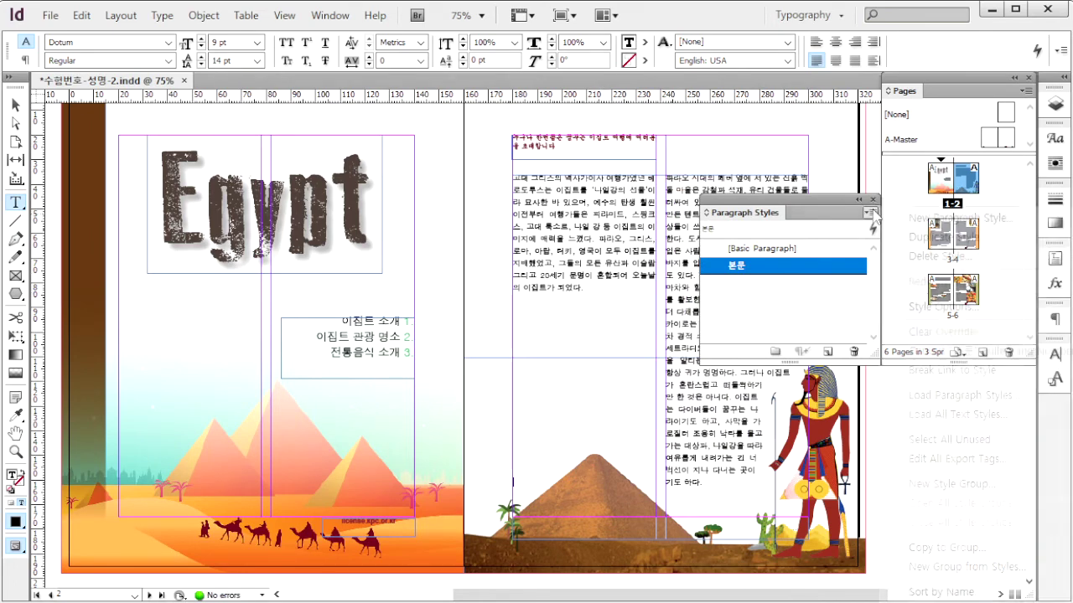
- Create a paragraph style named 중제목 in Dotum Regular, 9 pt with 13 pt leading, a two-line one-character drop cap, colored C=0 M=60 Y=80 K=0
click(869, 212)
click(905, 221)
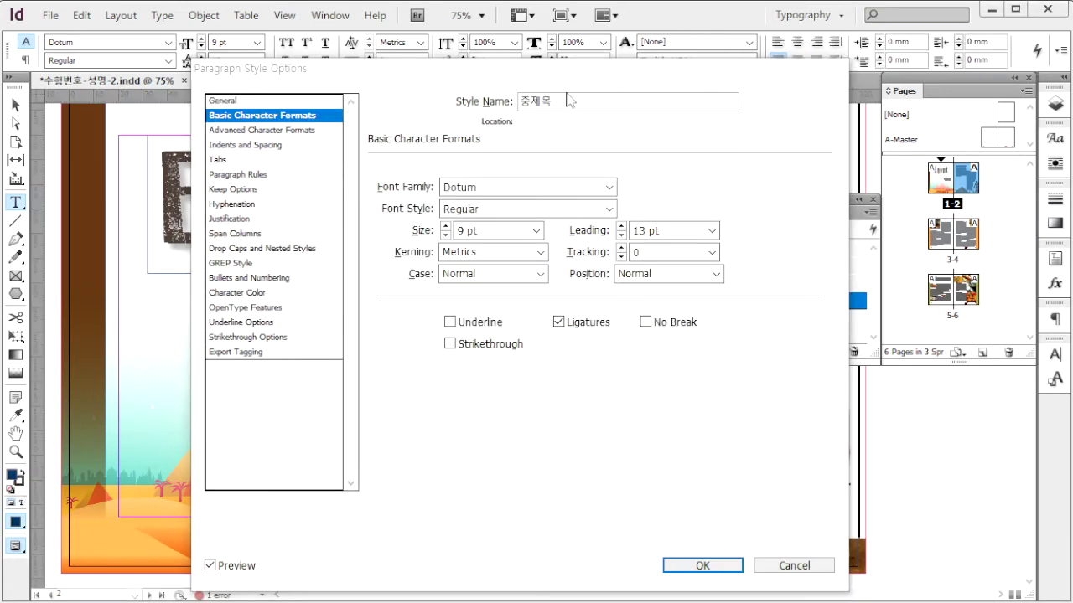
drag(566, 102, 489, 104)
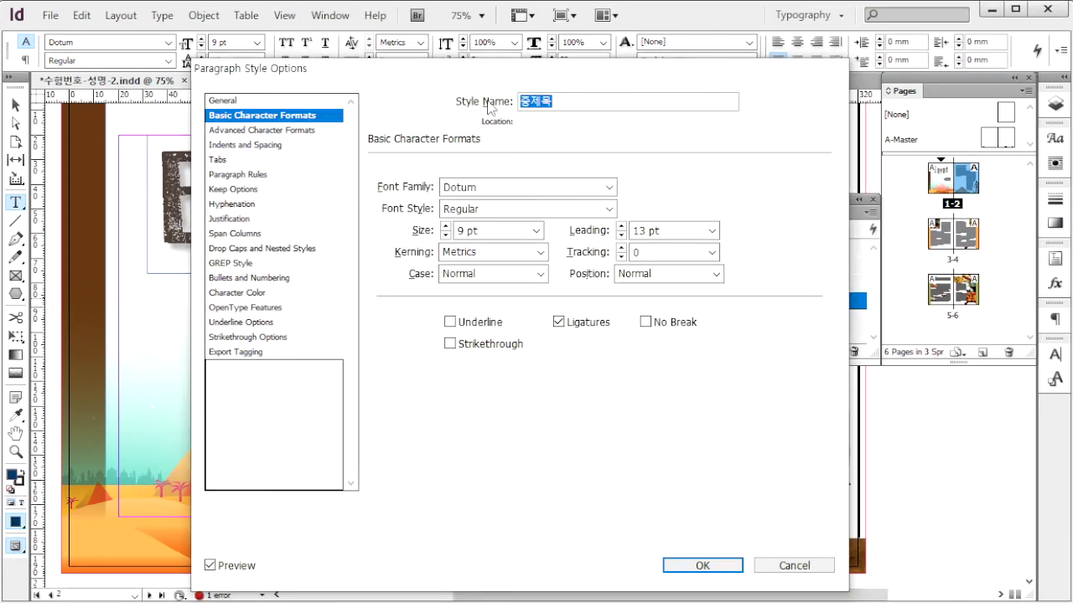
click(503, 191)
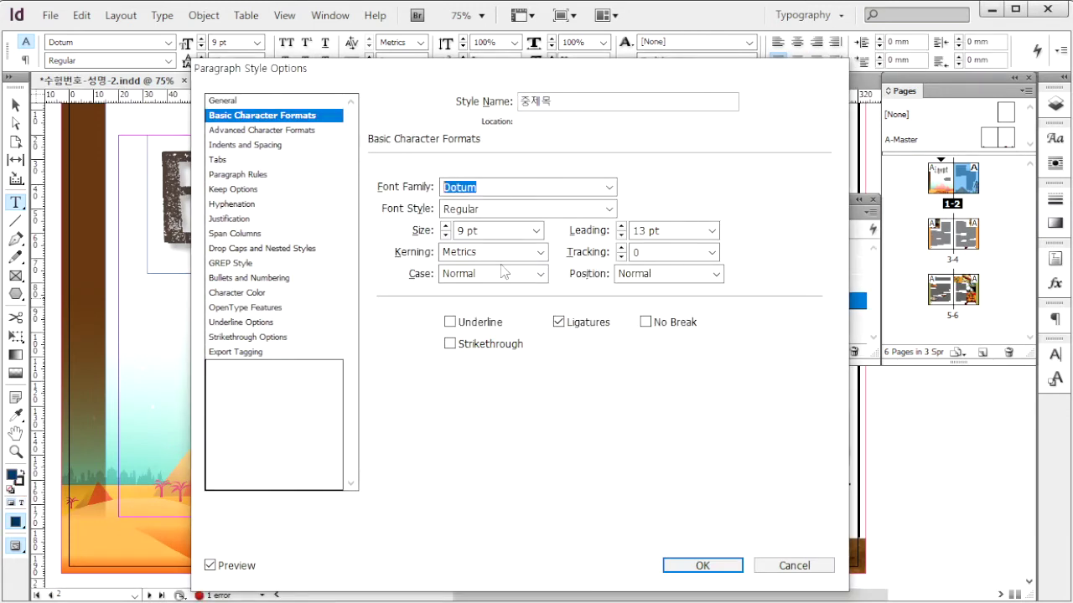
drag(456, 230, 596, 243)
drag(677, 233, 598, 224)
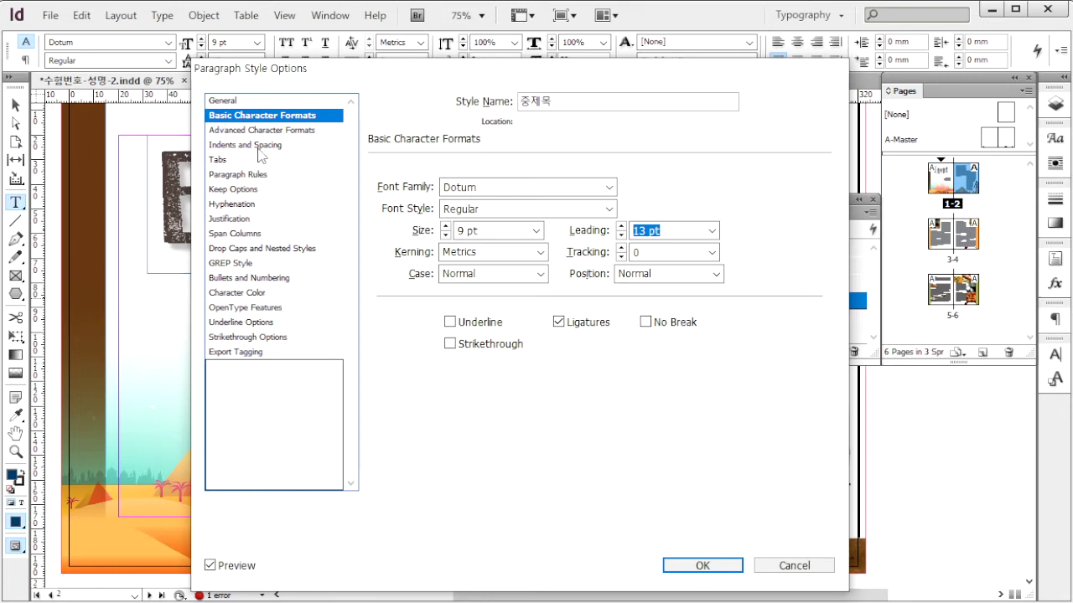
click(279, 248)
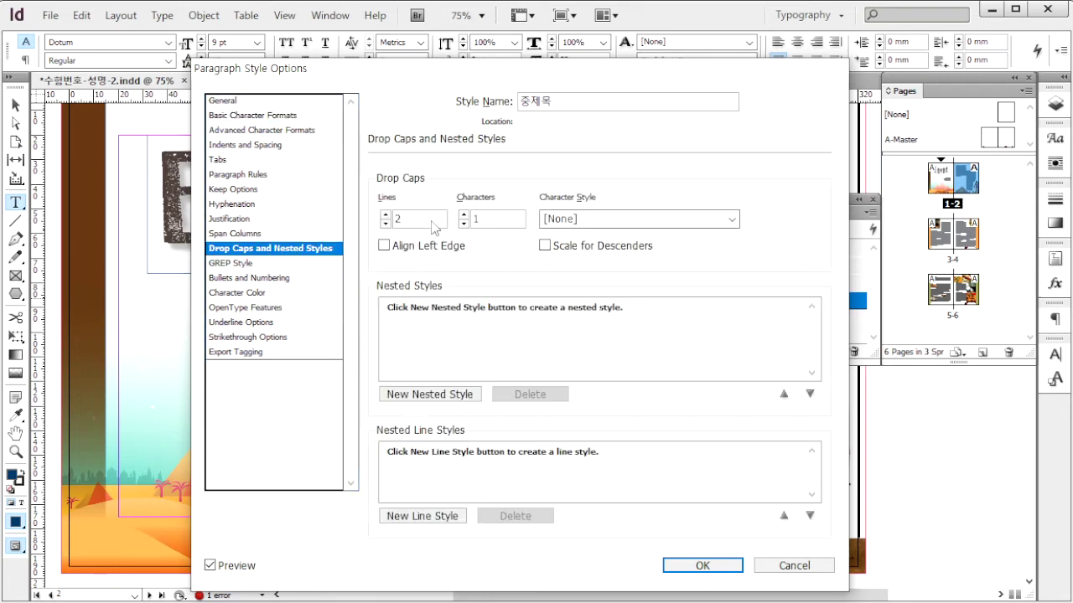
key(Tab)
key(Tab)
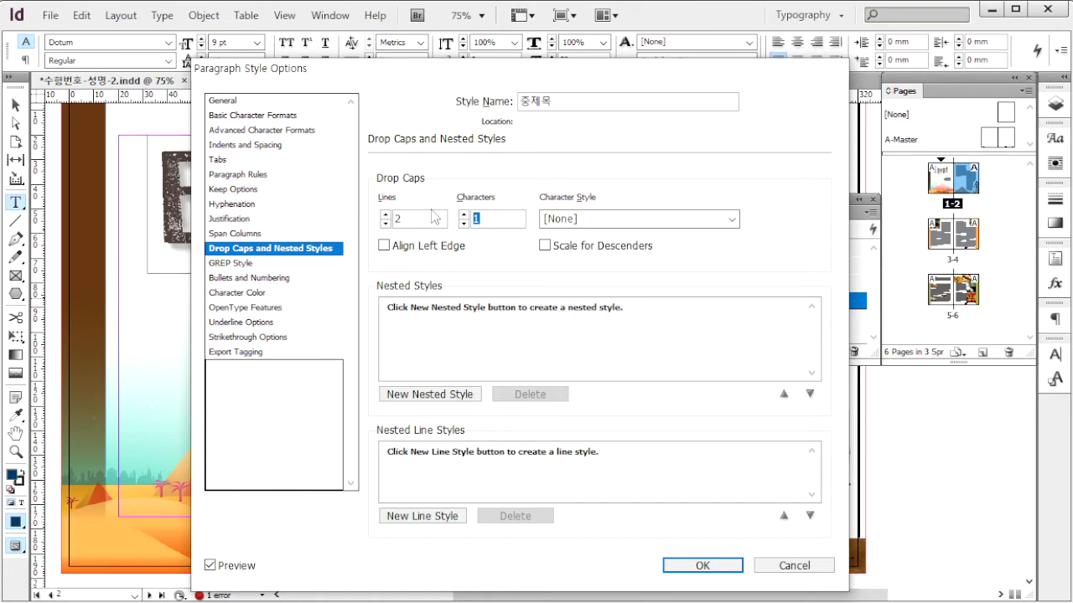
click(219, 293)
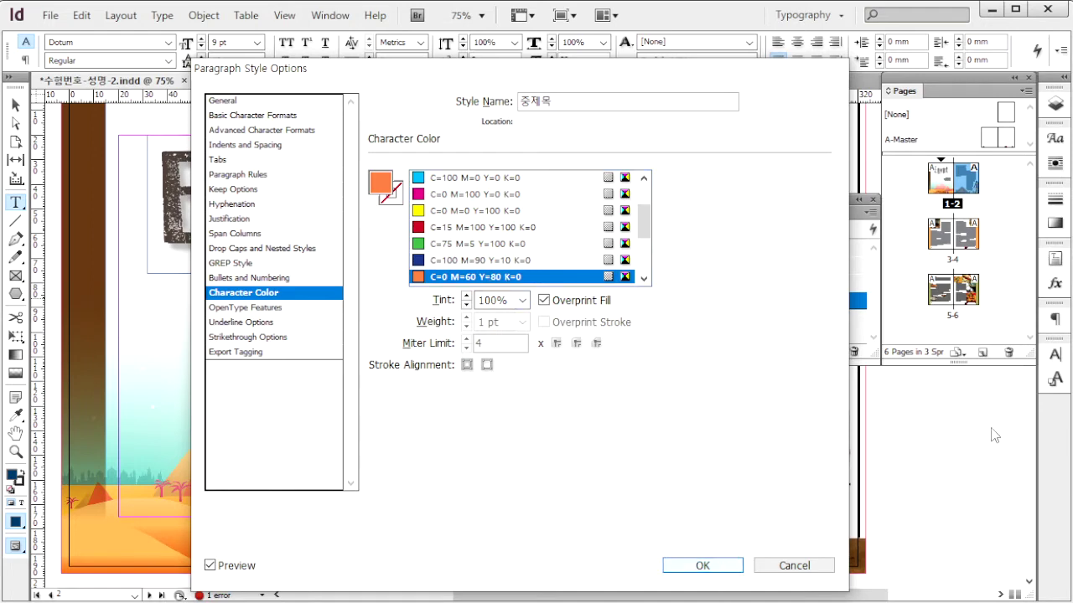
click(703, 566)
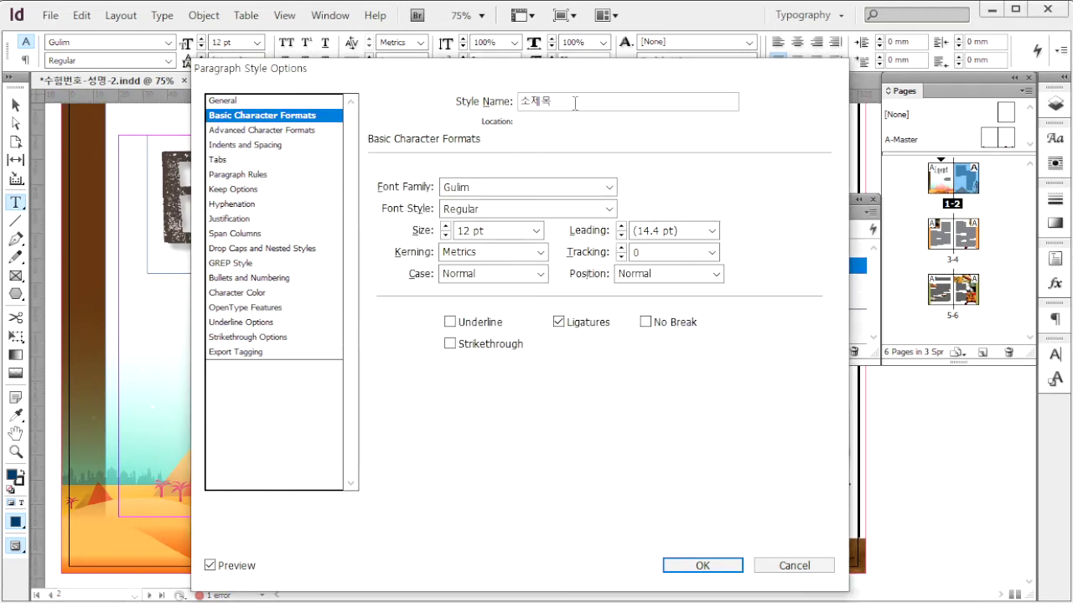
- Create a paragraph style named 소제목 in Gulim Regular, 12 pt, colored C=40 M=30 Y=80 K=0
click(495, 194)
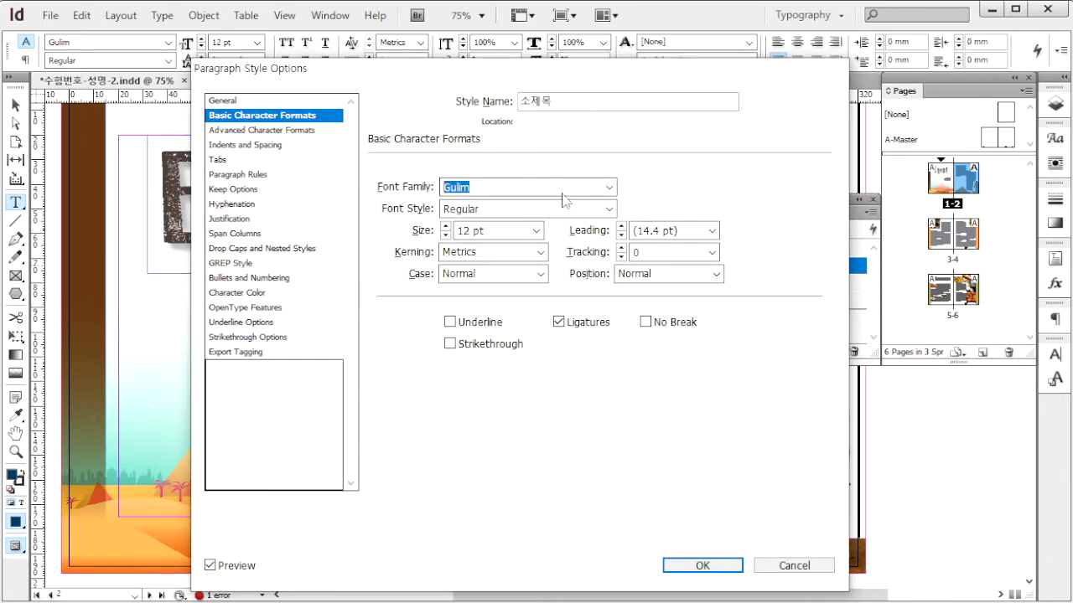
drag(501, 235, 447, 232)
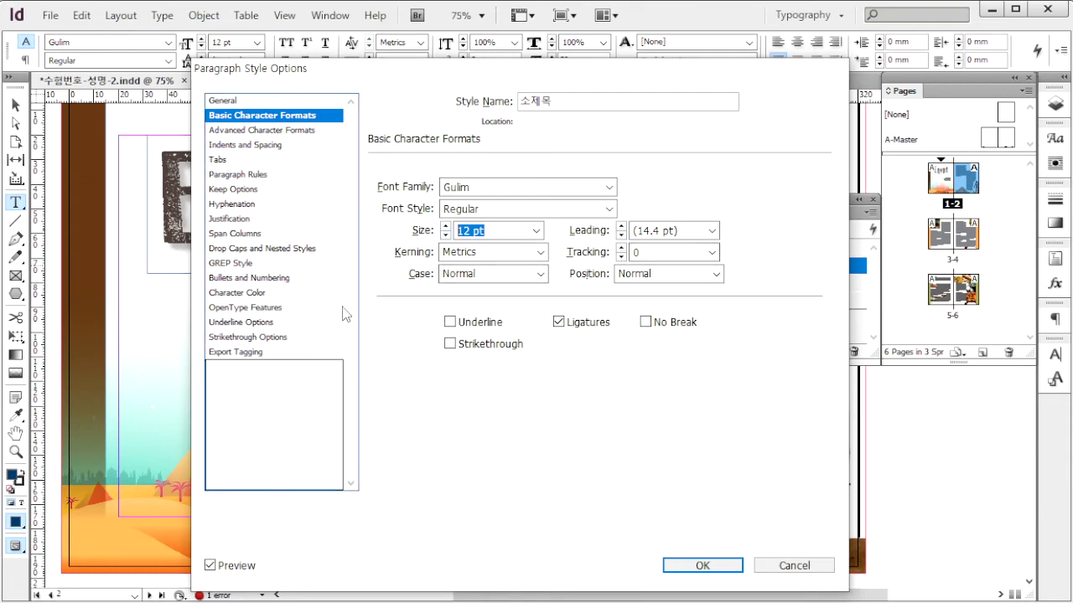
click(272, 291)
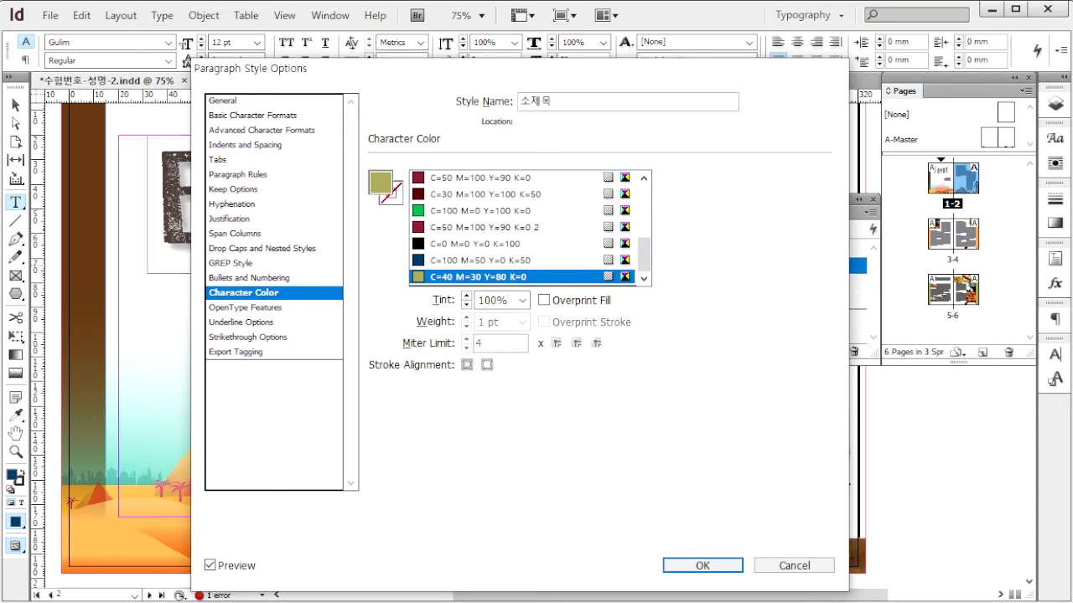
click(702, 566)
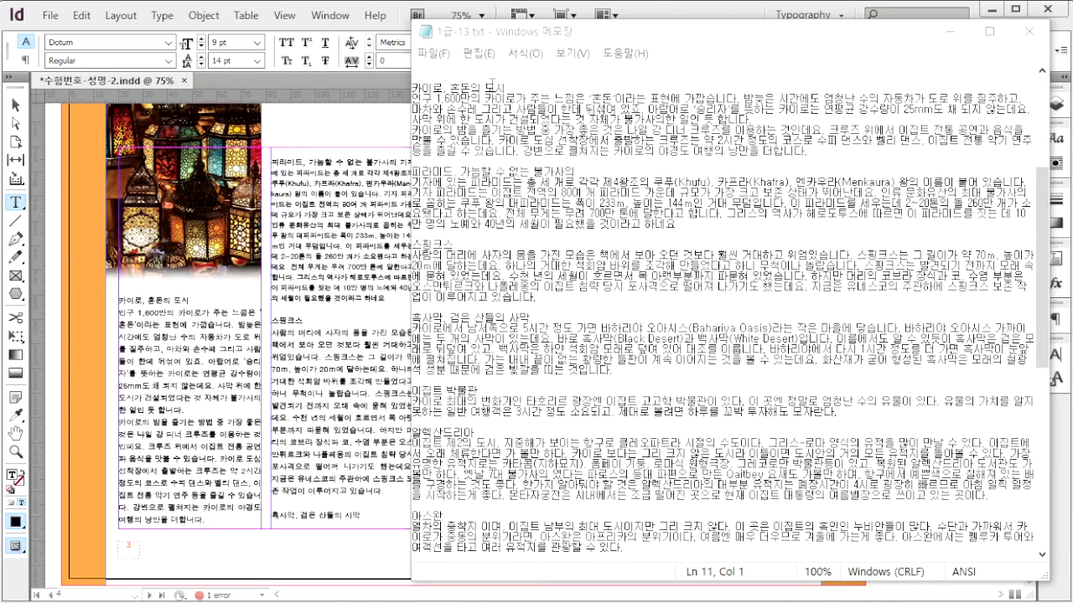
- Compare the text frames on pages 3 and 4 with the 카이로 through 아스완 sections in 1급-13.txt and the layout in 1급-203.jpg
click(493, 87)
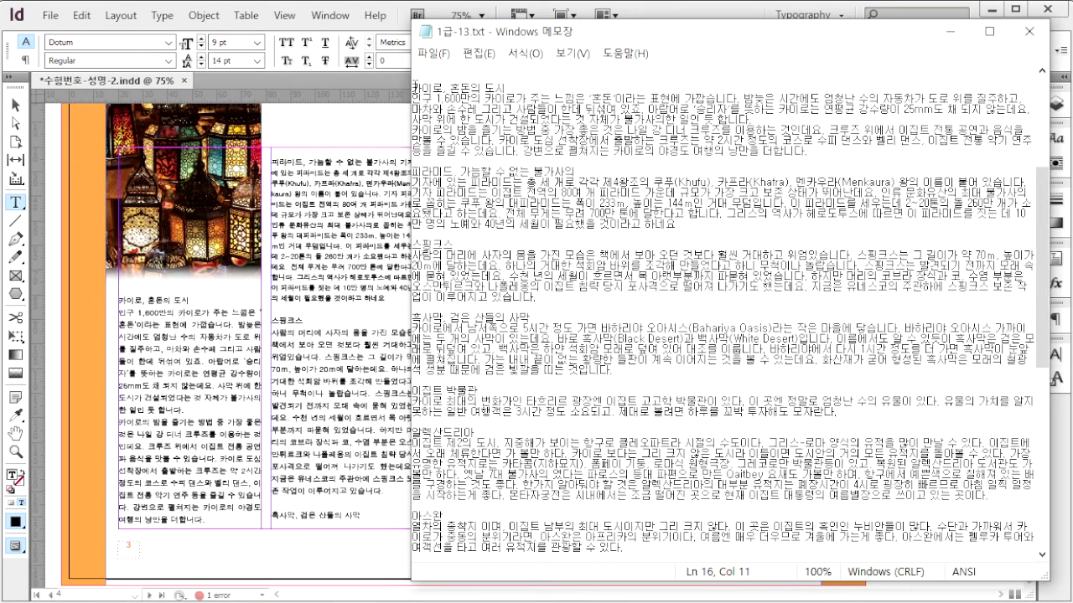
drag(413, 85, 642, 383)
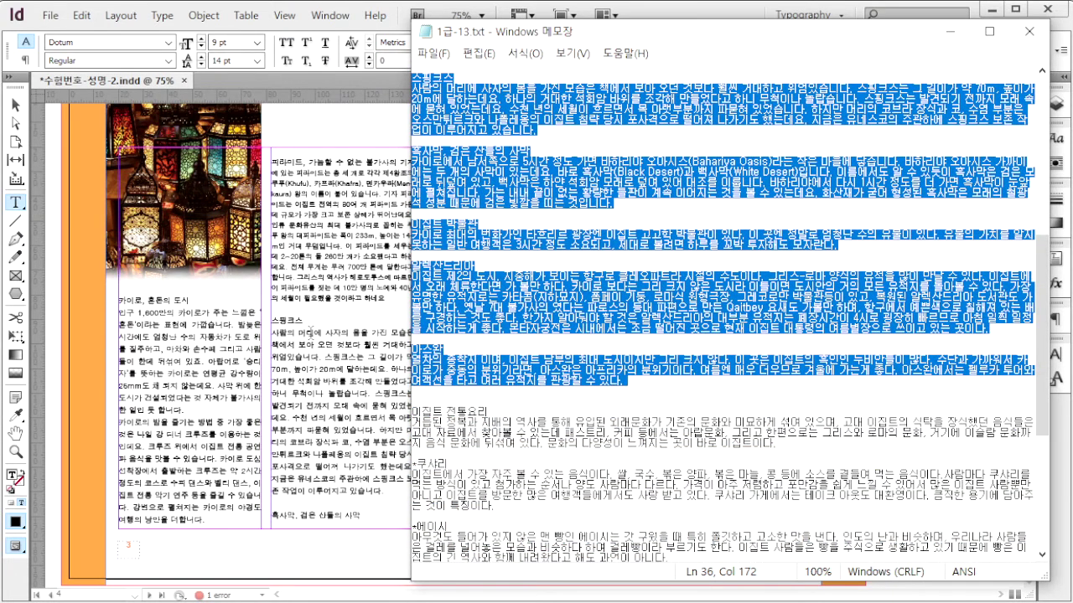
click(311, 333)
click(15, 106)
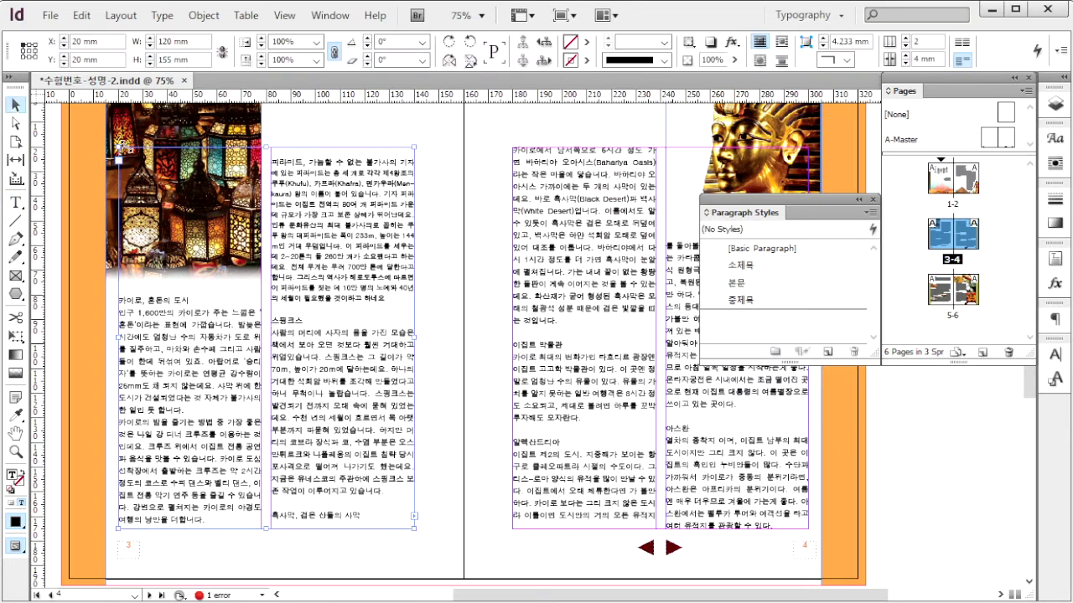
click(602, 387)
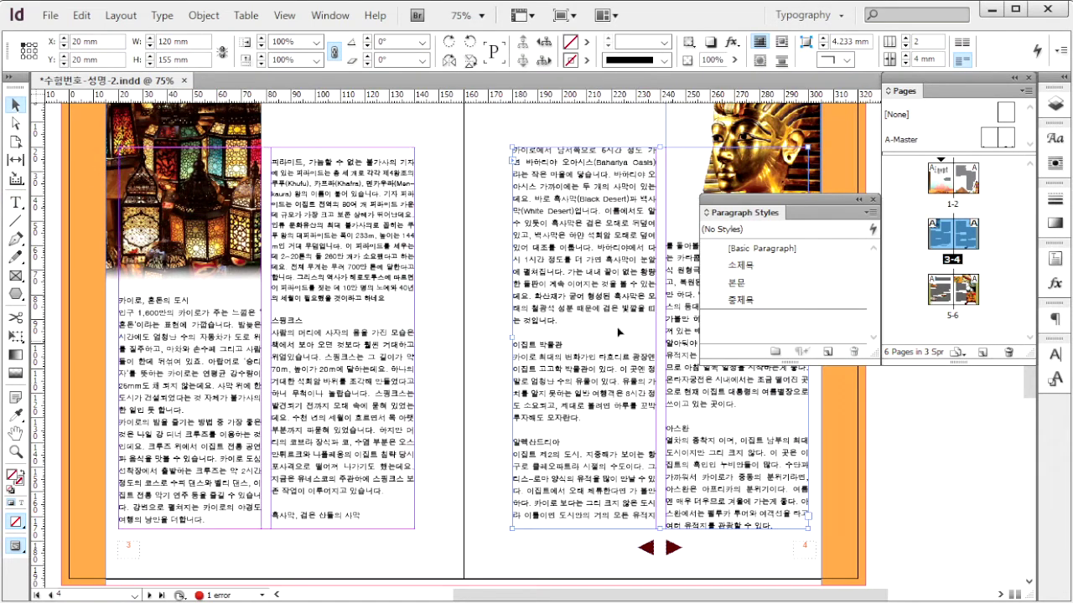
click(909, 51)
key(alt+Tab)
click(851, 334)
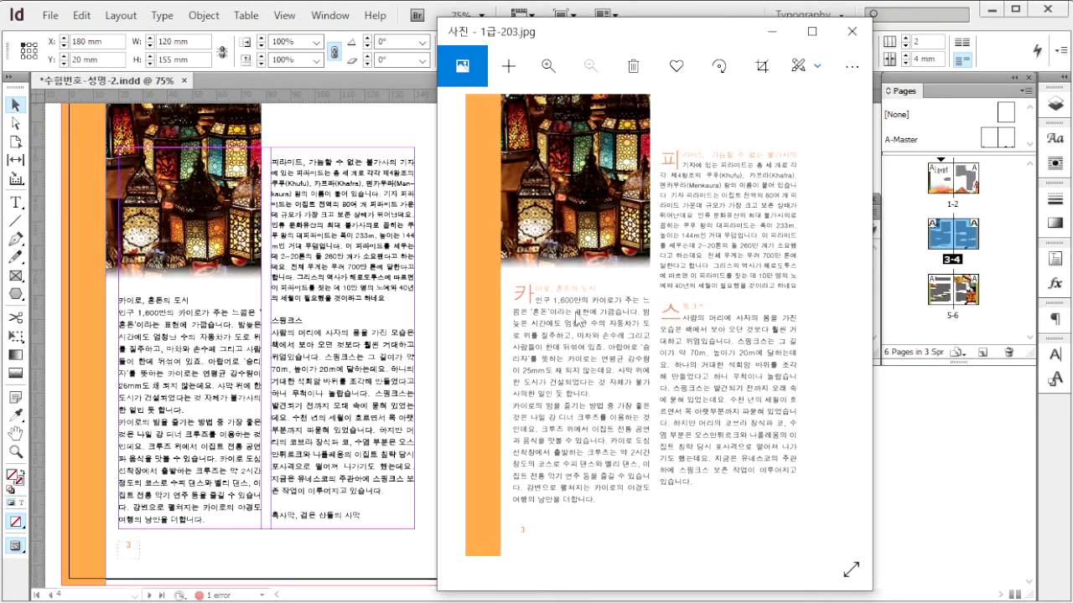
- Apply the 중제목 paragraph style to the headings 카이로, 혼돈의 도시 and 스핑크스 on page 3
click(382, 323)
click(16, 203)
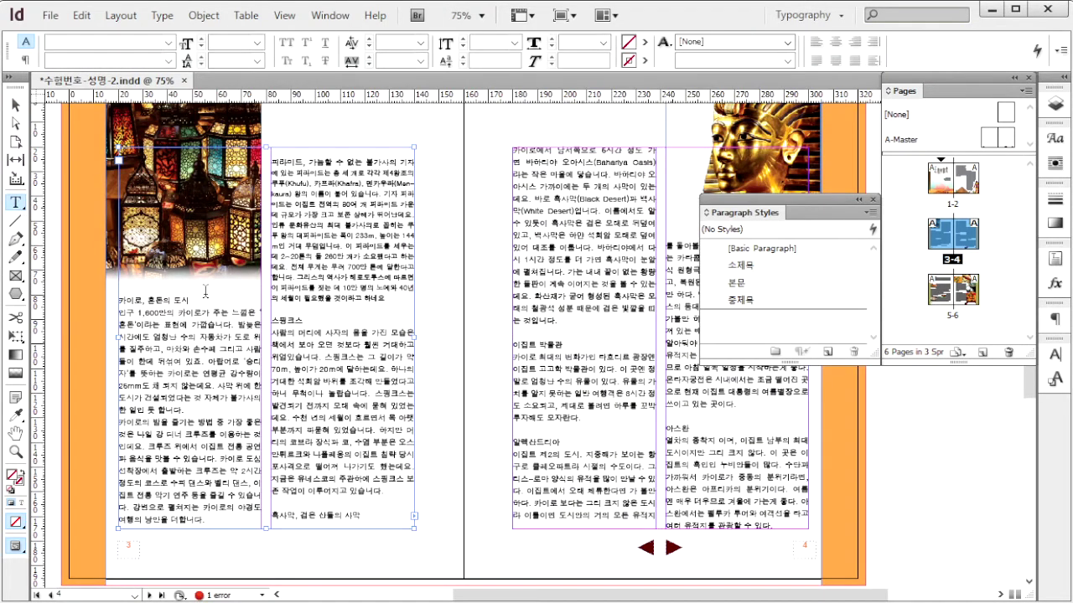
drag(191, 300, 118, 300)
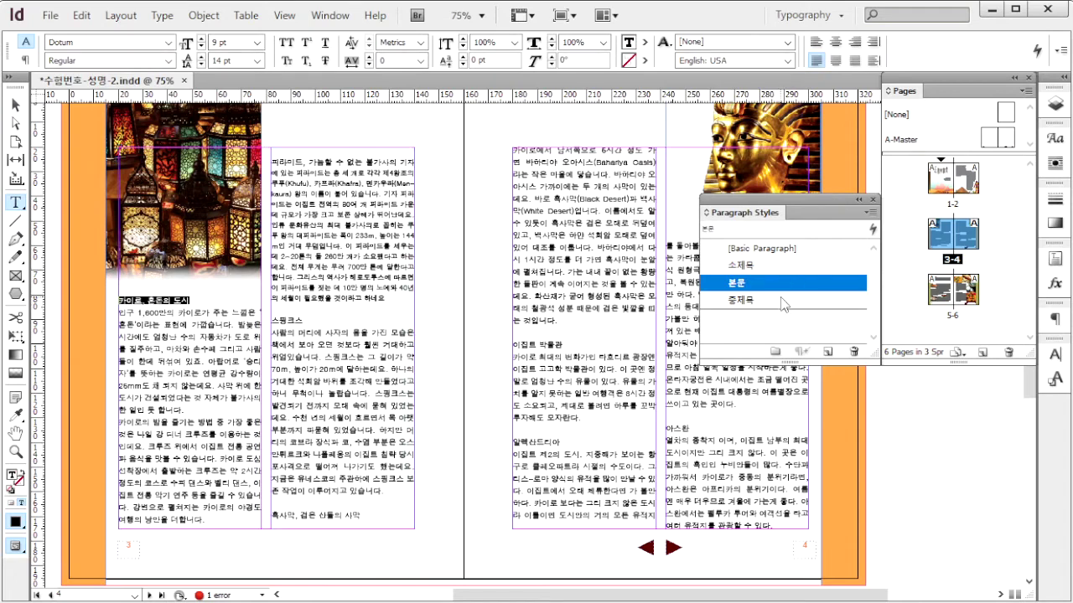
click(785, 302)
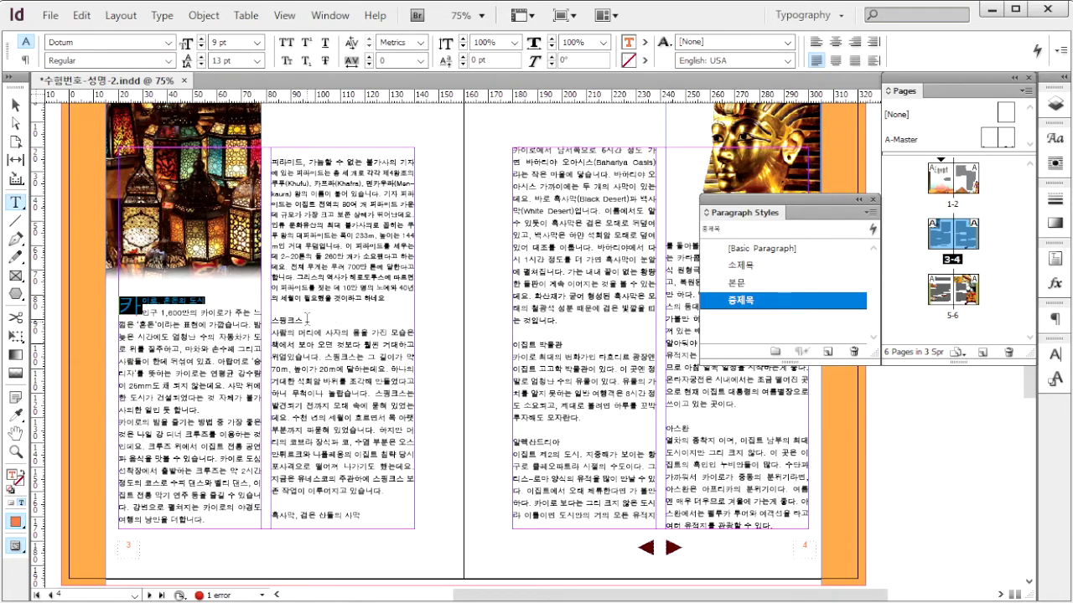
drag(306, 330, 278, 321)
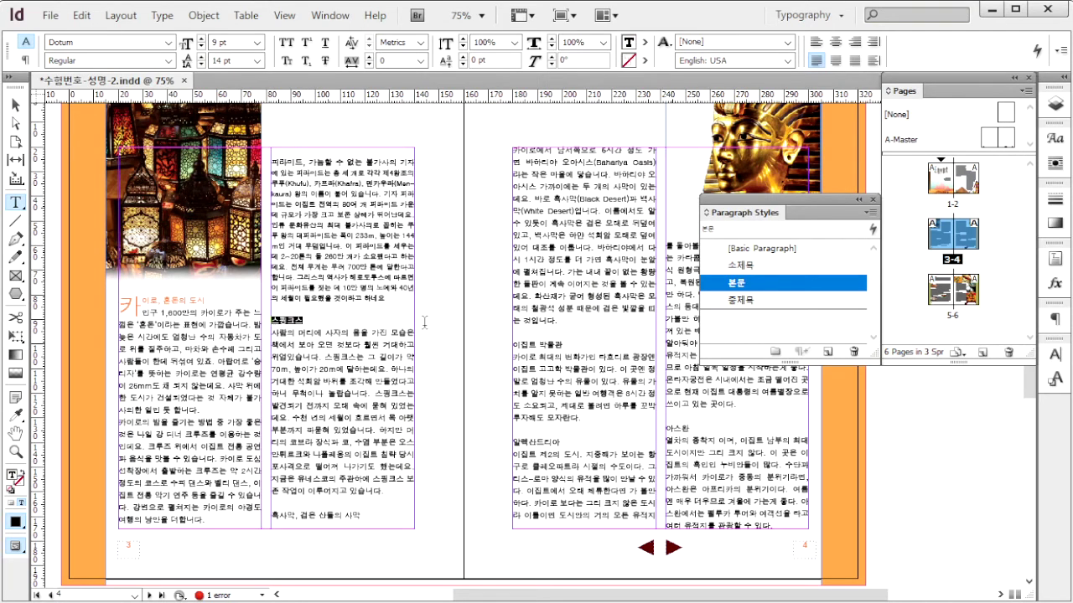
click(742, 300)
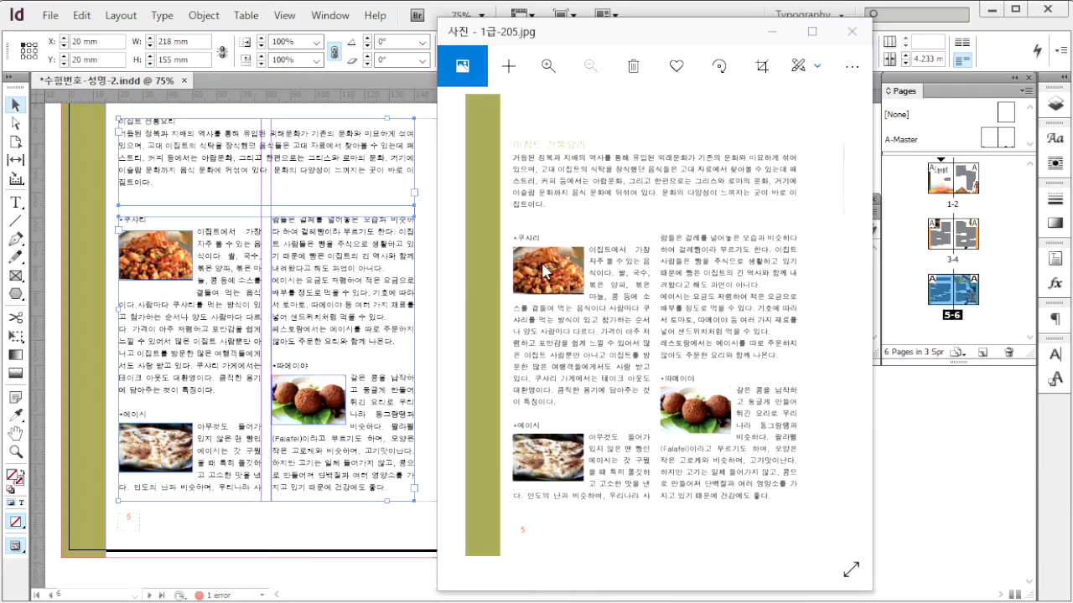
- Compare the food text frames on pages 5 and 6 with 1급-13.txt and the reference images 1급-205.jpg and 1급-206.jpg
click(846, 320)
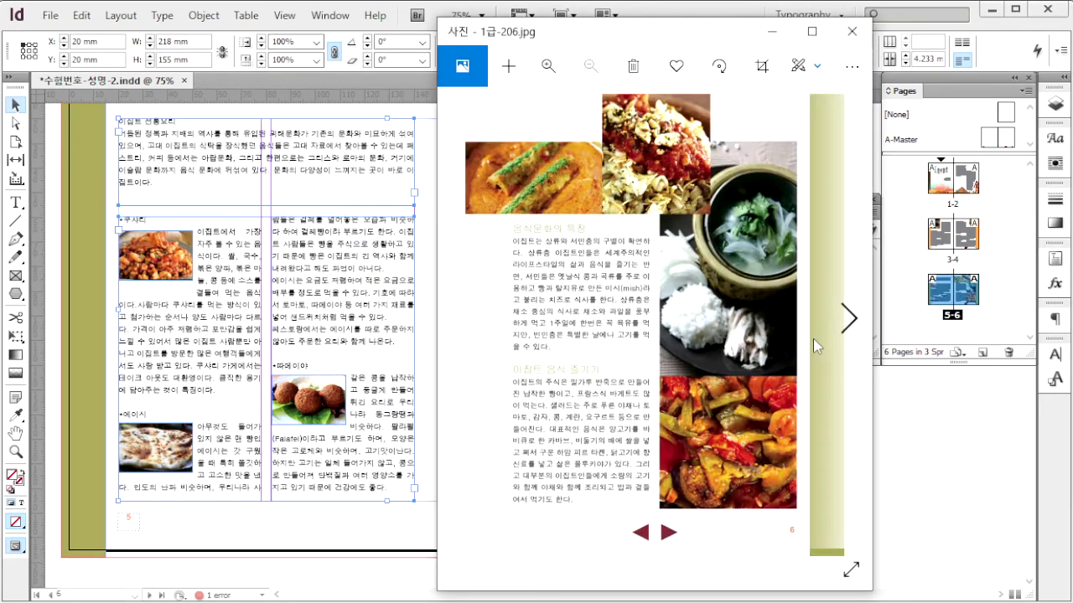
key(alt+Tab)
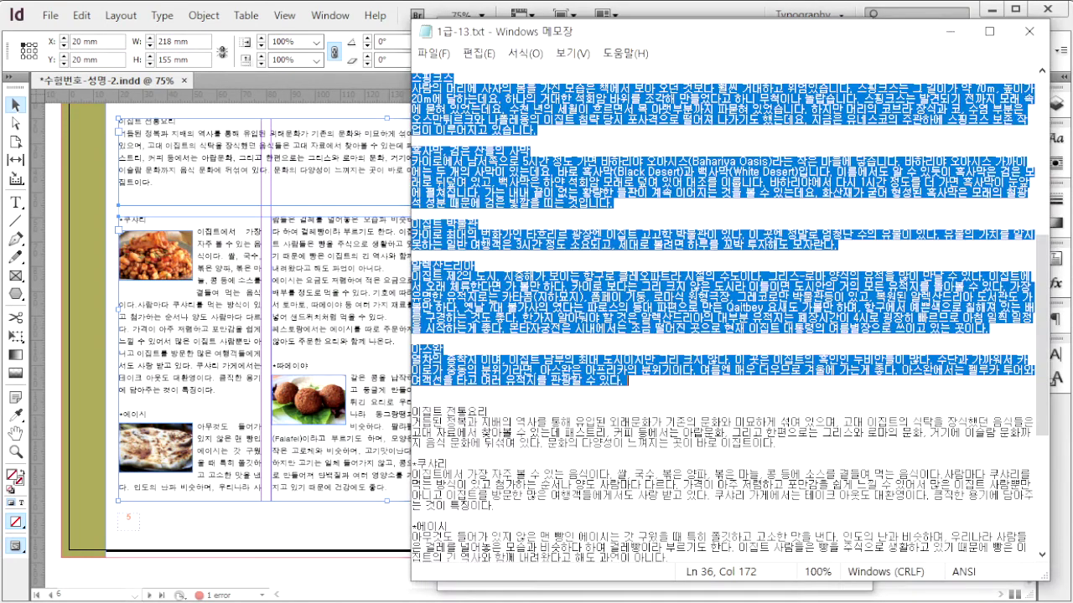
scroll(654, 339, down, 5)
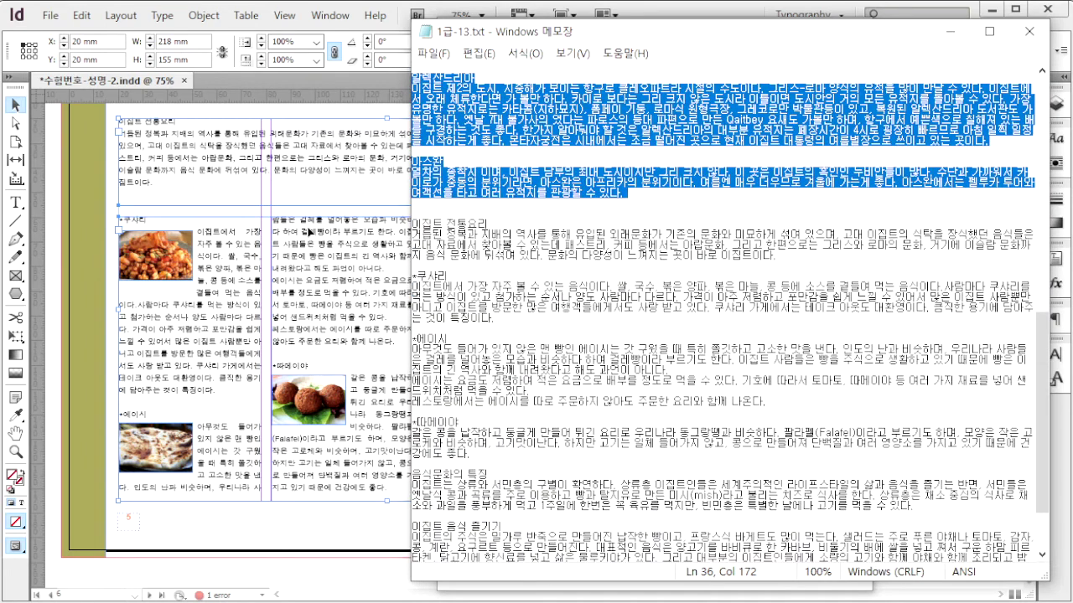
click(293, 182)
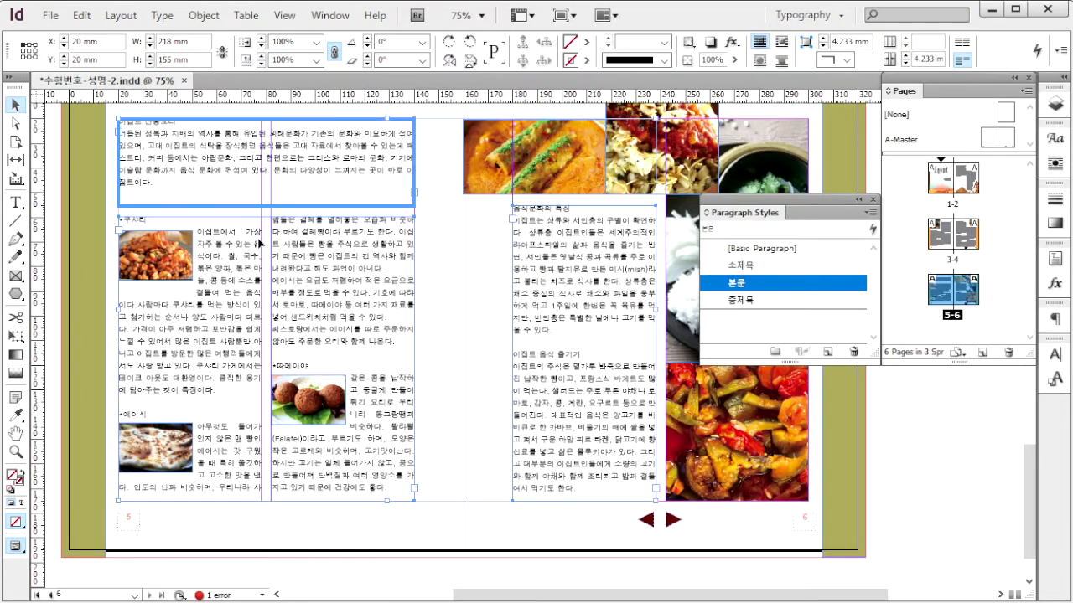
click(261, 244)
click(15, 203)
click(218, 164)
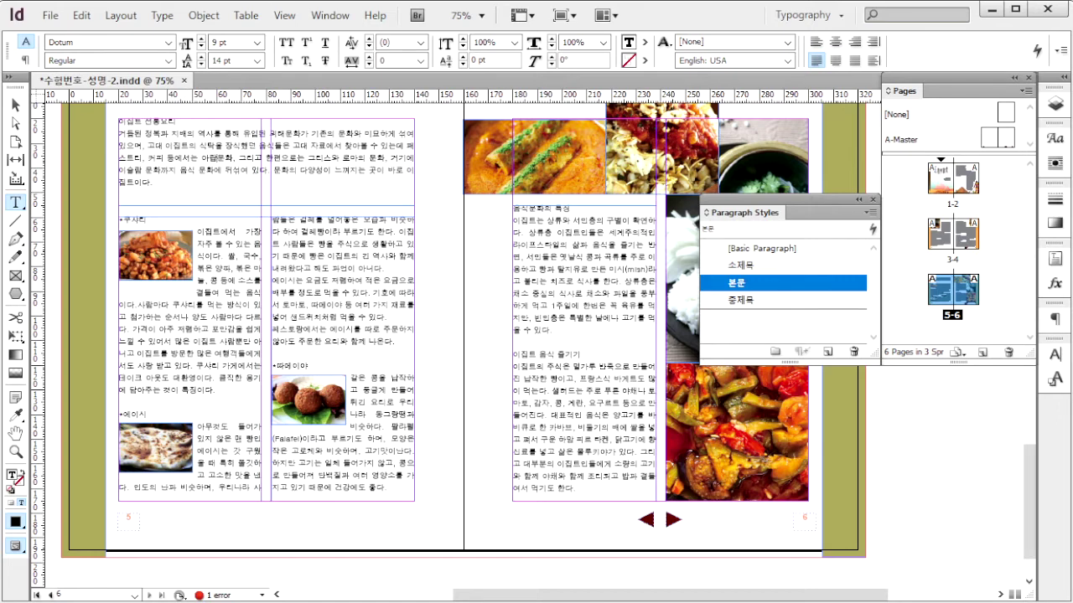
key(alt+Tab)
click(465, 322)
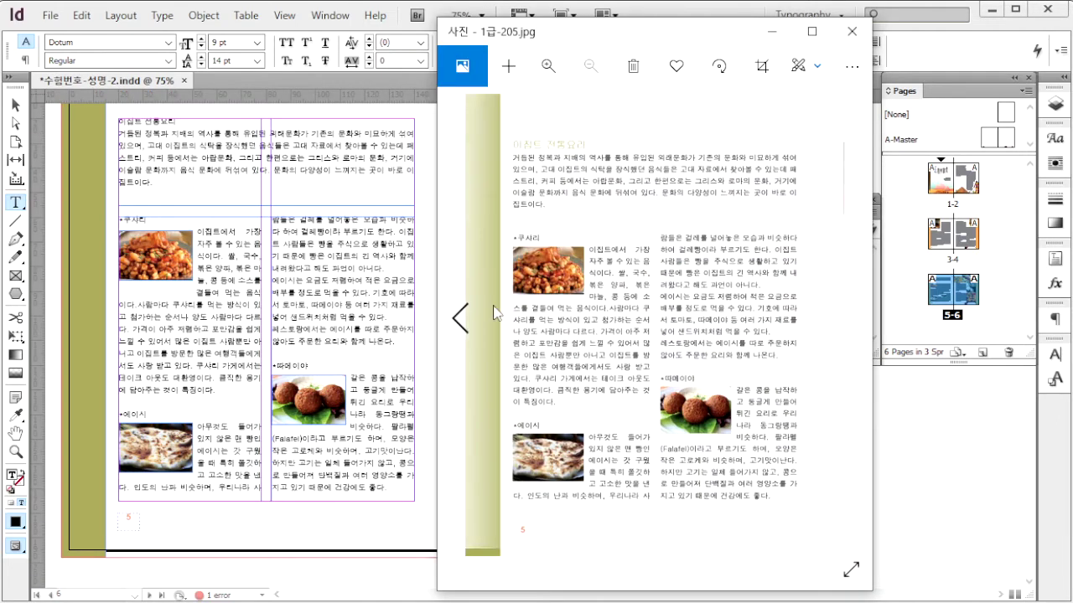
- Apply the 소제목 paragraph style to the headings 이집트 전통요리 on page 5 and 음식문화의 특징 and 이집트 음식 즐기기 on page 6
click(197, 141)
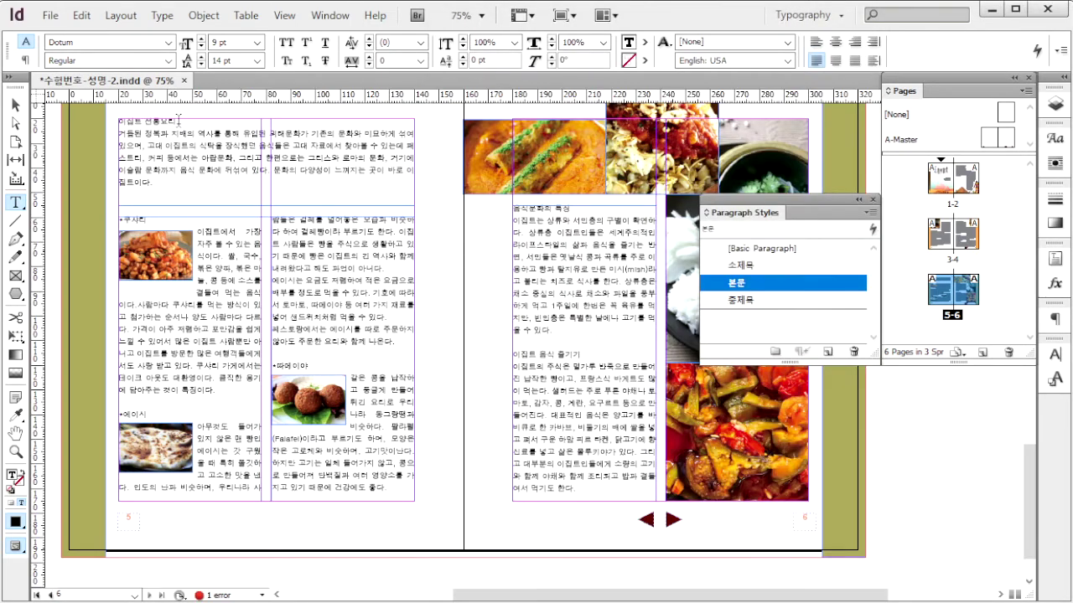
drag(179, 121, 115, 122)
click(761, 272)
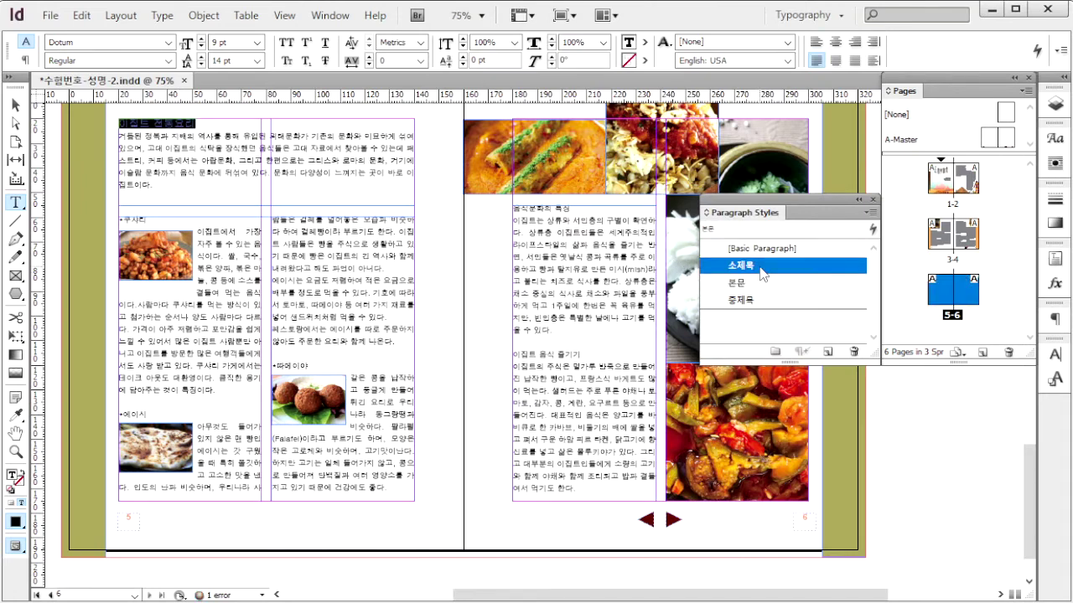
drag(575, 209, 512, 210)
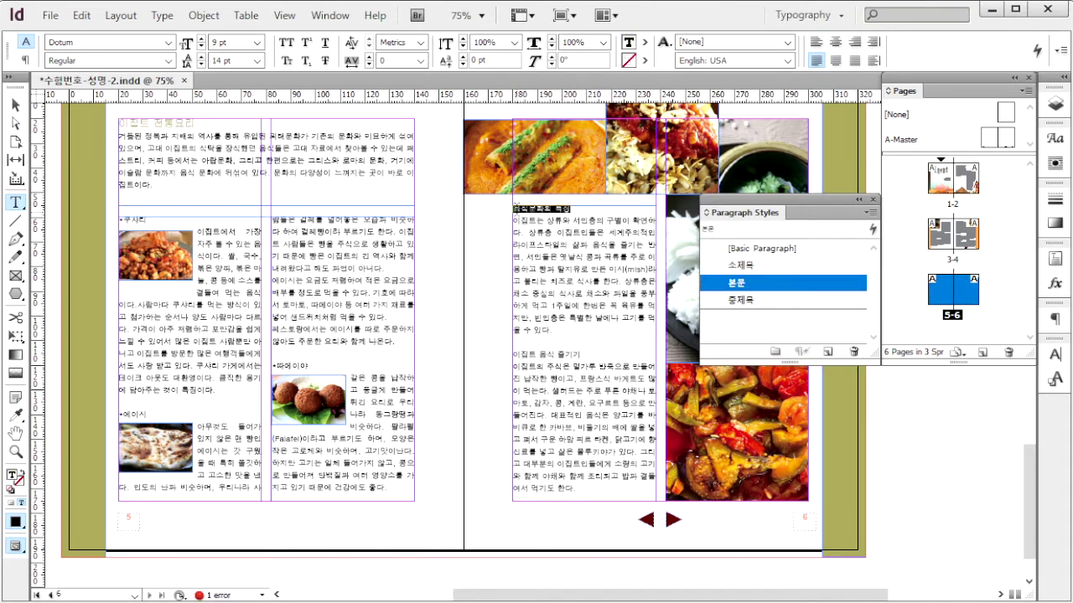
click(759, 266)
drag(585, 357, 512, 358)
click(761, 265)
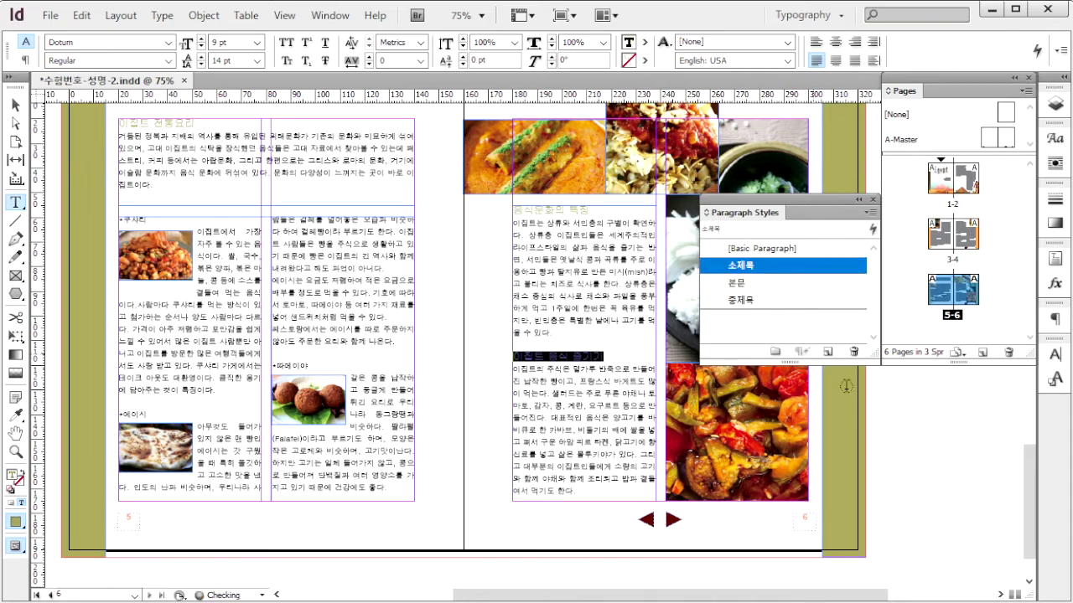
- Deselect the heading text and save the brochure document
click(634, 358)
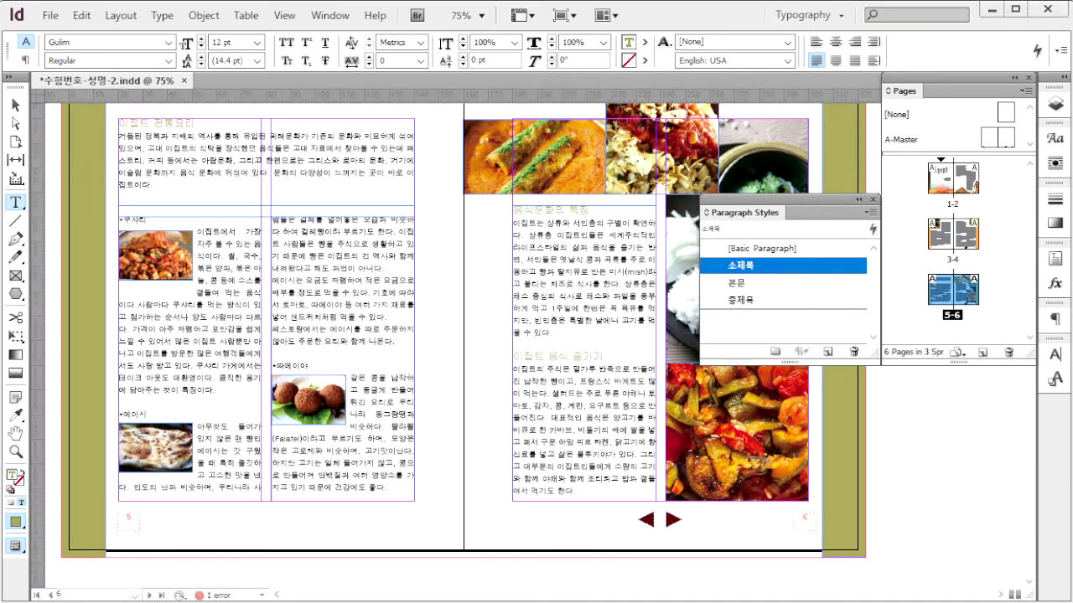
click(621, 365)
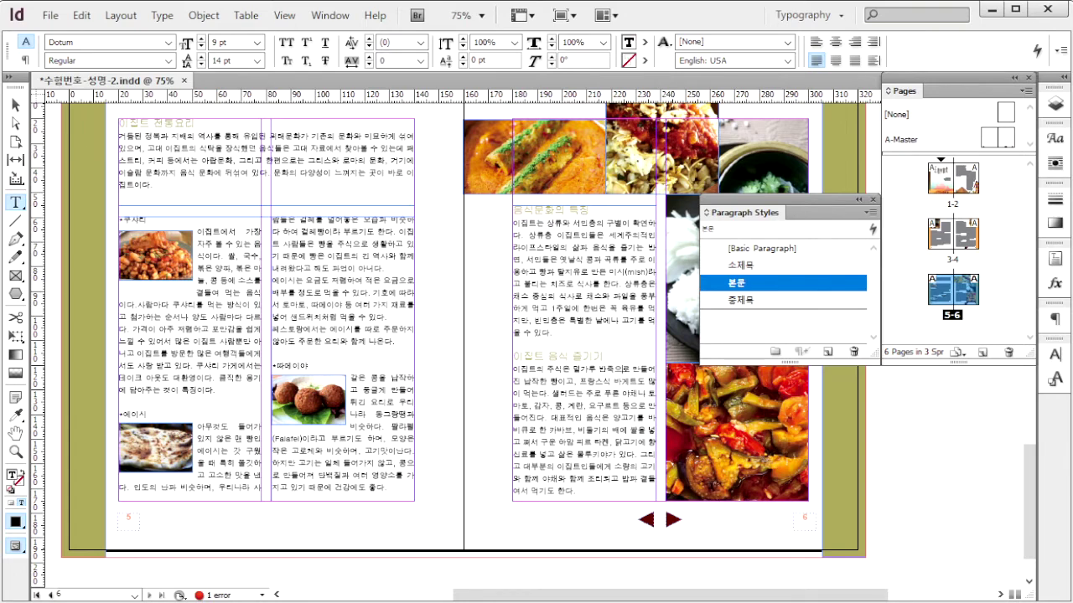
key(ctrl+s)
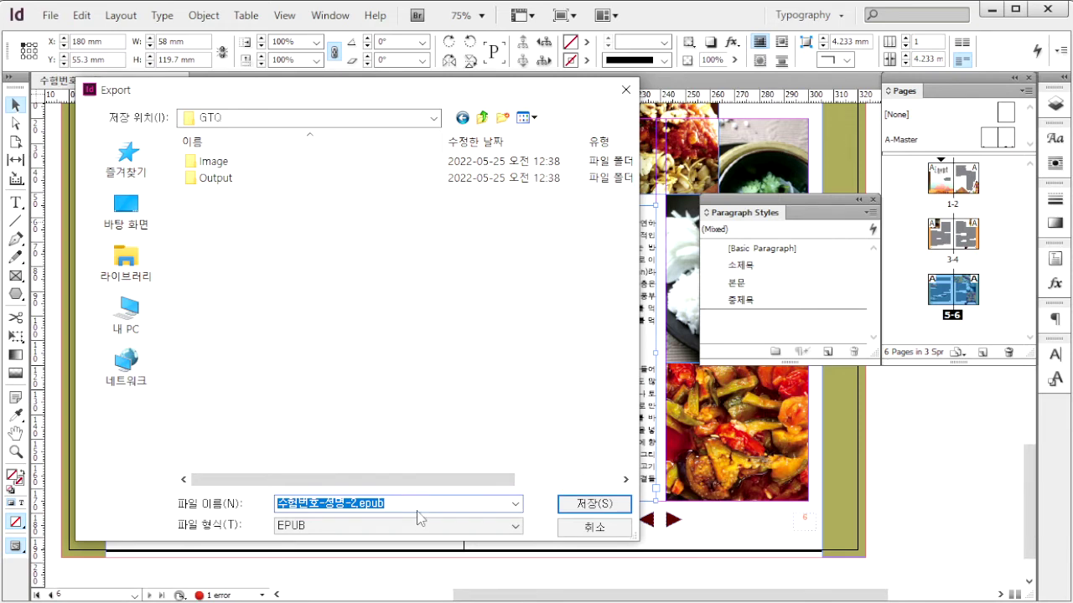
- Export the brochure as 수험번호-성명-2.epub in EPUB 3.0 format with the cover set to Rasterize First Page
click(610, 513)
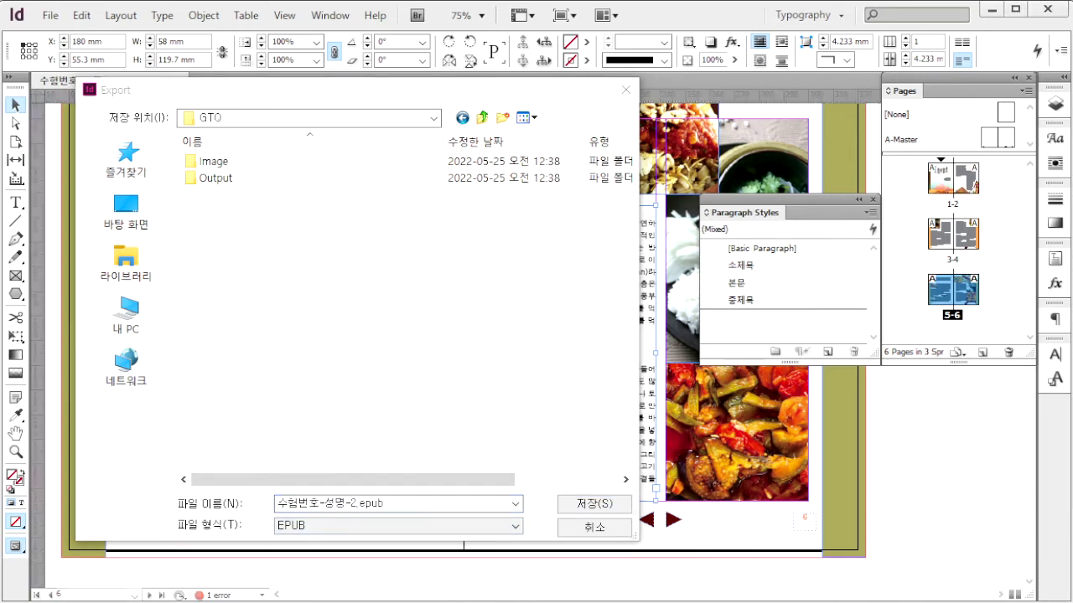
click(445, 112)
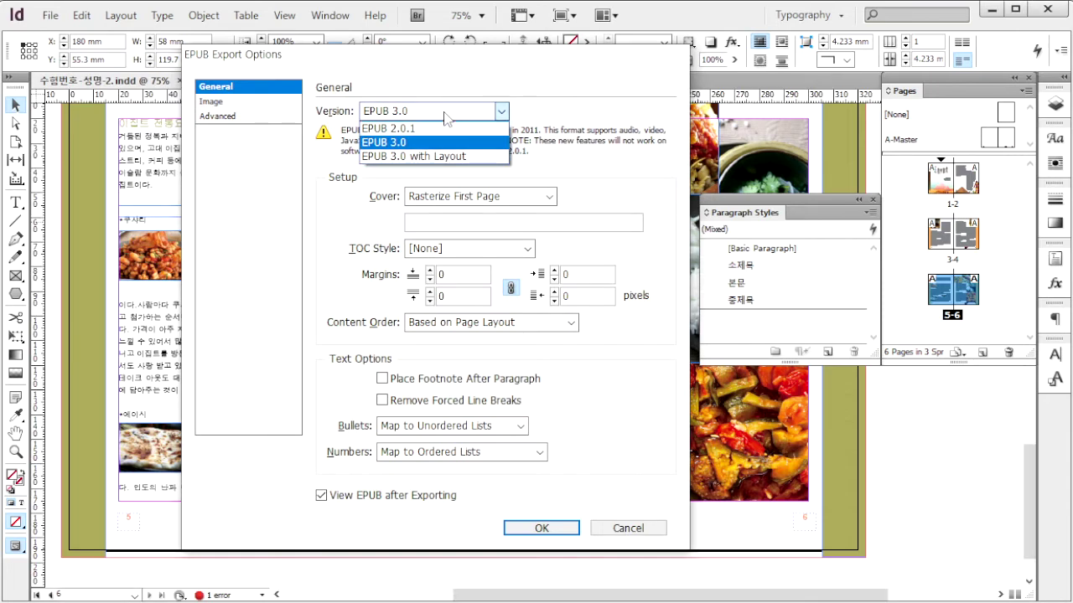
click(384, 143)
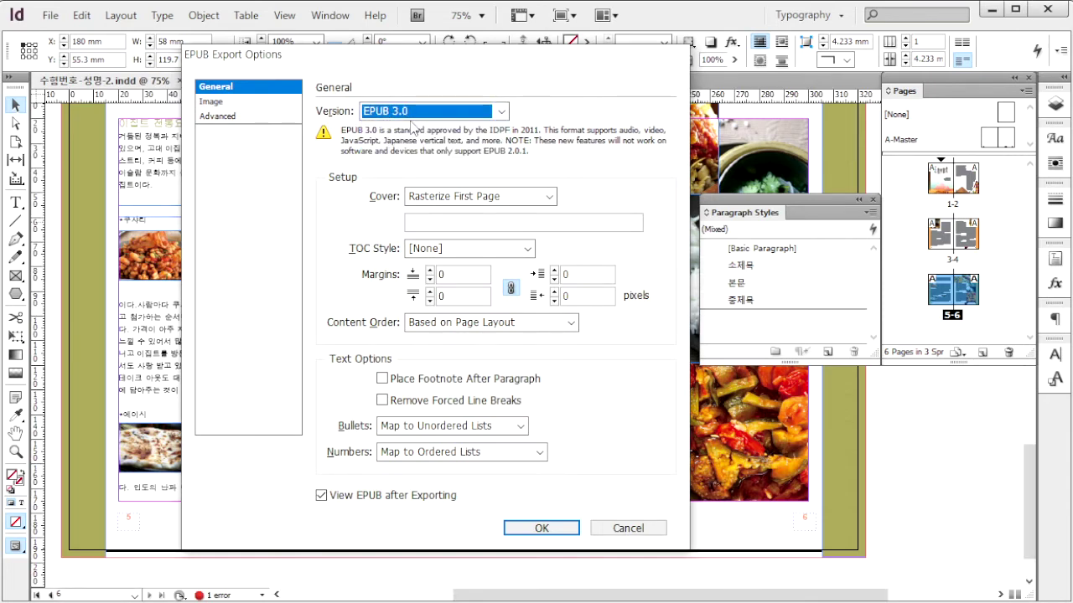
click(530, 201)
click(526, 203)
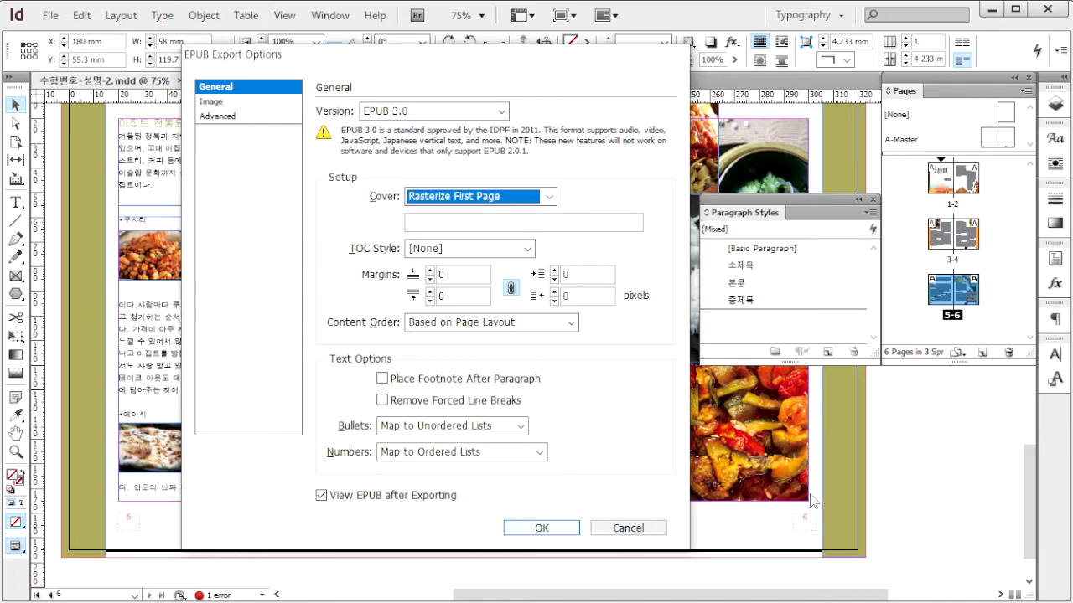
key(Return)
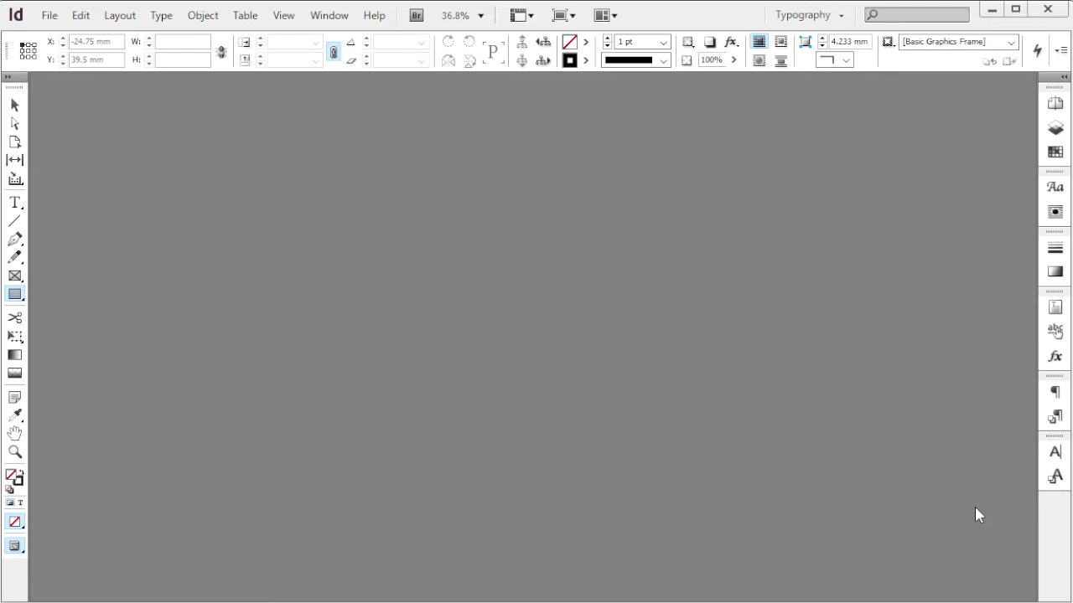
- Start a new document with 2 pages and a page size of 210 × 280 mm
key(ctrl+n)
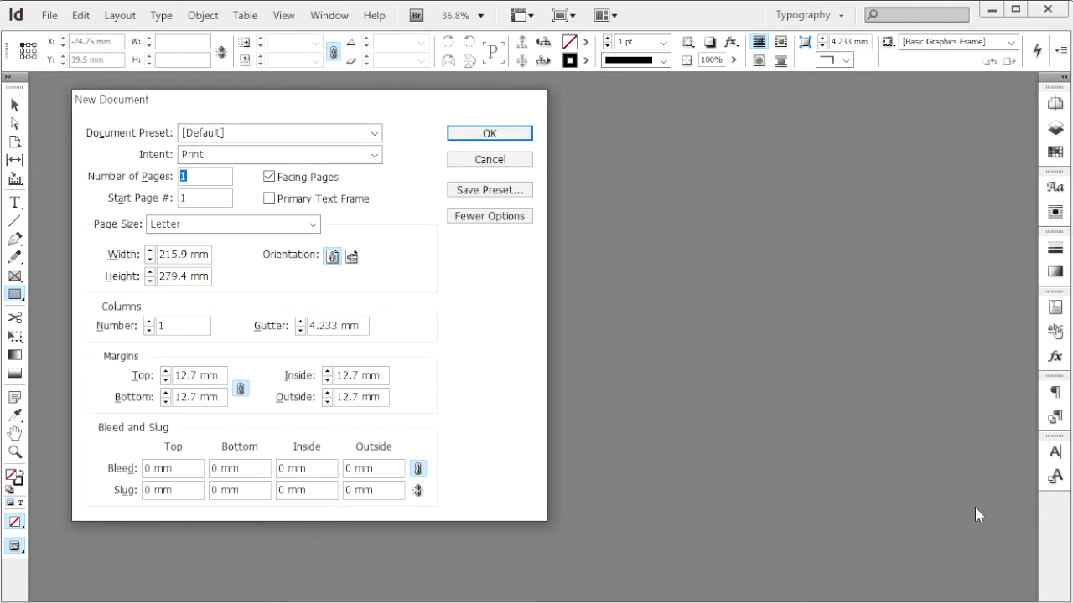
text(2)
key(Tab)
text(210)
key(Tab)
text(2)
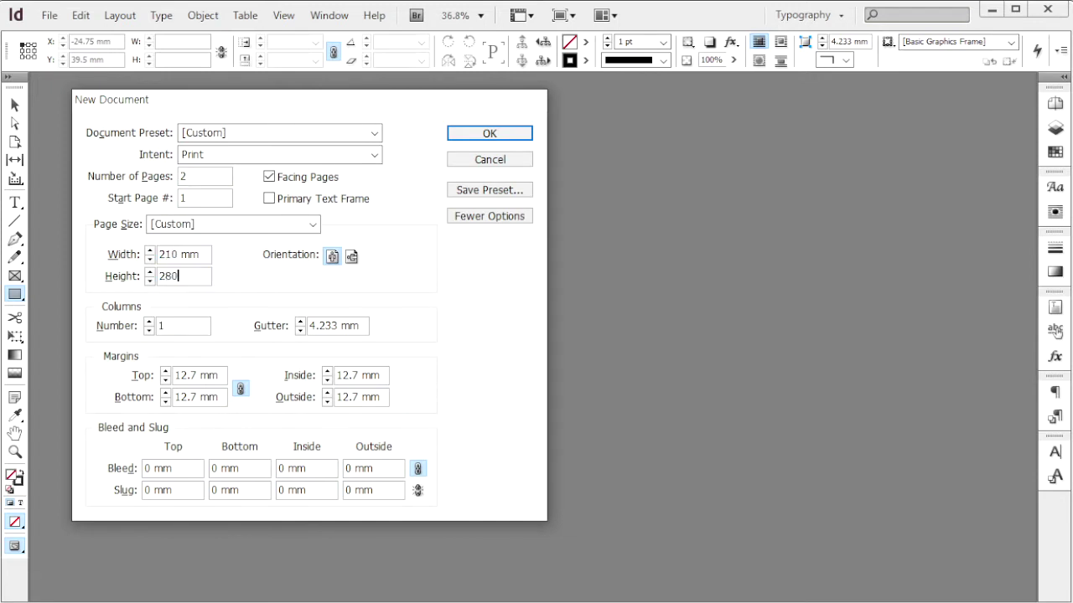
text(80)
- Set the new document's layout to 3 columns with a 3 mm gutter
key(Tab)
key(Tab)
text(3)
key(Tab)
text(3)
key(Tab)
- Set the new document's margins to 20 mm top, 30 mm bottom, 14 mm inside and 10 mm outside
text(20)
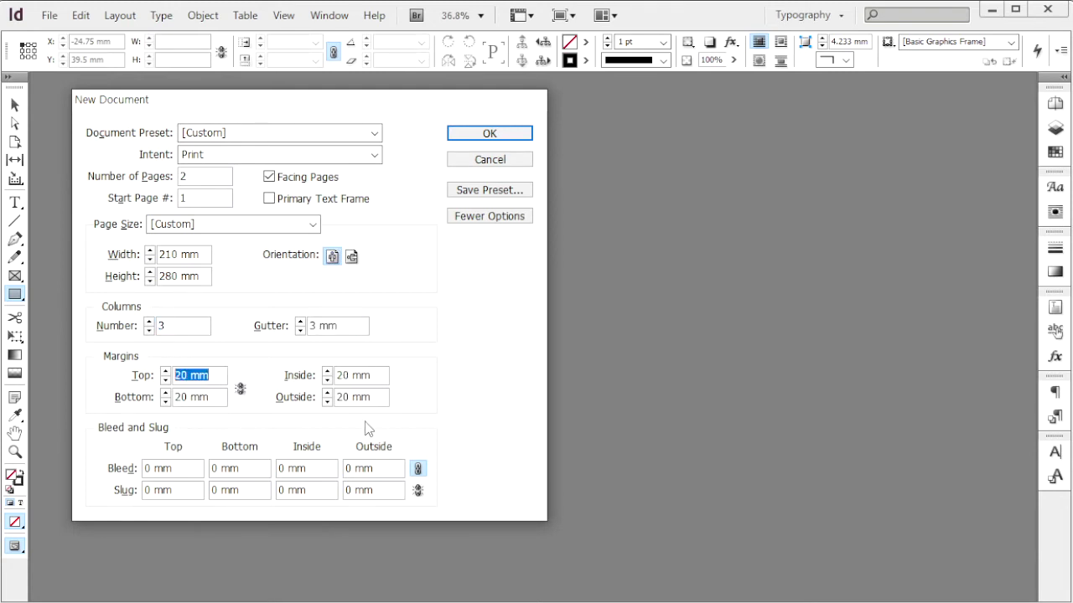
key(Tab)
text(30)
key(Tab)
key(Tab)
text(14)
key(Tab)
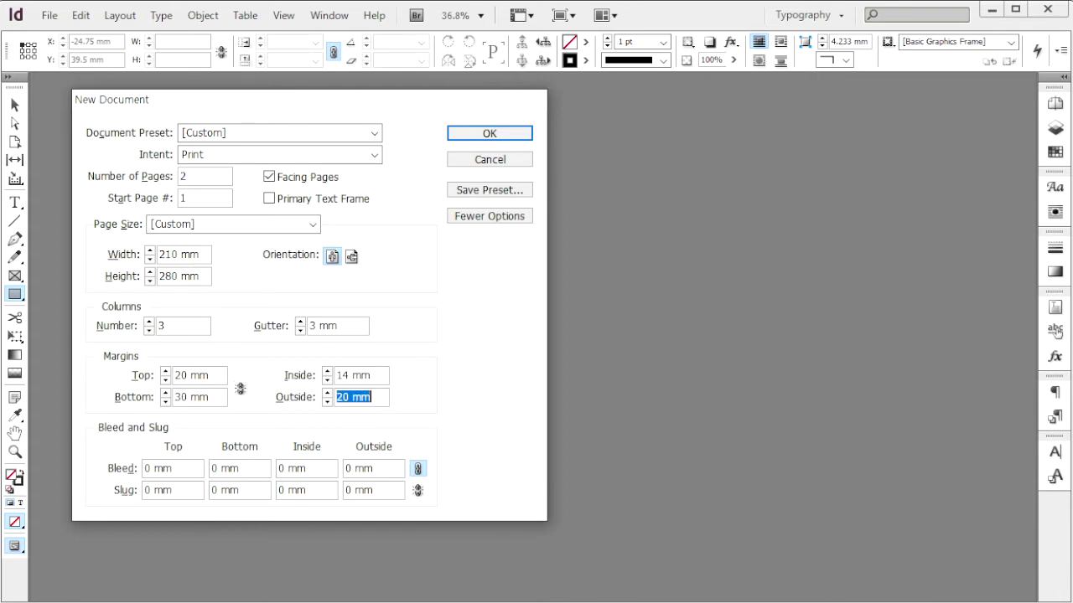
text(10)
key(Tab)
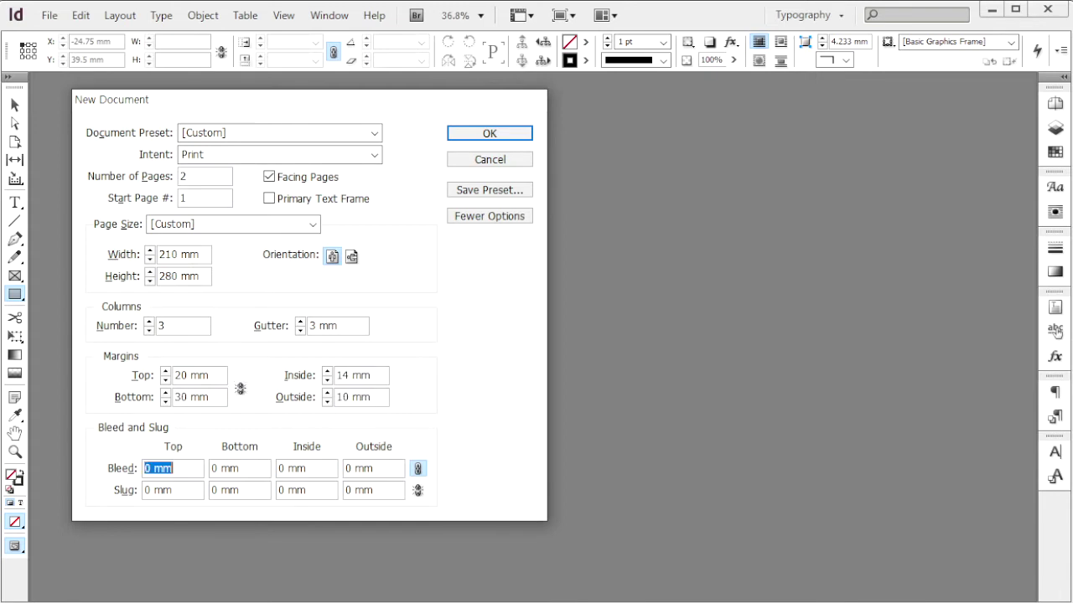
- Set the bleed to 3 mm on all sides and create the document
text(3)
key(Tab)
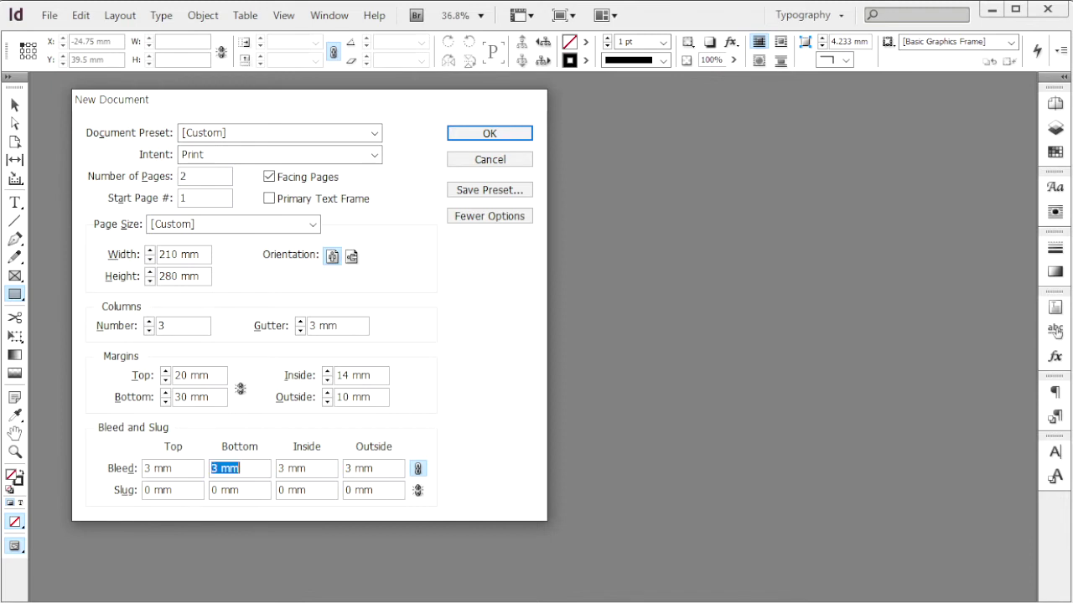
key(Return)
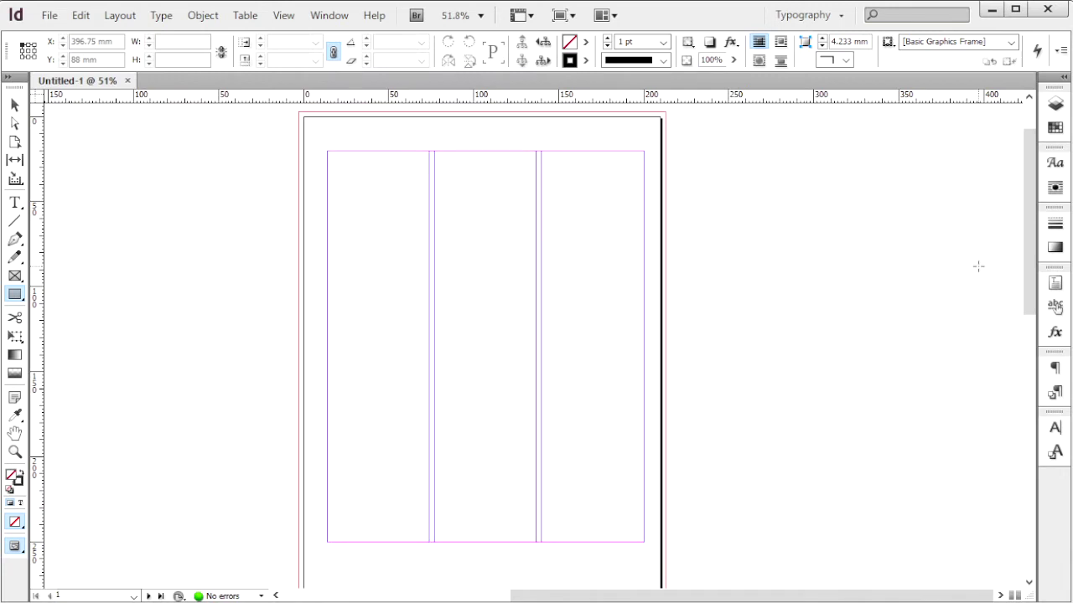
- Arrange pages 1 and 2 as one facing spread with document page shuffling off, and save the document as 수험번호-성명-1.indd
key(F12)
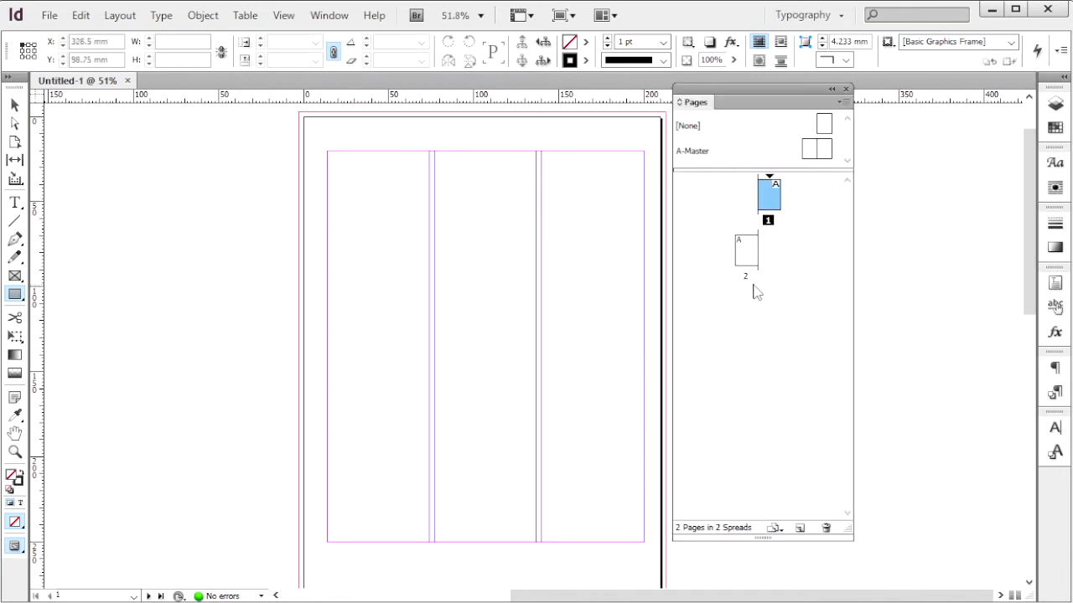
right_click(743, 259)
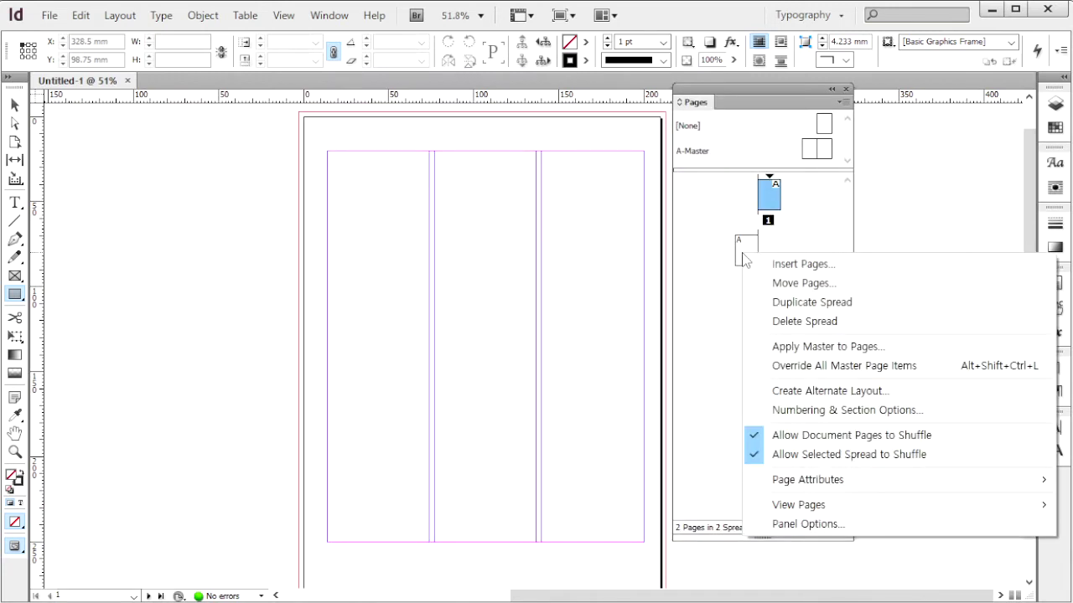
click(819, 437)
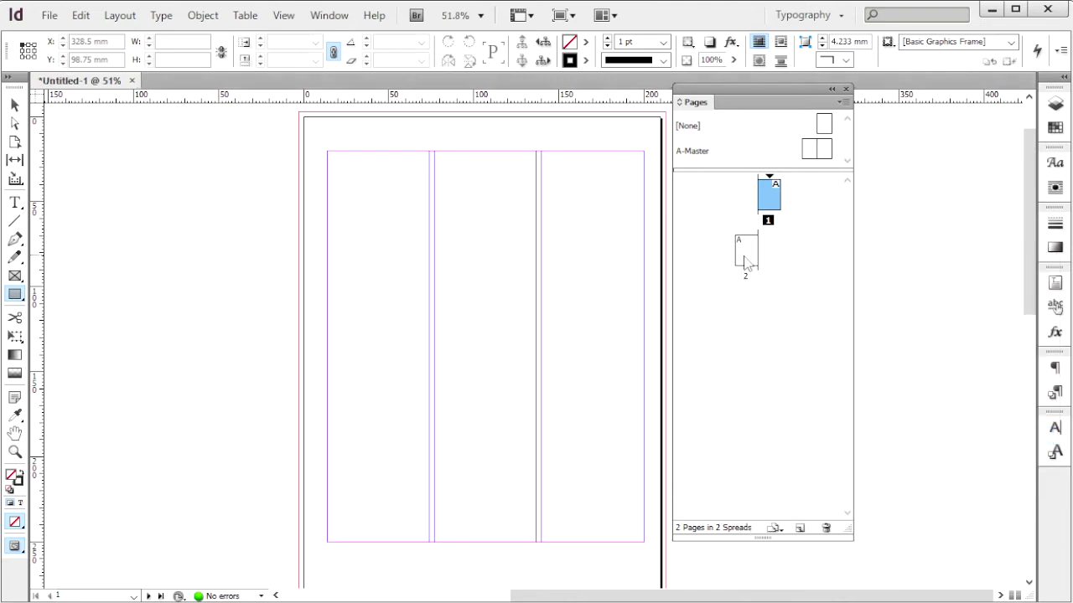
drag(746, 263, 753, 207)
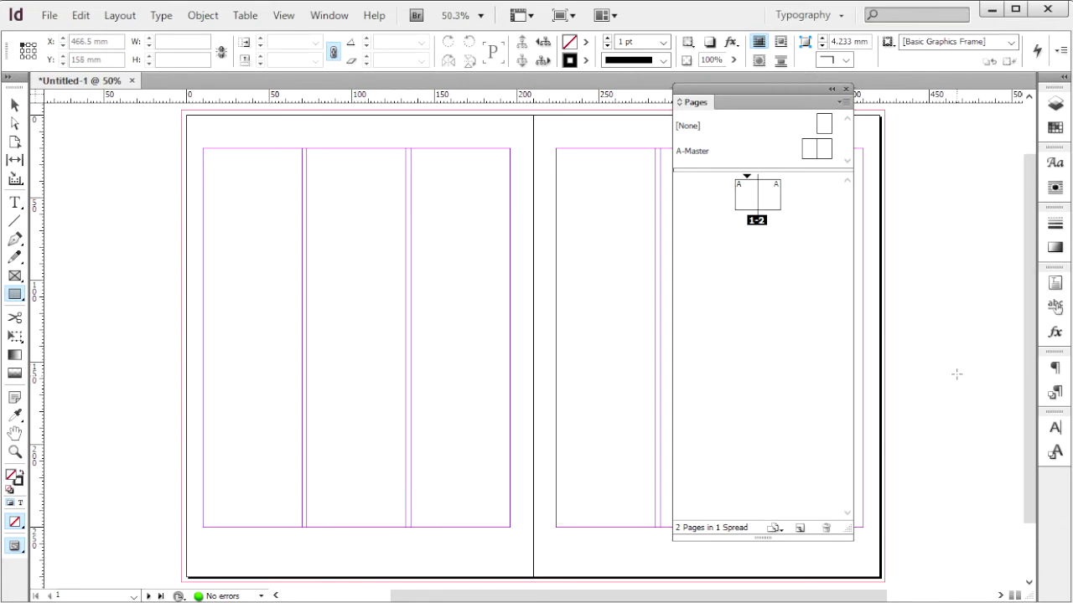
key(ctrl+s)
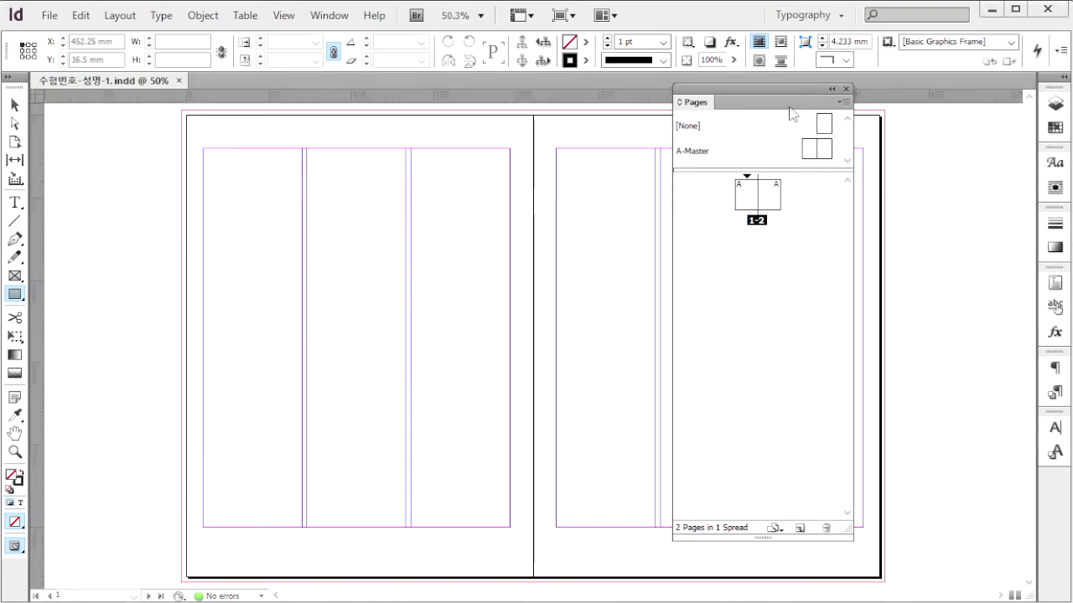
key(Return)
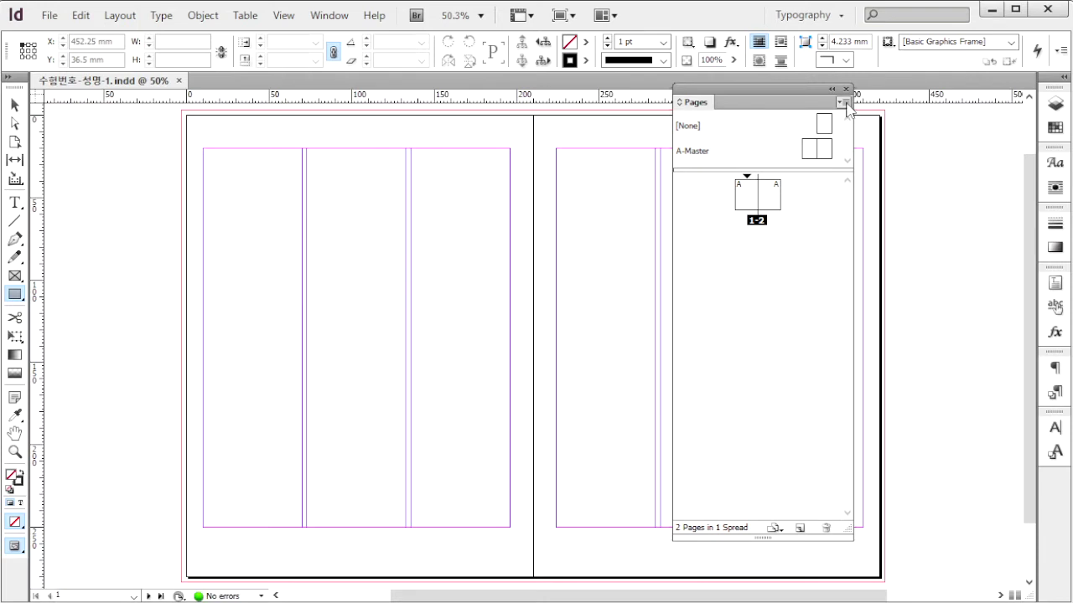
- Create a new two-page master with prefix B, based on no master, at 210 × 280 mm
click(842, 101)
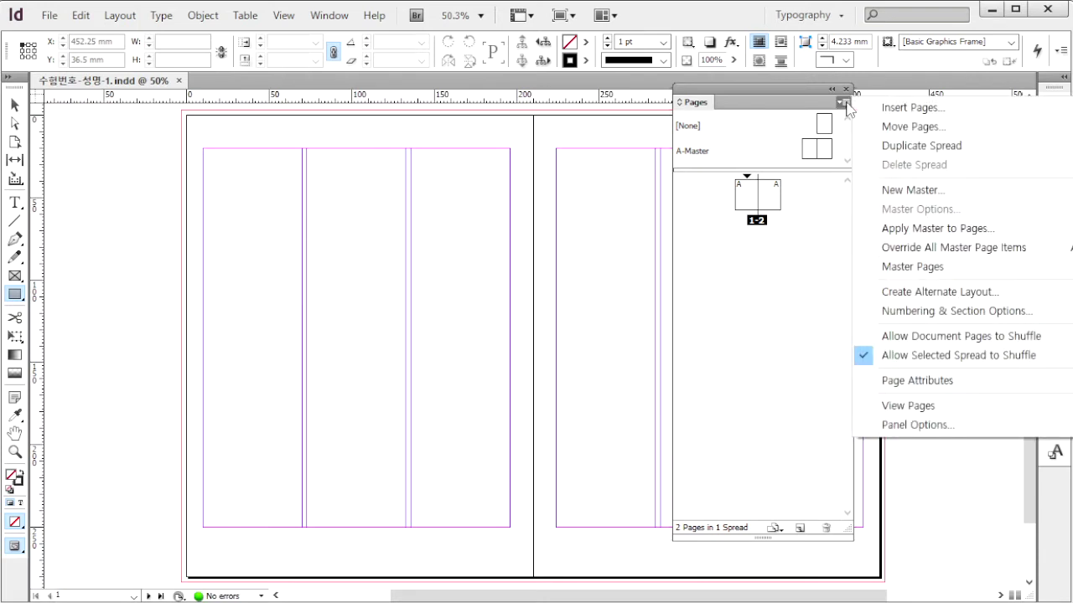
click(895, 193)
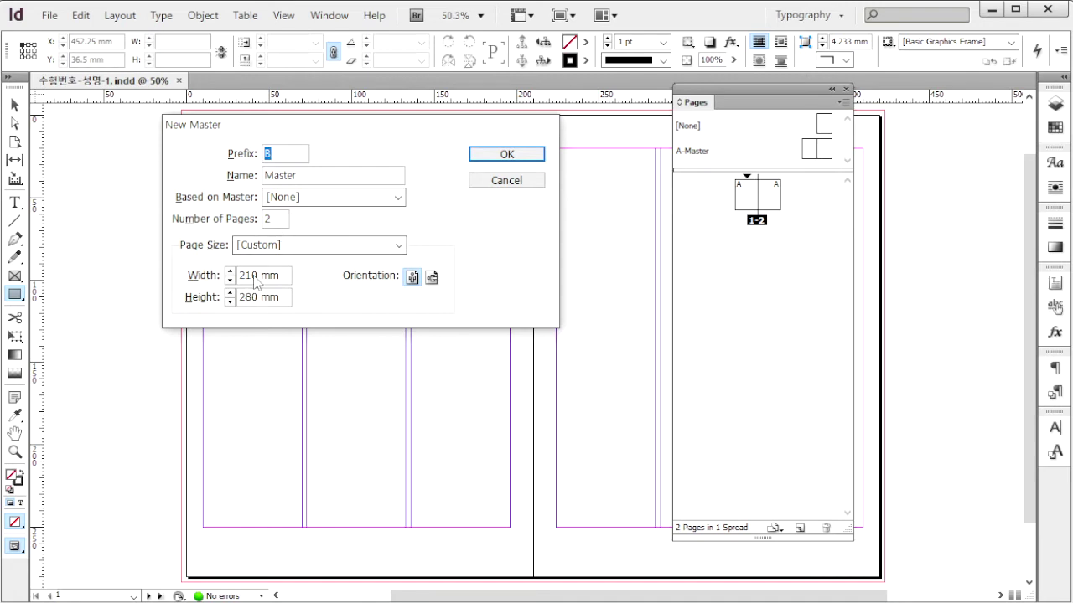
click(507, 156)
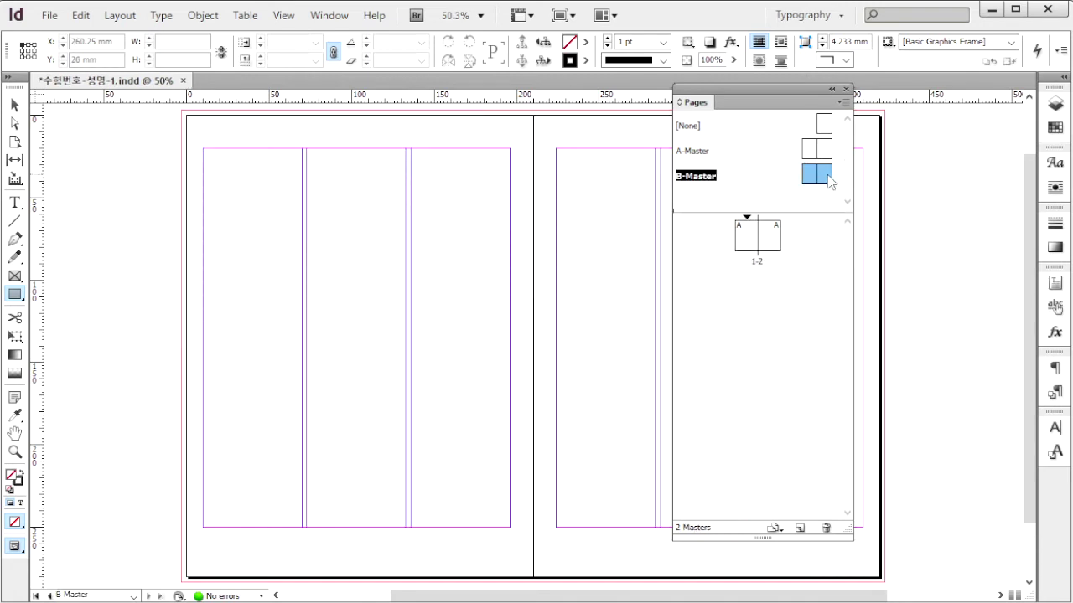
- Apply B-Master to the document's 1-2 spread, starting with page 1
double_click(818, 174)
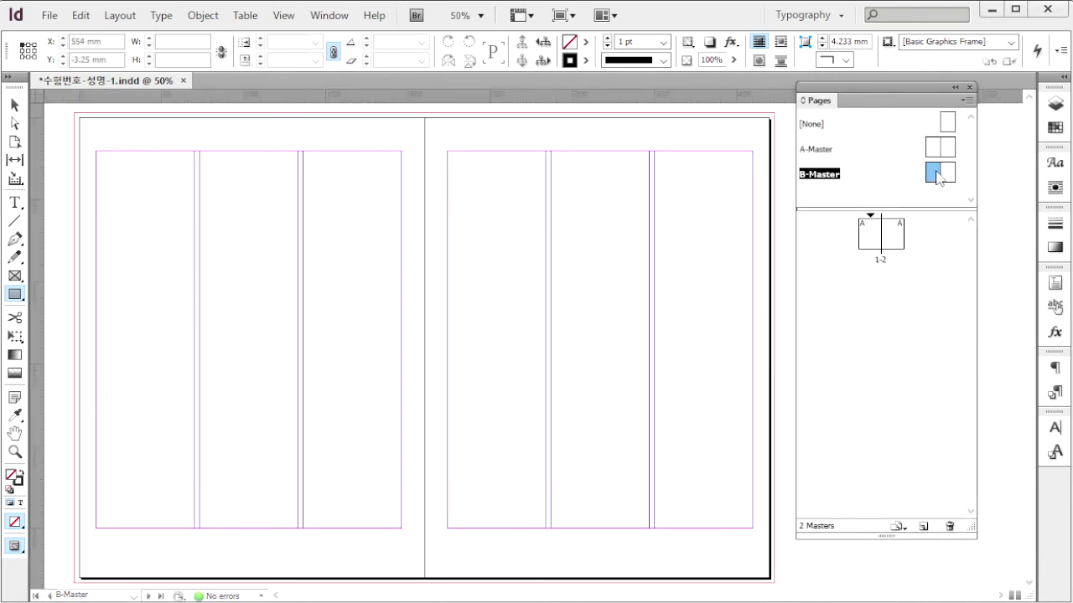
drag(939, 177, 855, 232)
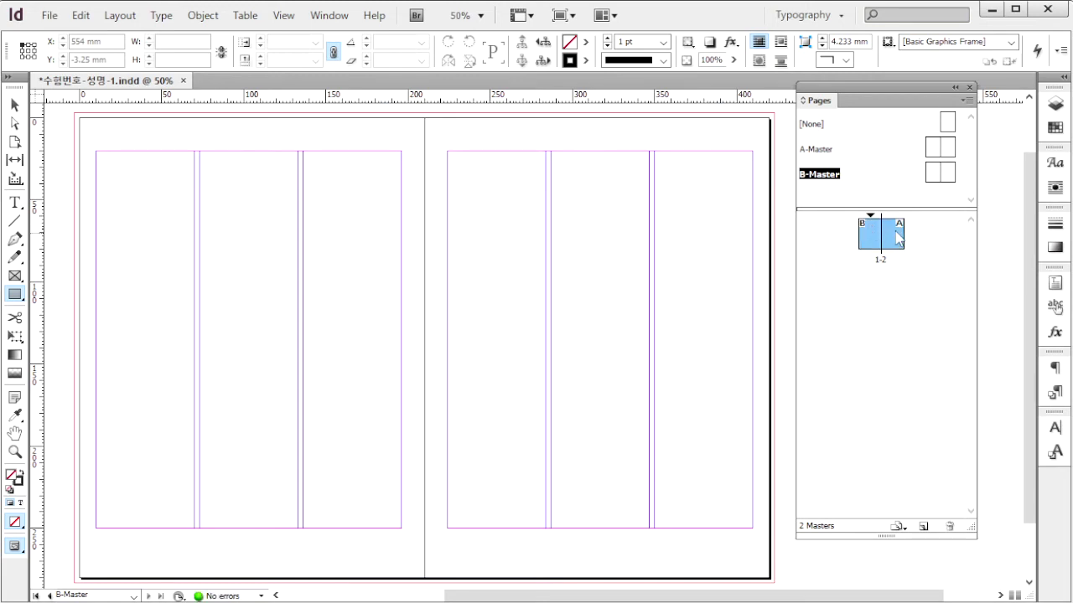
- Apply the right-hand page of B-Master to page 2 of the document
click(949, 174)
drag(949, 176, 897, 236)
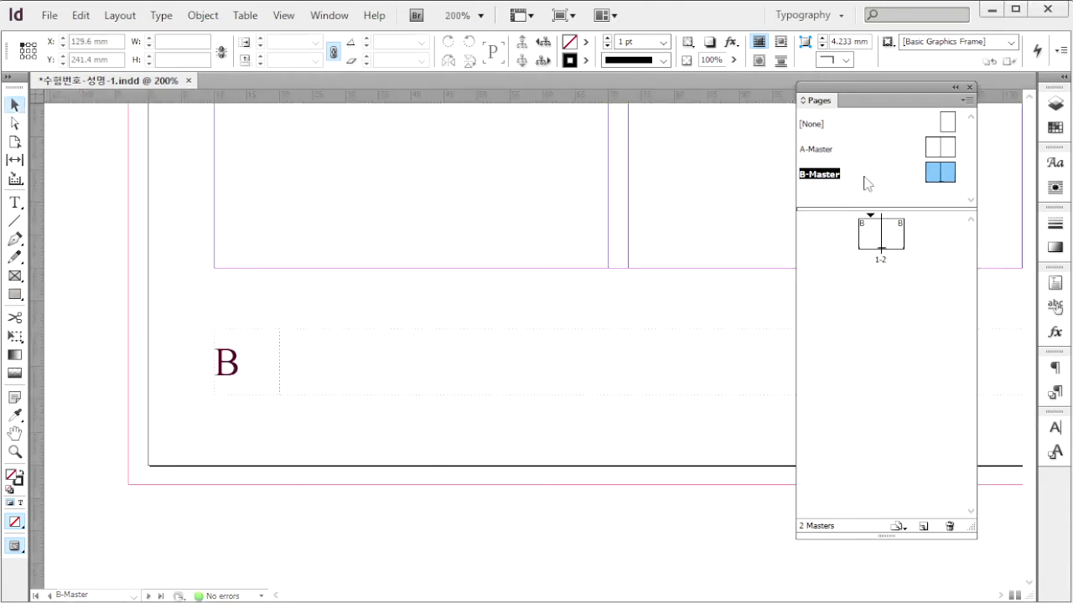
- Examine the font, size and CMYK colour of the page number marker on the left page of B-Master
click(932, 174)
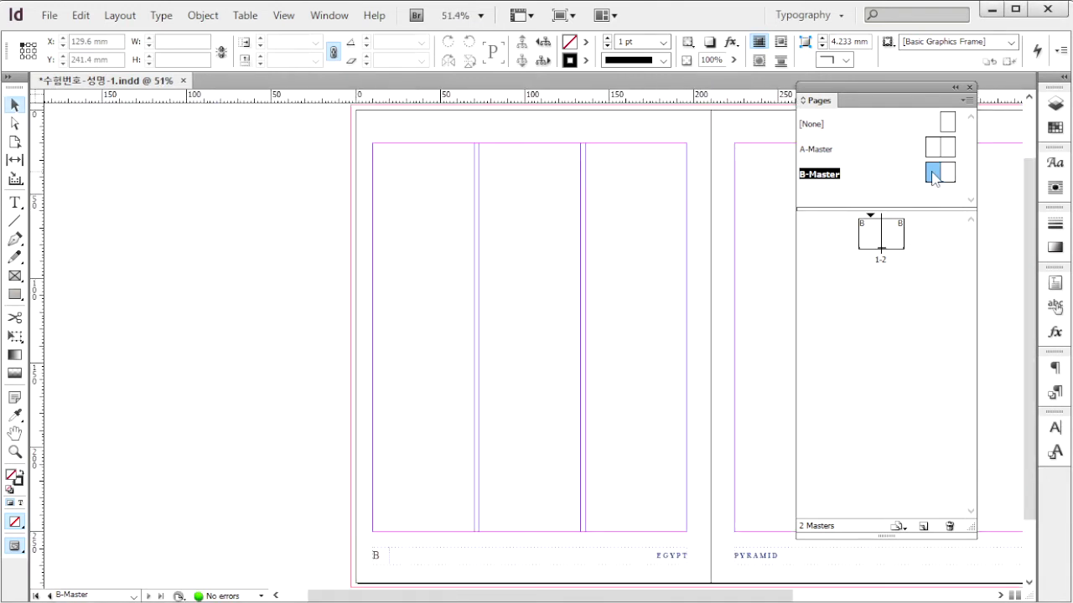
click(480, 15)
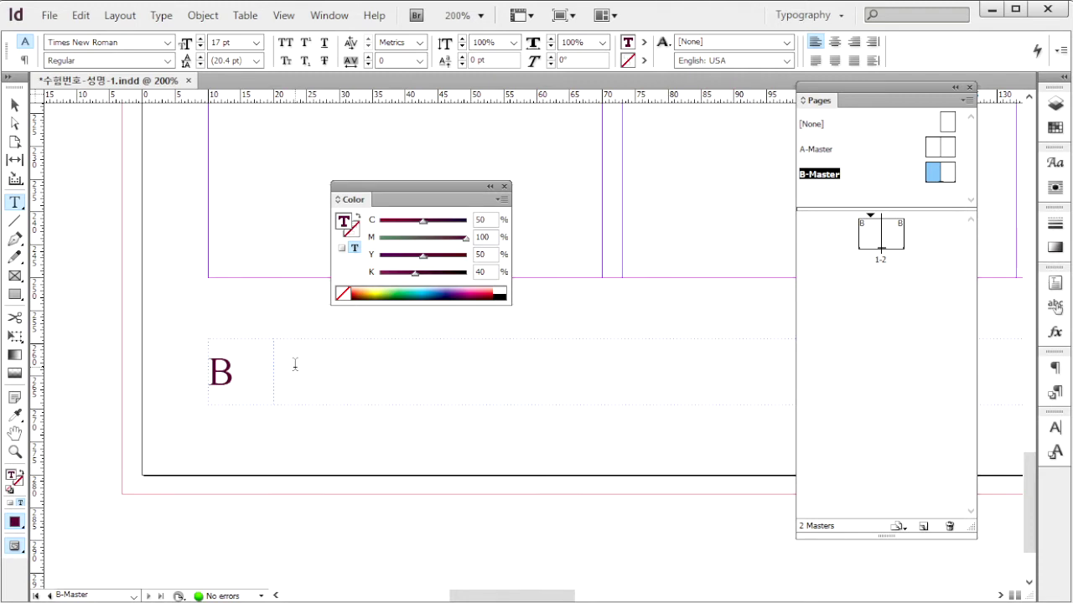
key(alt)
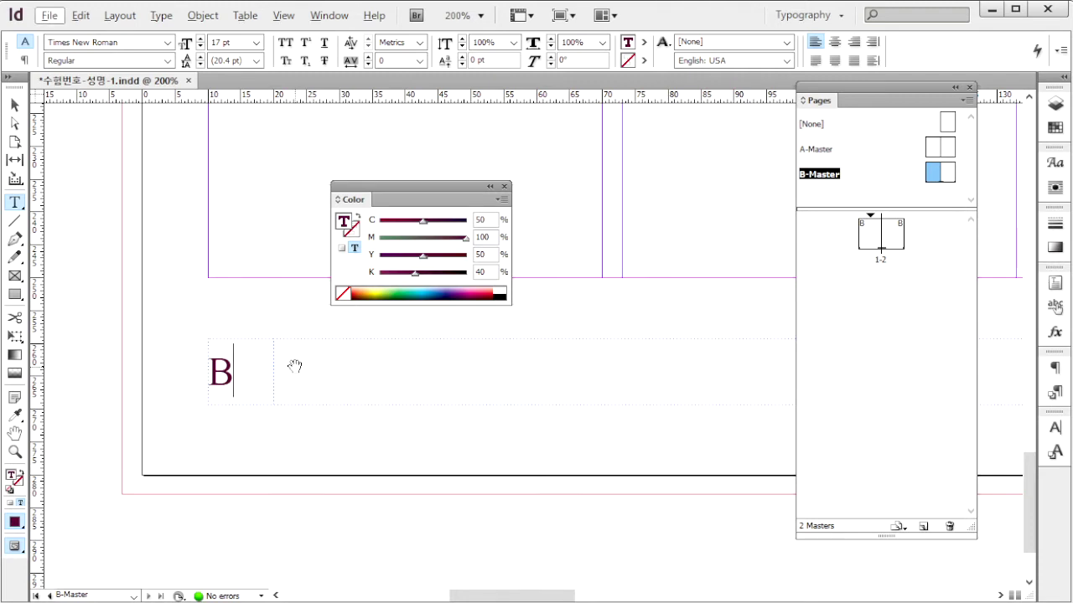
key(ctrl+a)
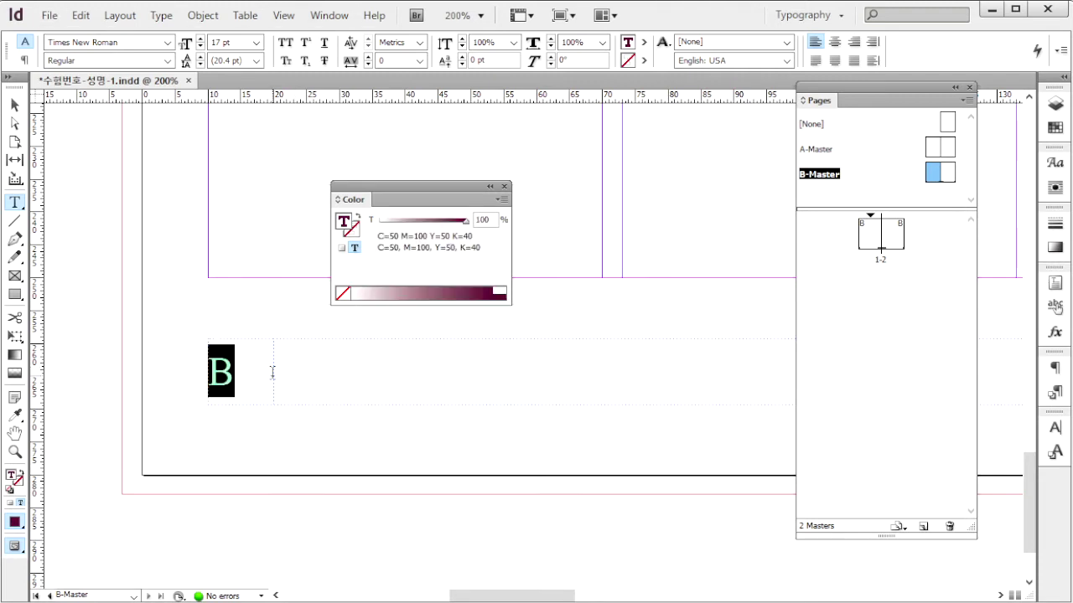
double_click(255, 373)
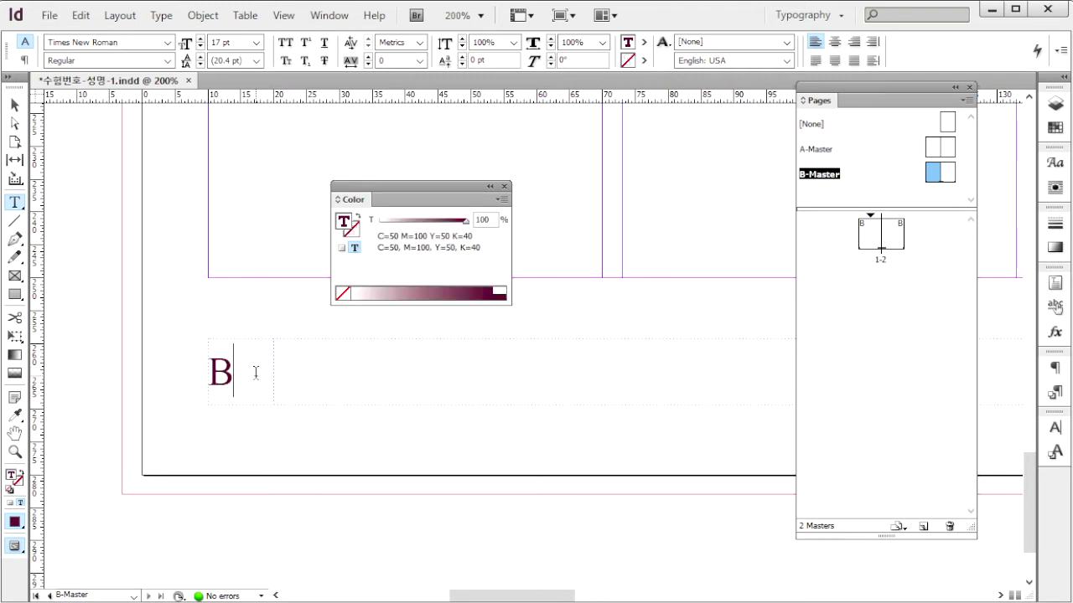
click(128, 41)
click(128, 41)
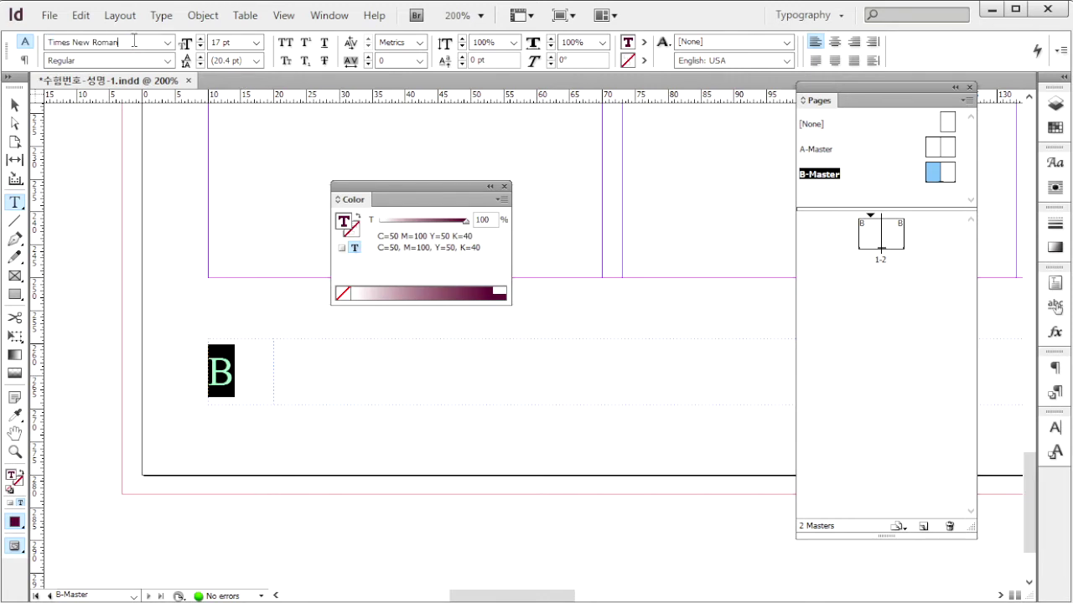
drag(134, 40, 44, 42)
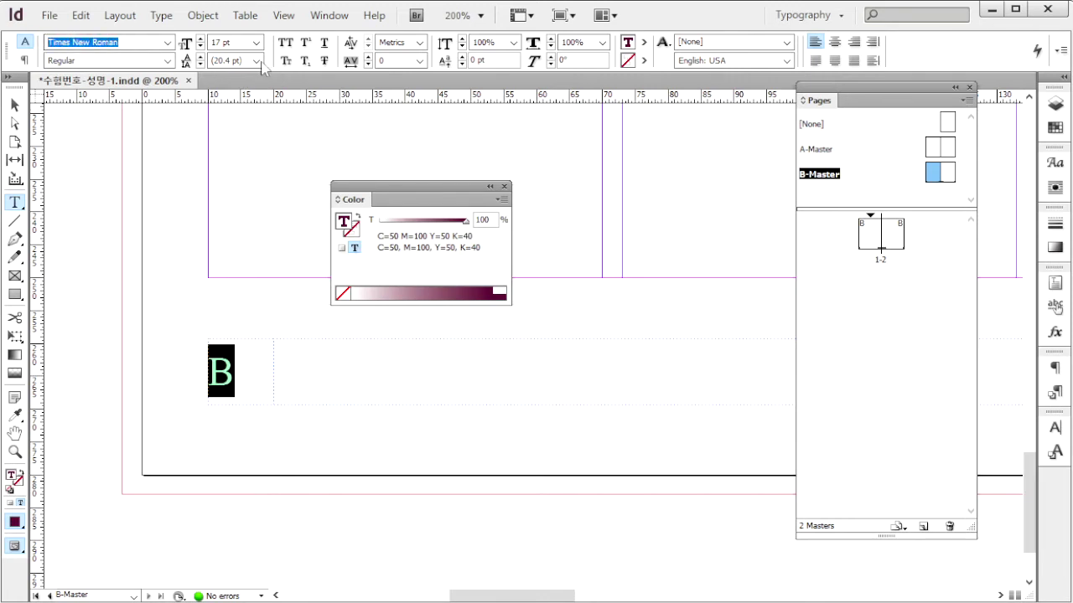
drag(237, 42, 196, 44)
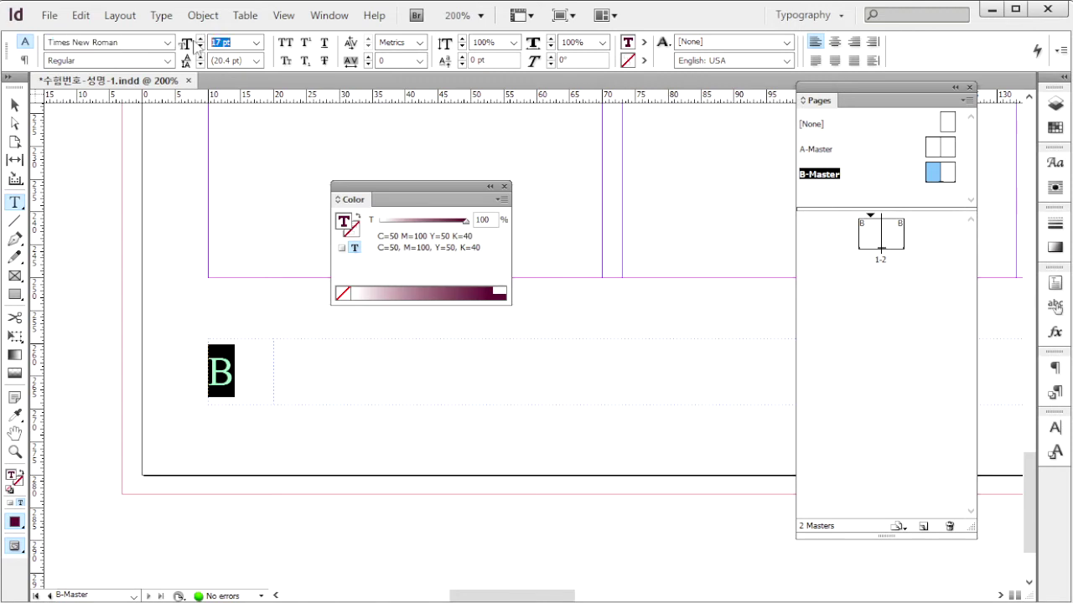
click(503, 200)
click(553, 249)
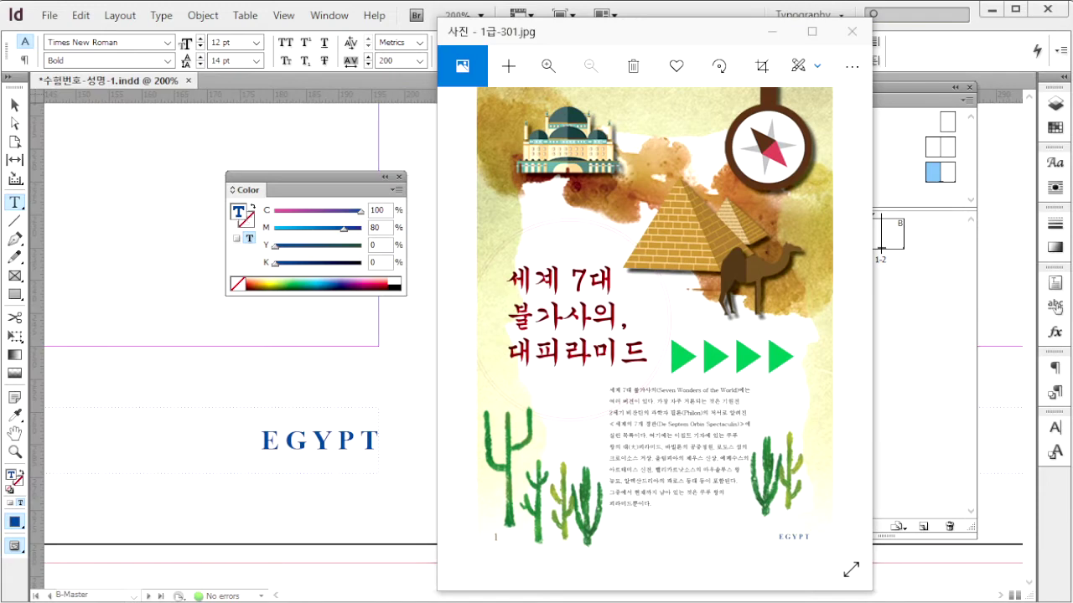
- Examine the font, style, size, leading, tracking and CMYK colour of the EGYPT footer text on B-Master
click(268, 442)
drag(262, 442, 379, 443)
click(67, 44)
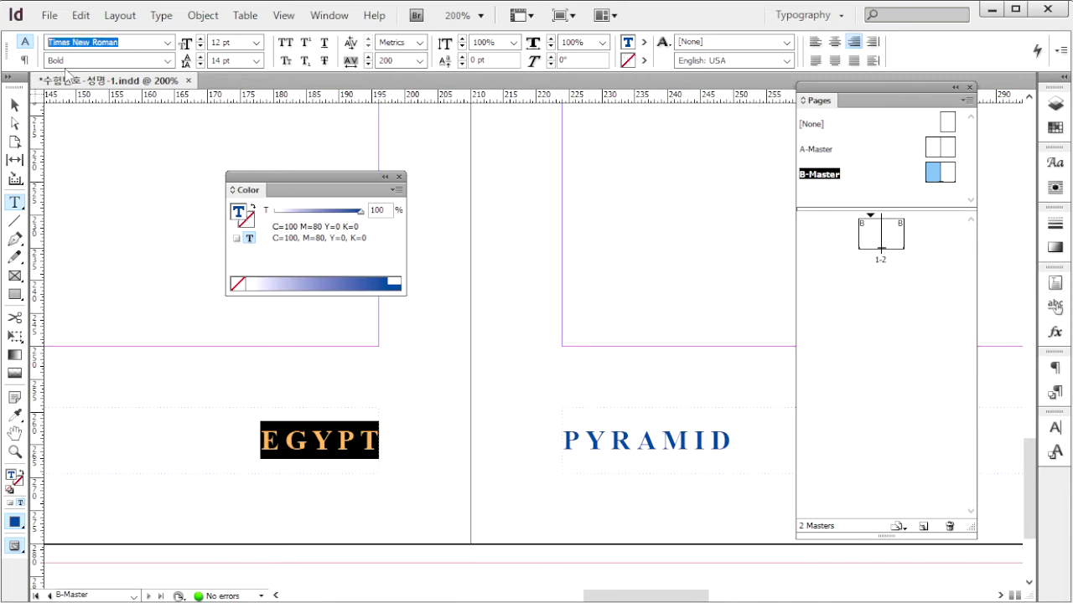
click(67, 60)
click(246, 42)
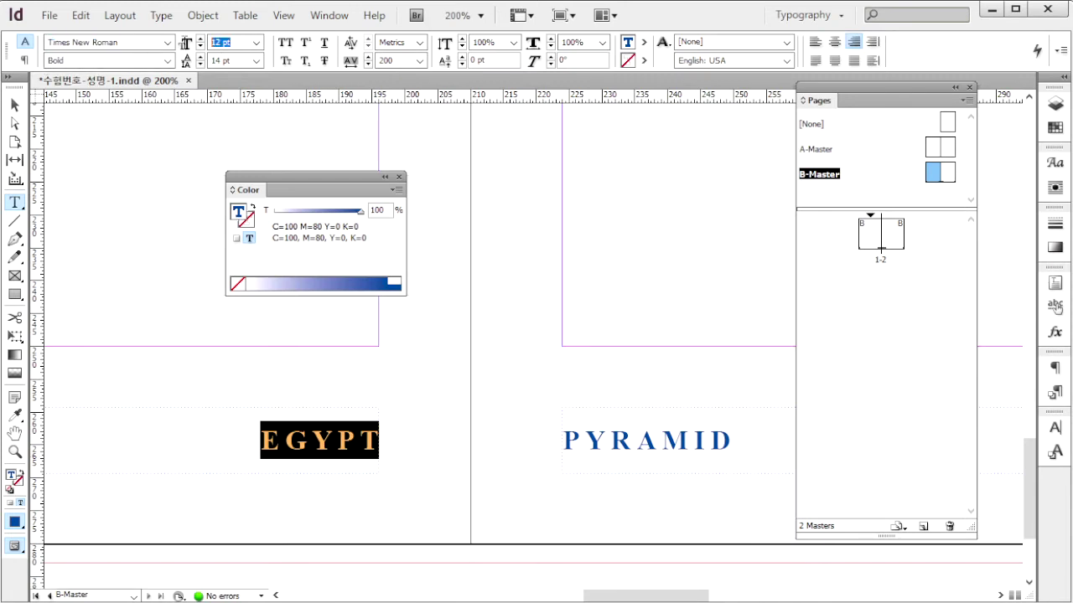
click(240, 62)
click(400, 61)
double_click(401, 60)
click(398, 190)
click(449, 240)
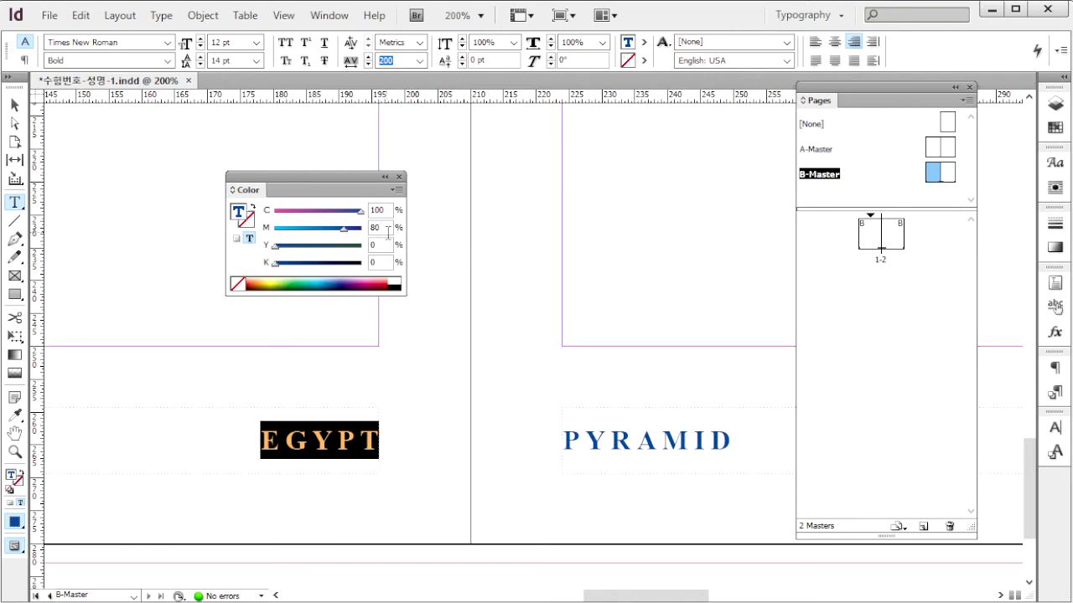
click(496, 472)
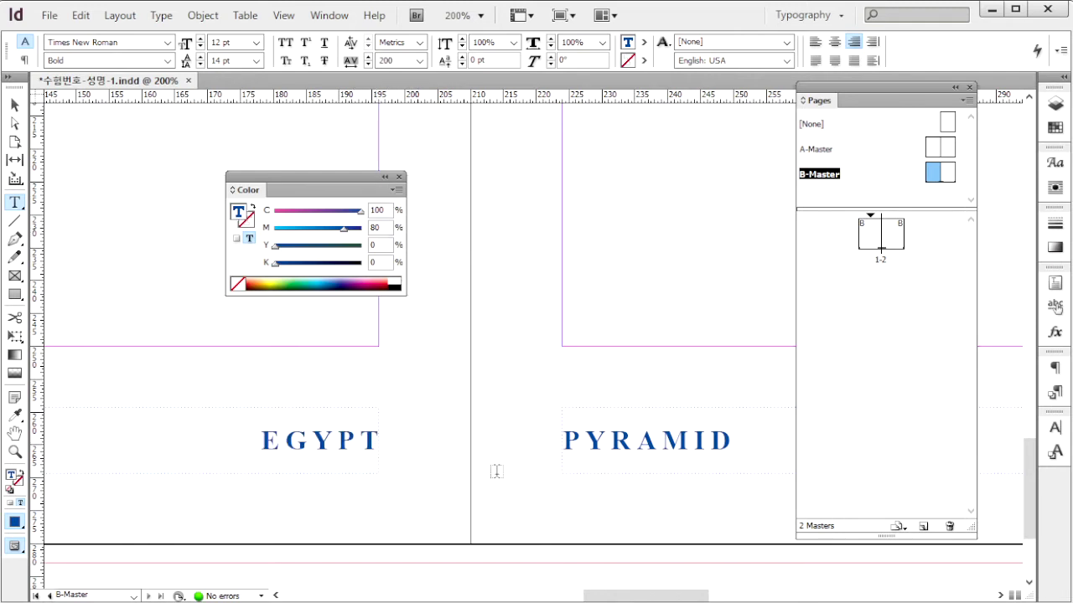
- Open page 1 of the document and check the reference images 1급-301.jpg and 1급-302.jpg in Photos
key(alt+Tab)
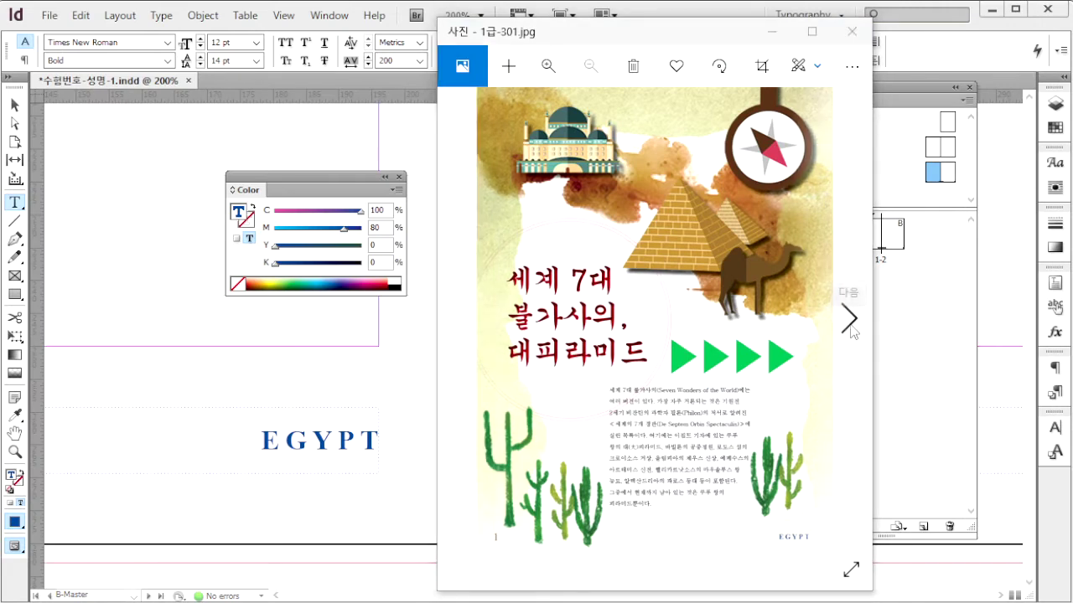
click(849, 320)
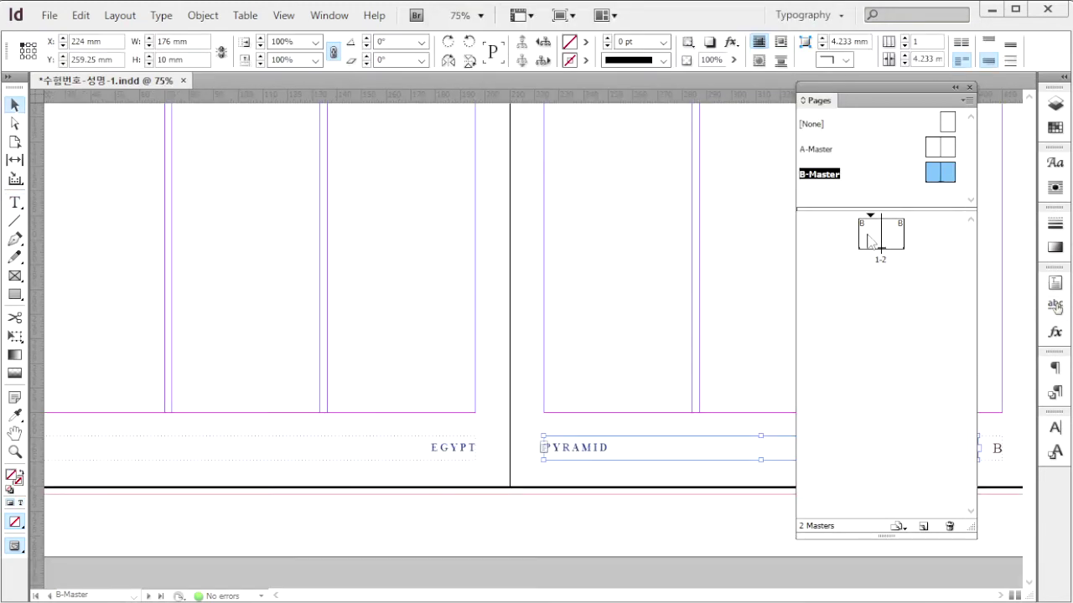
double_click(870, 242)
key(alt+Tab)
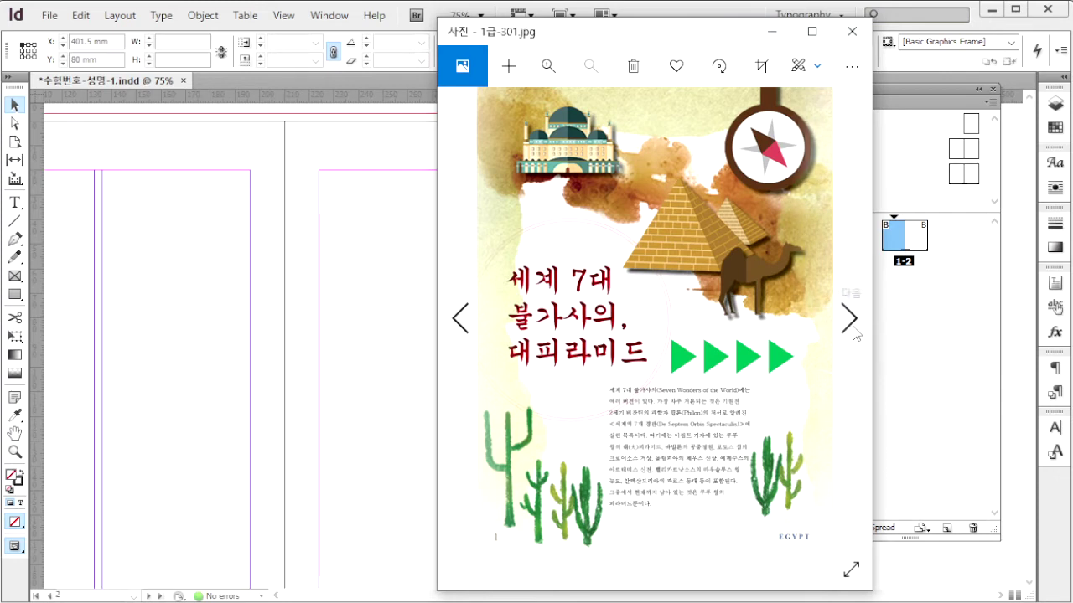
click(853, 331)
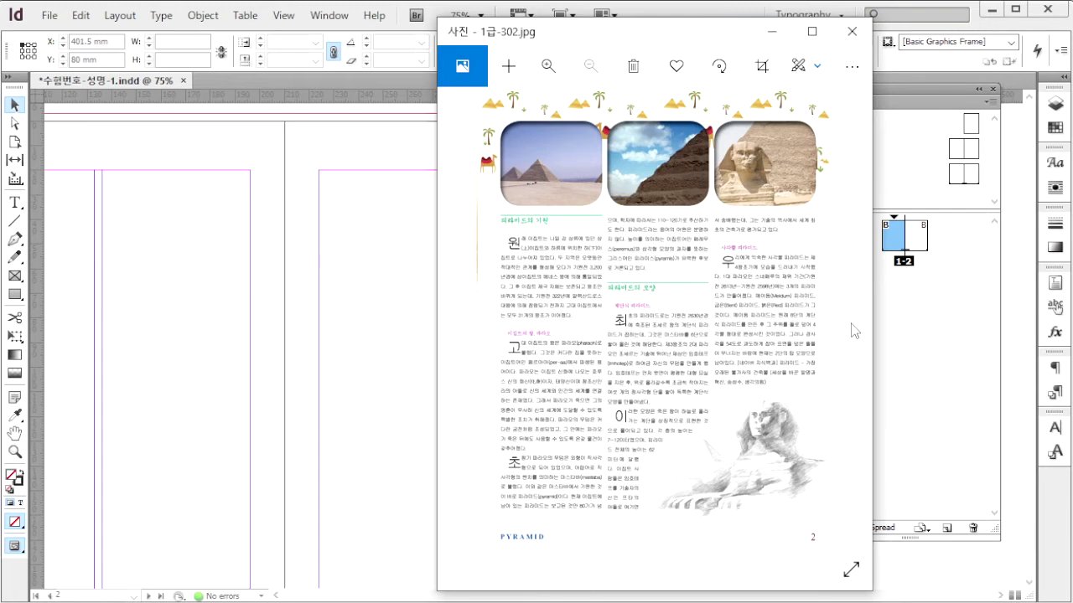
- Return to InDesign and place 1급-14.ai across the upper part of page 2 at the full 210 mm page width
click(344, 337)
key(ctrl+d)
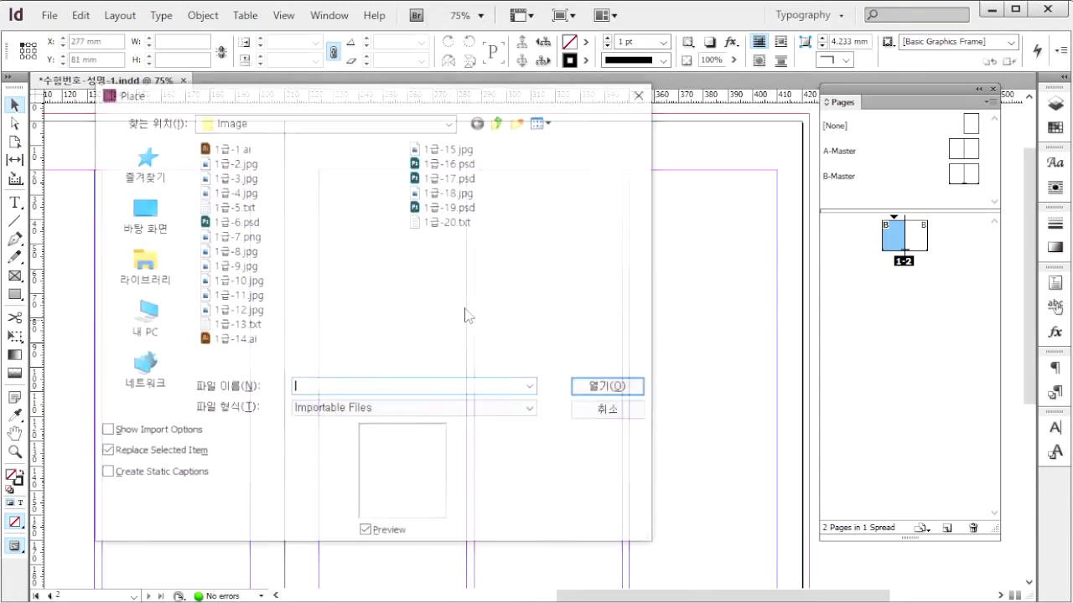
click(295, 340)
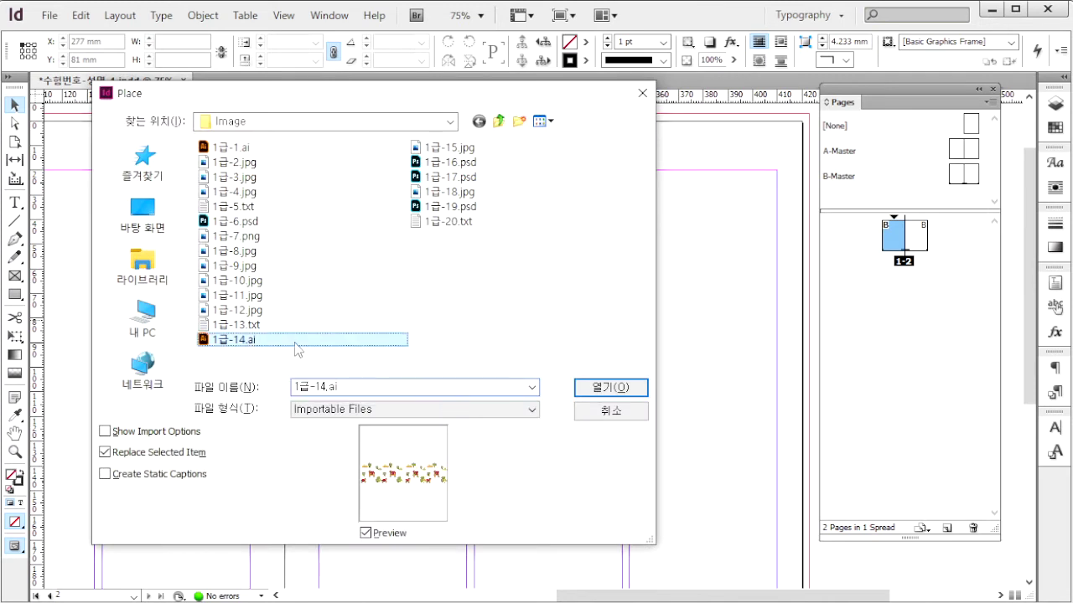
click(614, 387)
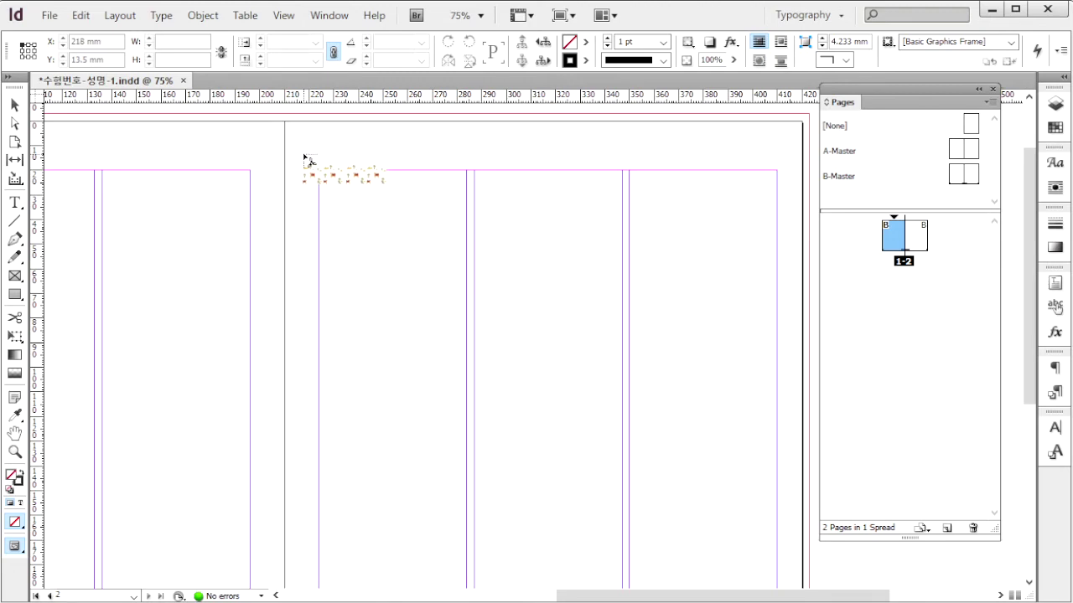
drag(285, 123, 413, 336)
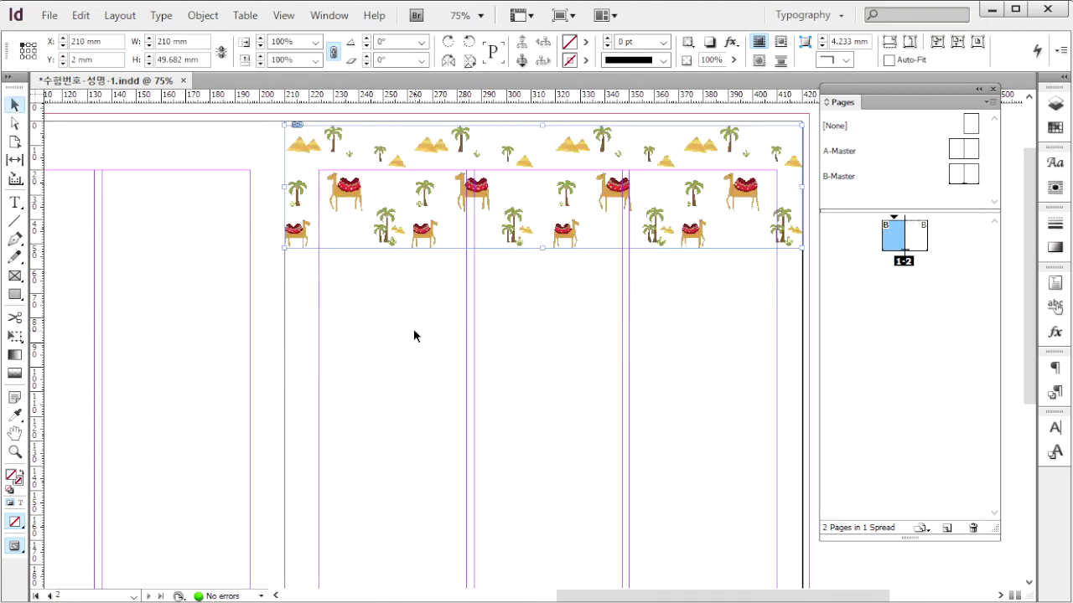
- Place 1급-16.psd on page 1 from the upper-left bleed corner to the spine, 213 mm wide
click(396, 345)
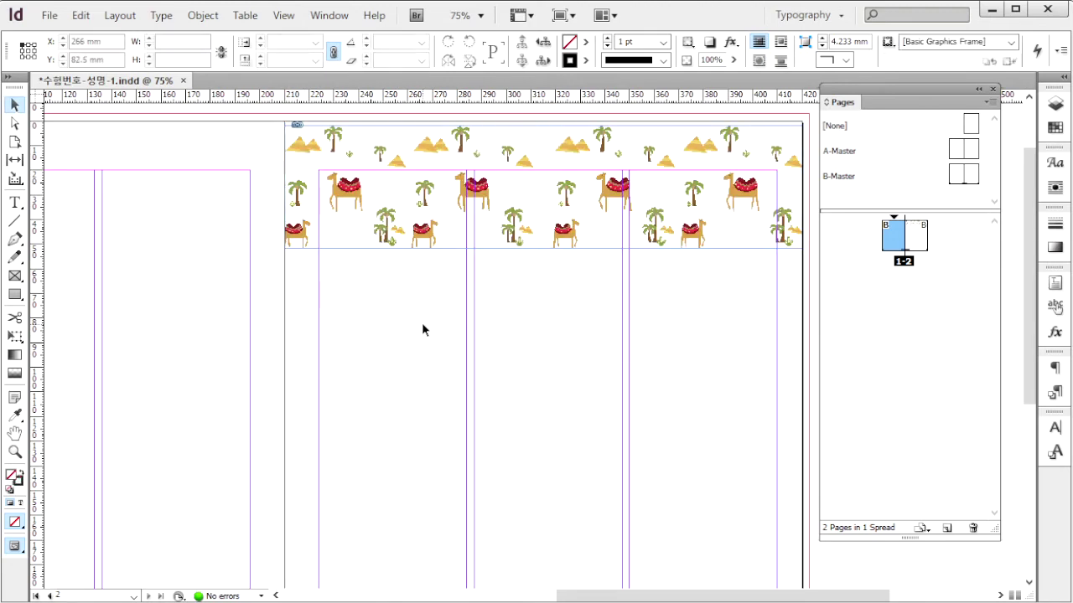
key(ctrl+d)
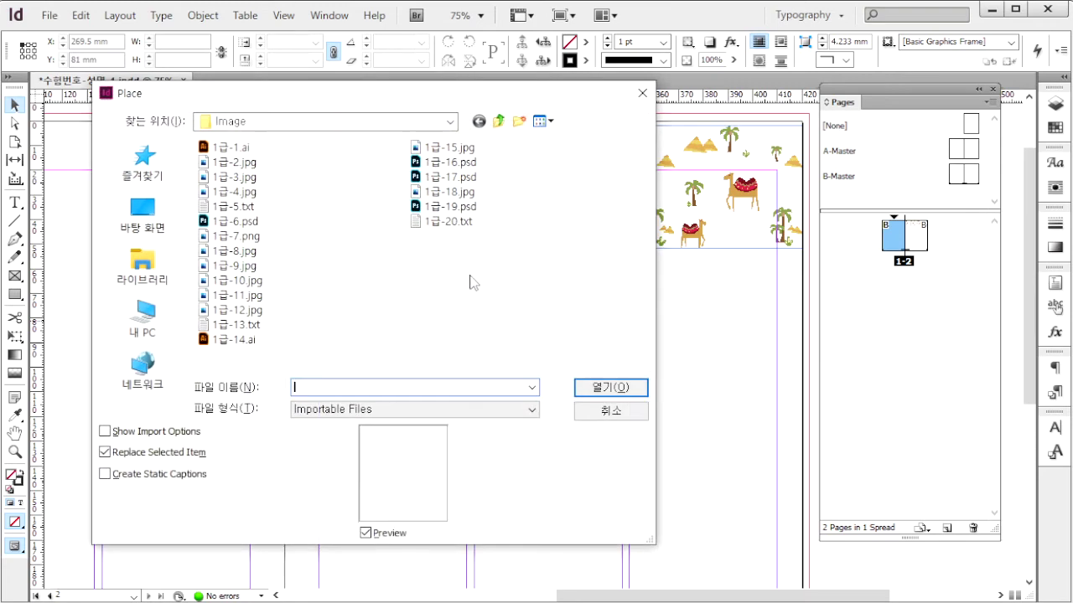
click(467, 165)
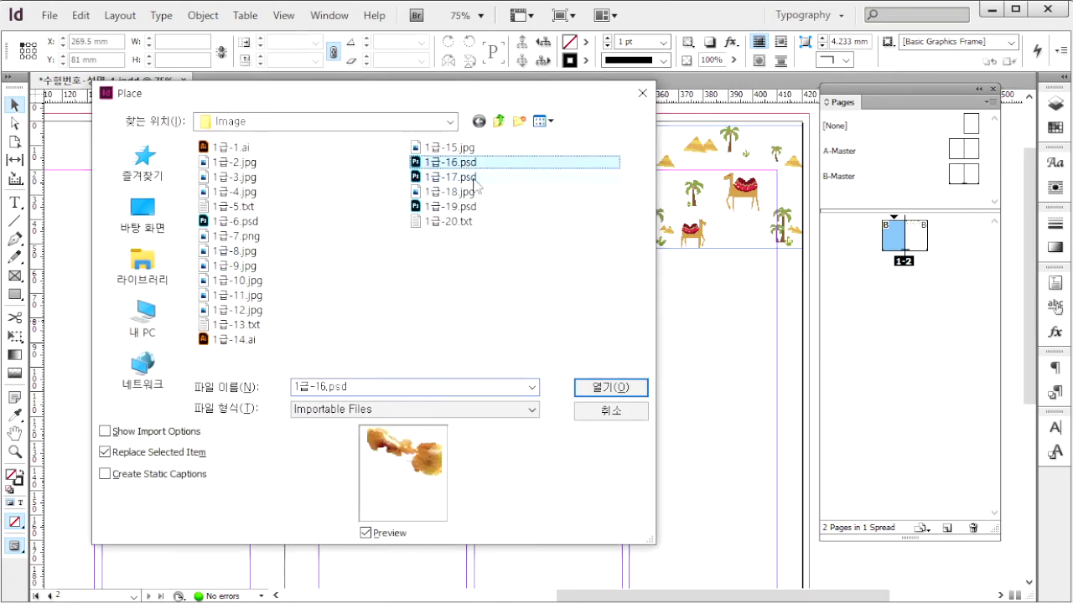
click(611, 387)
drag(270, 246, 570, 259)
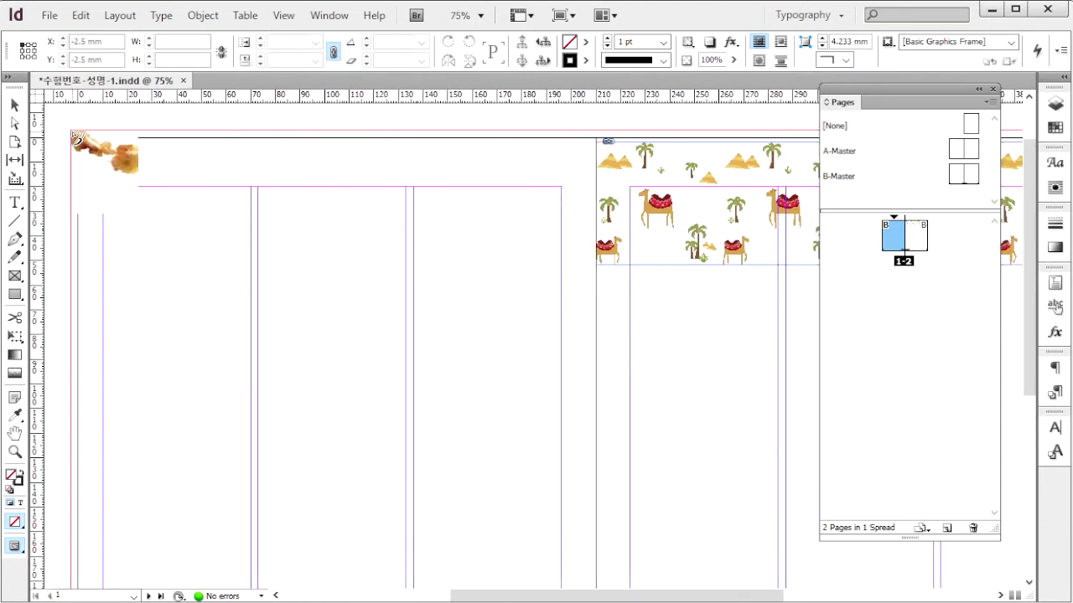
drag(74, 137, 597, 432)
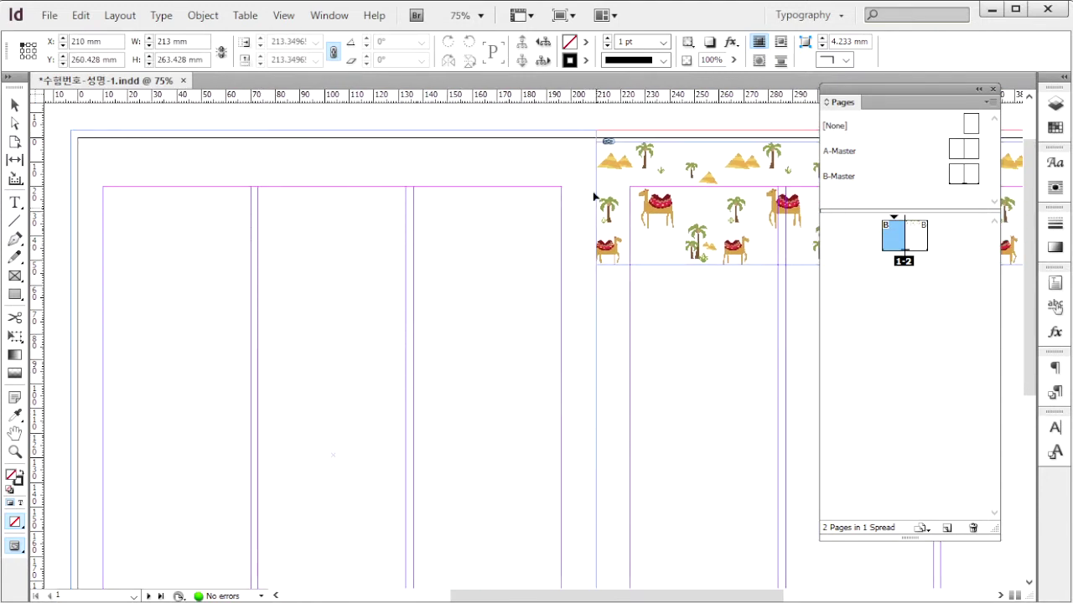
- Hide the link badges on the placed graphics
click(296, 19)
mouse_move(408, 320)
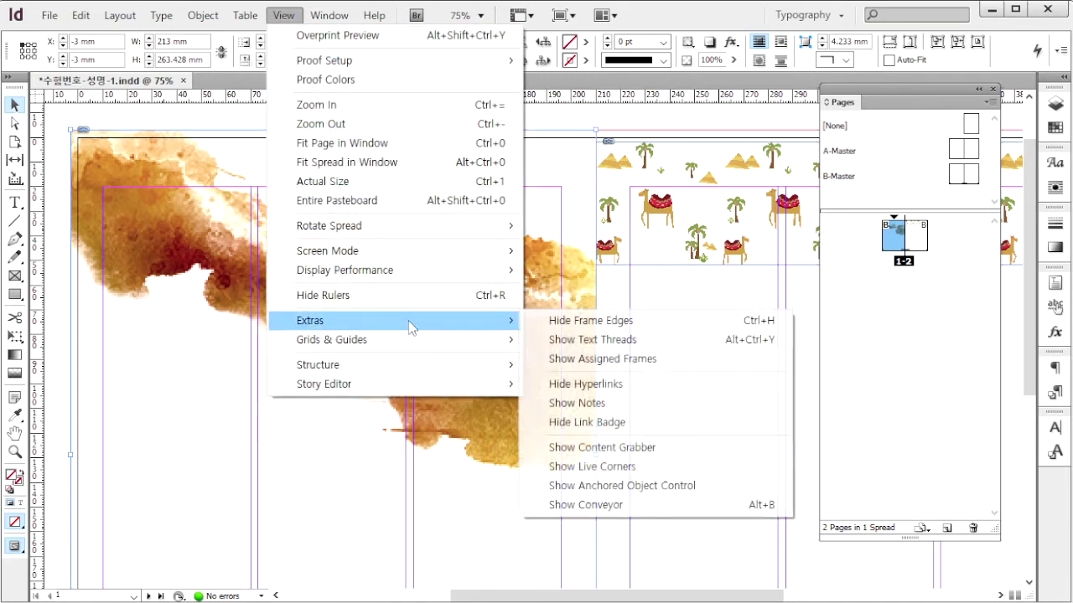
click(607, 423)
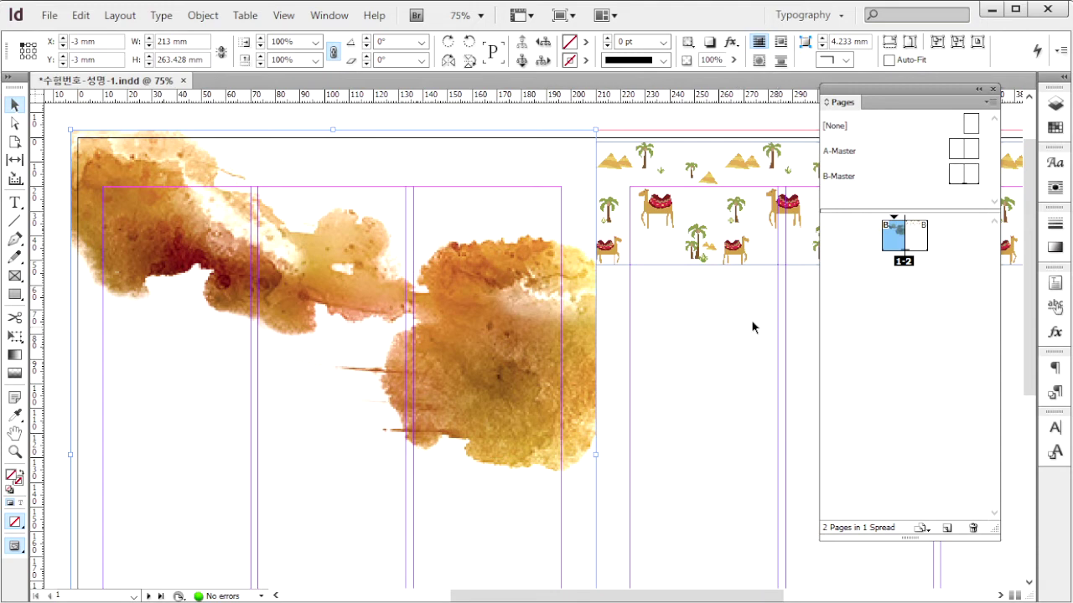
- Place 1급-17.psd on page 1 from the upper-left bleed corner, about 199 mm wide
click(683, 340)
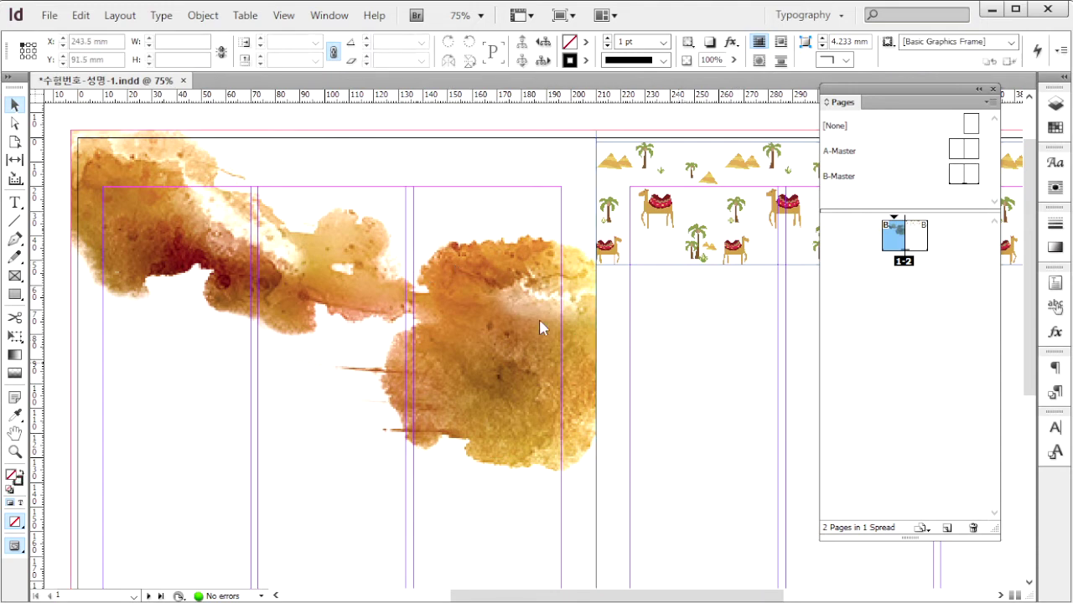
key(ctrl+d)
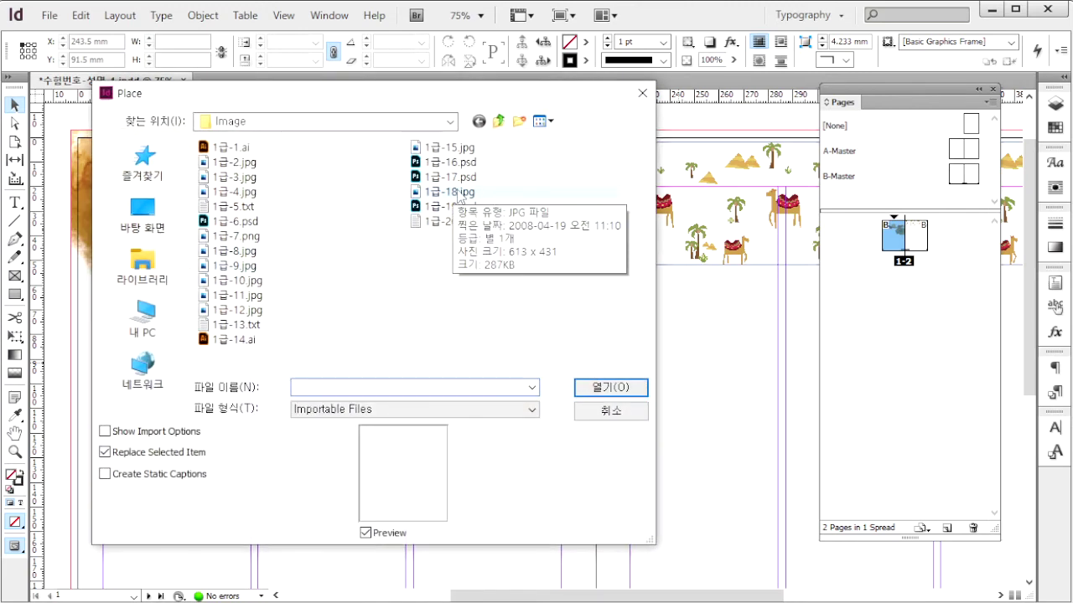
click(450, 177)
click(605, 386)
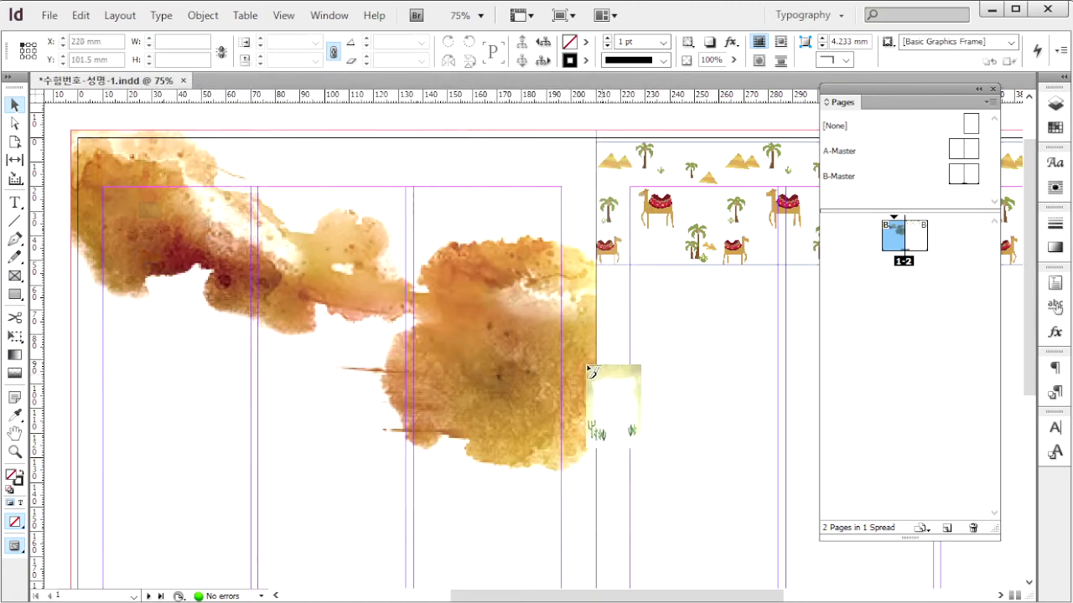
click(480, 15)
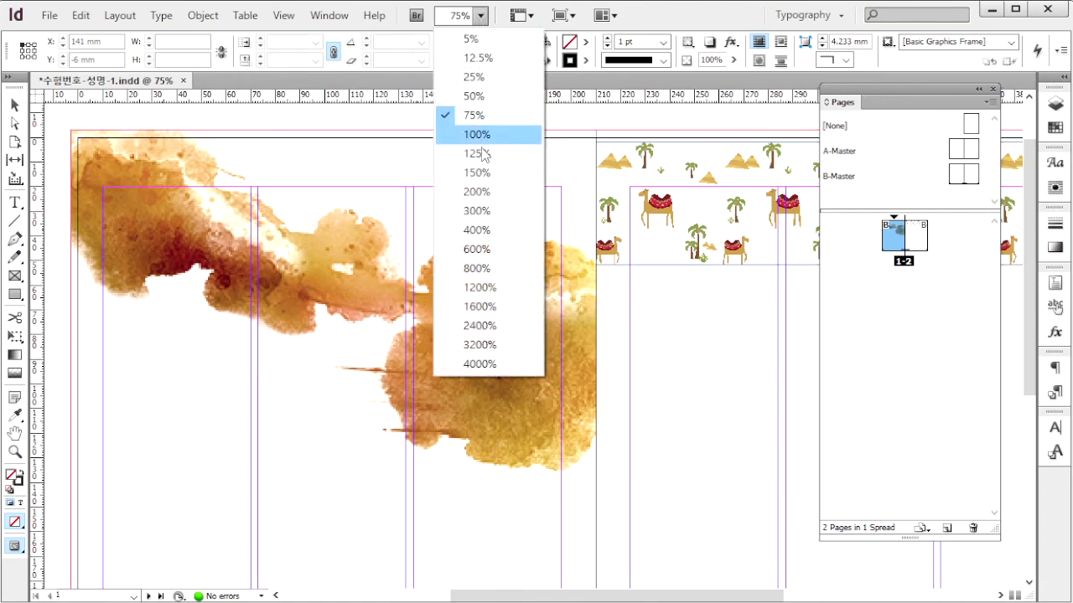
click(478, 95)
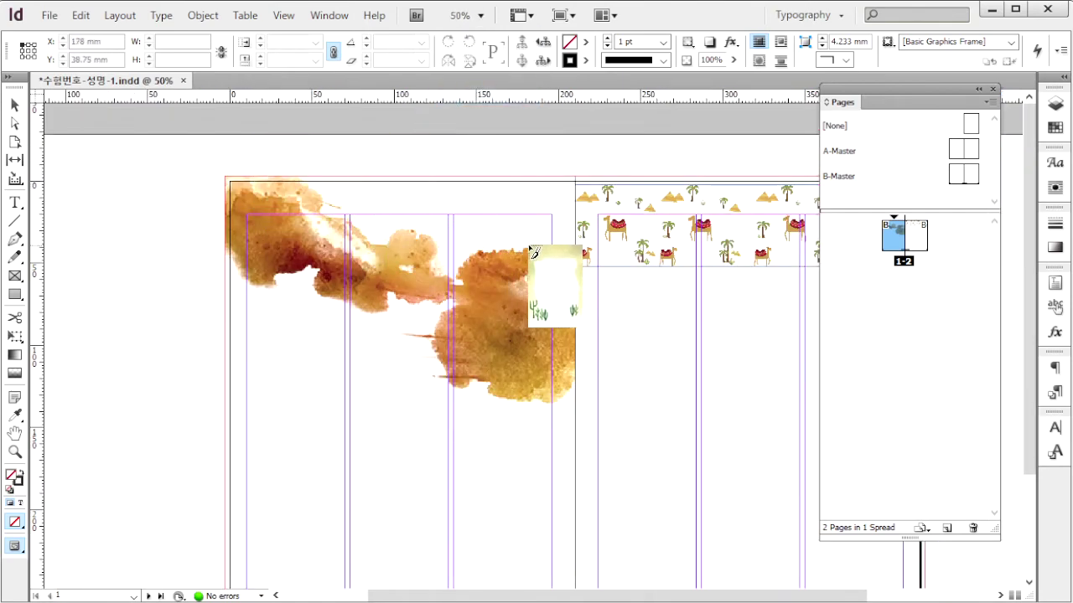
drag(632, 290, 511, 243)
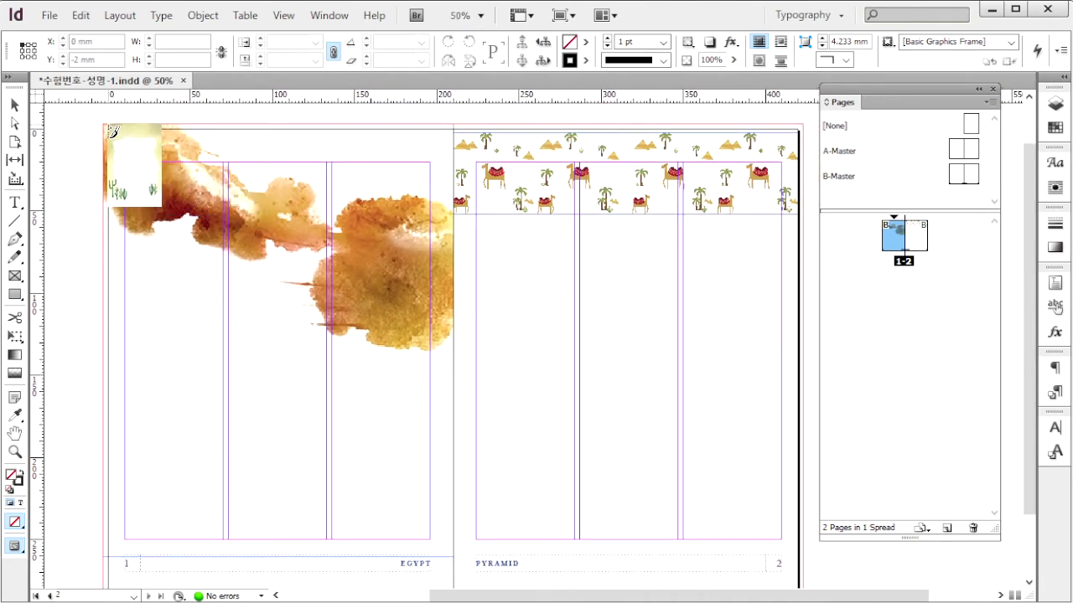
drag(112, 131, 429, 542)
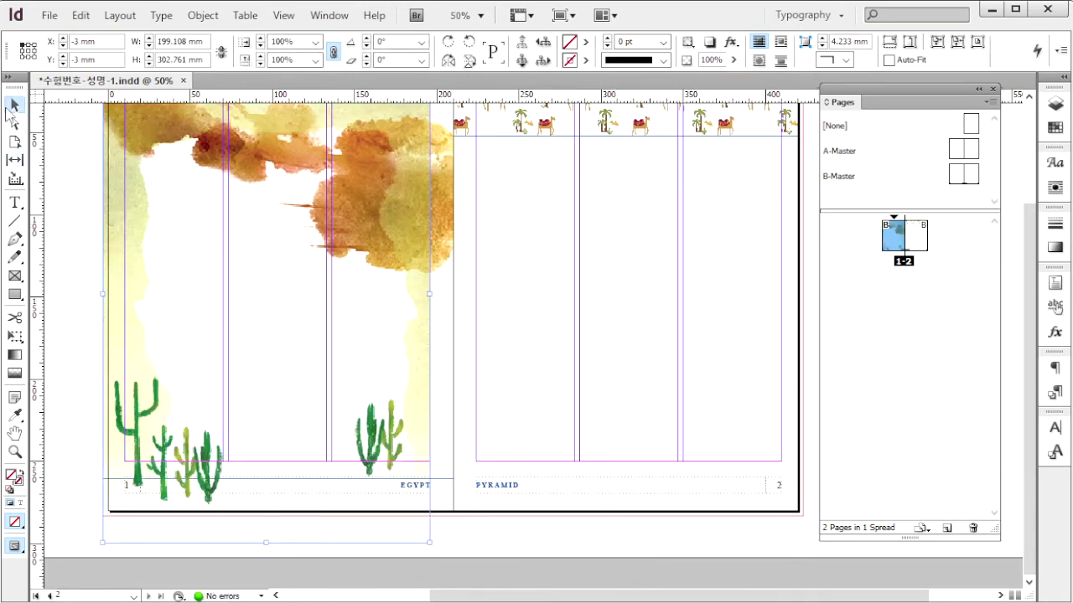
- Resize the cactus background's frame to 213 × 286 mm to reach the spine and lower bleed, and fill the frame proportionally
drag(429, 293, 453, 295)
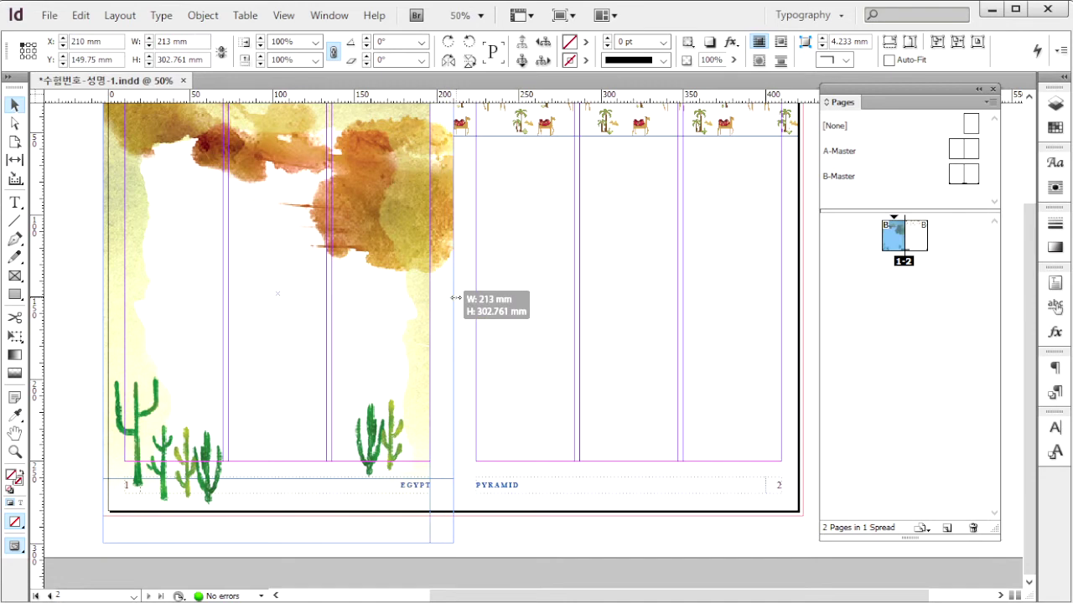
drag(276, 544, 276, 515)
scroll(319, 431, up, 1)
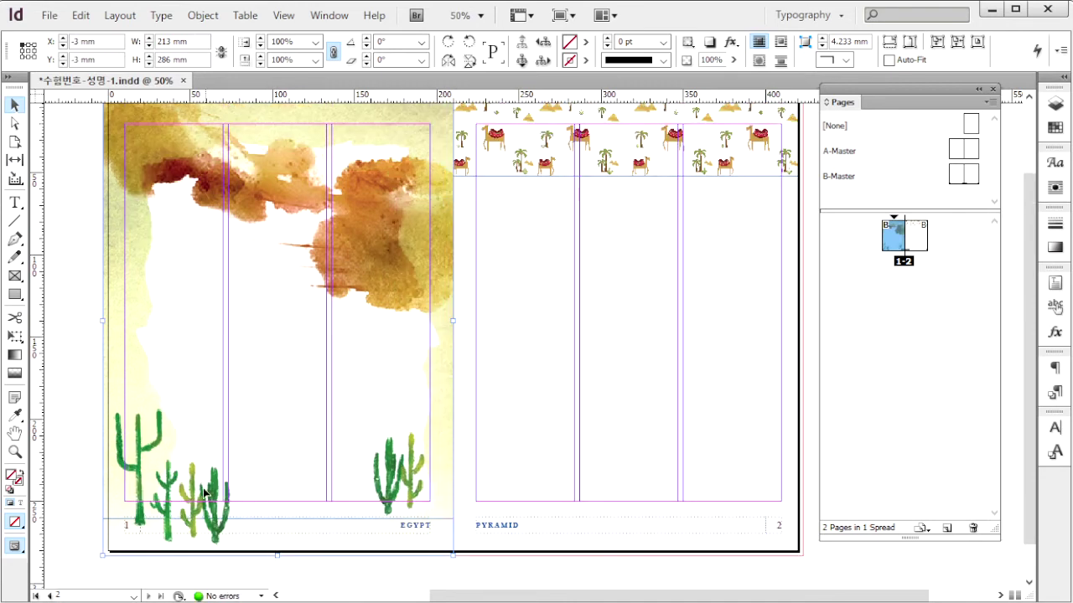
right_click(122, 537)
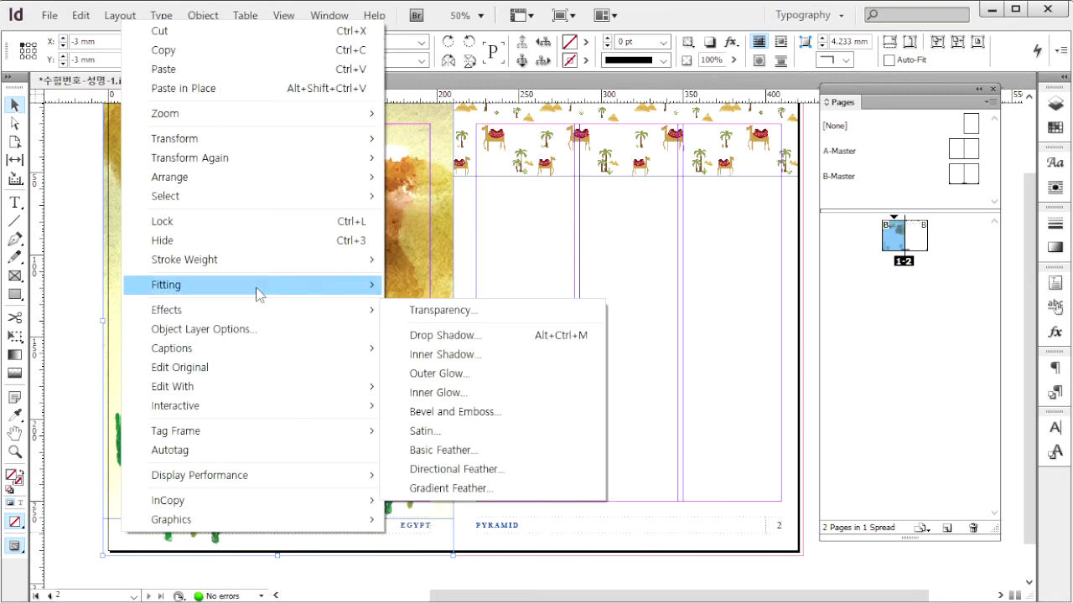
mouse_move(342, 288)
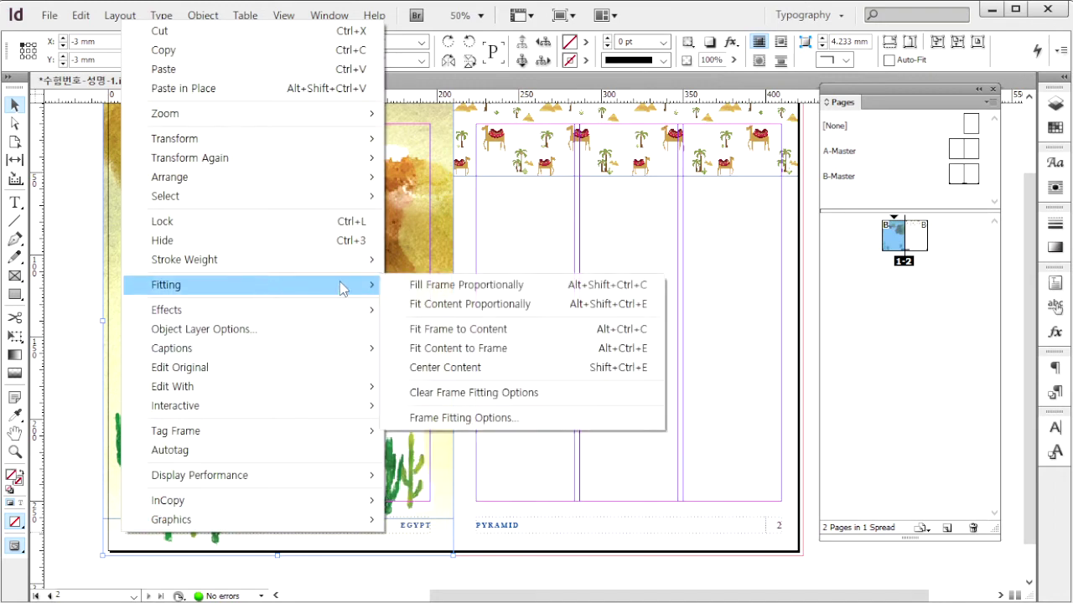
click(459, 286)
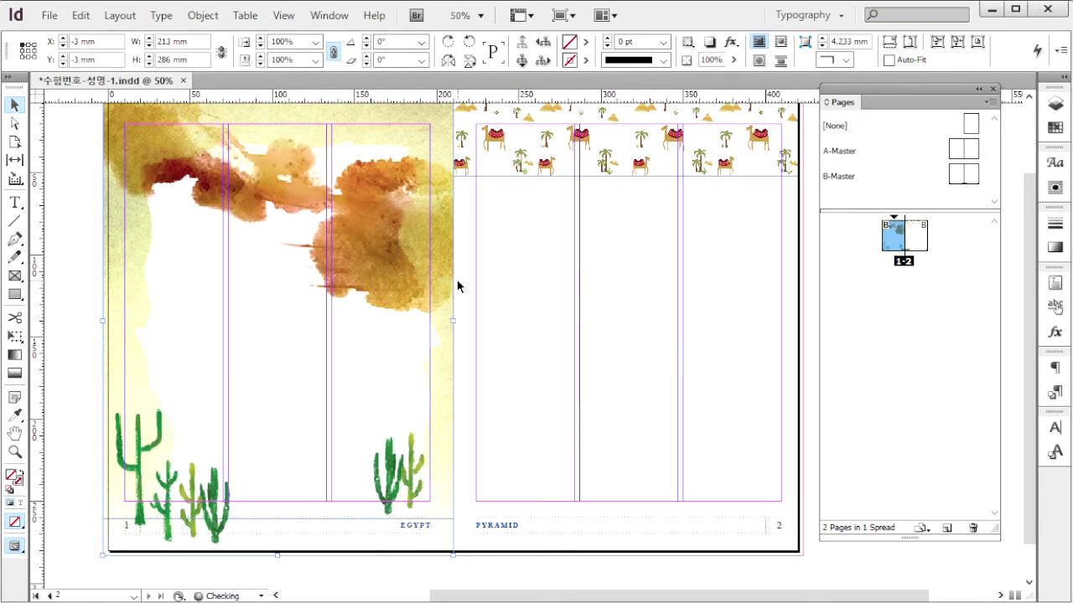
scroll(440, 385, up, 3)
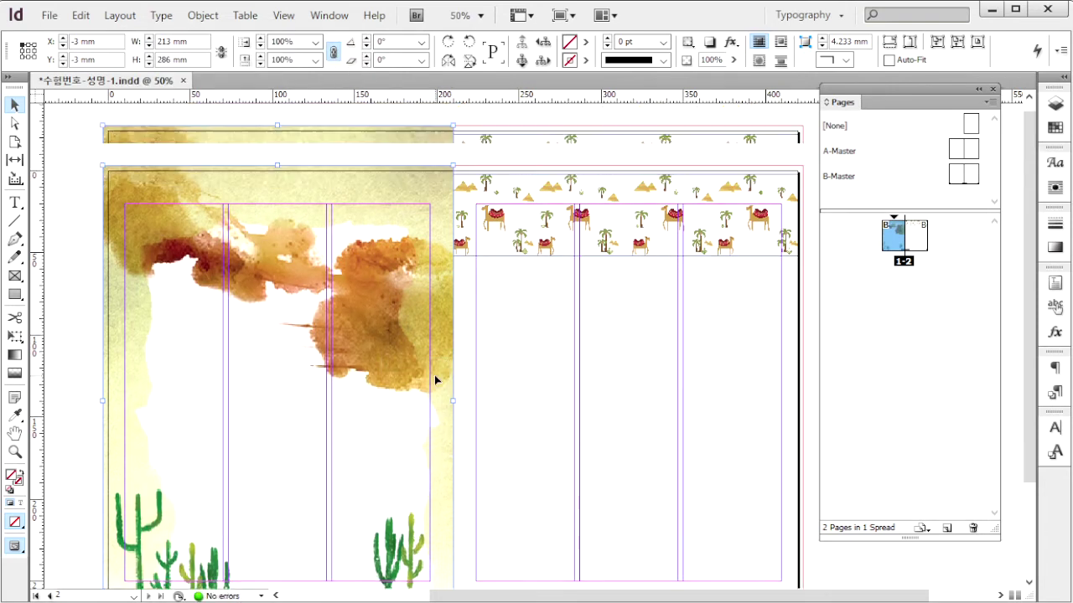
- Switch to Photos to check the page 1 reference image 1급-301.jpg, and return to InDesign
key(alt+Tab)
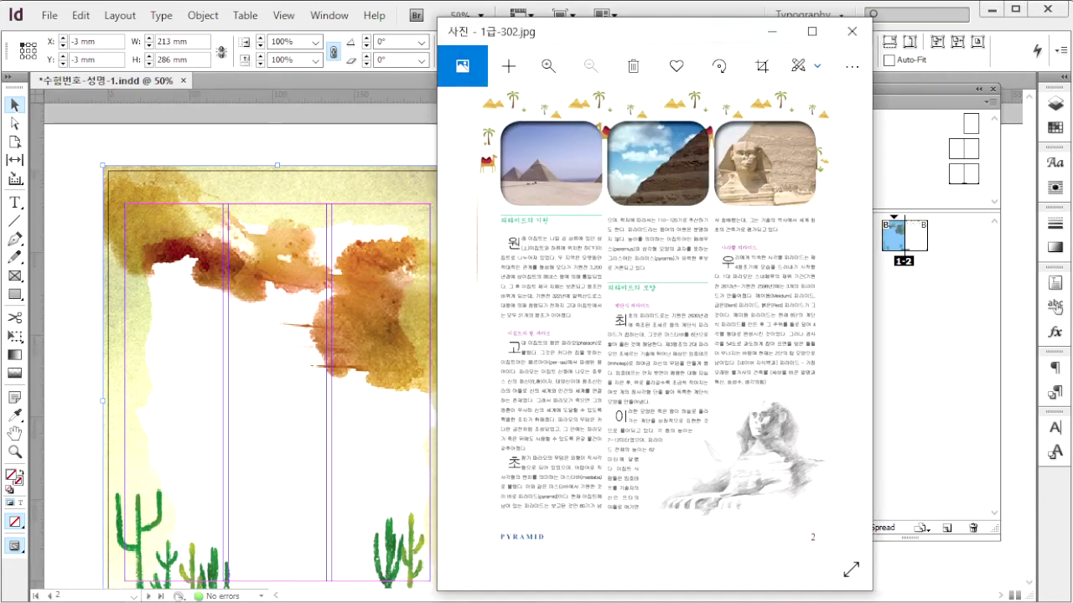
click(463, 324)
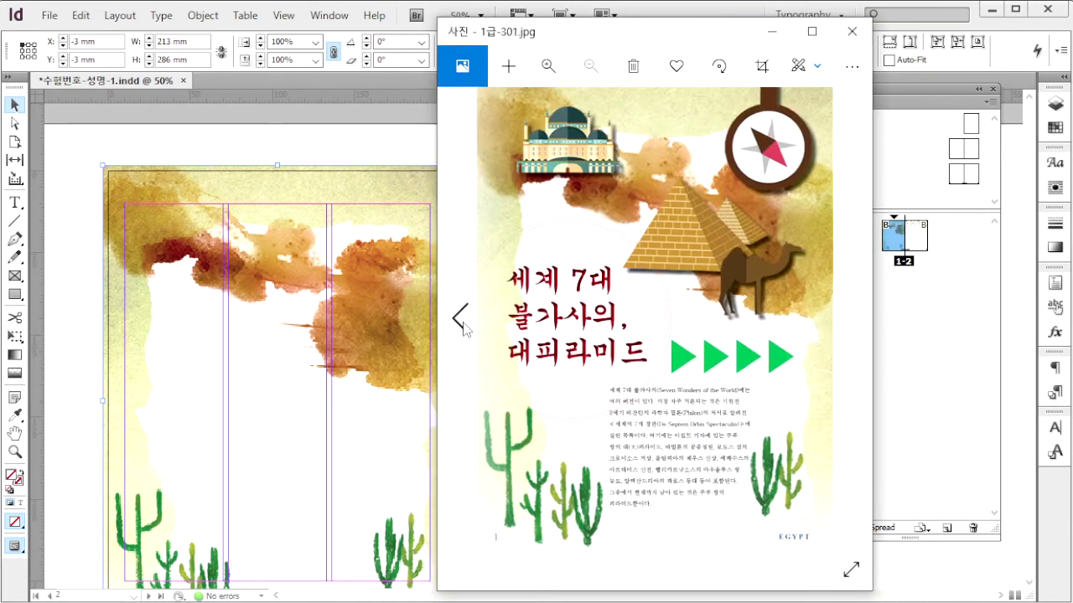
click(308, 176)
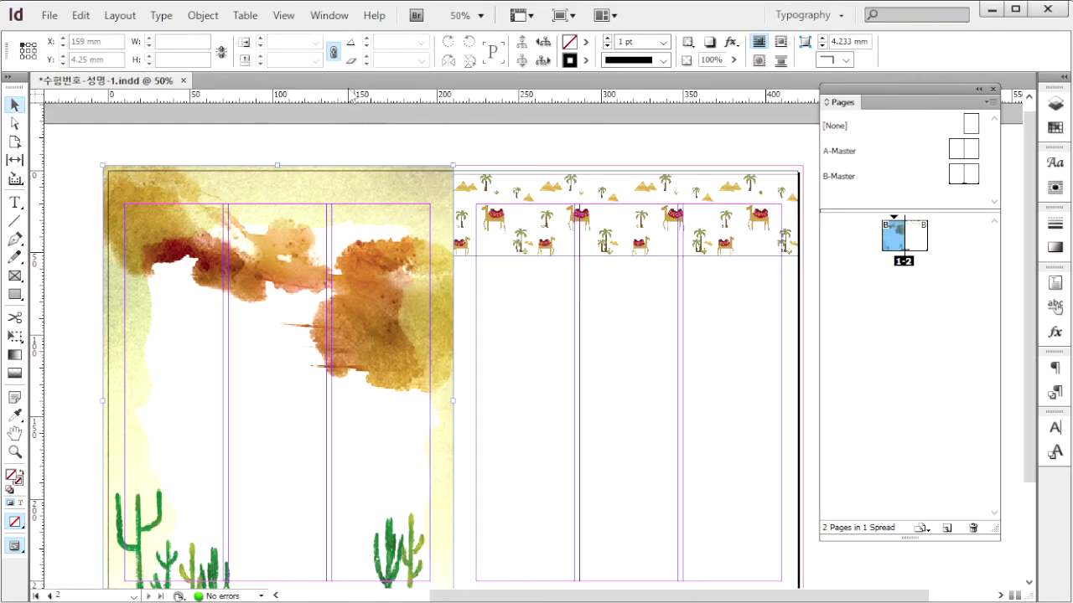
- Send the cactus background on page 1 to the back, behind the watercolour image, and deselect it
click(202, 16)
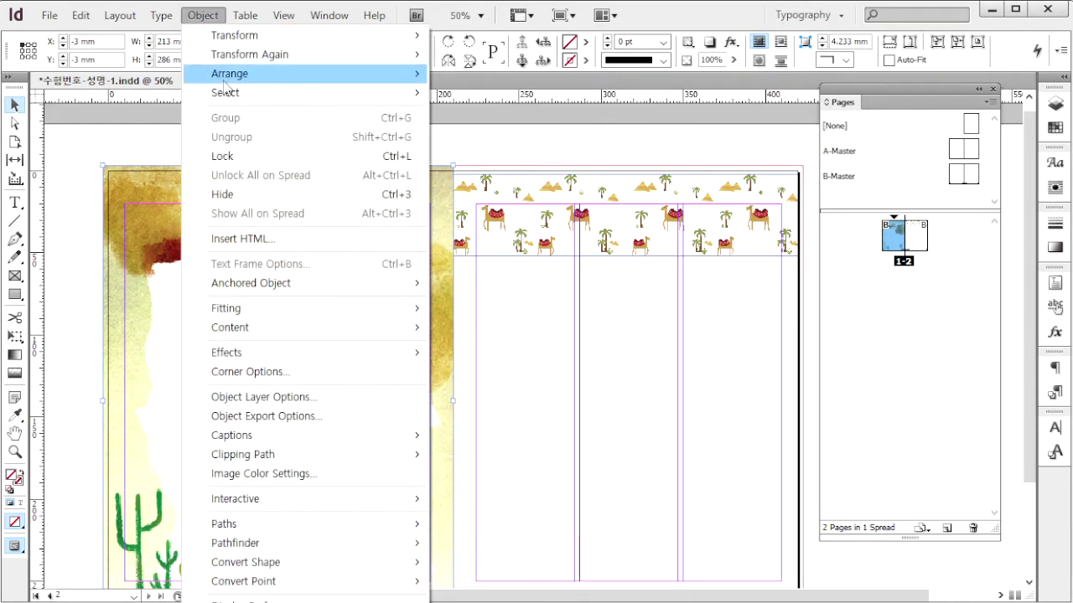
mouse_move(367, 78)
click(486, 132)
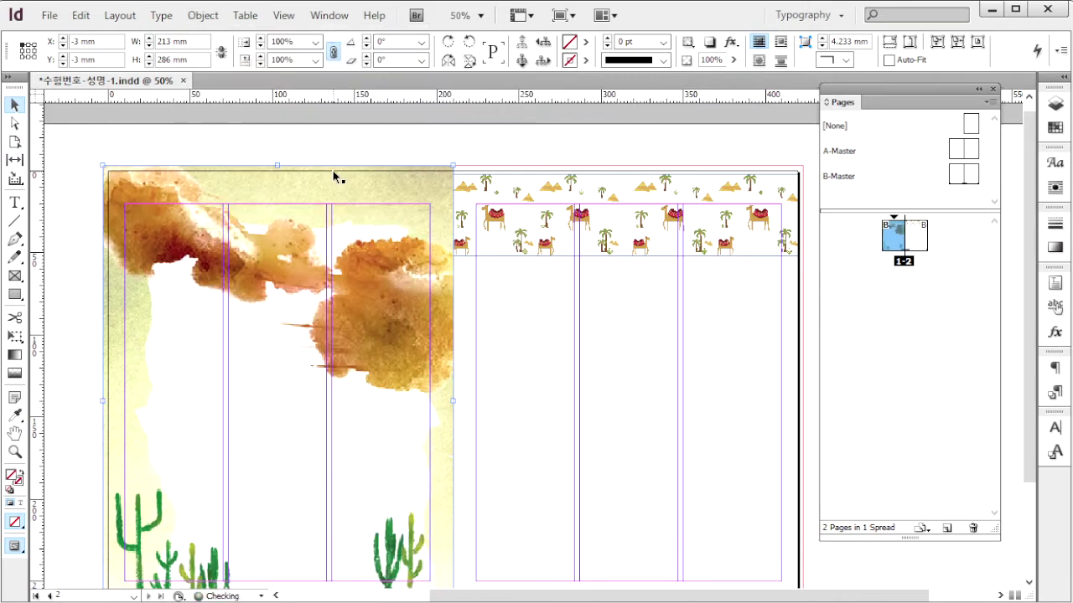
scroll(285, 356, down, 1)
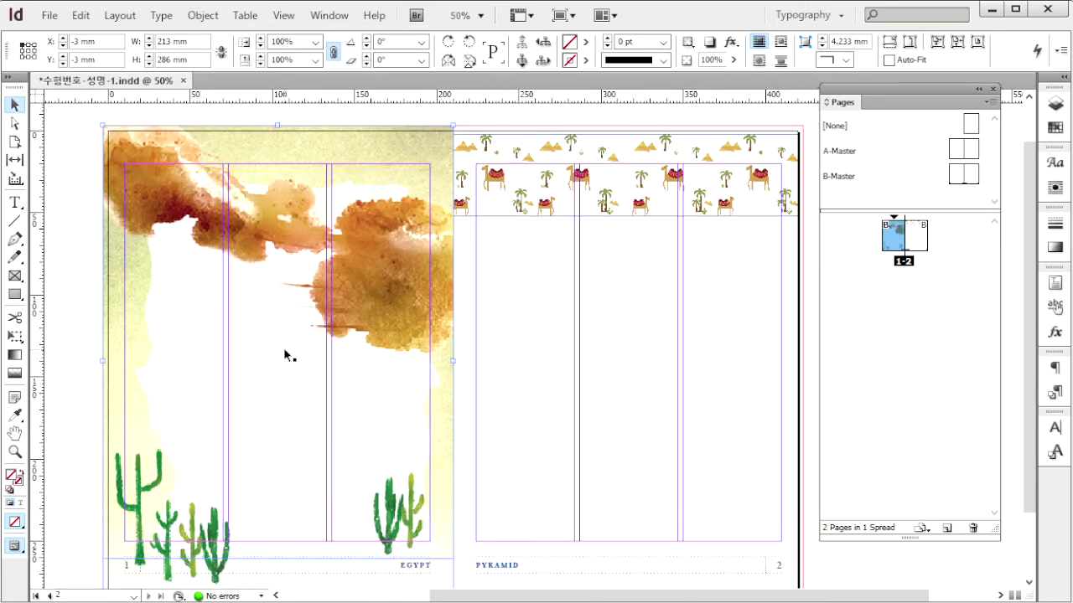
click(72, 306)
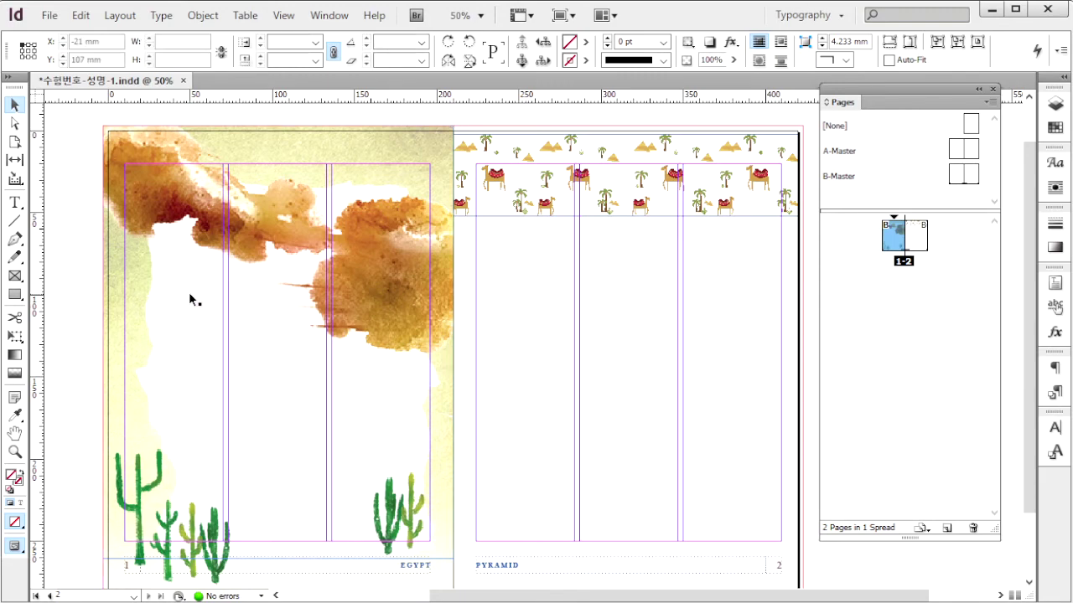
- Place 1급-15.jpg on the lower part of page 2, 158 mm wide, and move it up to about X 251 mm, Y 154 mm
drag(329, 304, 291, 299)
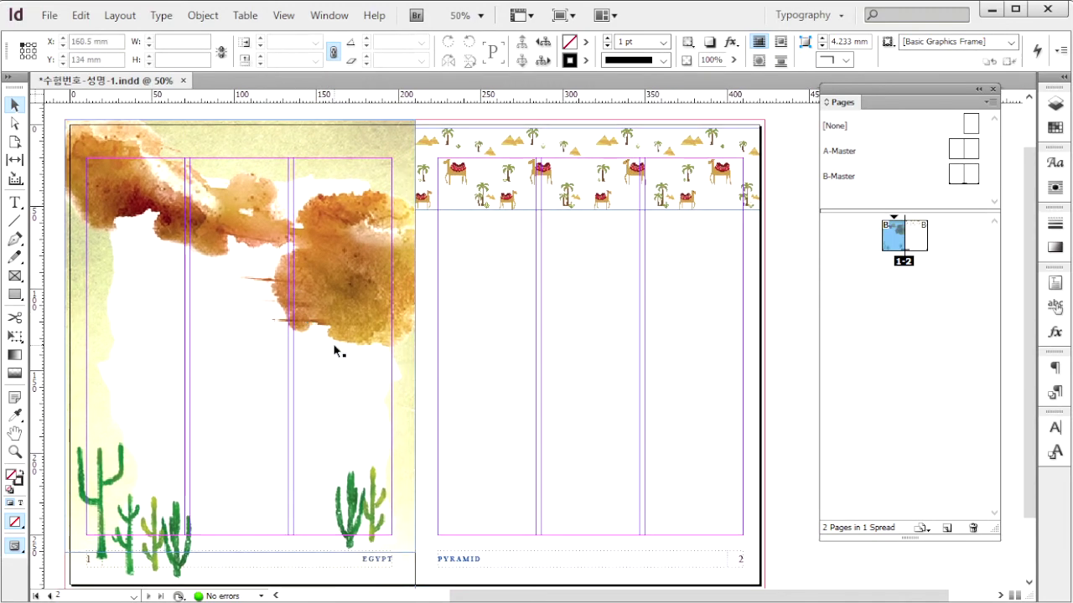
key(ctrl+d)
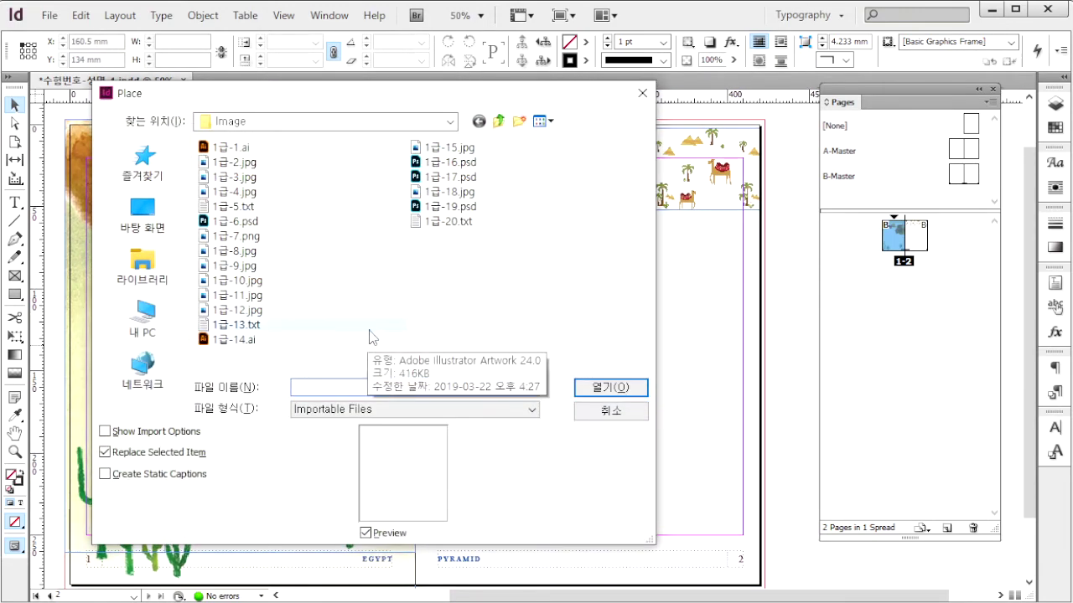
click(449, 147)
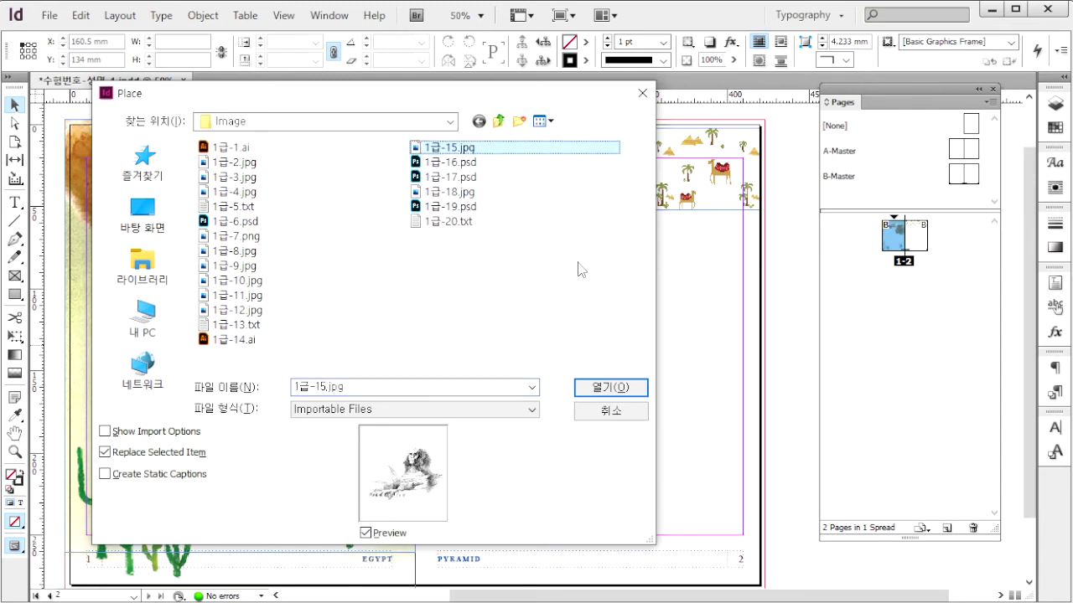
click(627, 389)
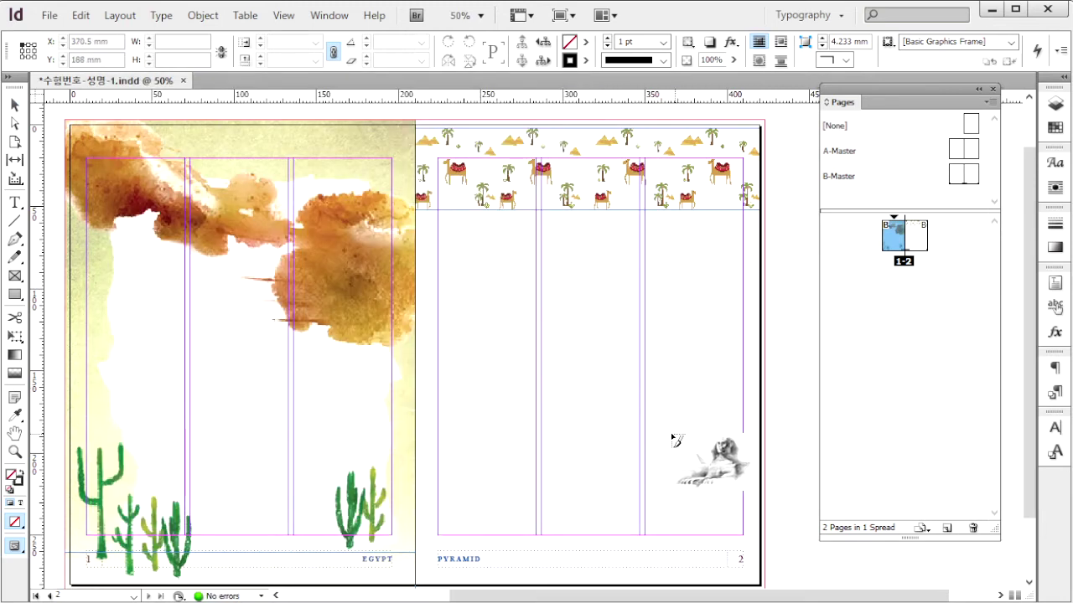
drag(484, 421, 743, 539)
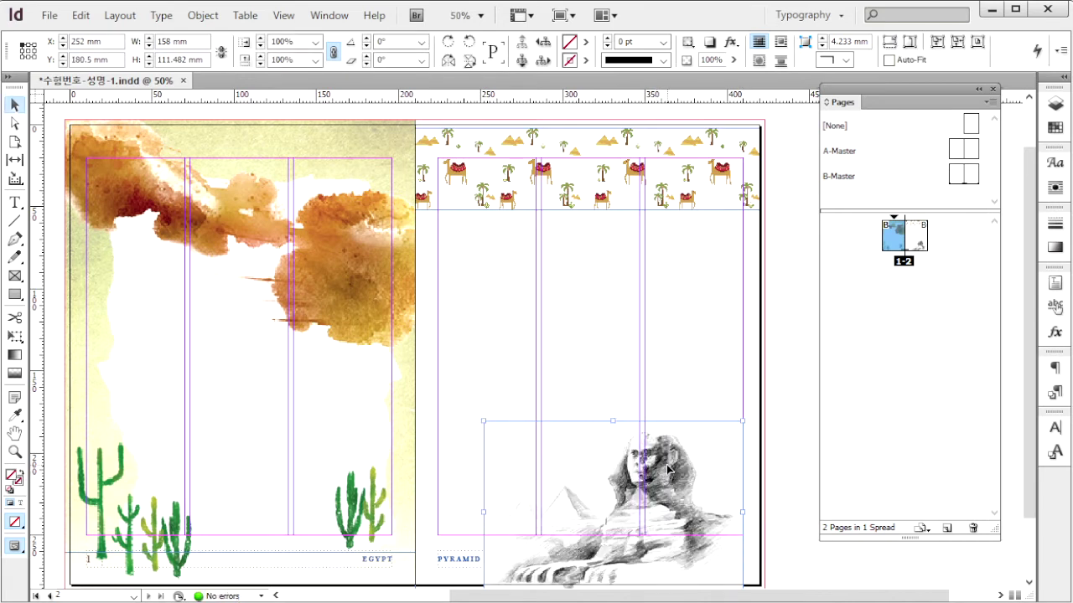
drag(668, 489, 672, 448)
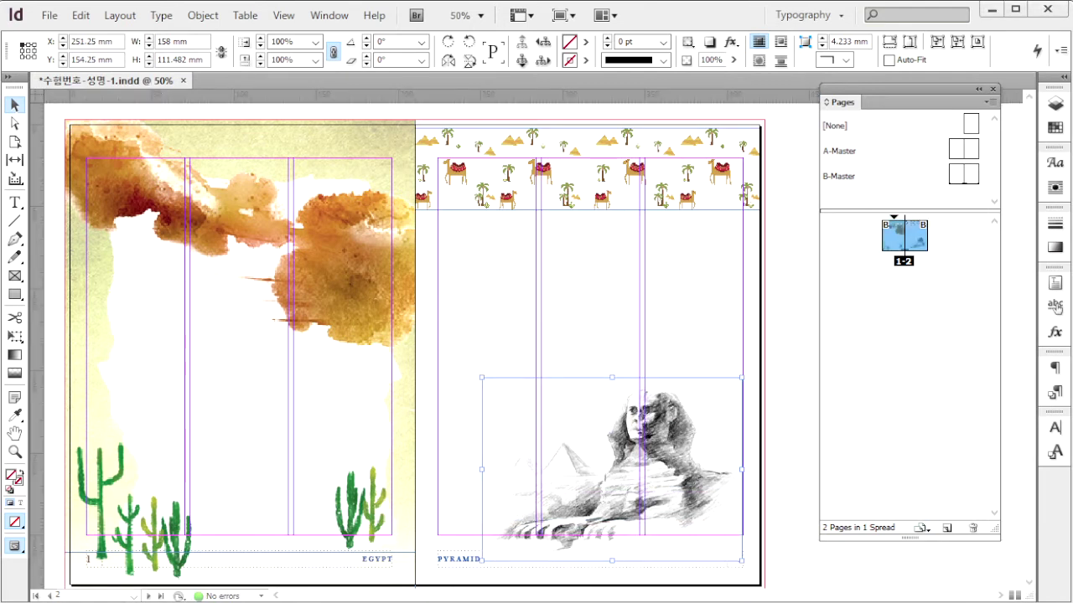
- Switch to Photos to check the sphinx's size and position in 1급-302.jpg, and return to InDesign
key(alt+Tab)
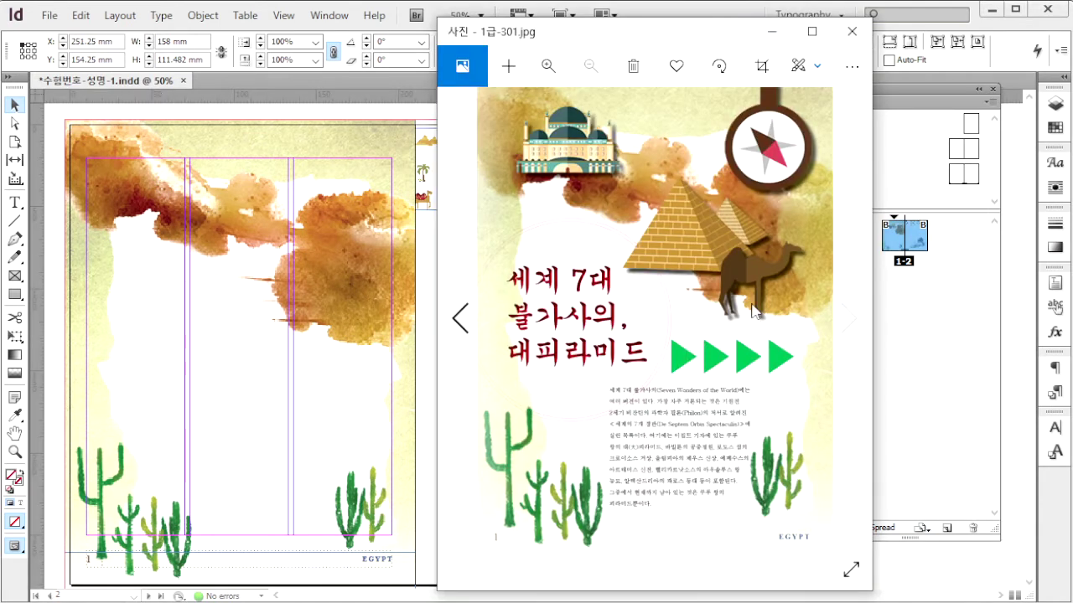
click(848, 326)
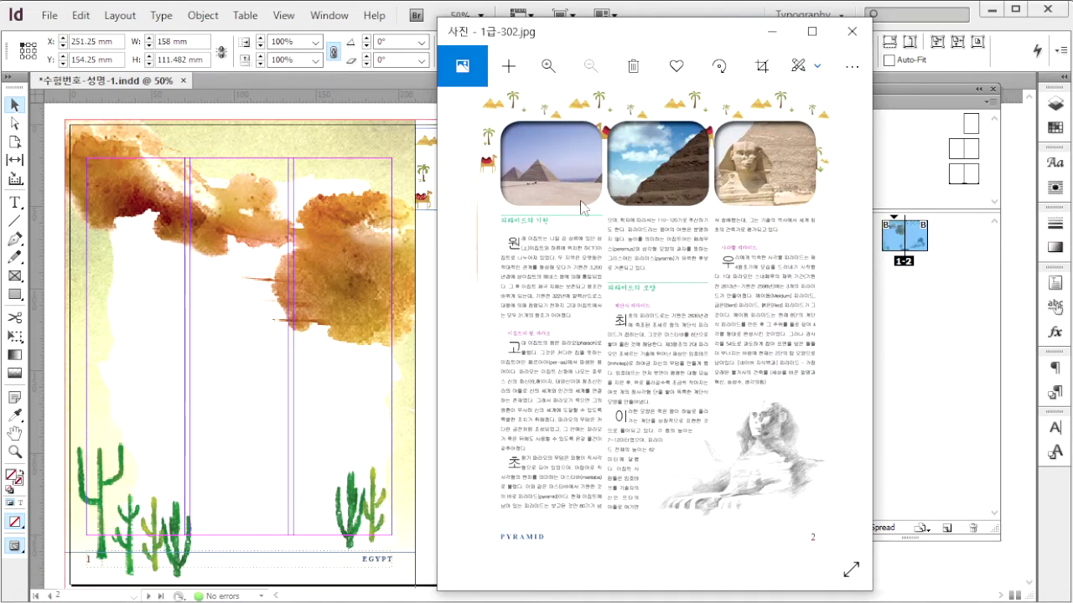
click(702, 12)
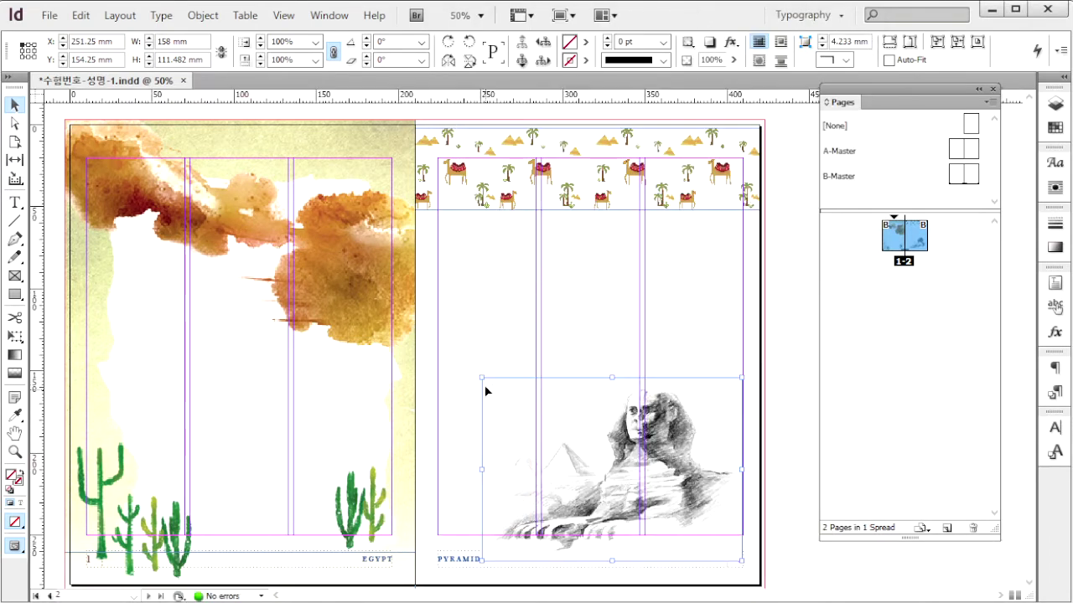
- Crop the sphinx frame on page 2 to about 111 × 80 mm, comparing it with 1급-302.jpg in Photos
drag(482, 378, 536, 400)
key(alt+Tab)
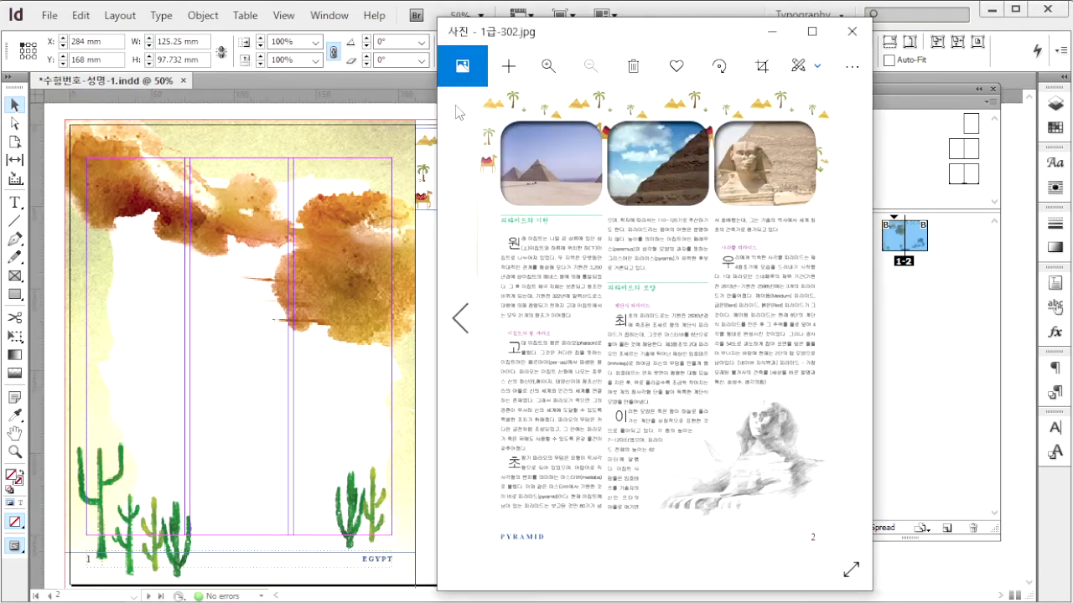
click(686, 10)
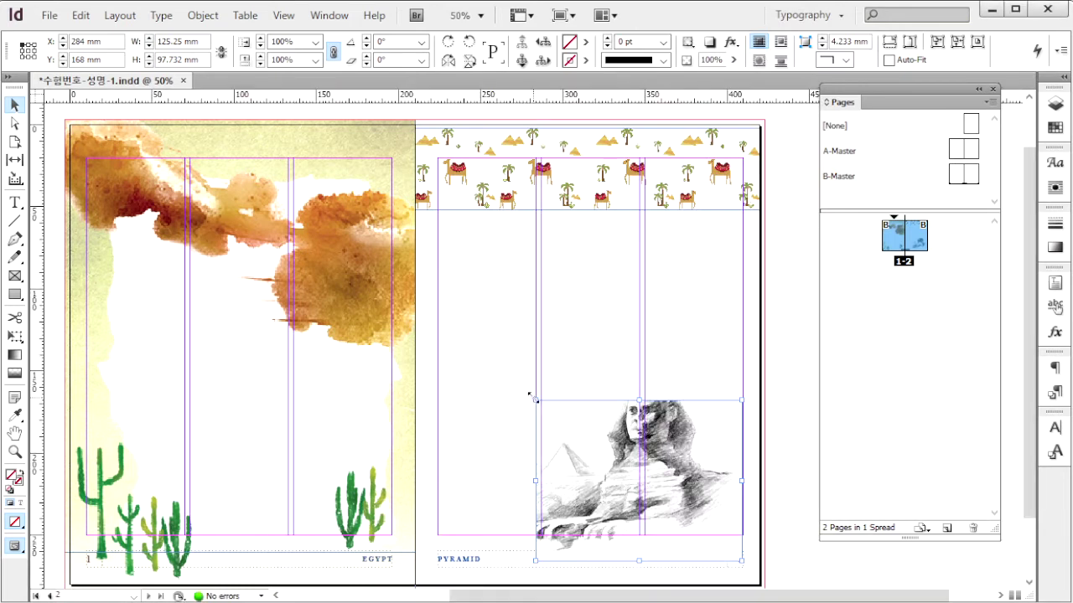
drag(535, 398, 556, 416)
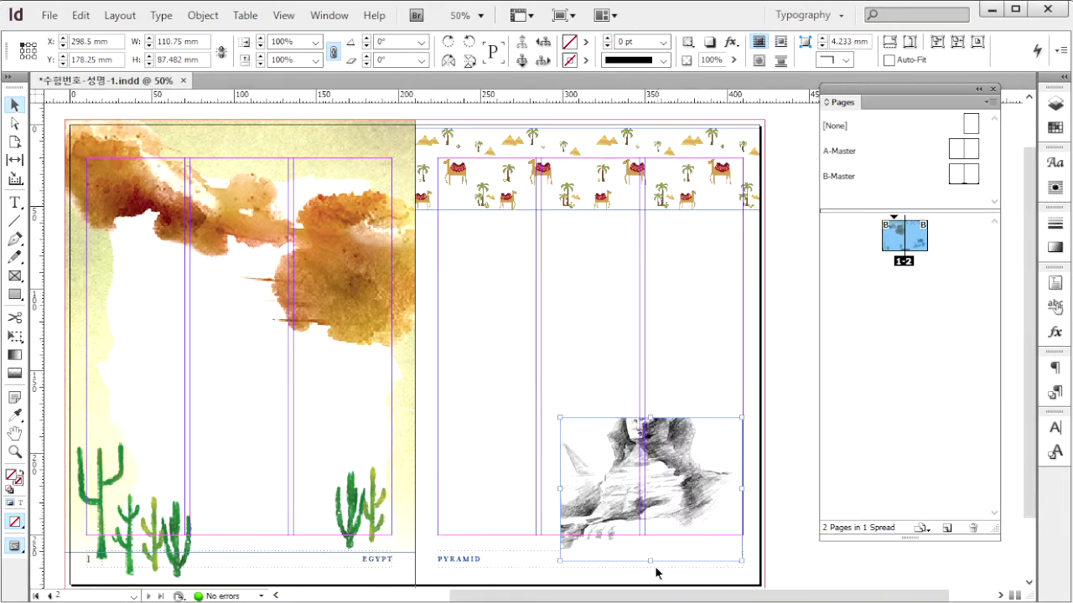
drag(652, 559, 652, 548)
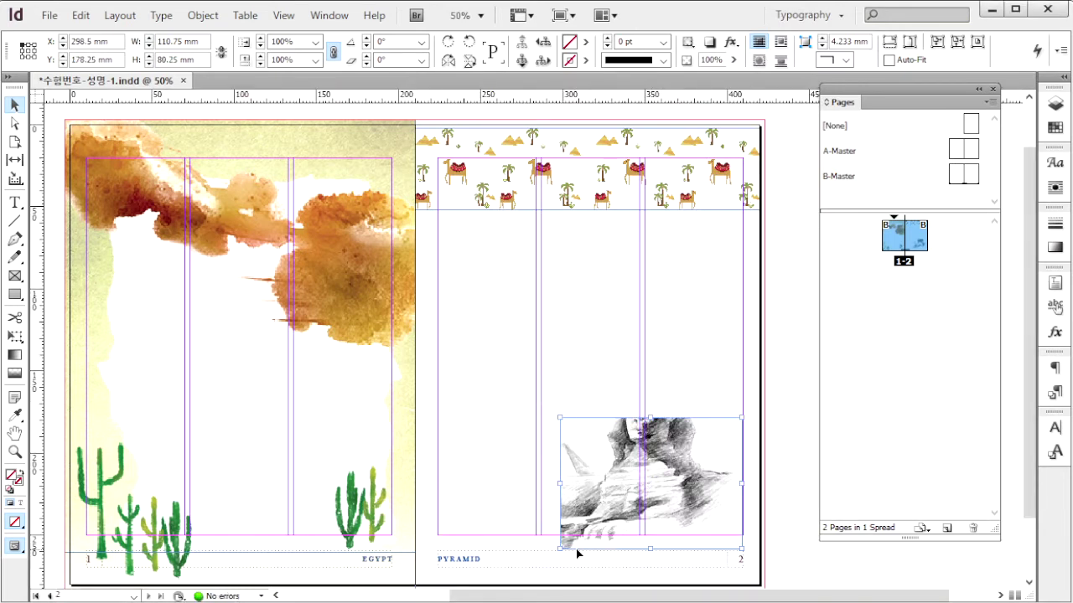
- Scale the sphinx image down proportionally and adjust its frame to 114 × 84.349 mm at X 309 mm, Y 173.651 mm
right_click(577, 546)
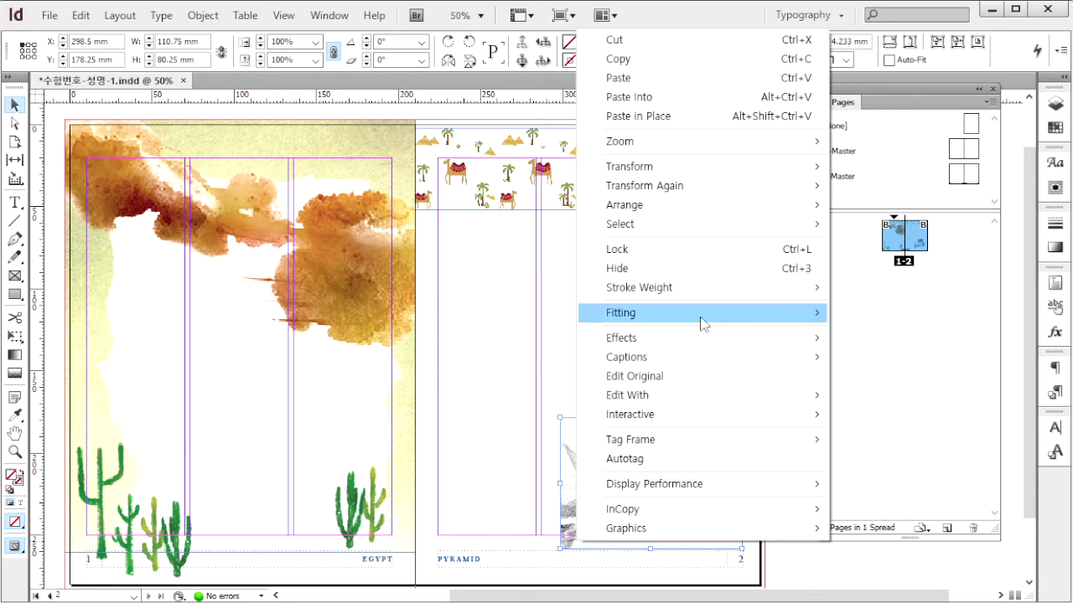
mouse_move(703, 324)
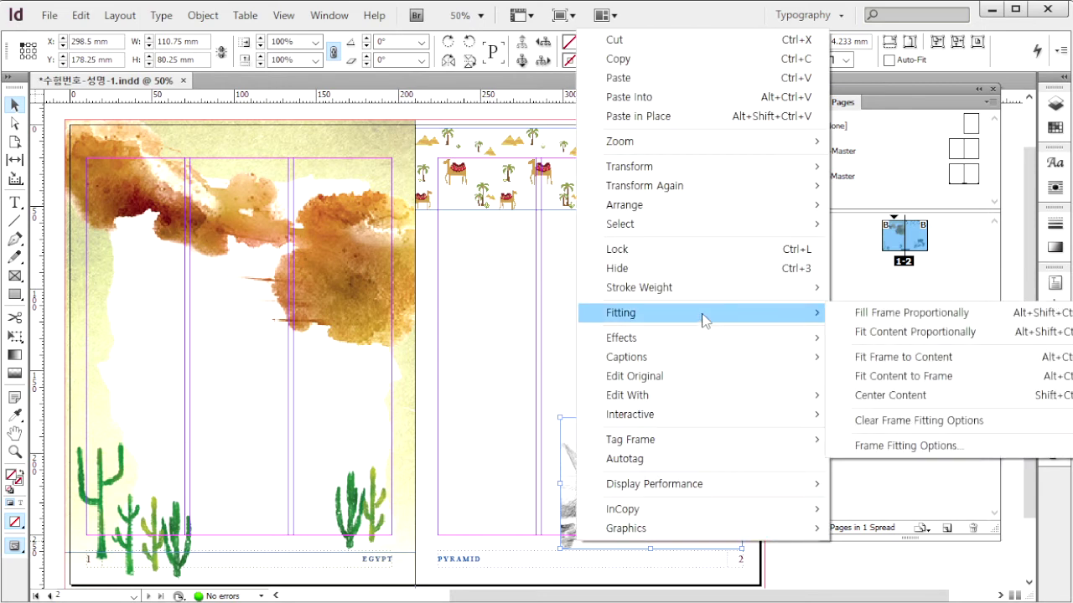
click(893, 315)
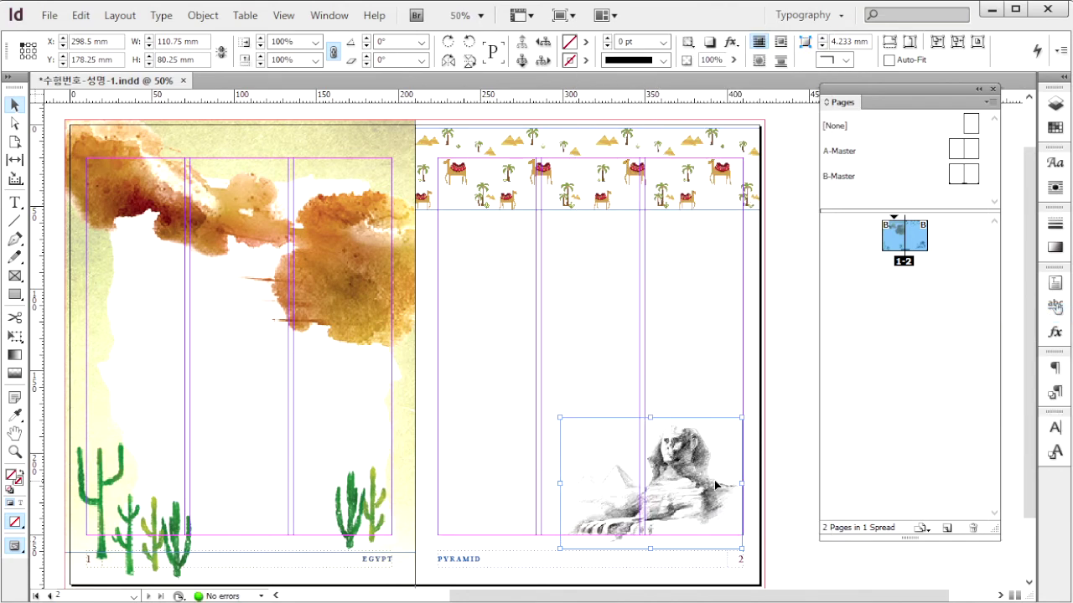
key(ctrl+z)
key(ctrl+z)
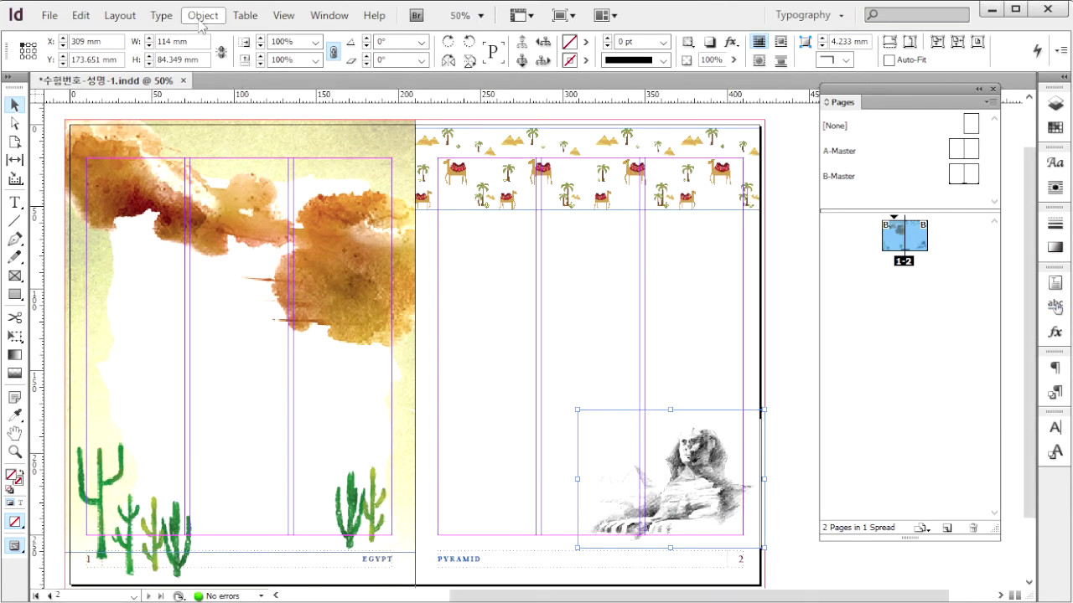
- Apply a Photoshop Path clipping path to the sphinx image and check its outline around the figure
click(201, 20)
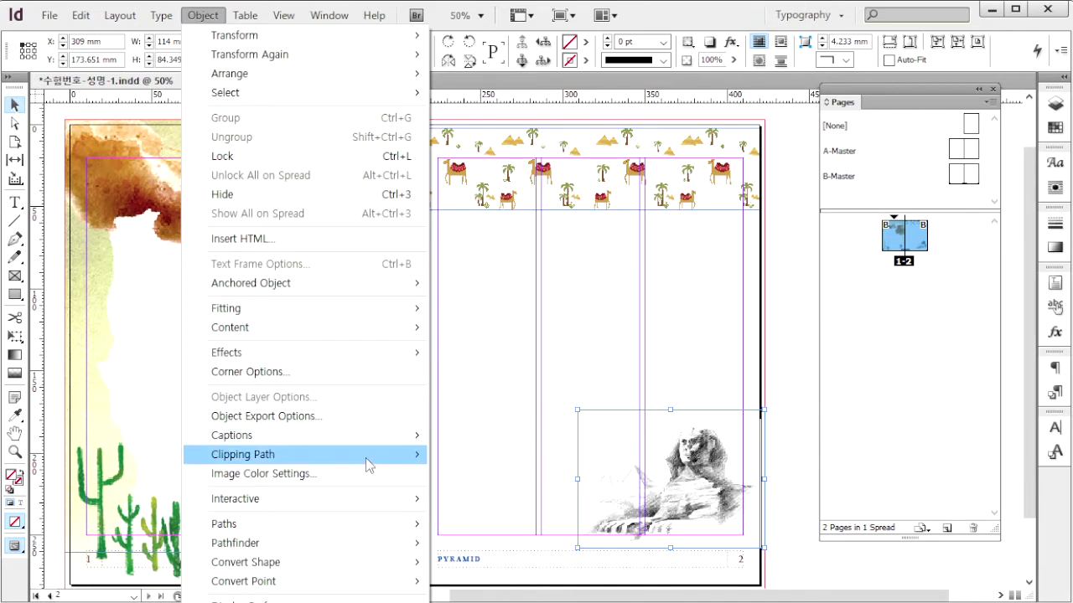
mouse_move(369, 465)
click(466, 454)
click(533, 171)
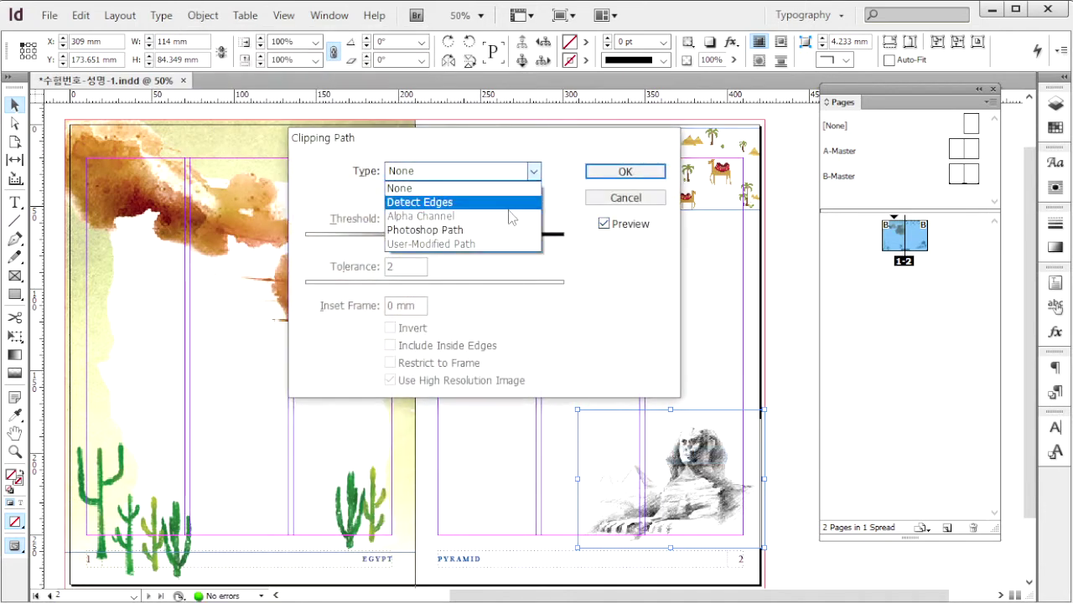
click(503, 230)
click(625, 171)
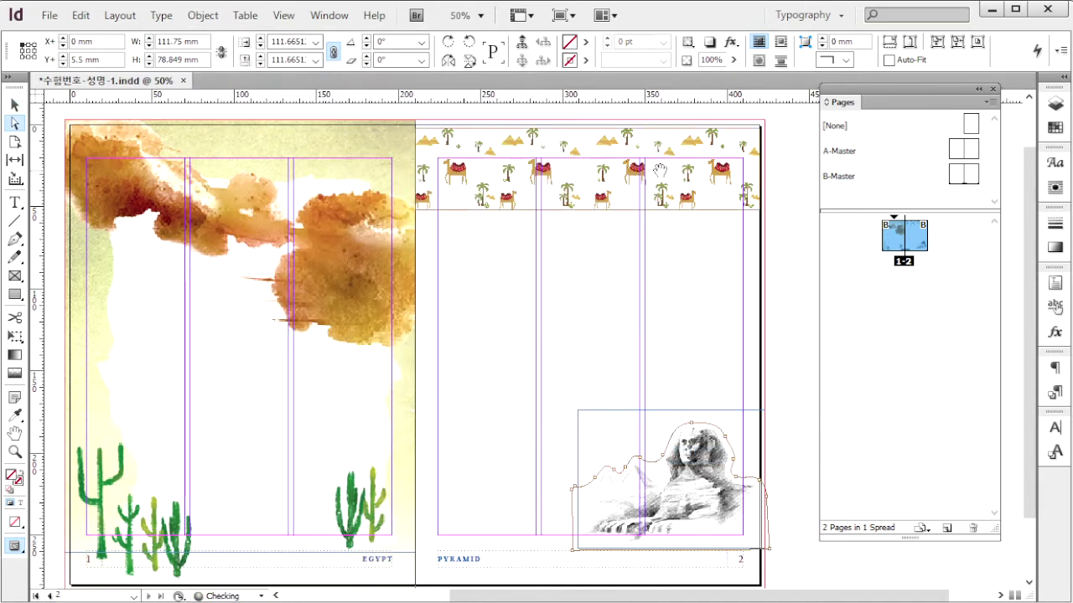
click(659, 328)
click(739, 476)
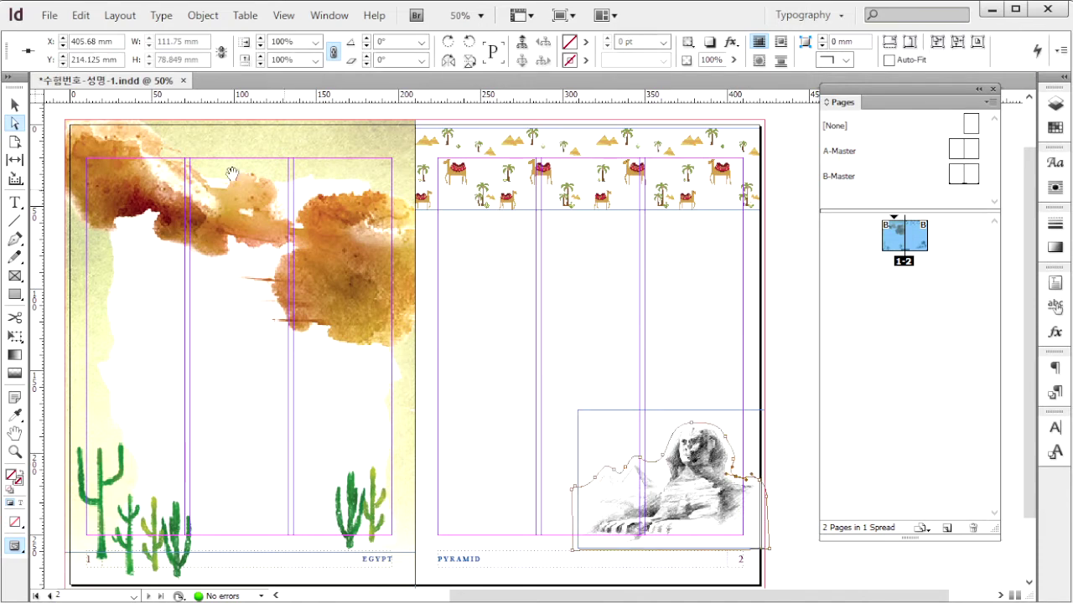
click(14, 104)
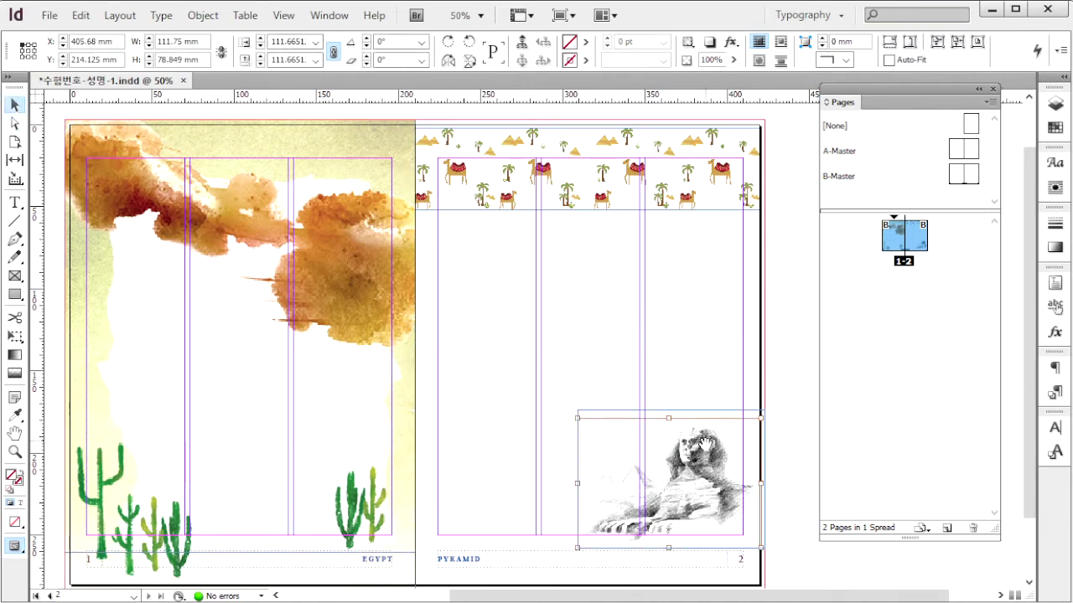
- Wrap text around the sphinx's object shape with a 3 mm offset and the contour Same as Clipping
click(331, 16)
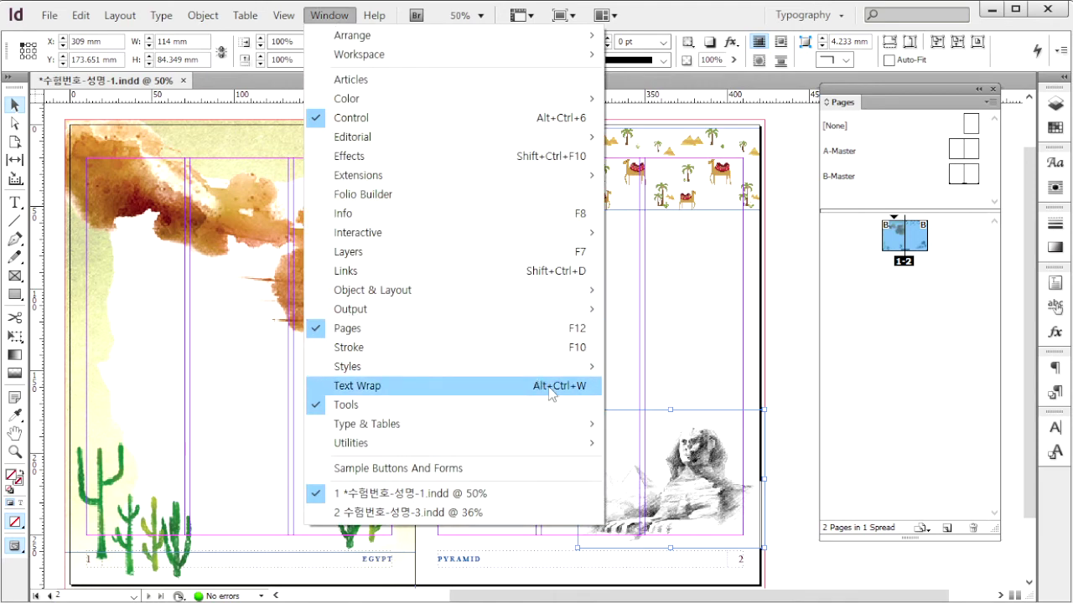
click(552, 395)
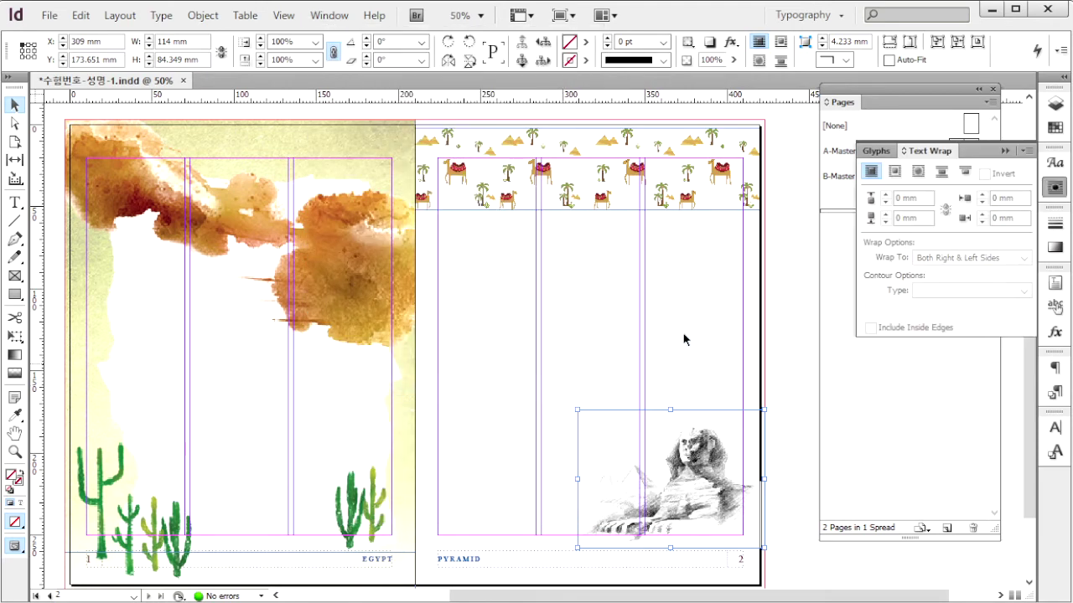
click(920, 173)
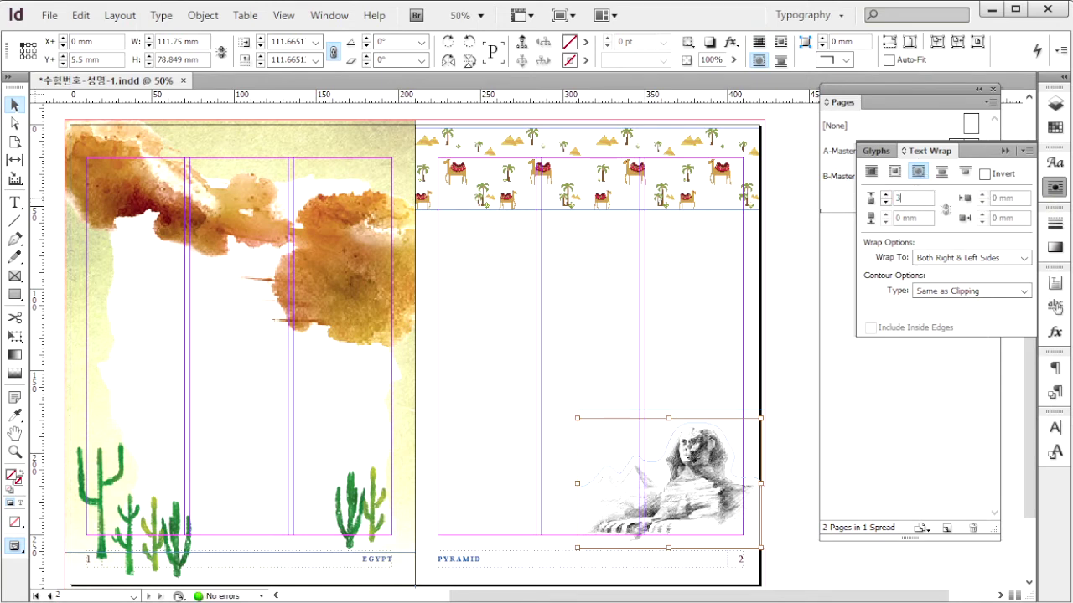
key(Return)
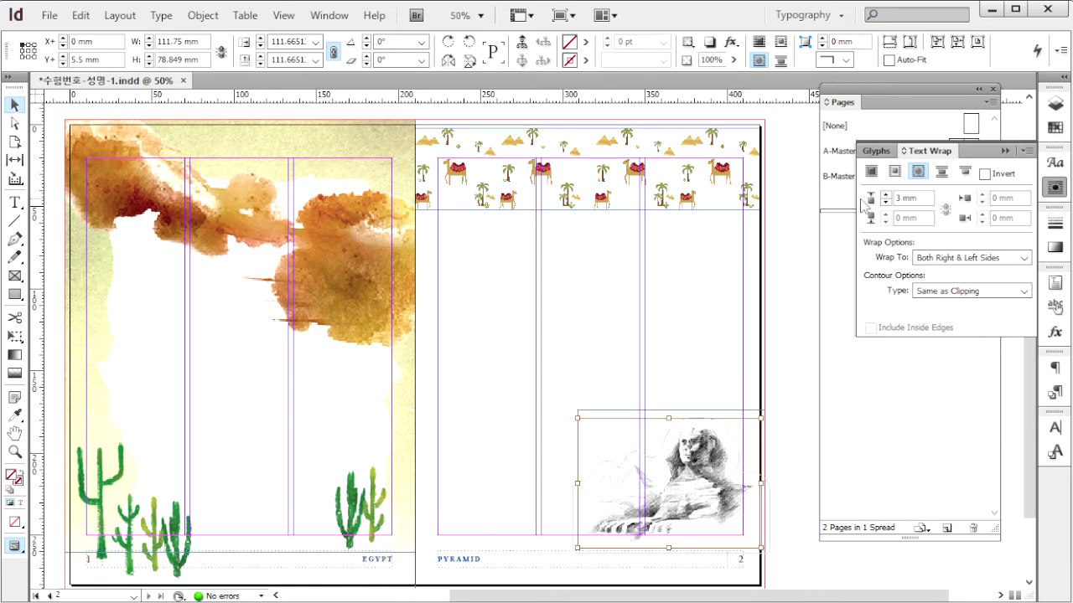
click(714, 318)
- Set the sphinx image's opacity to 60% and deselect it
click(711, 464)
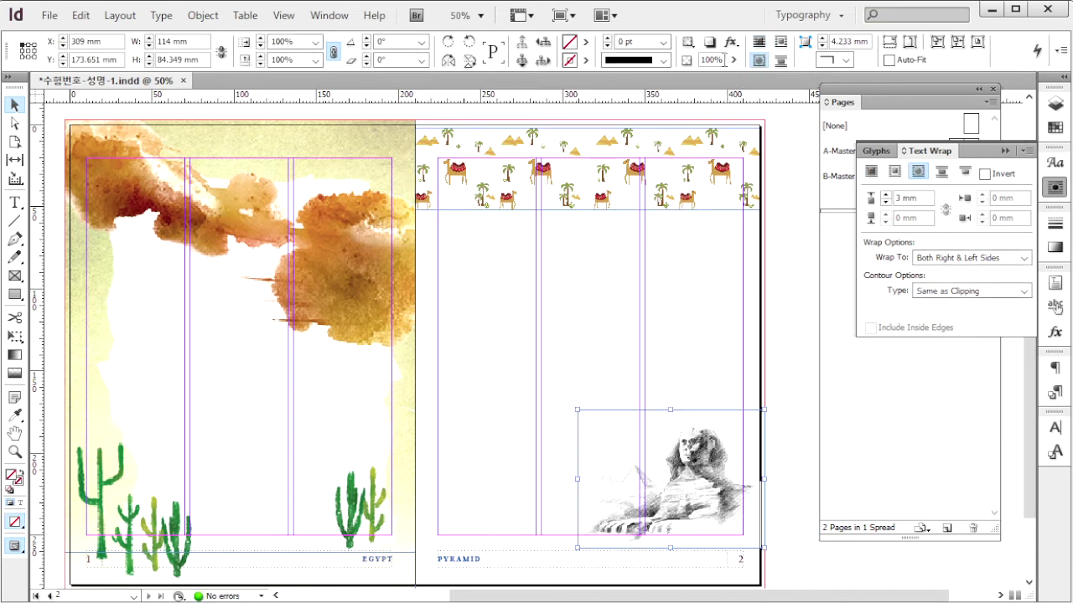
click(685, 61)
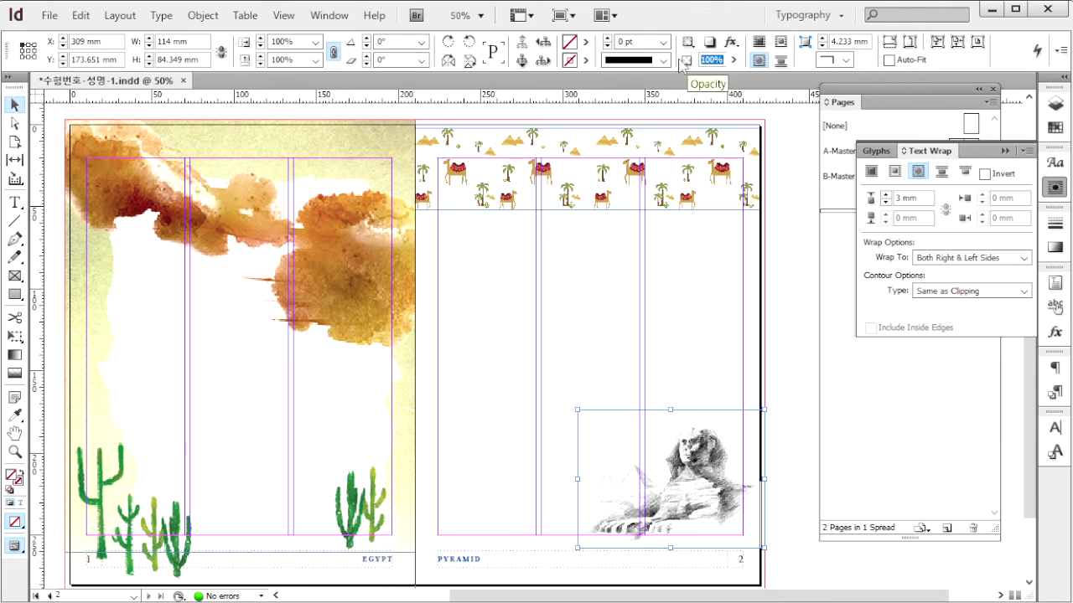
text(60)
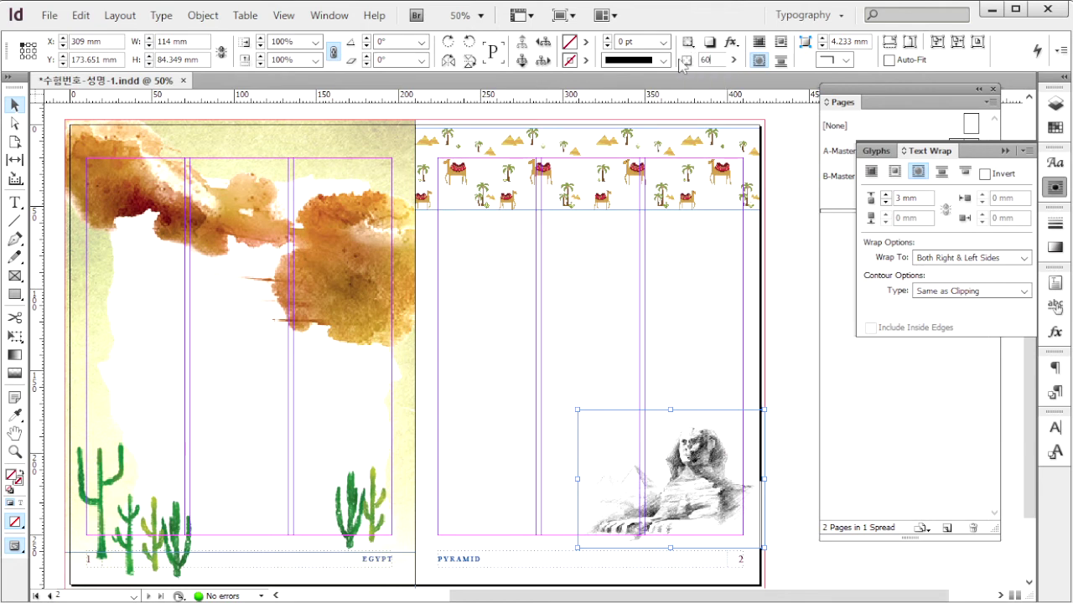
key(Return)
click(652, 322)
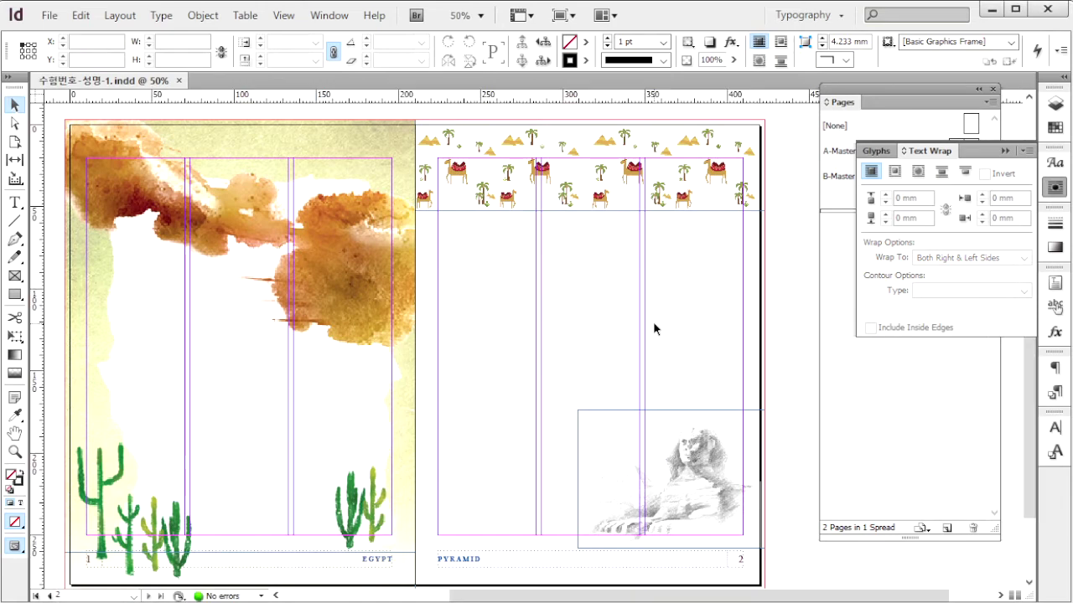
- Place 1급-18.jpg on page 2 at the margin corner, X 224 mm, Y 20 mm, about 179 mm wide
key(ctrl+d)
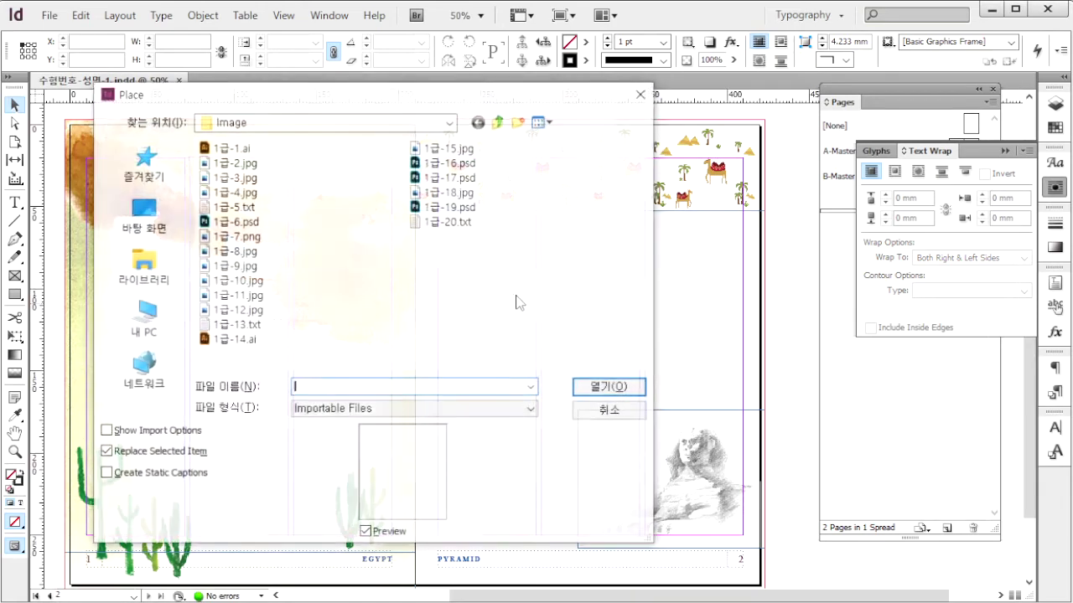
click(471, 191)
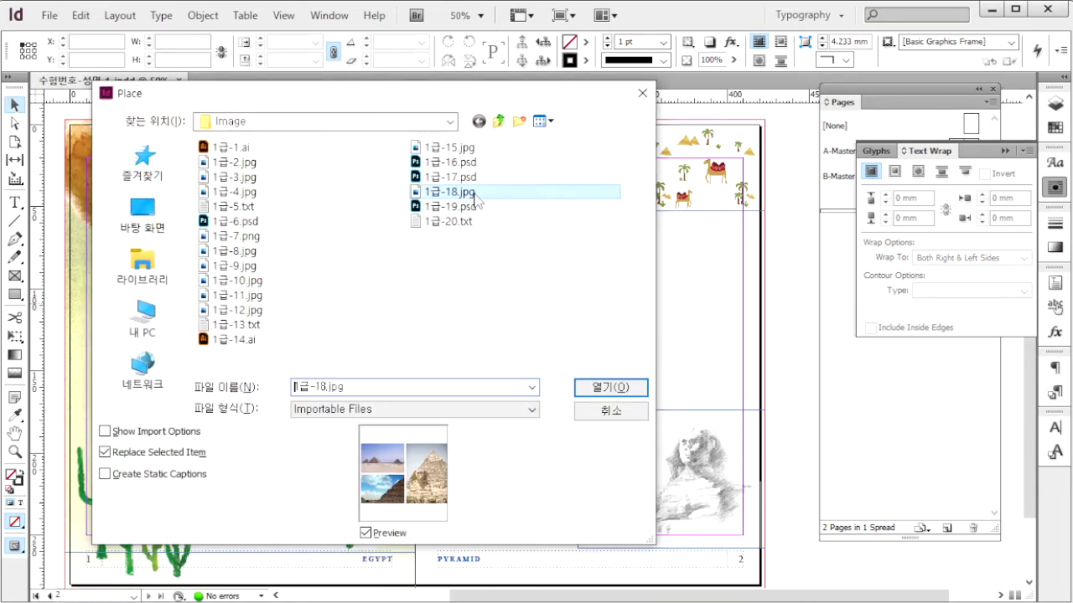
click(619, 388)
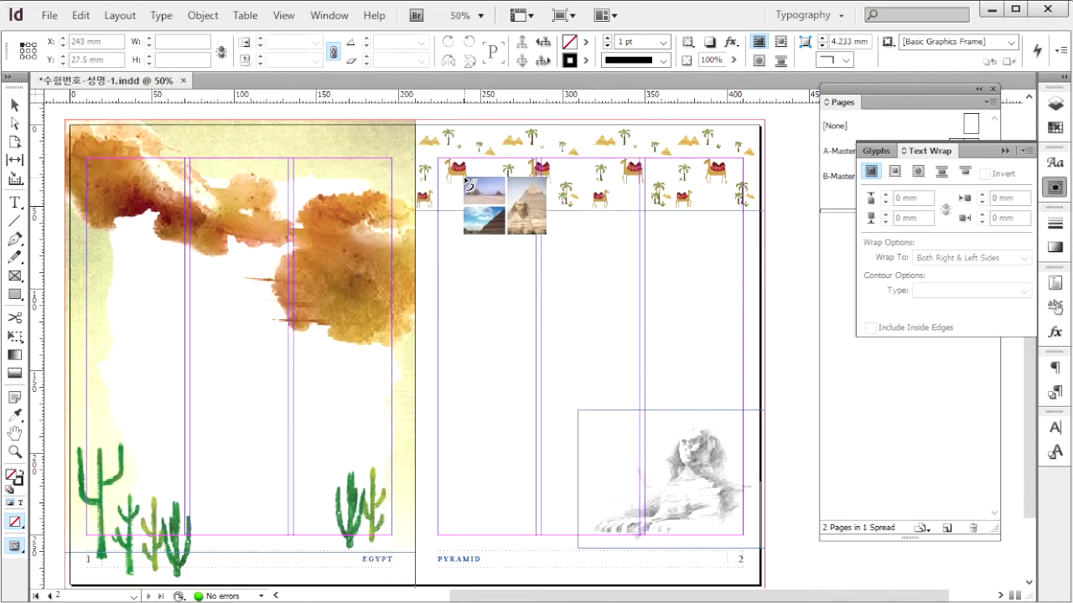
drag(452, 164, 733, 364)
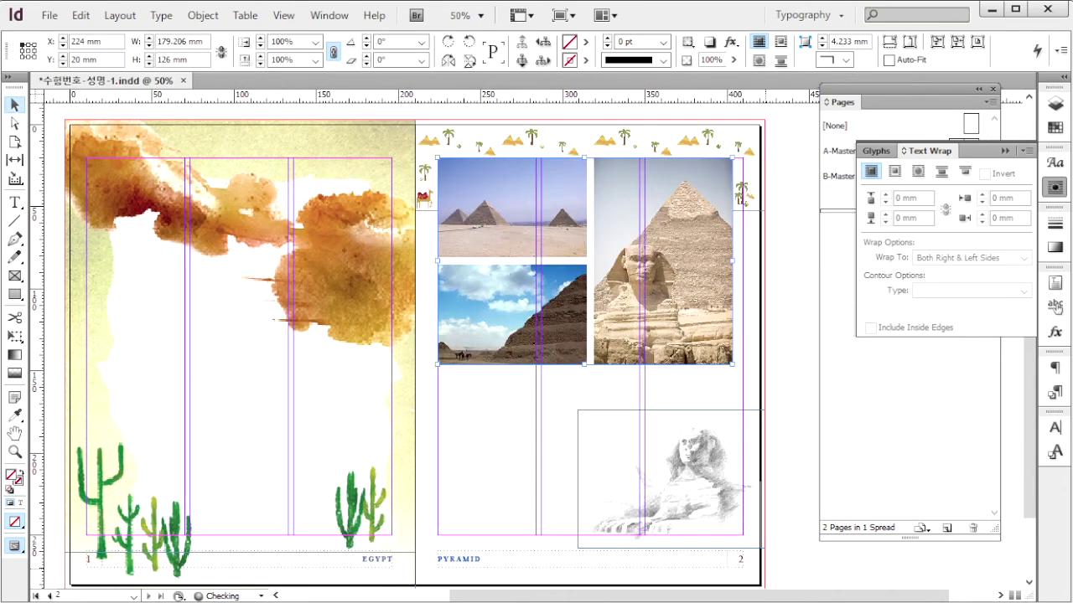
- Crop the placed photo's frame to the two-pyramid desert picture, 60 × 50 mm, checking it against 1급-302.jpg in Photos
key(alt+Tab)
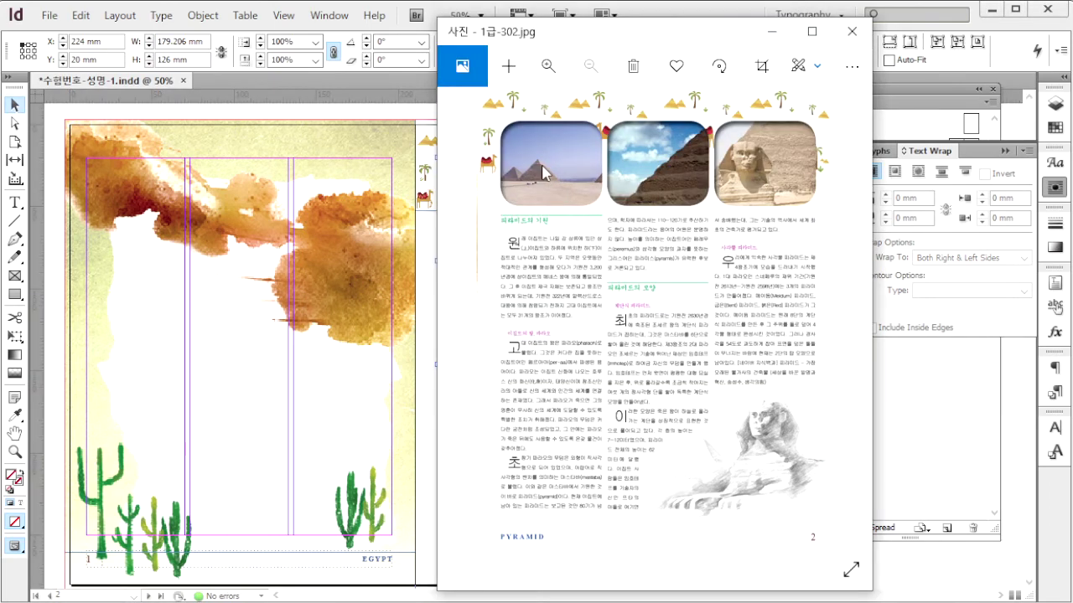
key(alt+Tab)
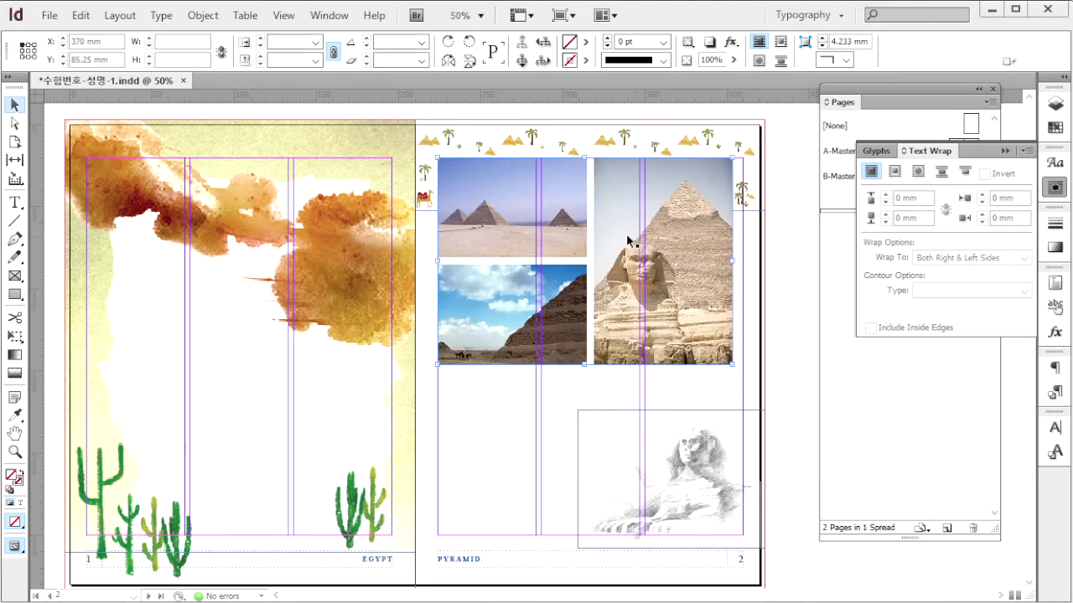
drag(734, 366, 582, 251)
key(alt+Tab)
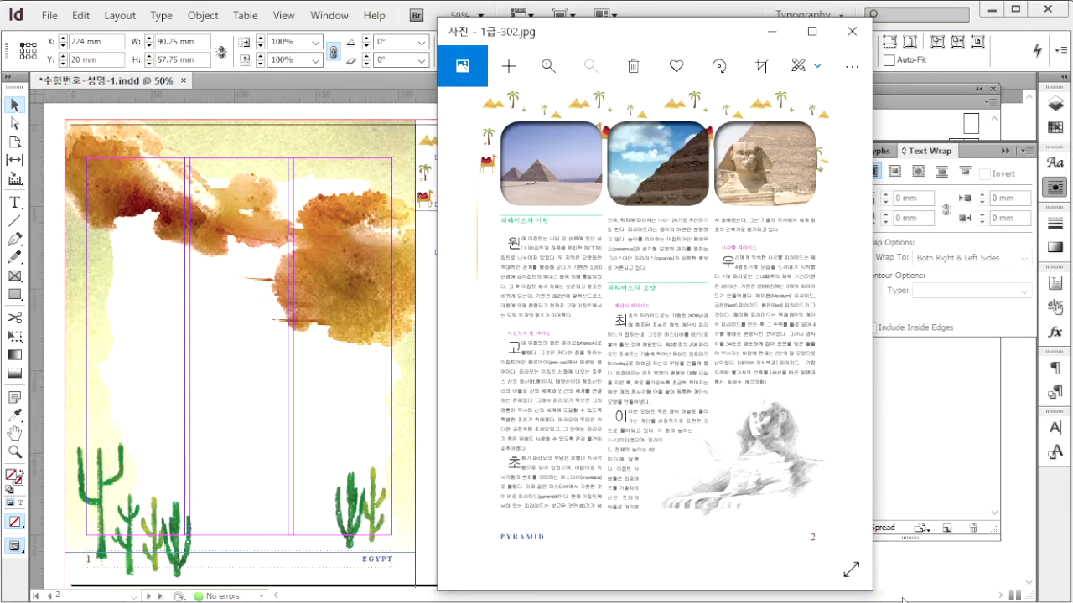
key(alt+Tab)
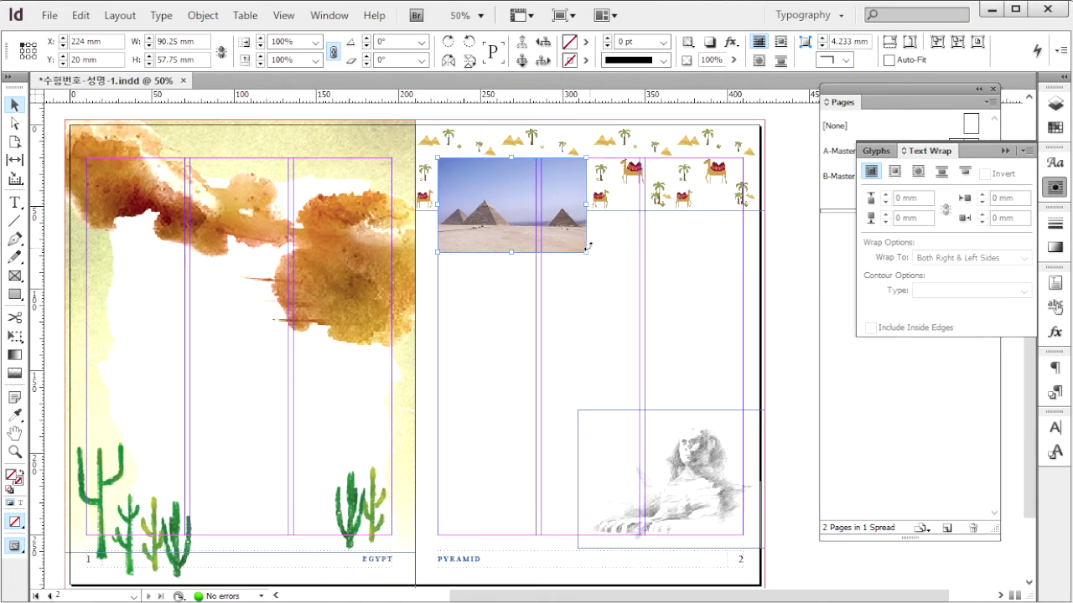
drag(586, 249, 534, 238)
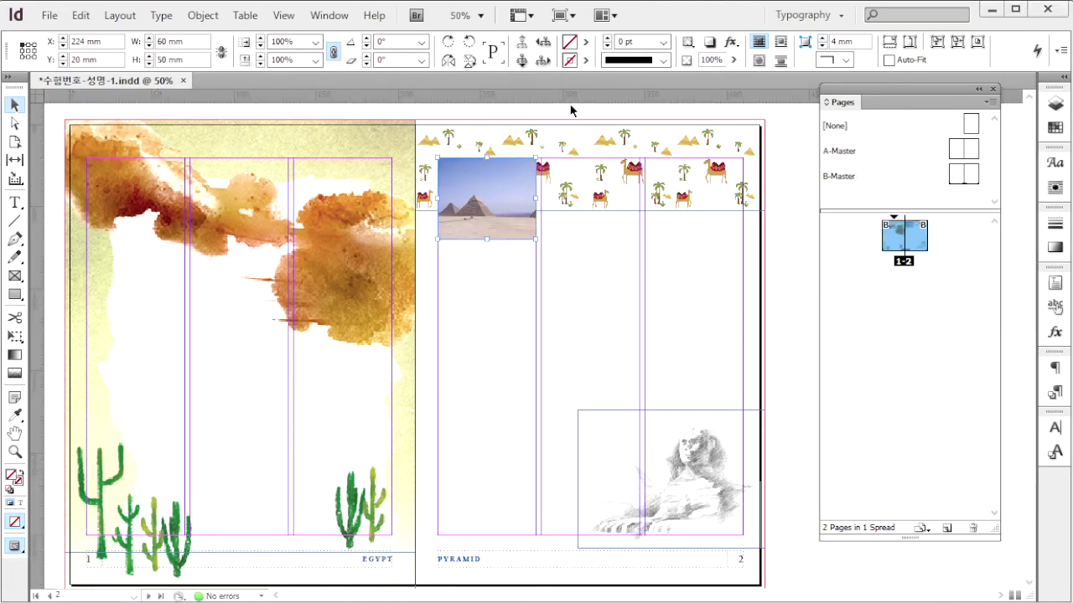
- Apply an Inner Shadow effect to the cropped pyramid photo on page 2
right_click(491, 223)
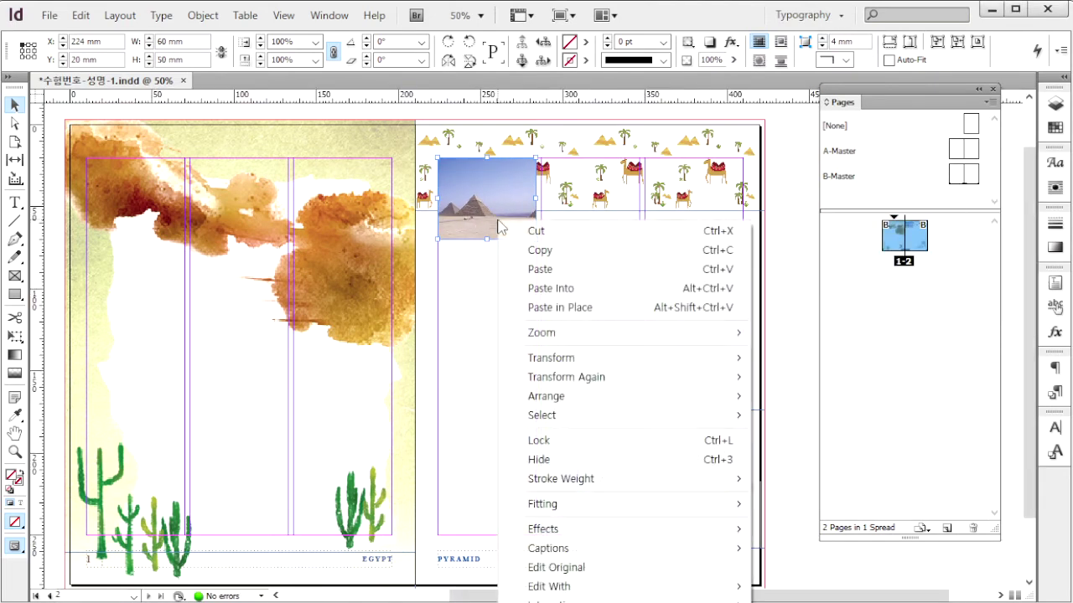
mouse_move(718, 526)
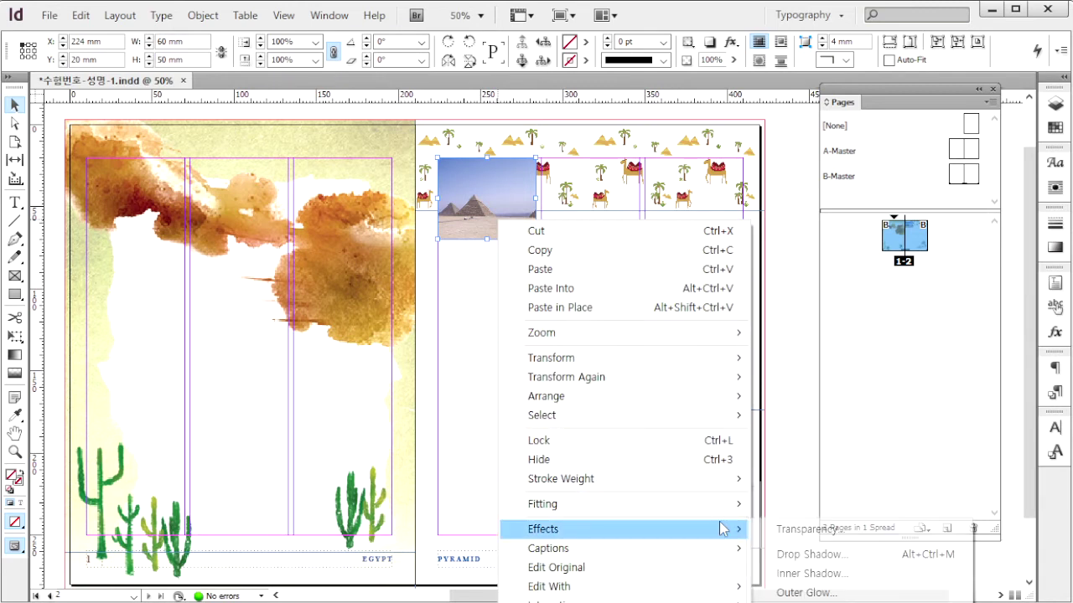
click(849, 576)
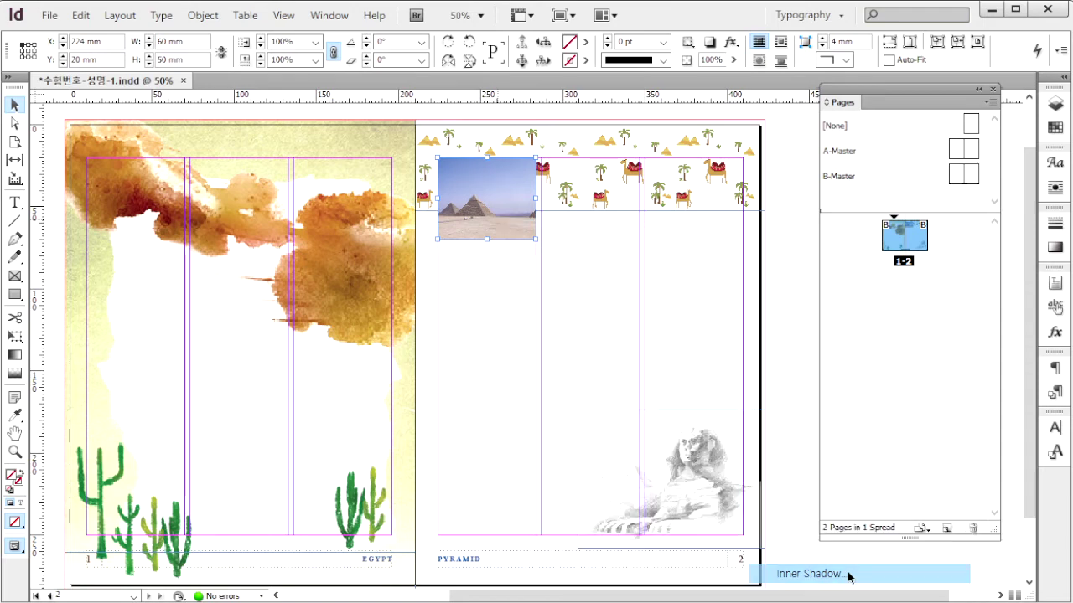
click(732, 506)
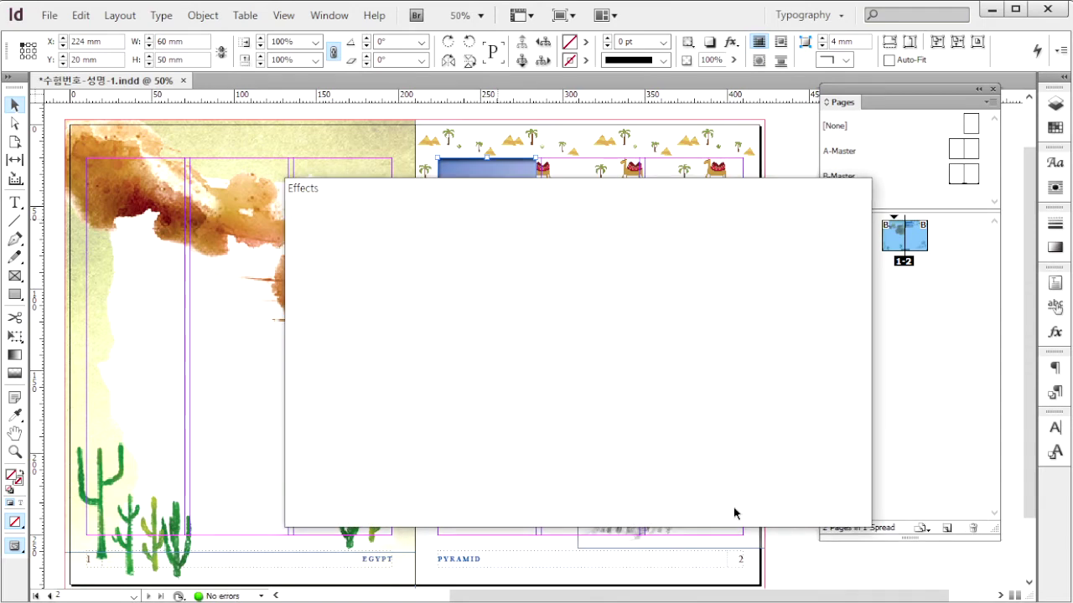
click(203, 16)
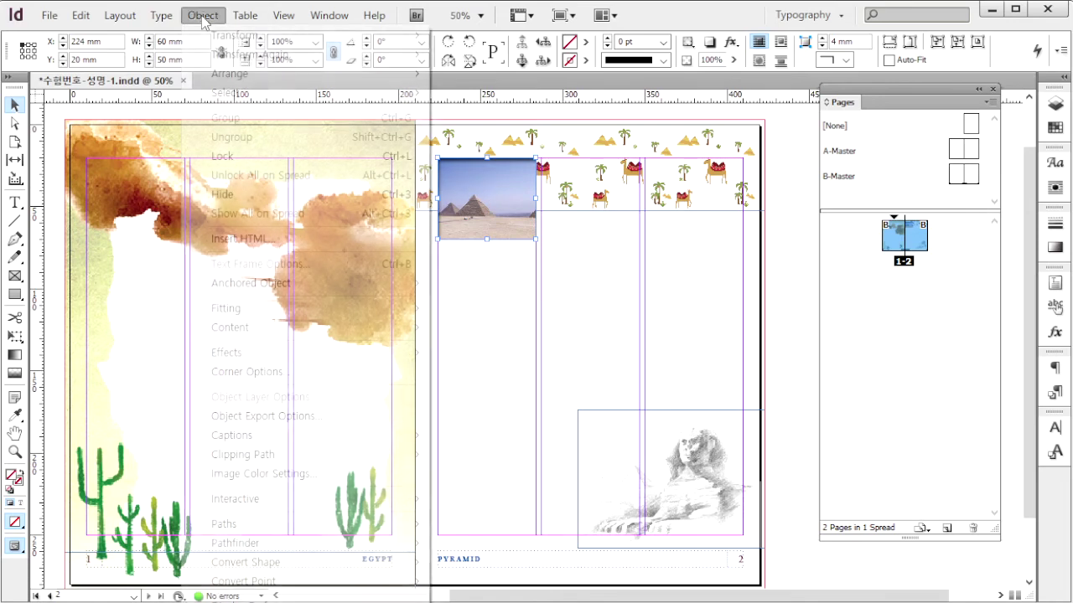
- Give all four corners of the cropped pyramid photo a rounded shape of 12 mm and deselect it
click(366, 384)
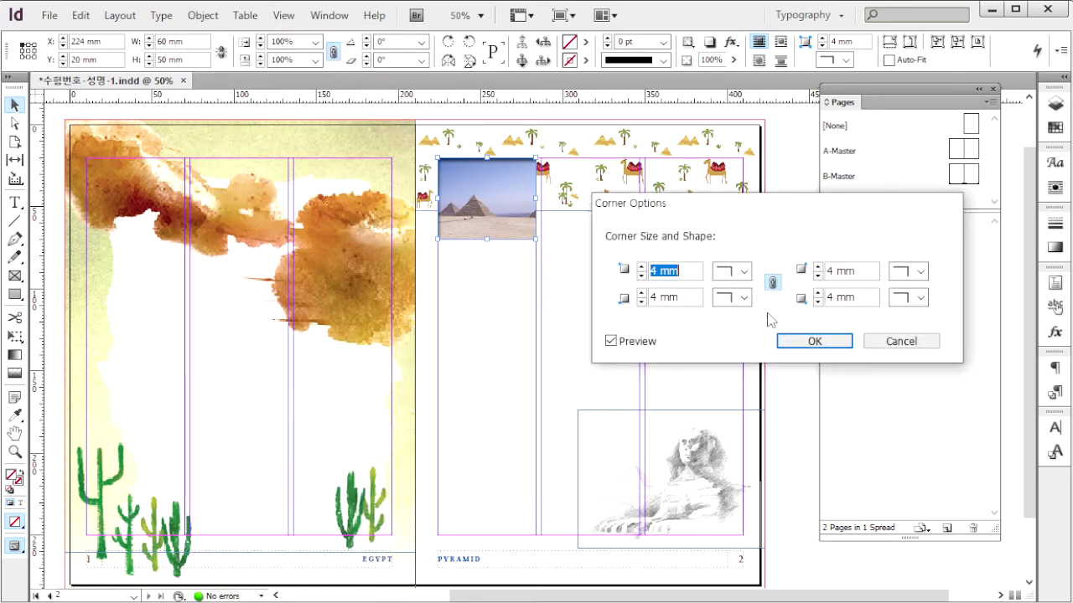
click(746, 275)
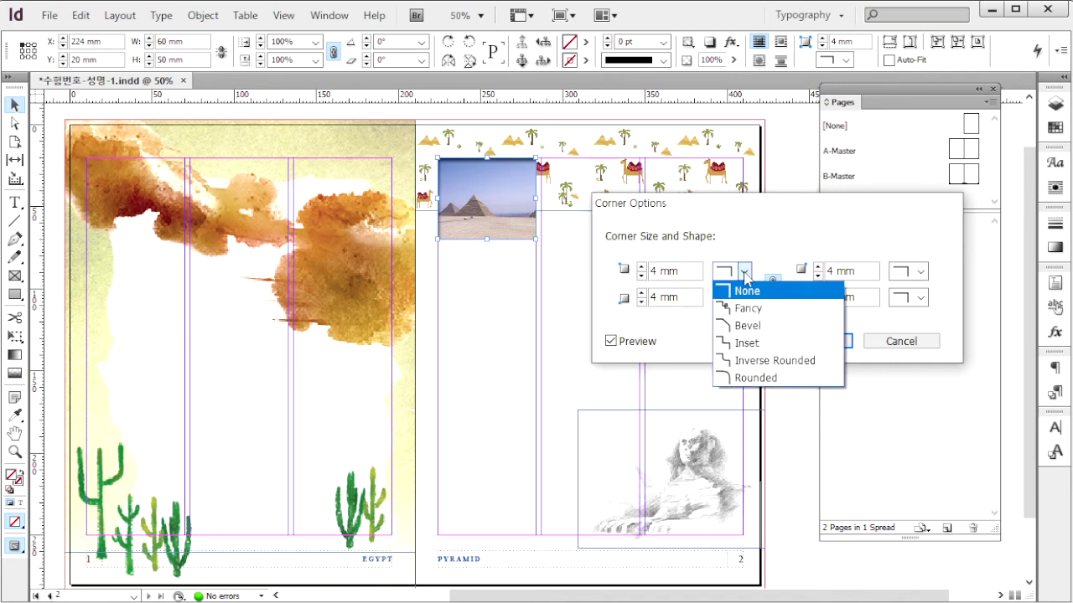
click(759, 378)
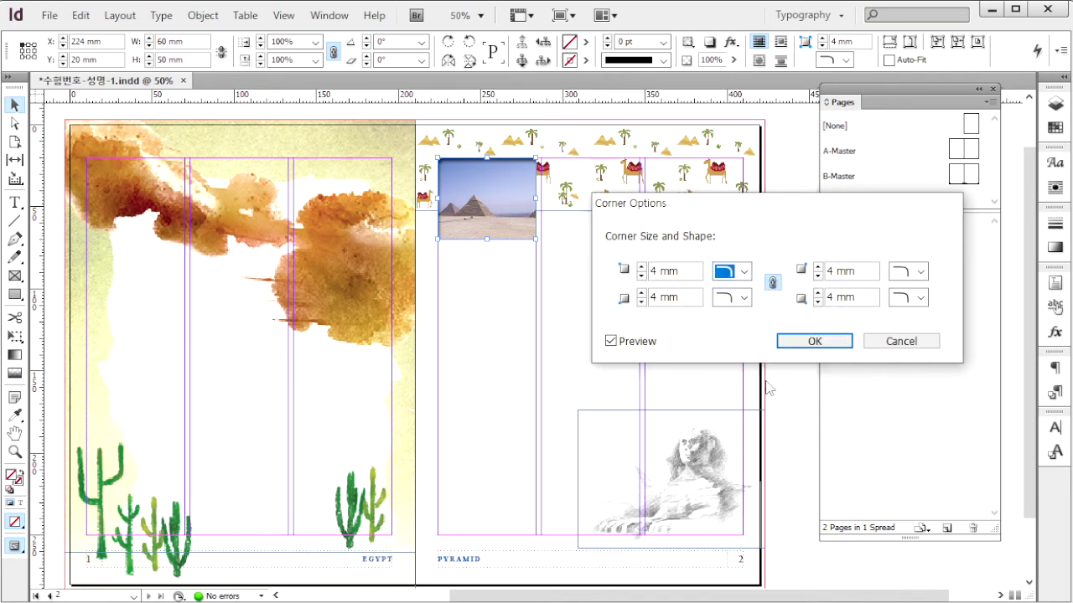
key(shift+Tab)
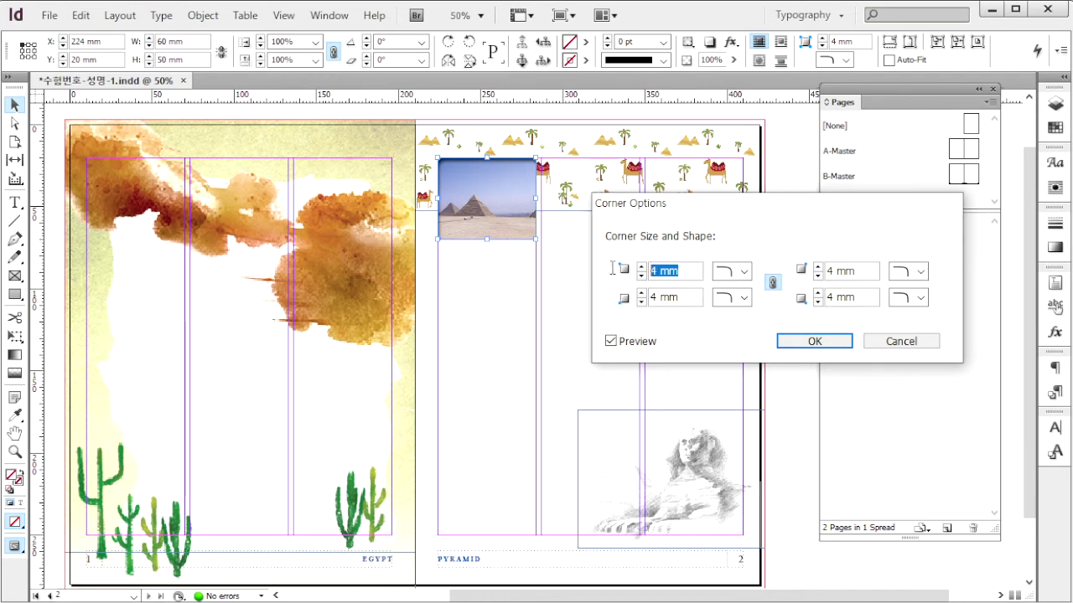
text(12)
key(Return)
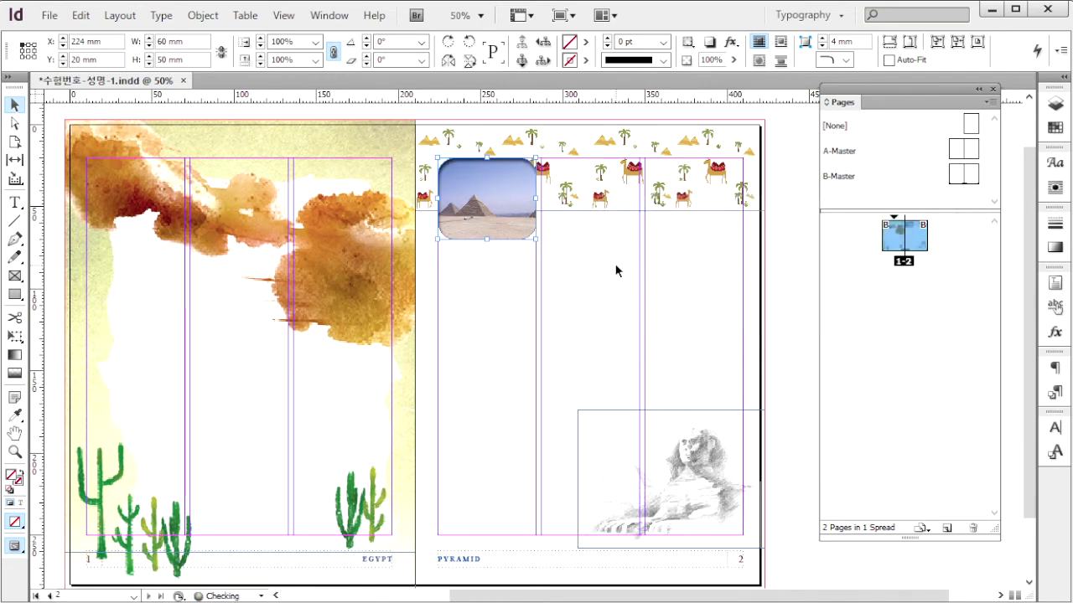
click(615, 270)
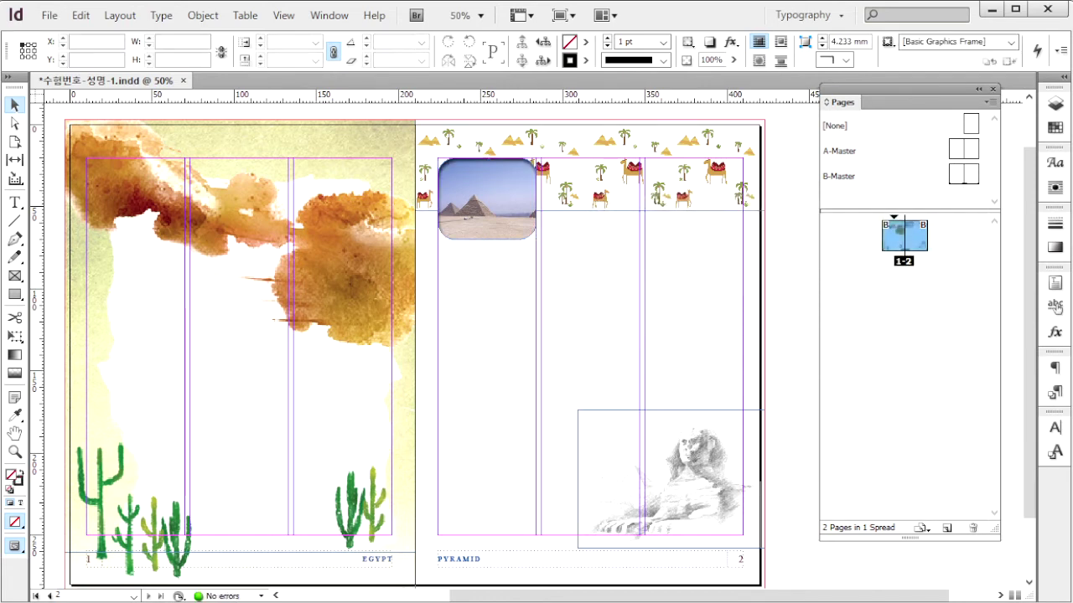
- Duplicate the rounded pyramid photo into the second and third columns at X 287 mm and 350 mm, checking 1급-302.jpg in Photos
key(alt+Tab)
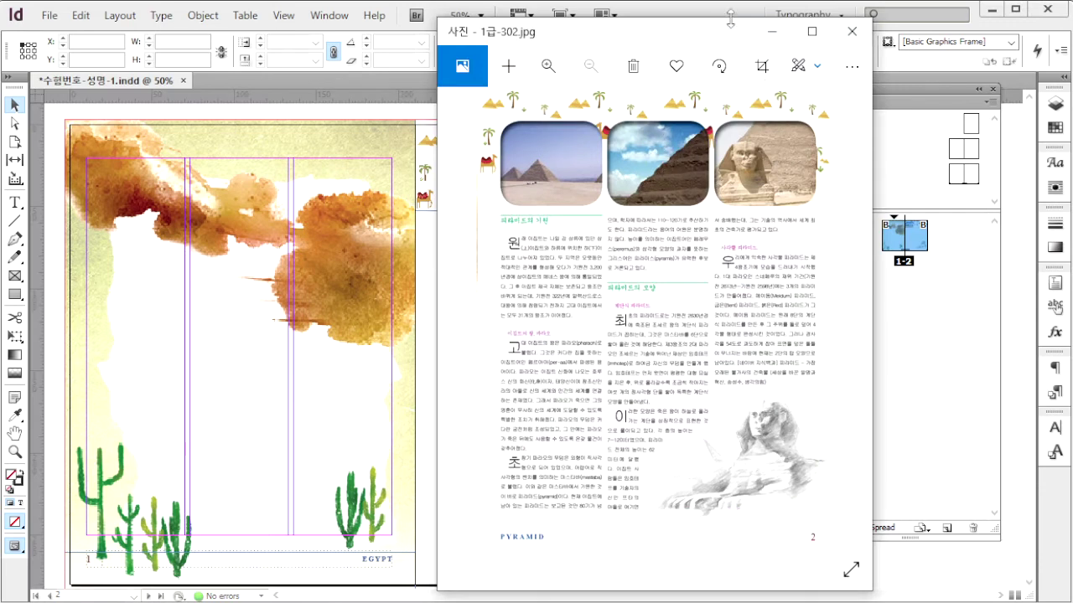
key(alt+Tab)
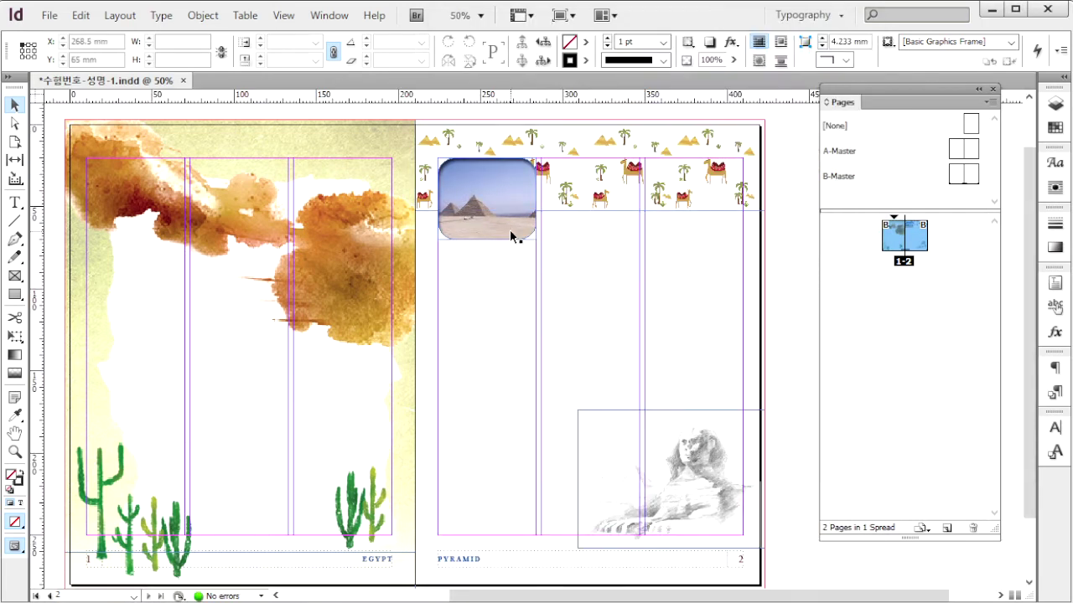
click(510, 231)
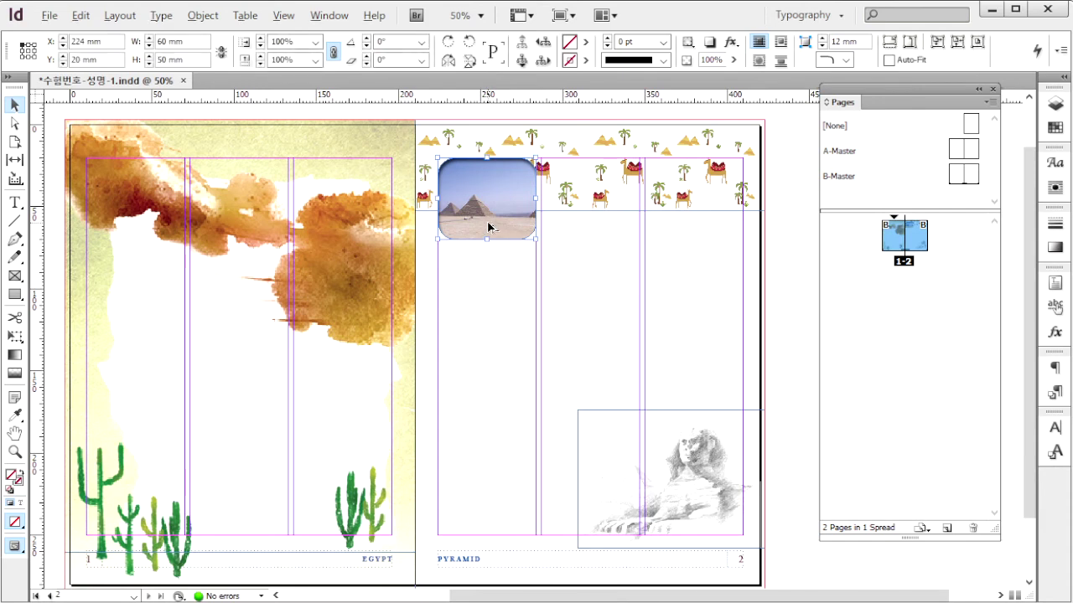
drag(488, 227, 682, 228)
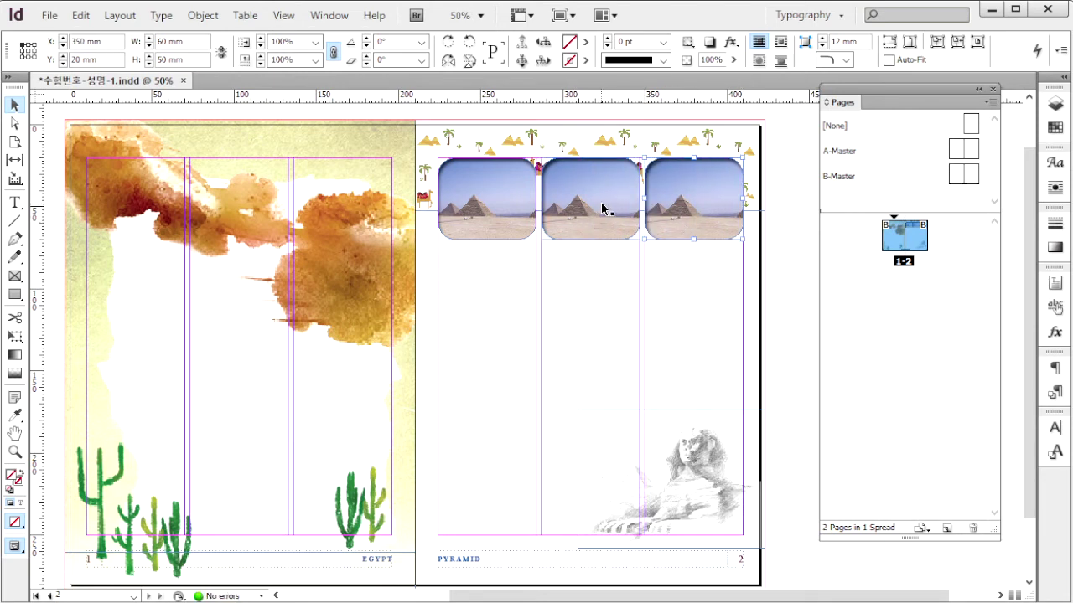
- Shift the image inside the third-column frame to about X+ -86 mm, Y+ -32 mm to show the stone sphinx head
click(710, 209)
key(alt+Tab)
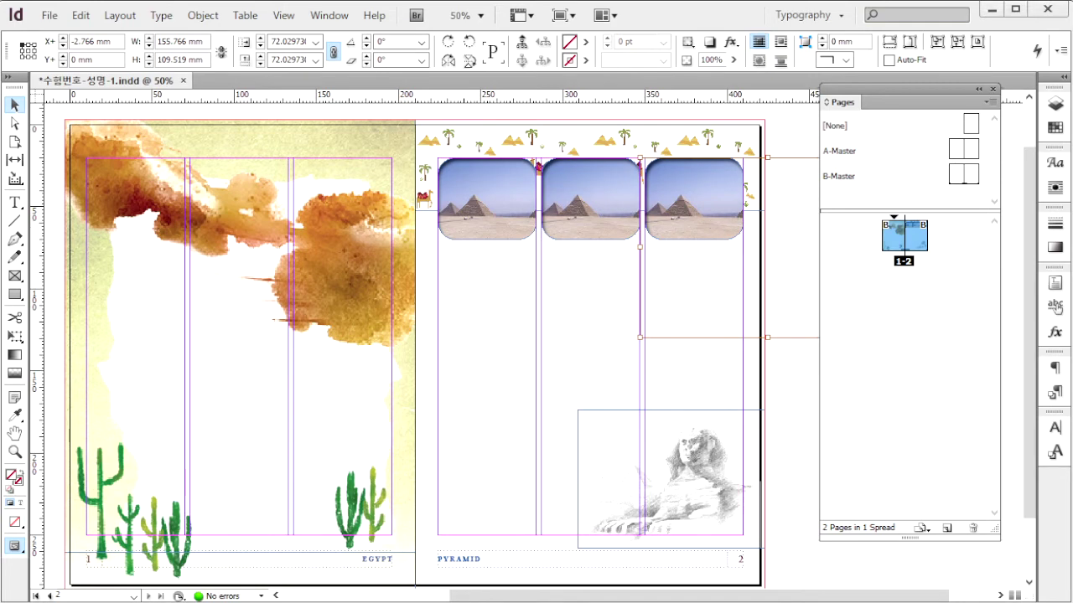
click(701, 11)
drag(703, 201, 628, 199)
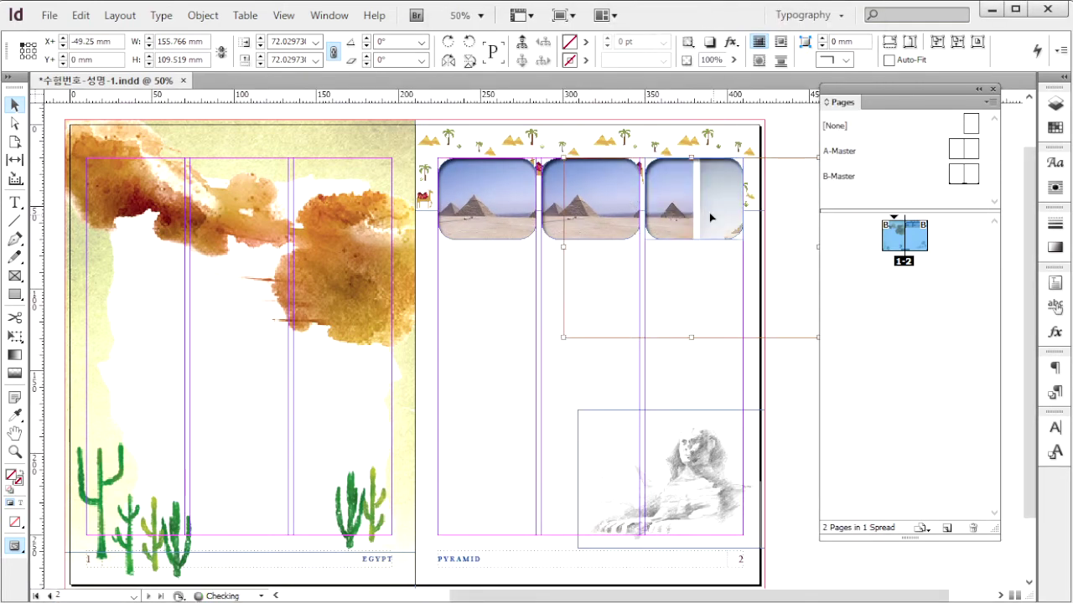
drag(736, 221, 713, 201)
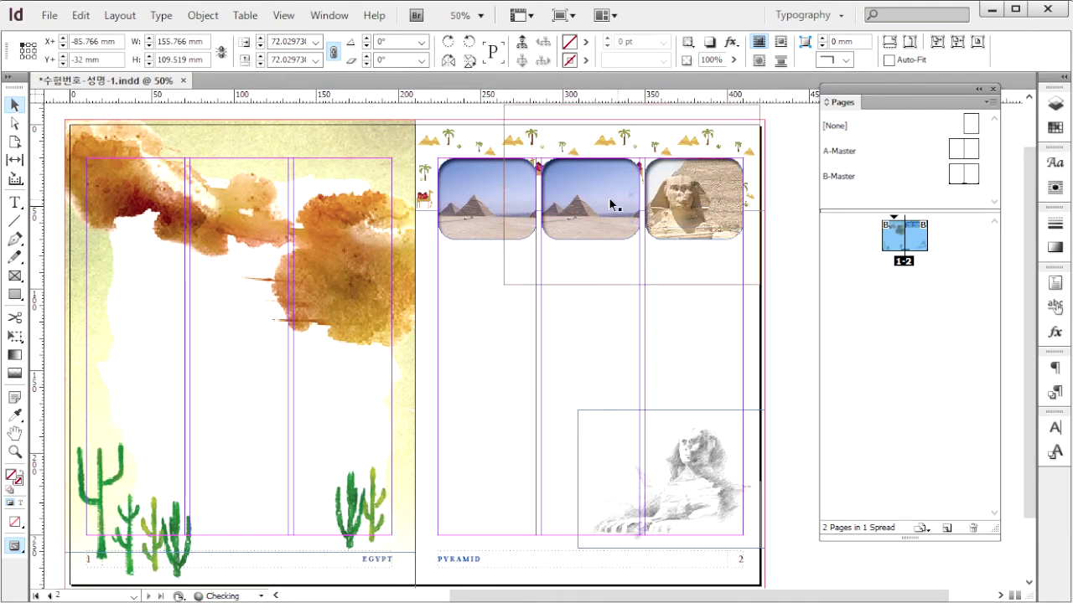
- Shift the image inside the middle-column frame to show the dark pyramid against the cloudy sky, and save the document
click(580, 212)
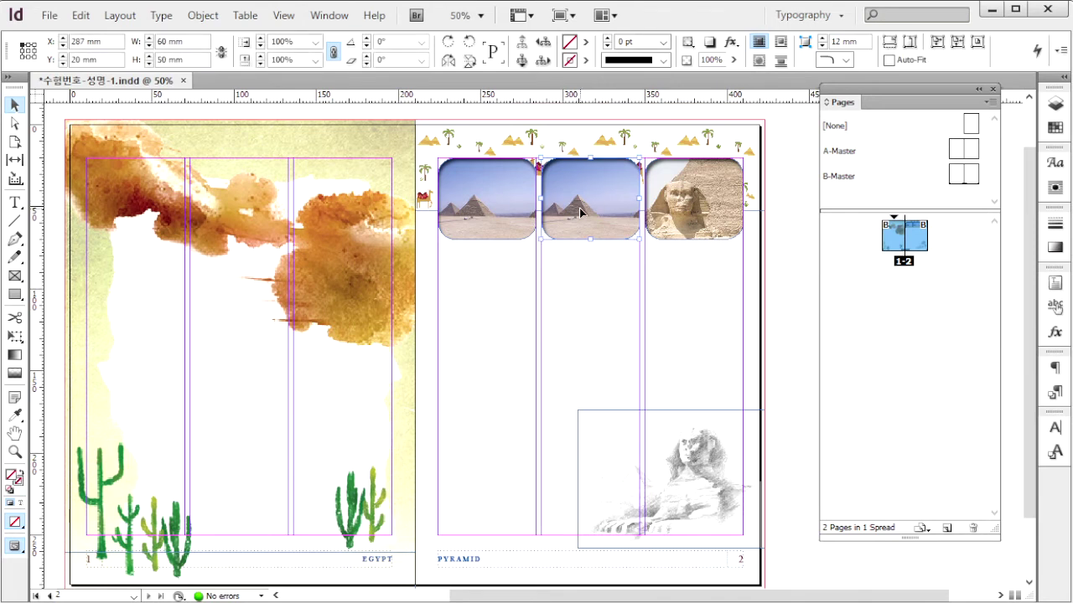
double_click(580, 212)
mouse_move(609, 220)
mouse_down()
mouse_move(599, 196)
mouse_move(555, 209)
mouse_move(617, 170)
mouse_move(614, 212)
mouse_up()
key(ctrl+s)
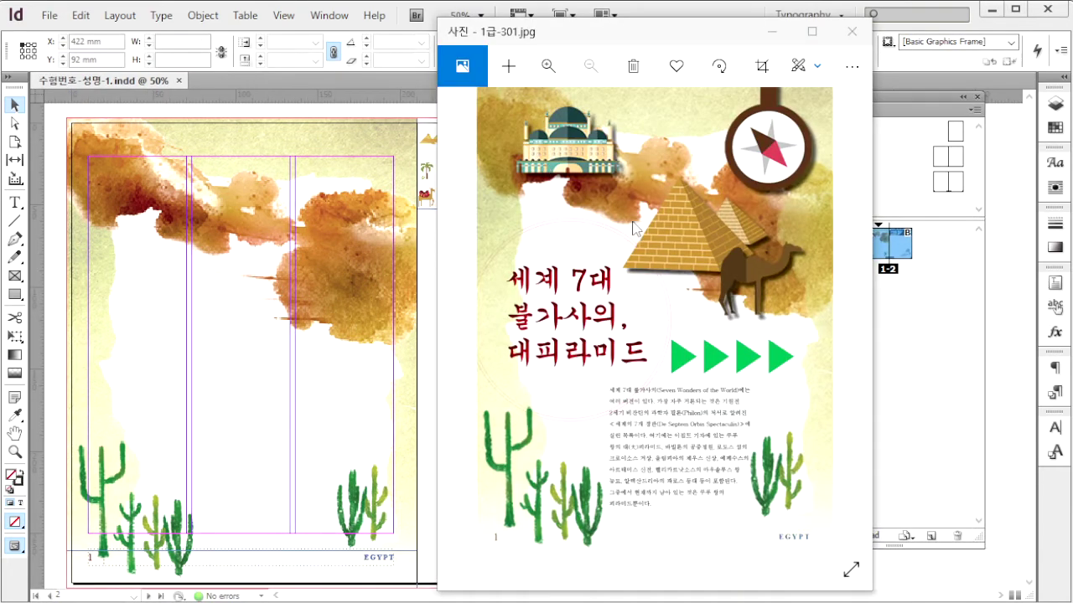
- Place 1급-19.psd on page 1 at X 16.5 mm, Y 26 mm, about 207 mm wide
click(320, 403)
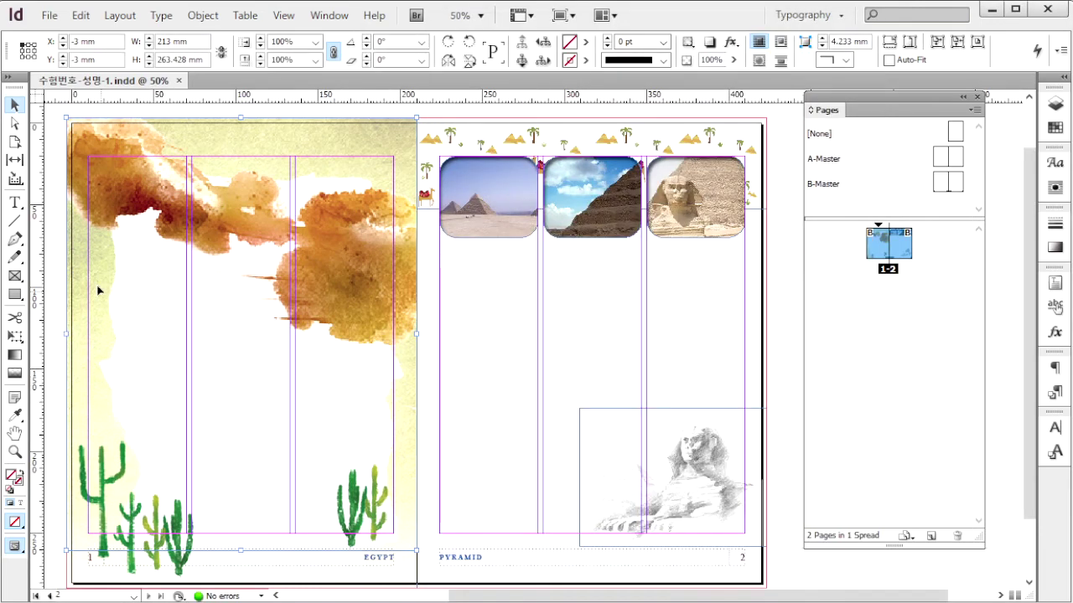
click(57, 159)
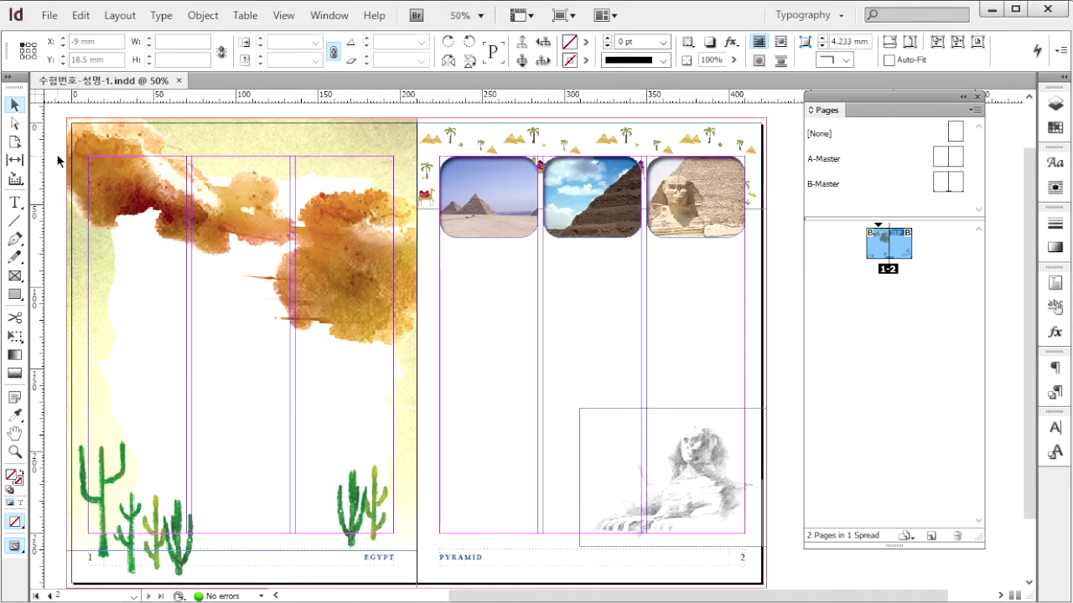
key(ctrl+d)
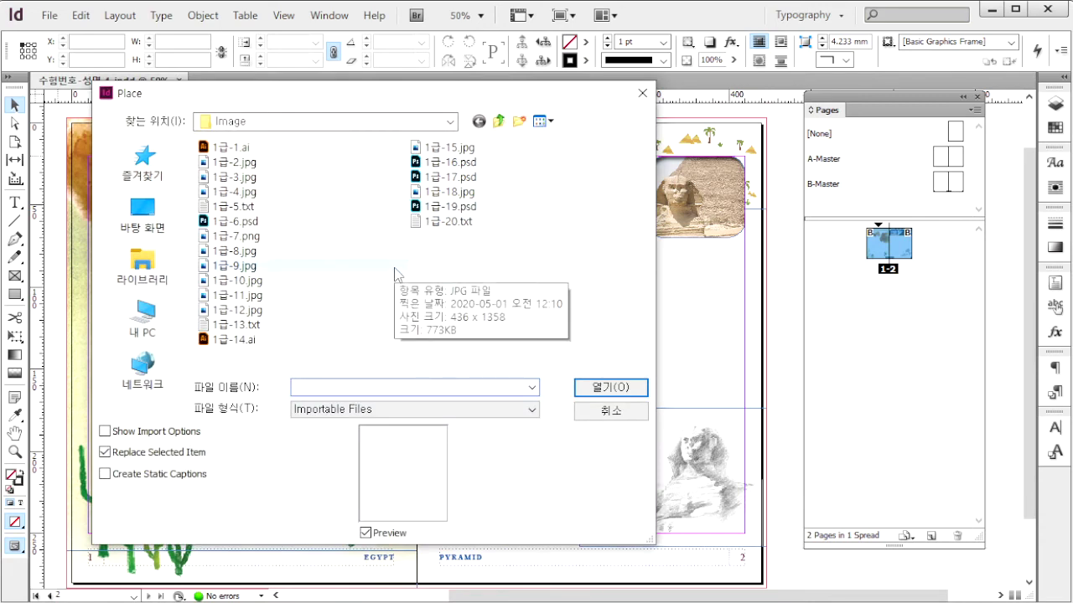
click(467, 206)
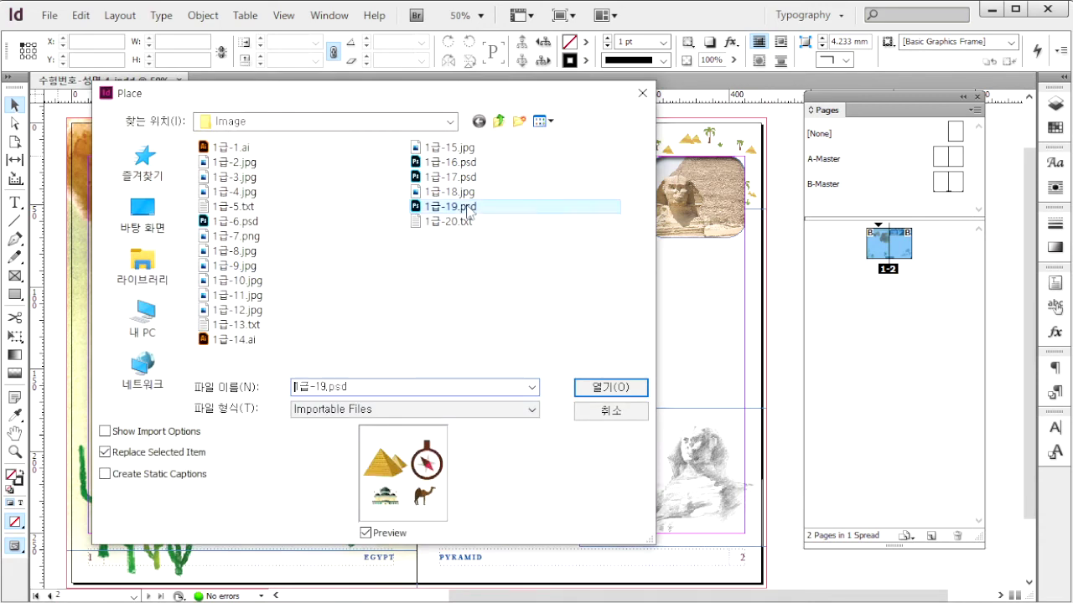
click(610, 387)
drag(97, 165, 369, 450)
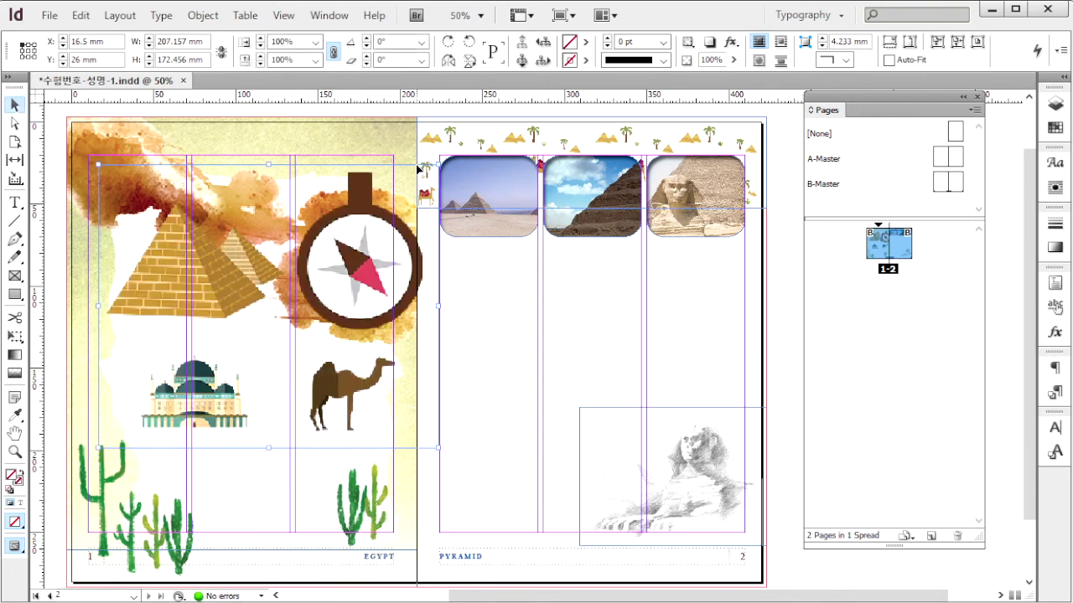
- Crop the placed illustration to the mosque, about 77 × 59 mm, and move it to X 18 mm, Y 0 mm on page 1
drag(437, 164, 264, 346)
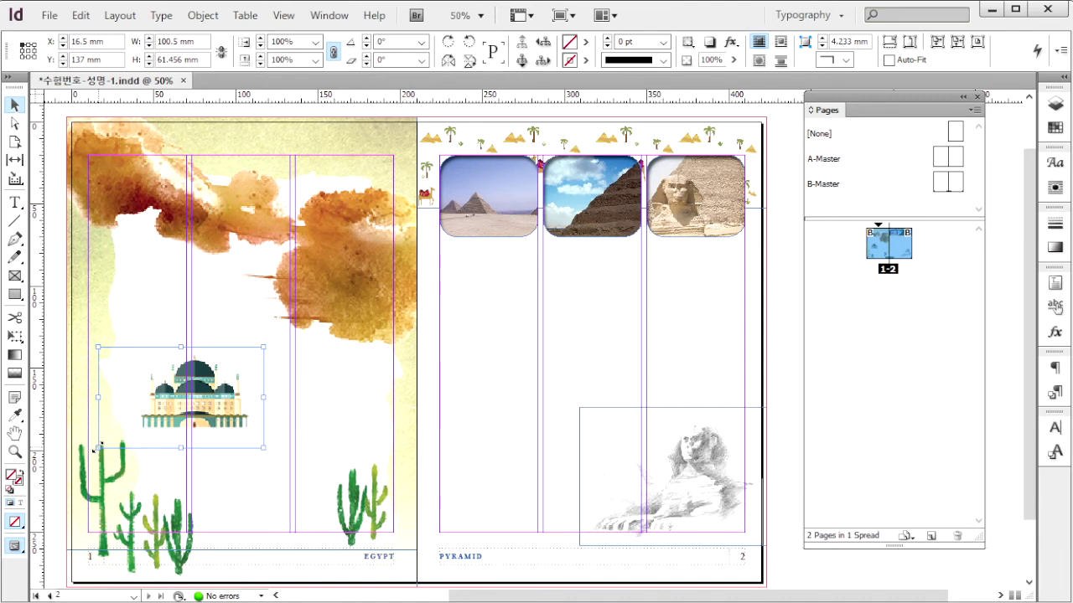
drag(98, 448, 130, 444)
drag(223, 400, 201, 193)
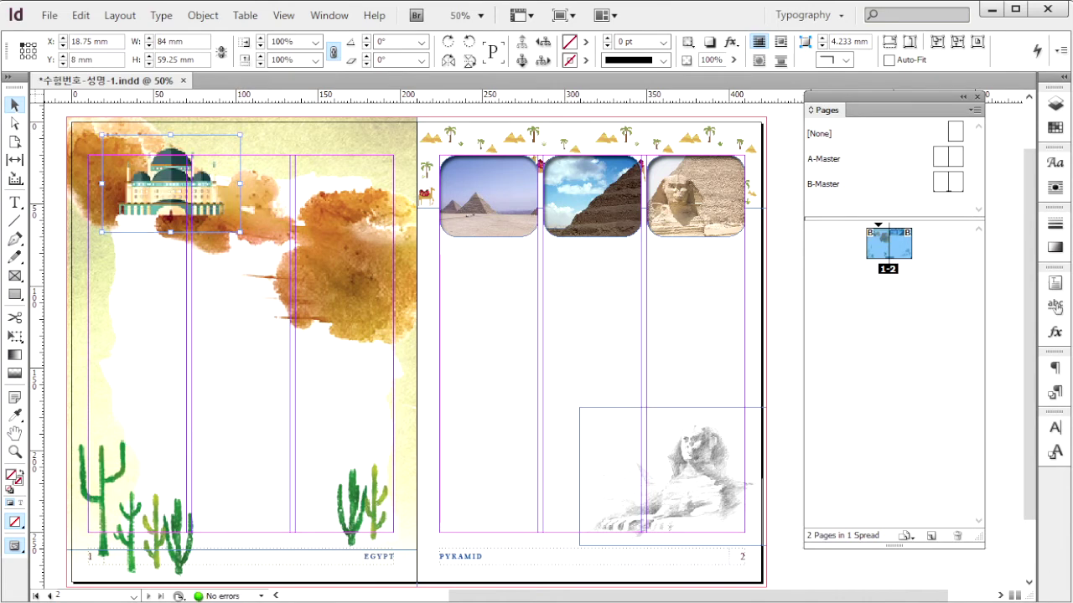
key(alt+Tab)
click(175, 214)
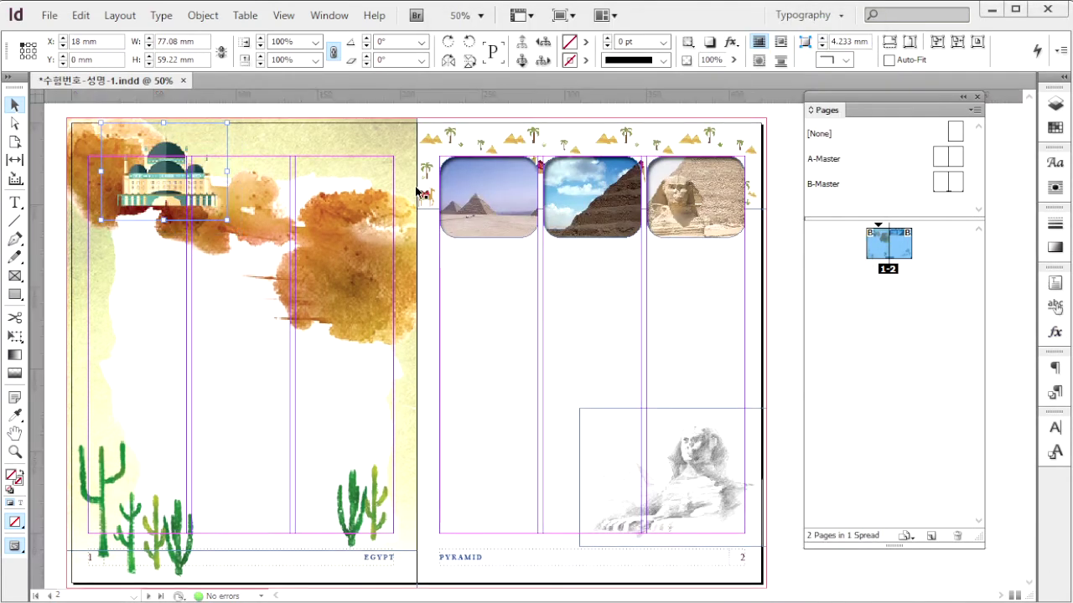
- Apply a Drop Shadow effect with default settings to the mosque image
right_click(148, 185)
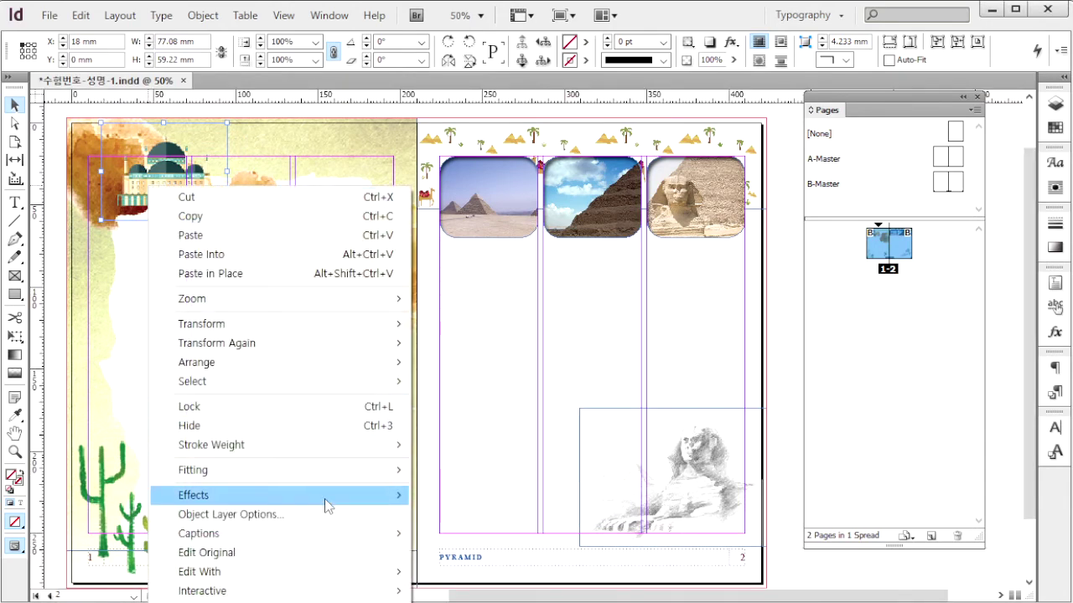
mouse_move(335, 496)
click(491, 520)
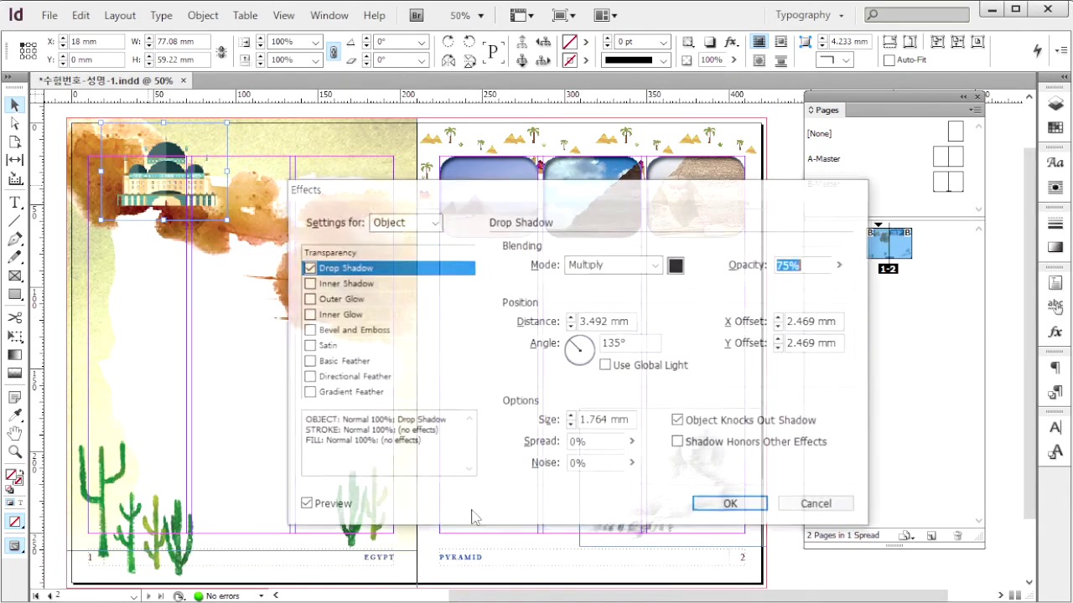
click(714, 507)
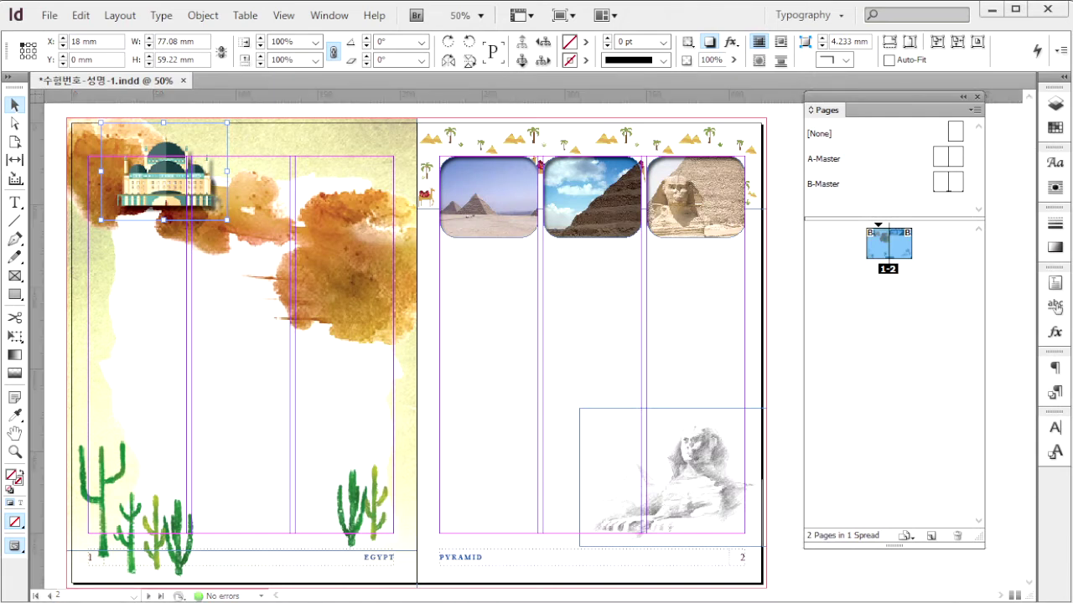
- Duplicate the mosque frame to the middle of page 1 and reposition its artwork to show the pyramids, following 1급-301.jpg in Photos
key(alt+Tab)
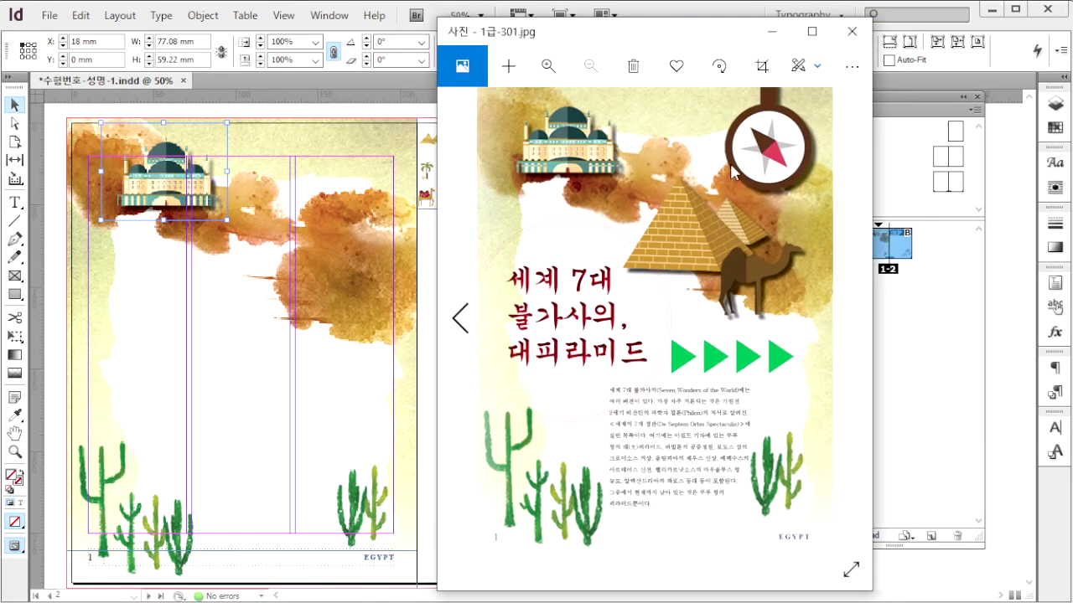
click(176, 193)
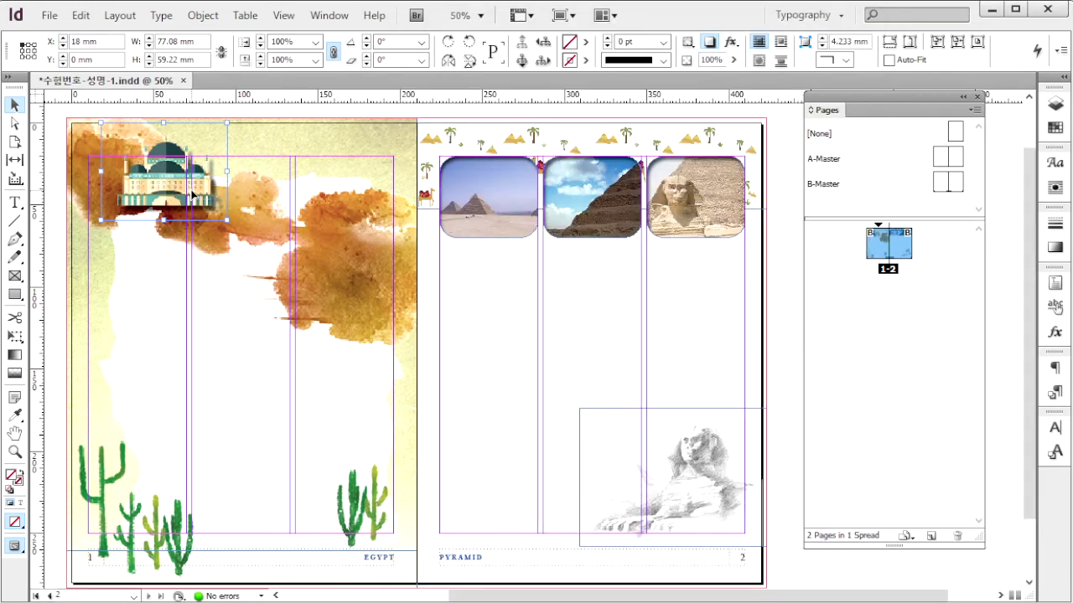
drag(190, 188, 292, 325)
double_click(312, 261)
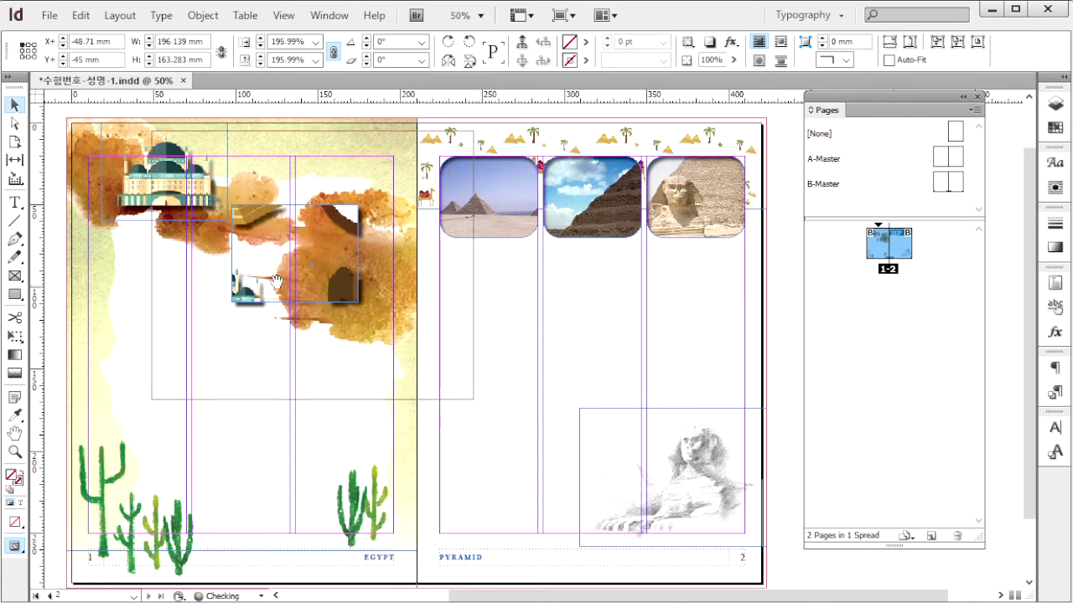
drag(275, 252, 303, 278)
drag(308, 265, 313, 261)
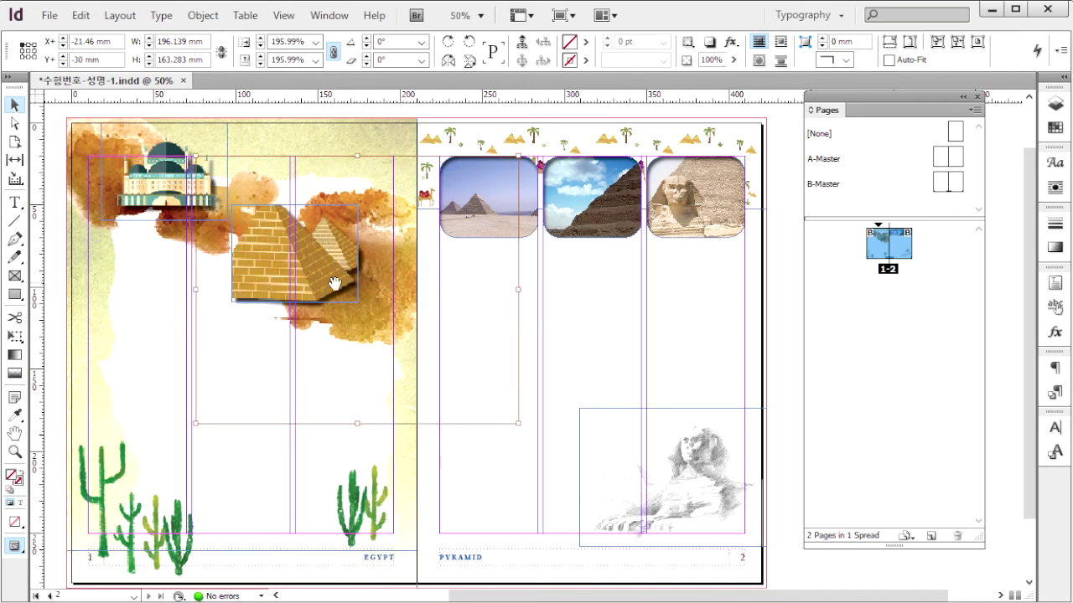
key(ctrl+d)
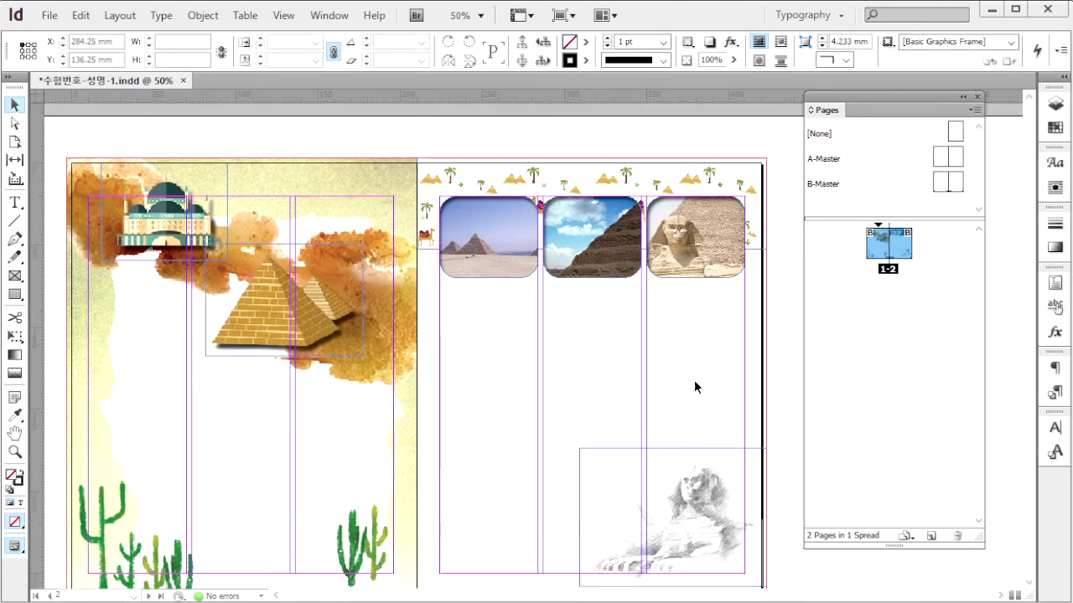
- Duplicate the pyramid frame to X 110.25 mm, Y -3 mm and shift its artwork to the compass, scaled to about 129%
click(264, 322)
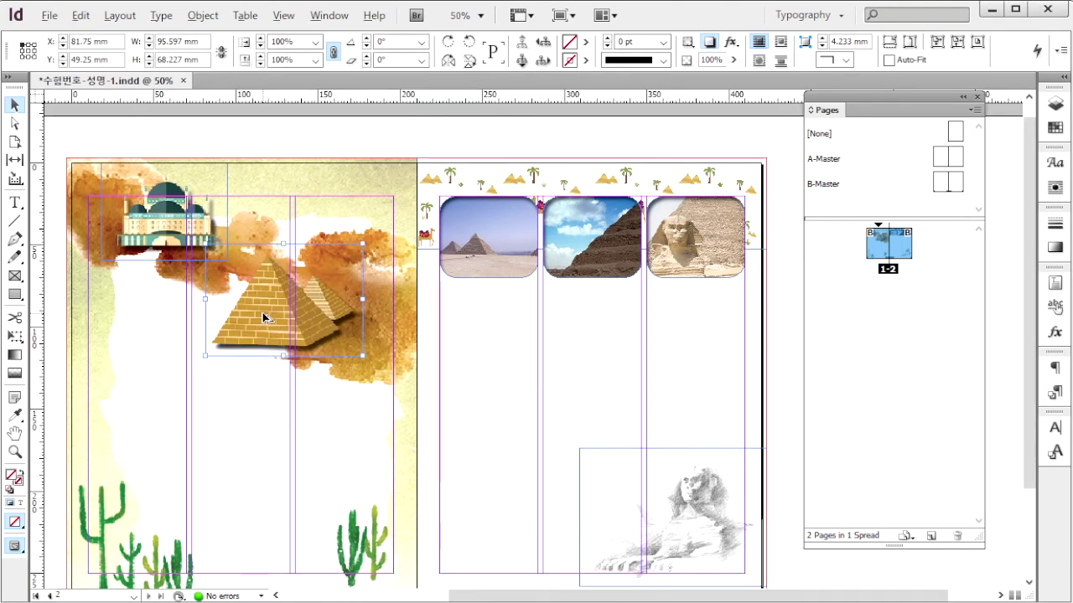
drag(266, 322, 308, 243)
double_click(370, 226)
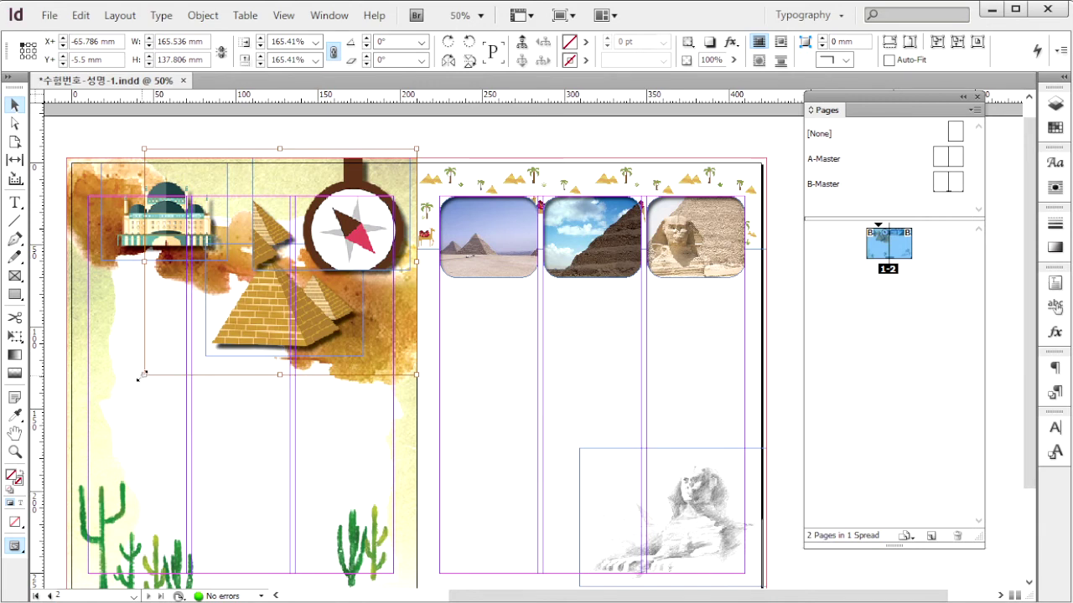
drag(138, 379, 174, 351)
drag(347, 258, 360, 230)
click(354, 220)
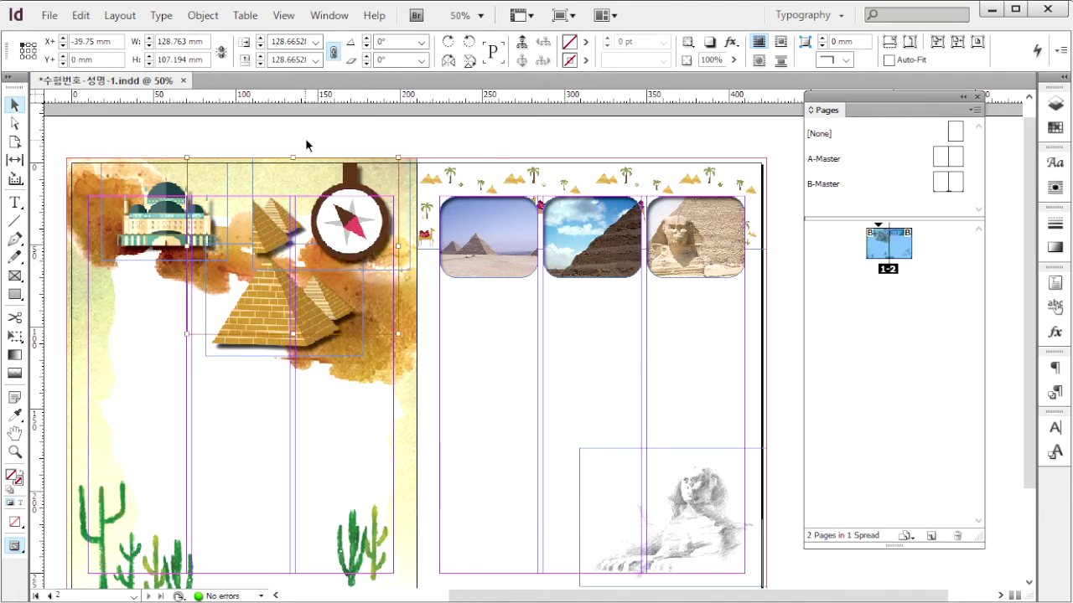
click(410, 213)
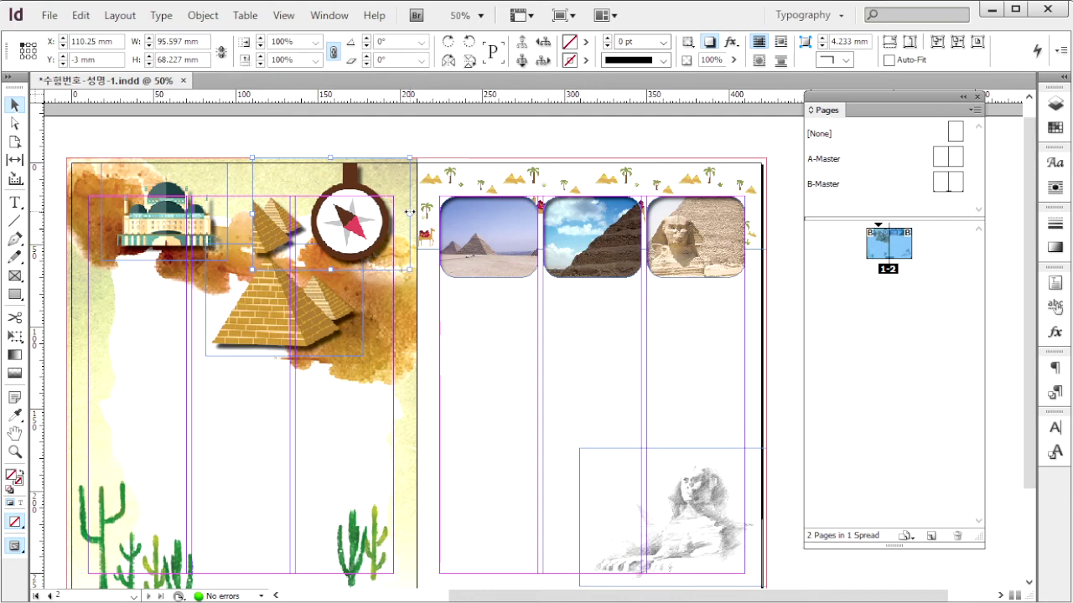
- Crop the compass frame to 52.75 mm wide and duplicate it below at X 129.75 mm, Y 72.5 mm
drag(410, 213, 393, 213)
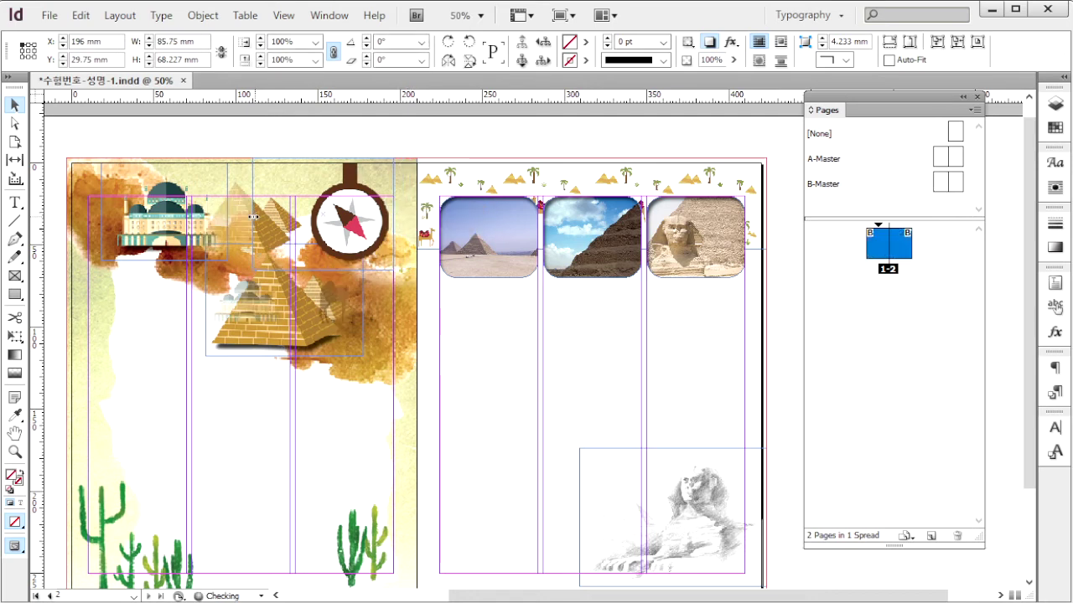
drag(252, 213, 307, 213)
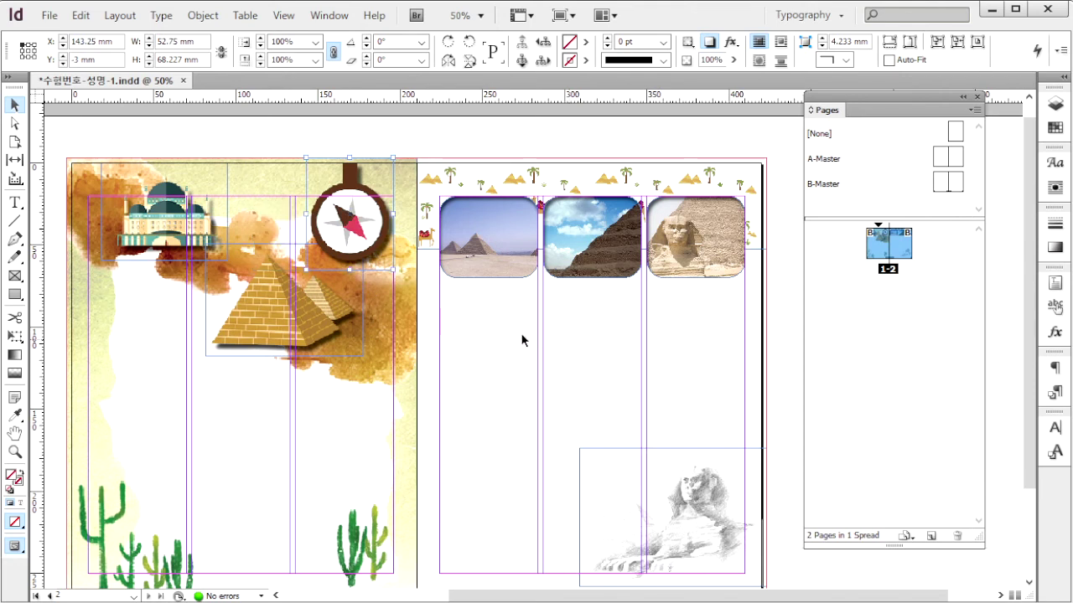
drag(380, 238, 353, 331)
- Enlarge the duplicate's artwork to about 150 × 162%, shifted to show the camel, and crop the compass remnant off the frame's upper edge
click(334, 342)
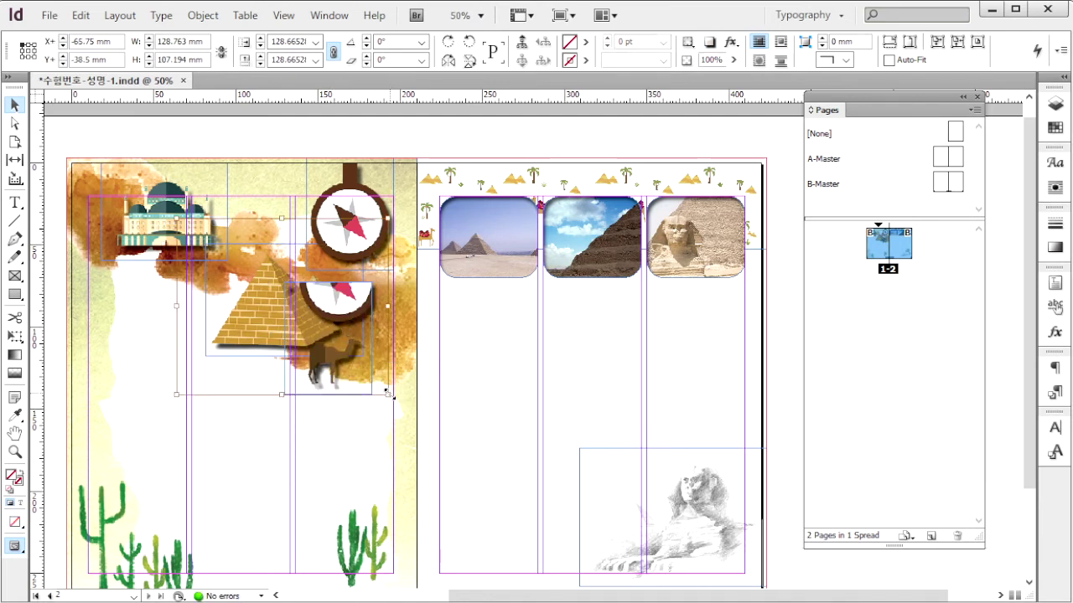
drag(388, 395, 402, 416)
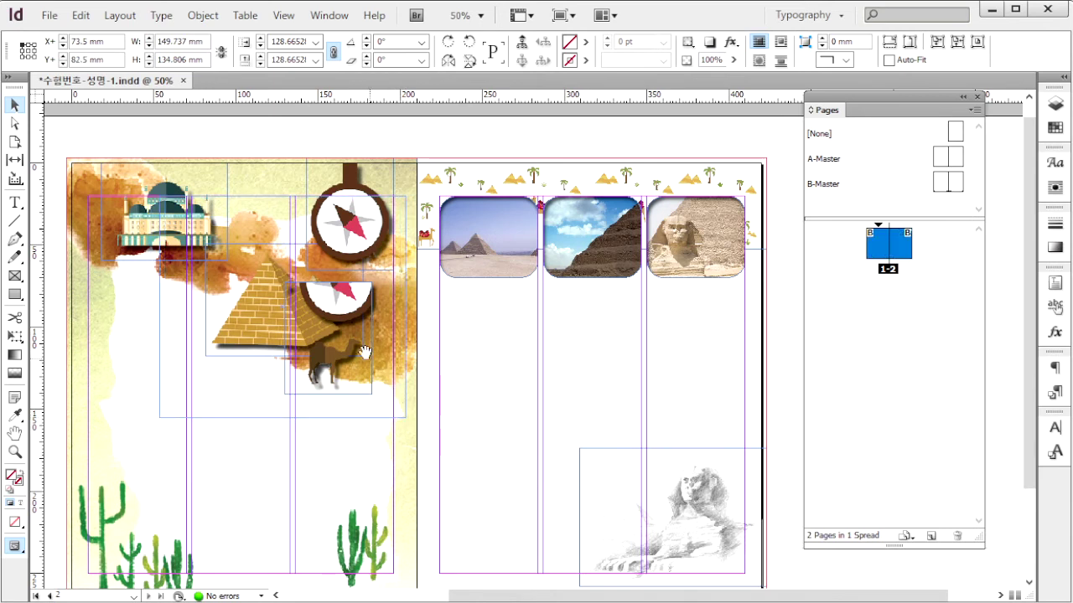
drag(362, 351, 333, 351)
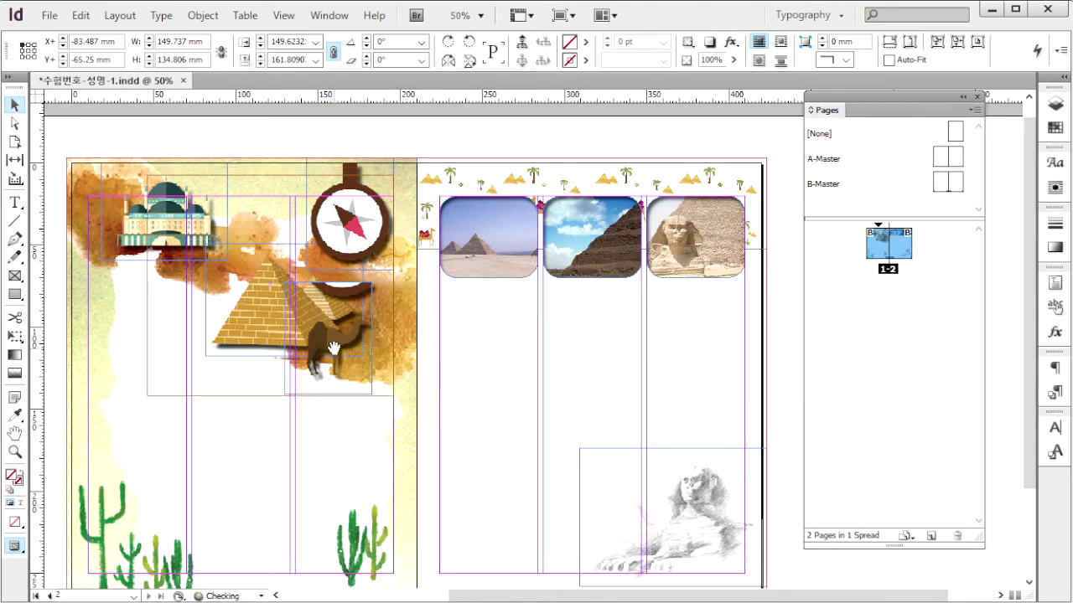
click(342, 417)
click(355, 308)
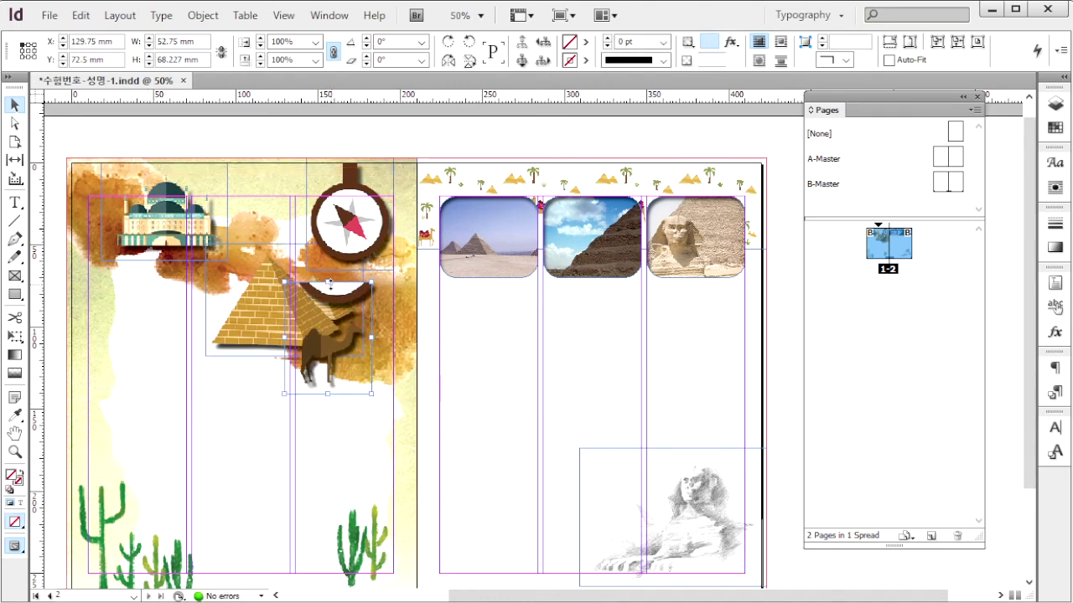
drag(328, 283, 328, 317)
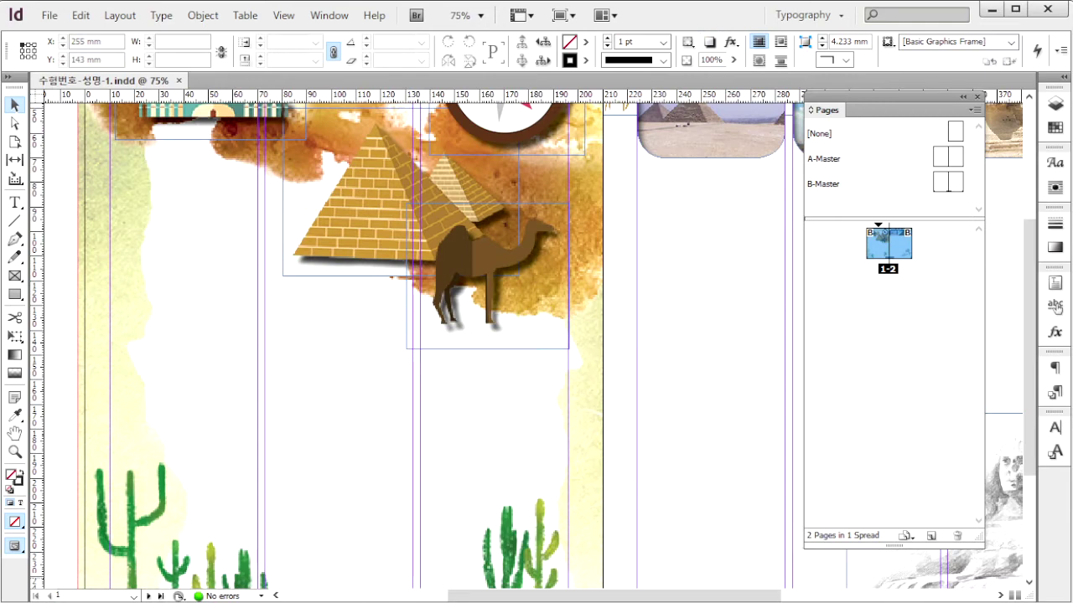
- Following 1급-301.jpg in Photos, create a 3-sided polygon 20 × 15 mm with 0% star inset in the white area below the camel
key(alt+Tab)
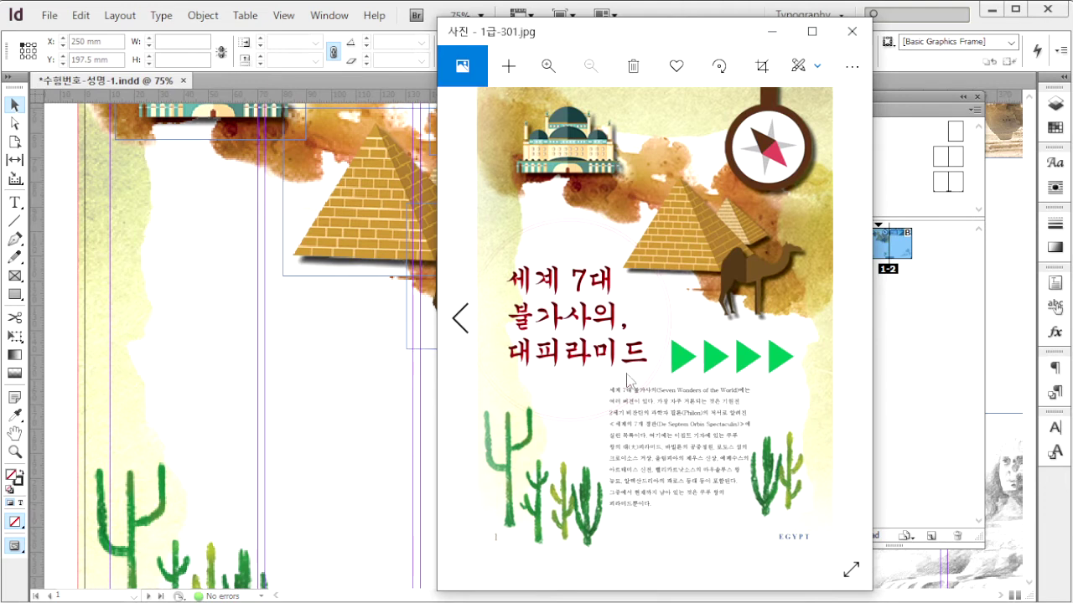
click(385, 406)
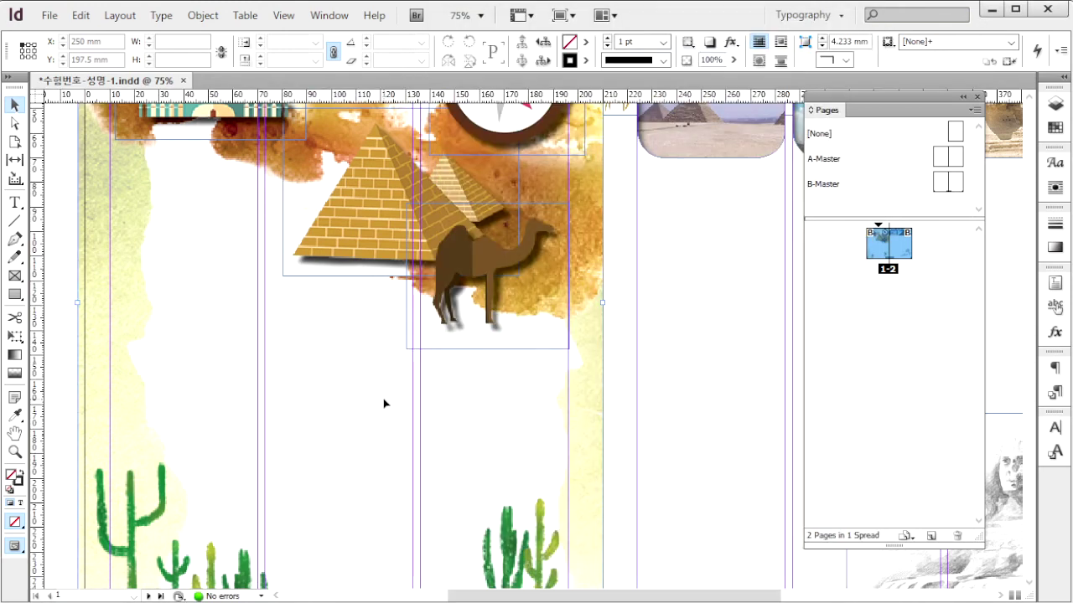
click(14, 296)
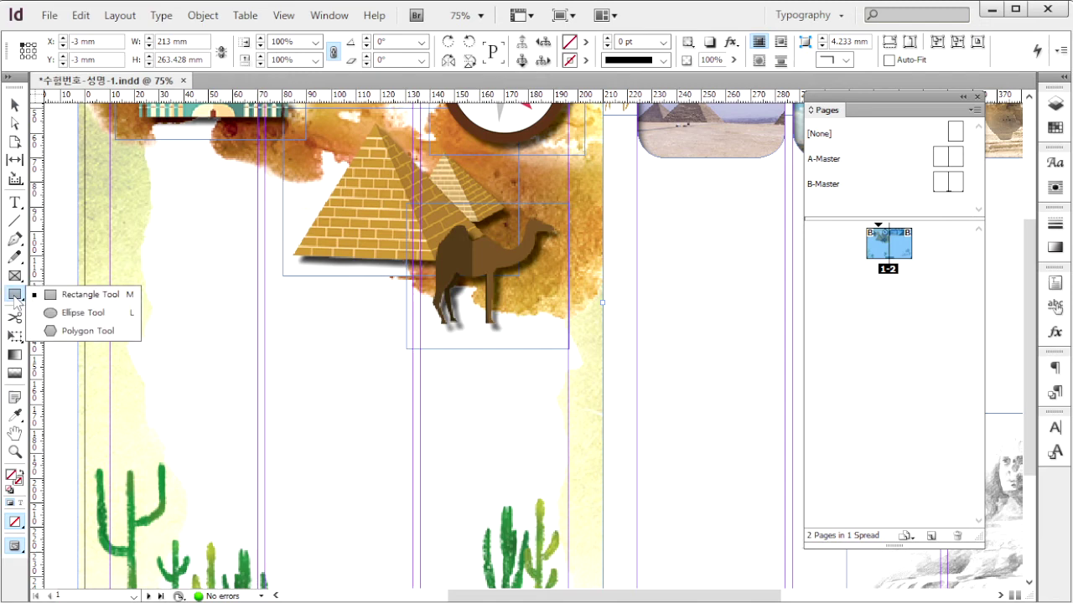
click(87, 330)
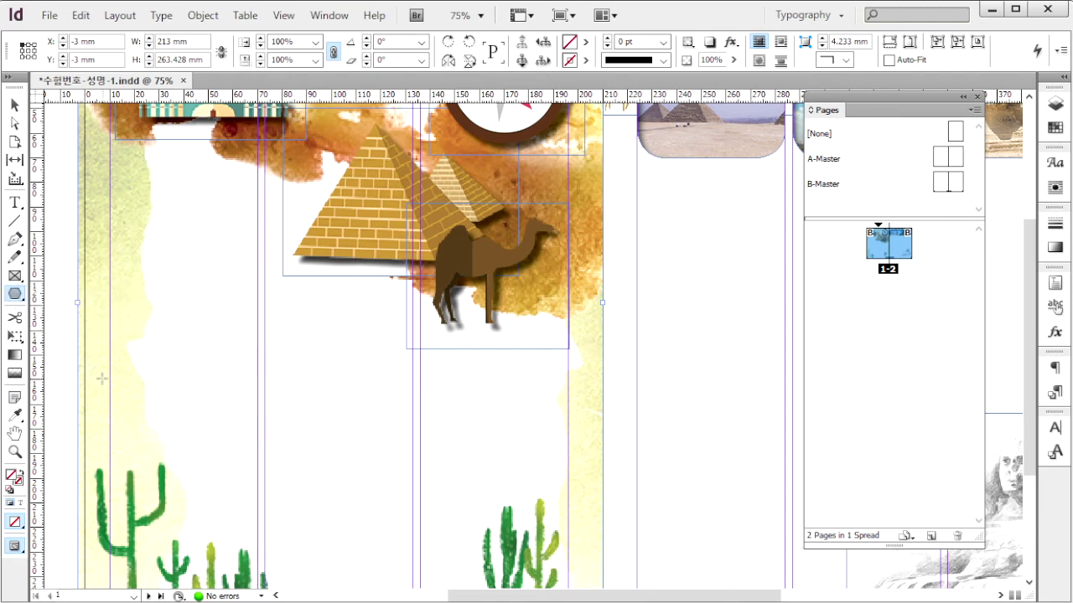
click(705, 395)
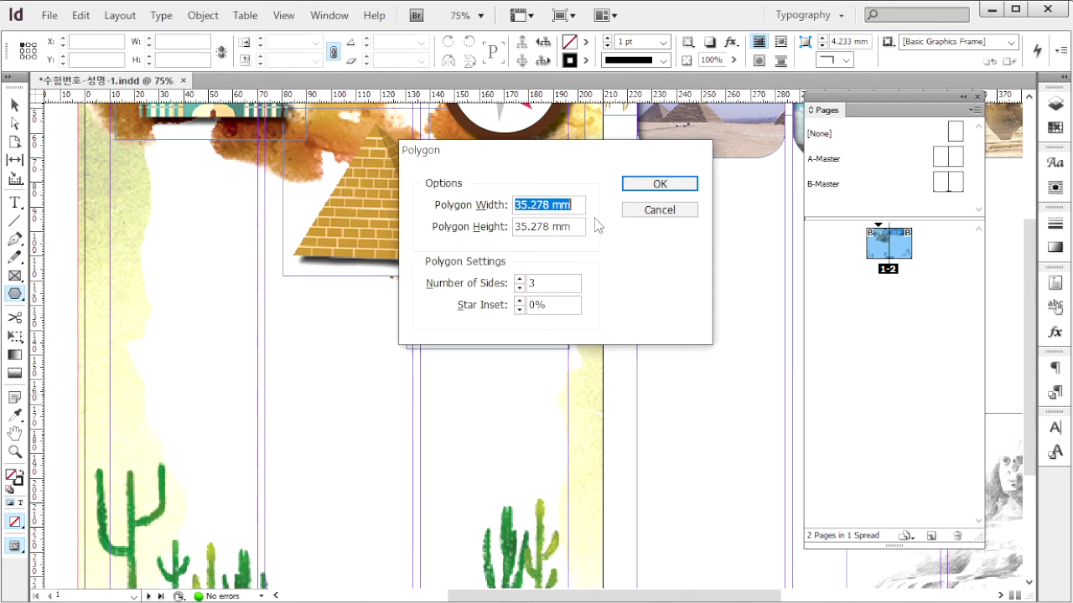
text(20)
key(Tab)
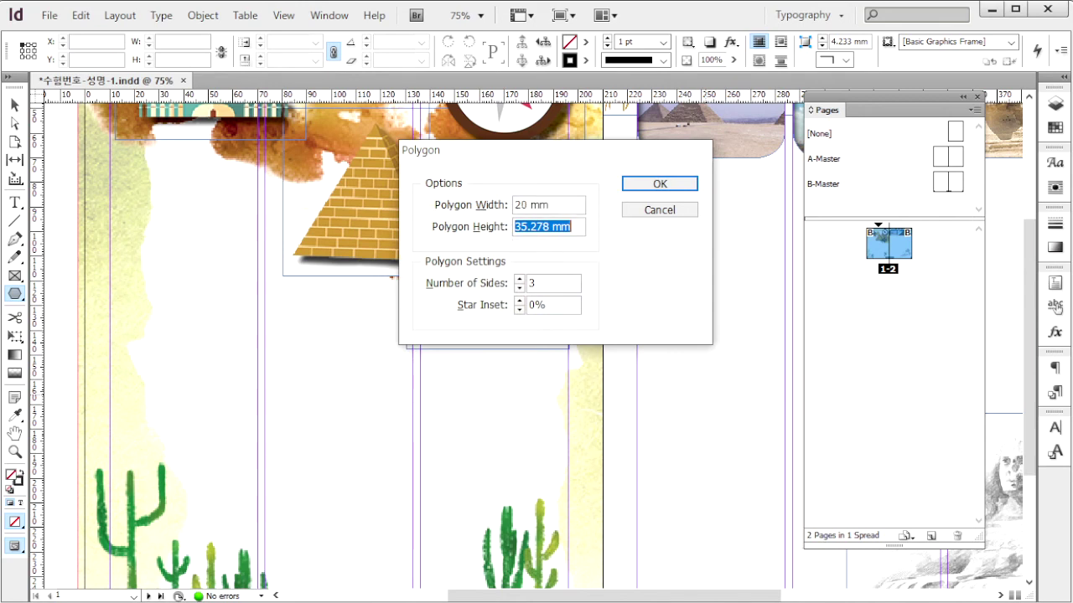
text(15)
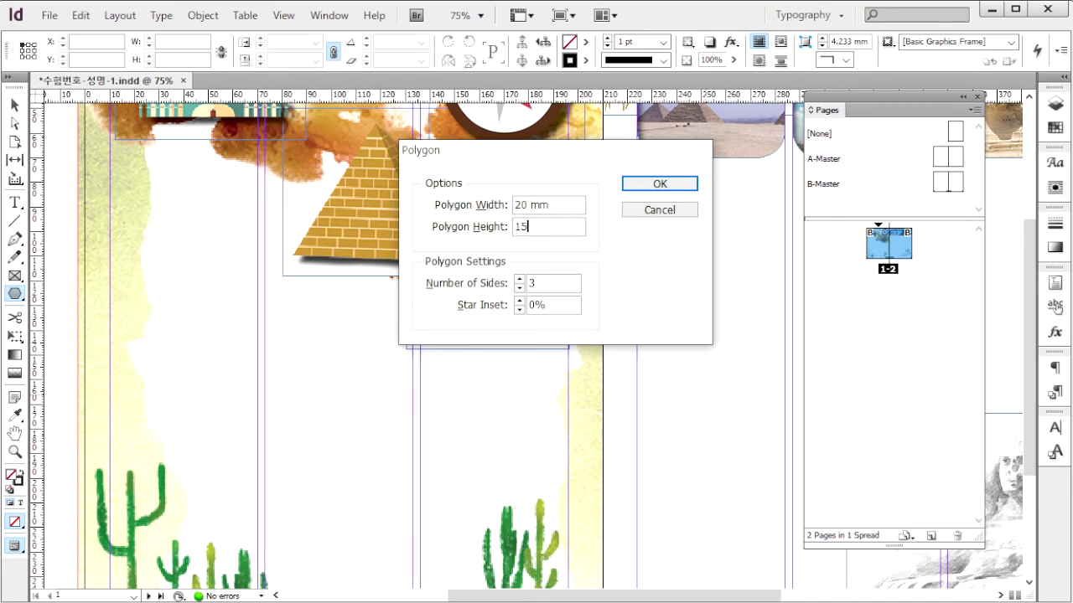
key(Tab)
key(Return)
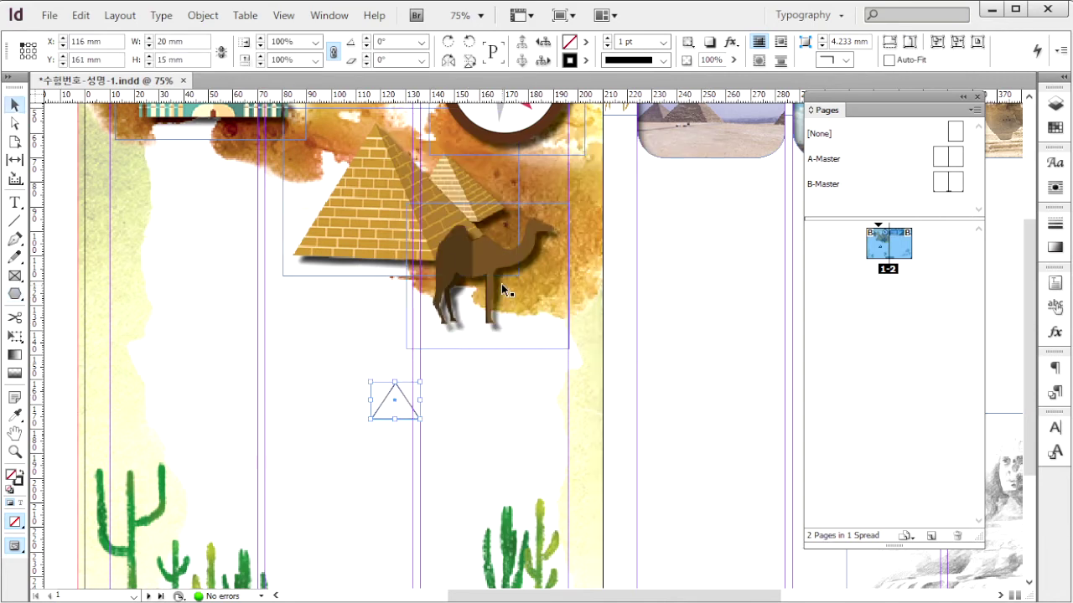
- Swap the triangle's stroke and fill, and set the fill to CMYK C 80, M 0, Y 90, K 0
key(F6)
drag(352, 182, 638, 299)
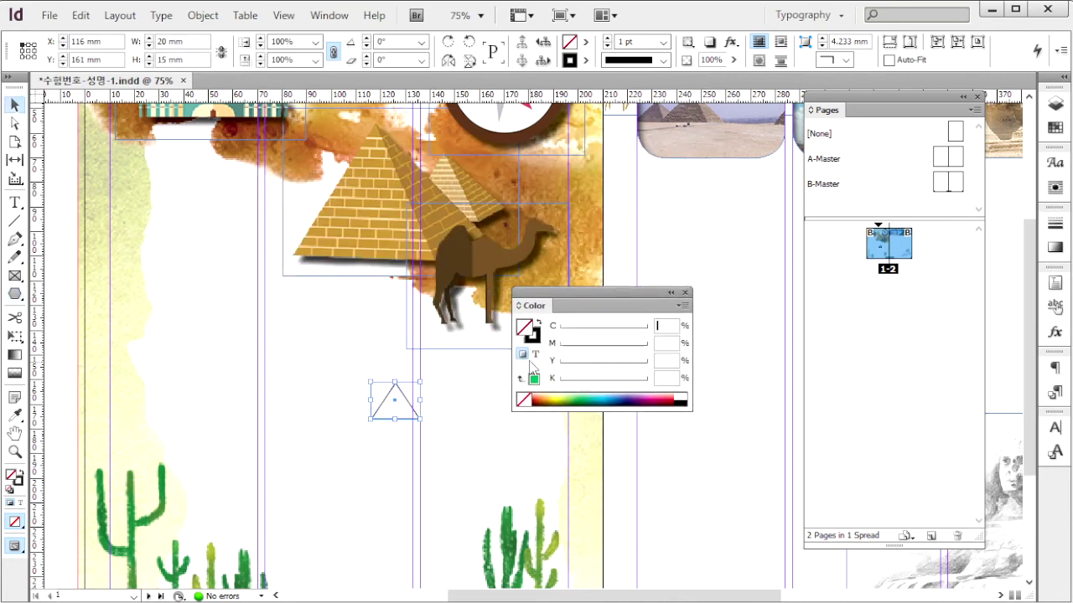
click(539, 323)
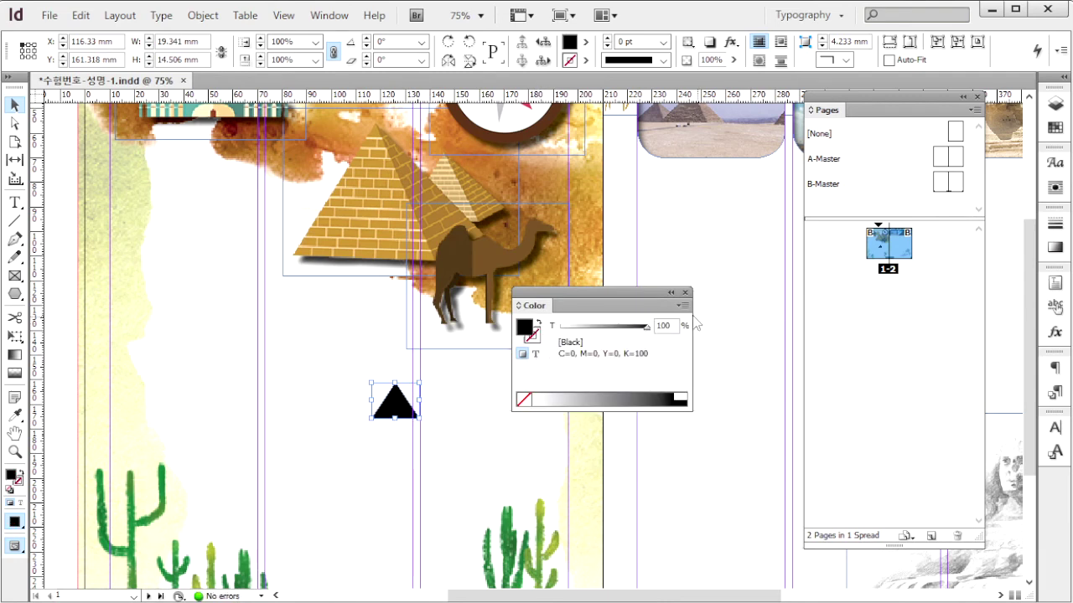
click(681, 305)
click(729, 354)
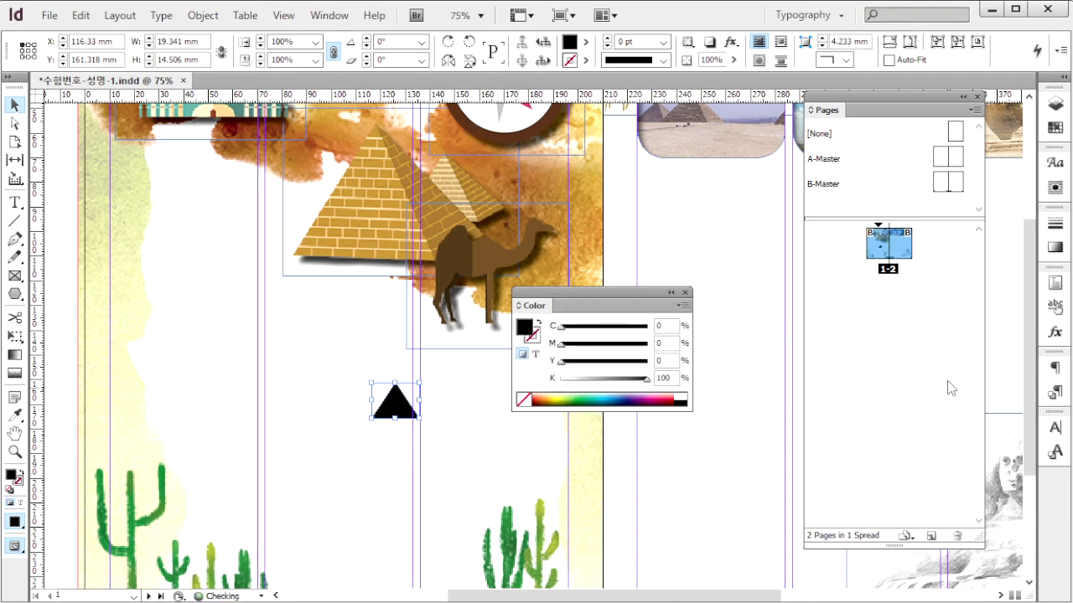
drag(677, 324, 610, 321)
text(80)
key(Tab)
text(90)
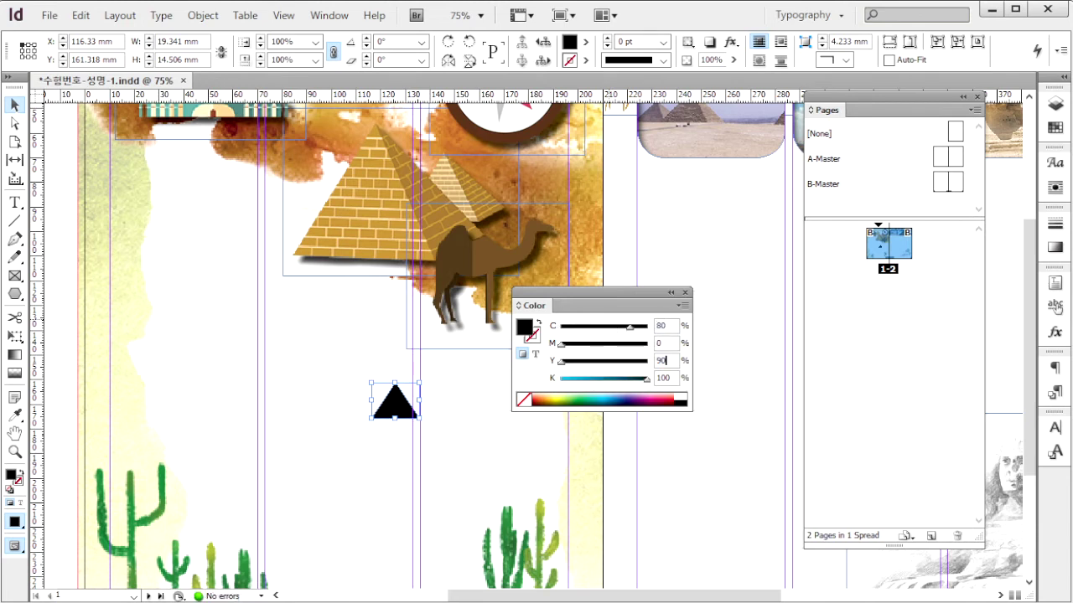
key(Tab)
text(0)
key(Return)
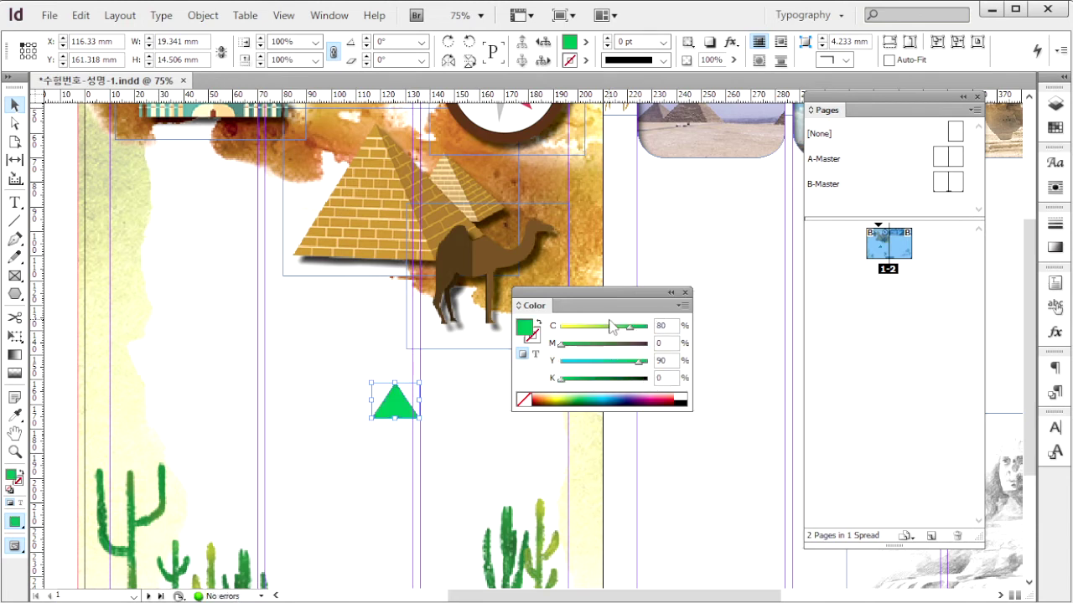
- Rotate the green triangle 90° clockwise and duplicate it horizontally into a row of four below the camel, following 1급-301.jpg in Photos
click(450, 42)
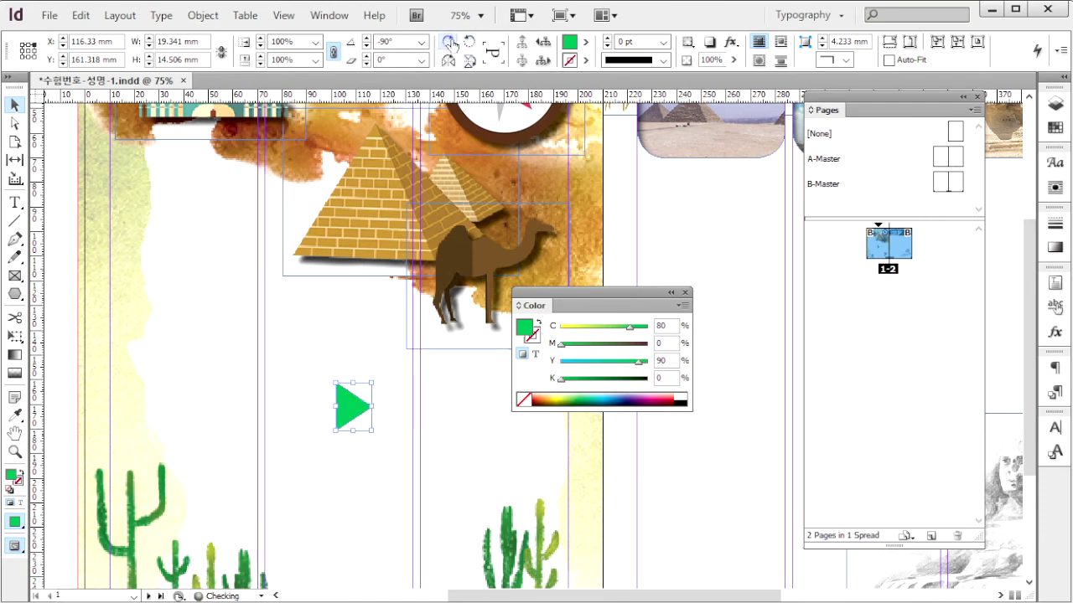
click(686, 293)
key(alt+Tab)
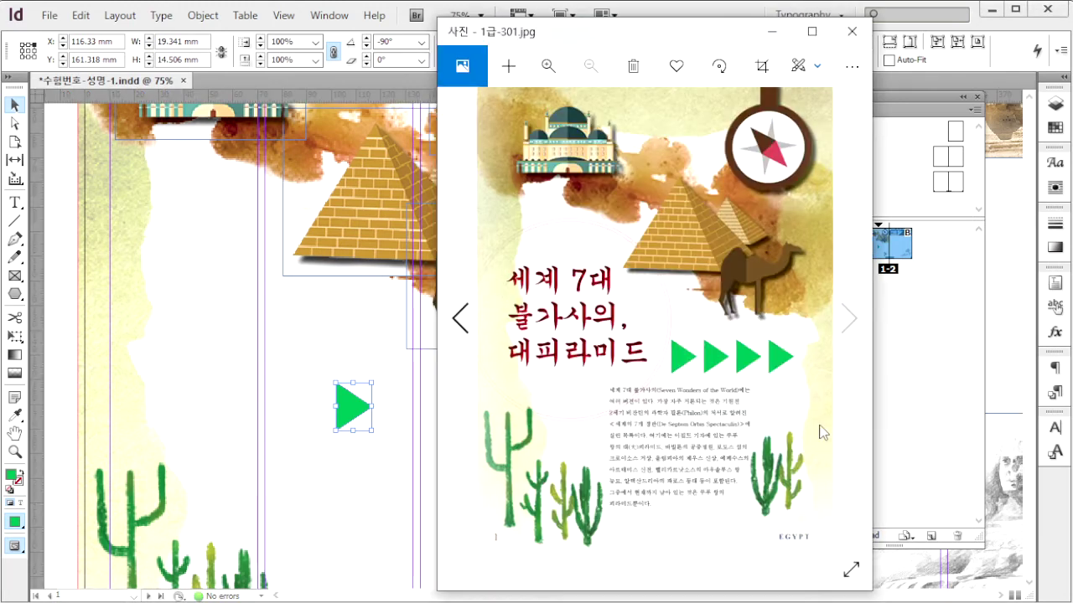
click(382, 422)
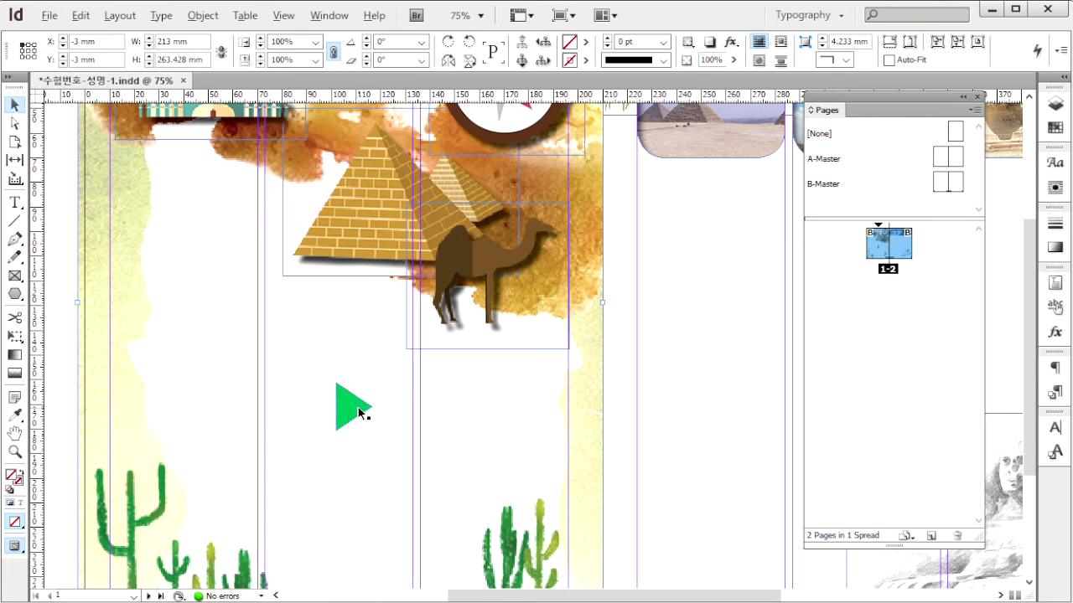
click(347, 412)
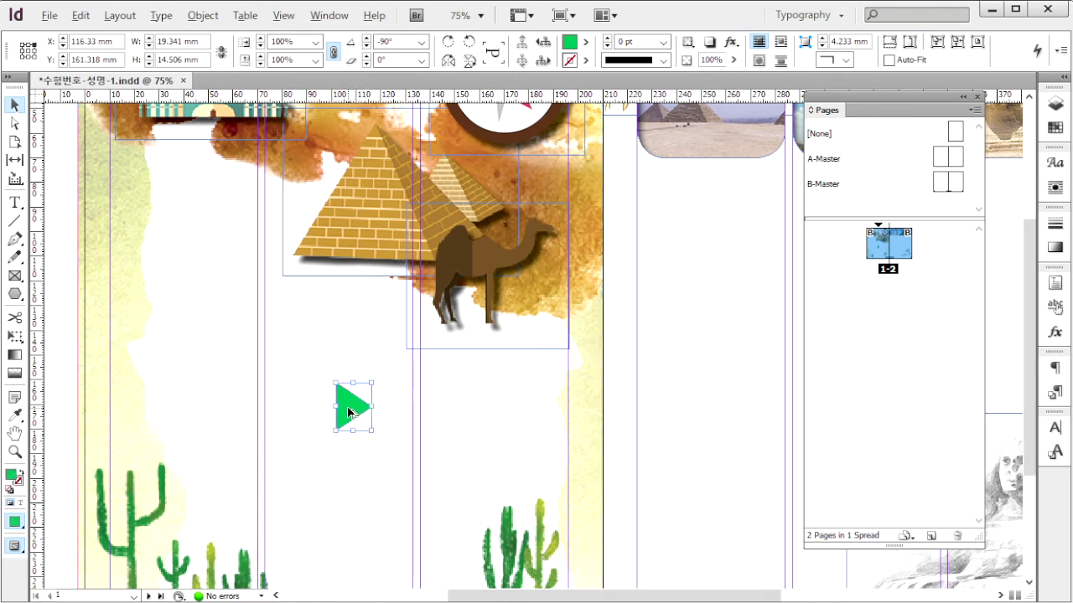
drag(350, 413, 515, 414)
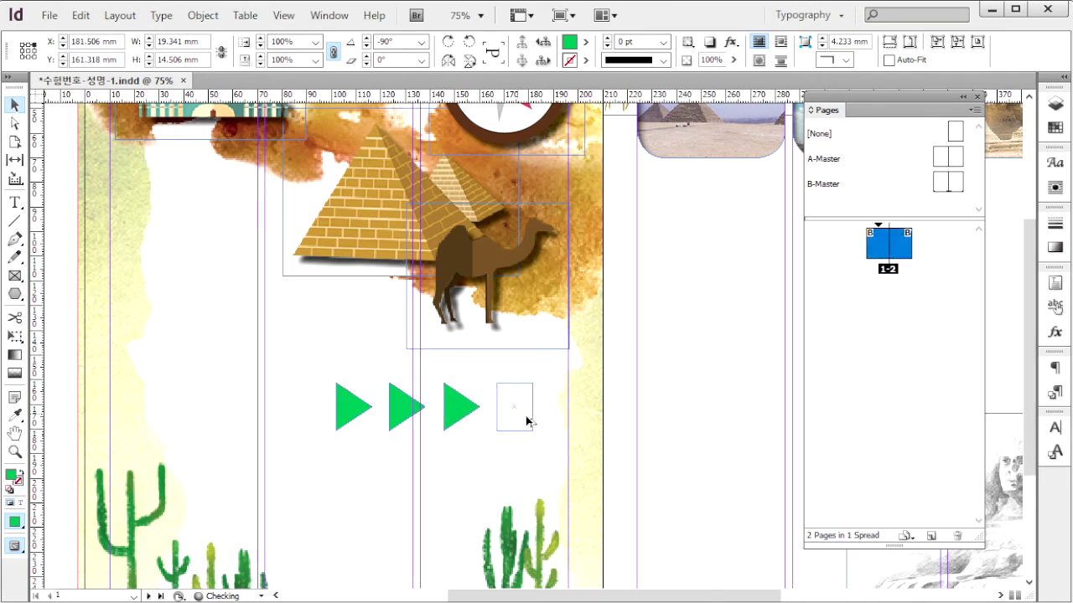
click(660, 427)
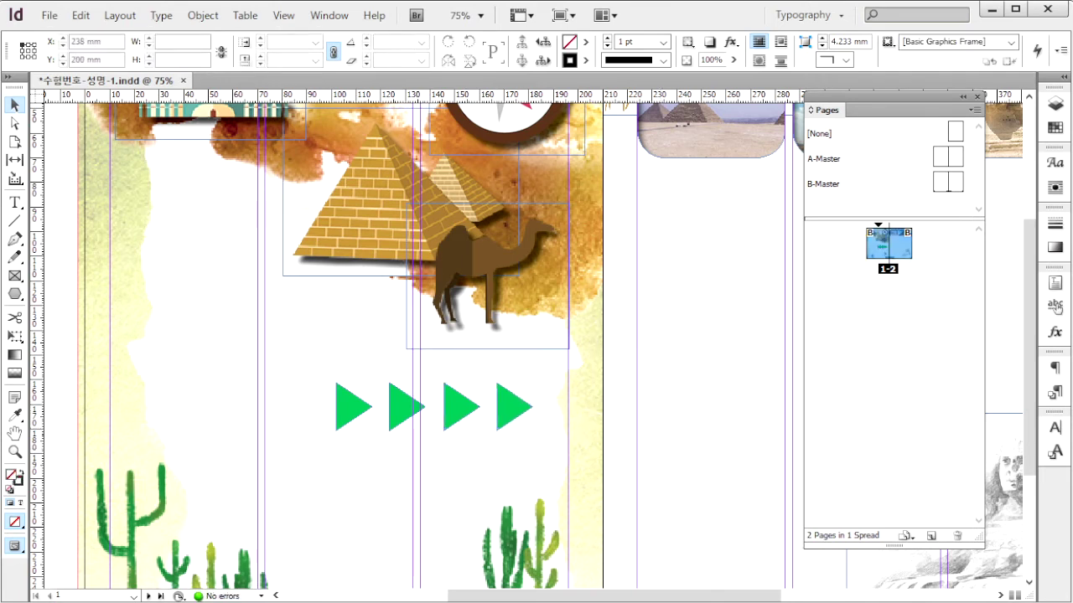
key(ctrl+d)
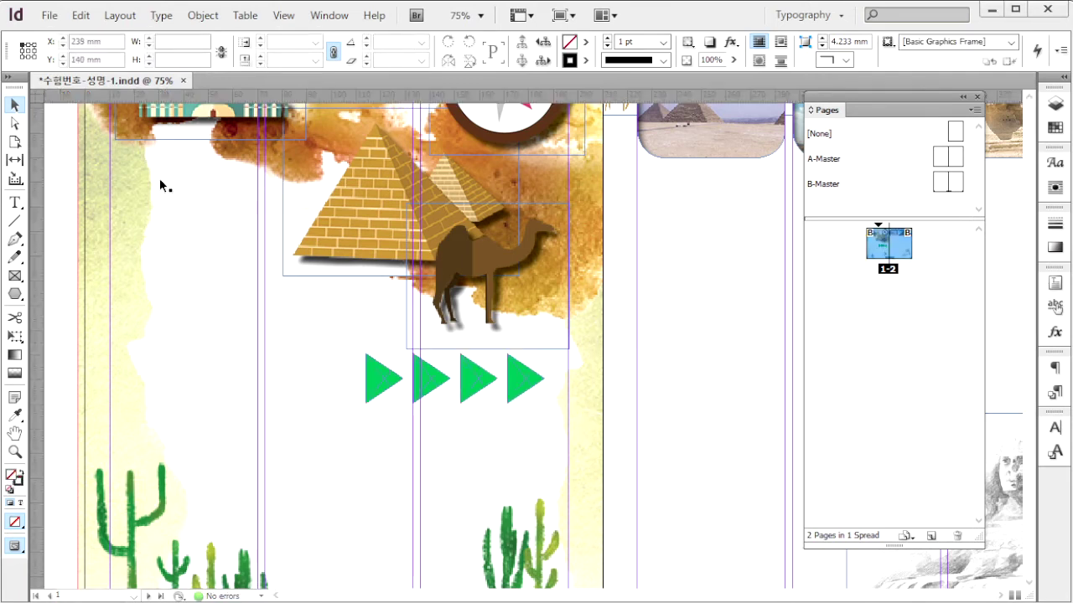
- Create a 120 × 120 mm ellipse frame and move it to X -3 mm, Y 83.528 mm on page 1
click(14, 297)
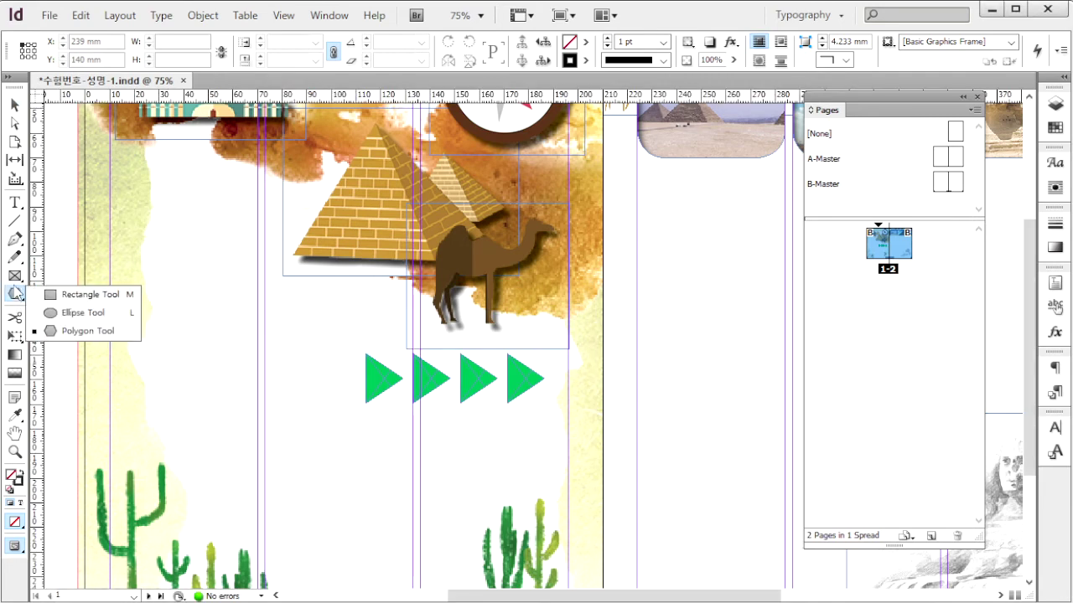
click(14, 276)
click(66, 299)
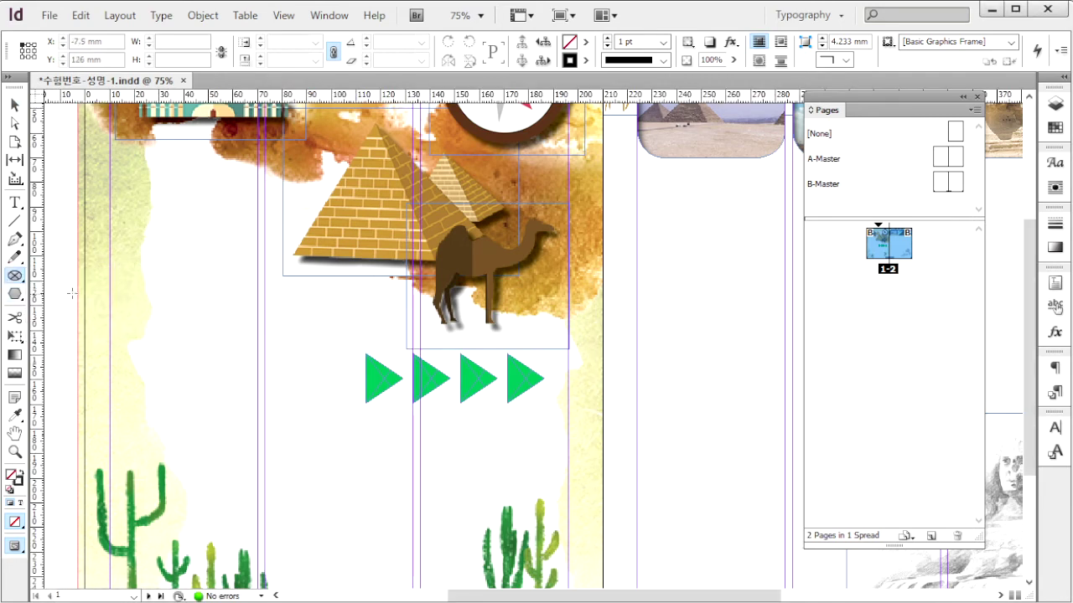
click(75, 256)
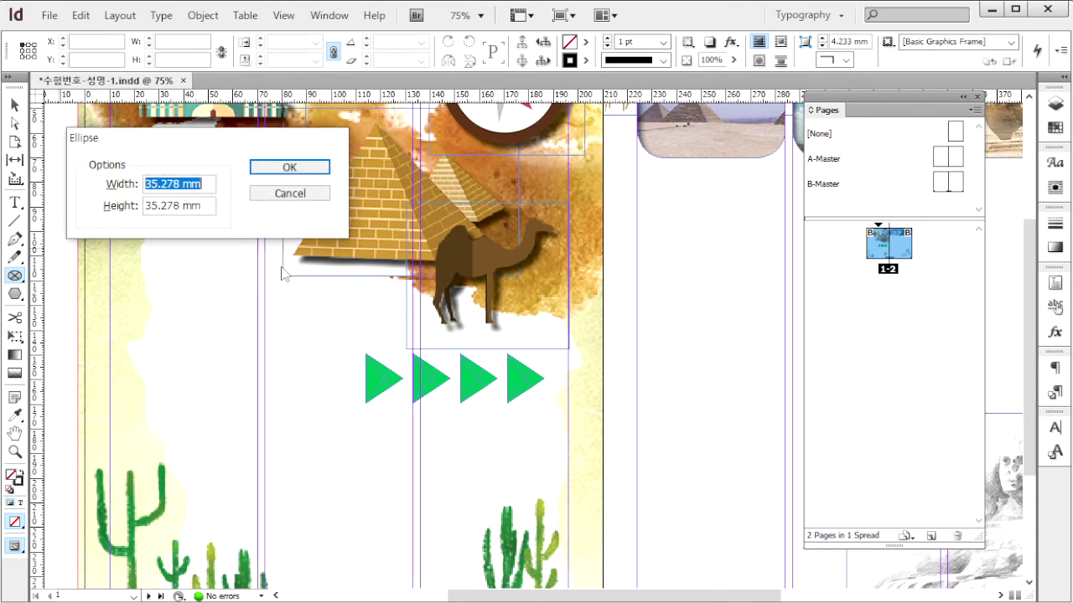
text(120)
key(Tab)
text(120)
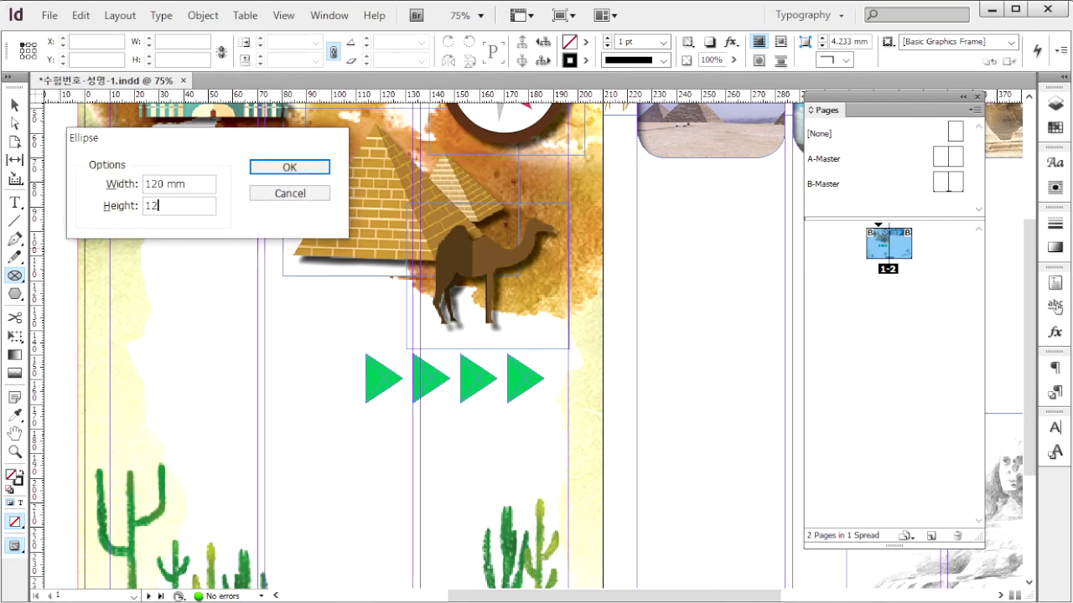
key(Return)
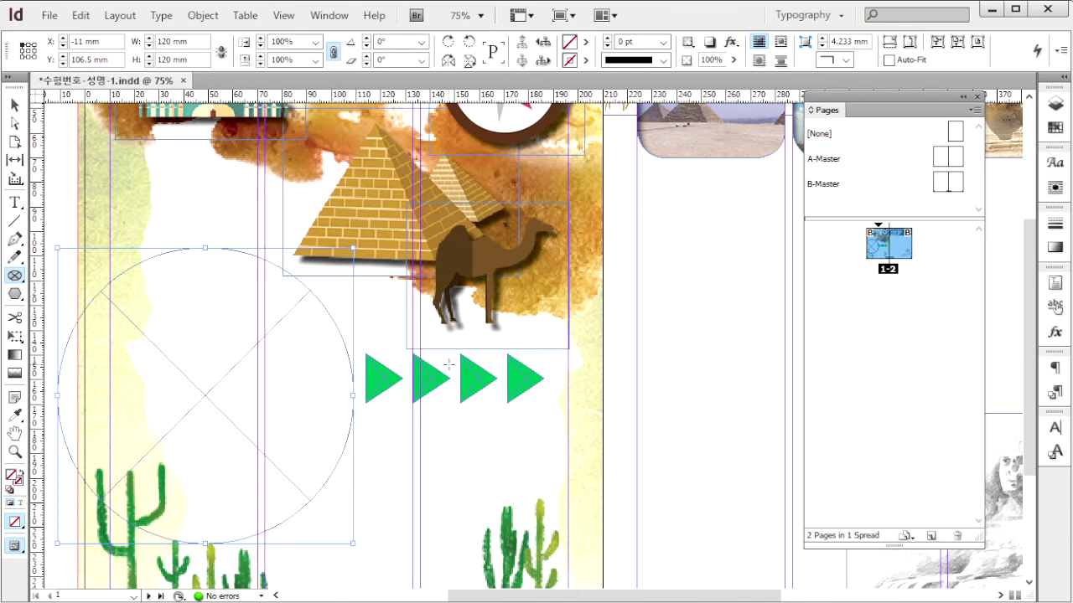
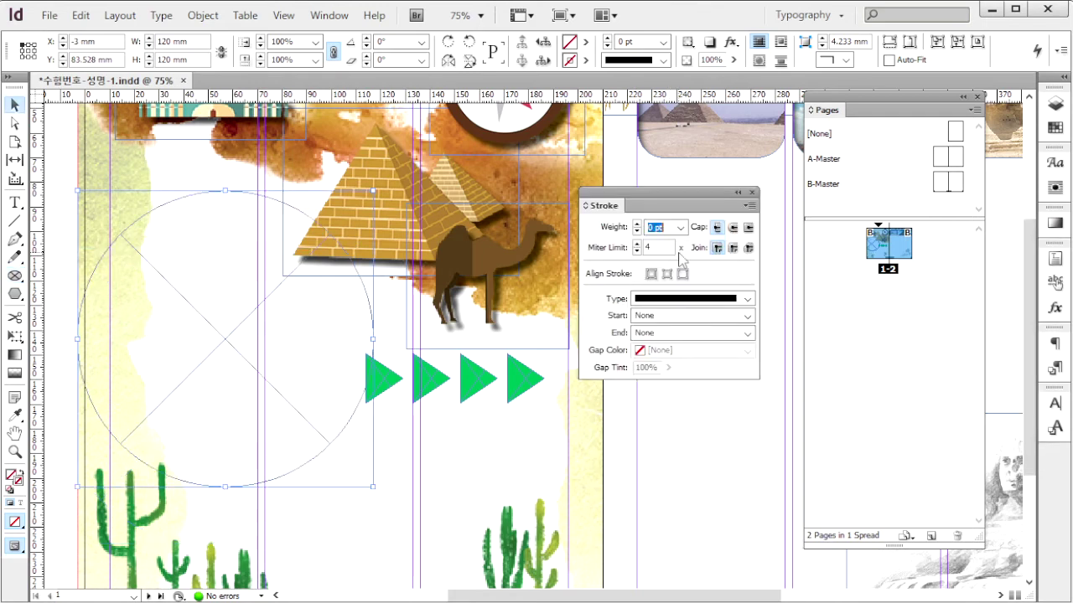
- Set the circular frame's stroke to 6 pt with the Thin - Thin type
text(6)
click(748, 300)
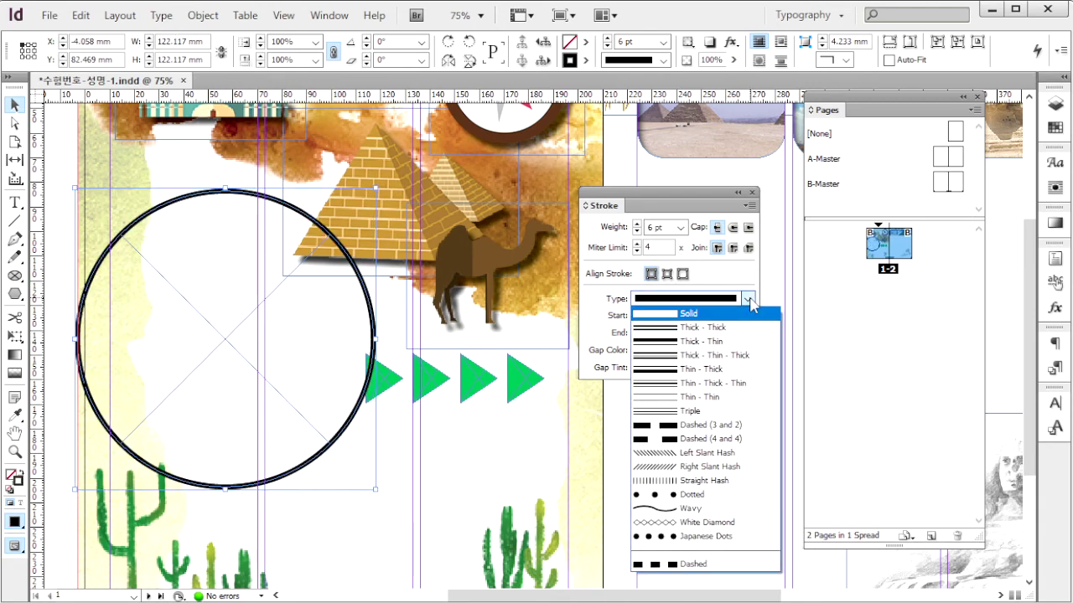
click(718, 398)
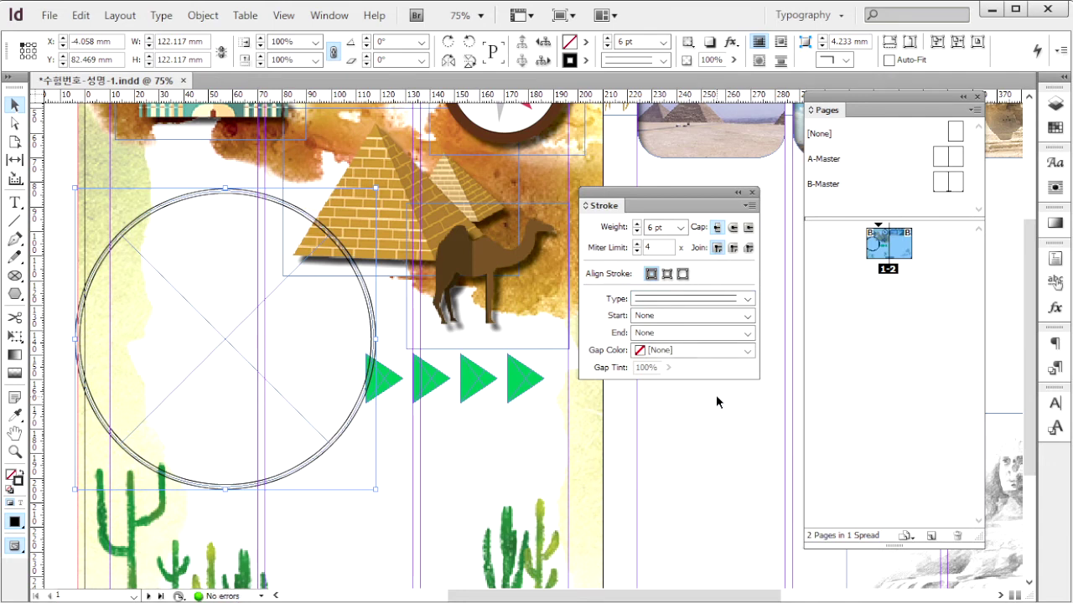
- Set the circular frame's stroke colour to CMYK C 0, M 30, Y 10, K 0
key(F6)
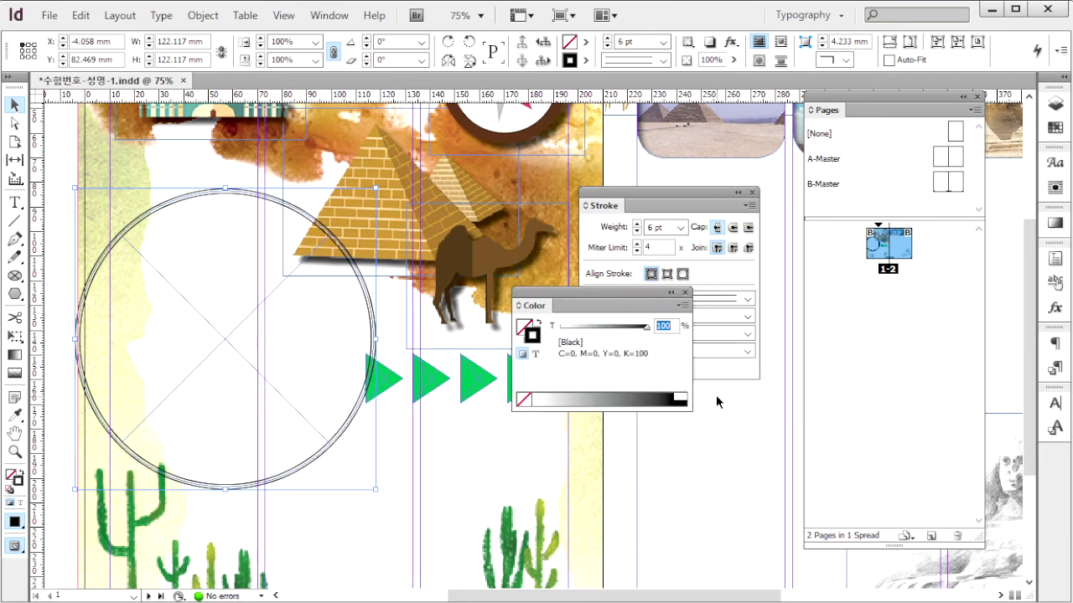
click(680, 305)
click(693, 352)
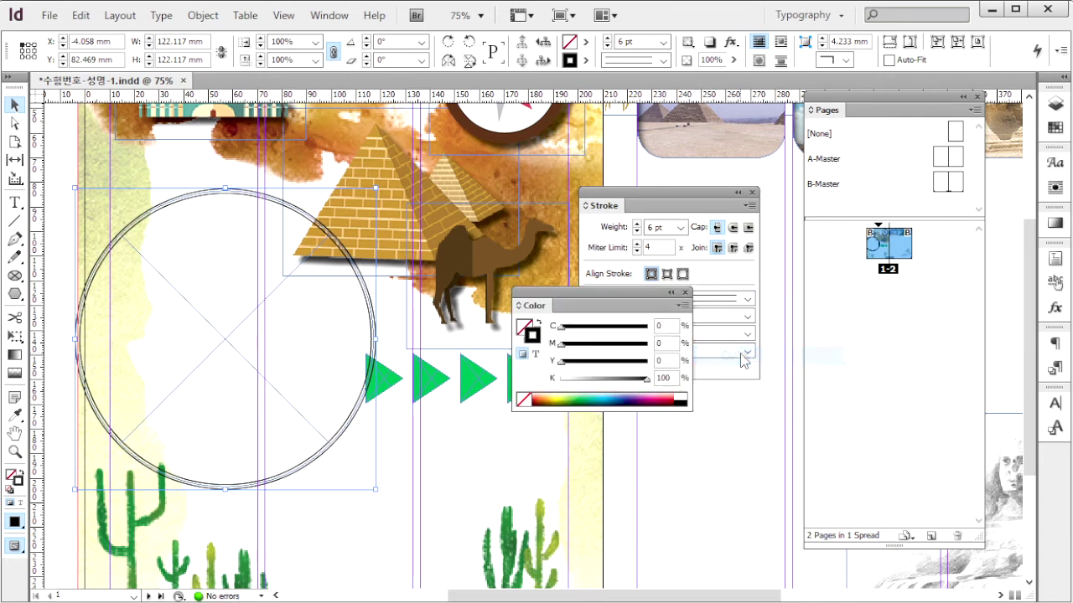
double_click(673, 344)
text(30)
key(Tab)
text(10)
key(Tab)
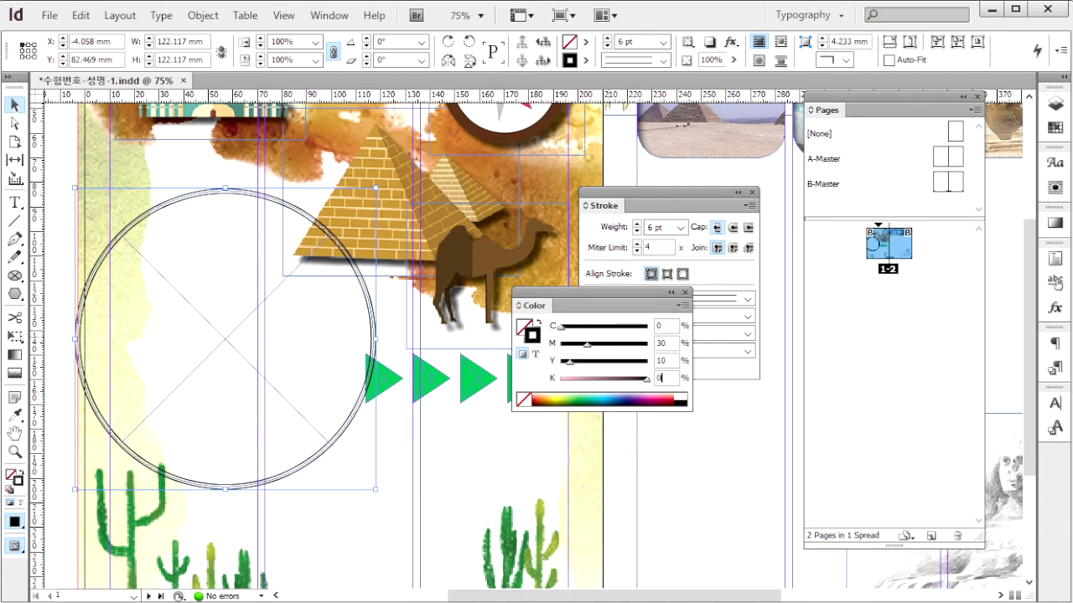
key(Return)
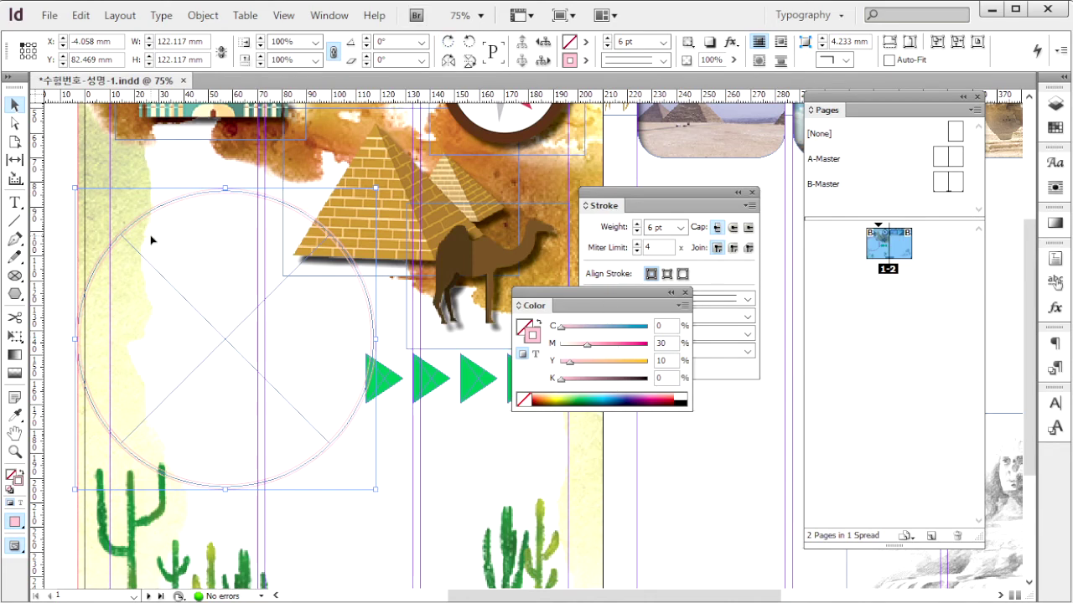
- Send the circular frame to the back, behind the pyramid illustration
click(203, 15)
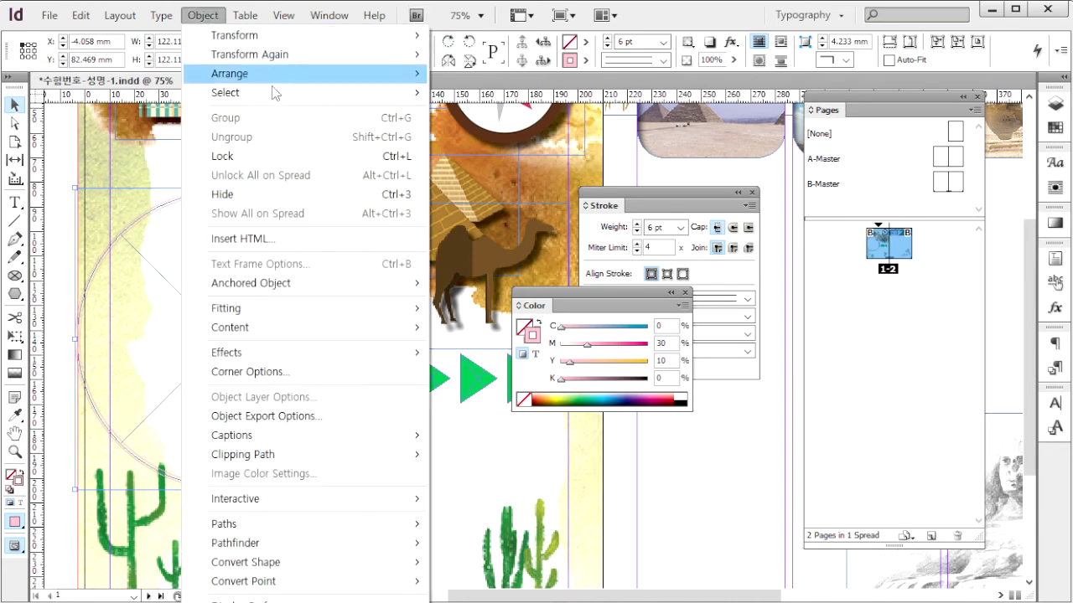
mouse_move(277, 73)
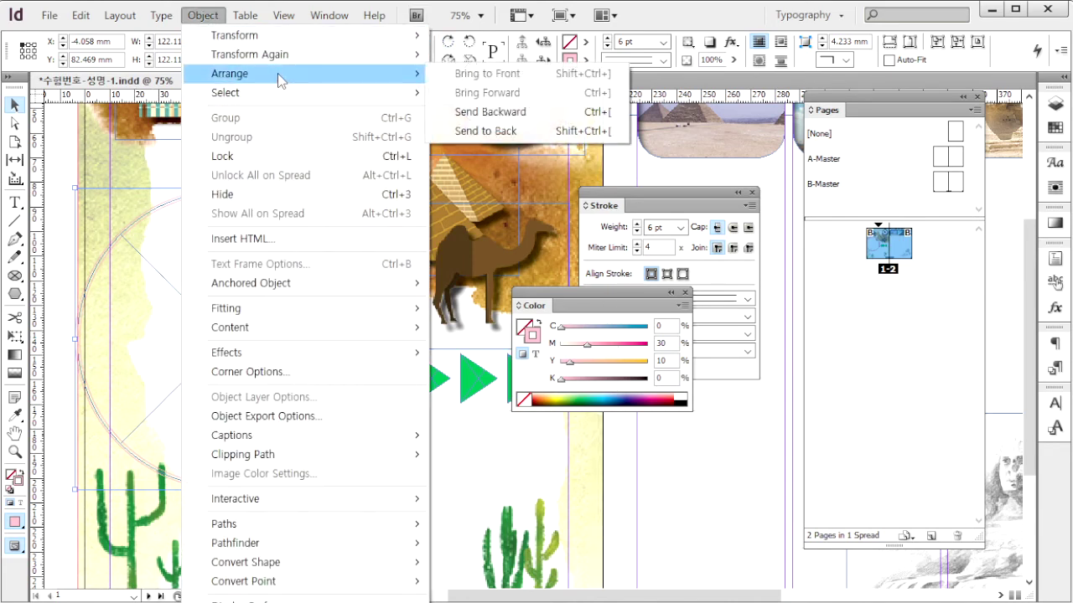
click(532, 138)
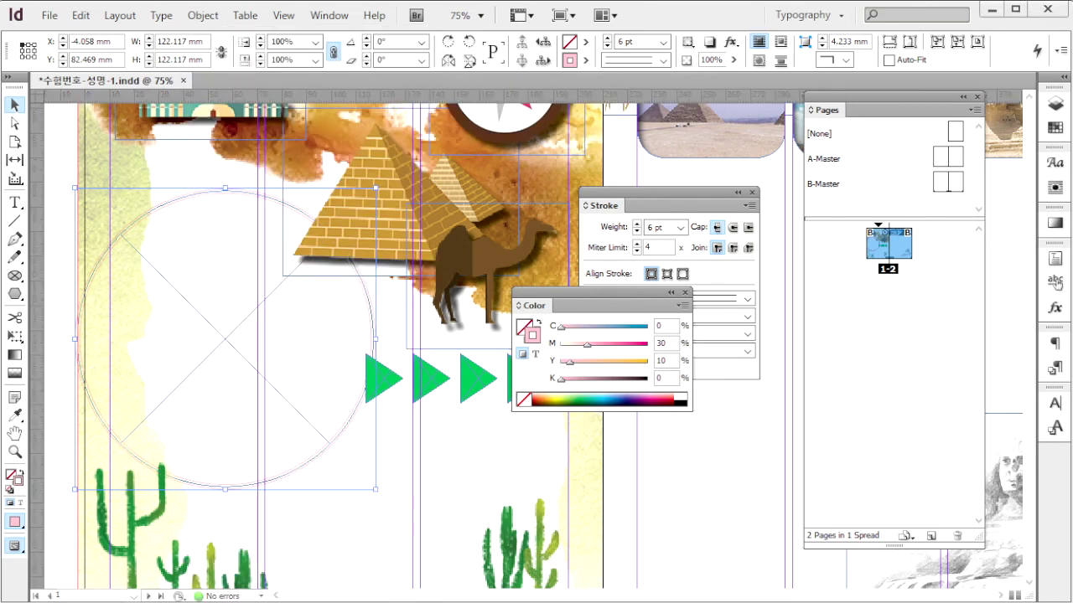
- Create a text frame about 80 × 70.5 mm inside the circle, containing the title "세계 7대 불가사의, 대피라미드" on three lines
key(t)
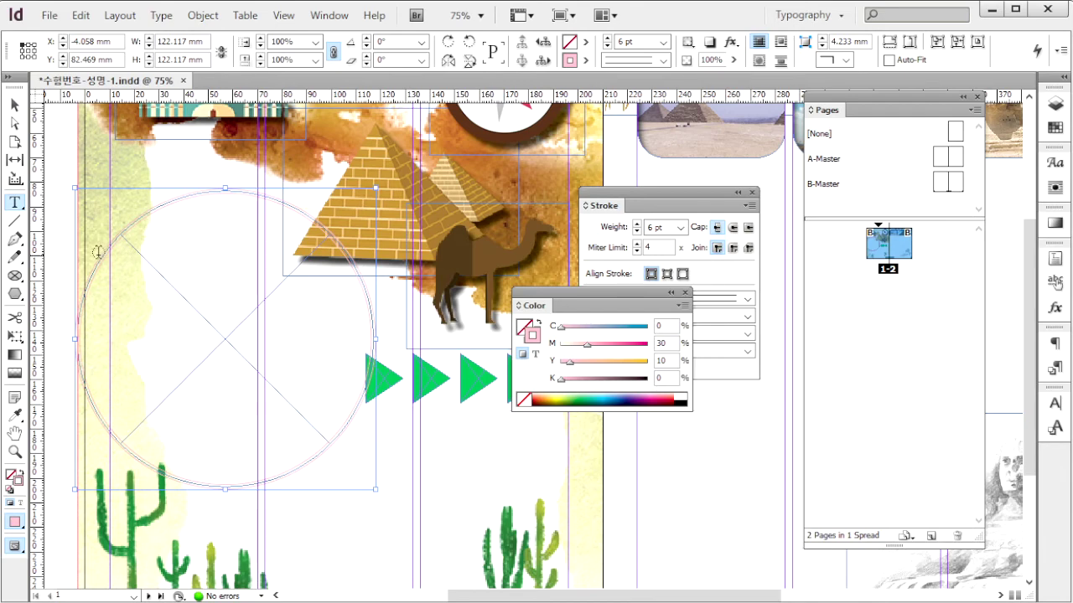
drag(105, 253, 302, 427)
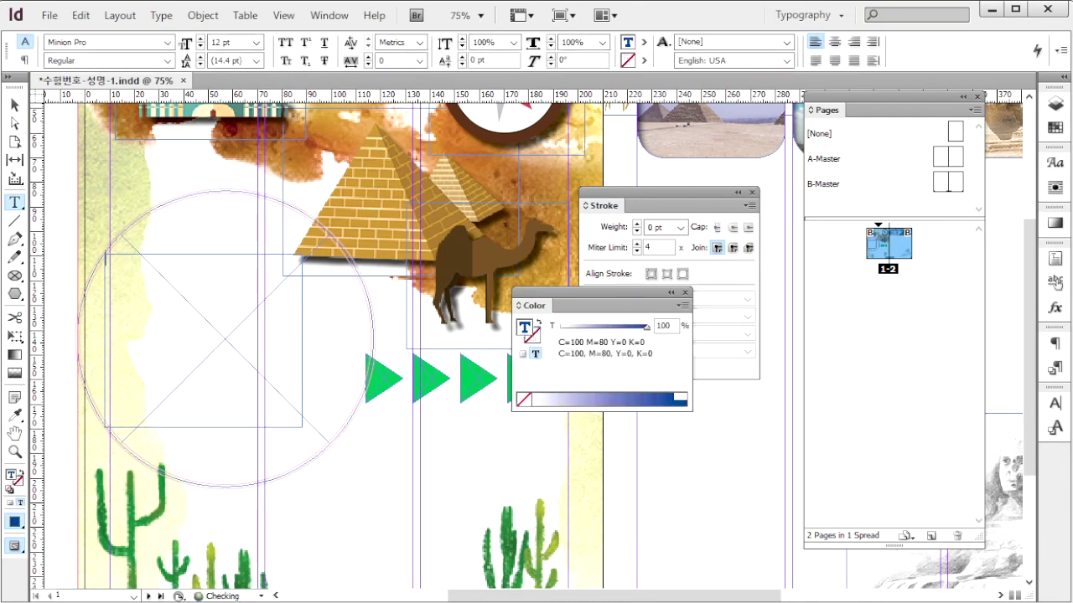
key(alt+Tab)
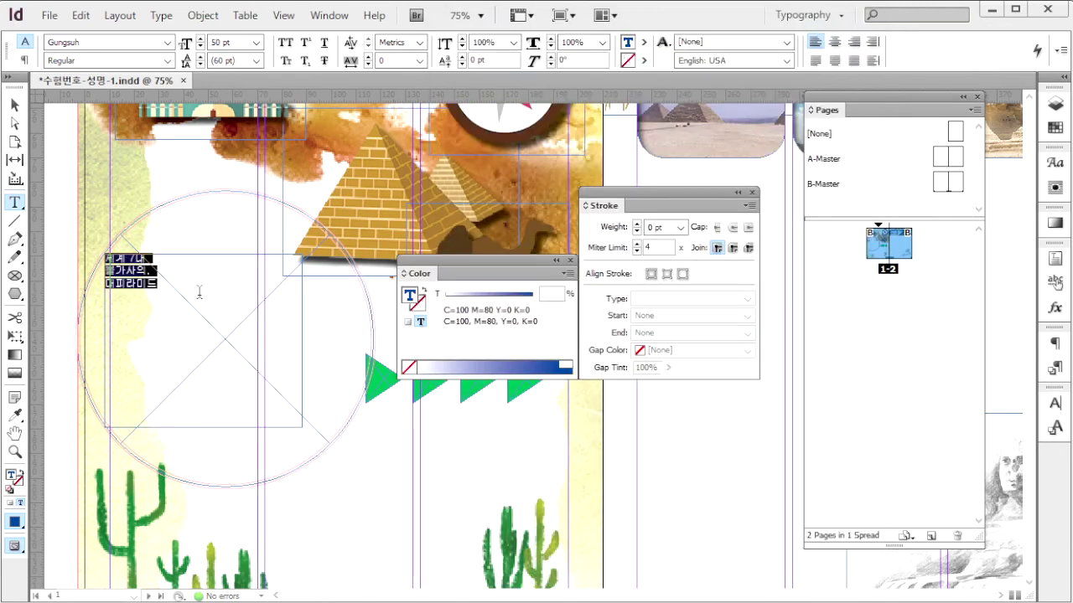
- Format the whole title in the circle as Gungsuh, 50 pt, with tracking -50
drag(165, 282, 93, 261)
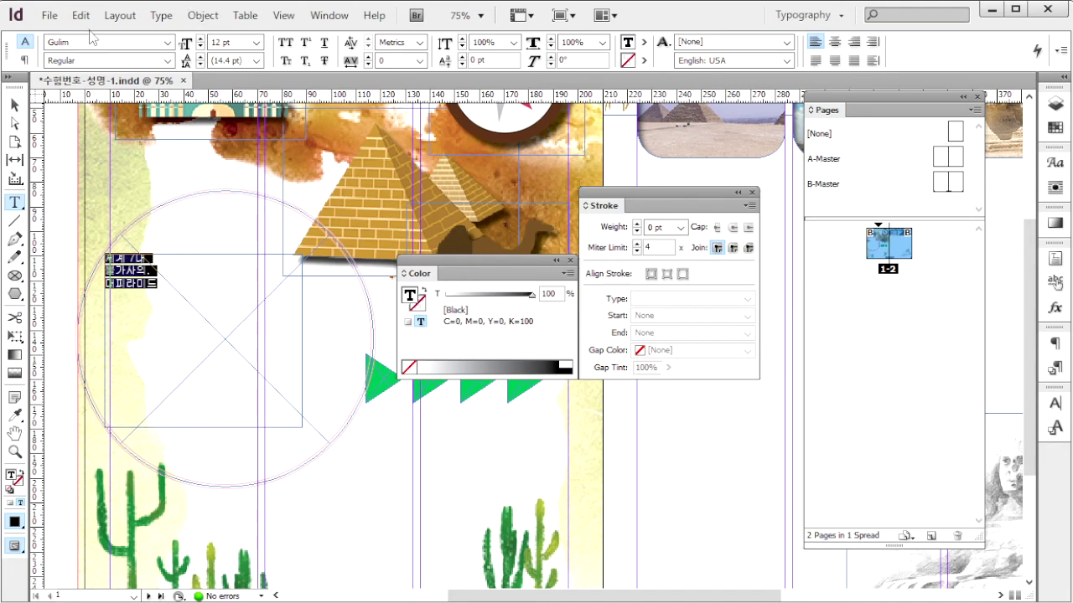
click(168, 43)
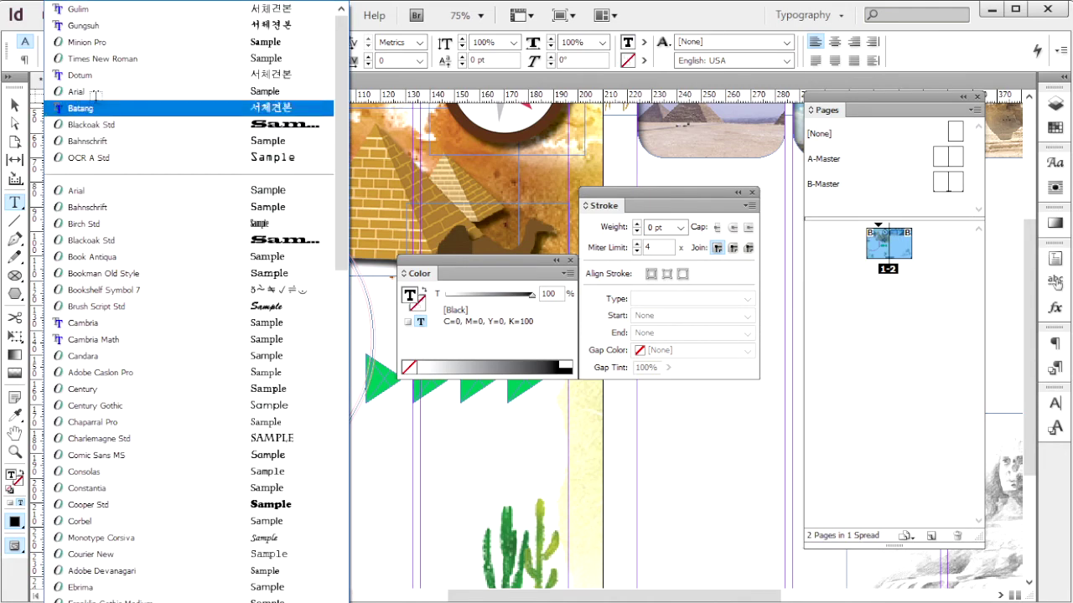
click(108, 23)
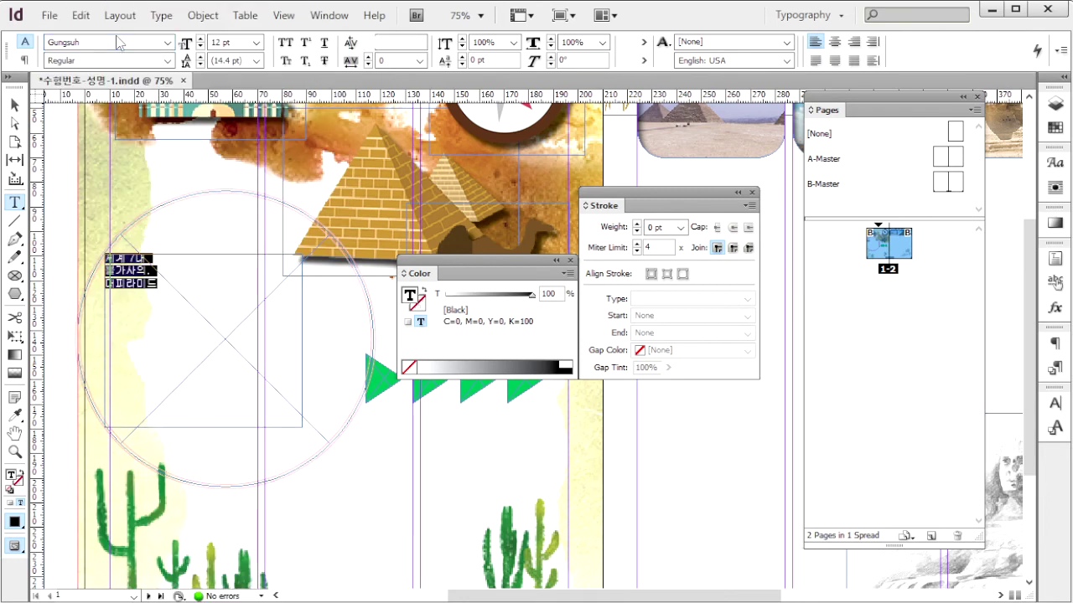
drag(241, 41, 138, 35)
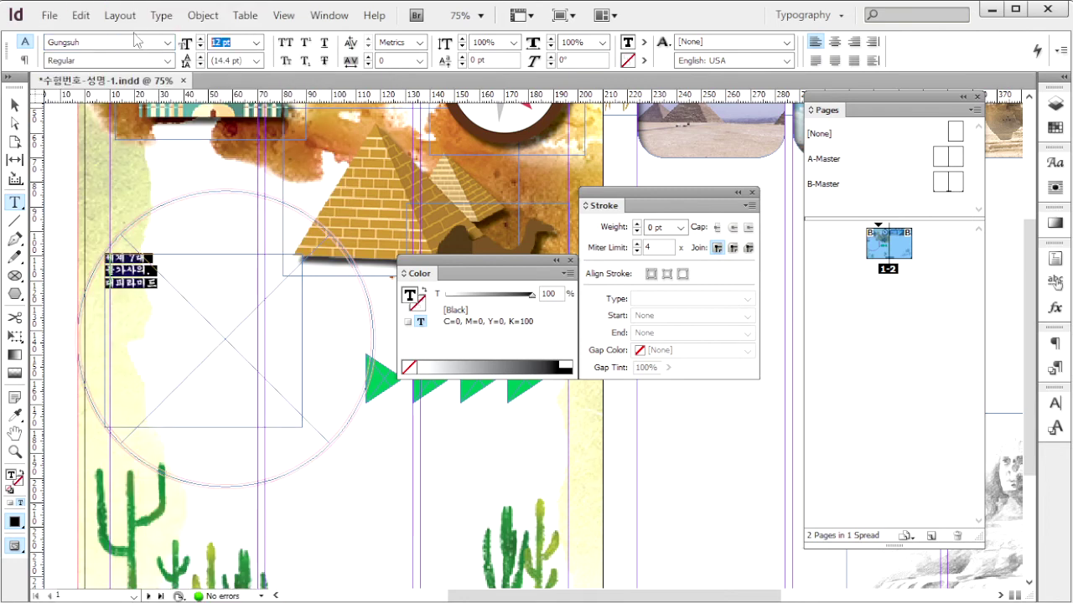
text(50)
key(Return)
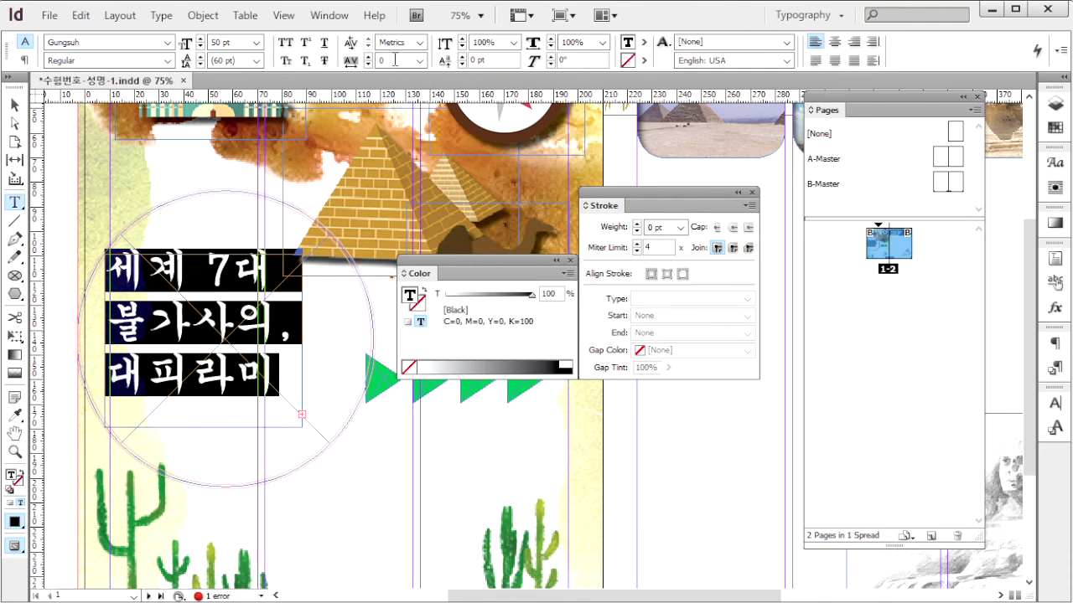
click(421, 62)
scroll(415, 126, up, 2)
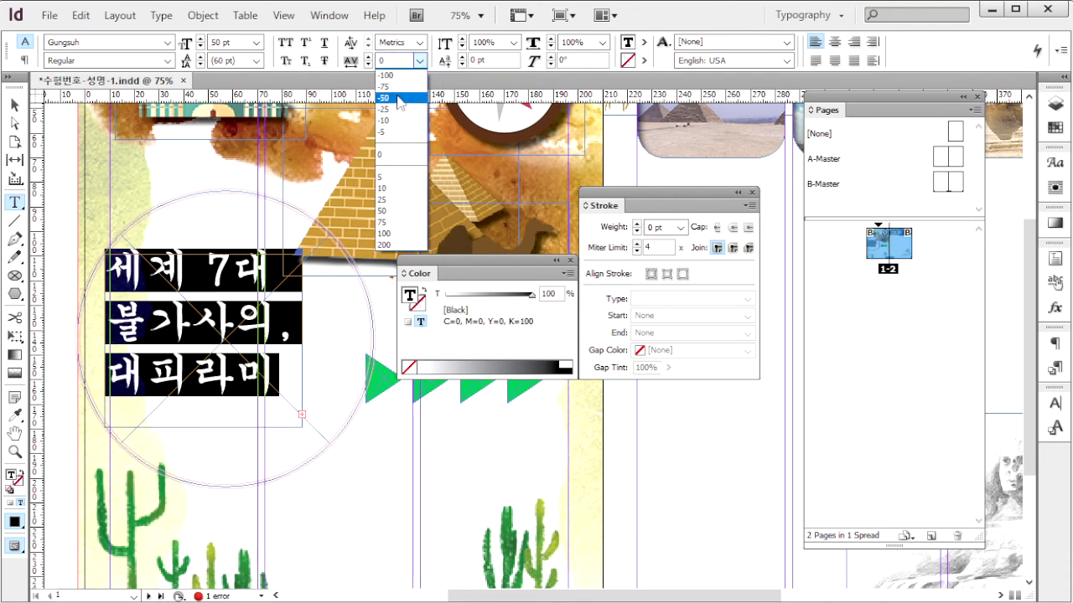
click(411, 117)
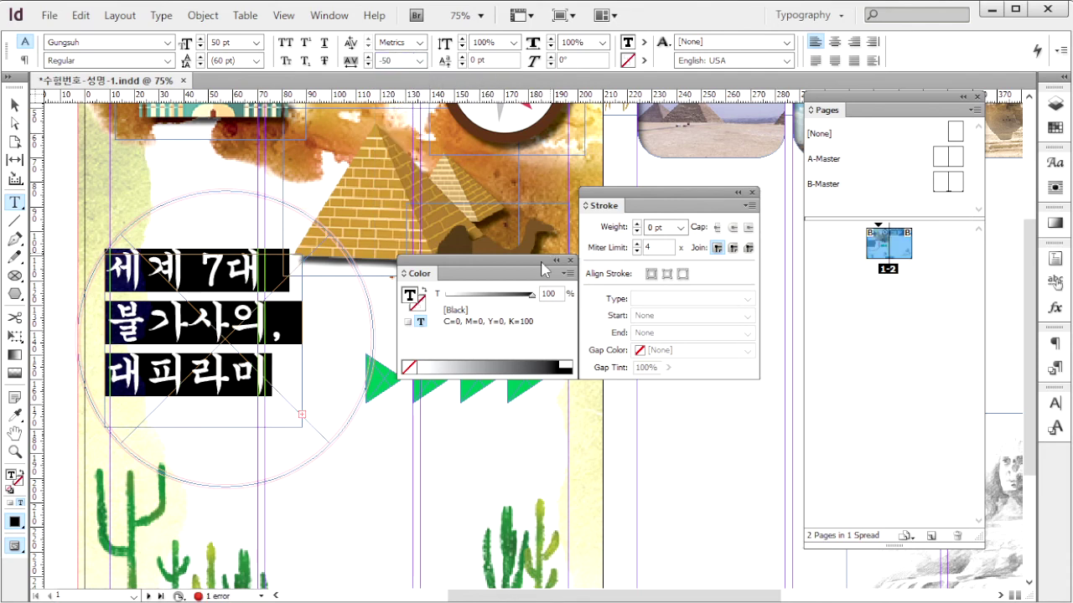
- Set the title text's fill colour to CMYK C 0, M 100, Y 100, K 0
click(568, 274)
click(625, 323)
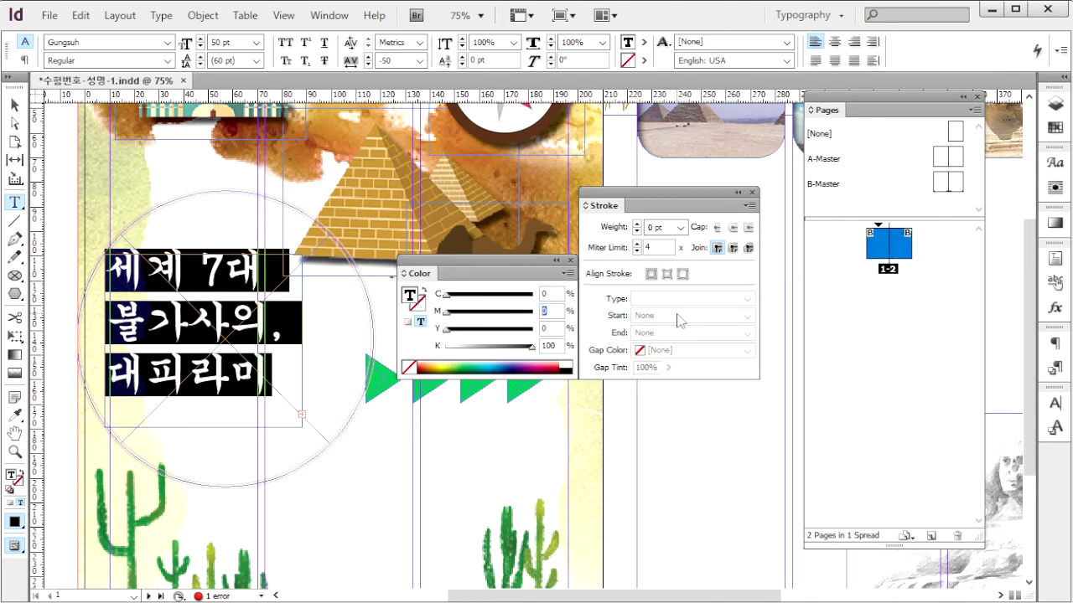
text(100)
key(Tab)
text(1)
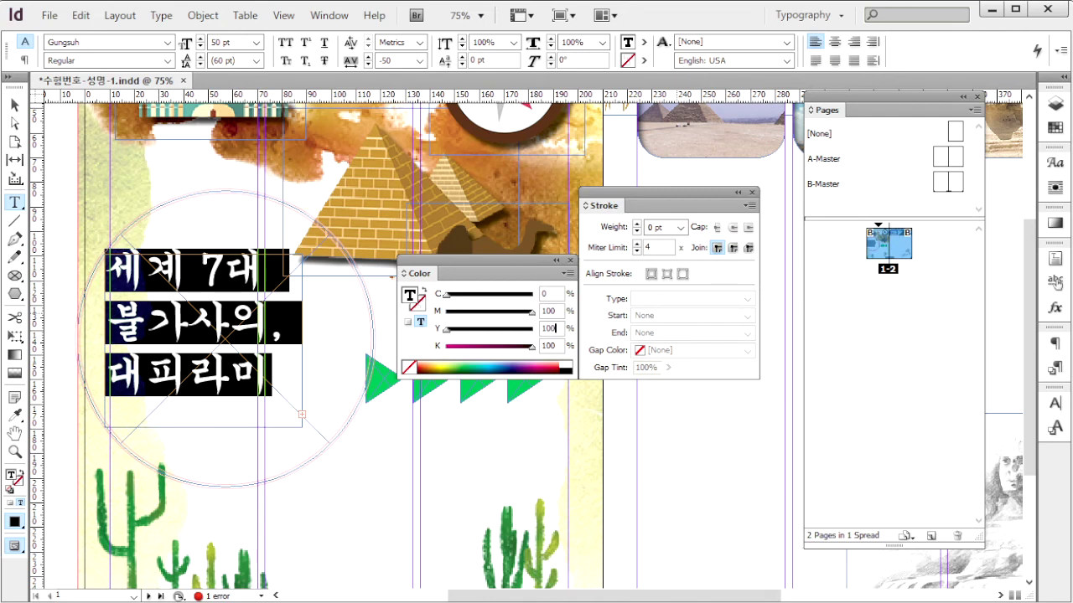
text(00)
key(Return)
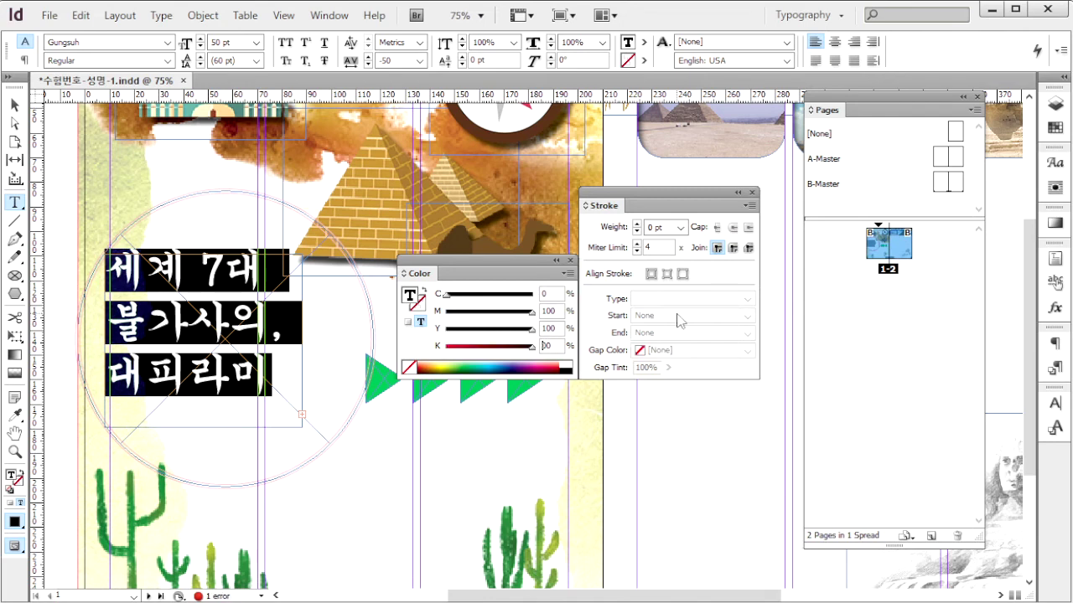
text(0)
key(Return)
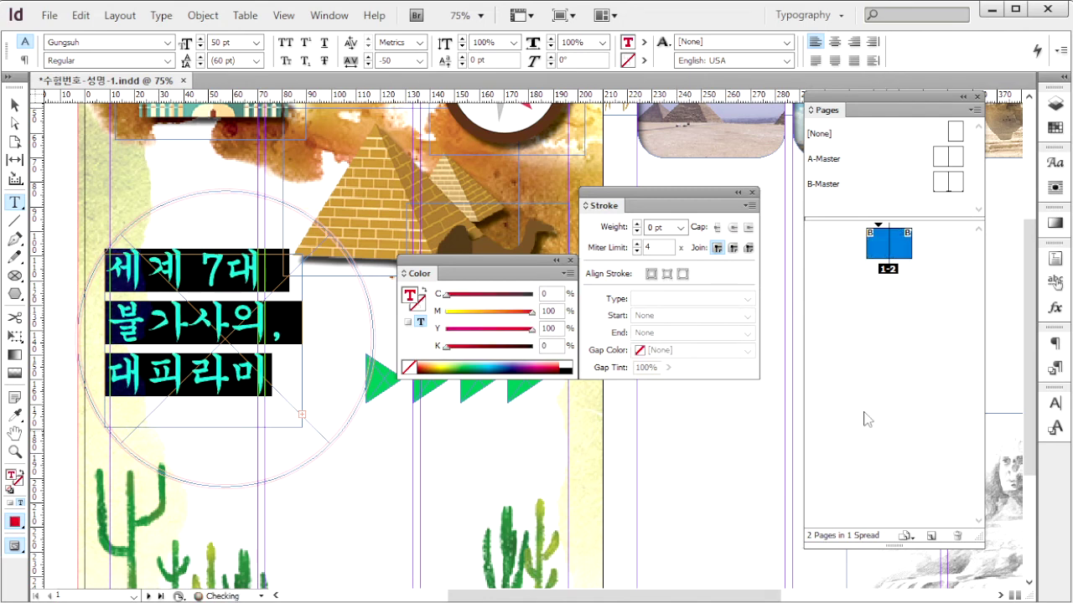
- Apply an Inner Shadow effect to the title text frame with Multiply mode and 75% opacity
click(15, 105)
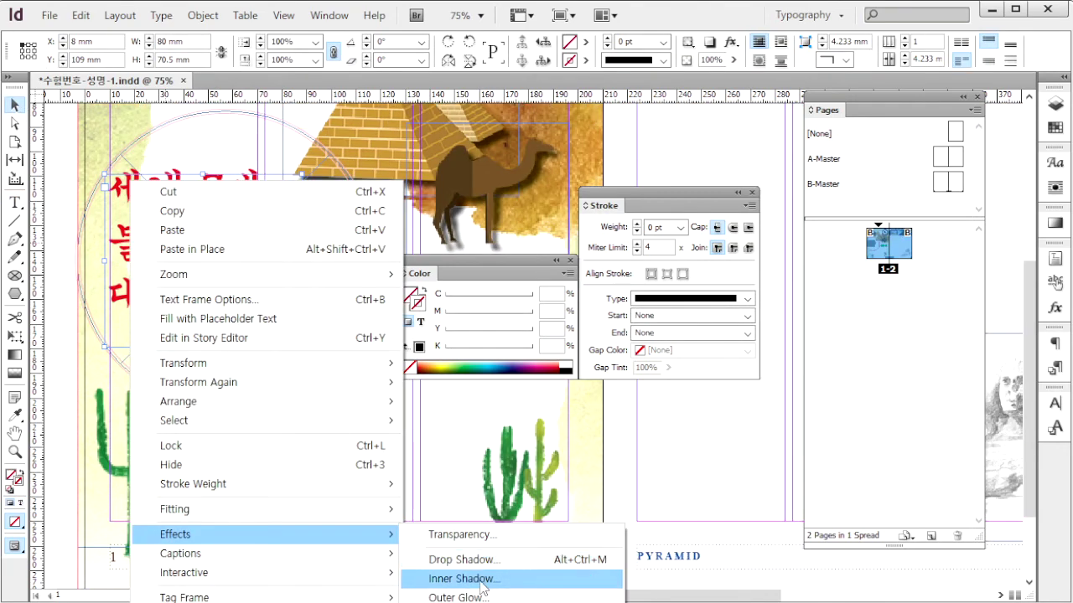
click(483, 582)
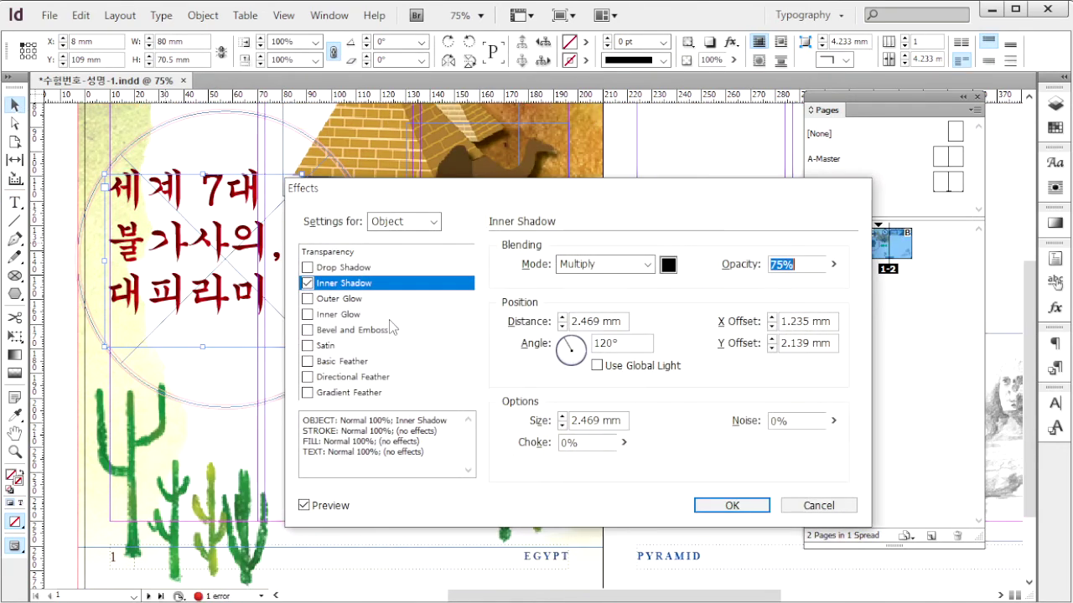
click(744, 506)
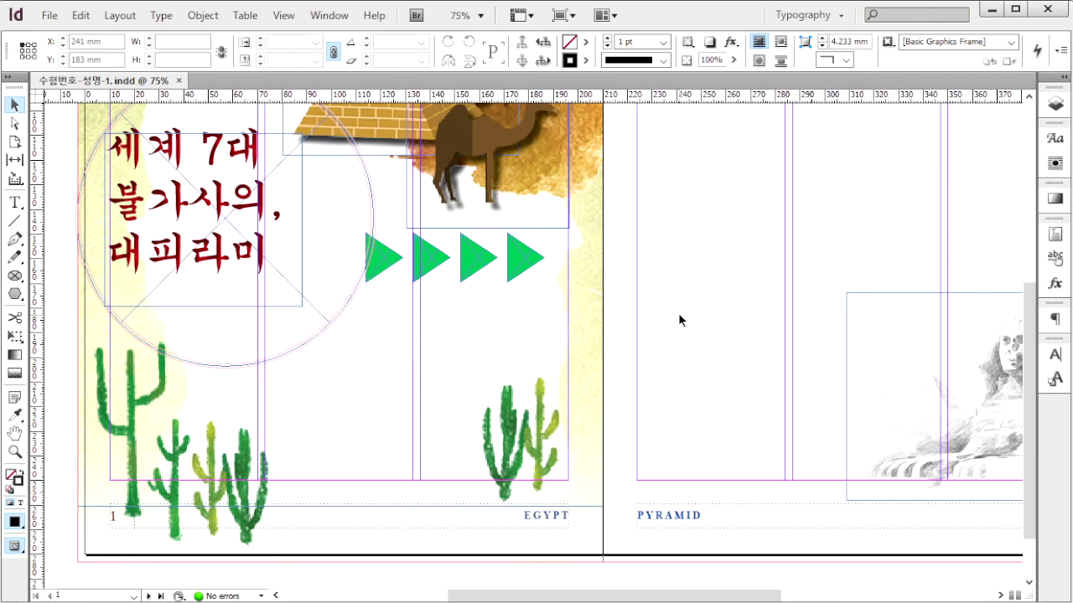
- Add the CMYK process swatches C=80 M=0 Y=90 K=0 and C=80 M=0 Y=80 K=20
key(F5)
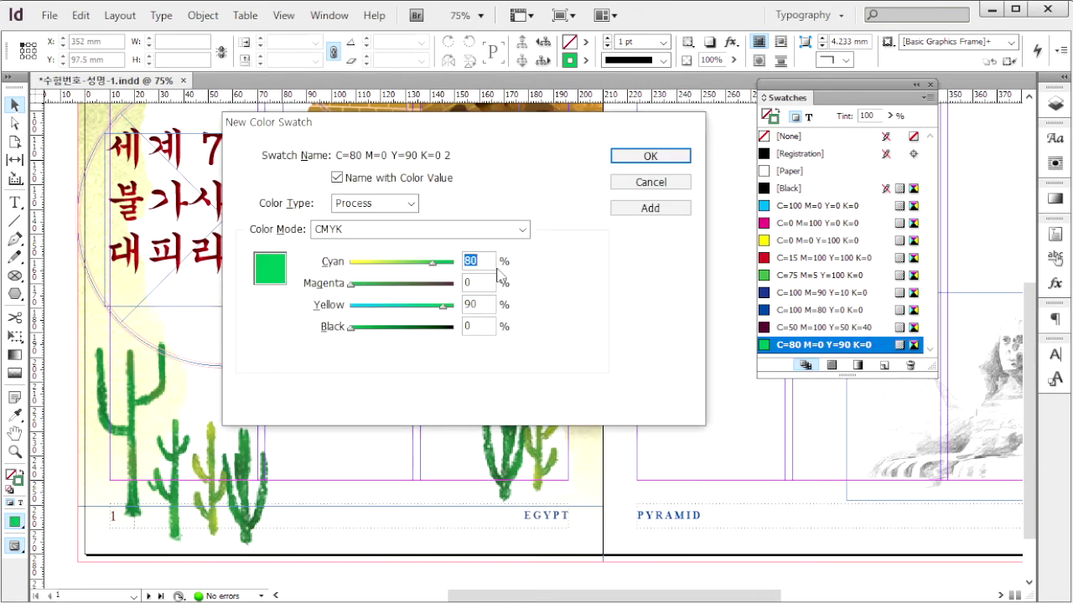
key(Tab)
key(Tab)
text(80)
key(Tab)
text(20)
click(650, 208)
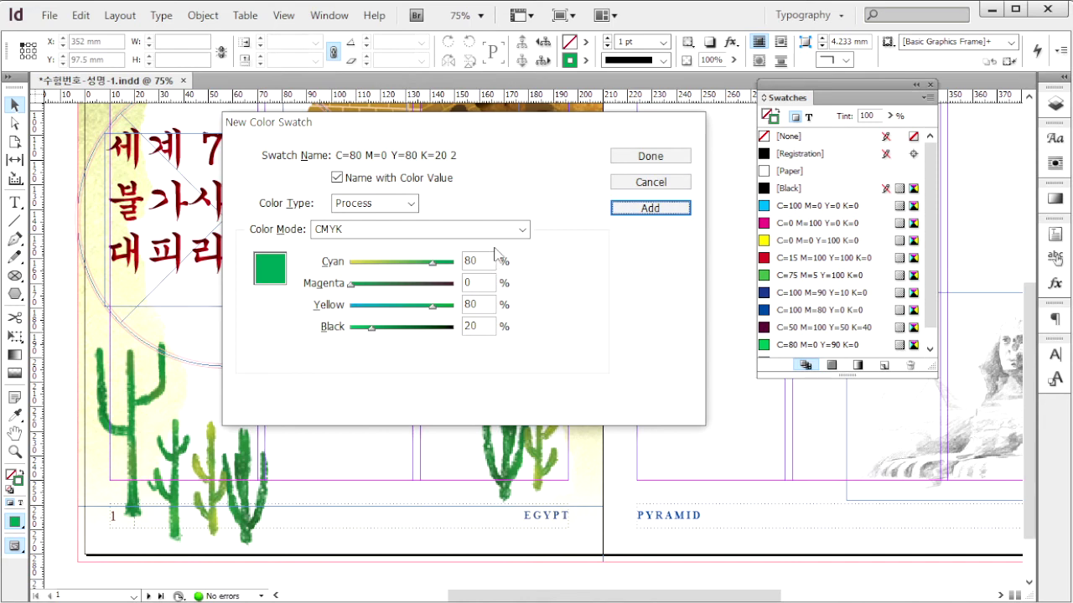
- Add a CMYK process swatch with C=40 M=100 Y=0 K=0
drag(484, 260, 439, 258)
text(40)
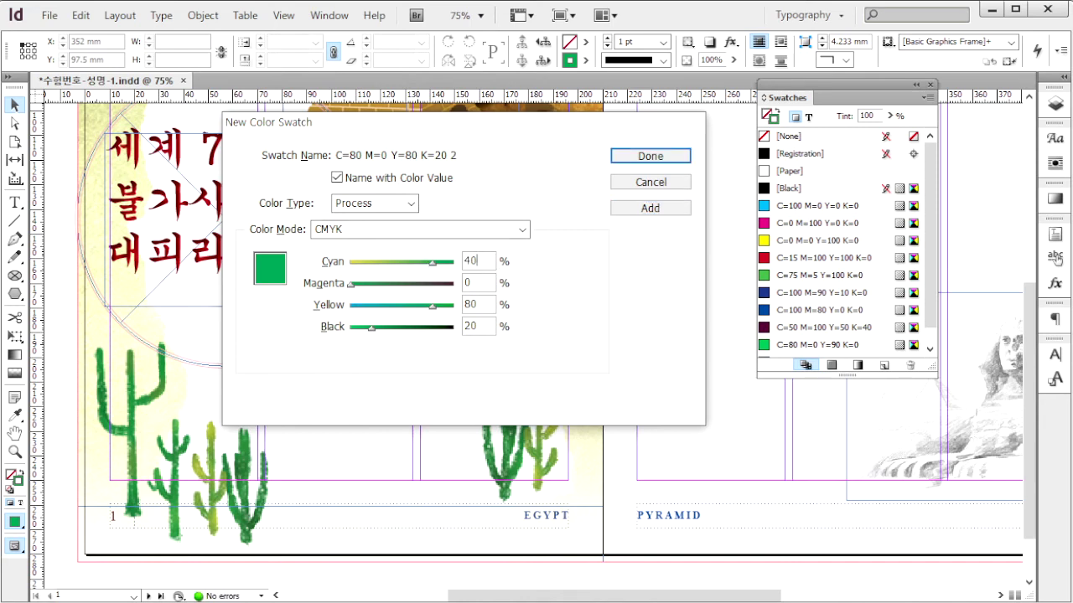
key(Tab)
text(100)
key(Tab)
text(0)
key(Tab)
text(0)
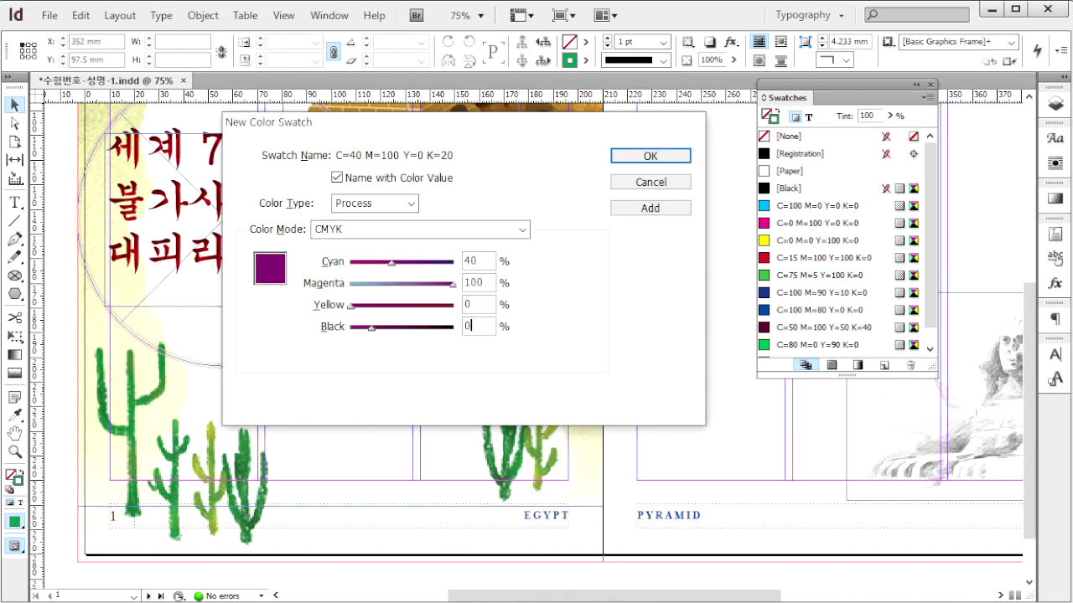
click(663, 209)
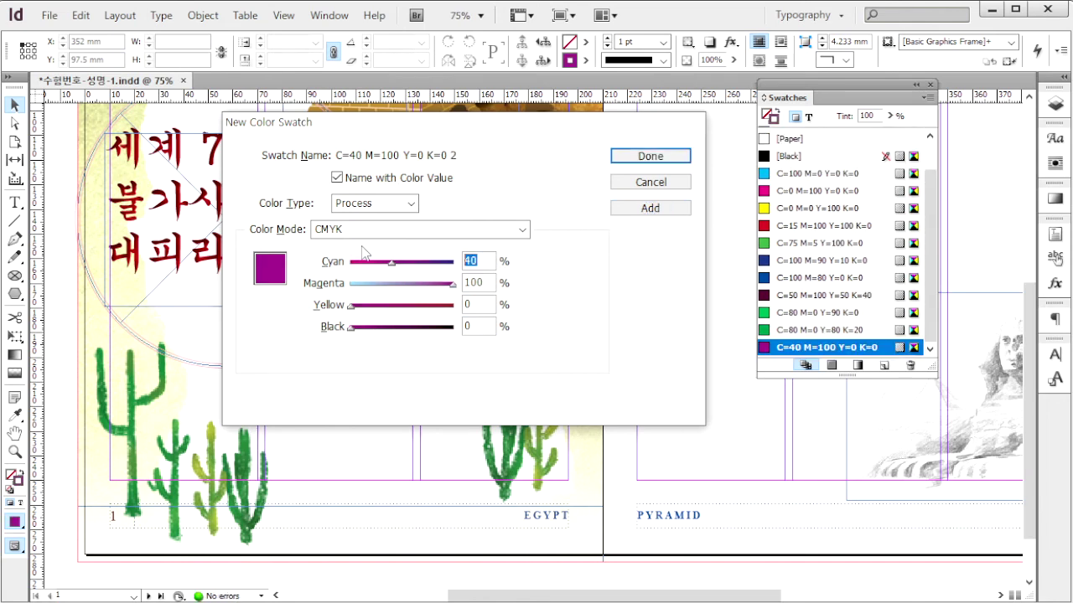
- Add a CMYK process swatch with C=0 M=0 Y=0 K=100 and finish creating swatches
text(0)
key(Tab)
text(0)
key(Tab)
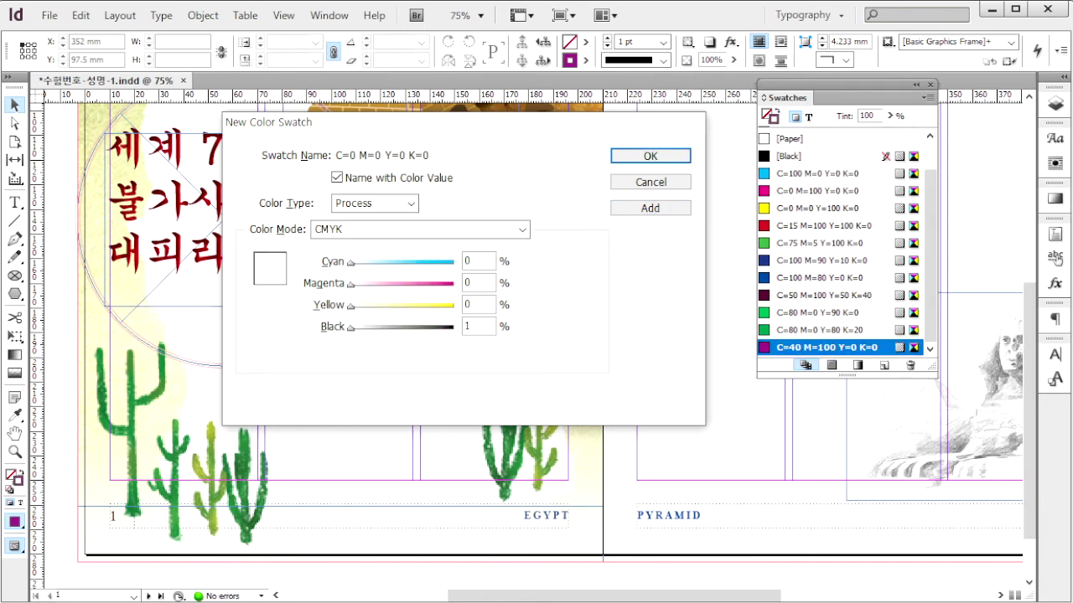
click(651, 208)
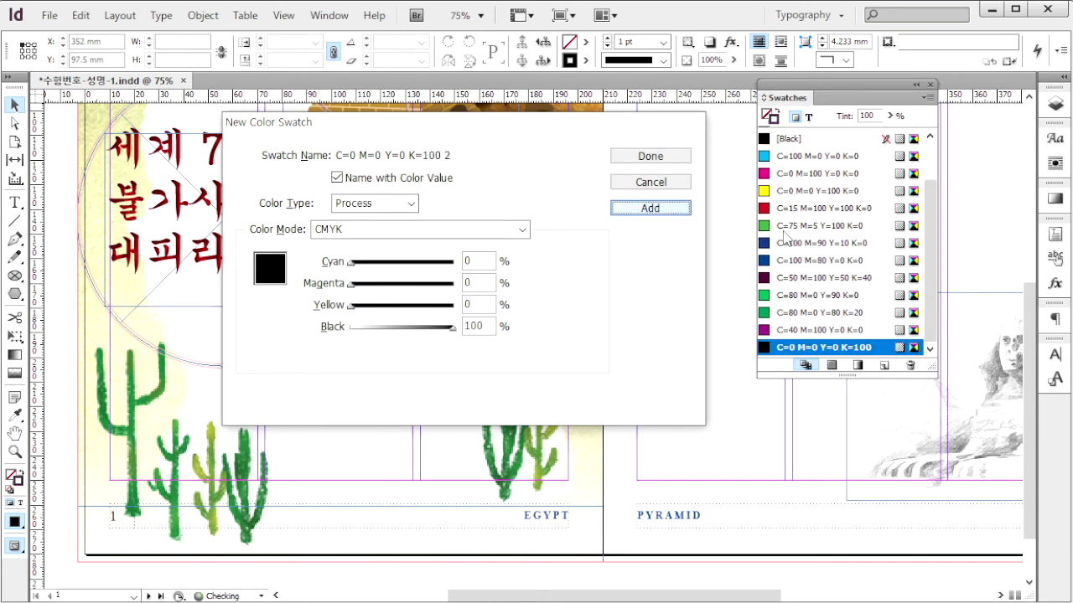
click(651, 156)
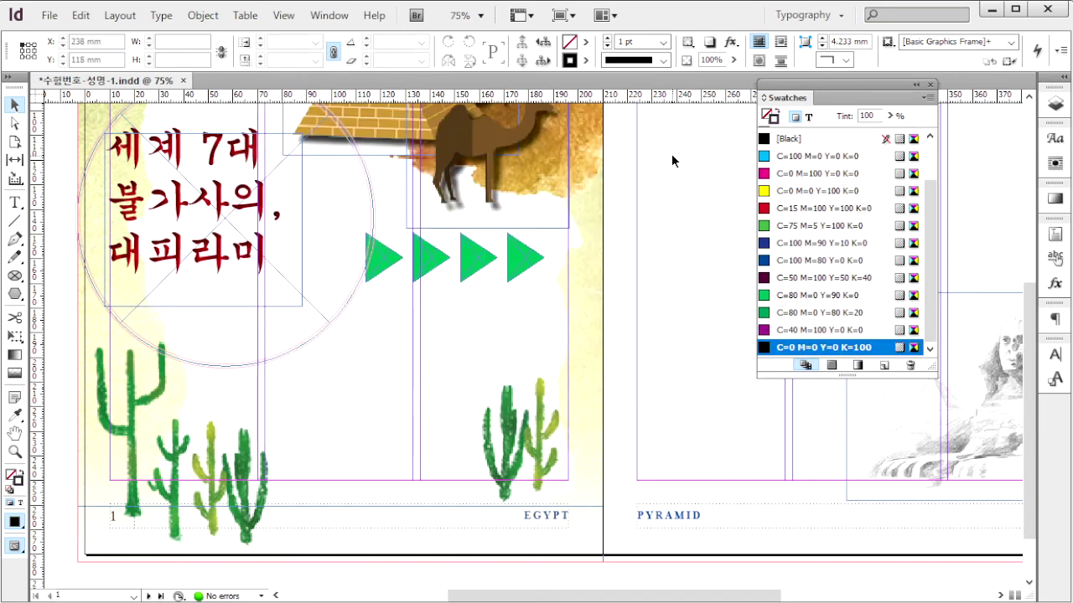
- Create a paragraph style named 본문1 with Batang Regular, 10 pt size, 19 pt leading and -30 tracking
key(F11)
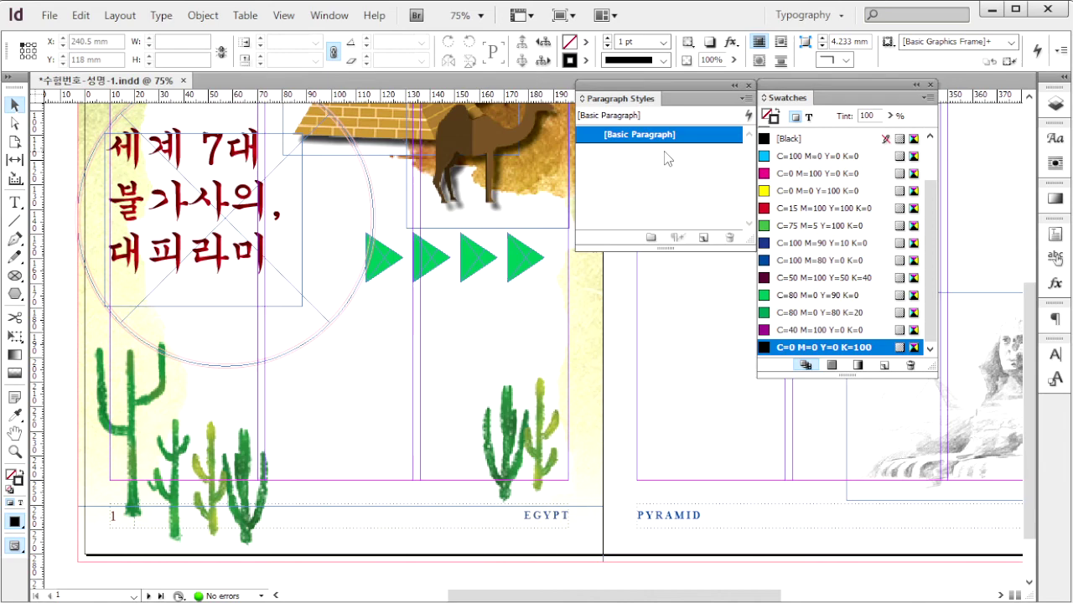
click(746, 99)
click(792, 103)
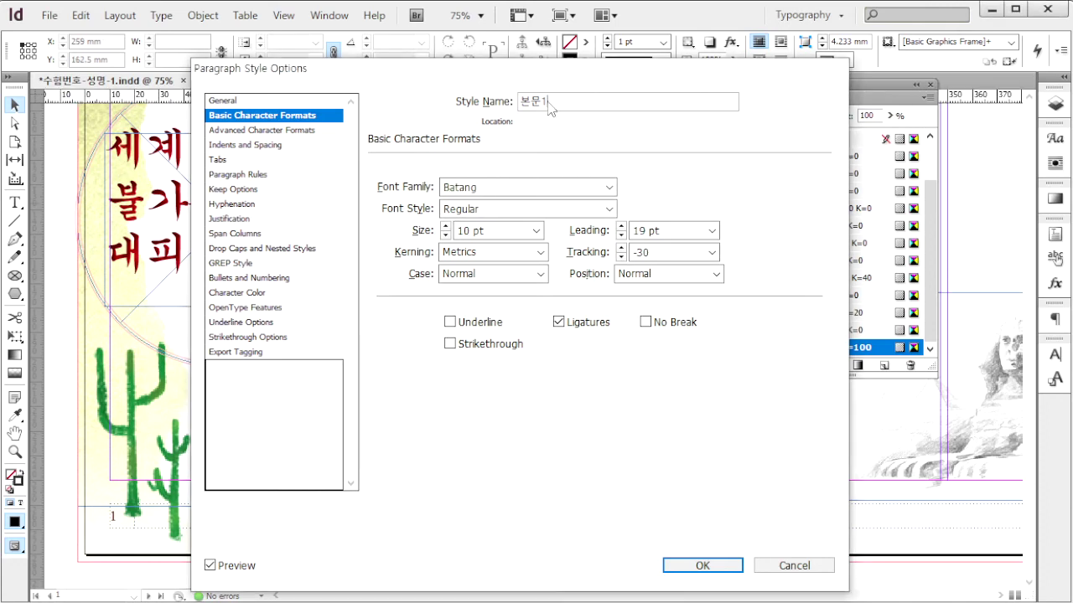
drag(549, 106, 510, 112)
click(500, 189)
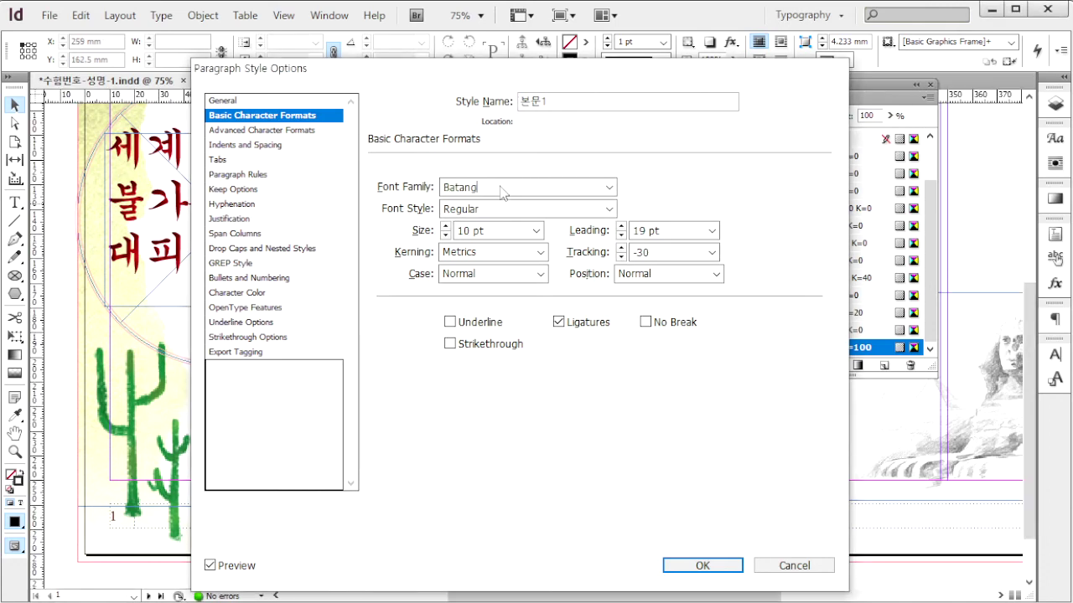
drag(499, 186, 443, 183)
click(503, 233)
drag(504, 235, 455, 232)
click(677, 233)
drag(676, 235, 616, 256)
click(675, 258)
- Set the 본문1 style's character color to C=0 M=0 Y=0 K=100 and save the style
click(252, 295)
drag(649, 211, 649, 256)
click(473, 276)
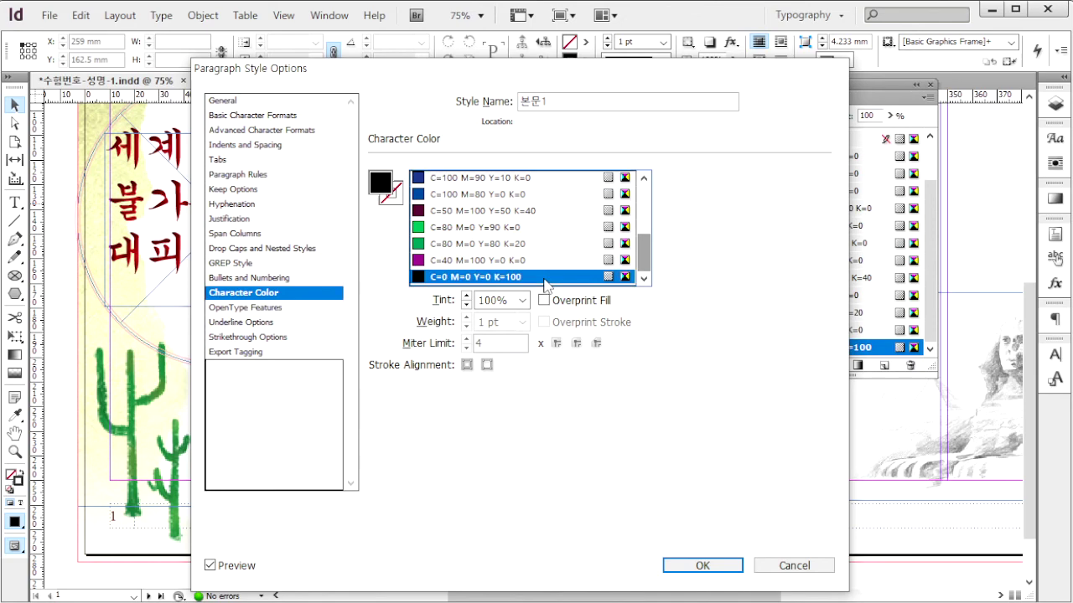
click(725, 572)
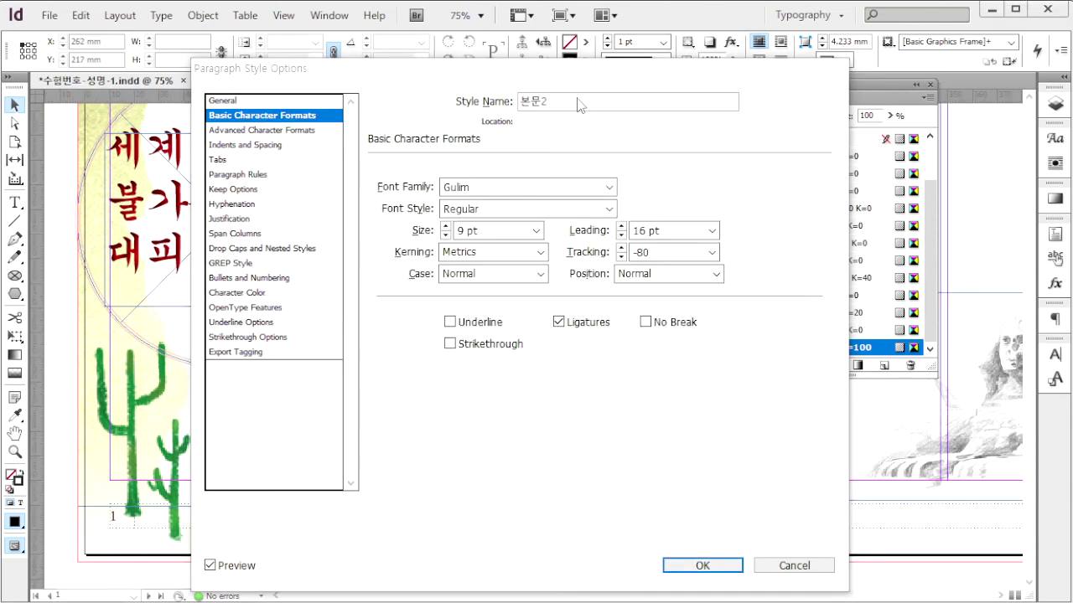
- Define a paragraph style named 본문2 with Gulim Regular, 9 pt size, 16 pt leading and -80 tracking
drag(574, 103, 487, 92)
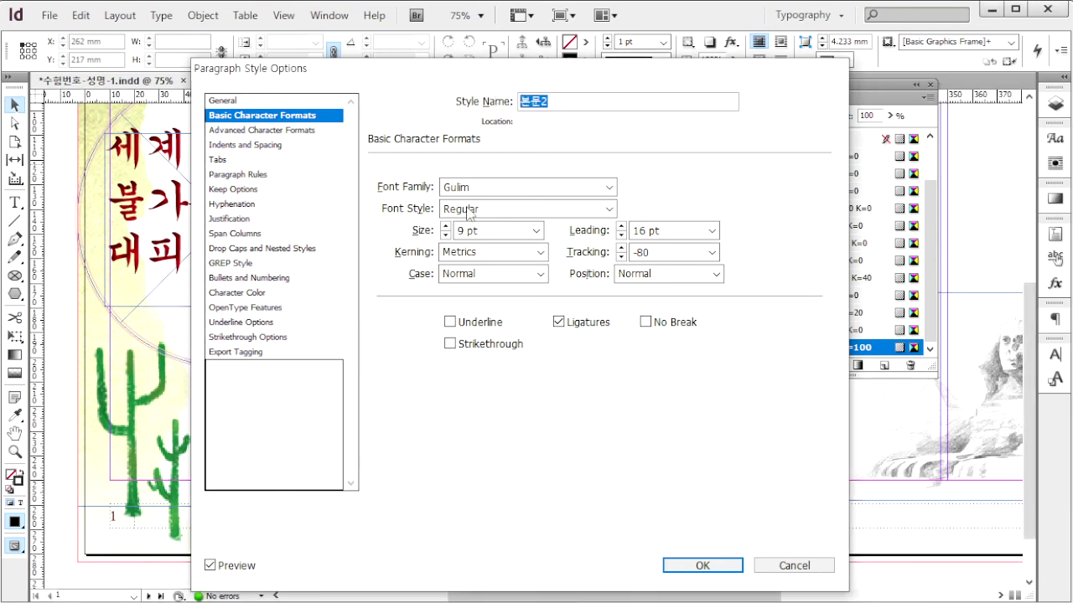
click(491, 193)
double_click(484, 198)
key(Tab)
key(Tab)
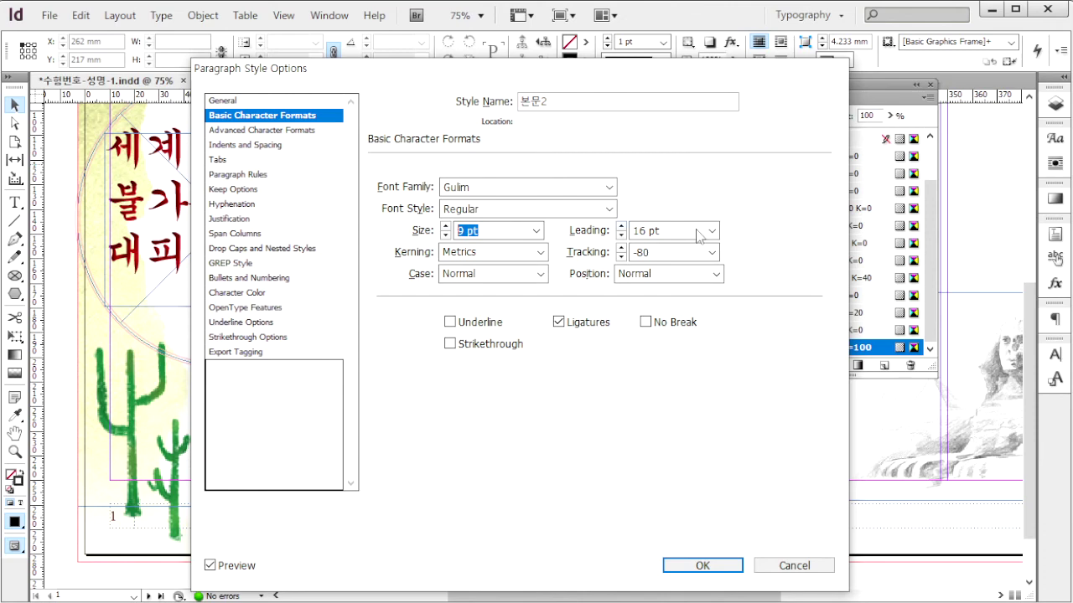
key(Tab)
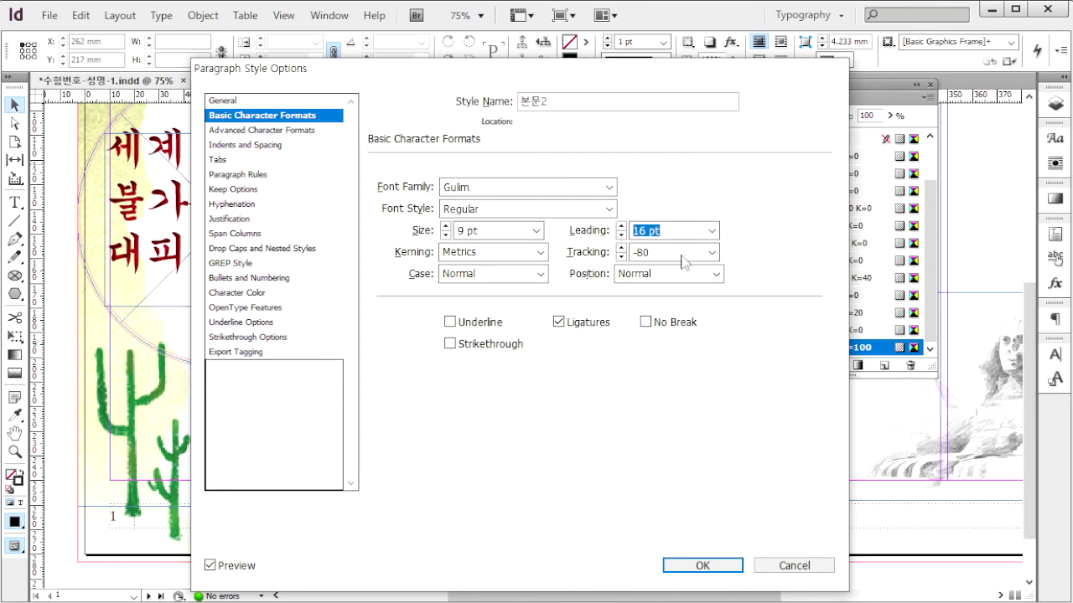
drag(677, 256, 618, 257)
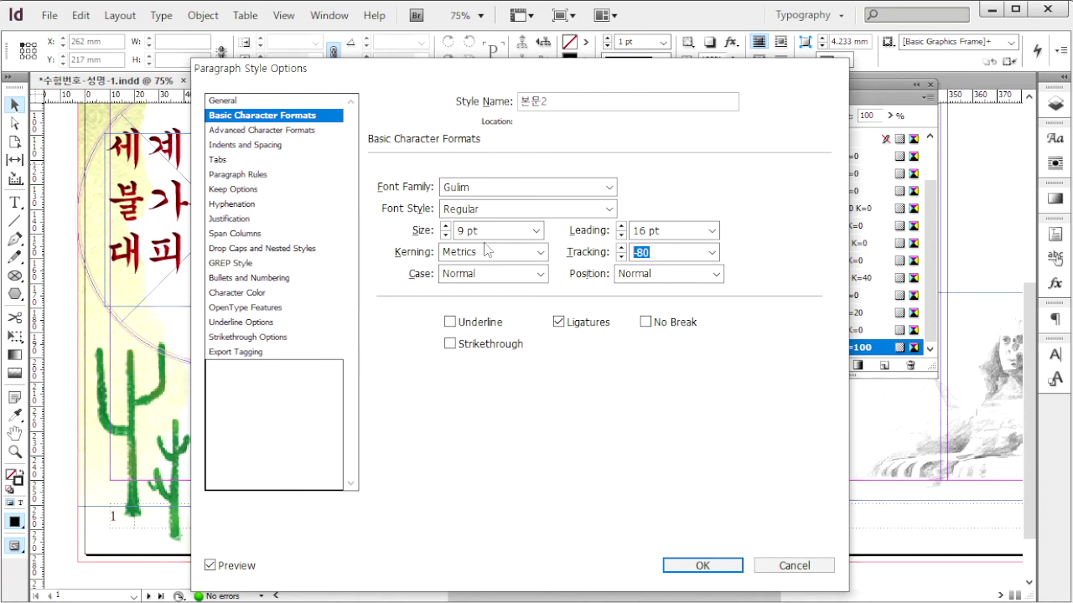
- Give the 본문2 style a 4 mm first line indent and a drop cap of 2 lines and 1 character
click(248, 151)
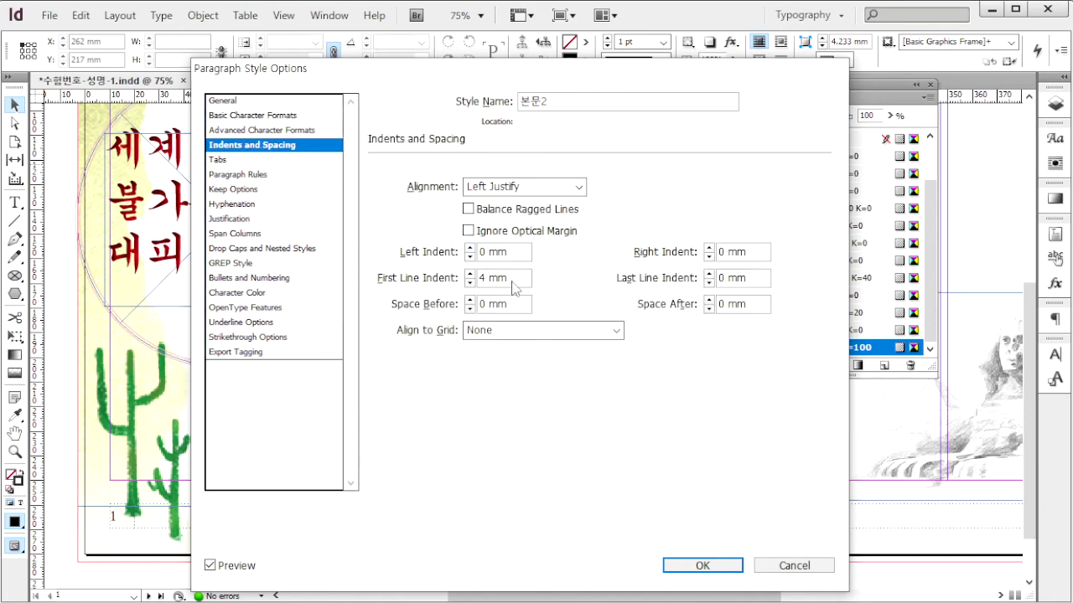
drag(513, 278, 465, 279)
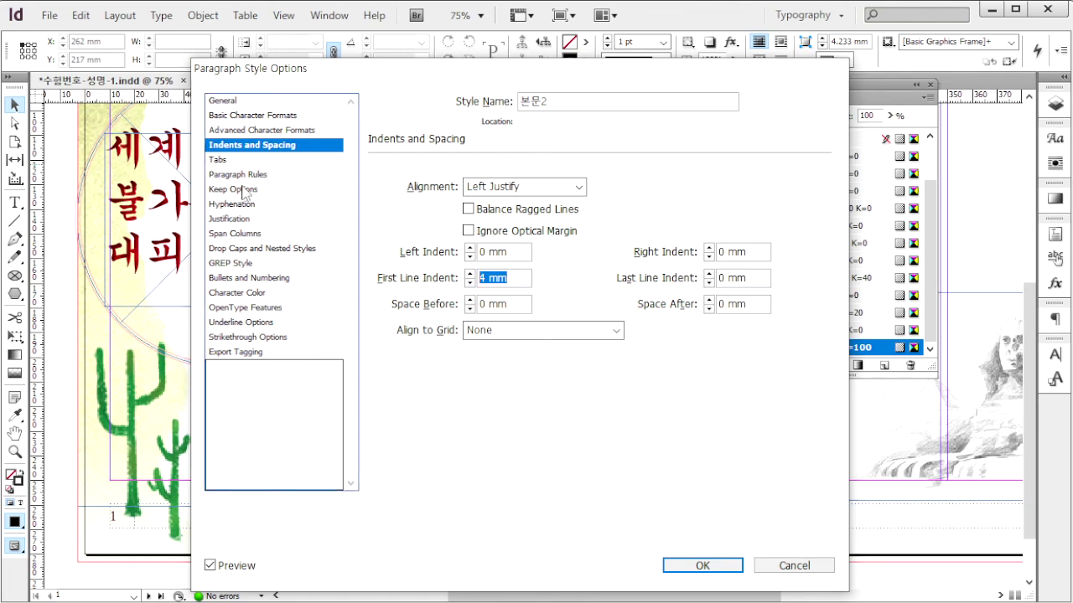
click(276, 248)
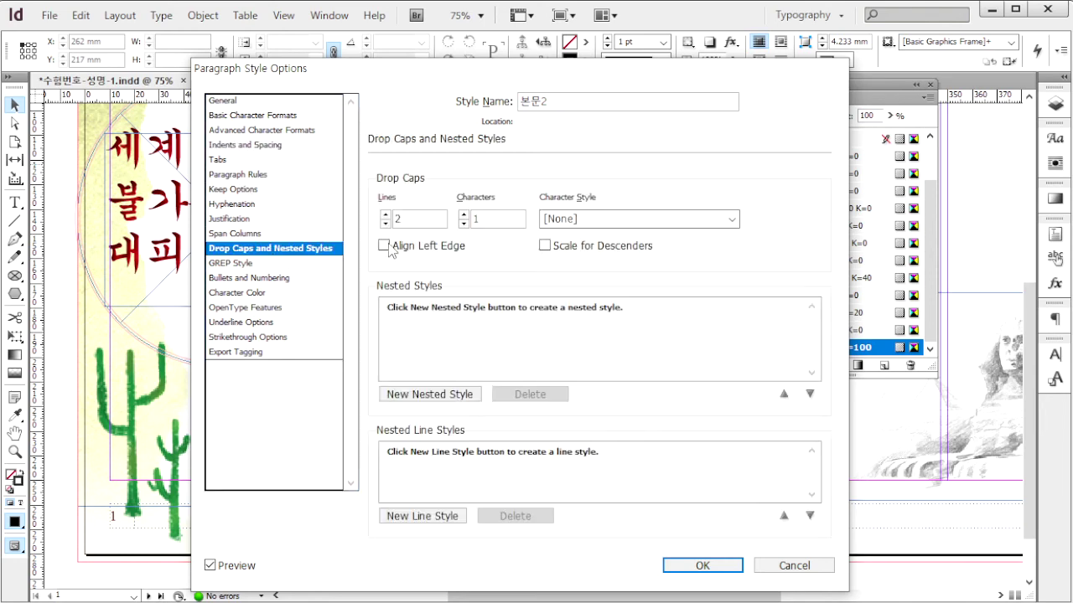
key(Tab)
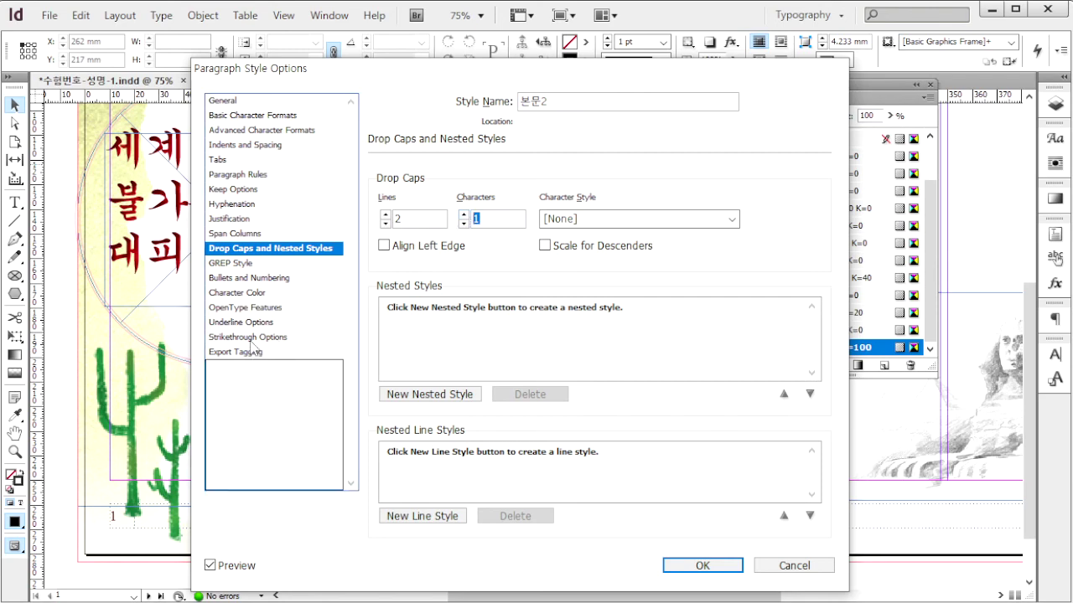
- Set the 본문2 style's character color to C=0 M=0 Y=0 K=100 and save the style
click(243, 294)
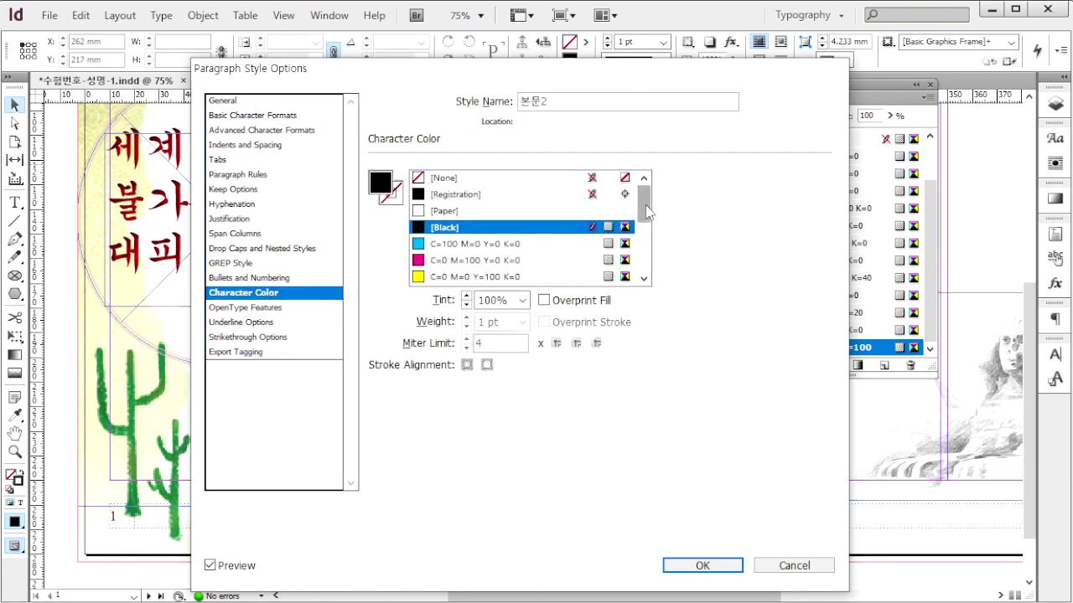
scroll(643, 280, down, 5)
click(520, 277)
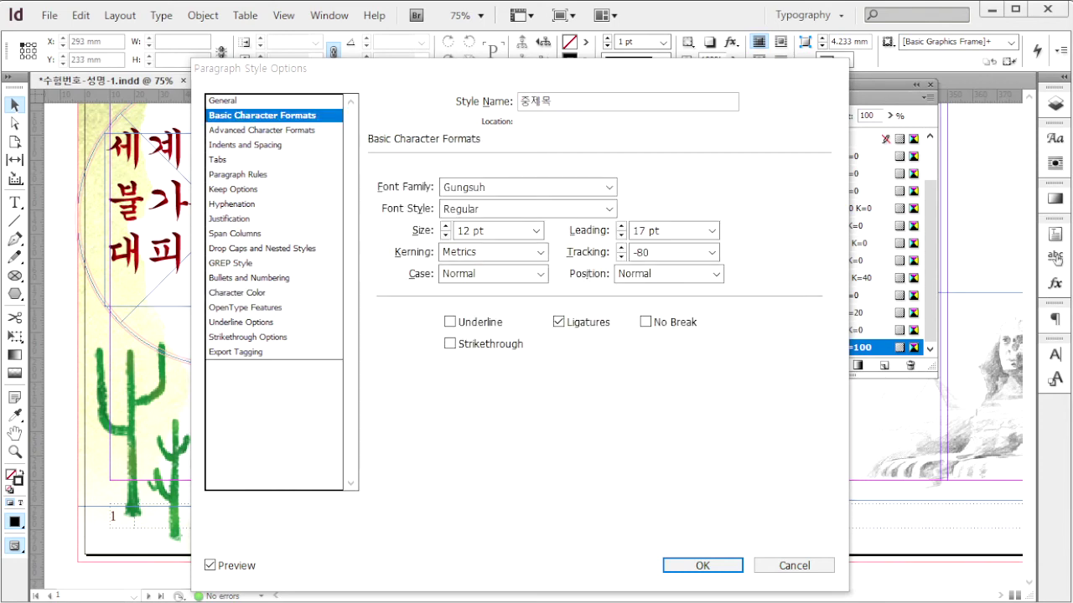
- Define a paragraph style named 중제목 with Gungsuh Regular, 12 pt size, 17 pt leading and -80 tracking
click(533, 109)
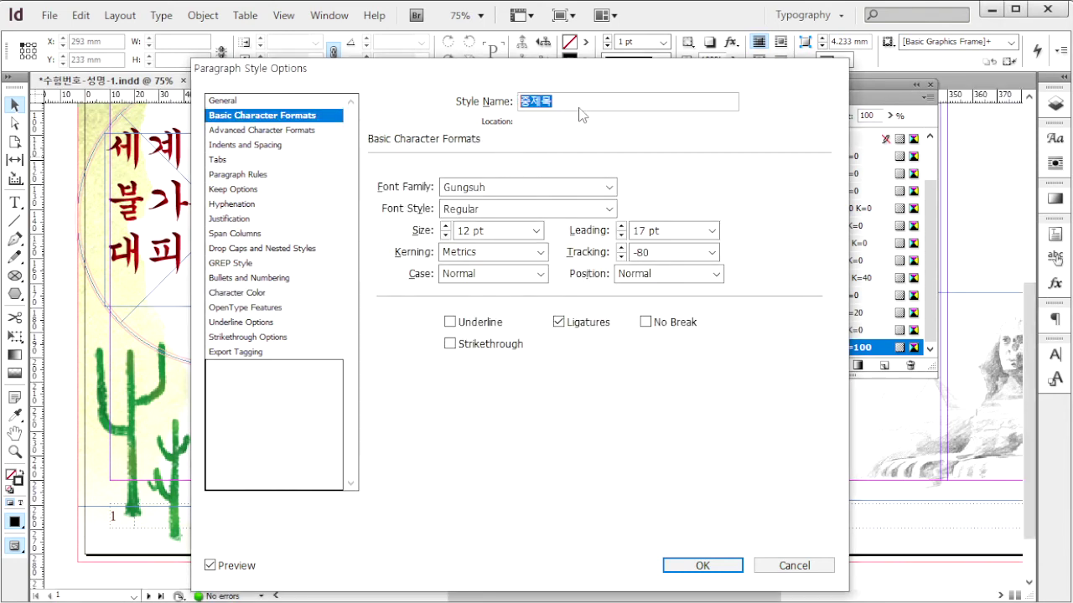
click(563, 100)
double_click(555, 99)
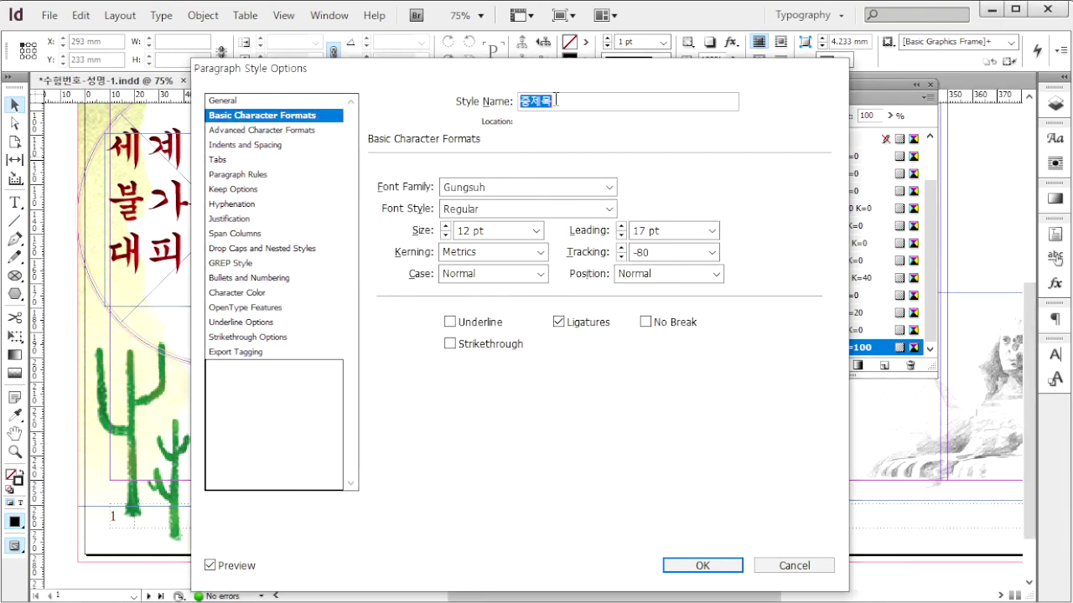
click(503, 188)
click(499, 231)
click(662, 231)
click(656, 252)
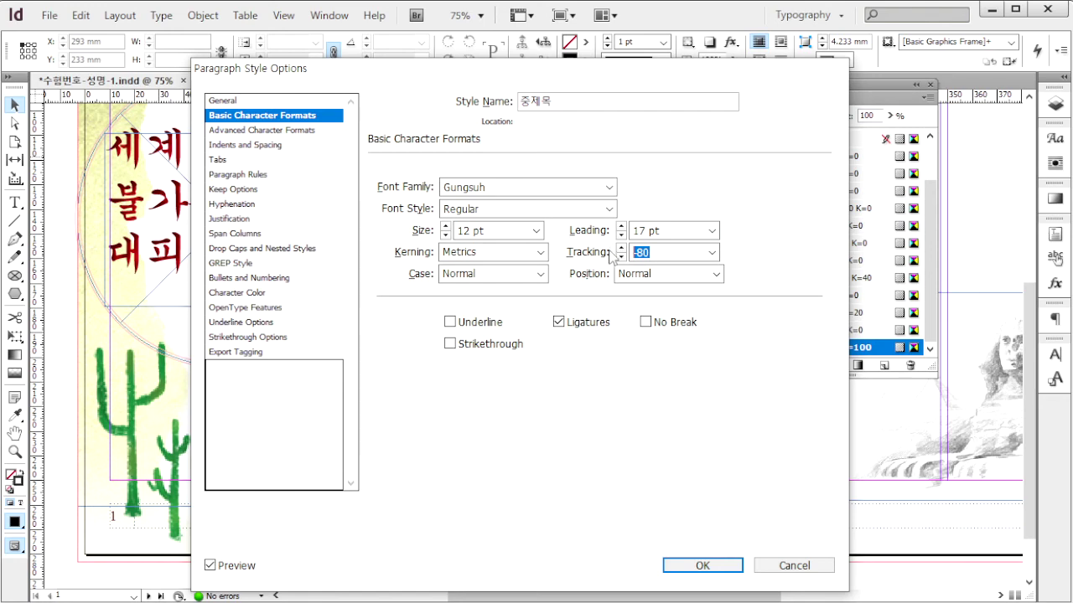
- Give the 중제목 style a 1 pt rule above in the text color with a 5 mm offset, and save the style
click(245, 174)
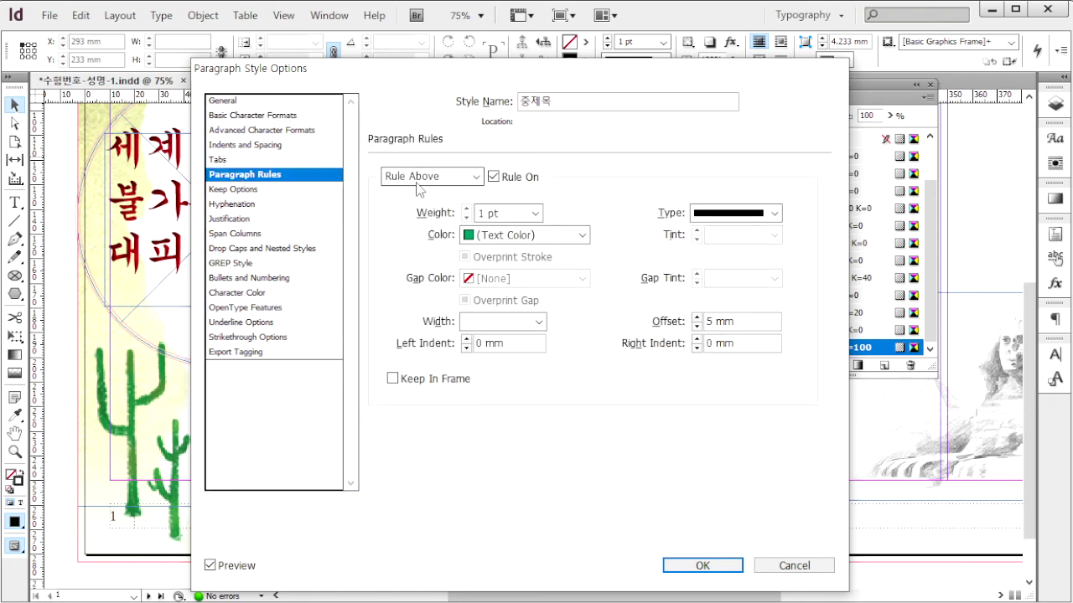
click(424, 178)
click(462, 185)
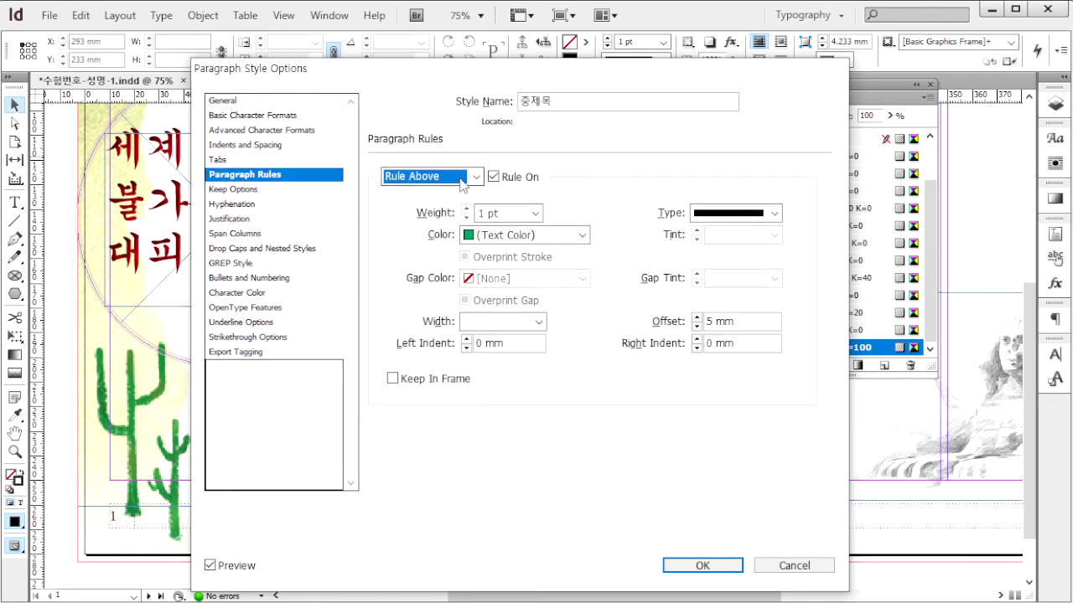
click(495, 215)
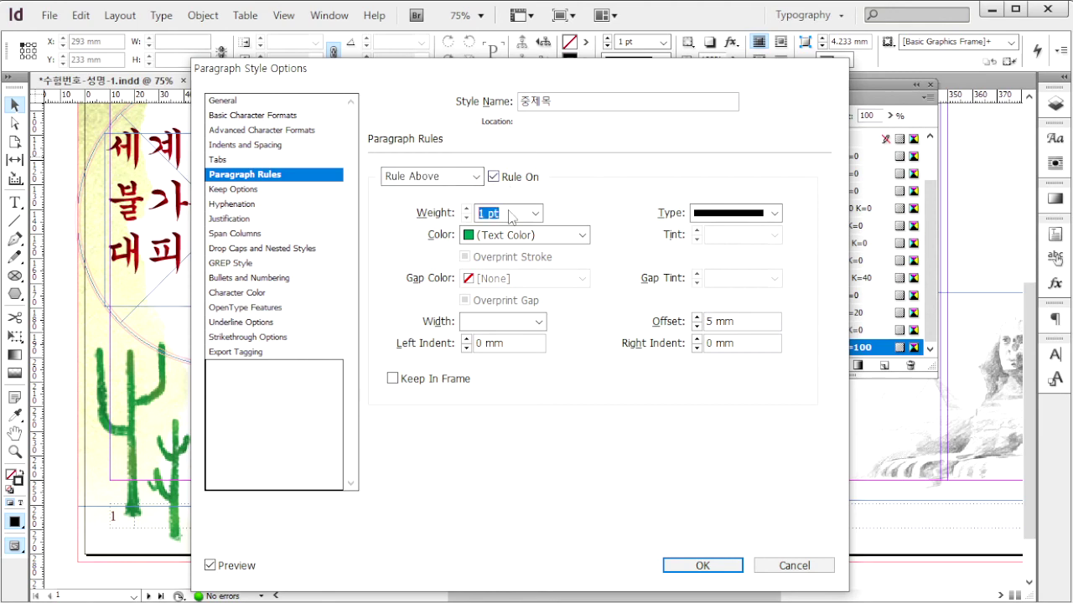
click(561, 233)
click(567, 241)
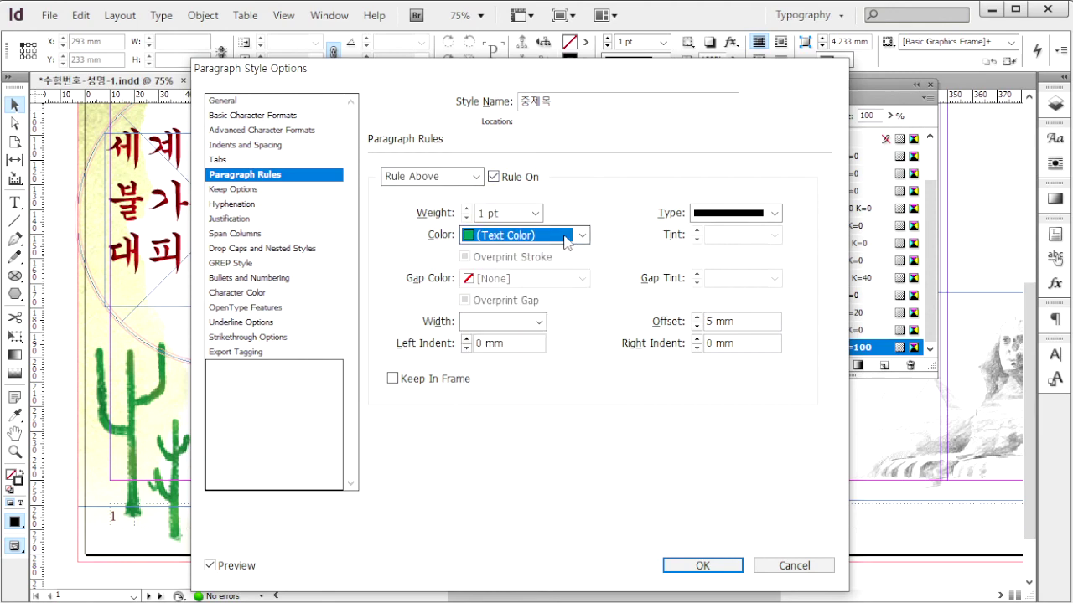
click(581, 237)
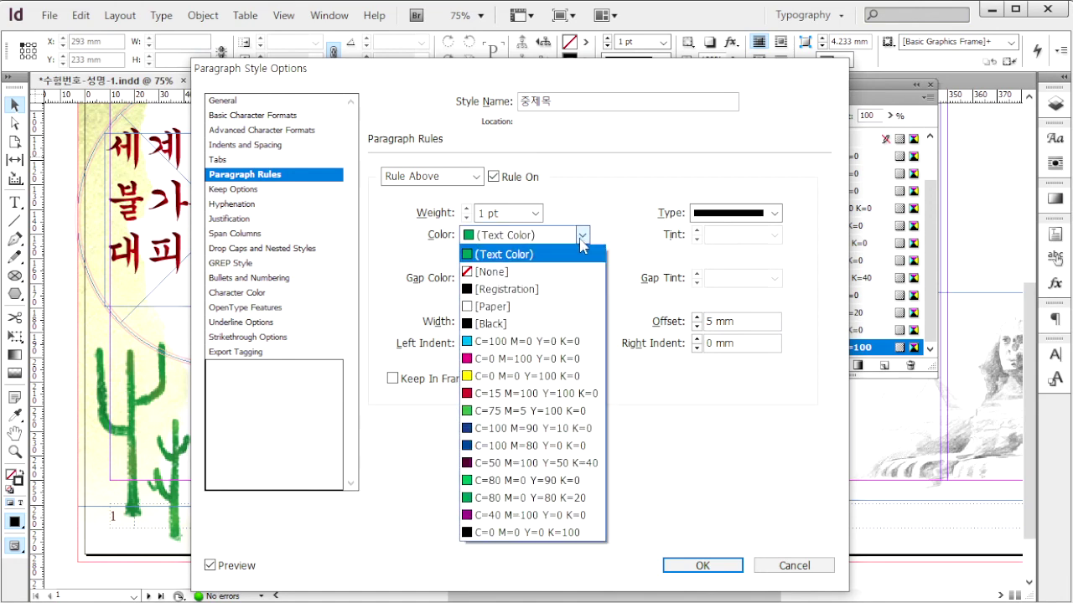
click(583, 243)
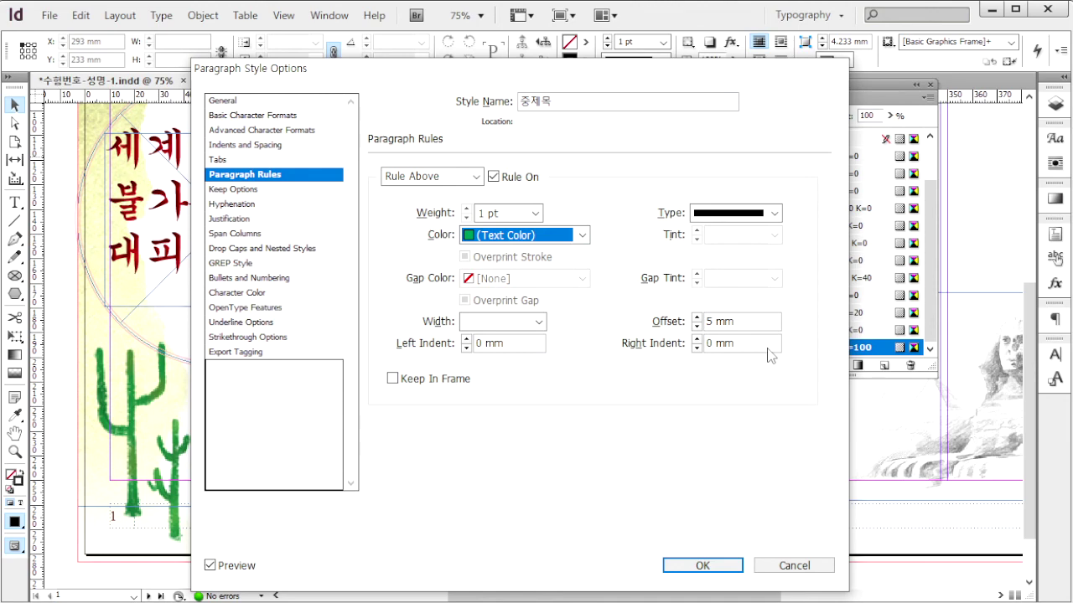
click(708, 567)
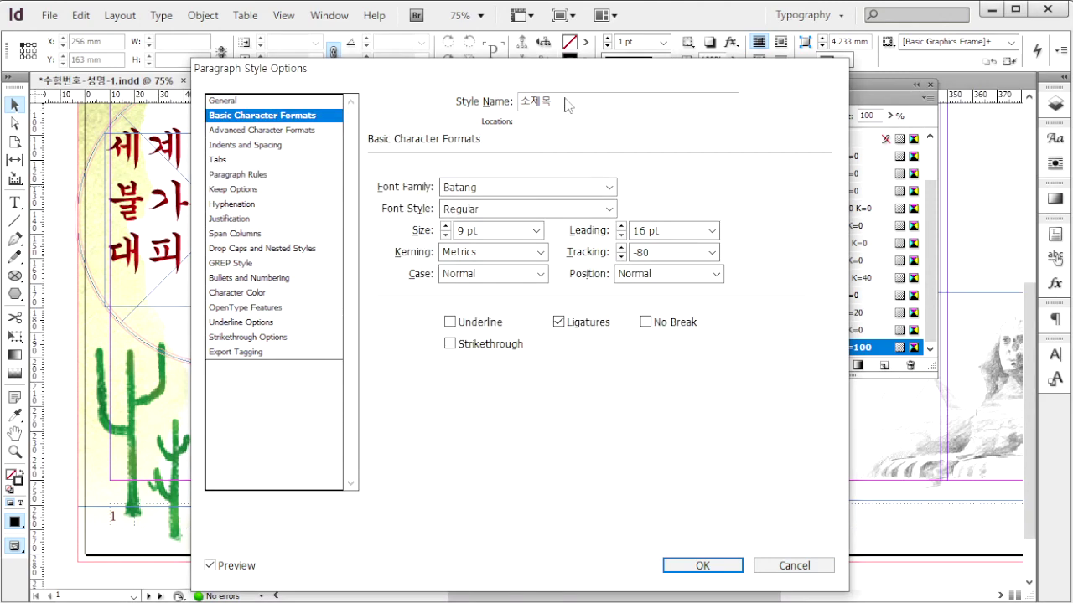
- Define a paragraph style named 소제목 with Batang Regular, 9 pt size, 16 pt leading and -80 tracking
click(506, 186)
drag(469, 182, 417, 186)
drag(502, 231, 416, 224)
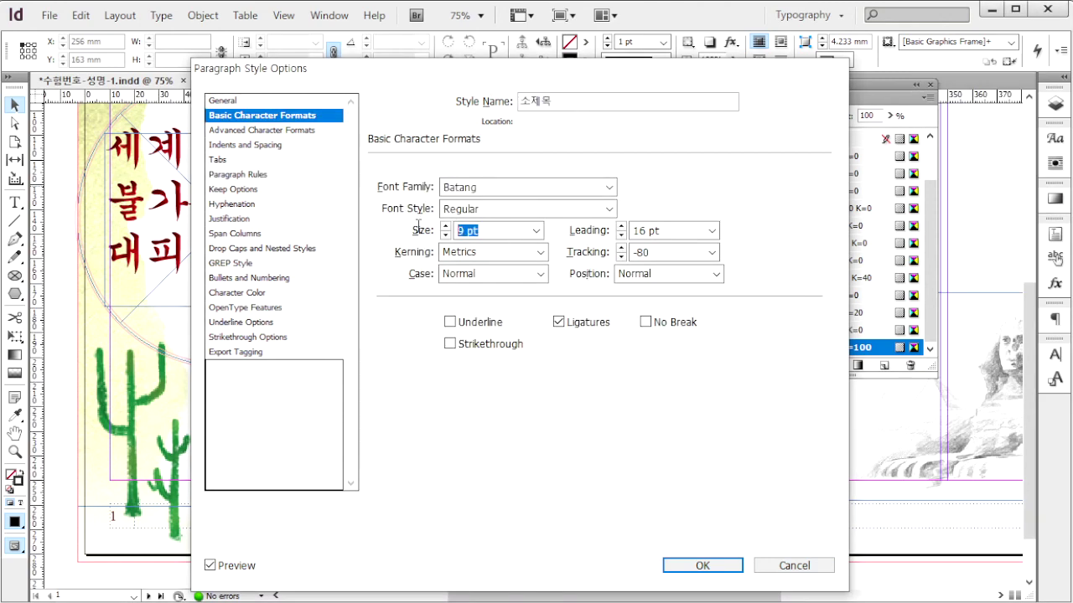
click(683, 233)
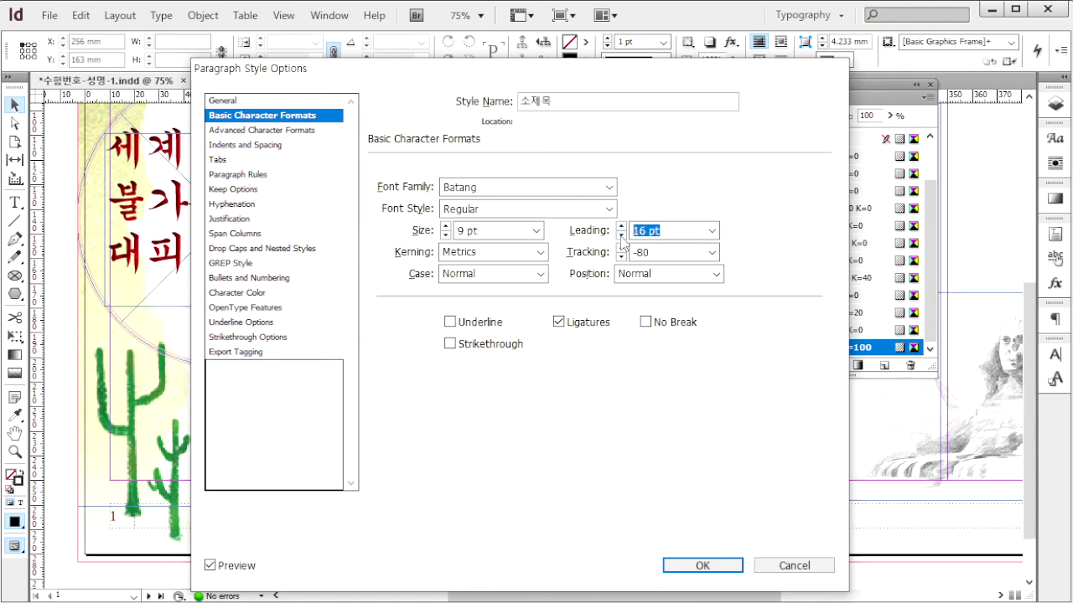
drag(657, 253, 621, 254)
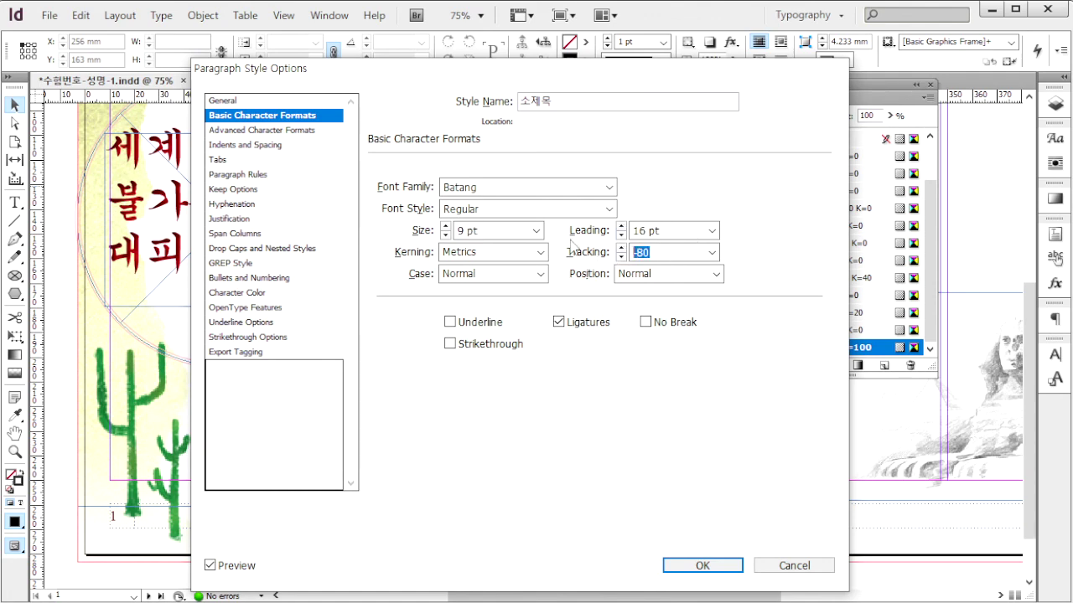
- Set the 소제목 style's first line indent to 4 mm and character color to C=40 M=100 Y=0 K=0, and save it
click(267, 148)
click(504, 277)
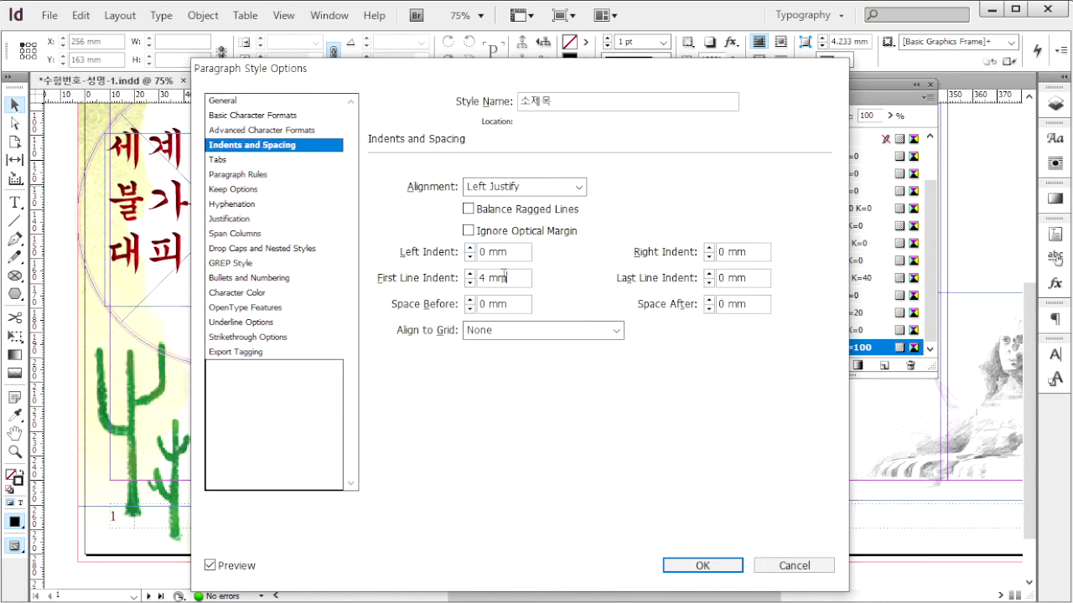
triple_click(503, 277)
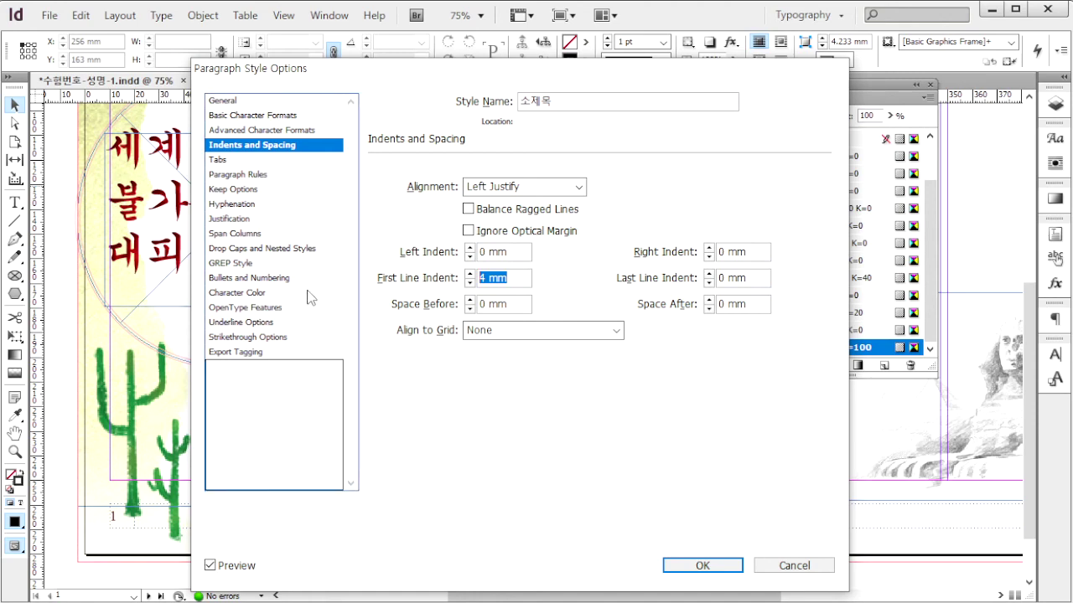
click(256, 295)
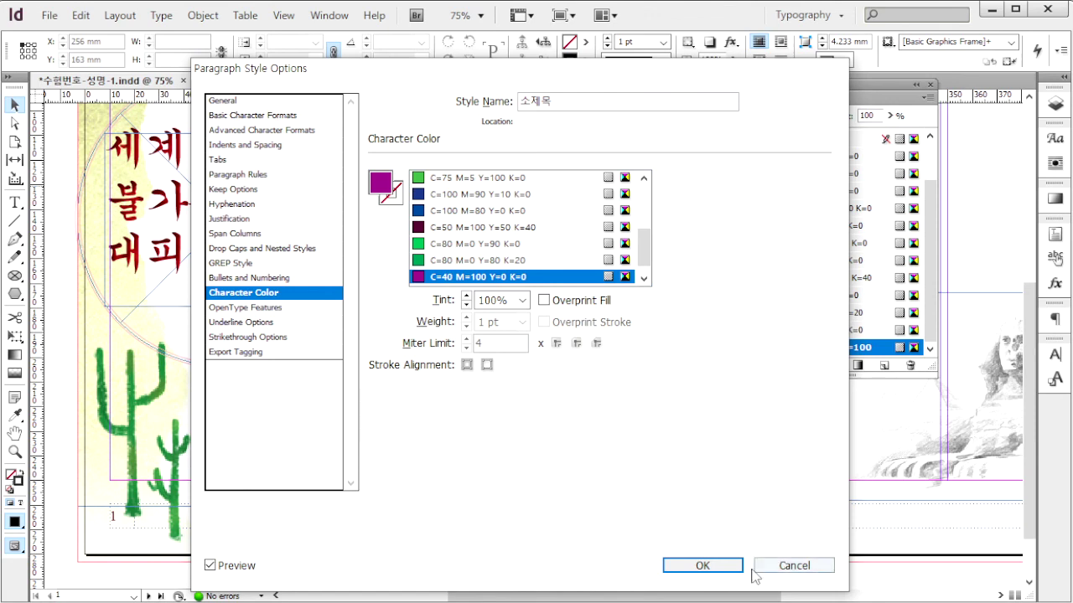
key(Return)
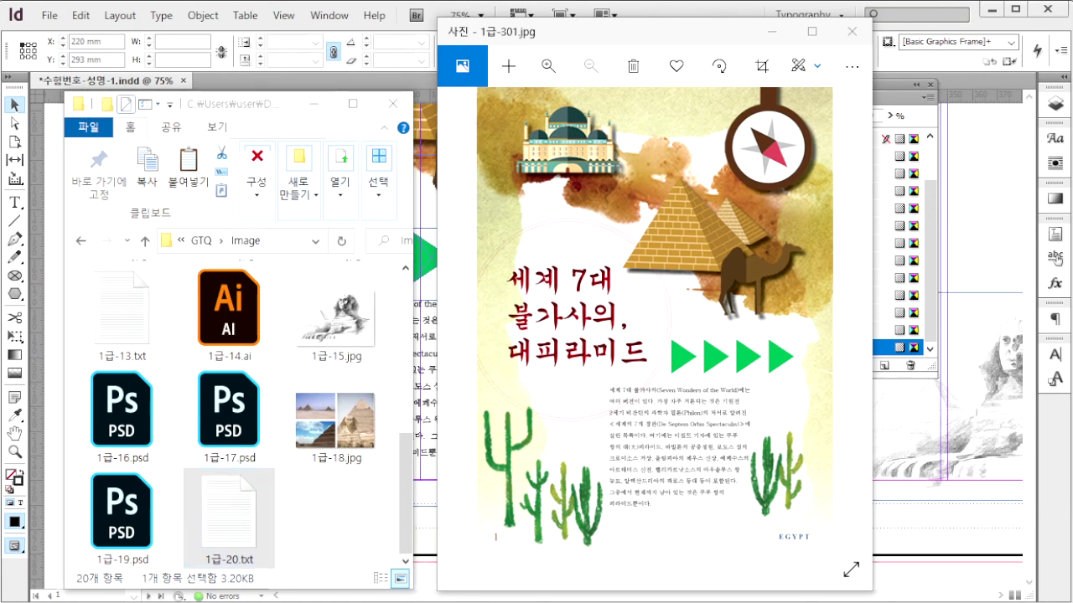
- Copy the introductory Seven Wonders of the World paragraph from 1급-20.txt in Notepad into a text frame below the green arrows in InDesign
key(alt+Tab)
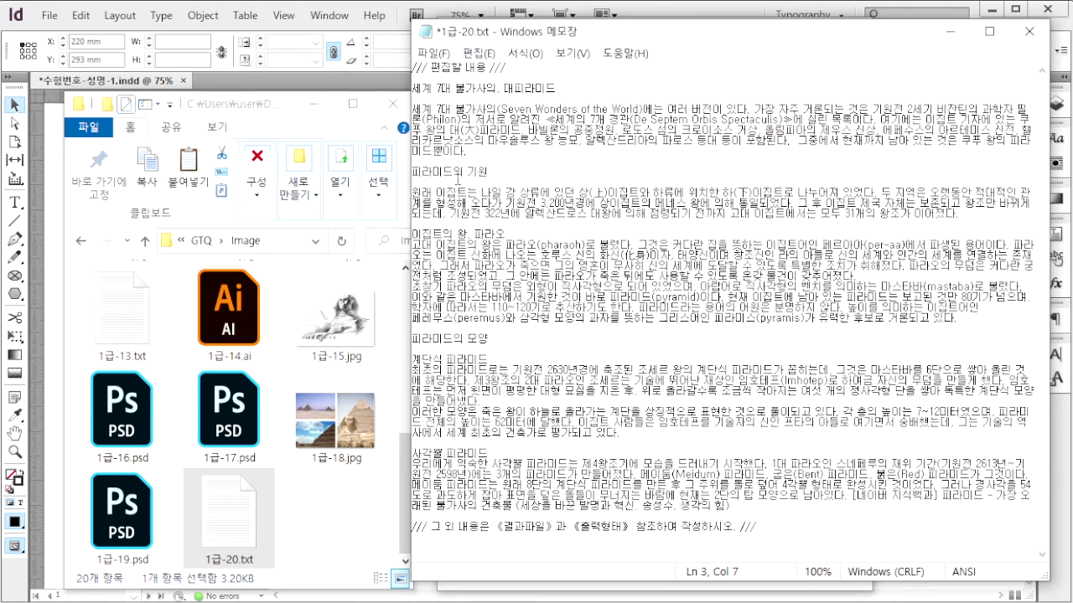
click(463, 128)
drag(476, 153, 412, 109)
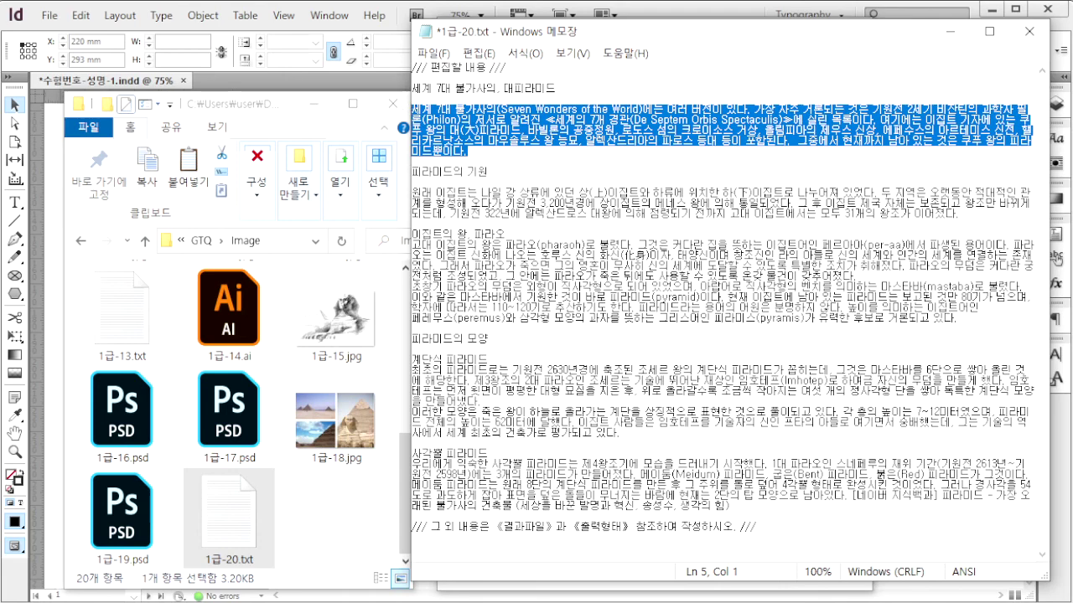
key(alt+Tab)
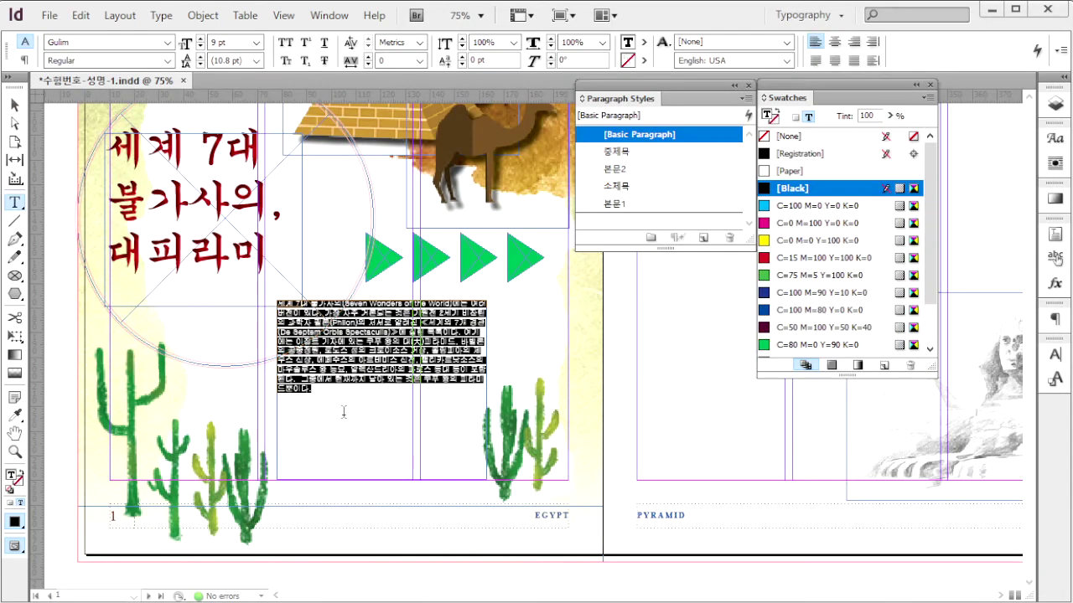
- Apply the 본문1 paragraph style to the whole Seven Wonders of the World paragraph below the green arrows
click(326, 401)
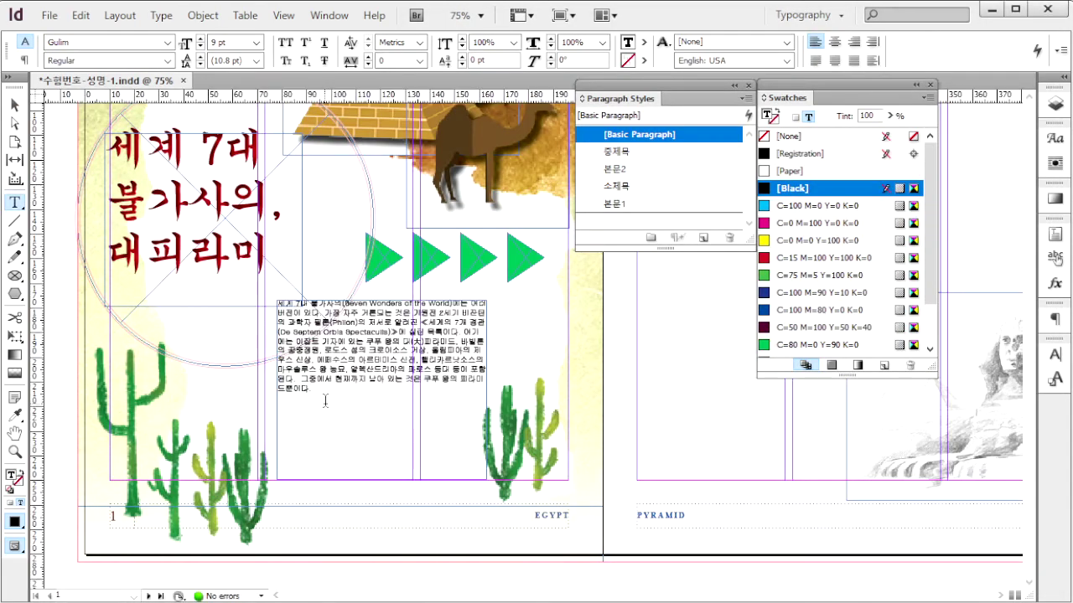
drag(324, 394, 261, 301)
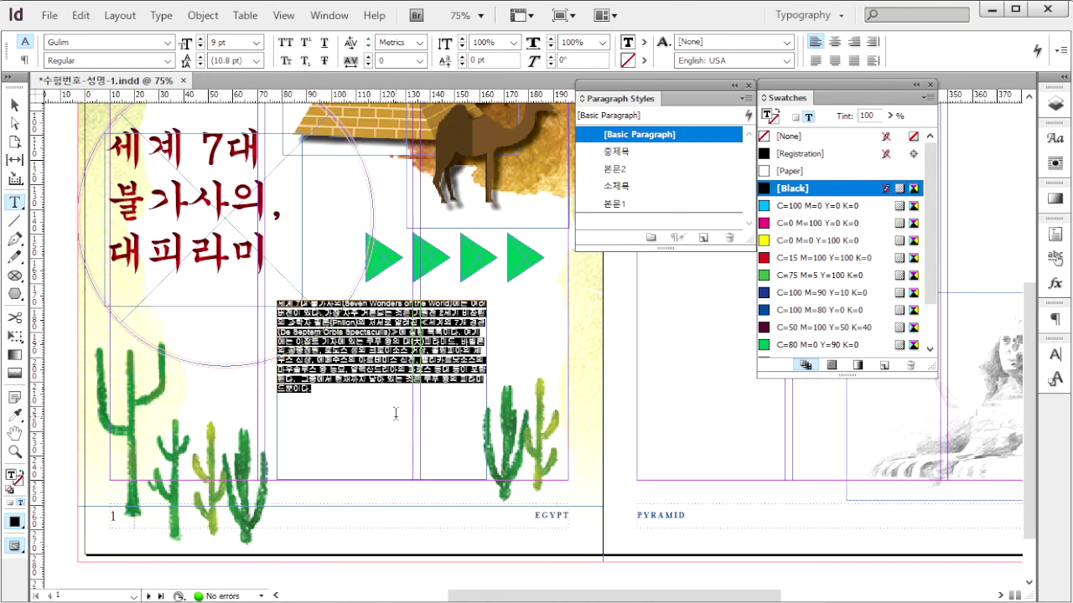
drag(330, 398, 252, 291)
click(640, 207)
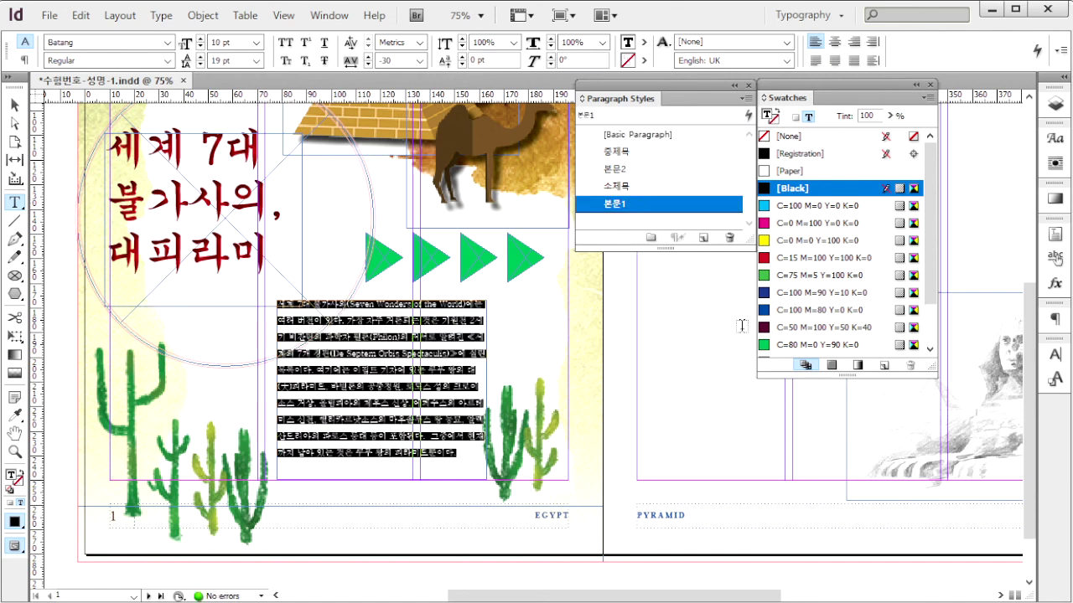
click(14, 105)
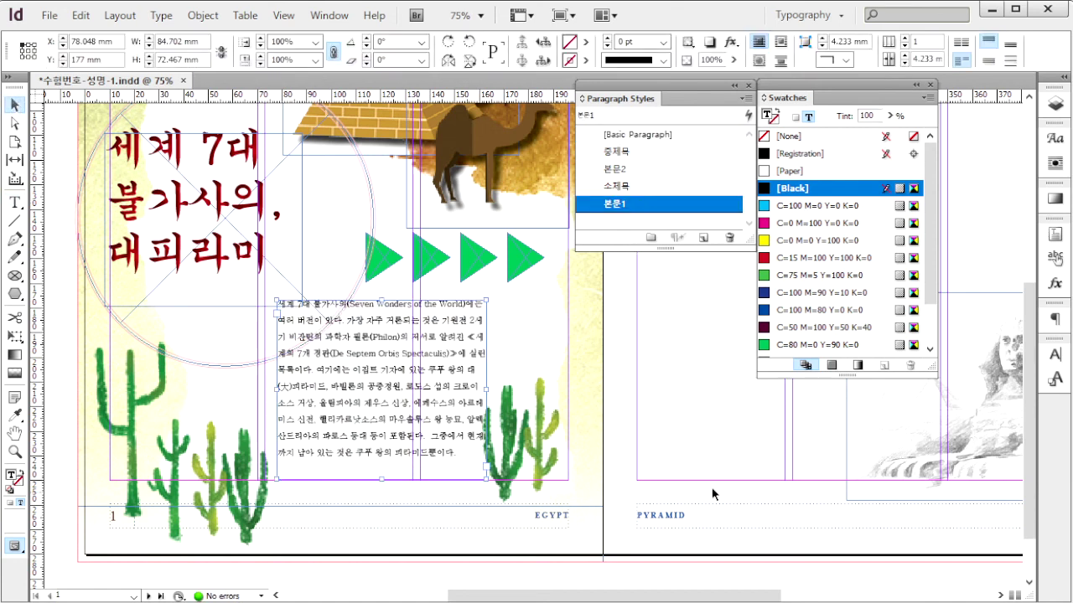
- Check the page 2 reference image 1급-302.jpg and copy the text from 피라미드의 기원 through the 사각뿔 피라미드 paragraph in Notepad's 1급-20.txt
key(alt+Tab)
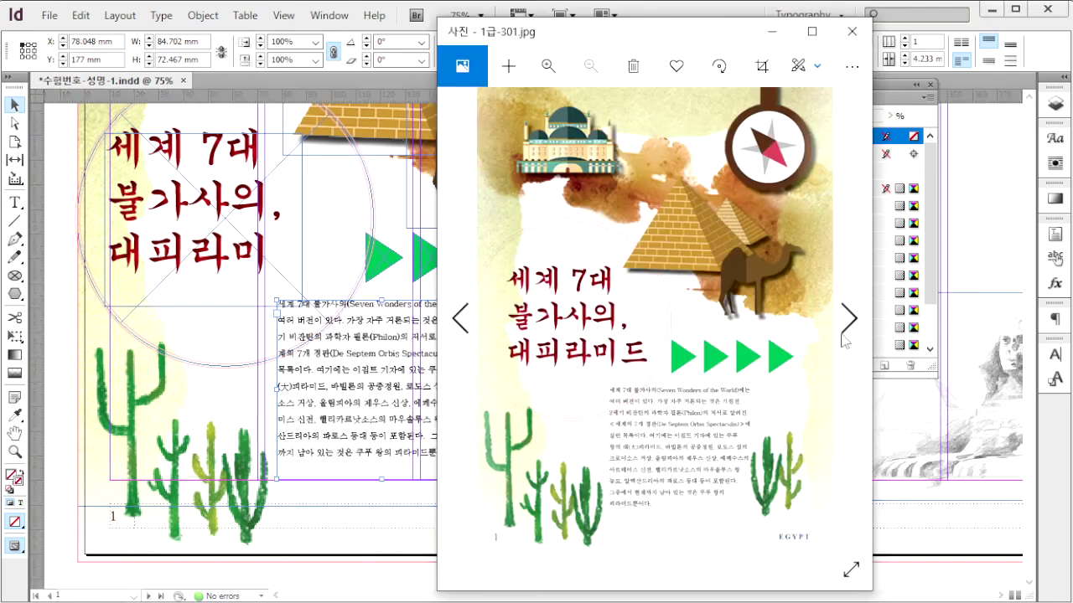
click(849, 320)
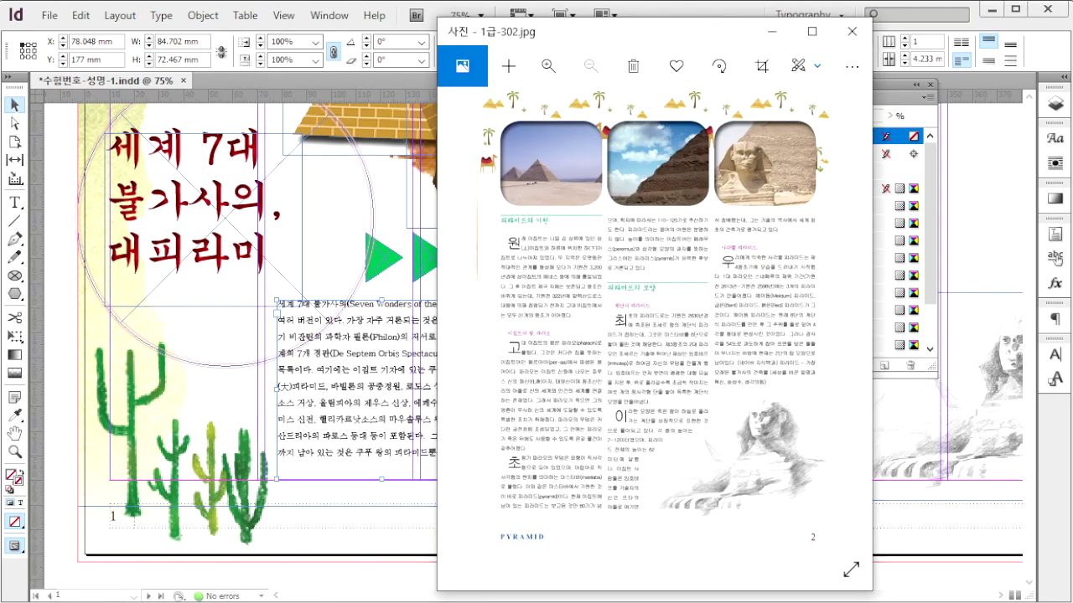
key(alt+Tab)
click(629, 306)
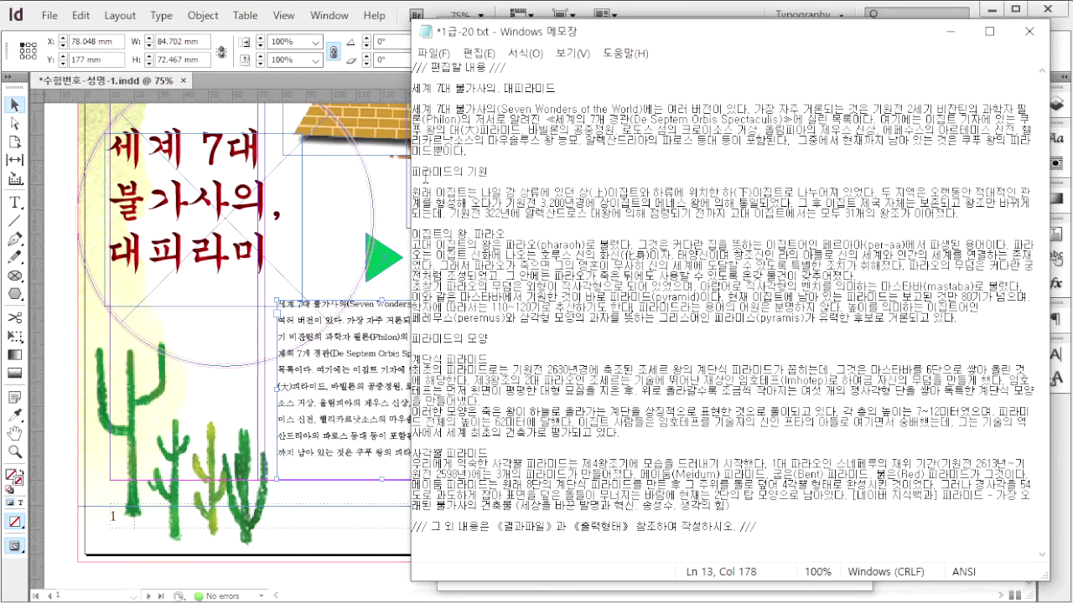
drag(413, 172, 744, 475)
key(shift+Down)
key(shift+Down)
key(shift+Down)
key(shift+Down)
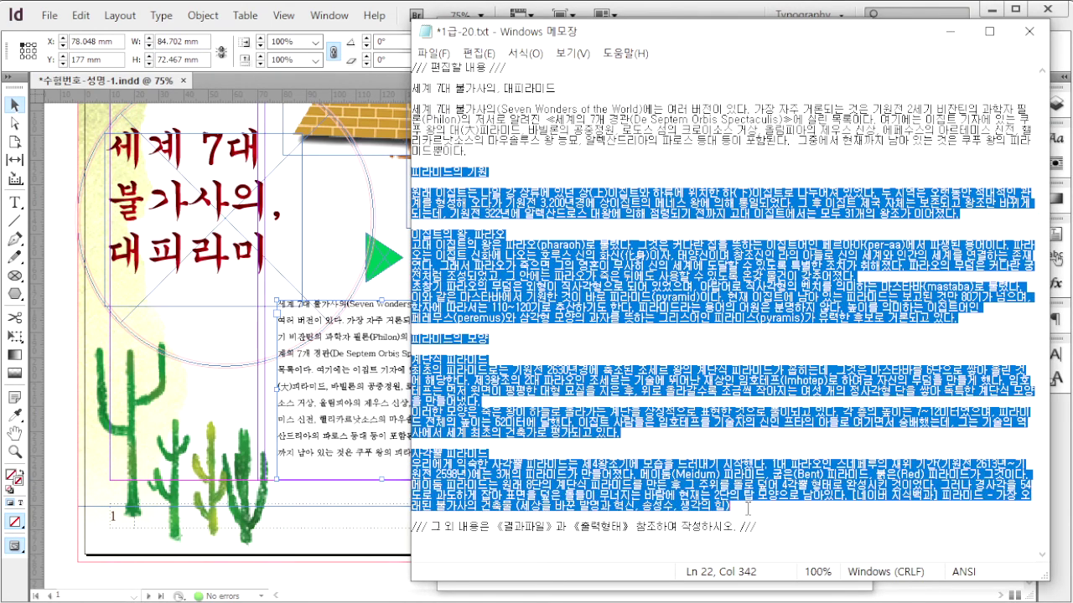
- Return to InDesign and draw a text frame about 186 × 172 mm below the three photos, spanning page 2's columns
click(717, 11)
click(673, 312)
drag(700, 310, 236, 440)
click(15, 203)
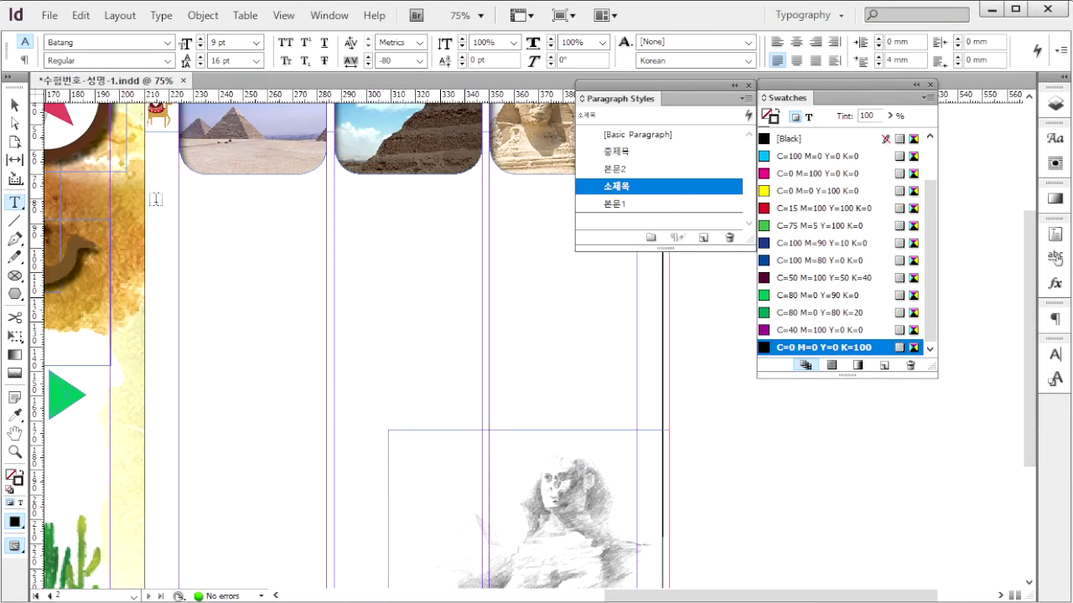
scroll(343, 299, down, 2)
scroll(280, 218, up, 2)
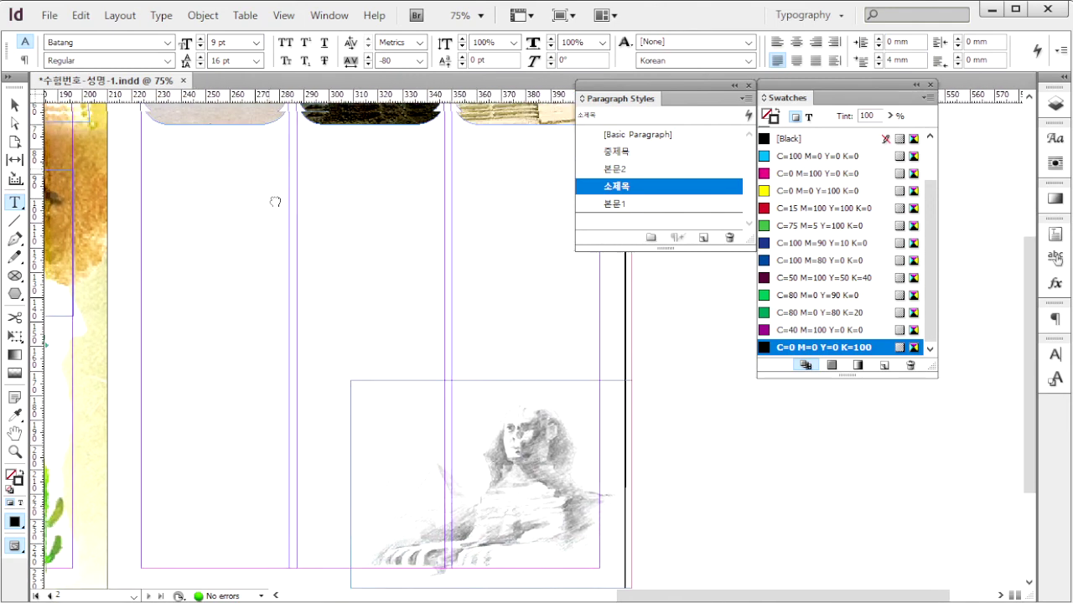
drag(148, 166, 610, 414)
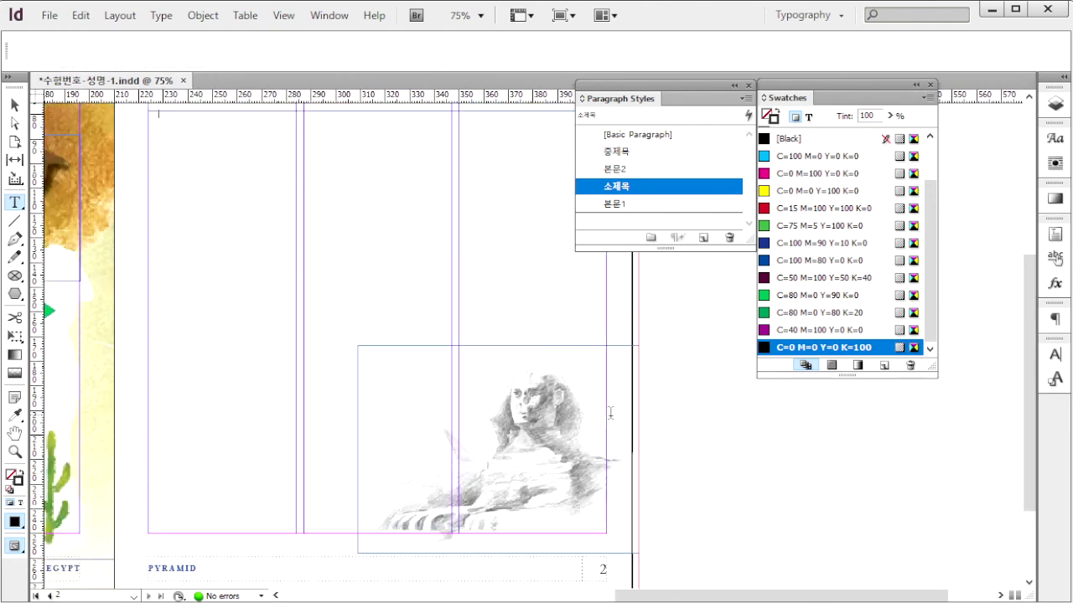
- Paste the copied pyramid text into the page 2 frame and reset all of it to the [Basic Paragraph] style
key(ctrl+v)
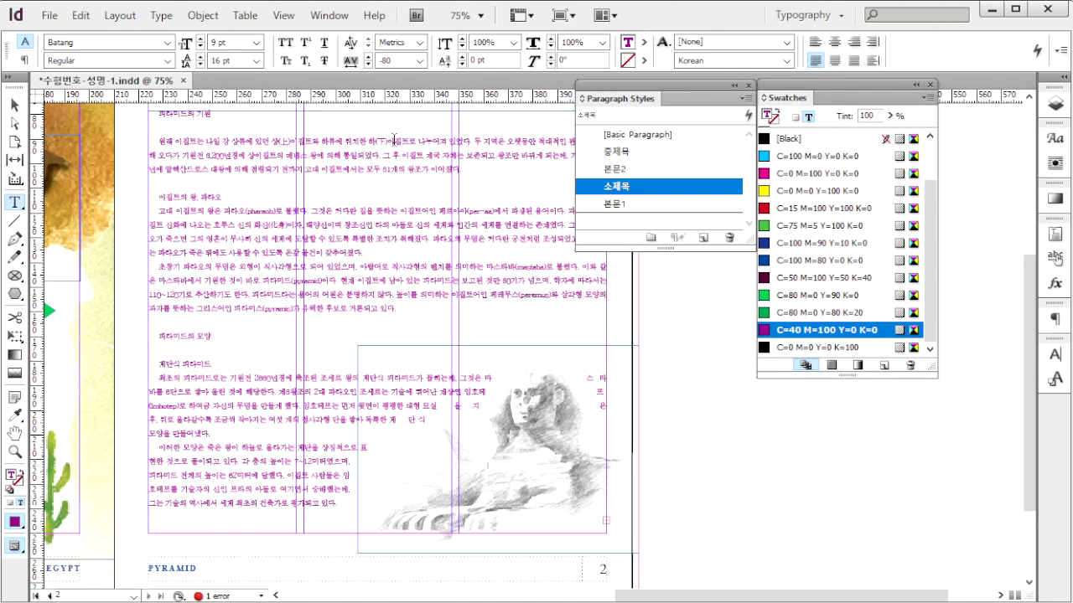
key(ctrl+a)
click(650, 136)
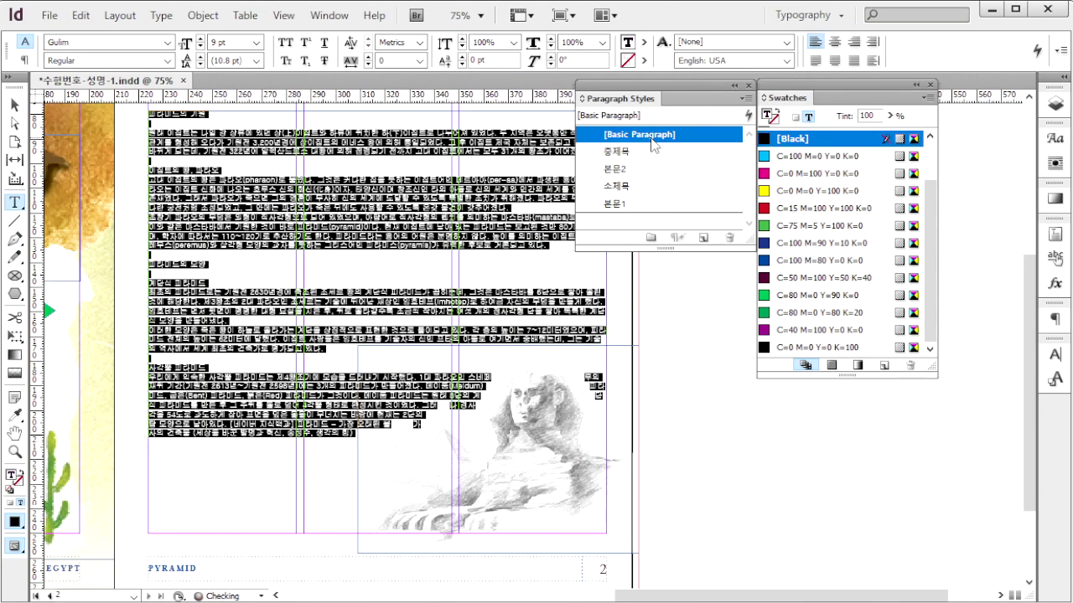
click(423, 302)
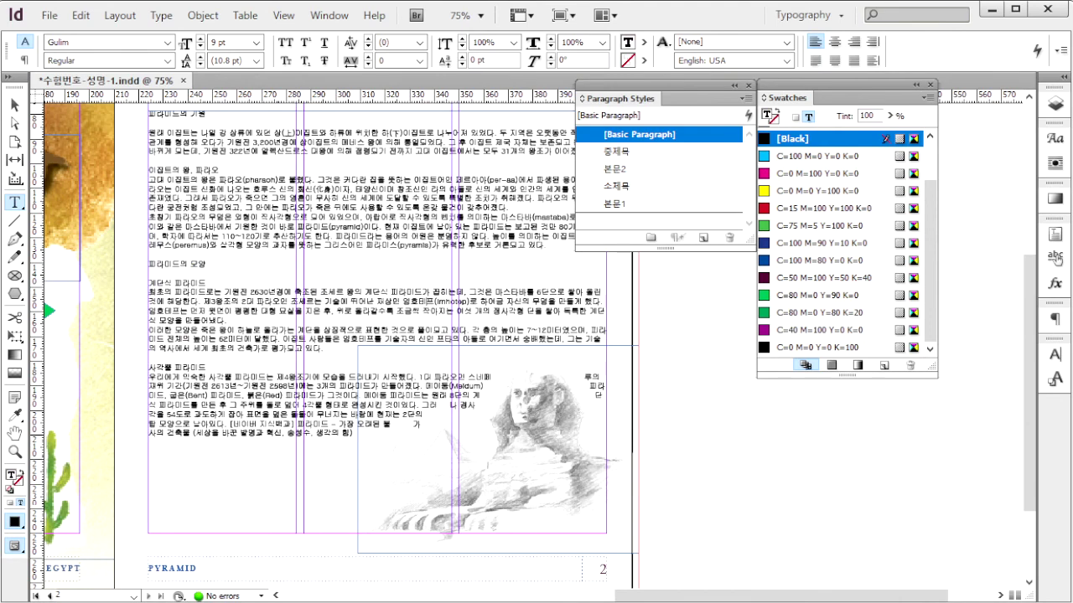
- Divide the page 2 text frame into three columns with a 3 mm gutter and apply the 본문2 style to its text
key(alt+Tab)
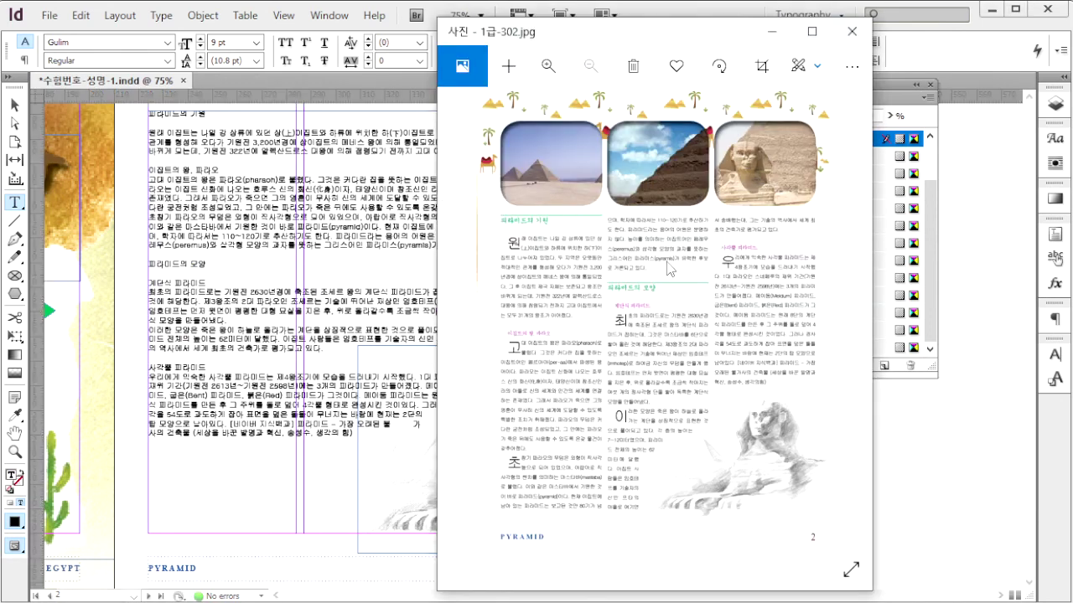
click(938, 37)
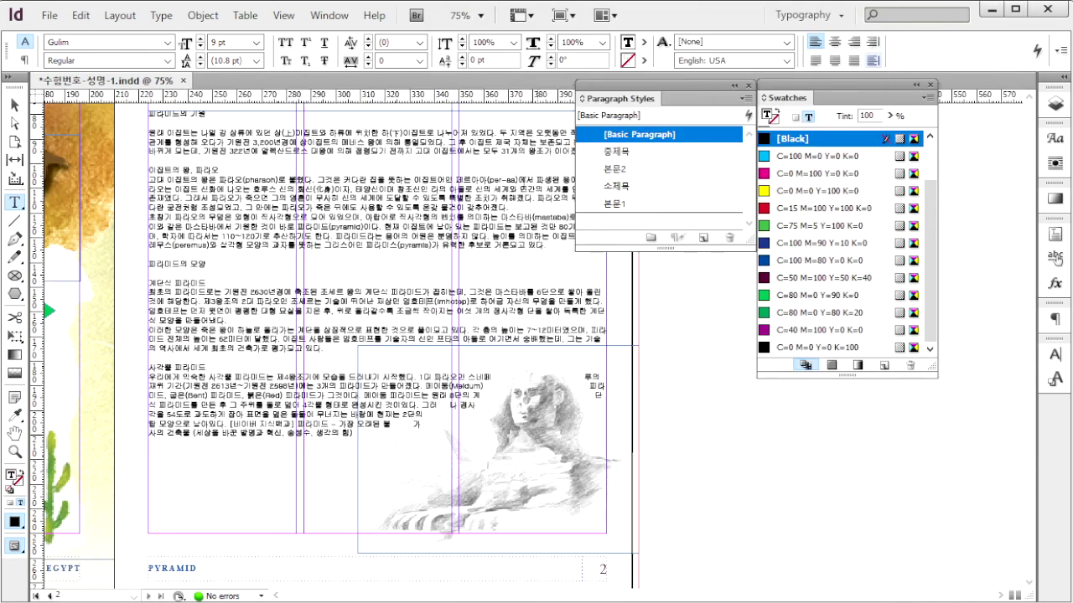
click(15, 105)
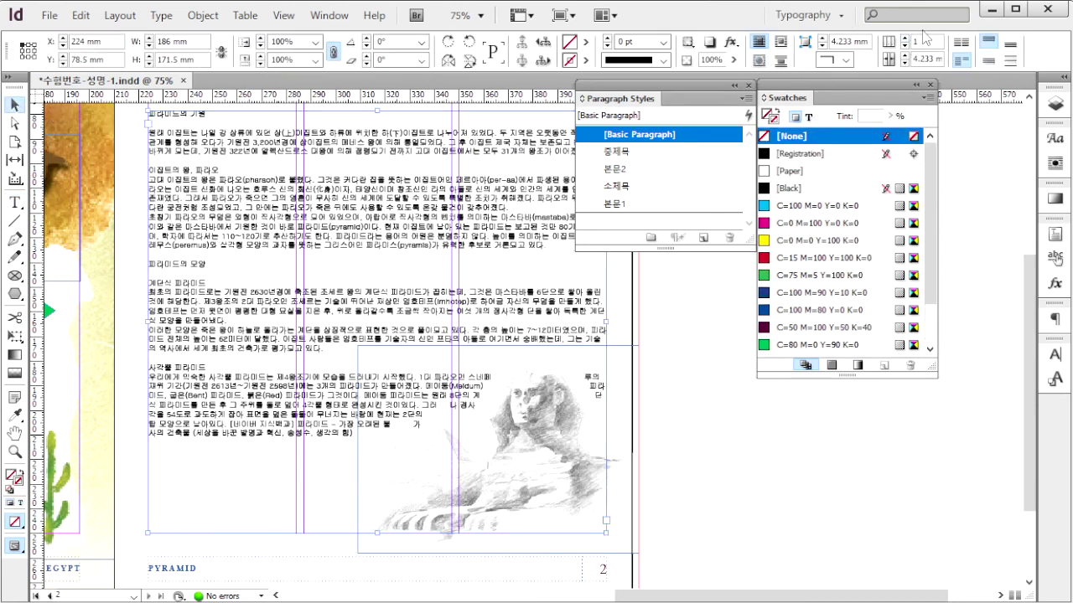
click(905, 38)
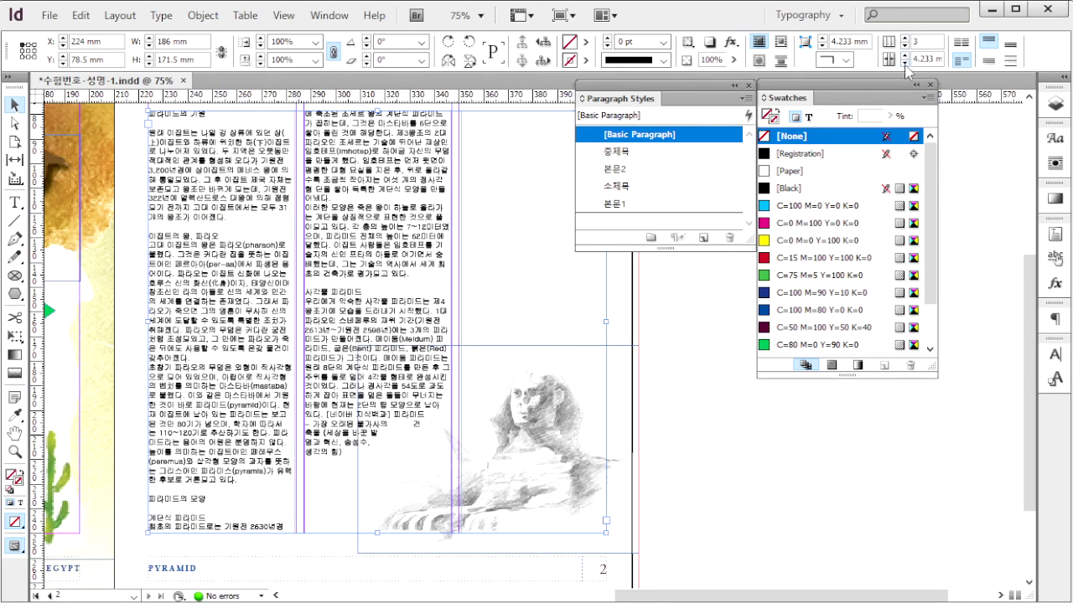
click(905, 65)
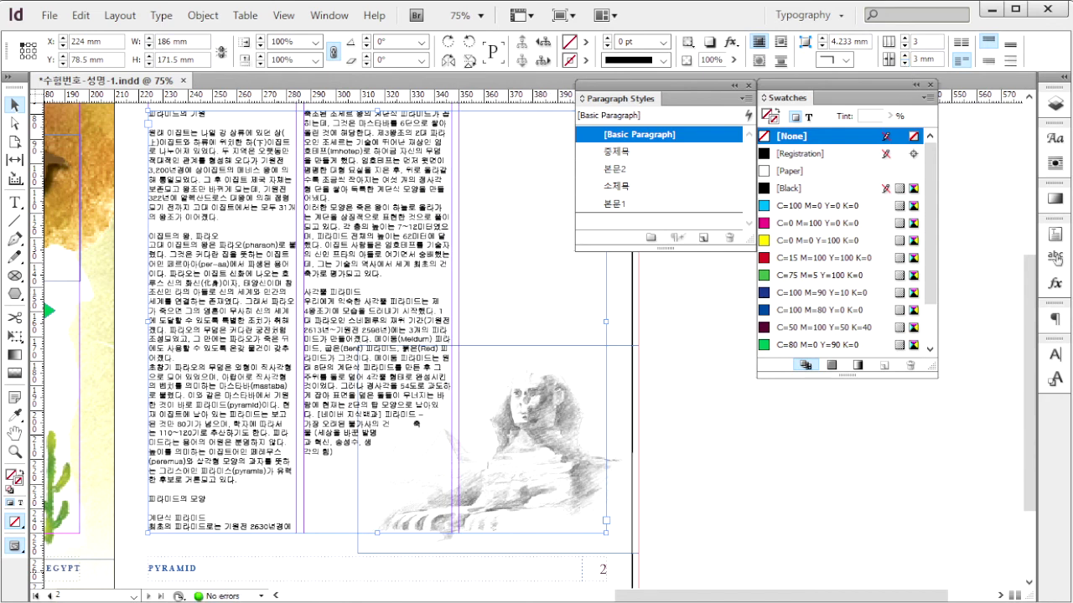
click(654, 172)
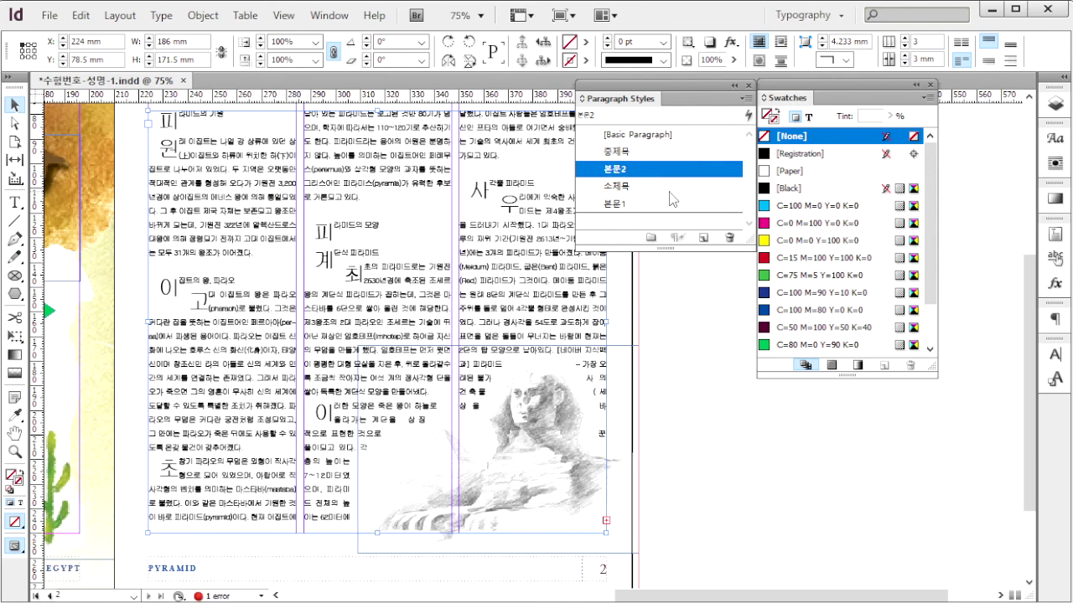
key(alt+Tab)
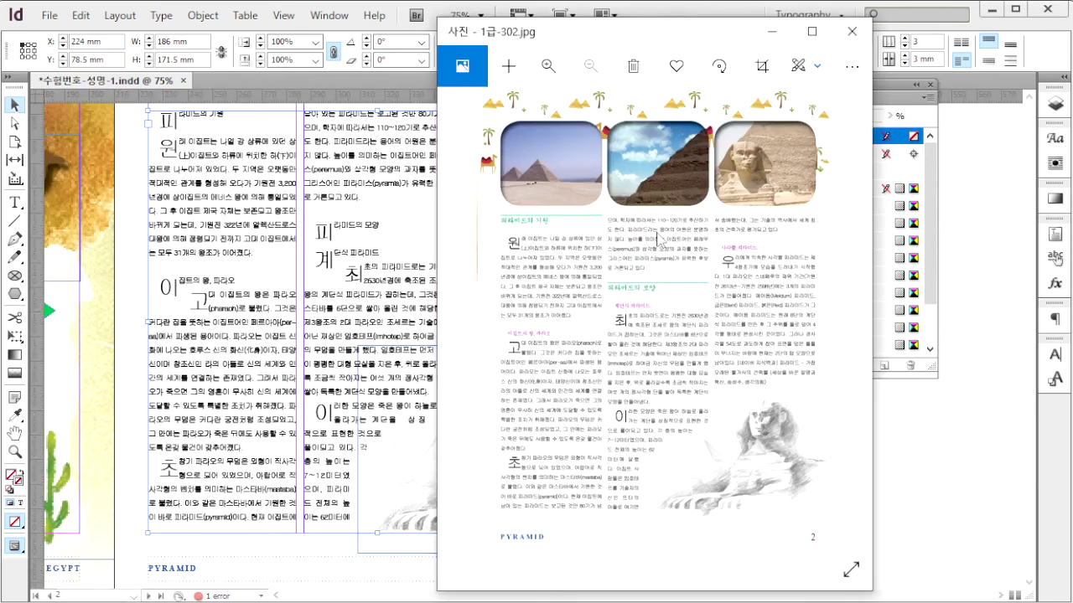
key(alt+Tab)
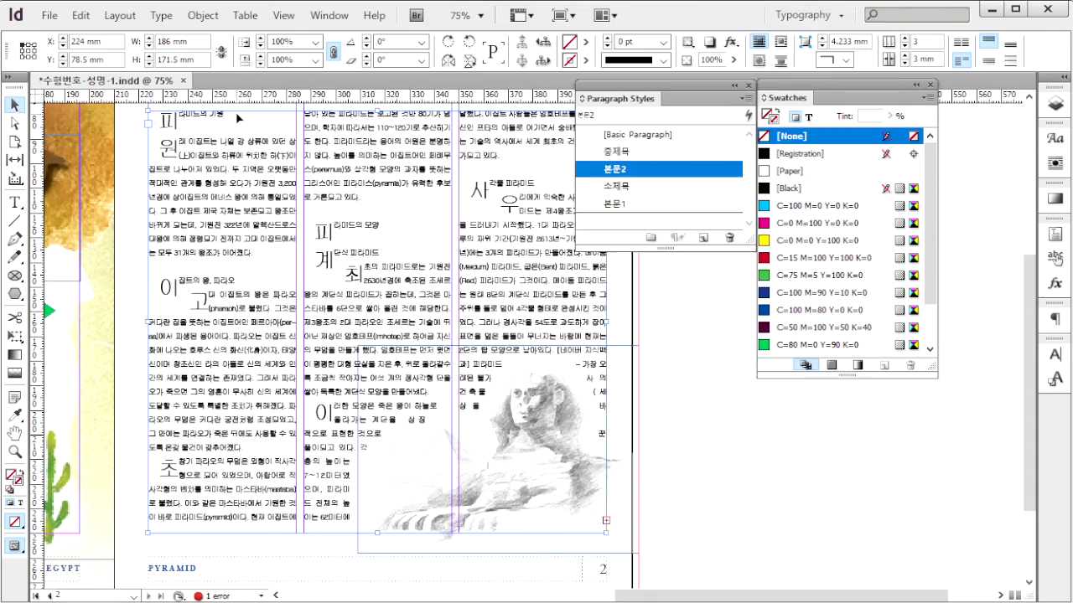
- Apply the 중제목 paragraph style to the headings 피라미드의 기원 and 피라미드의 모양
click(14, 202)
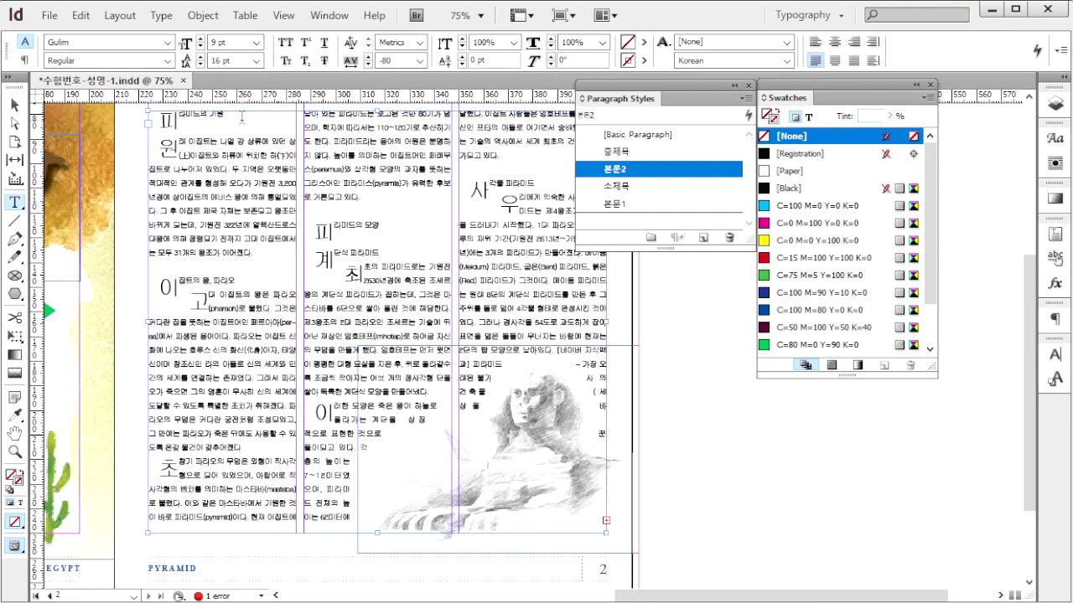
drag(242, 118, 155, 118)
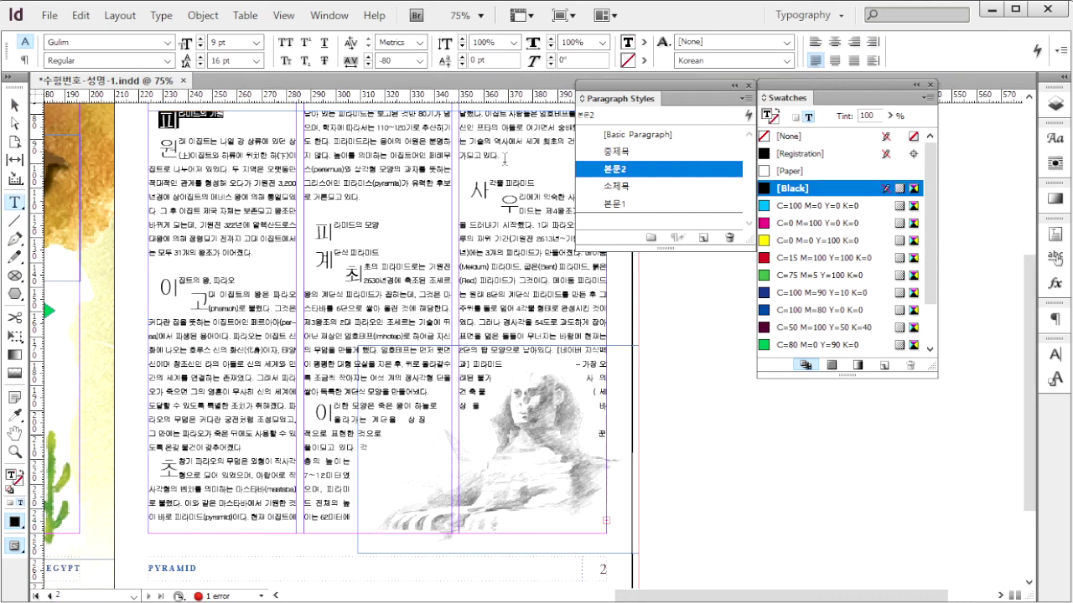
click(617, 151)
key(alt+Tab)
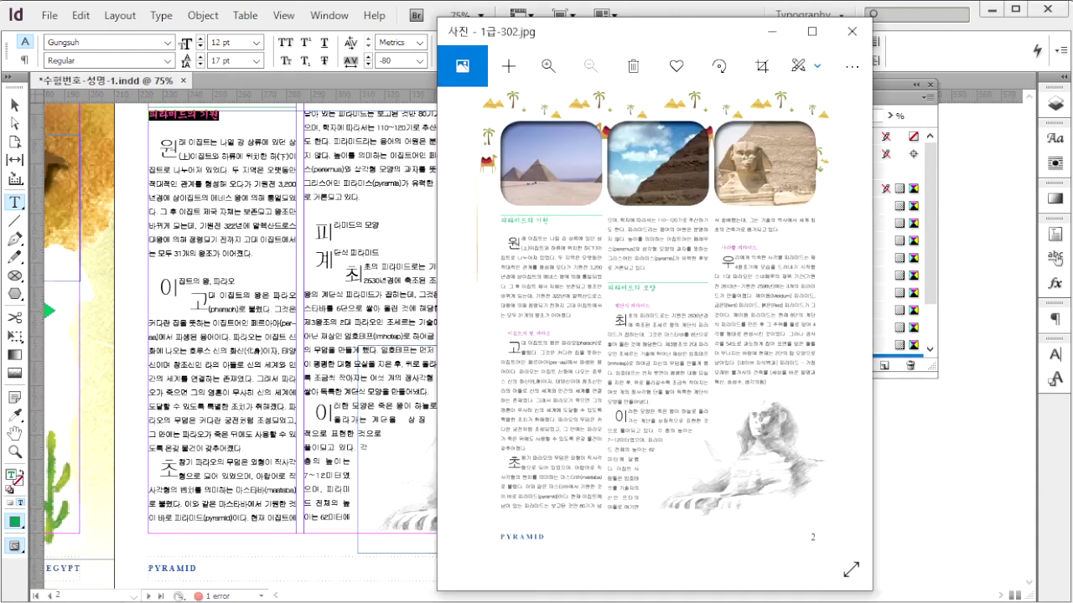
key(alt+Tab)
drag(390, 227, 314, 228)
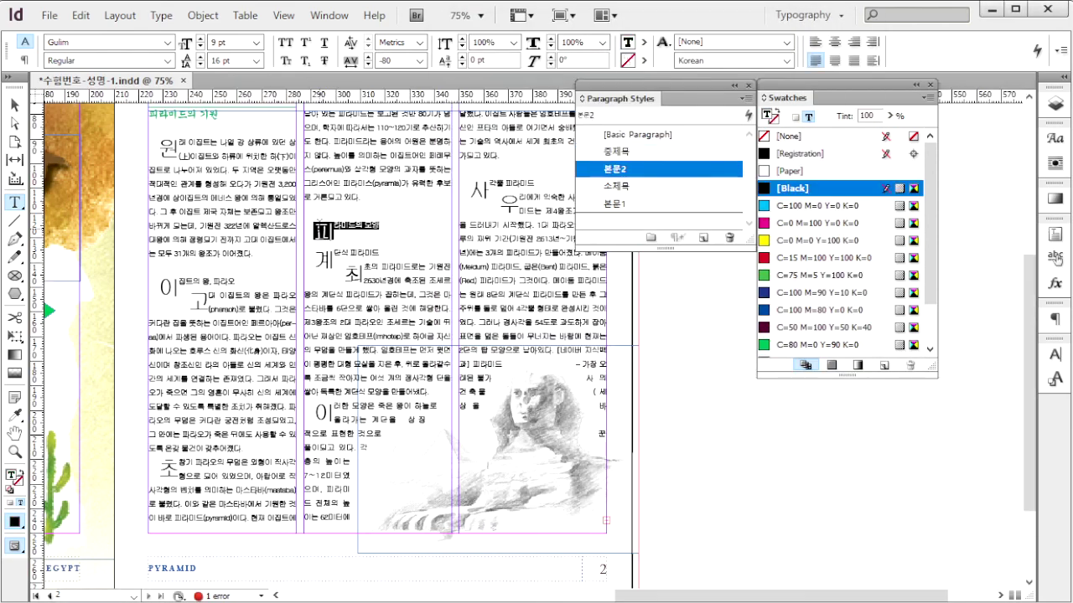
click(616, 151)
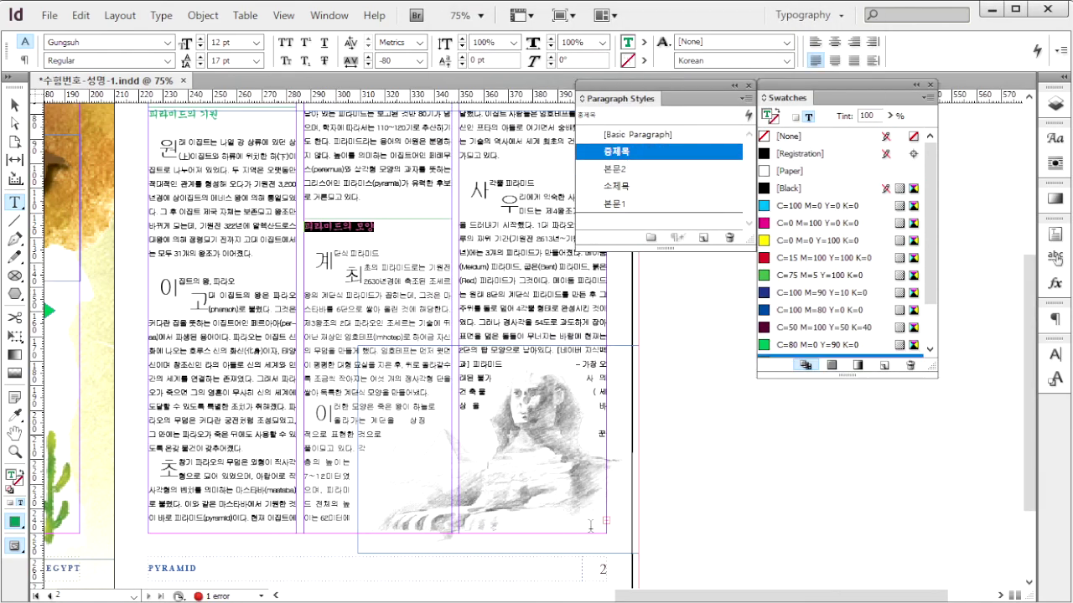
- Apply the 소제목 paragraph style to the subheadings 이집트의 왕, 파라오, 계단식 피라미드 and 사각뿔 피라미드
key(alt+Tab)
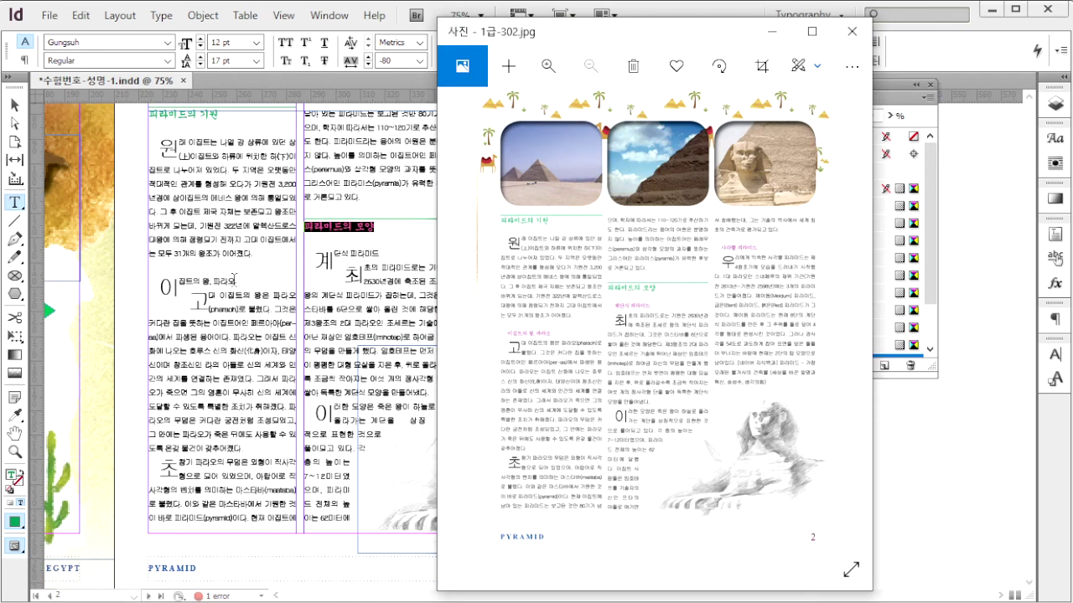
click(237, 282)
triple_click(237, 282)
click(617, 186)
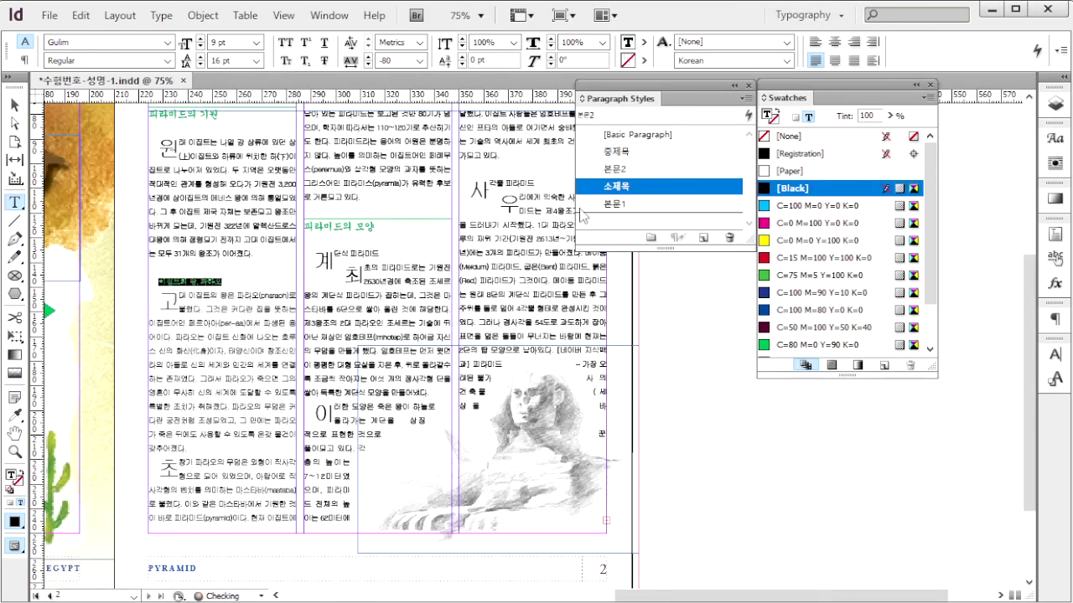
click(391, 255)
triple_click(391, 254)
click(617, 186)
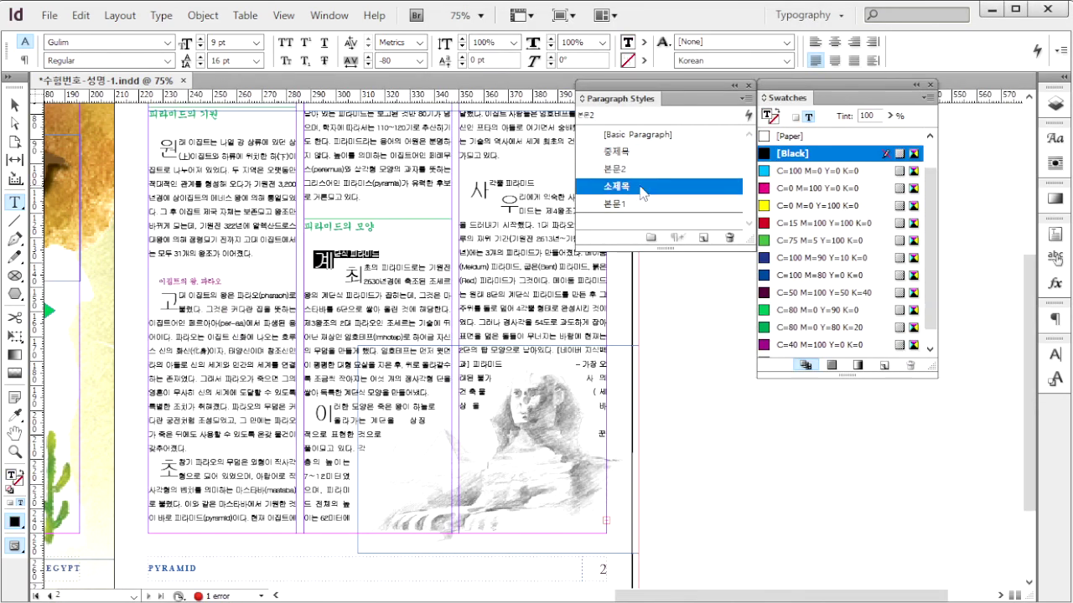
triple_click(538, 178)
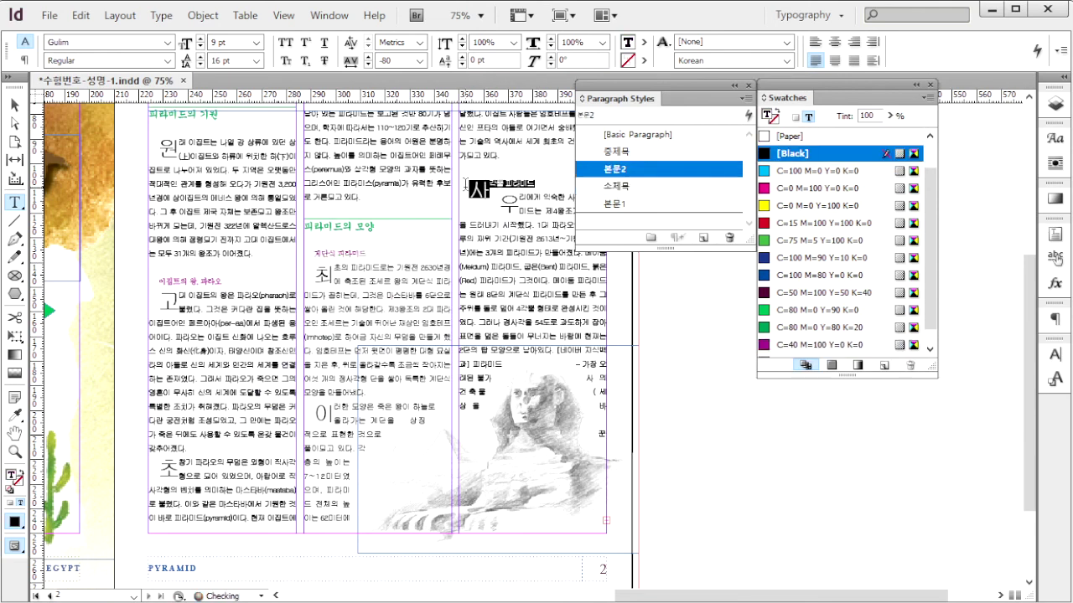
click(642, 191)
ctrl+click(714, 422)
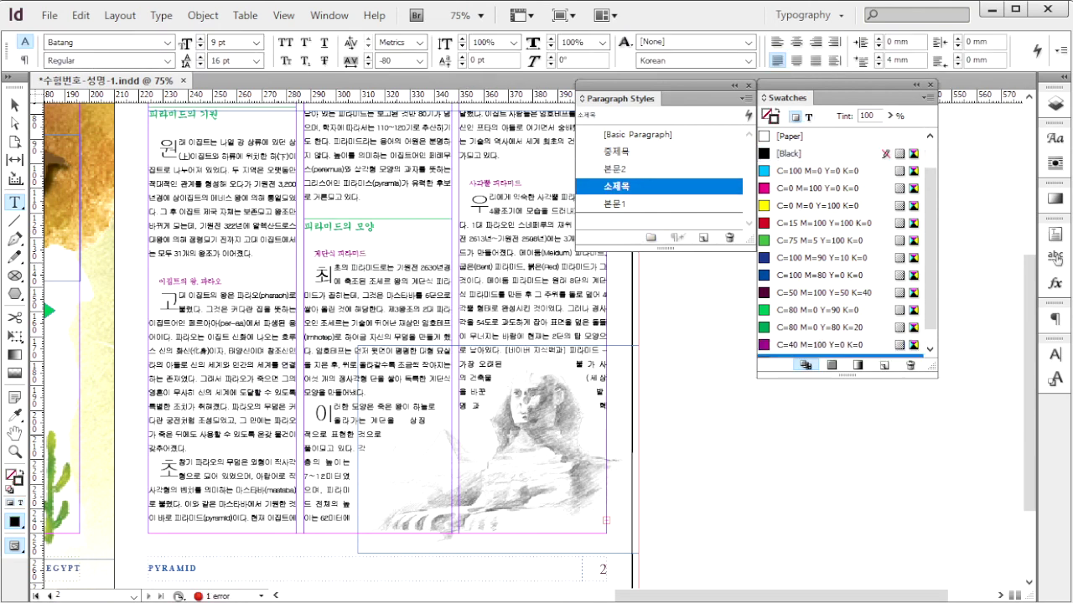
- Extend the top edge of the page 2 text frame slightly upward toward the photos to fit the overset text
key(ctrl+s)
key(alt+Tab)
click(928, 425)
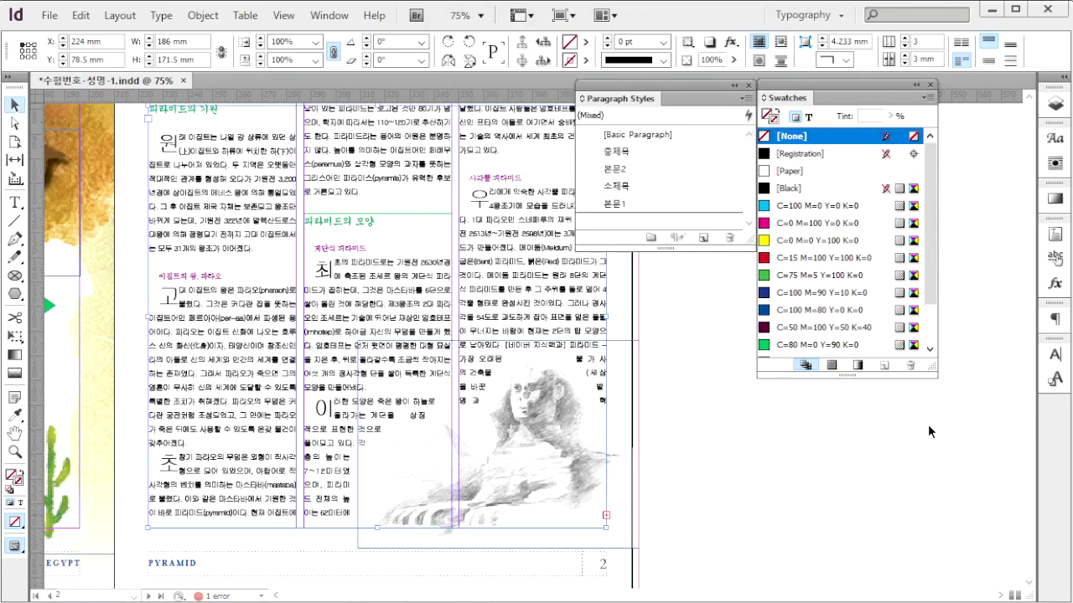
key(ctrl+shift+a)
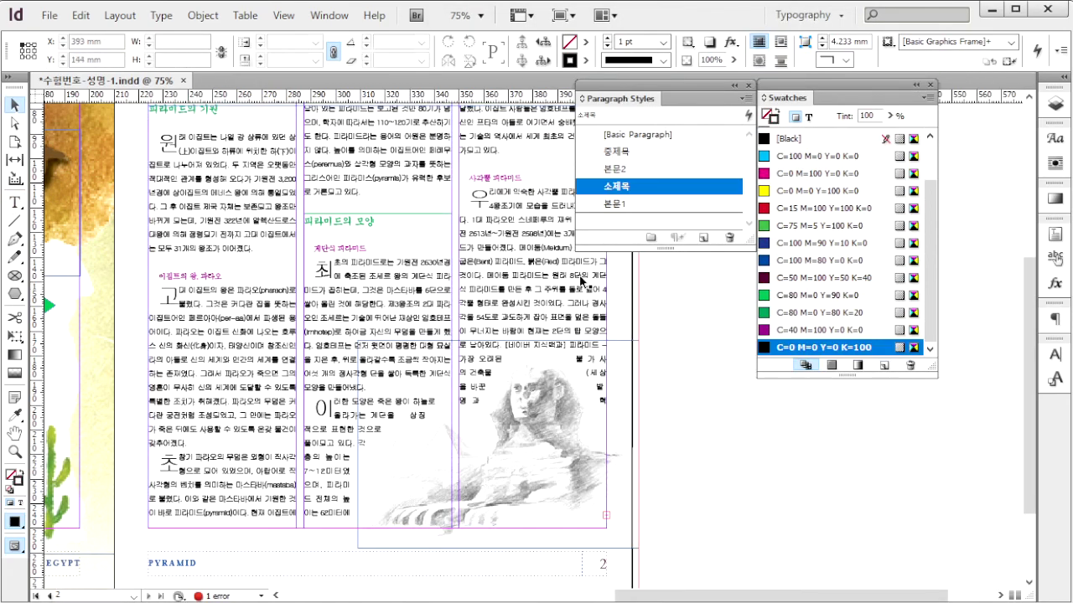
scroll(570, 344, up, 1)
click(569, 343)
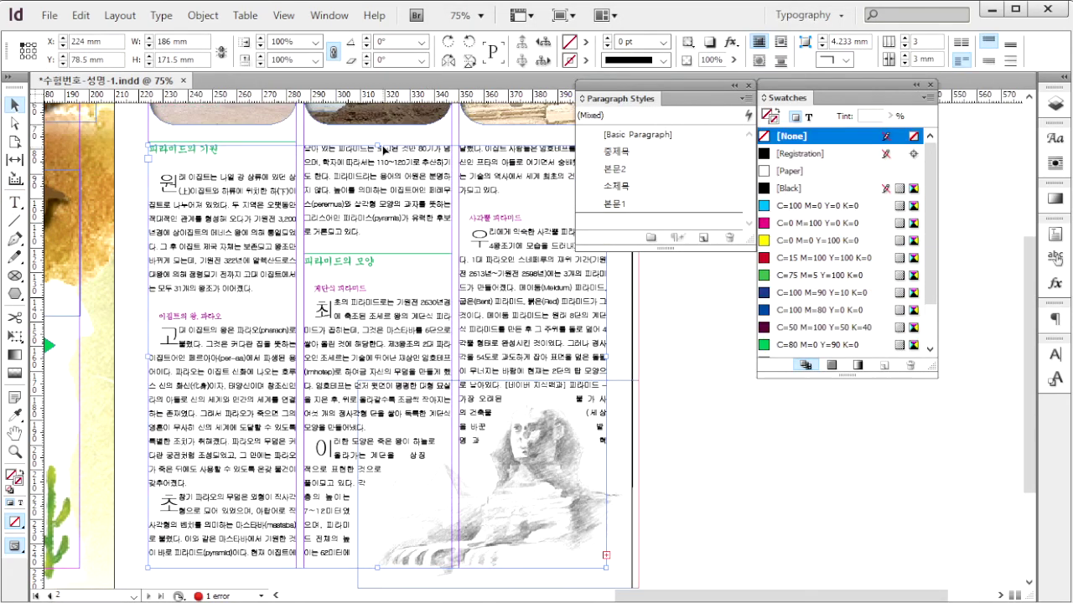
drag(380, 142, 381, 132)
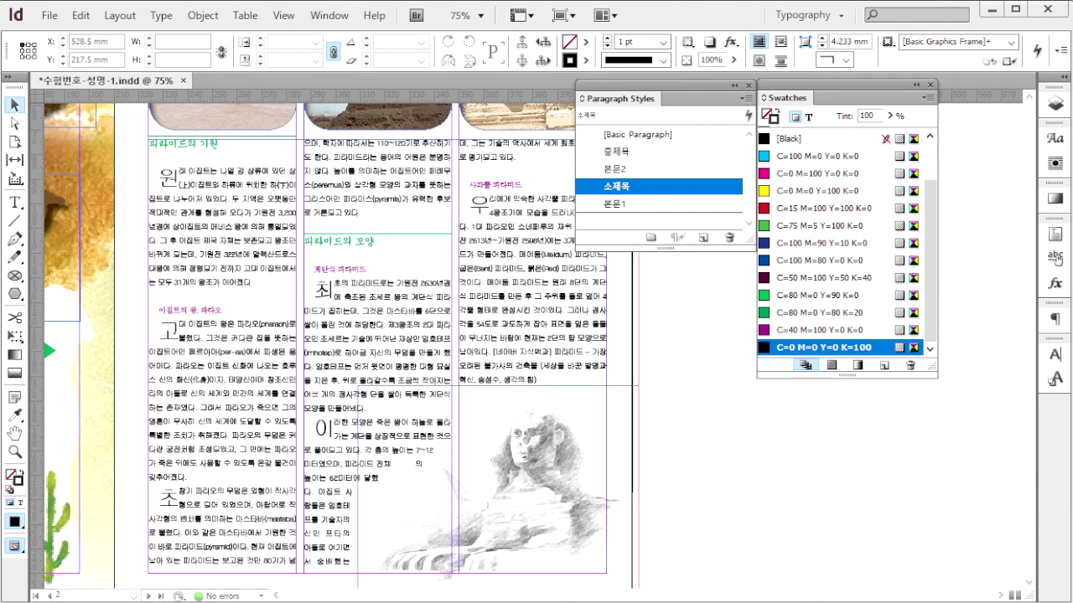
scroll(756, 522, right, 1)
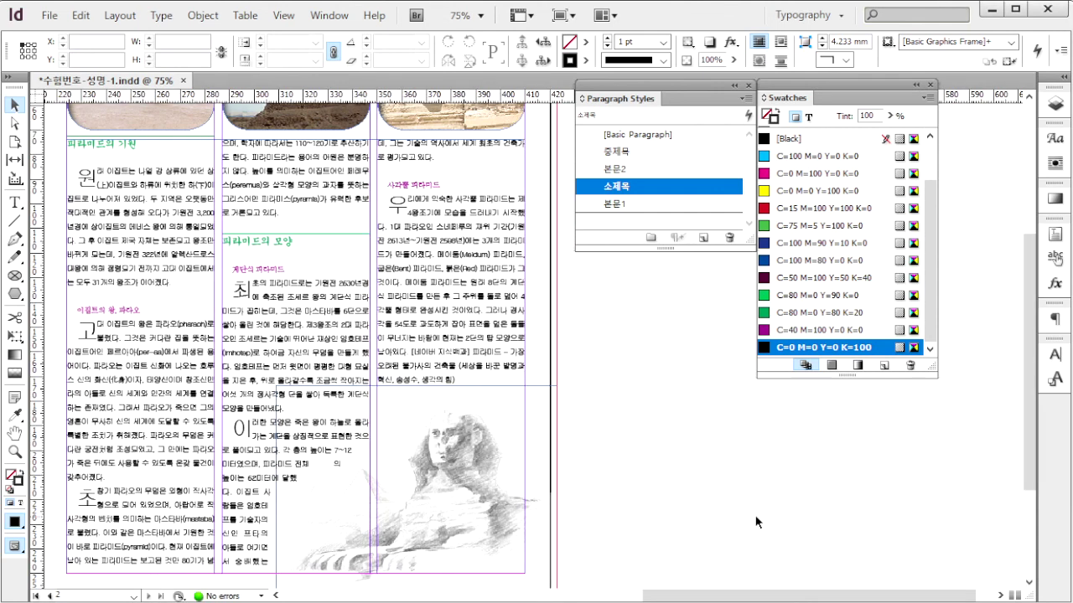